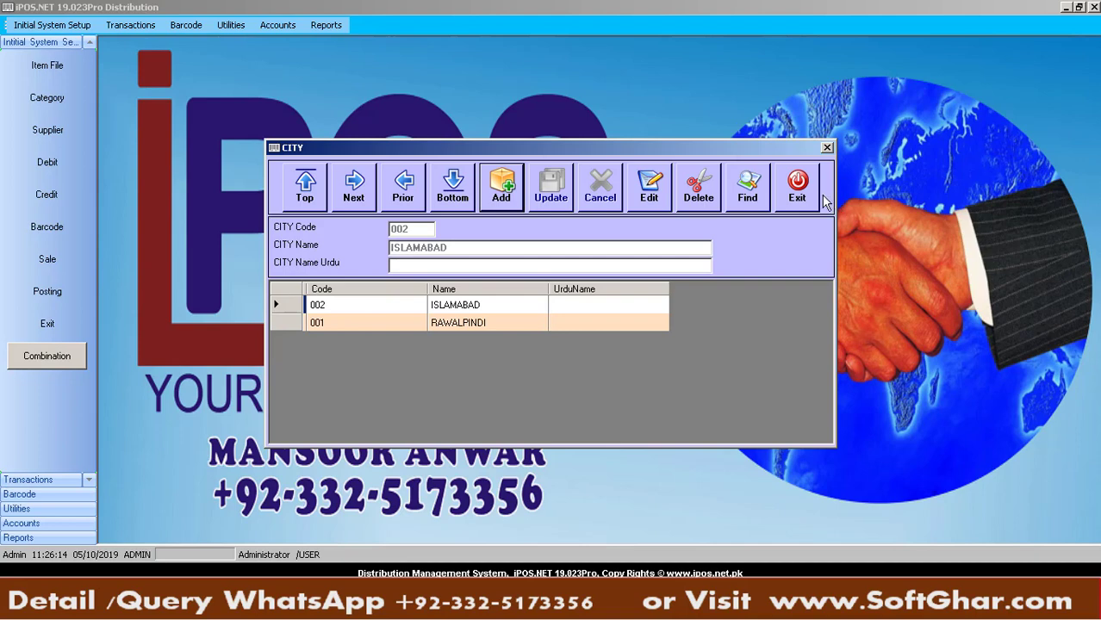
# Open the Initial System Setup list and check the city, area and route diagram
pyautogui.click(76, 25)
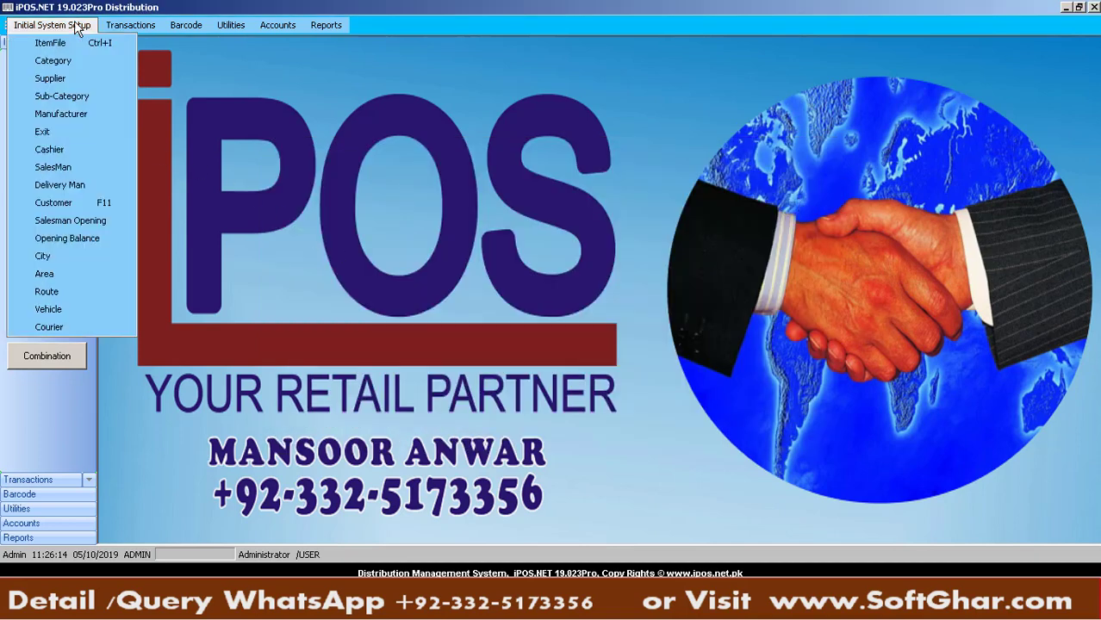
pyautogui.click(863, 606)
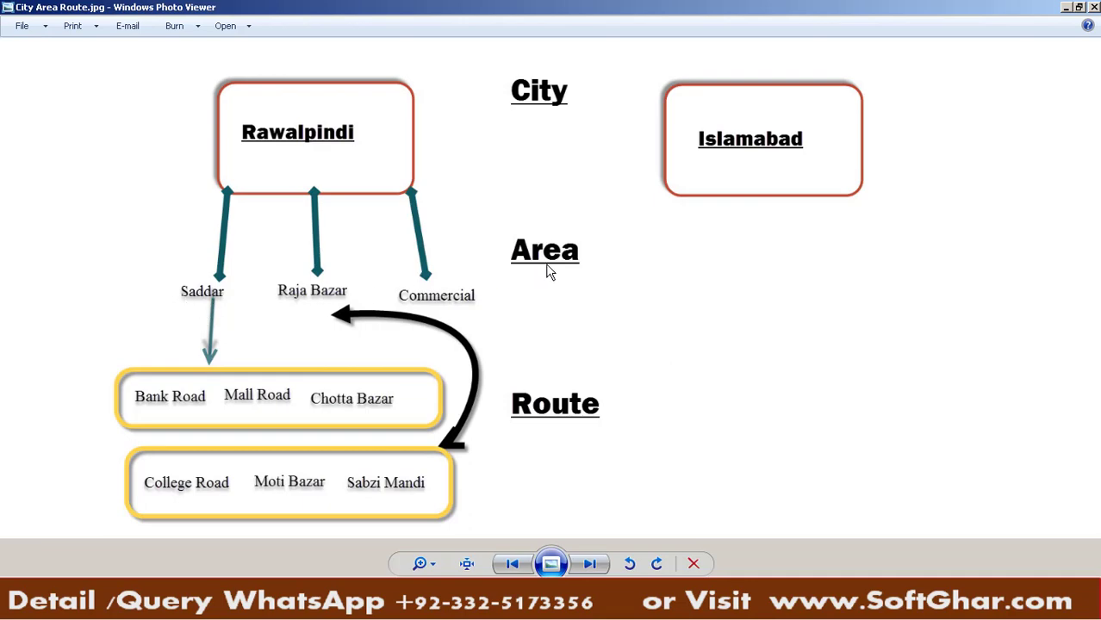
pyautogui.click(732, 606)
# Open the Area form and add area SADDAR under city RAWALPINDI
pyautogui.click(23, 32)
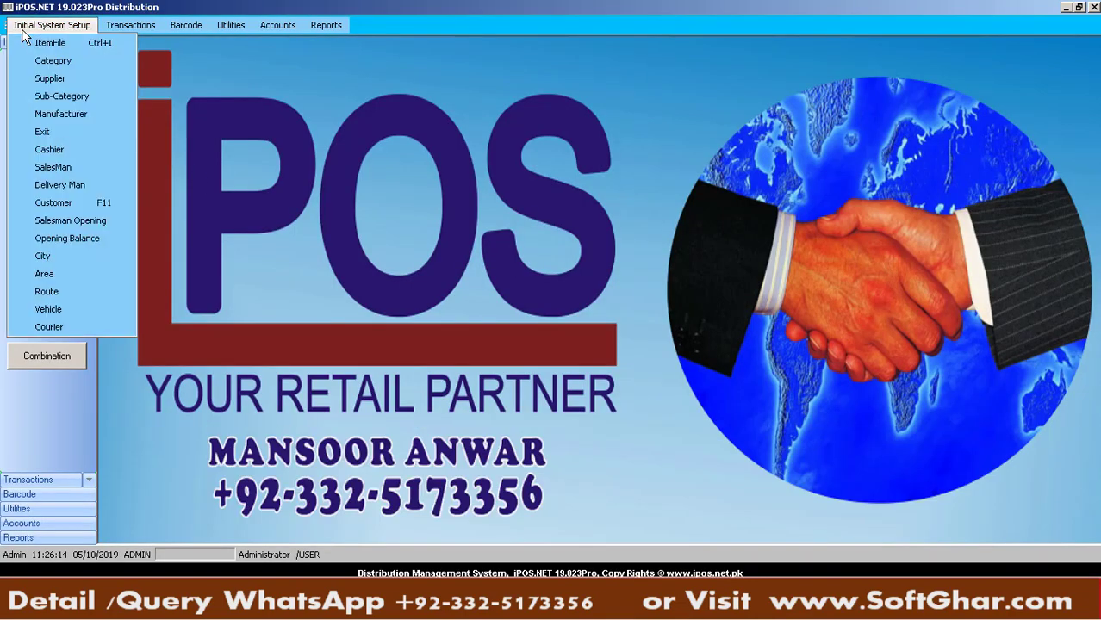
pyautogui.click(73, 273)
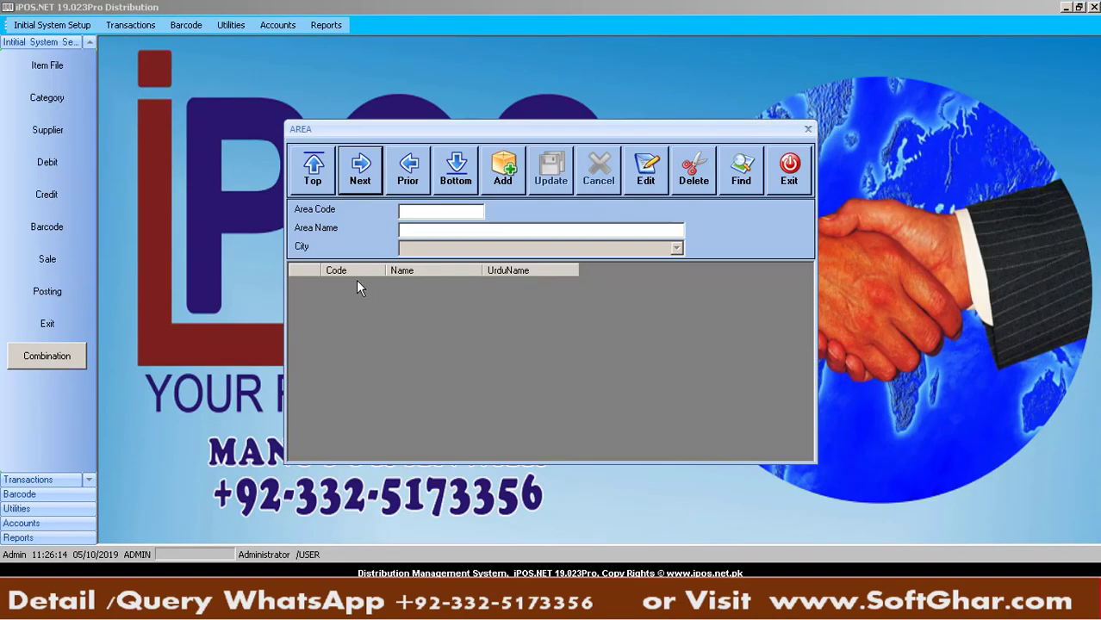
pyautogui.click(500, 177)
pyautogui.click(443, 233)
pyautogui.write('SADDAR,')
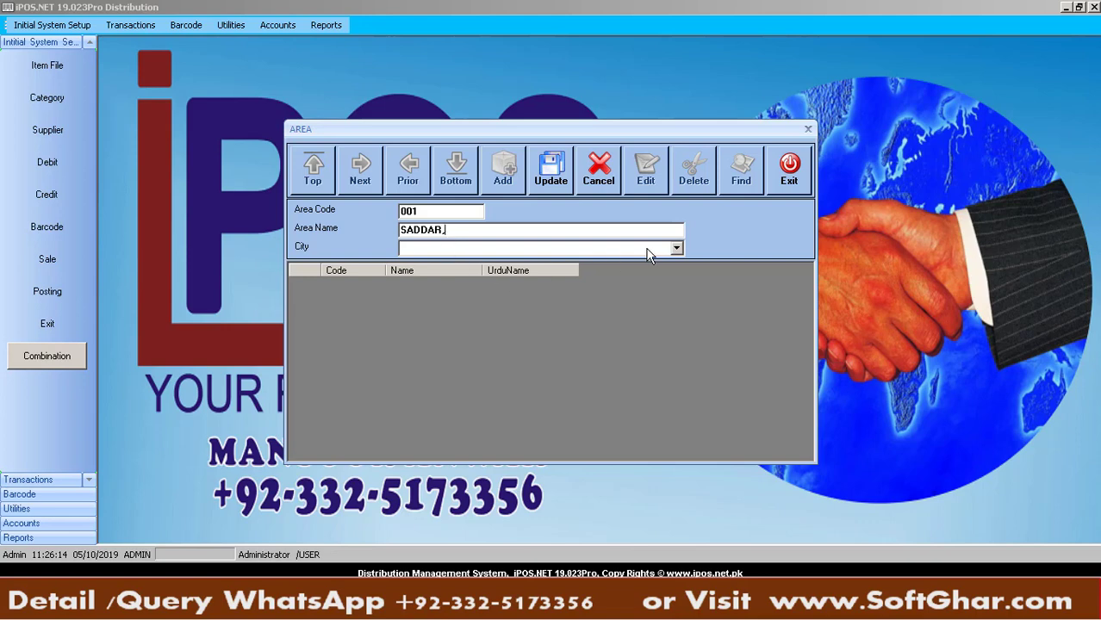
pyautogui.click(675, 248)
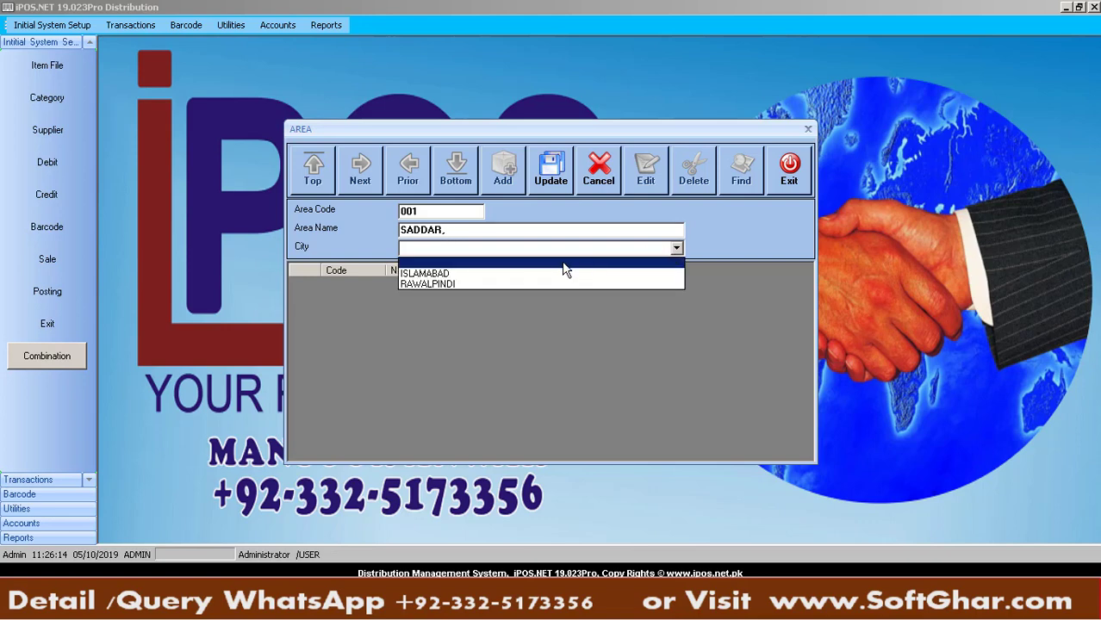
pyautogui.click(470, 284)
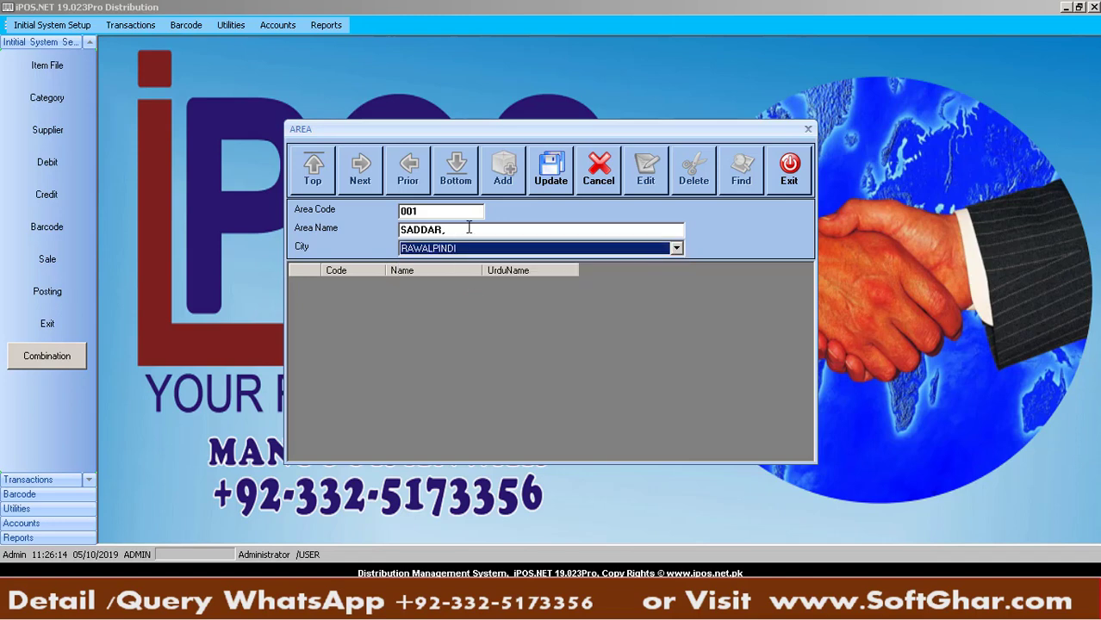
pyautogui.click(469, 230)
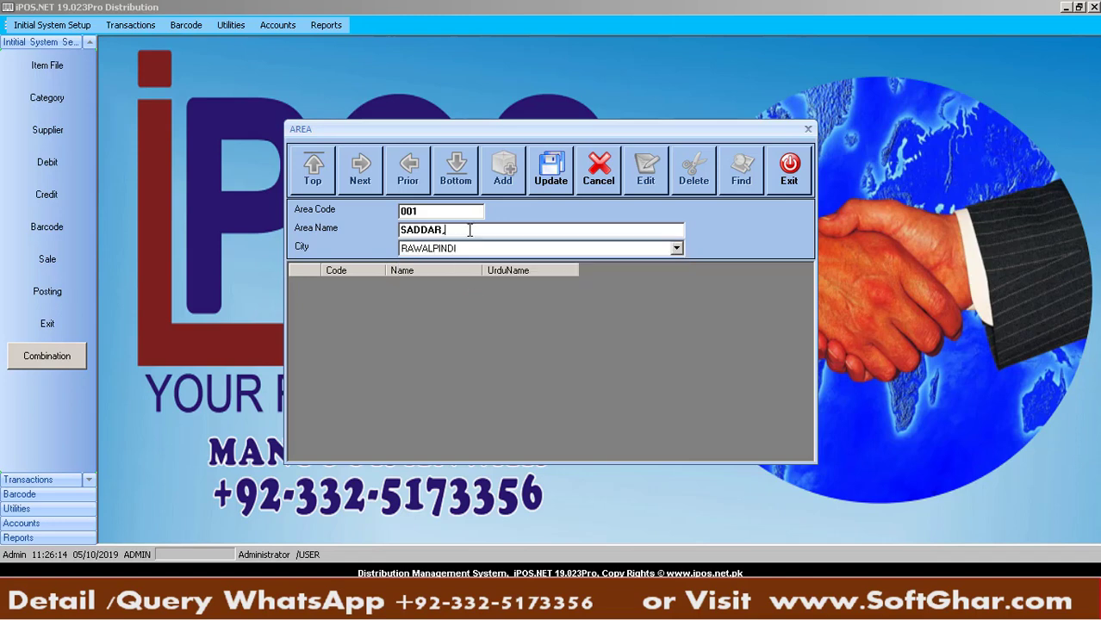
pyautogui.click(544, 183)
# Add areas RAJA BAZAR and COMERCAIL MARKET under RAWALPINDI
pyautogui.click(508, 181)
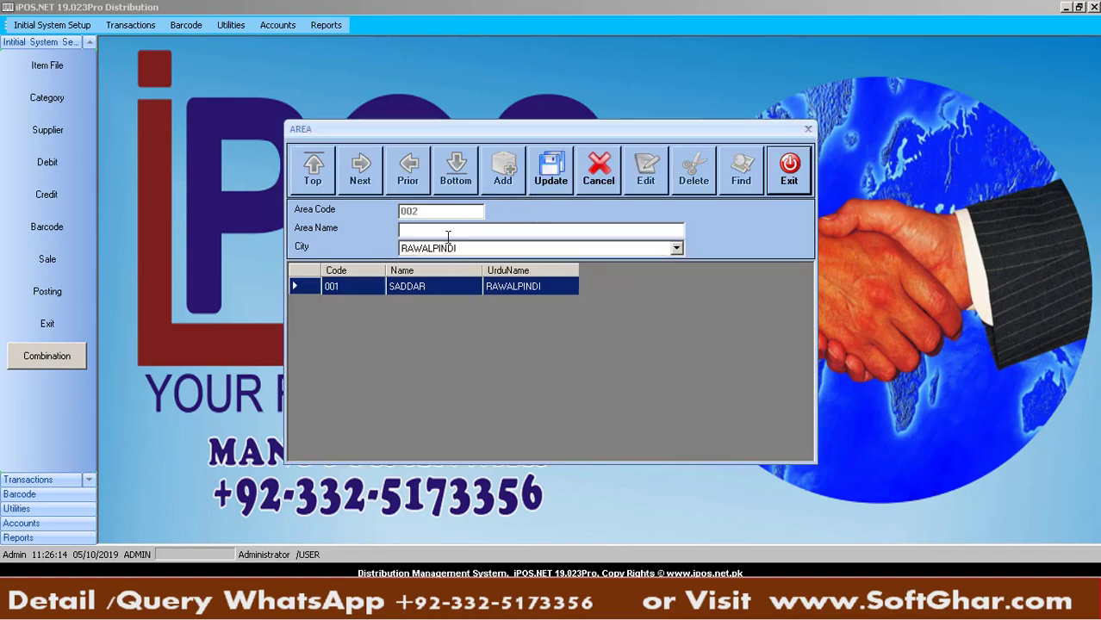
pyautogui.write('RAJA')
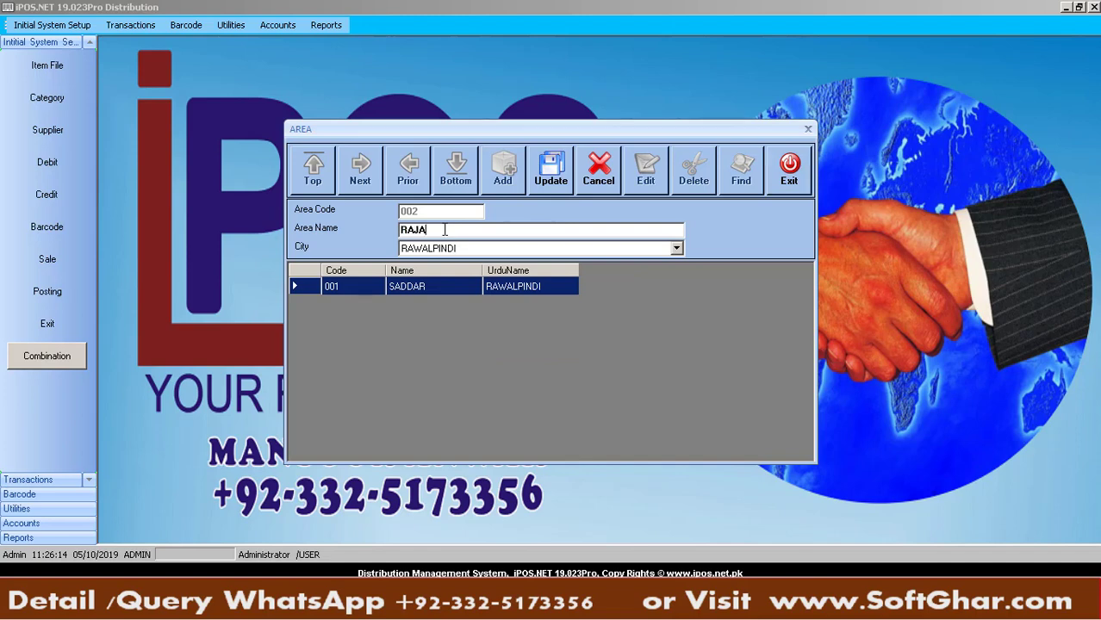
pyautogui.write(' BAZAR')
pyautogui.click(541, 177)
pyautogui.press('Return')
pyautogui.click(502, 172)
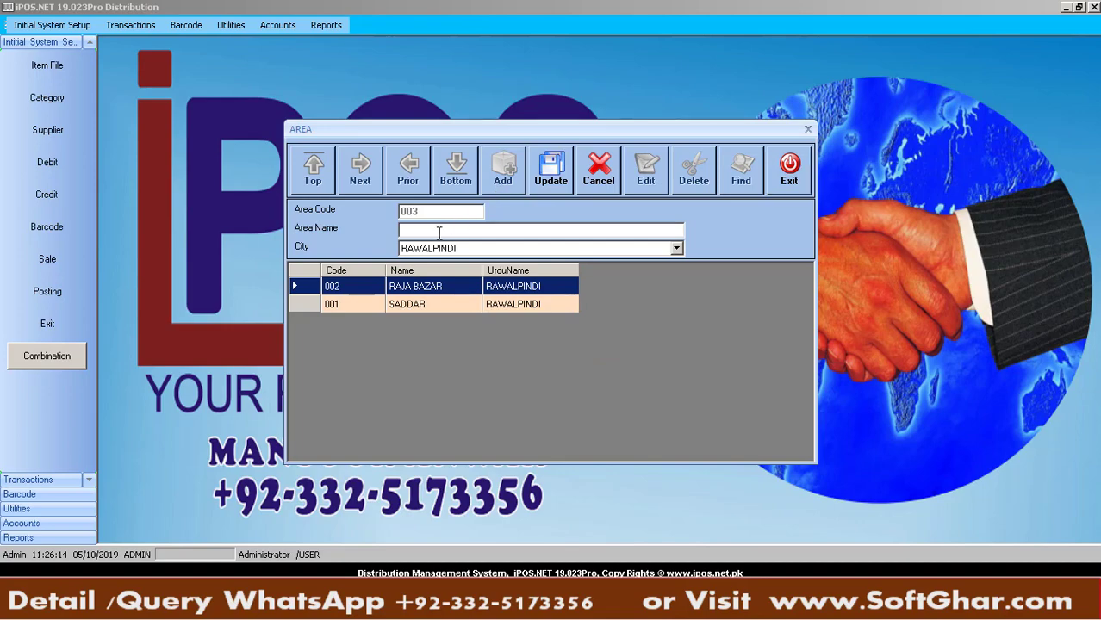
pyautogui.click(735, 607)
pyautogui.click(737, 617)
pyautogui.write('COMERCAIL MARKET')
pyautogui.click(546, 191)
pyautogui.press('Return')
# Add area G9 MARKAZ under city ISLAMABAD
pyautogui.click(497, 180)
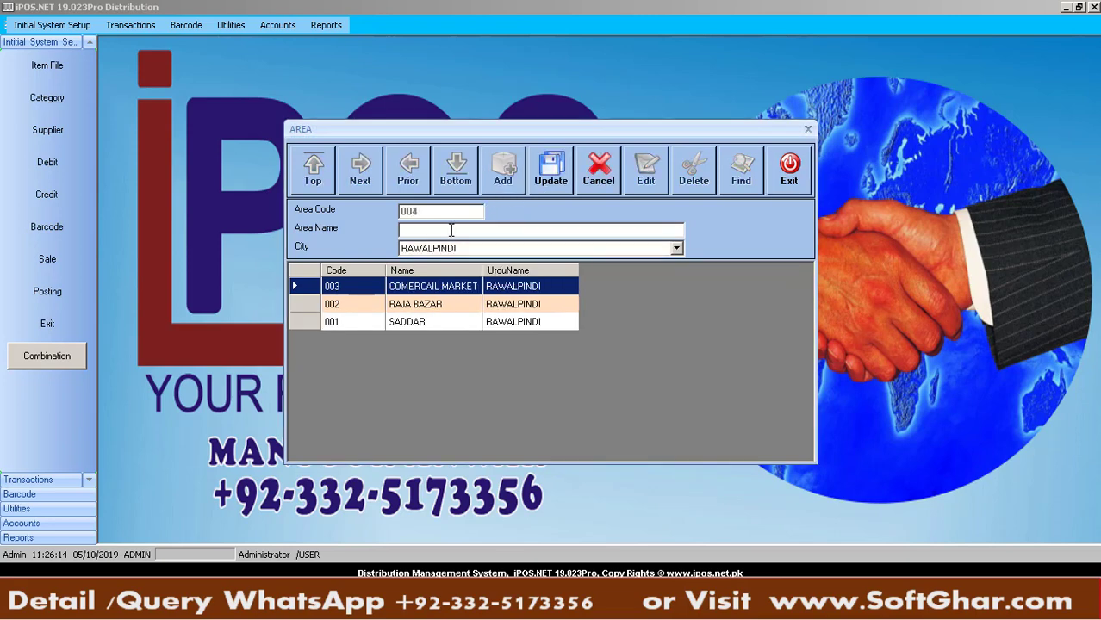
pyautogui.write('G9 MARKAZ')
pyautogui.click(626, 250)
pyautogui.click(437, 273)
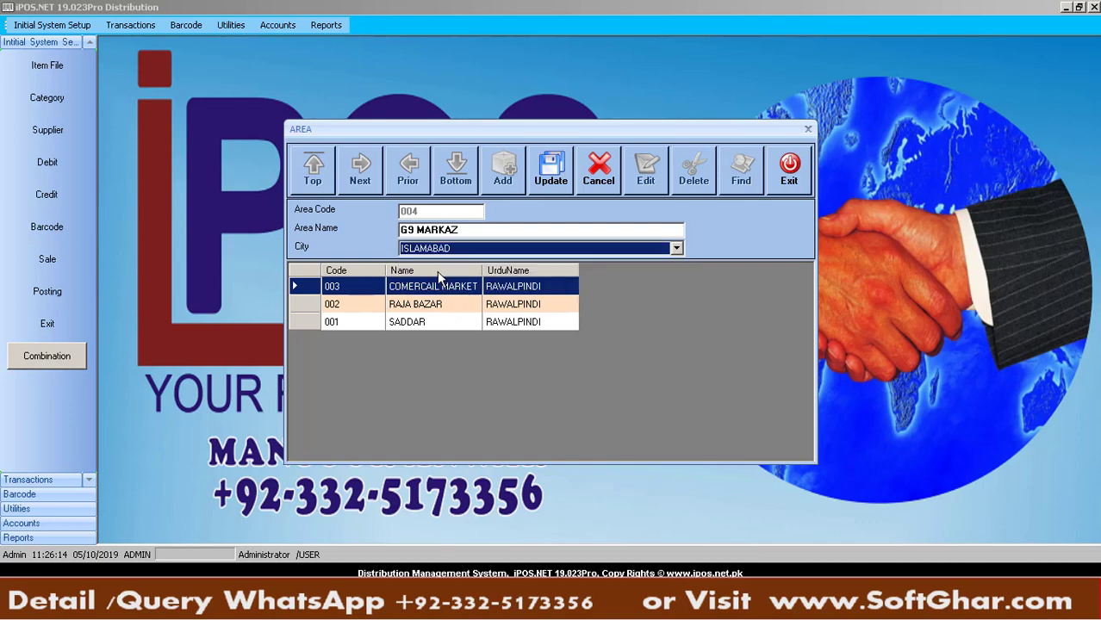
pyautogui.click(536, 188)
pyautogui.press('Return')
# Add PESHAWAR ROAD under RAWALPINDI as area 005 and close the Area form
pyautogui.click(509, 182)
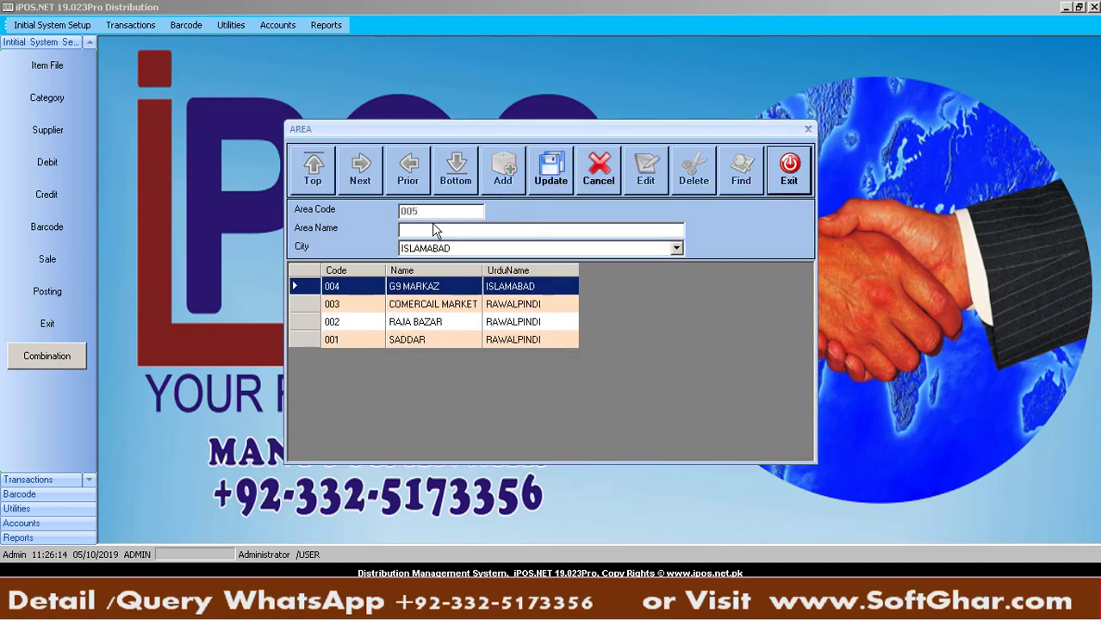
pyautogui.click(435, 233)
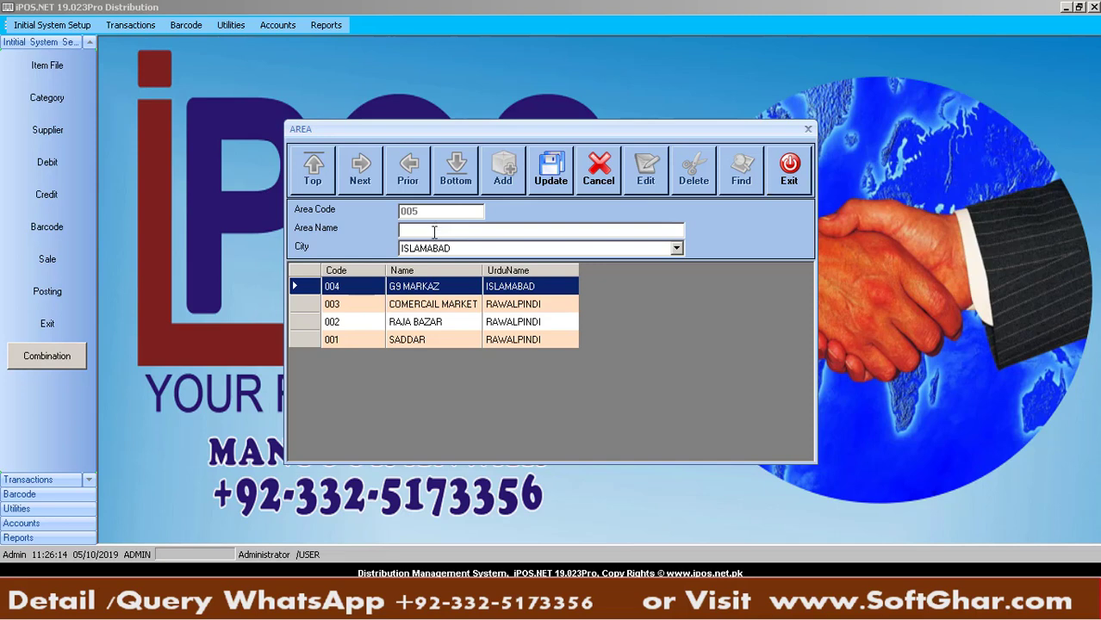
pyautogui.write('PESHAWAR ROAD')
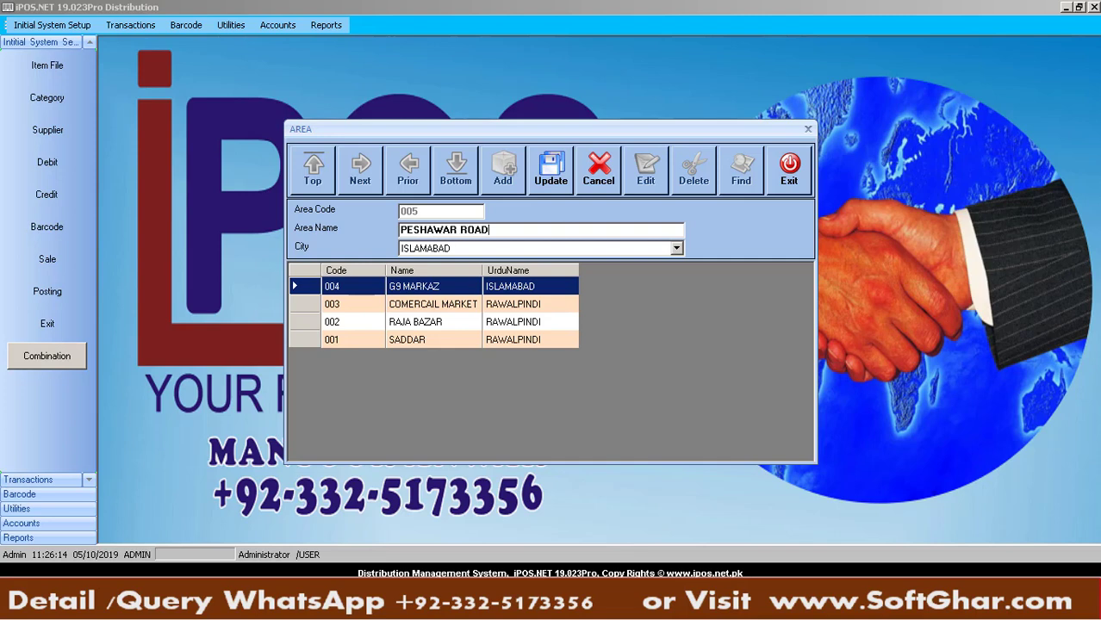
pyautogui.click(546, 248)
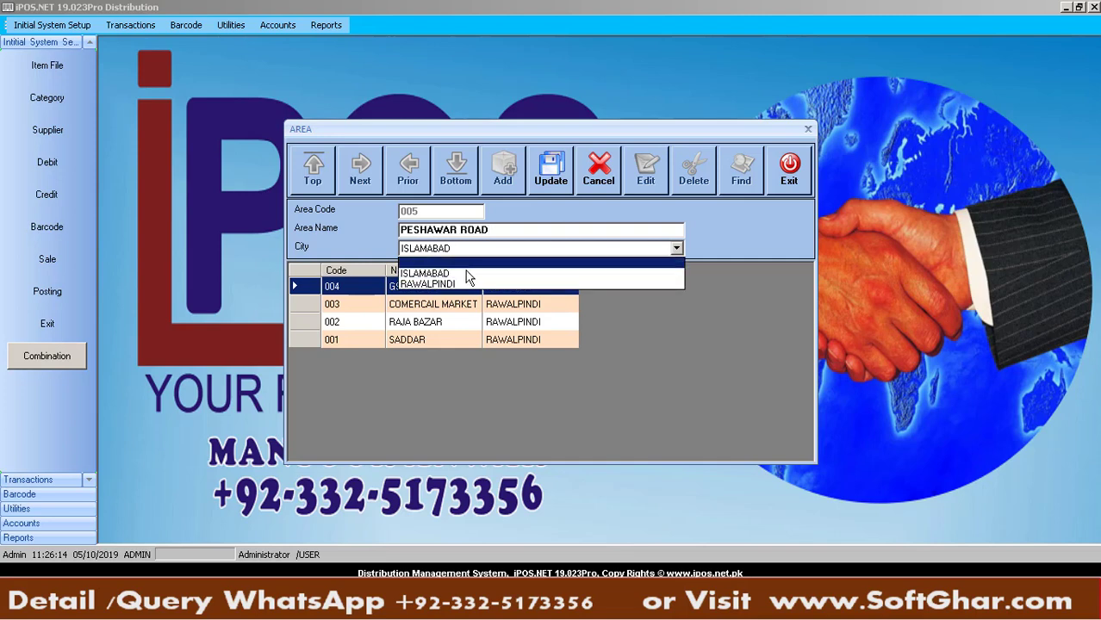
pyautogui.click(455, 285)
pyautogui.click(532, 194)
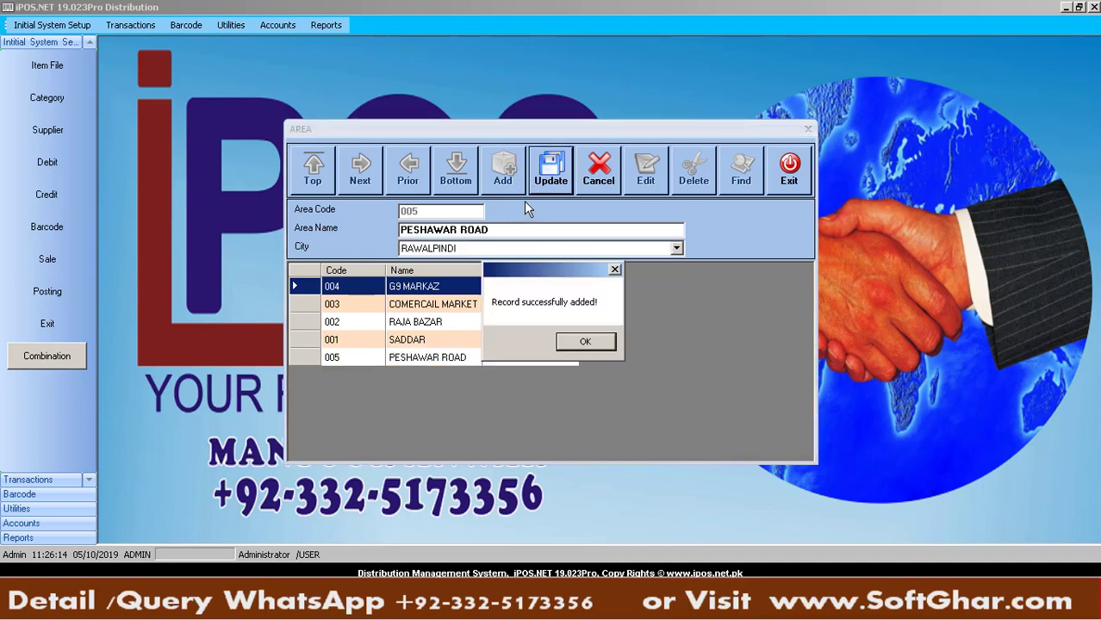
pyautogui.click(600, 346)
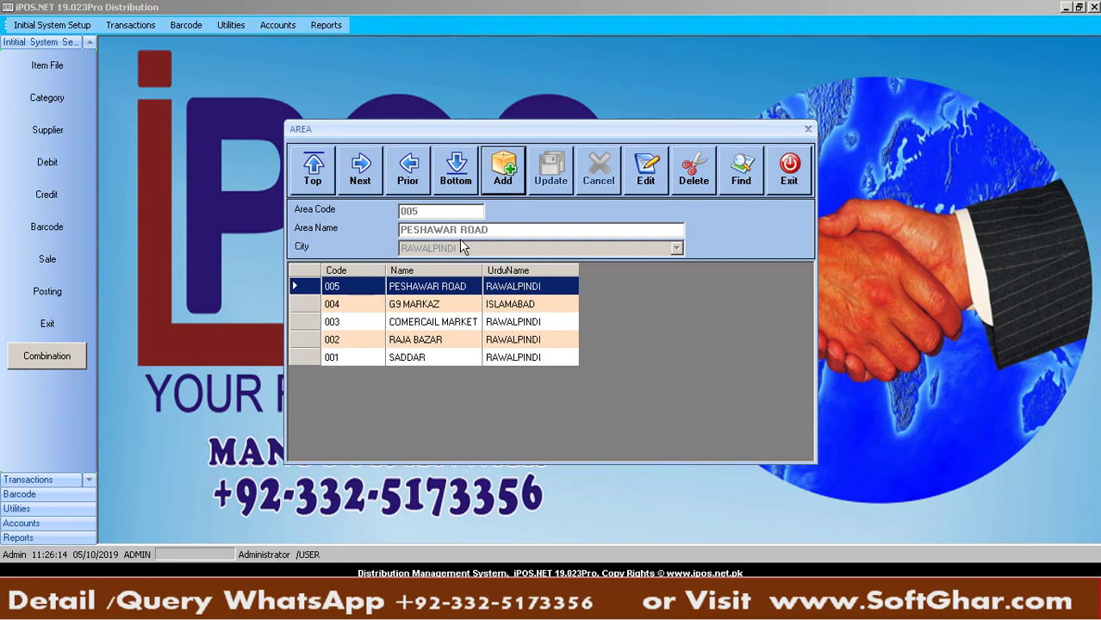
pyautogui.click(787, 177)
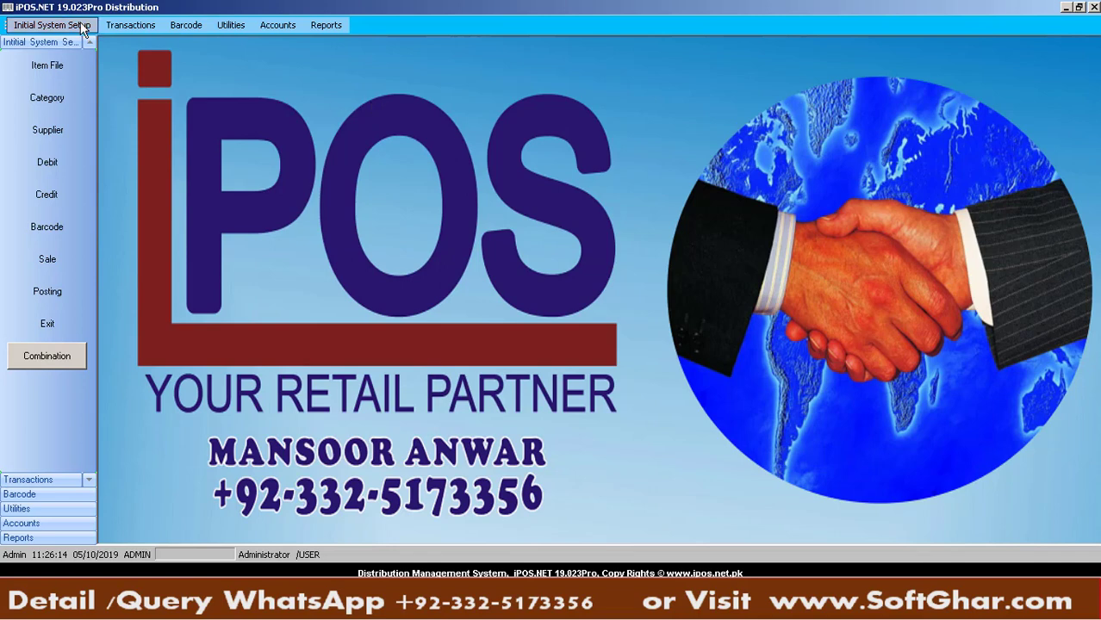
# Open the Route form, start route 001 and enter the name BANK ROAD
pyautogui.click(52, 26)
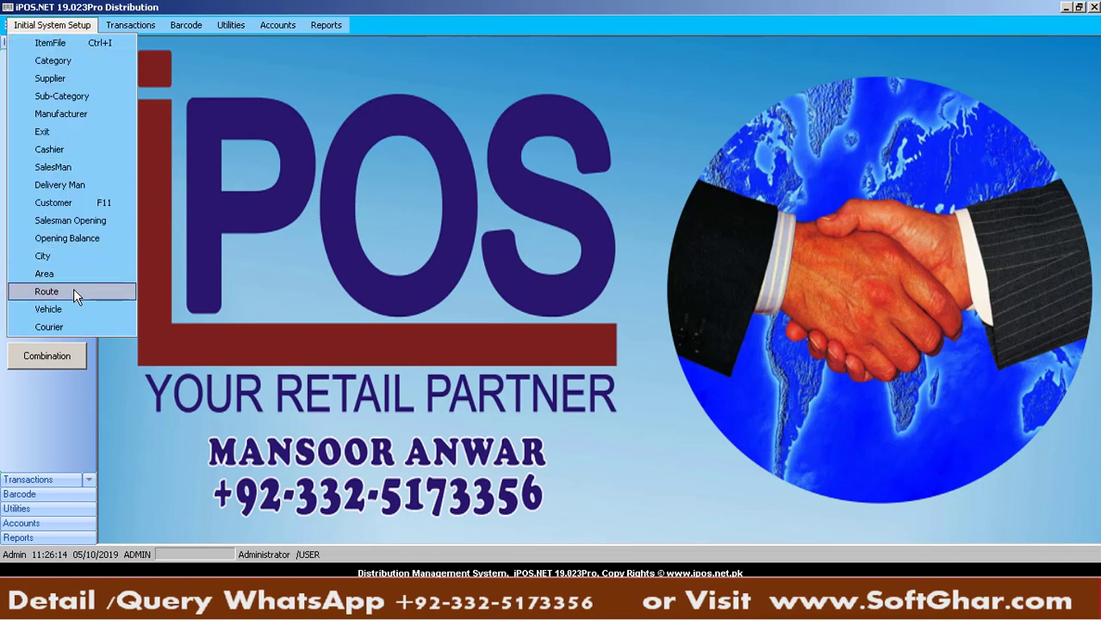
pyautogui.click(73, 291)
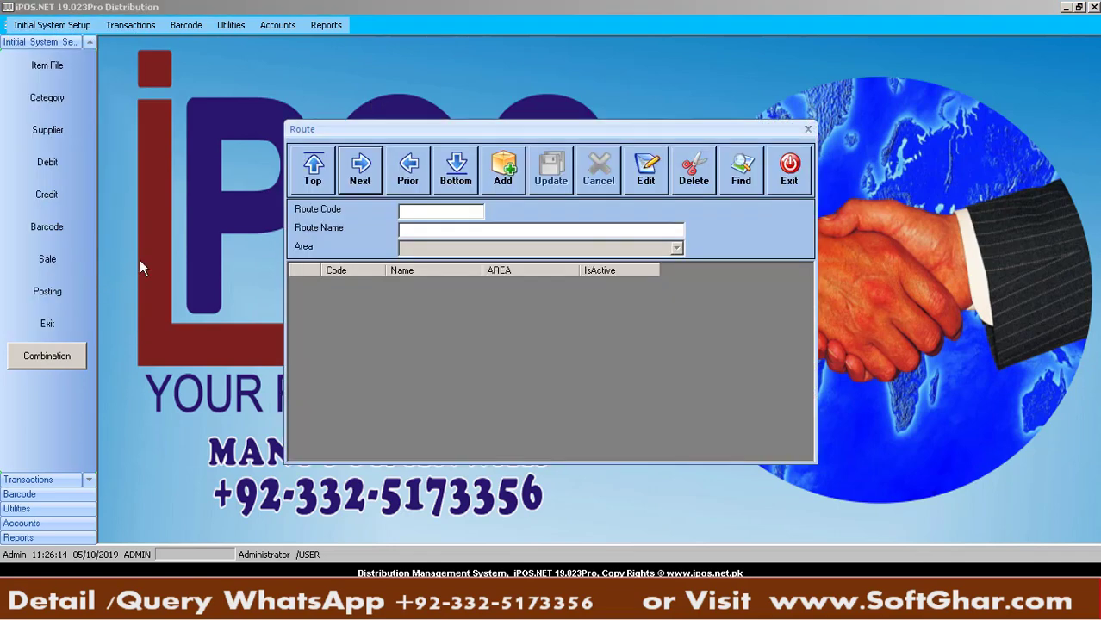
pyautogui.click(502, 173)
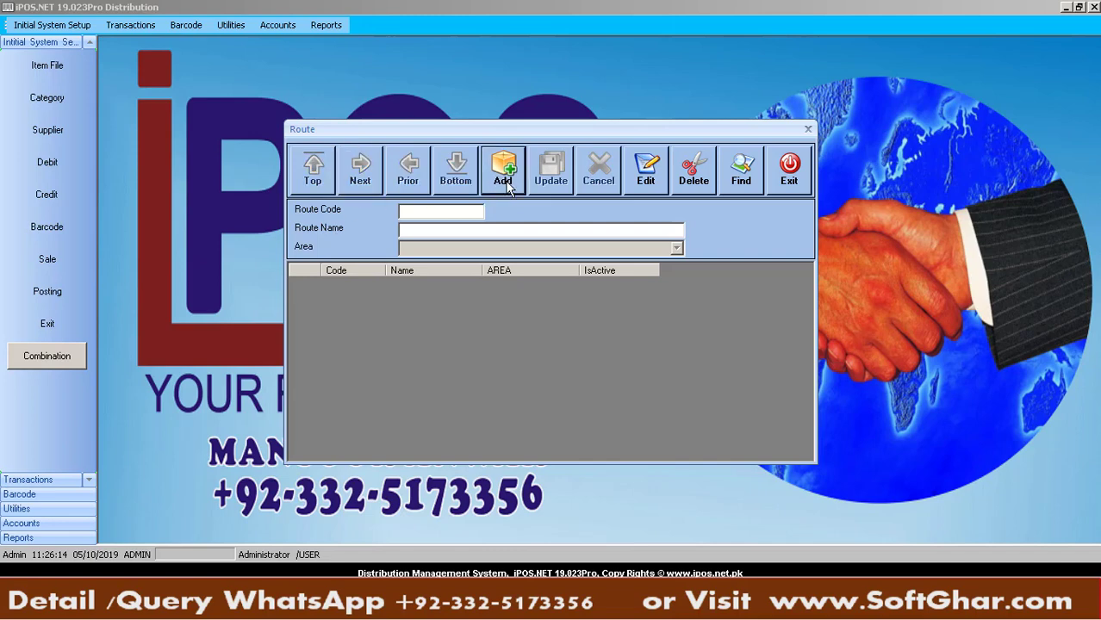
pyautogui.click(402, 228)
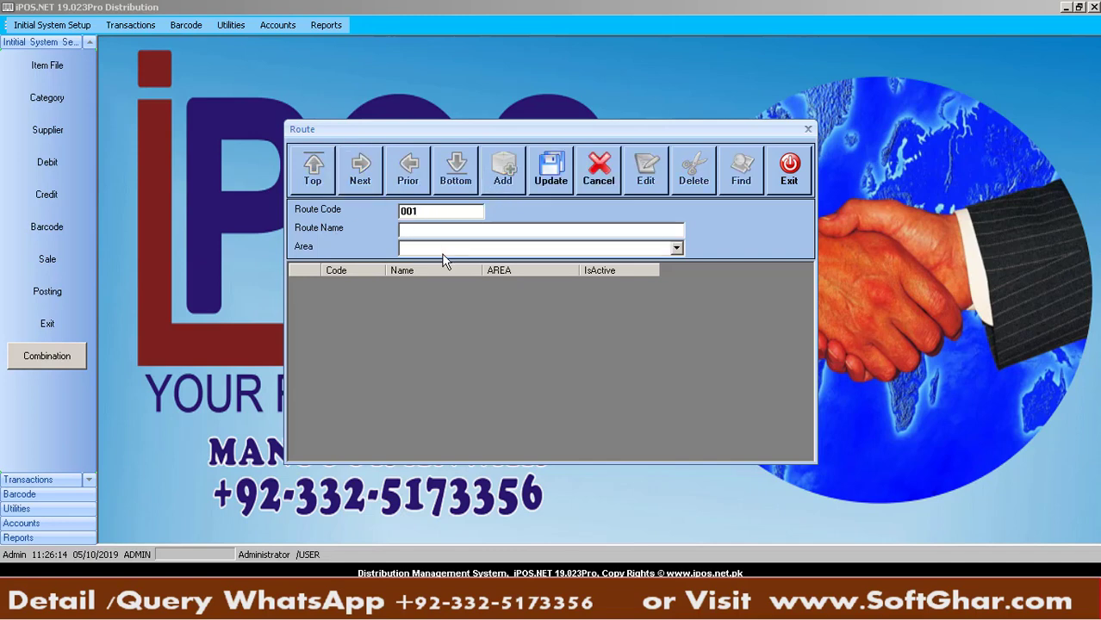
pyautogui.hotkey('alt', 'Tab')
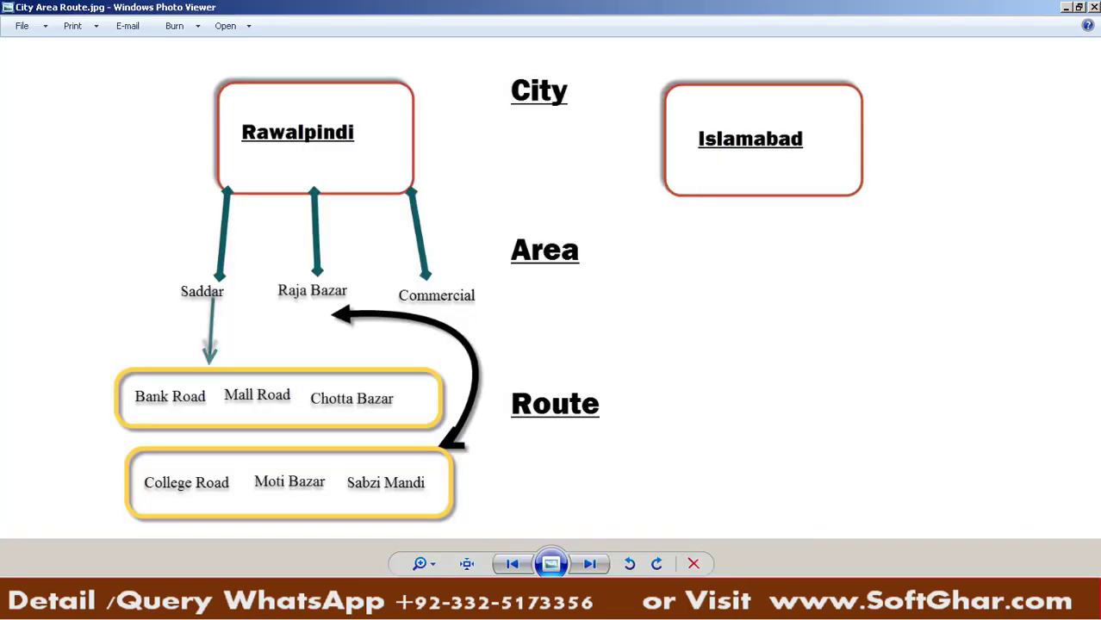
pyautogui.hotkey('alt', 'Tab')
pyautogui.write('BANK ROAD')
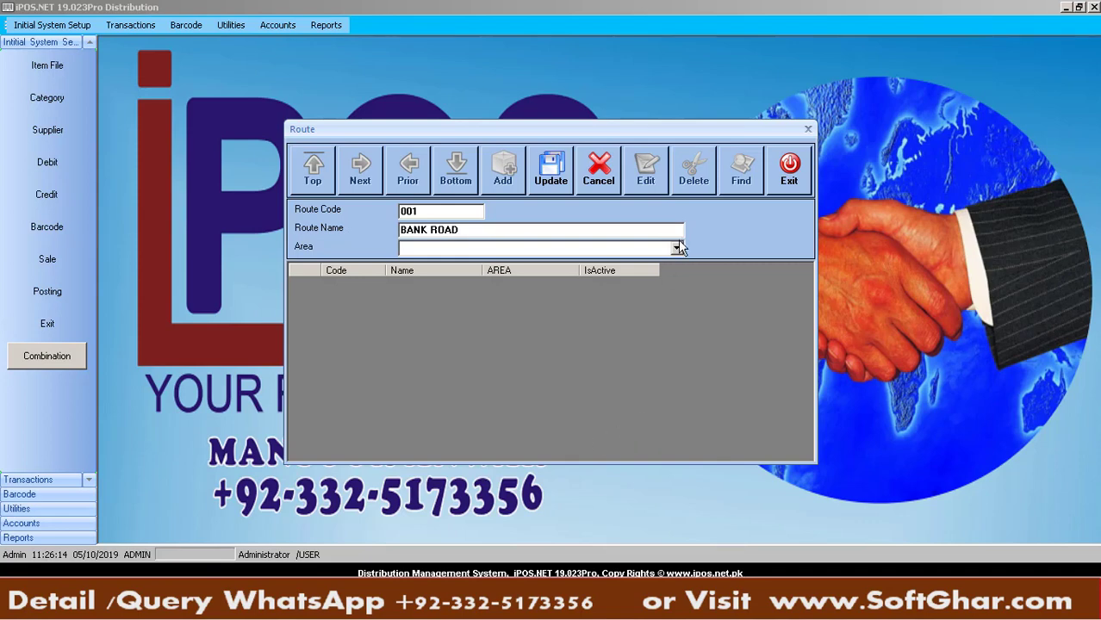
# Save routes BANK ROAD and MALL ROAD under area SADDAR
pyautogui.click(677, 248)
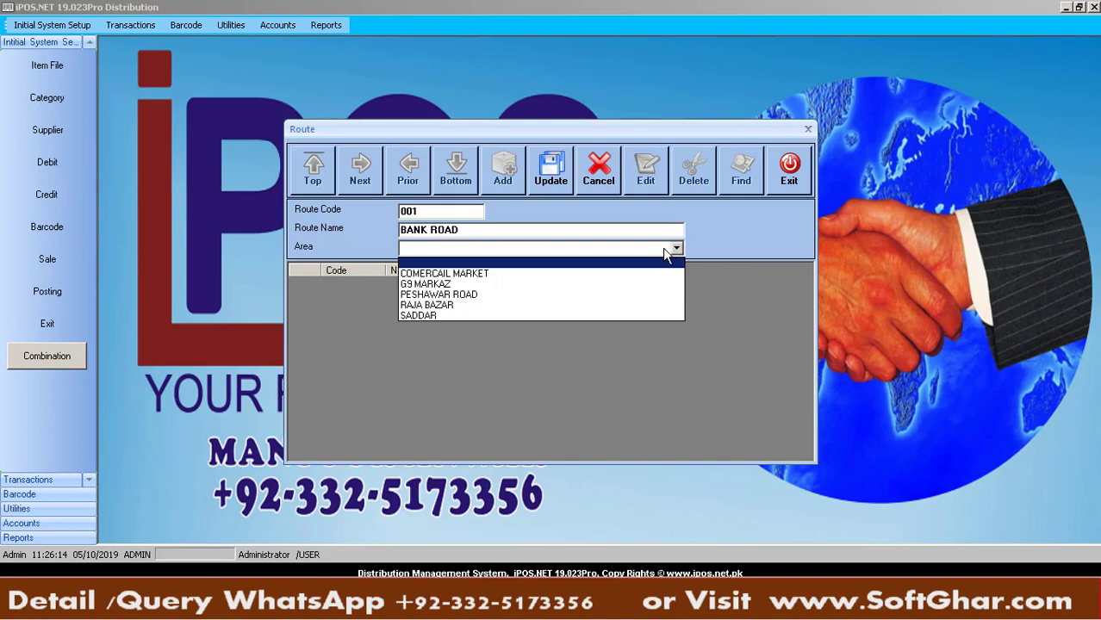
pyautogui.click(443, 316)
pyautogui.click(552, 172)
pyautogui.press('Return')
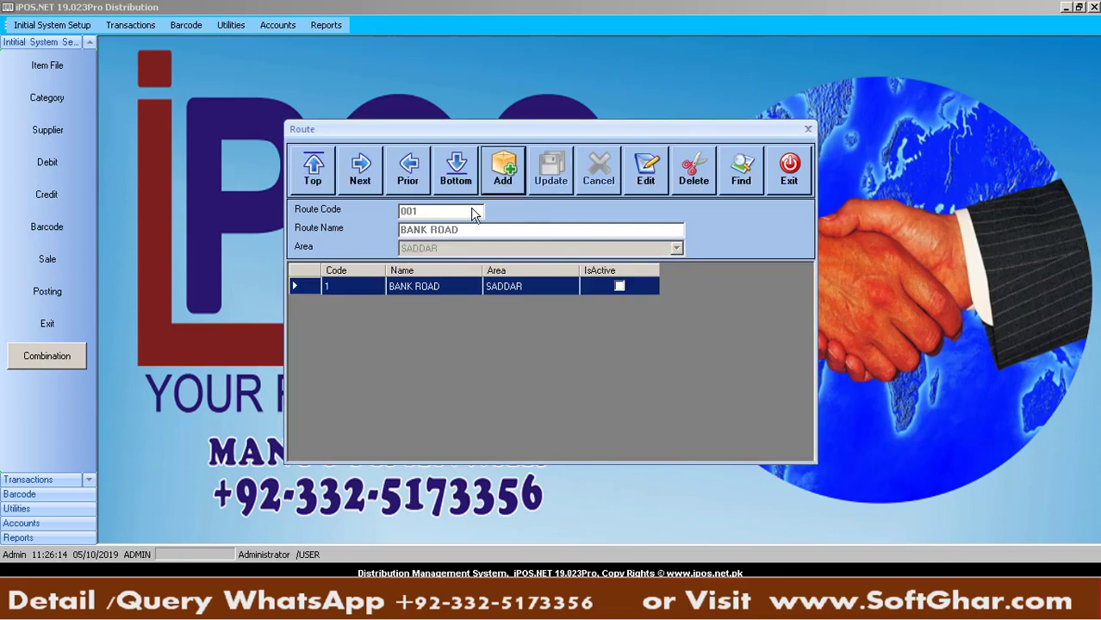
pyautogui.click(485, 186)
pyautogui.write('MALL ROAD')
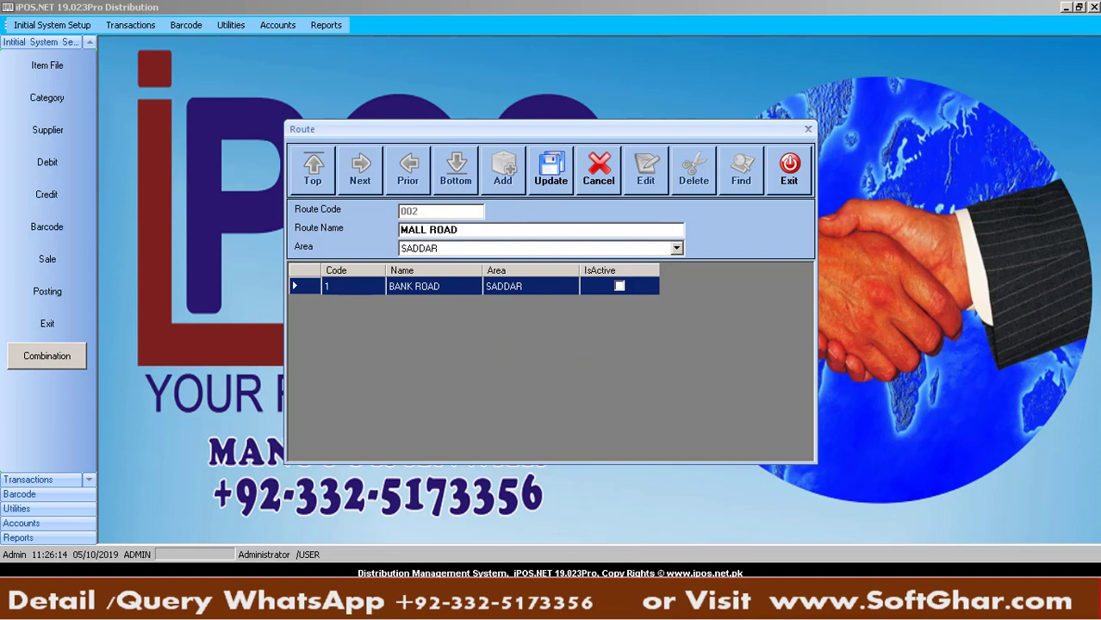
pyautogui.click(539, 181)
pyautogui.press('Return')
# Add route CHOTA BAZAR under area SADDAR
pyautogui.click(502, 175)
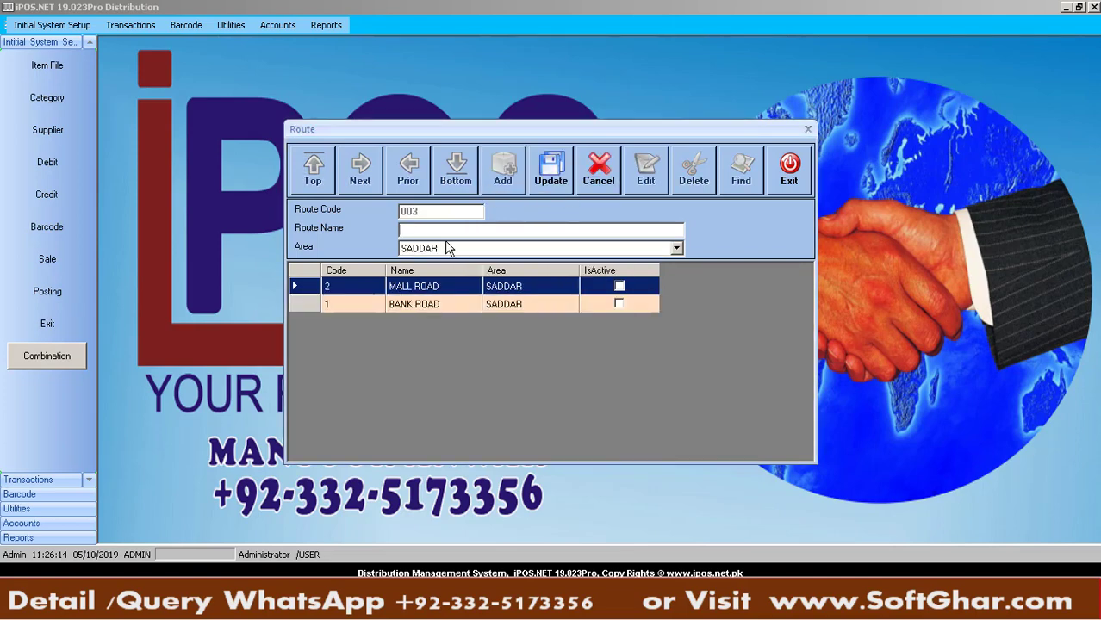
pyautogui.write('CHOTA BAZAR')
pyautogui.click(455, 248)
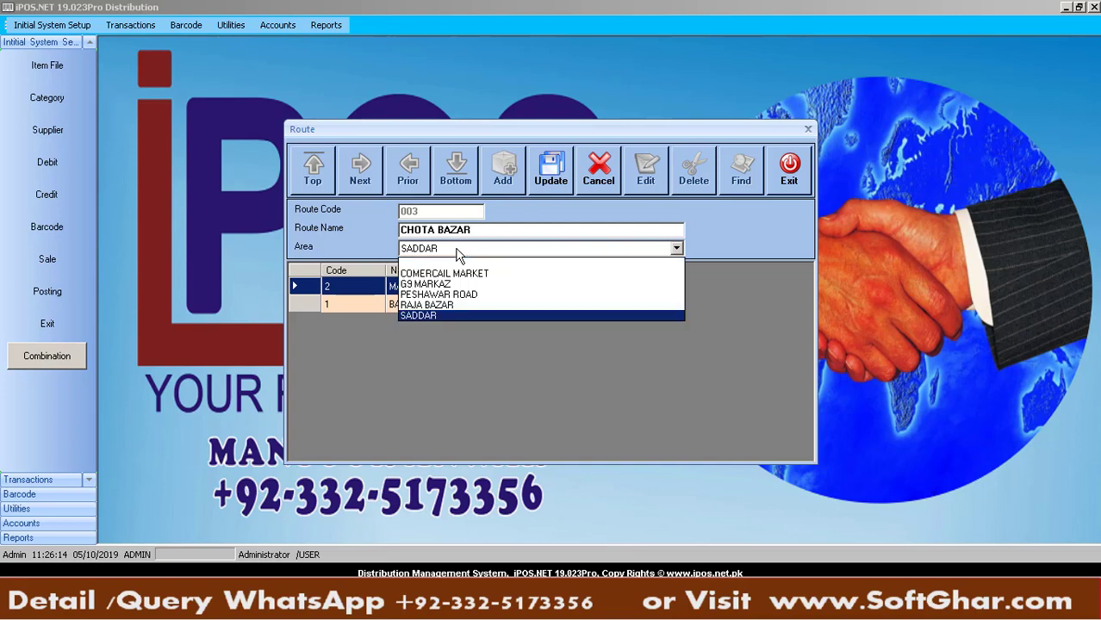
pyautogui.click(445, 315)
pyautogui.click(556, 174)
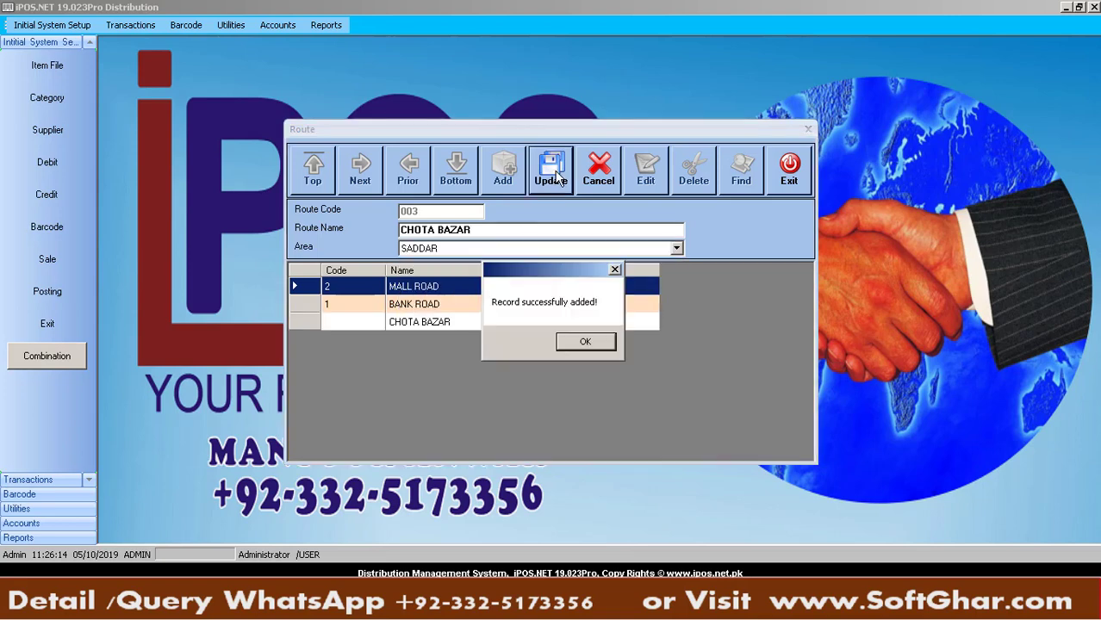
pyautogui.press('Return')
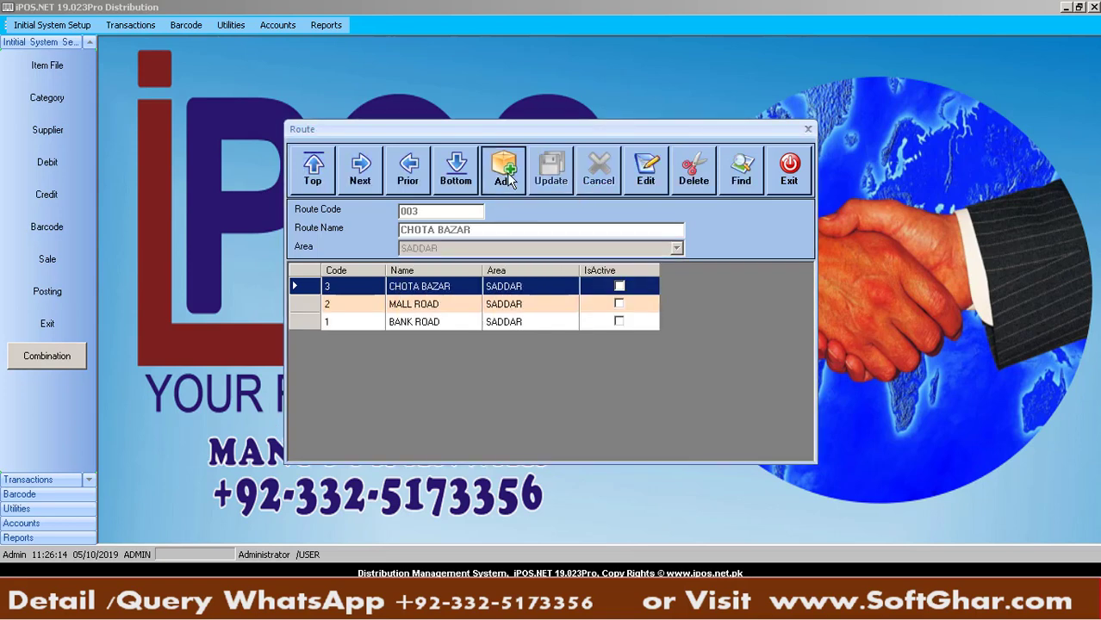
# Add route POLICE STATION under area G9 MARKAZ and close the Route form
pyautogui.click(507, 181)
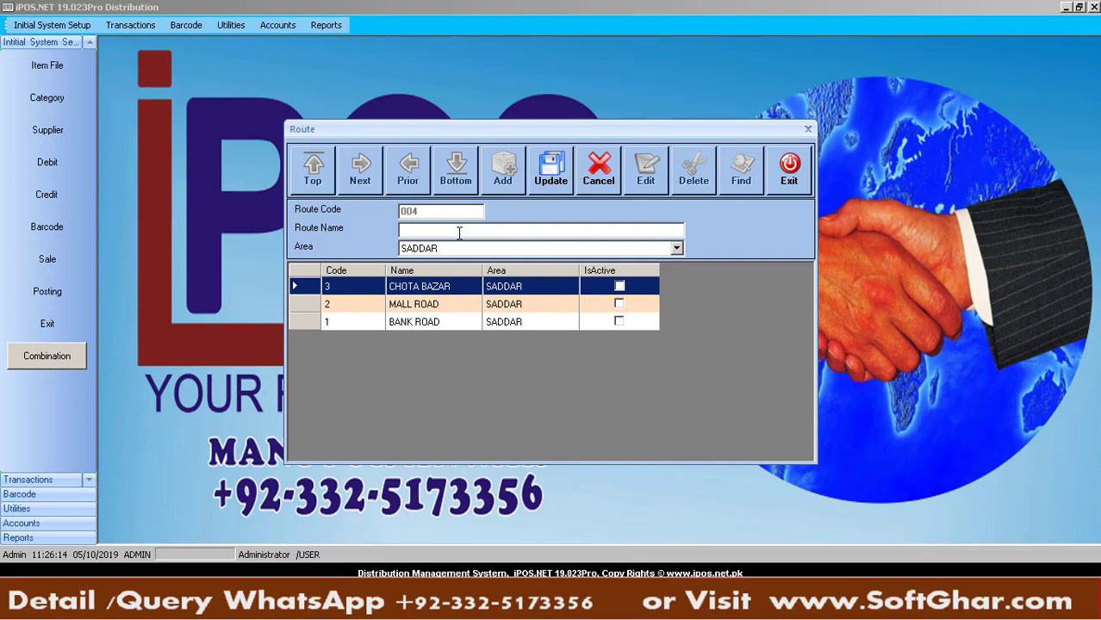
pyautogui.write('POLICE STATION')
pyautogui.click(503, 249)
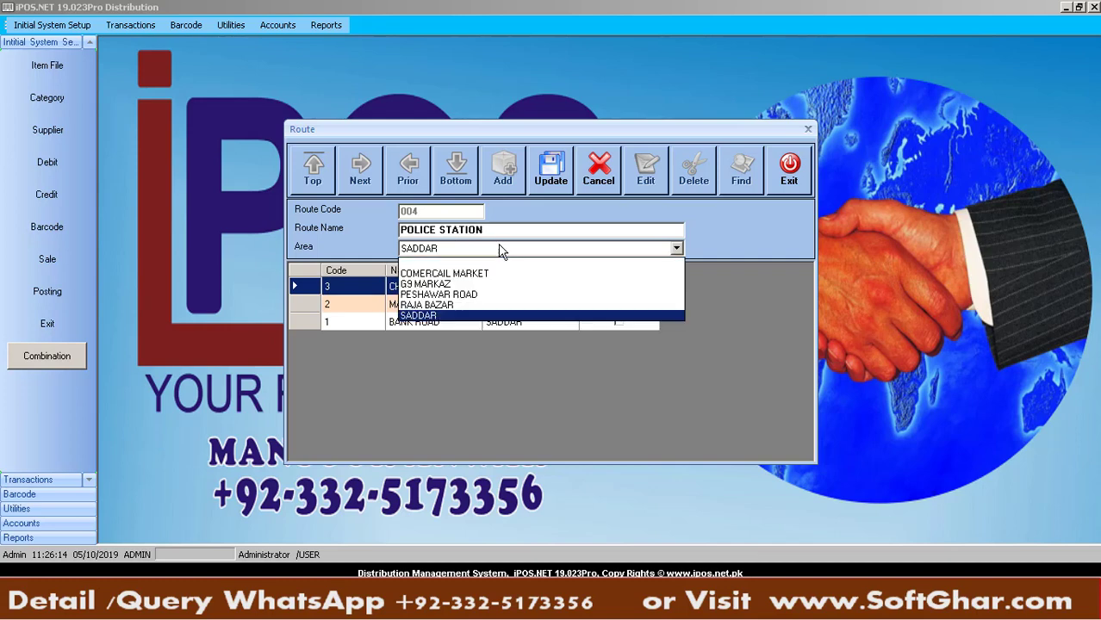
pyautogui.click(456, 288)
pyautogui.click(560, 164)
pyautogui.press('Return')
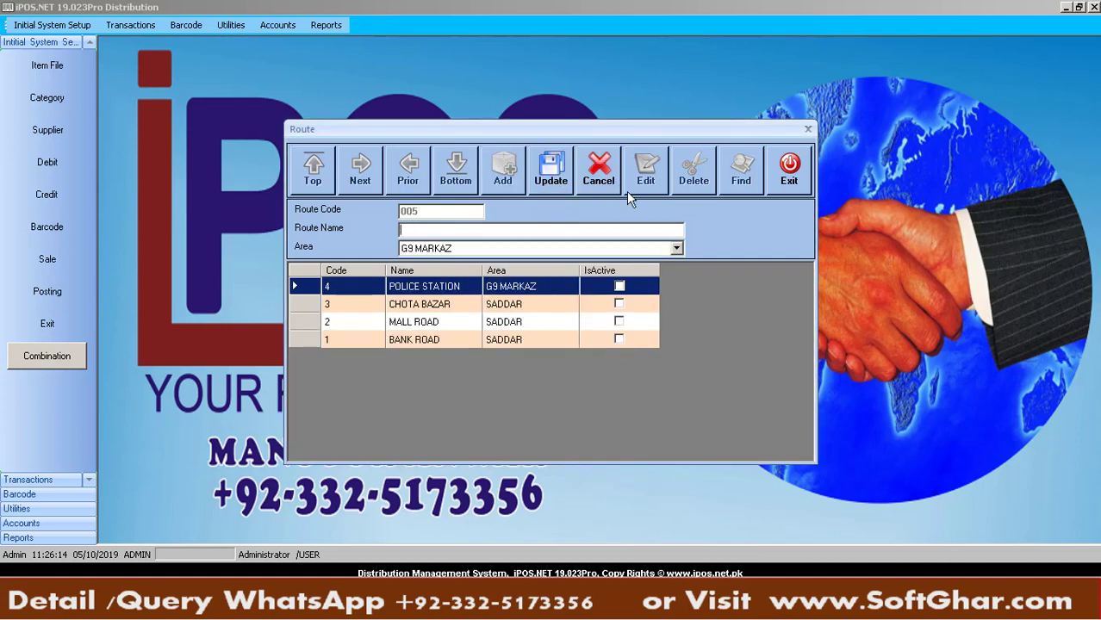
pyautogui.click(630, 178)
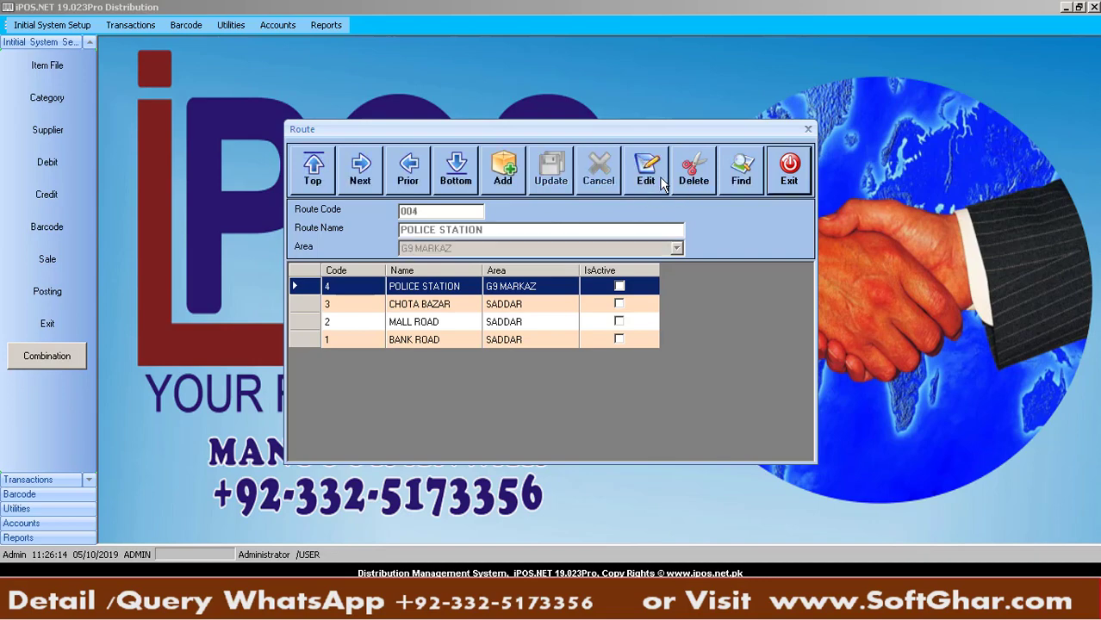
pyautogui.click(772, 182)
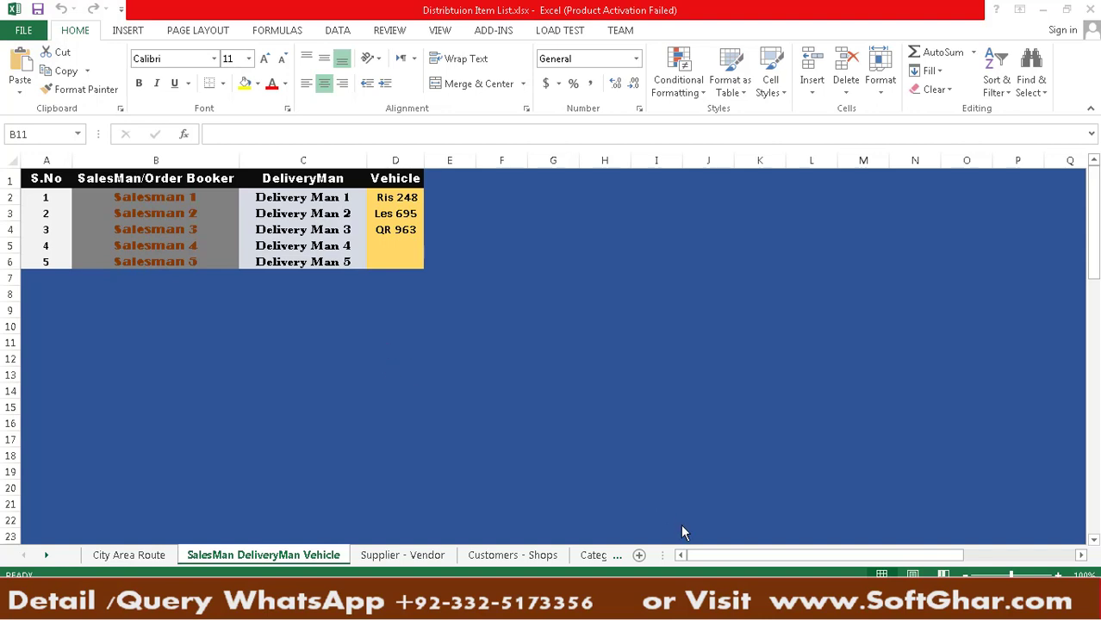
# Check the Salesman 1 cell in Excel, then return to iPOS's Initial System Setup list
pyautogui.click(172, 198)
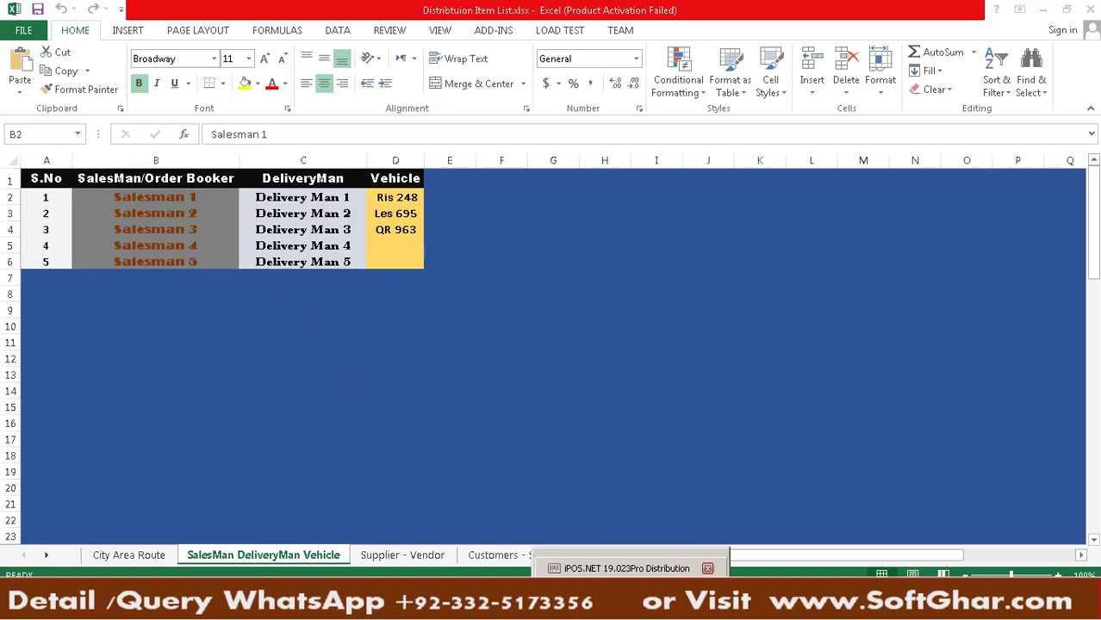
pyautogui.click(620, 564)
pyautogui.click(63, 26)
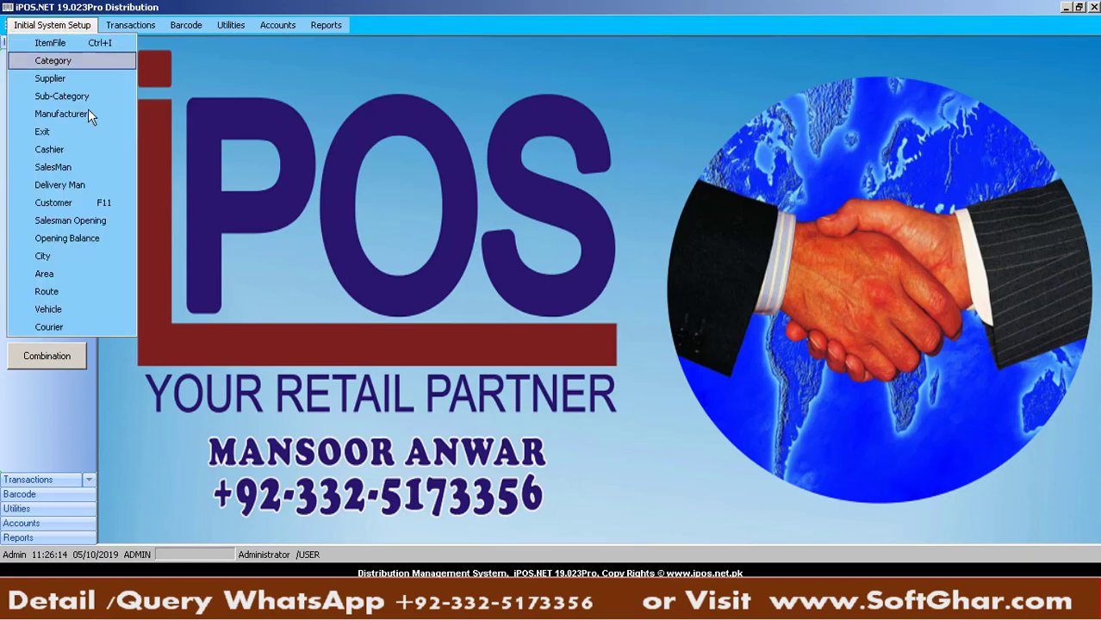
# Open the SalesMan form and add Salesman 1, copied from Excel, as code 001
pyautogui.click(80, 166)
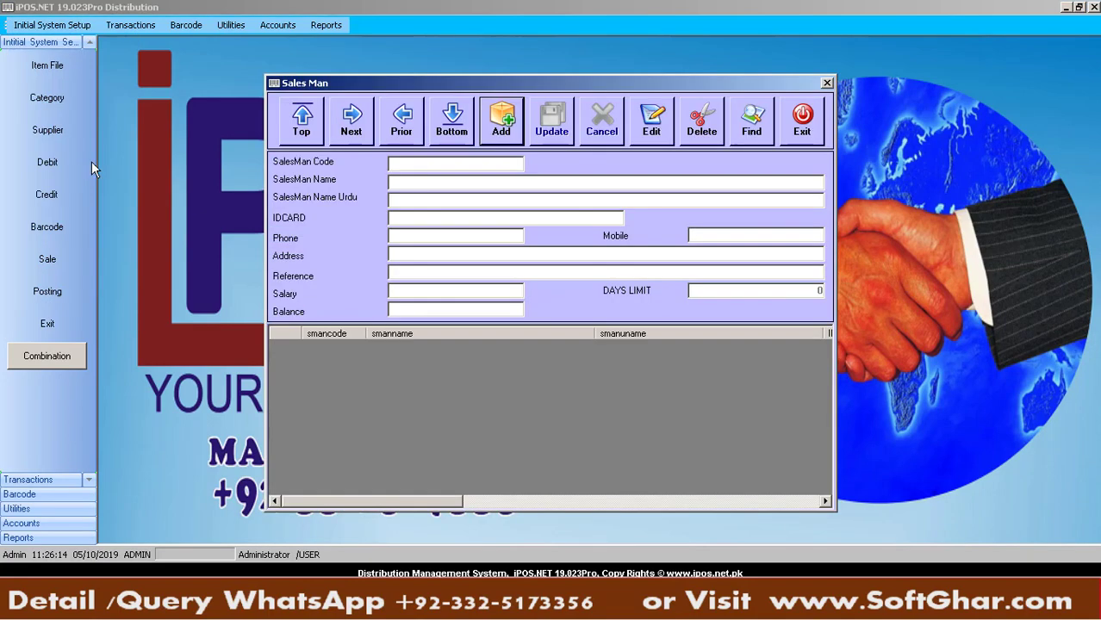
pyautogui.click(500, 127)
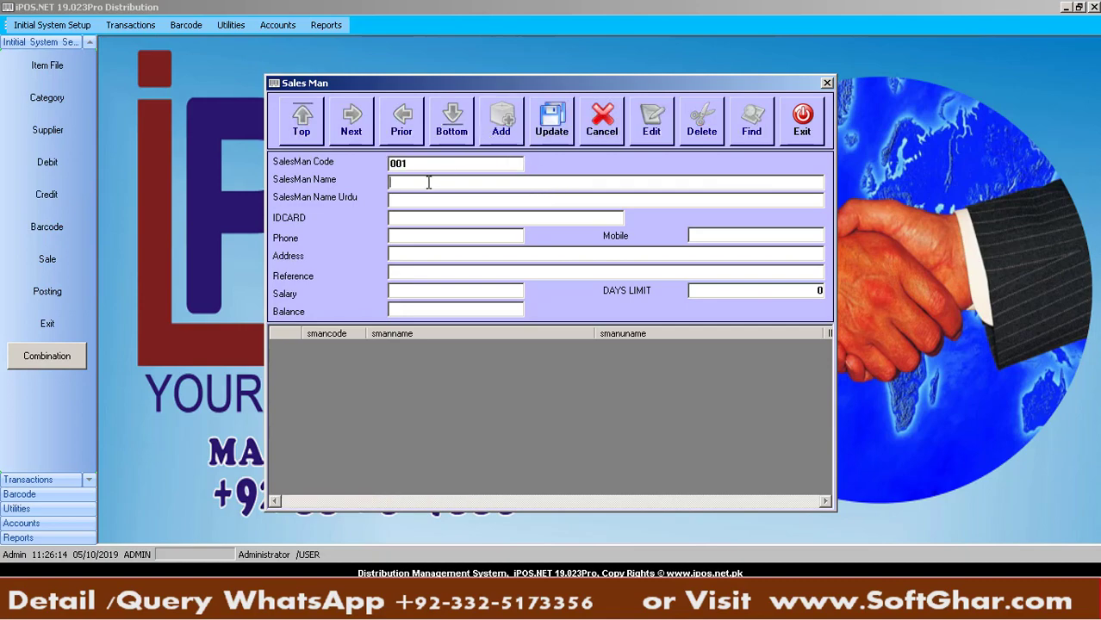
pyautogui.hotkey('alt', 'Tab')
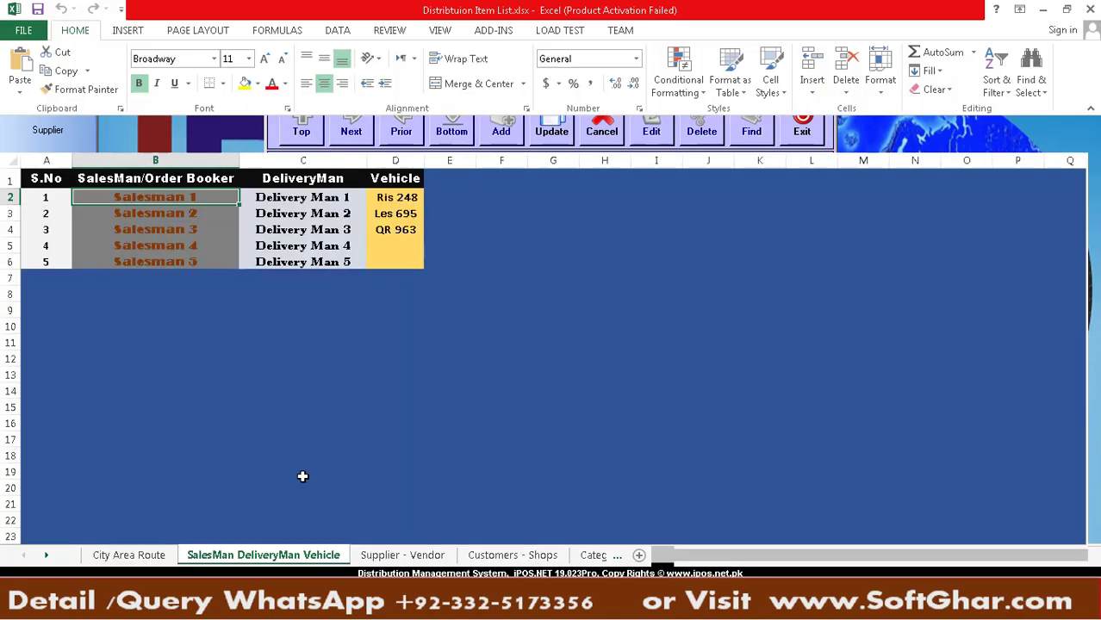
pyautogui.hotkey('ctrl', 'c')
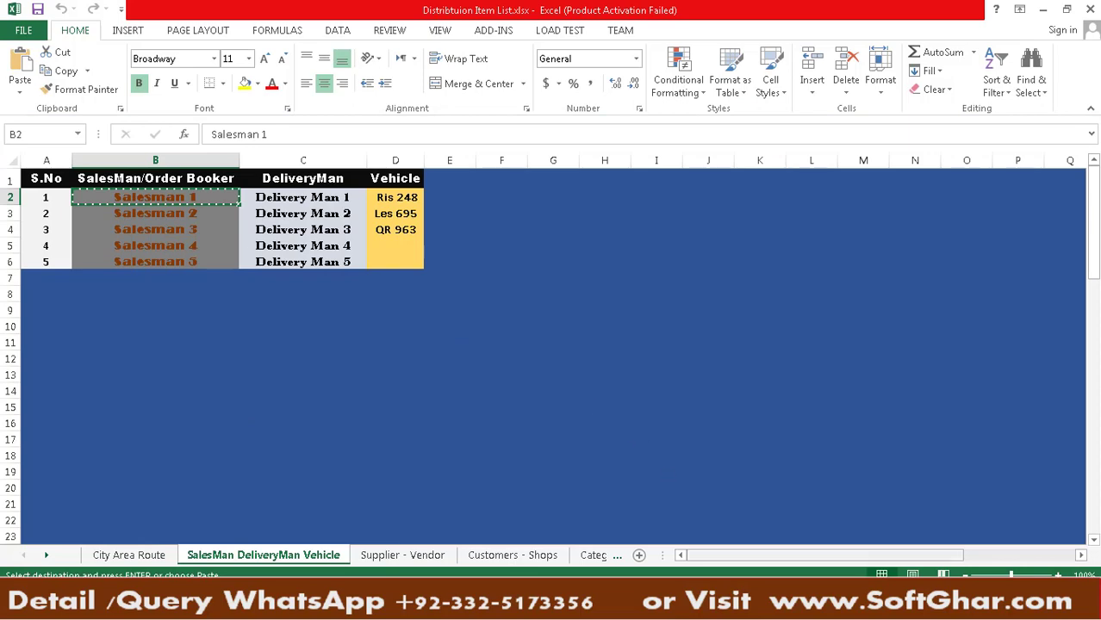
pyautogui.hotkey('alt', 'Tab')
pyautogui.hotkey('ctrl', 'v')
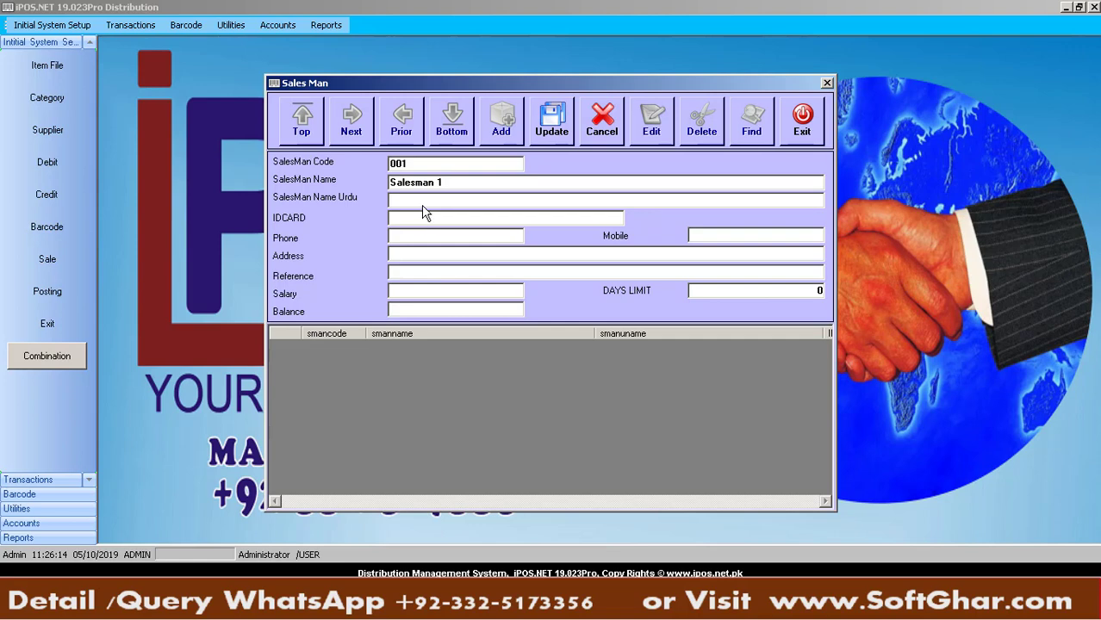
pyautogui.click(556, 125)
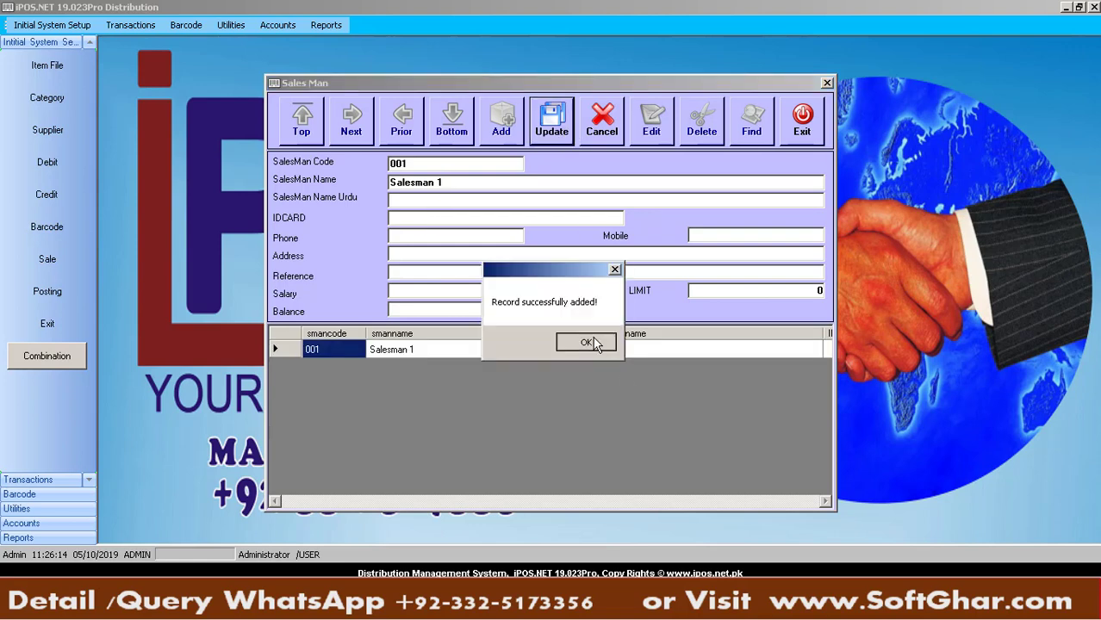
pyautogui.click(586, 342)
# Add Salesman 2 as salesman code 002
pyautogui.click(501, 120)
pyautogui.click(437, 181)
pyautogui.write('Salesman 1')
pyautogui.press('BackSpace')
pyautogui.write('2')
pyautogui.click(553, 136)
pyautogui.press('Return')
# Add Salesman 3 as code 003 and close the SalesMan form
pyautogui.click(501, 120)
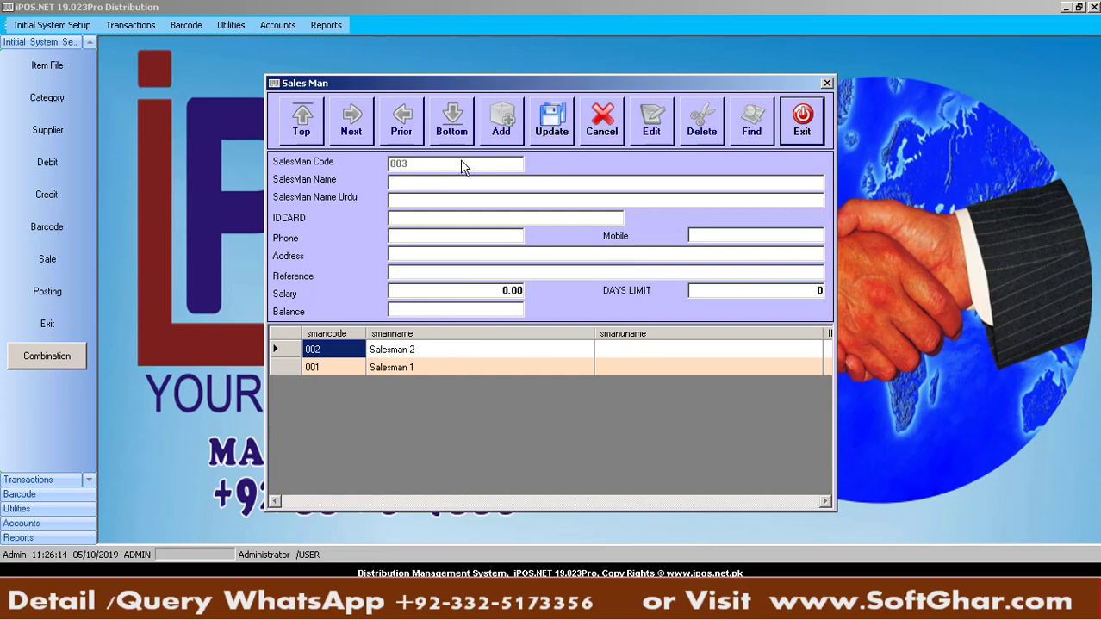
pyautogui.click(443, 181)
pyautogui.write('Salesman 1')
pyautogui.press('BackSpace')
pyautogui.write('3')
pyautogui.click(552, 125)
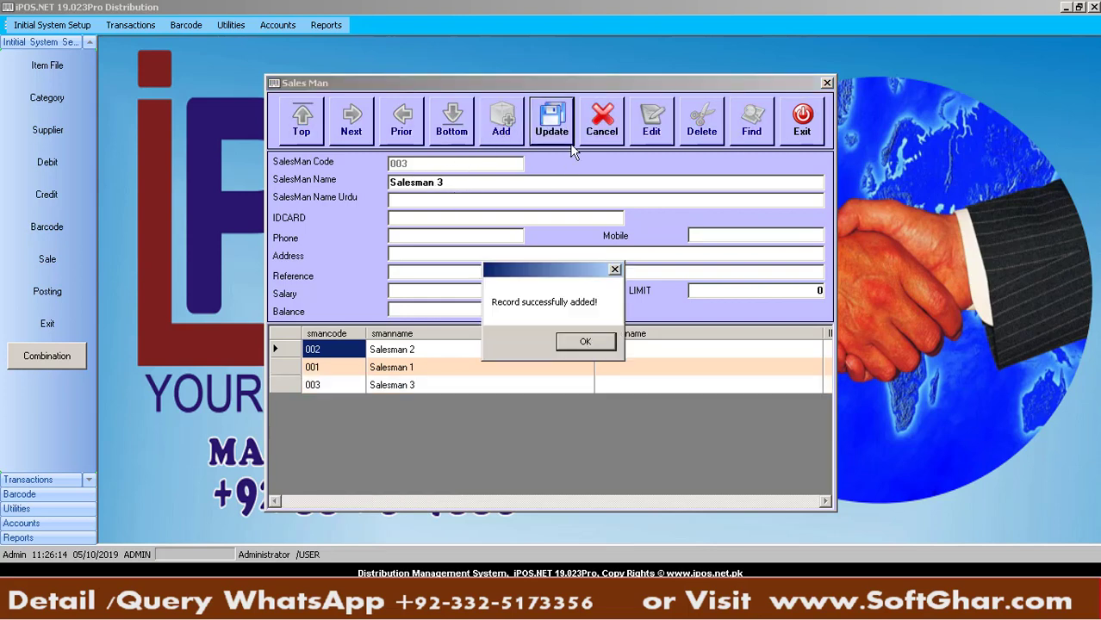
pyautogui.click(601, 342)
pyautogui.click(802, 121)
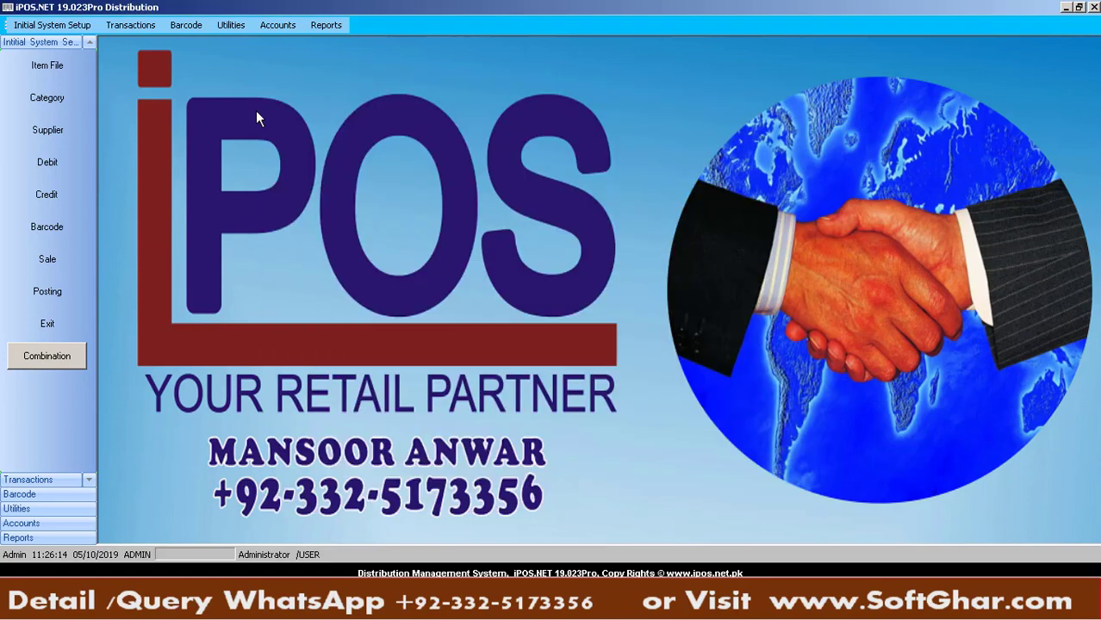
pyautogui.click(67, 25)
# Open the Delivery Man form and add Delivery Man 1, copied from Excel, as code 001
pyautogui.click(36, 4)
pyautogui.click(52, 25)
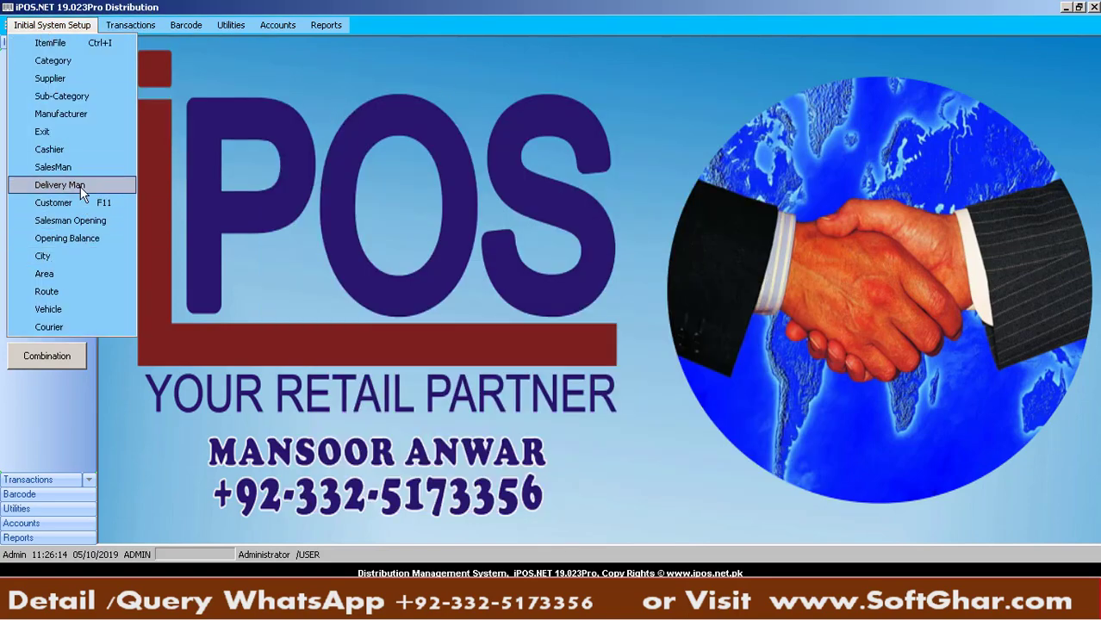
pyautogui.click(58, 186)
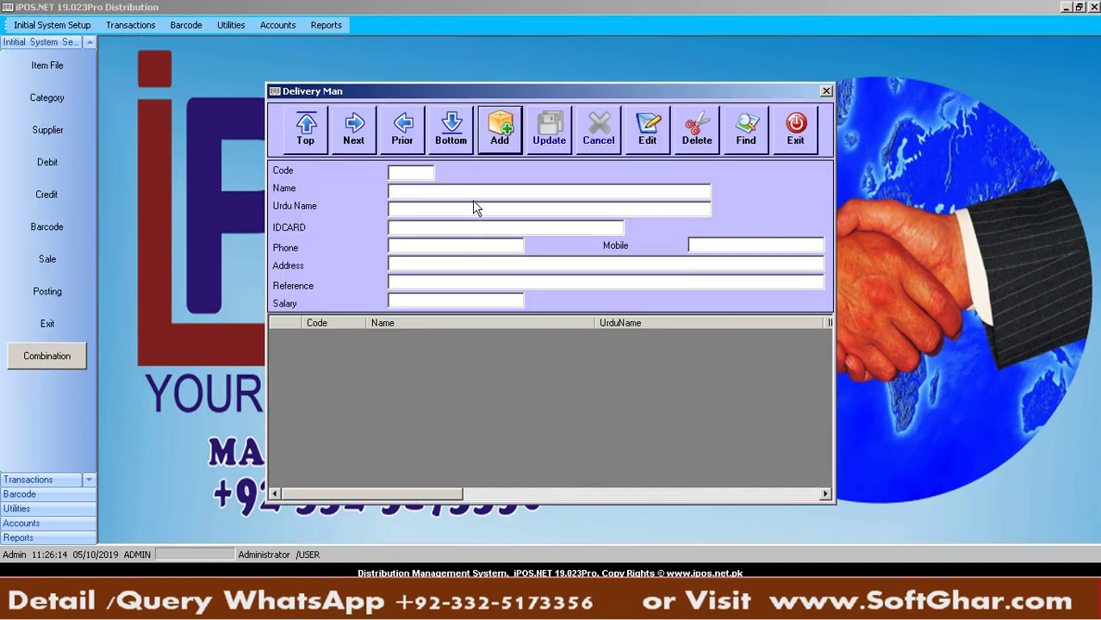
pyautogui.click(503, 610)
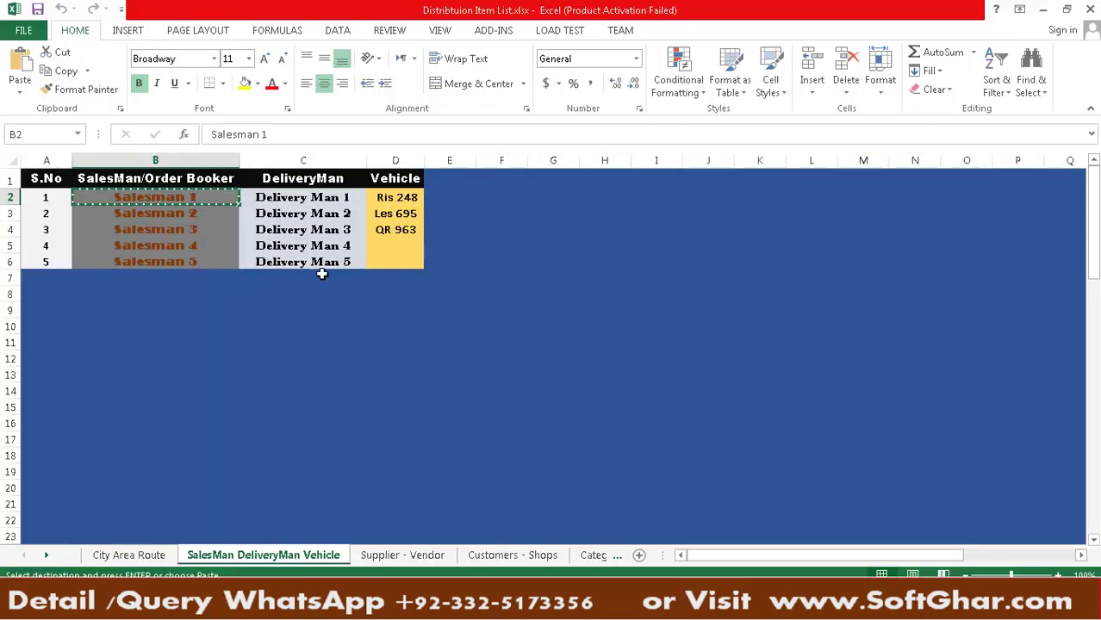
pyautogui.click(302, 210)
pyautogui.click(306, 197)
pyautogui.hotkey('ctrl', 'c')
pyautogui.hotkey('alt', 'Tab')
pyautogui.click(448, 191)
pyautogui.hotkey('ctrl', 'v')
pyautogui.click(558, 127)
pyautogui.press('Return')
# Add Delivery Man 2 as delivery man code 002
pyautogui.click(500, 127)
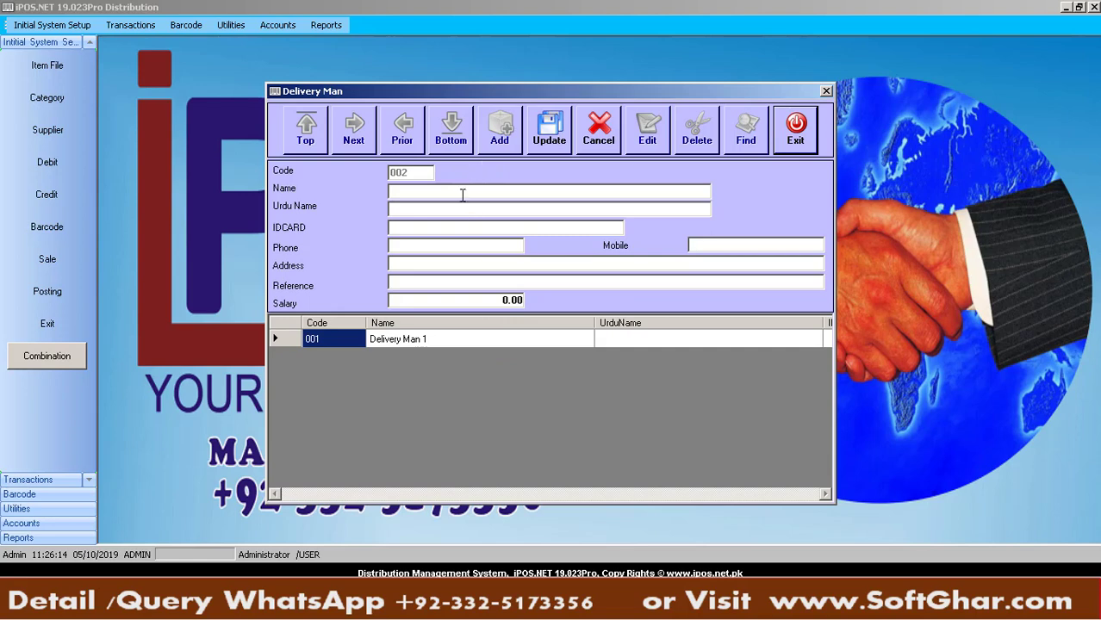
pyautogui.hotkey('ctrl', 'v')
pyautogui.press('BackSpace')
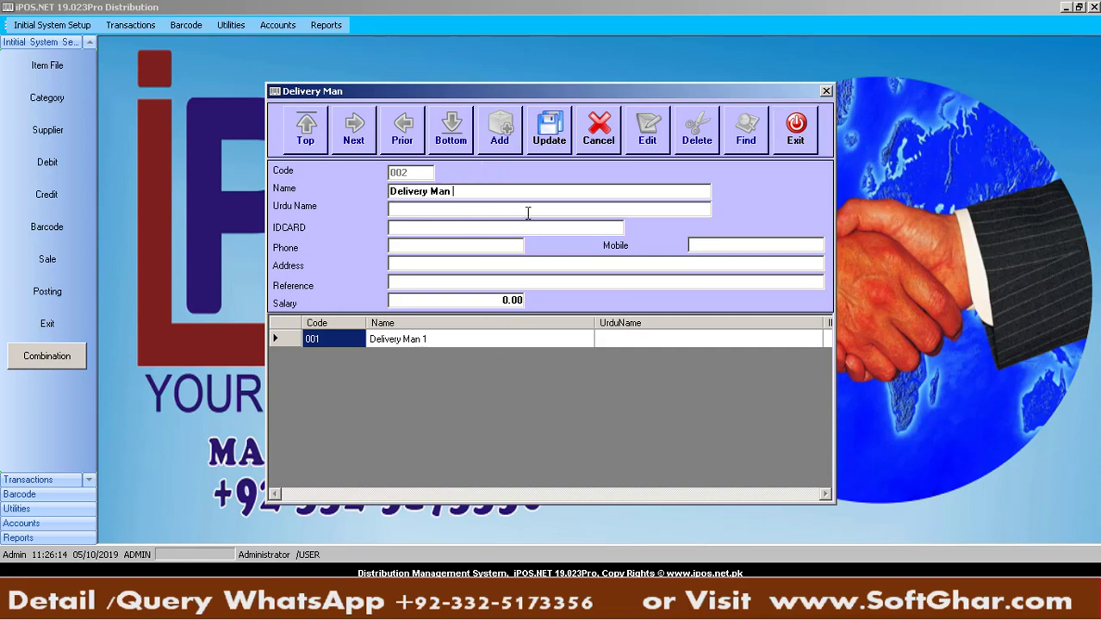
pyautogui.write('2')
pyautogui.click(549, 131)
pyautogui.press('Return')
# Add Delivery Man 3 and close the Delivery Man form
pyautogui.click(507, 133)
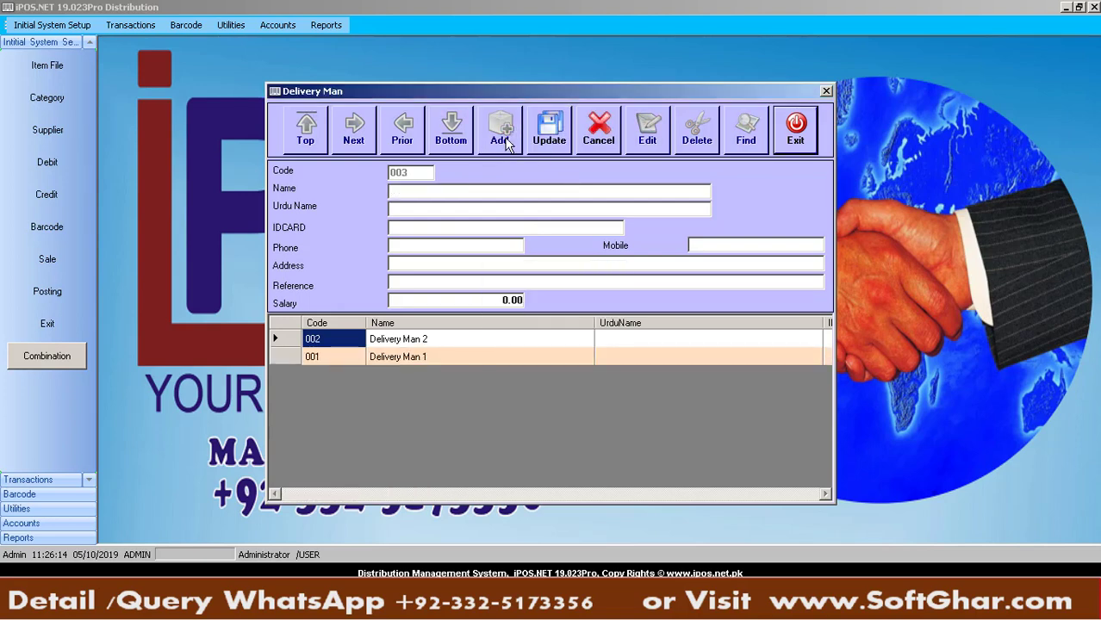
pyautogui.click(465, 192)
pyautogui.hotkey('ctrl', 'v')
pyautogui.press('BackSpace')
pyautogui.write('3')
pyautogui.click(541, 128)
pyautogui.press('Return')
pyautogui.click(801, 144)
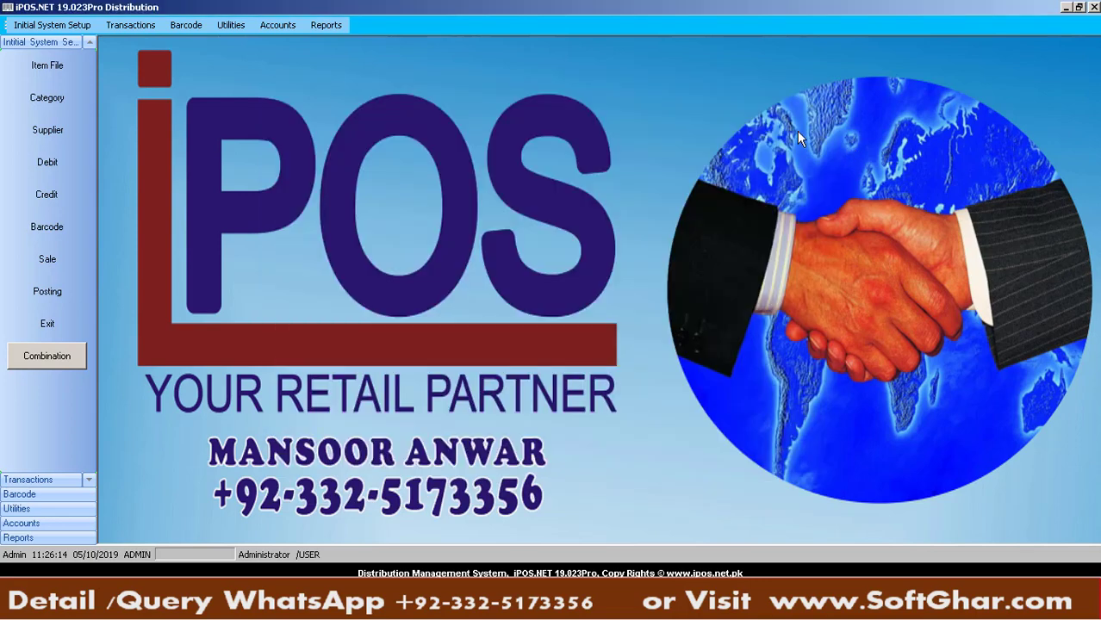
pyautogui.click(33, 25)
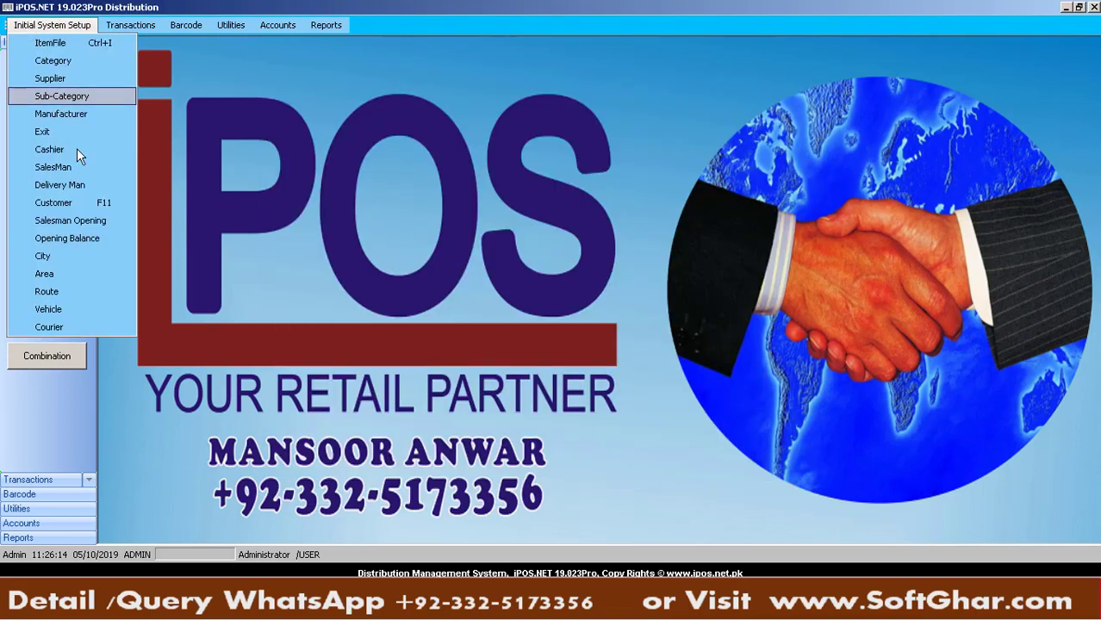
# Add vehicle Ris 248, copied from Excel, with model 2019
pyautogui.click(65, 311)
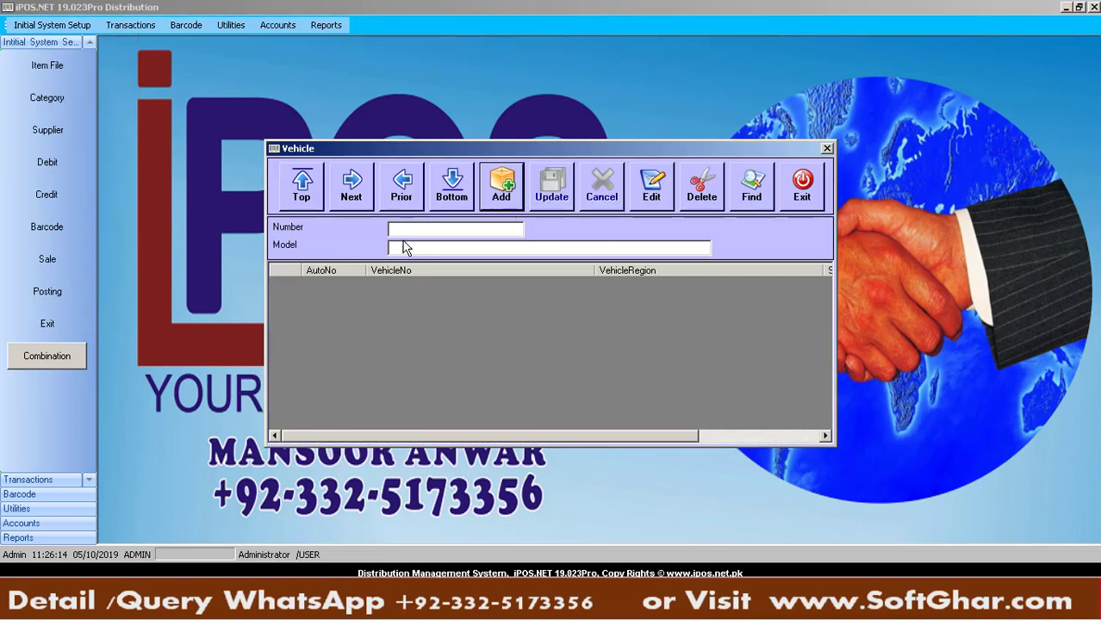
pyautogui.click(508, 205)
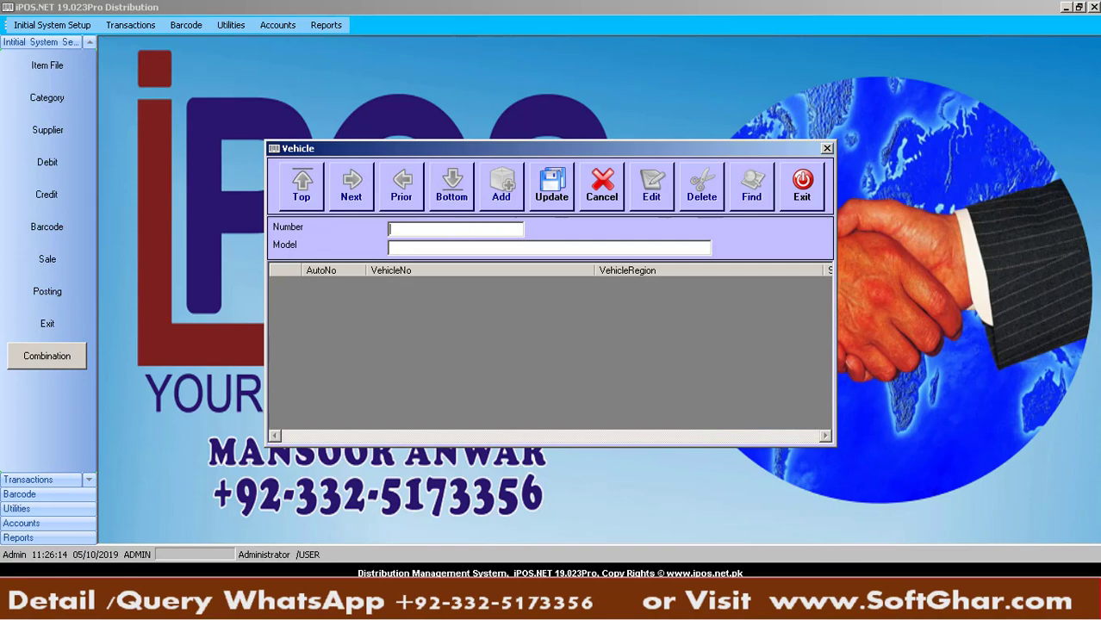
pyautogui.click(505, 605)
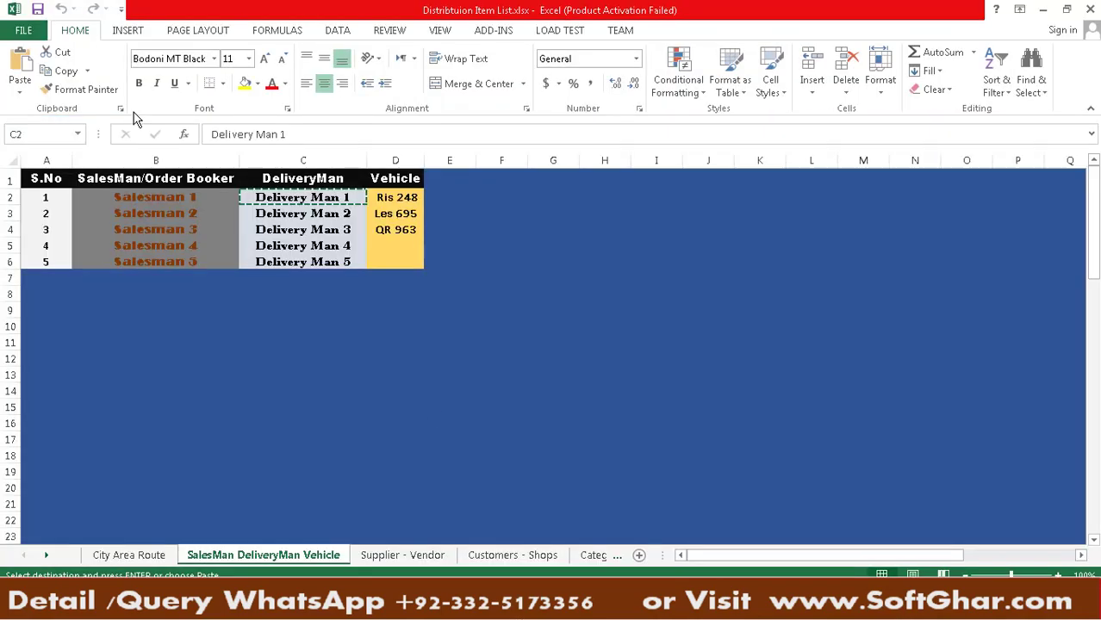
pyautogui.click(405, 197)
pyautogui.hotkey('ctrl', 'c')
pyautogui.hotkey('alt', 'Tab')
pyautogui.hotkey('ctrl', 'v')
pyautogui.click(430, 249)
pyautogui.write('2019')
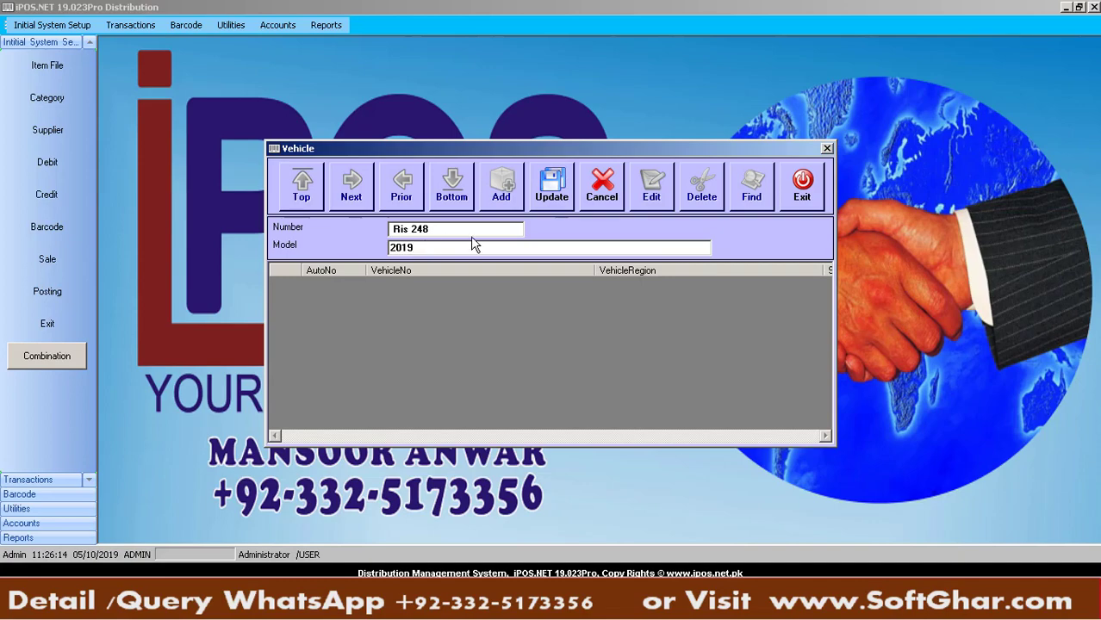
pyautogui.click(541, 188)
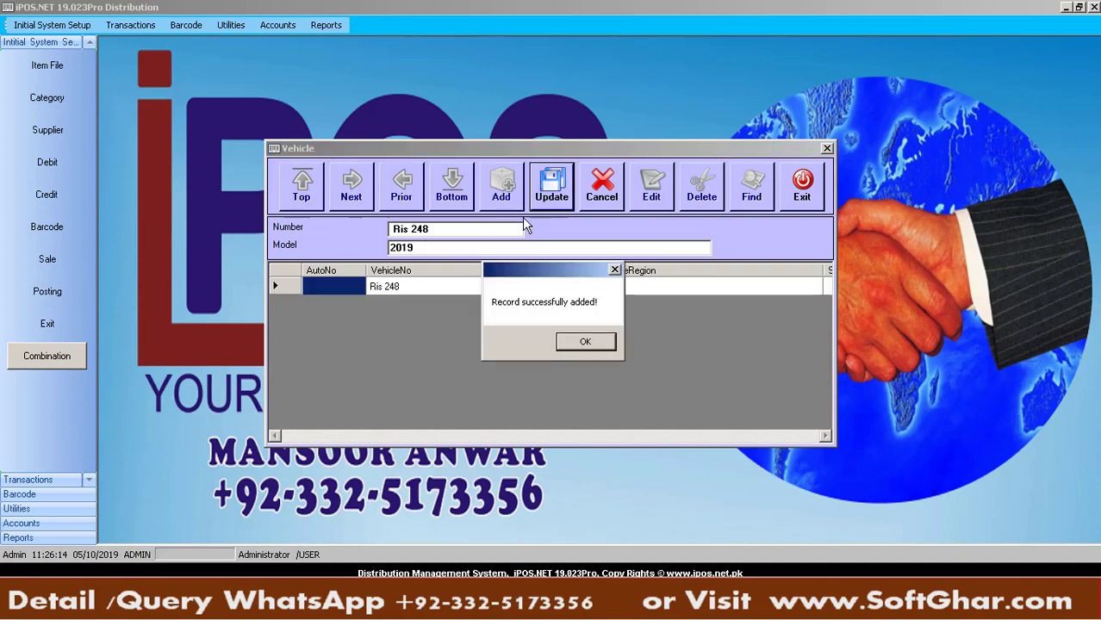
pyautogui.click(583, 342)
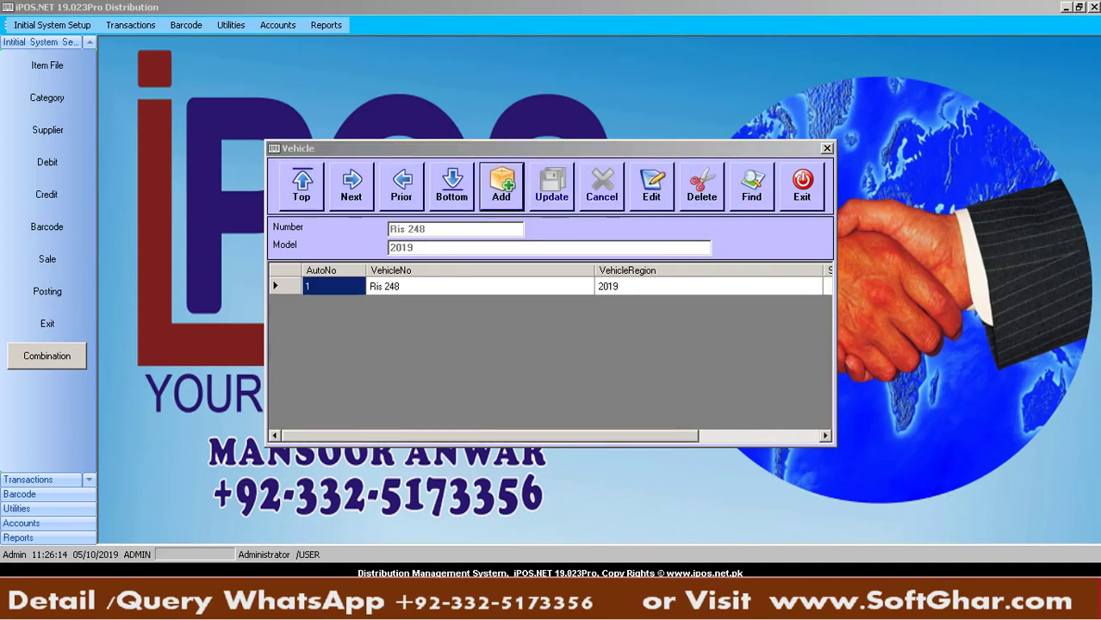
# Add vehicle Les 695 with model 2019 and close the vehicle form
pyautogui.hotkey('alt', 'Tab')
pyautogui.click(401, 213)
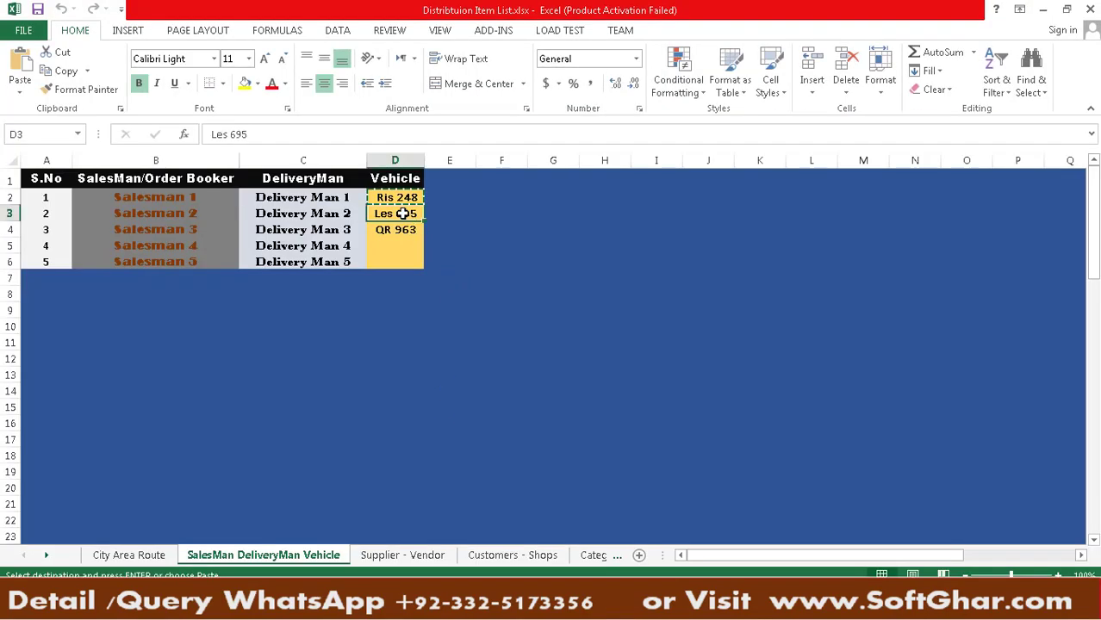
pyautogui.hotkey('ctrl', 'c')
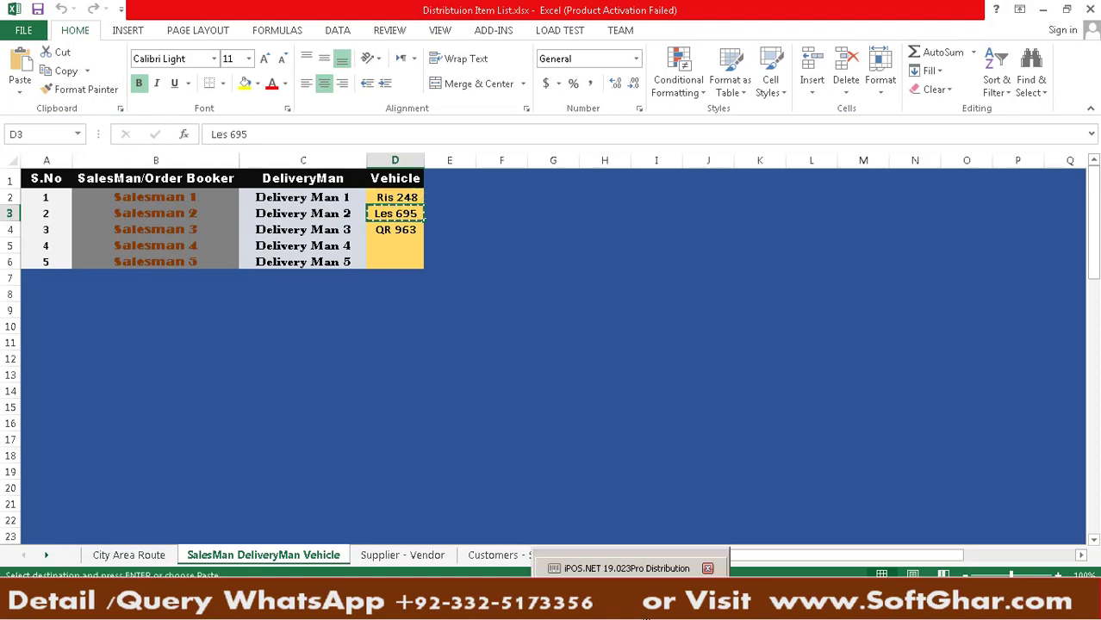
pyautogui.hotkey('alt', 'Tab')
pyautogui.click(500, 184)
pyautogui.click(437, 227)
pyautogui.hotkey('ctrl', 'v')
pyautogui.click(428, 247)
pyautogui.write('2019')
pyautogui.click(545, 194)
pyautogui.press('Return')
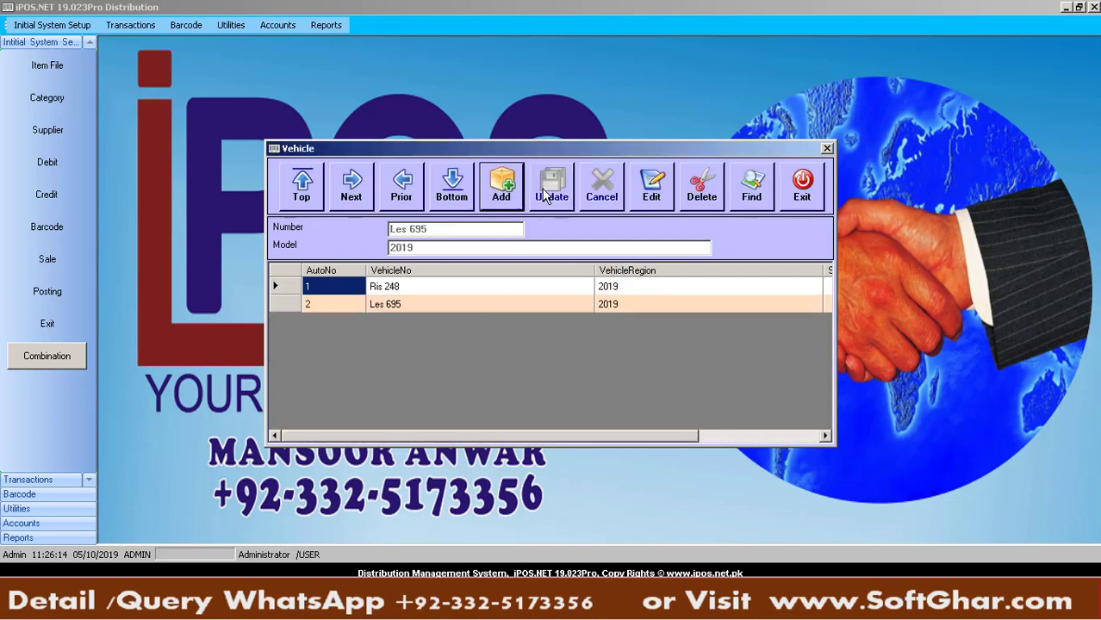
pyautogui.click(801, 185)
pyautogui.click(472, 609)
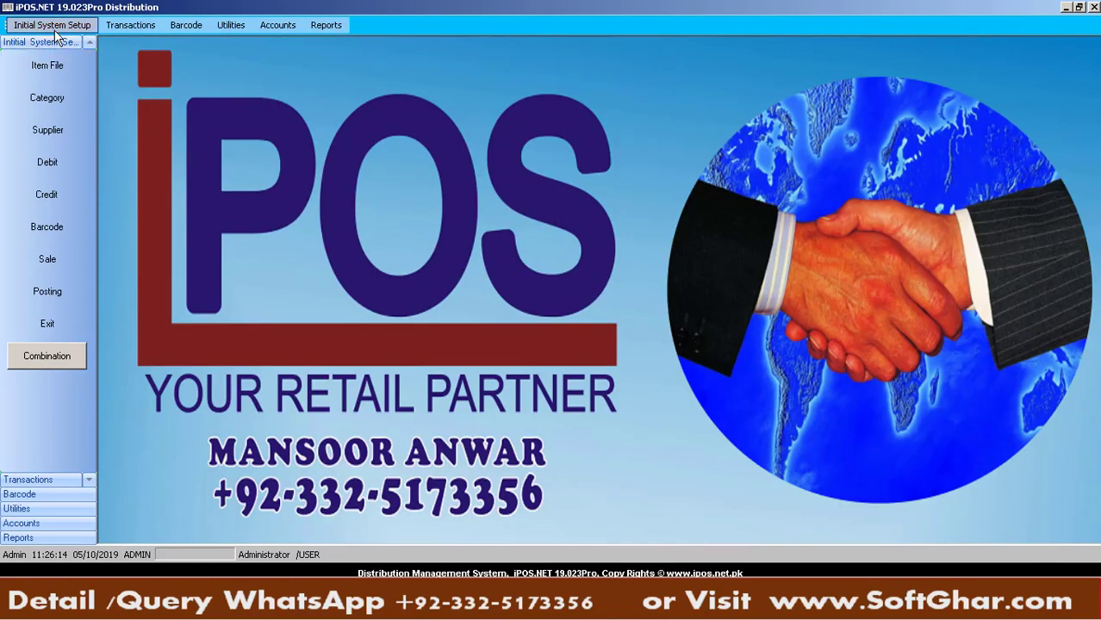
# Back in iPOS, open the Initial System Setup list
pyautogui.click(56, 26)
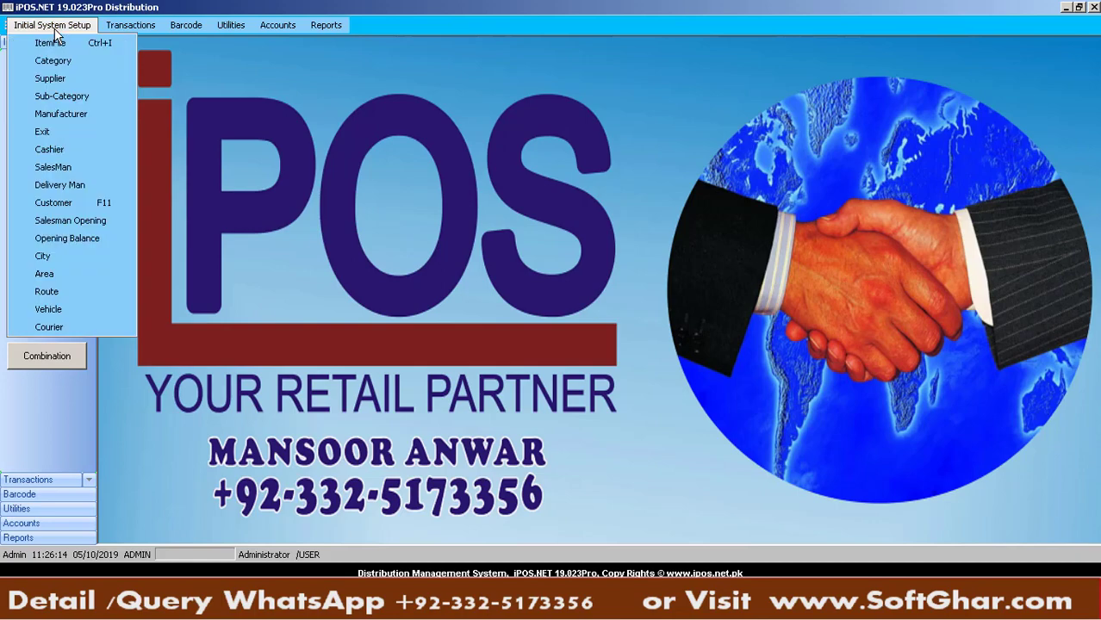
# Start a new supplier named Uniliver Company, pasted from the Excel supplier sheet
pyautogui.click(337, 97)
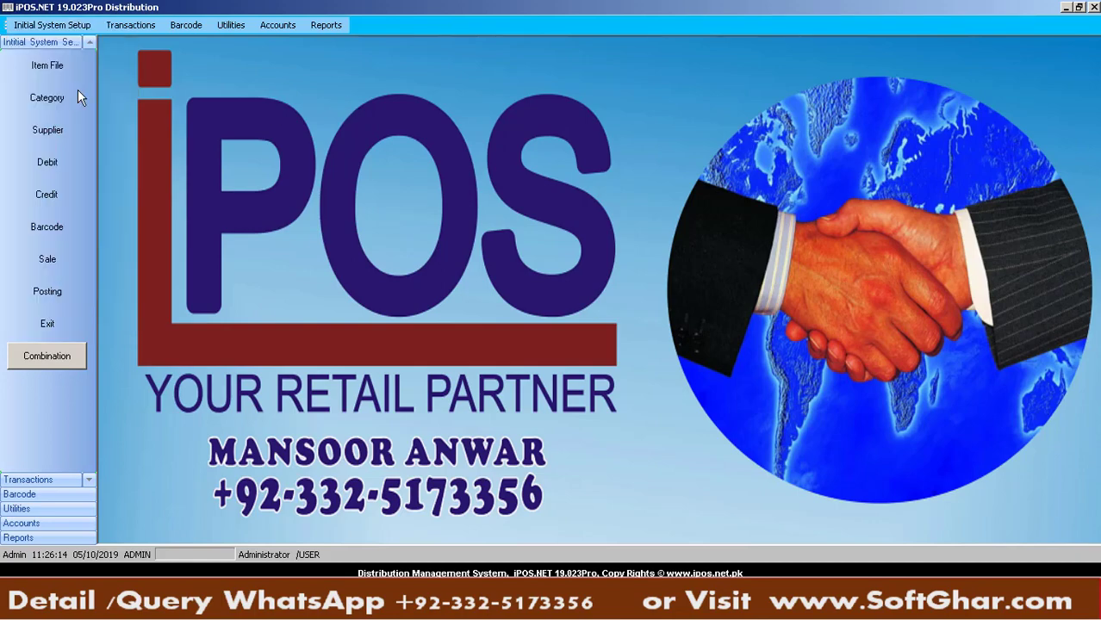
pyautogui.click(45, 134)
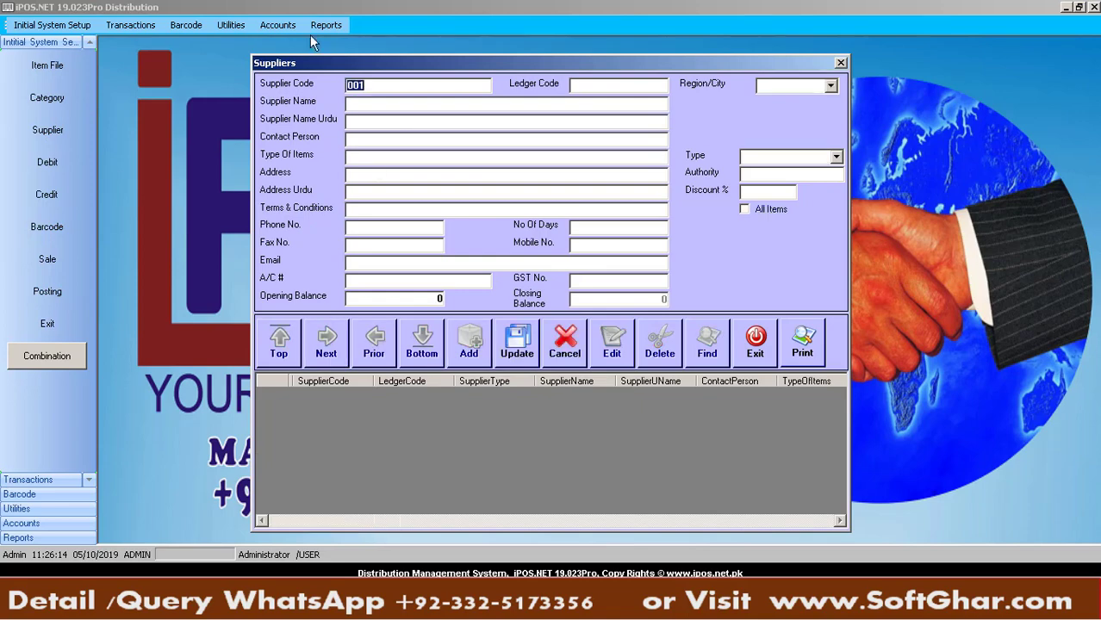
pyautogui.click(354, 103)
pyautogui.click(549, 603)
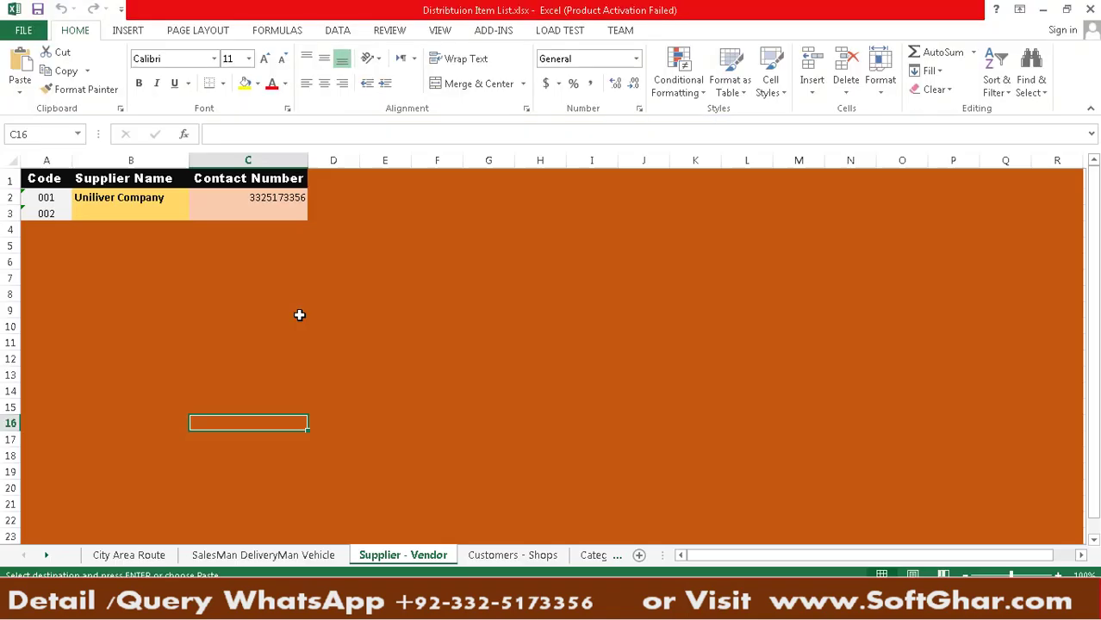
pyautogui.click(149, 208)
pyautogui.click(150, 199)
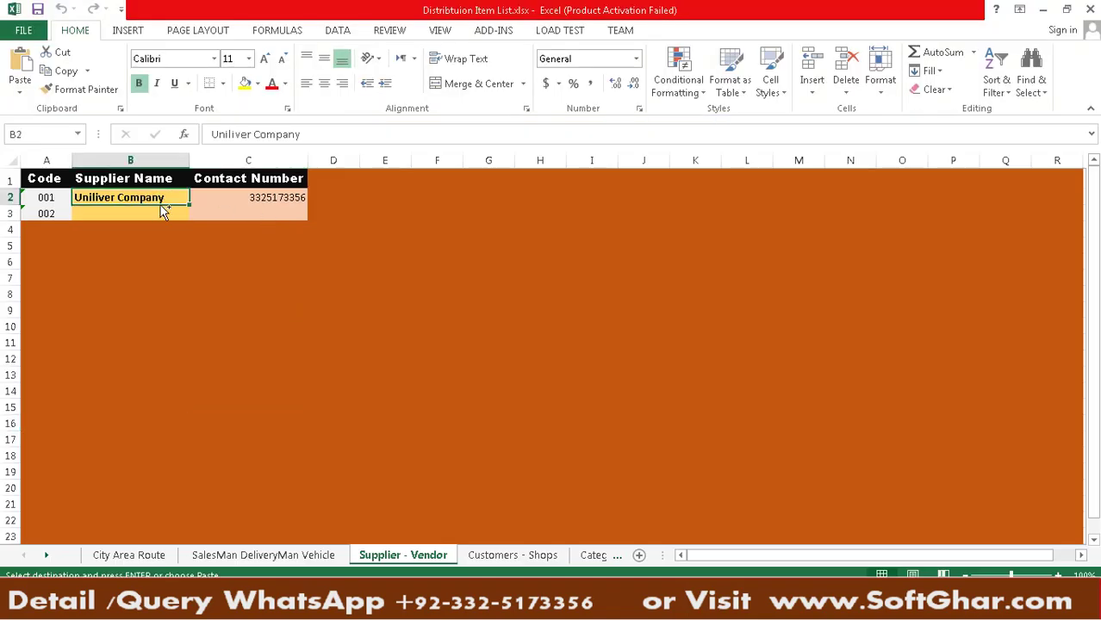
pyautogui.hotkey('alt', 'Tab')
pyautogui.hotkey('ctrl', 'v')
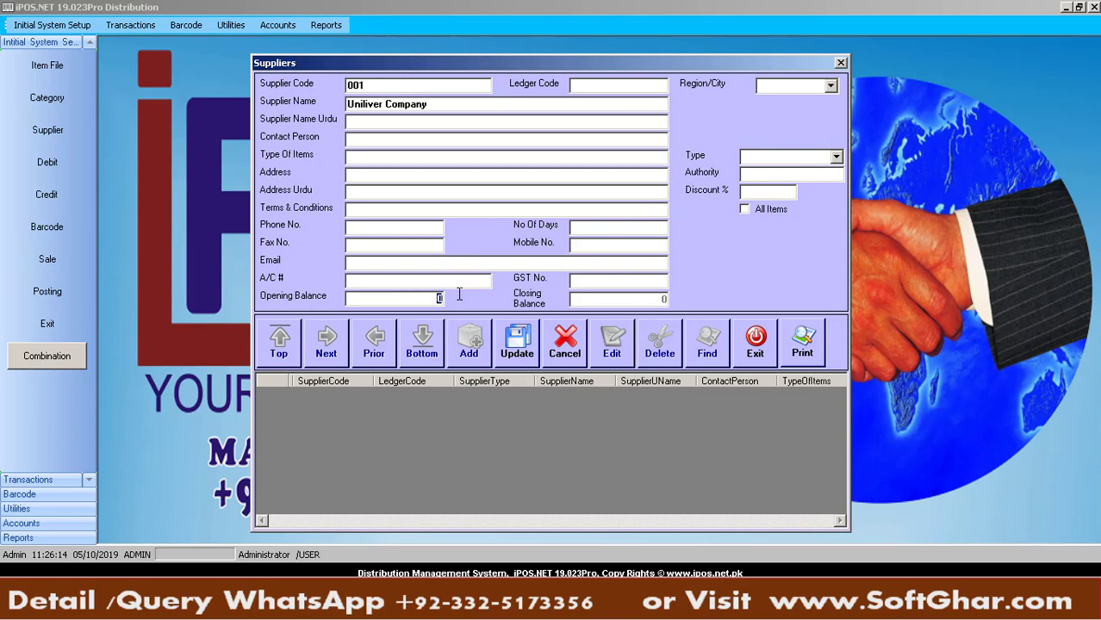
# Give the supplier a 56000 opening balance, save it and close the form
pyautogui.write('56000')
pyautogui.click(527, 342)
pyautogui.click(576, 343)
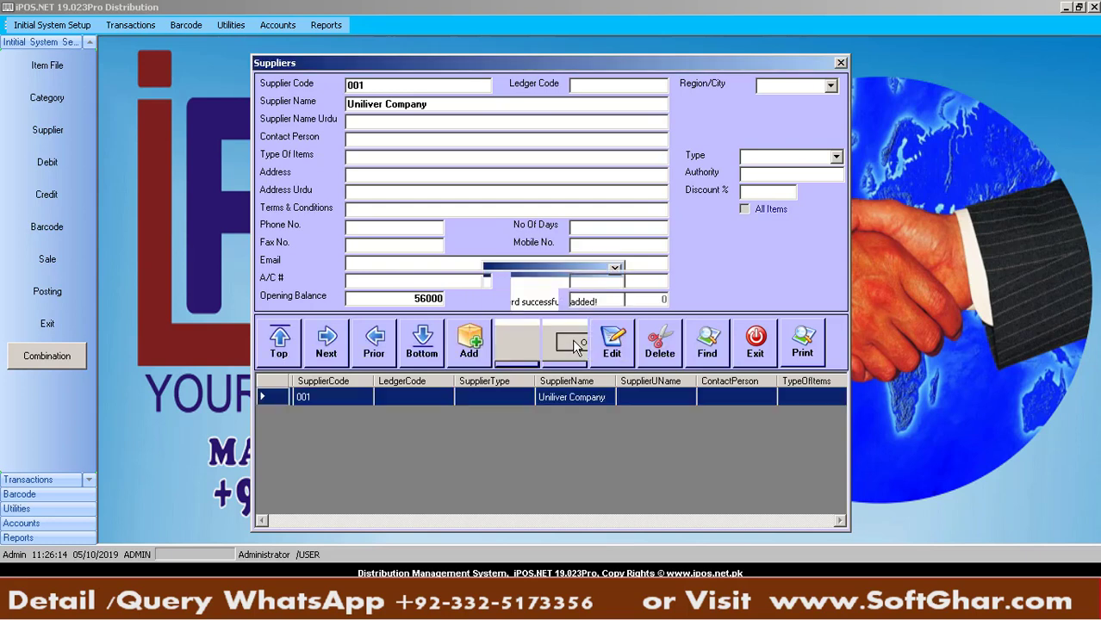
pyautogui.click(756, 349)
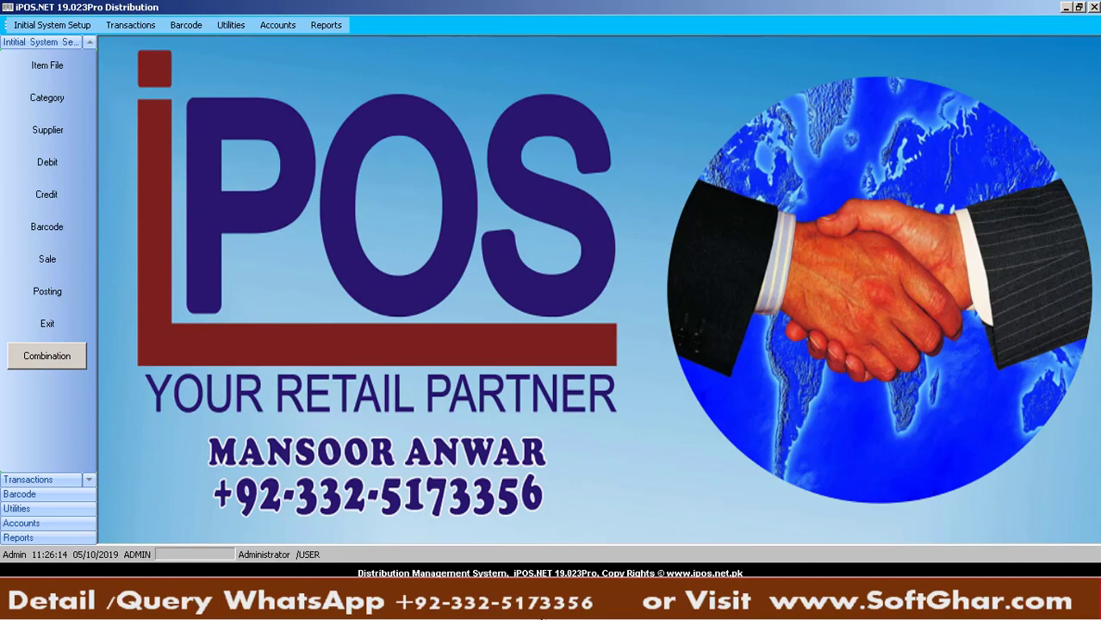
pyautogui.click(448, 600)
# Review the Customers - Shops sheet listing shops 10001–10009, then open Initial System Setup
pyautogui.click(500, 556)
pyautogui.click(74, 26)
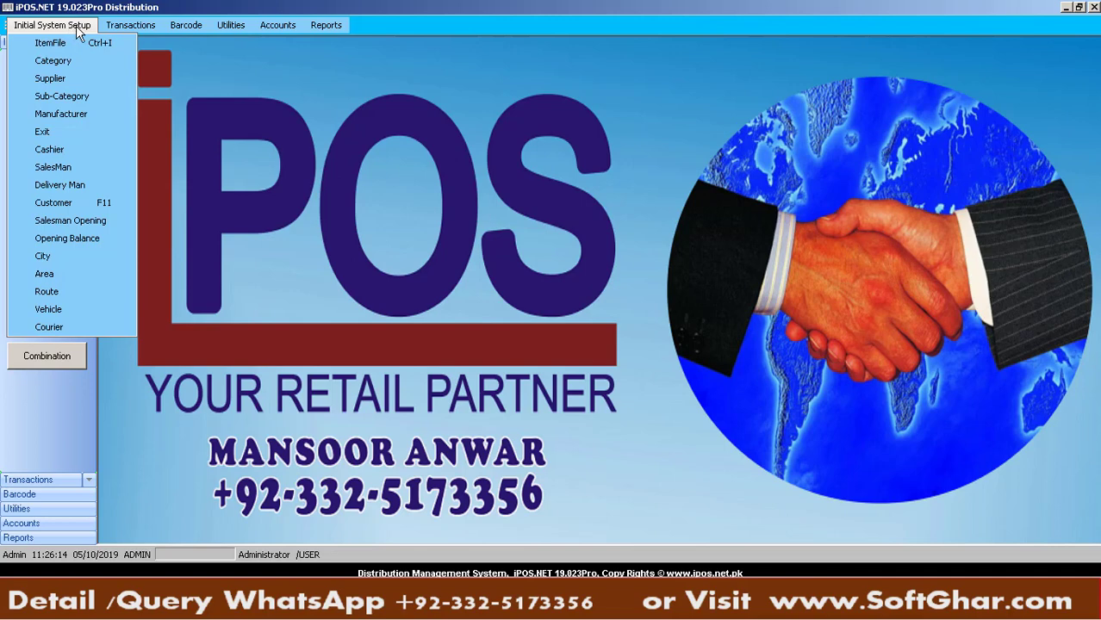
# Start a new customer record with code 10001
pyautogui.click(47, 207)
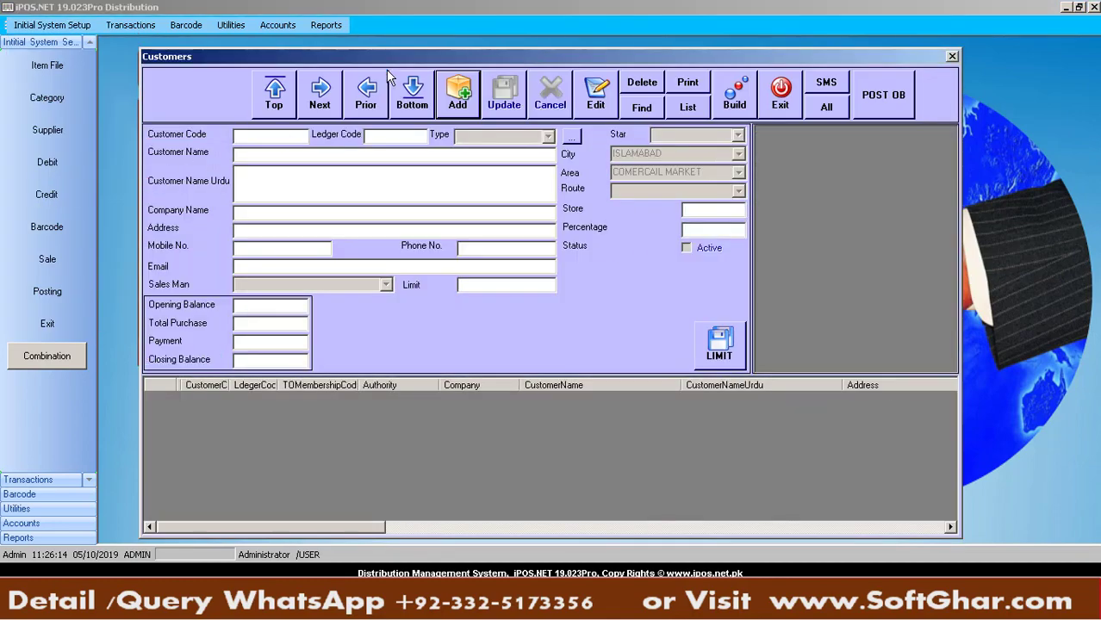
pyautogui.click(447, 93)
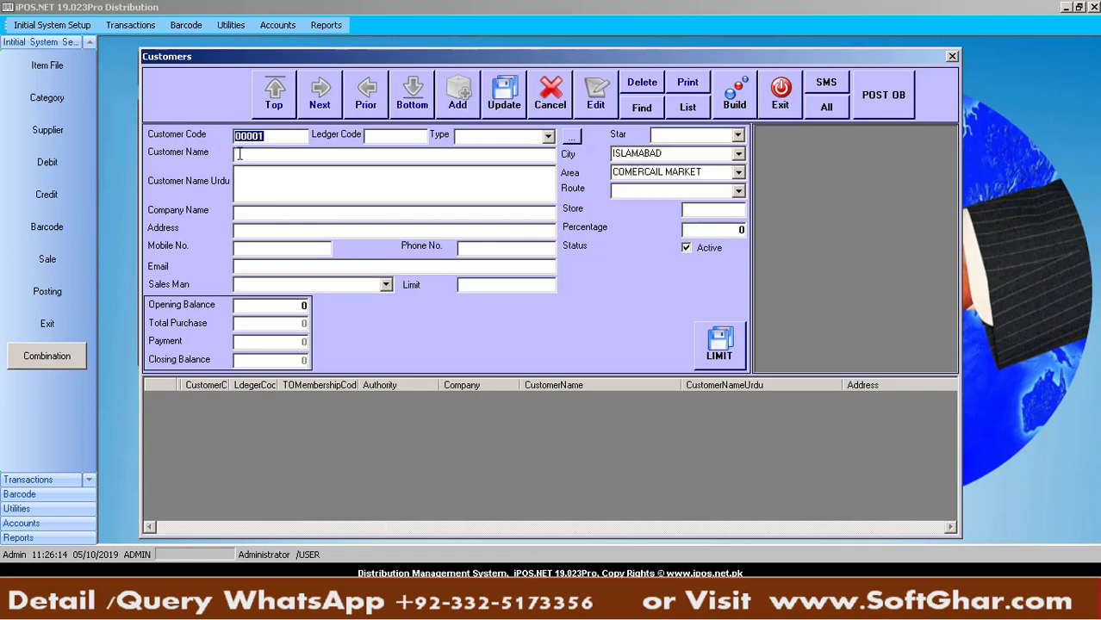
pyautogui.click(242, 136)
pyautogui.write('1')
# Paste BISSMILLAH MART Bank Road Saddar as the name and enter the shop's mobile number
pyautogui.click(267, 157)
pyautogui.hotkey('alt', 'Tab')
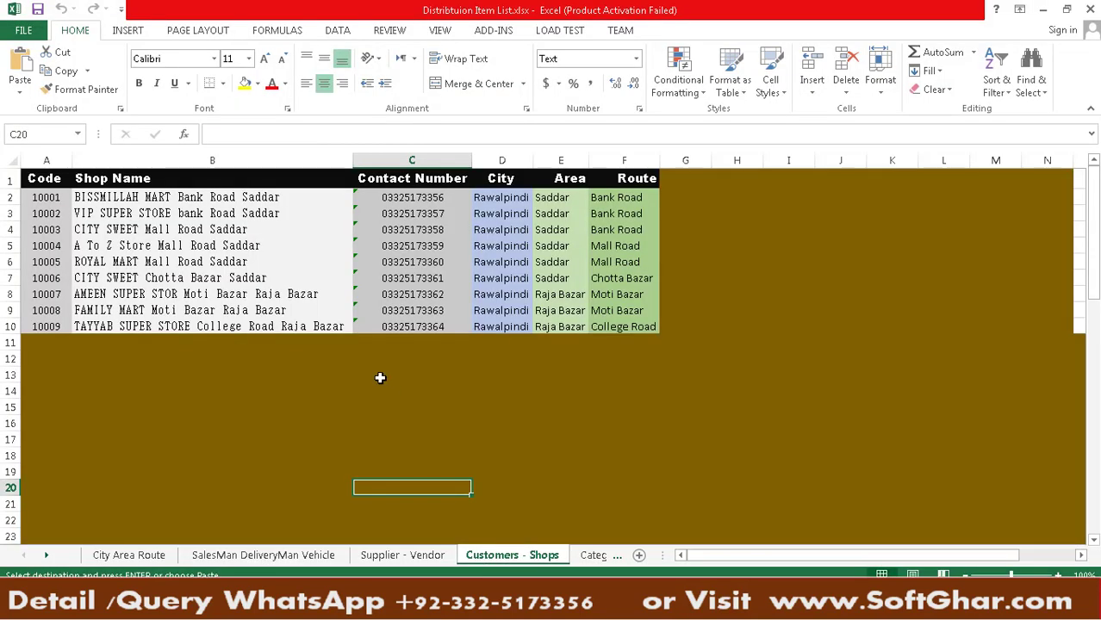
pyautogui.click(266, 197)
pyautogui.hotkey('ctrl', 'c')
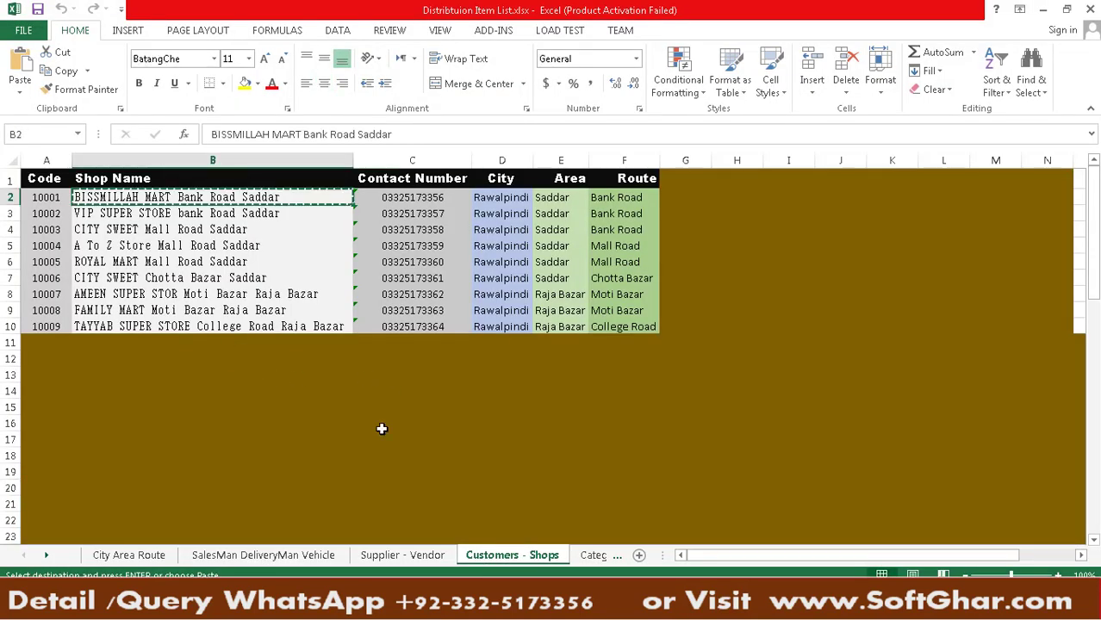
pyautogui.hotkey('alt', 'Tab')
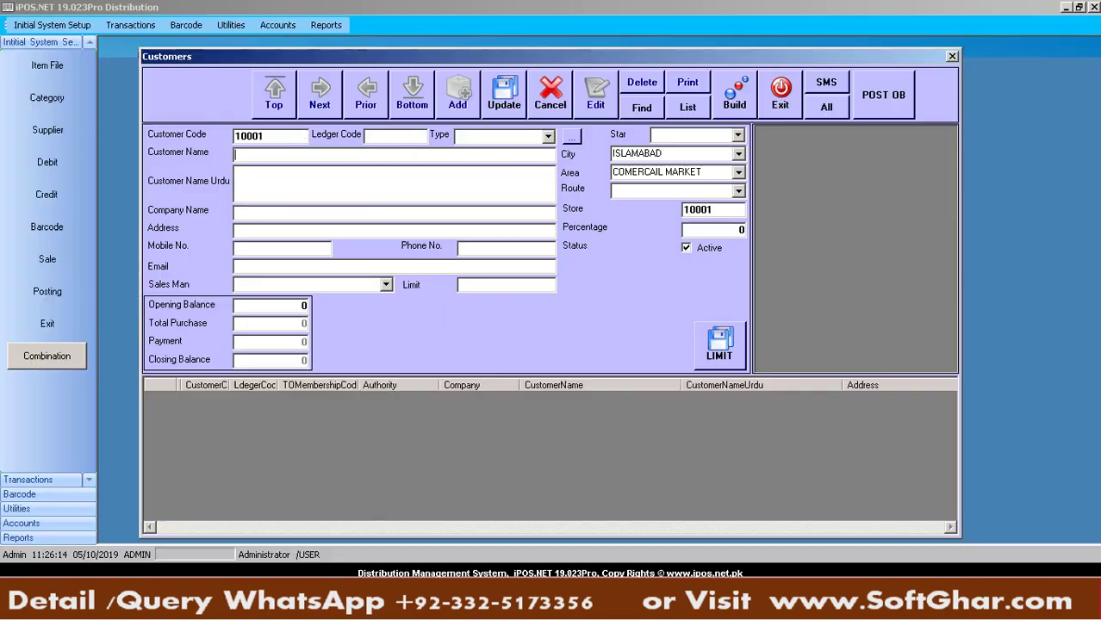
pyautogui.hotkey('ctrl', 'v')
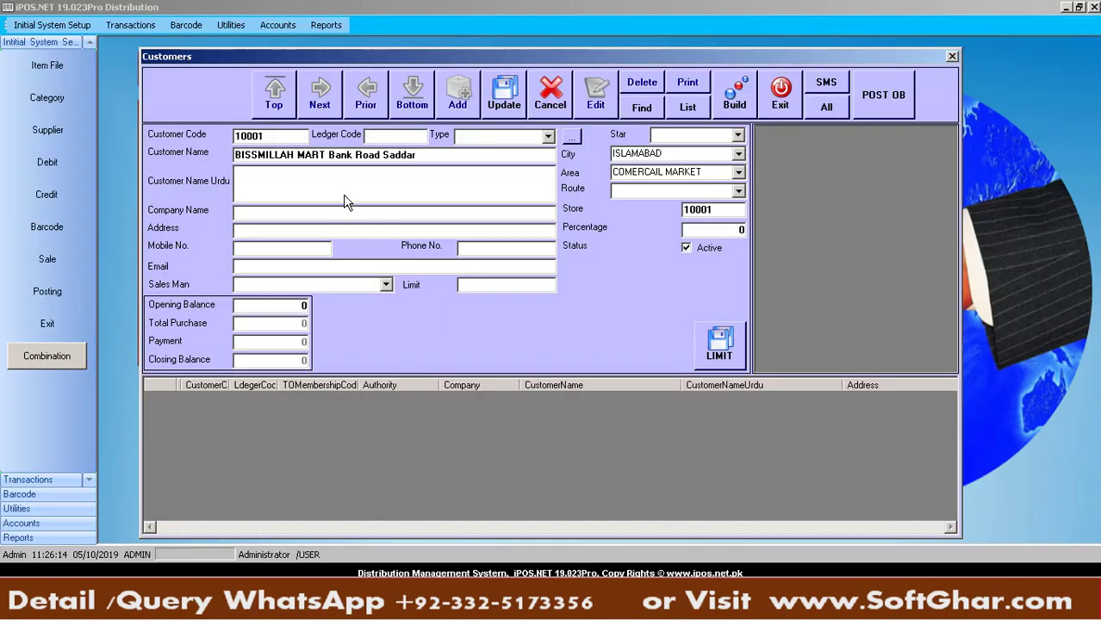
pyautogui.click(257, 227)
pyautogui.click(266, 249)
# Enter the shop's phone number, skip Email and Limit, and set Opening Balance to -10000
pyautogui.click(491, 247)
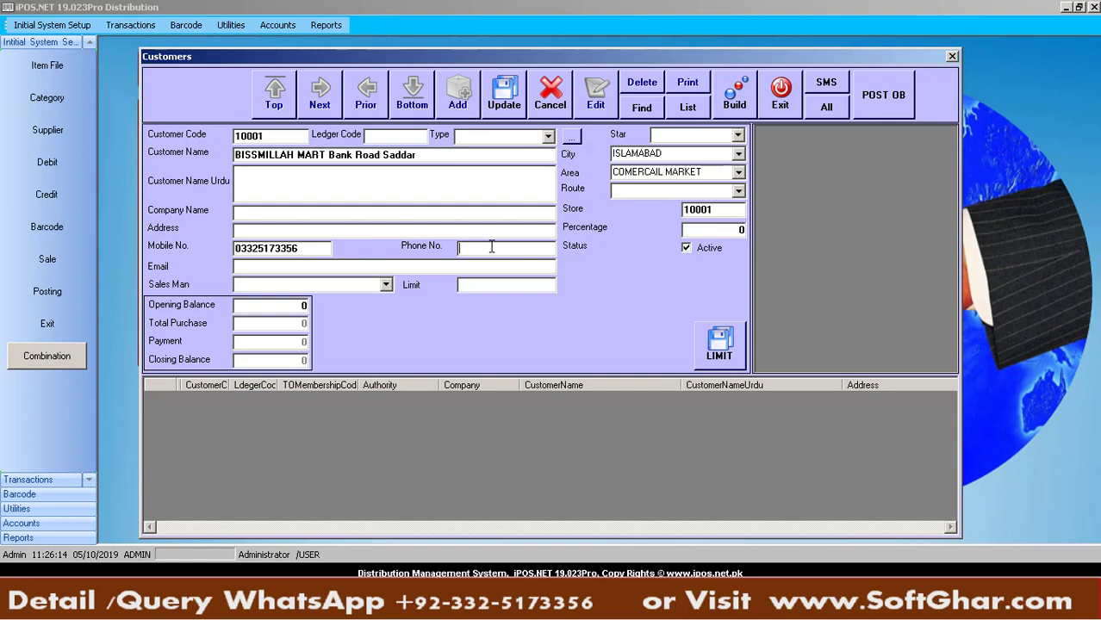
pyautogui.click(306, 266)
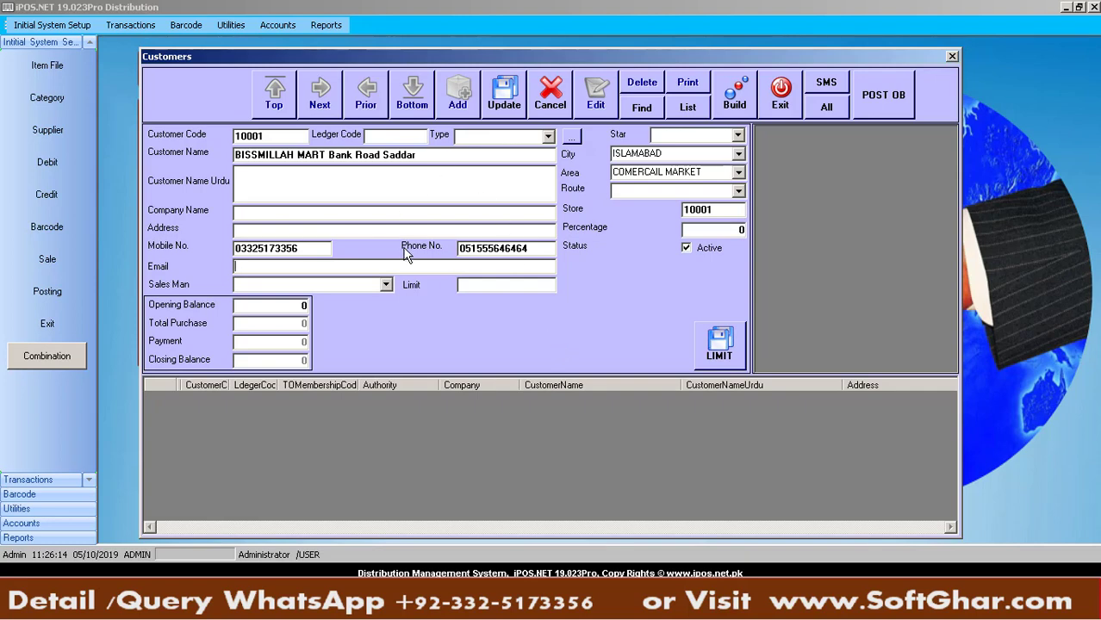
pyautogui.click(505, 285)
pyautogui.click(270, 309)
pyautogui.write('-10000')
# Assign city RAWALPINDI, area SADDAR and route BANK ROAD to the customer
pyautogui.click(739, 155)
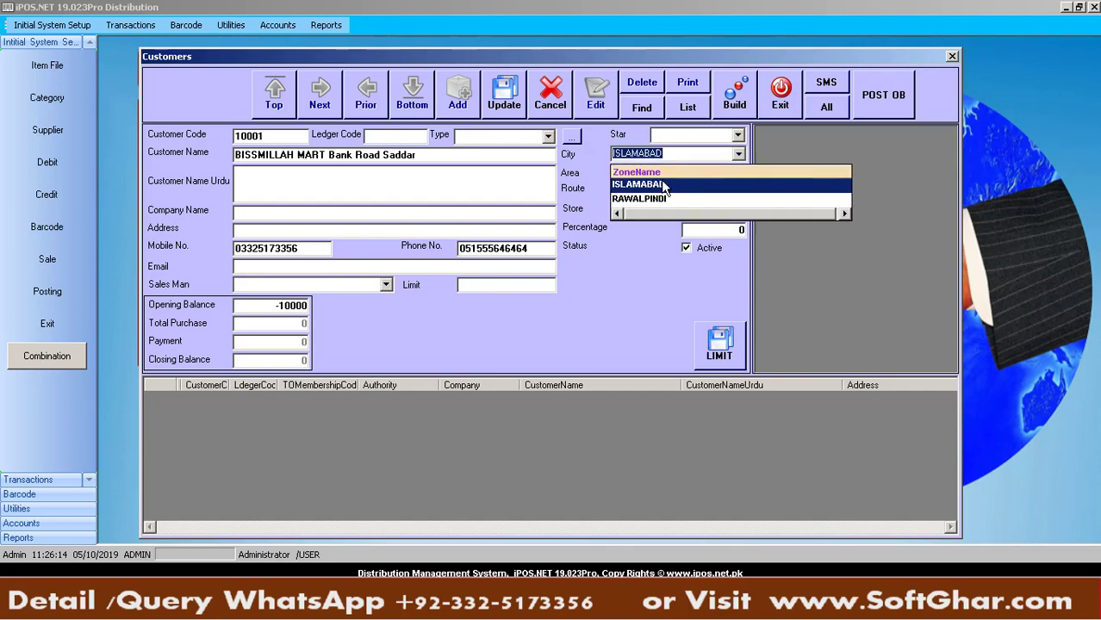
pyautogui.click(640, 199)
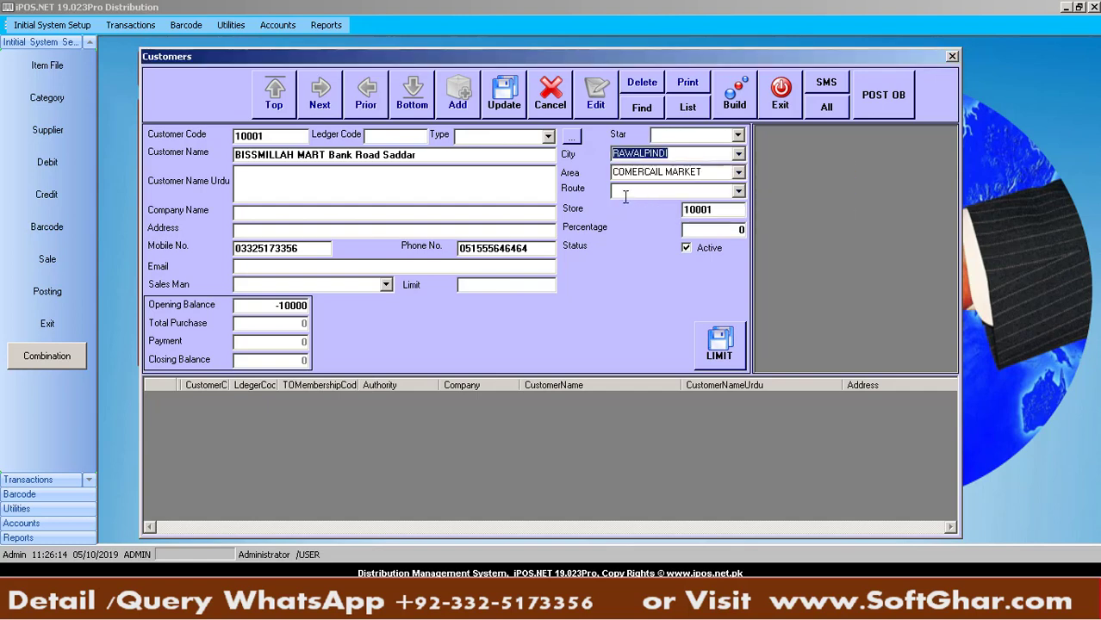
pyautogui.click(738, 172)
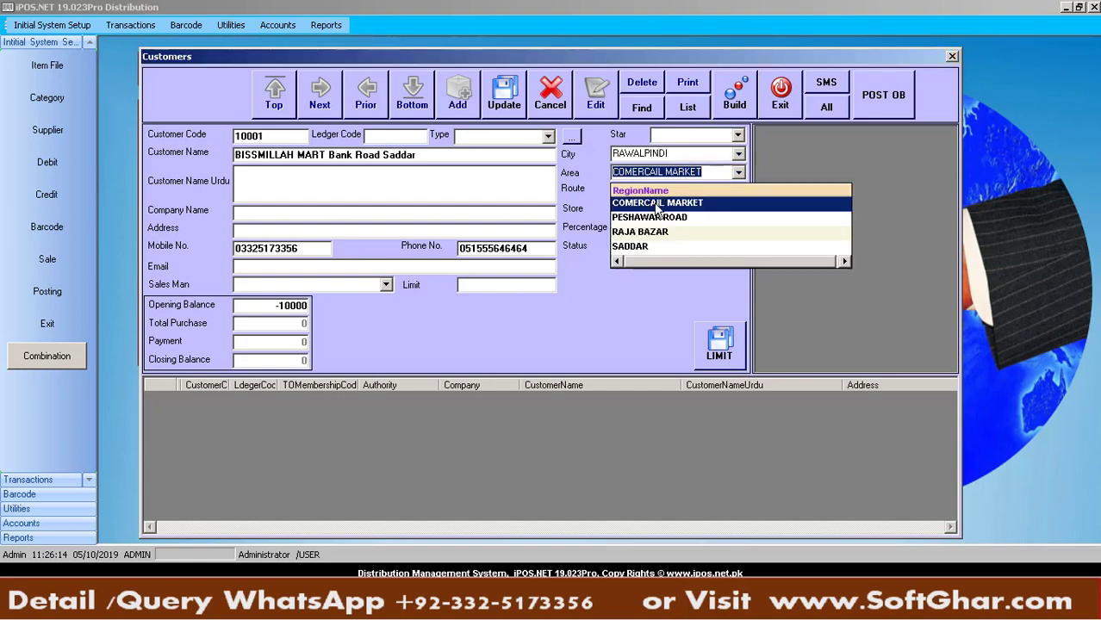
pyautogui.click(655, 247)
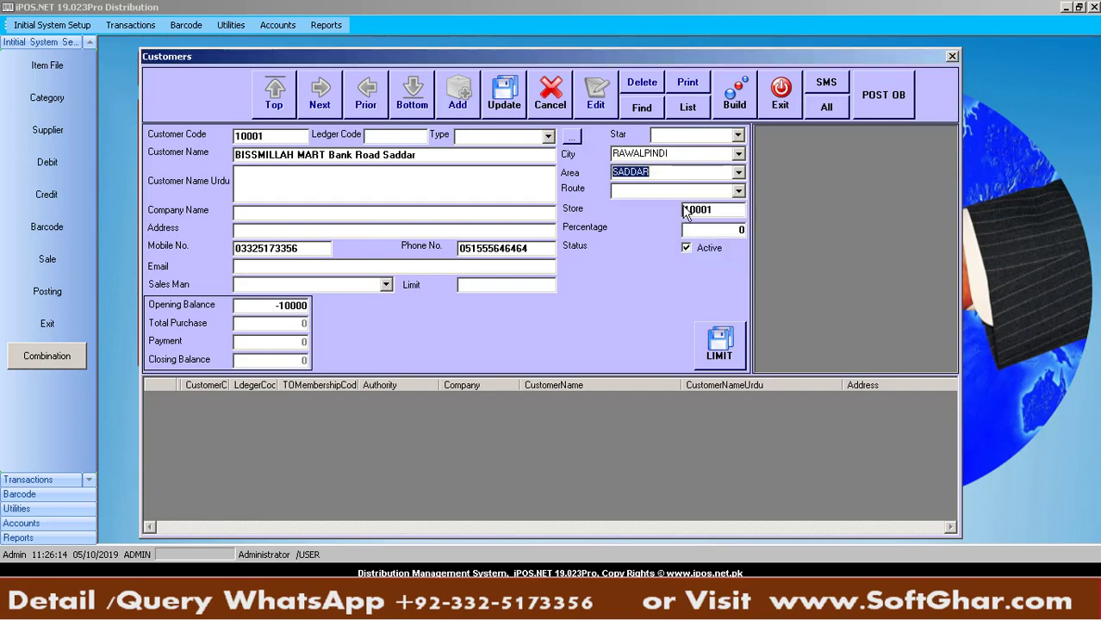
pyautogui.click(740, 193)
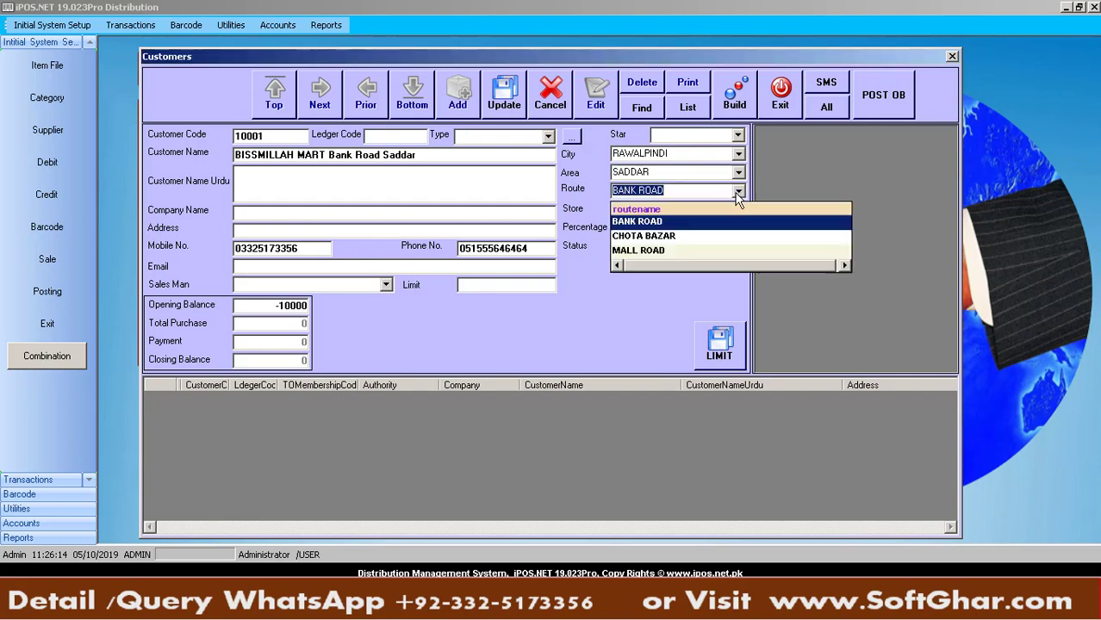
pyautogui.click(649, 222)
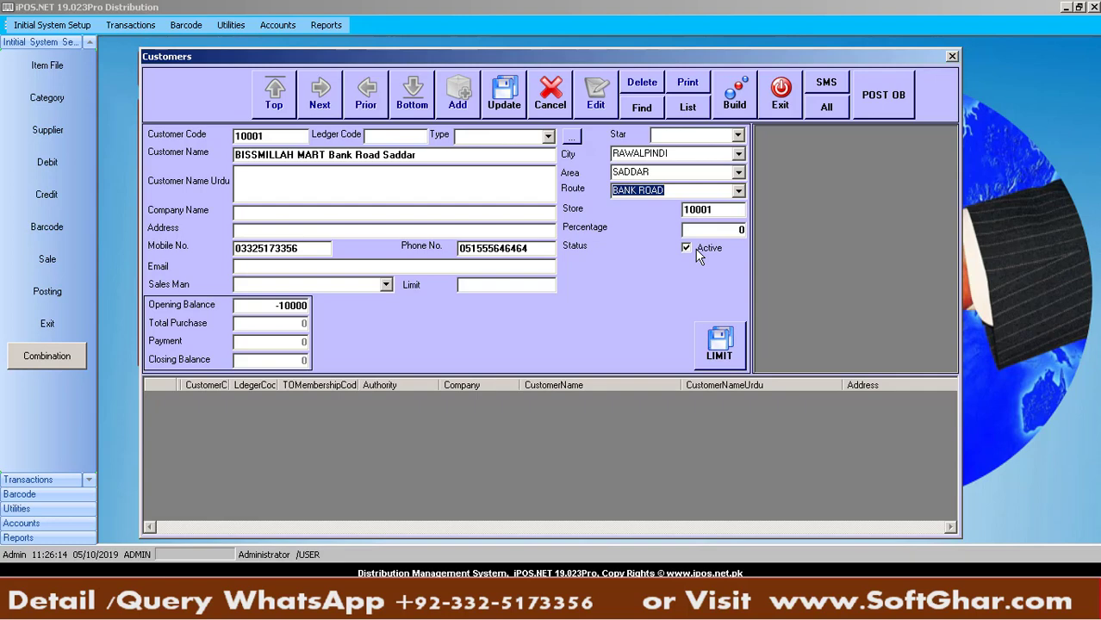
# Toggle the Active checkbox off and back on so the shop stays active
pyautogui.click(696, 253)
pyautogui.click(699, 259)
pyautogui.click(699, 260)
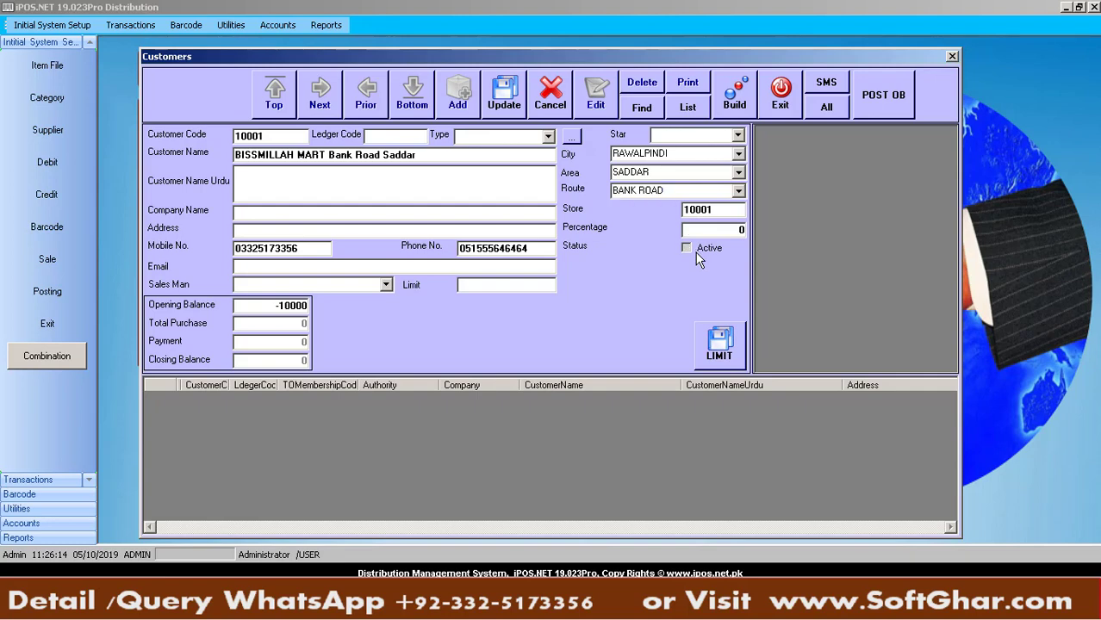
pyautogui.click(738, 136)
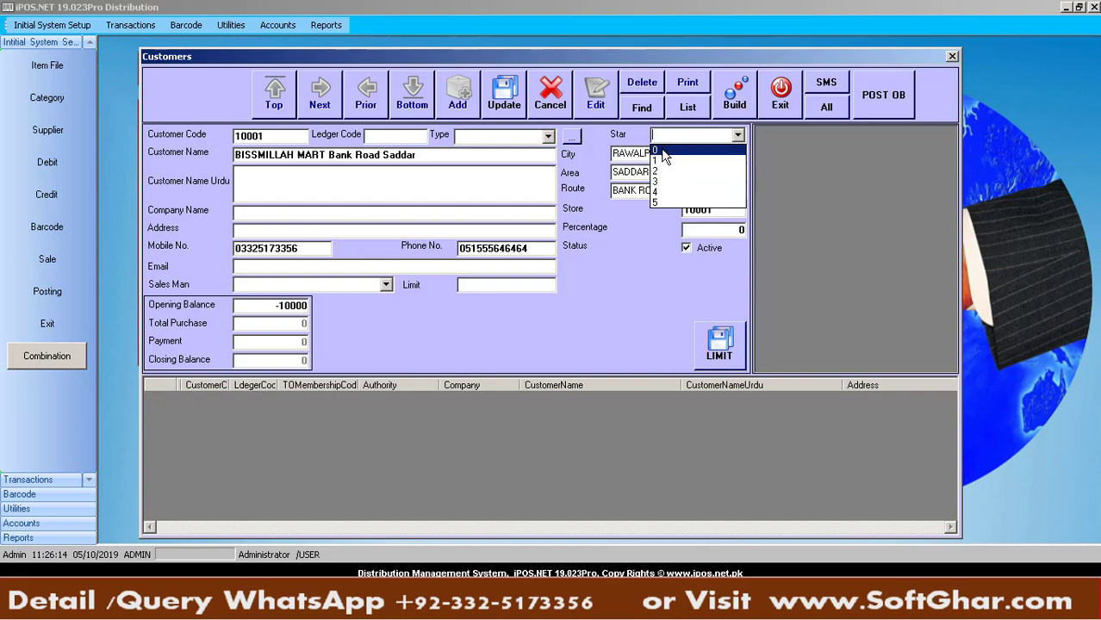
# Set the star rating to 0 and create customer type 001 CASH
pyautogui.click(666, 153)
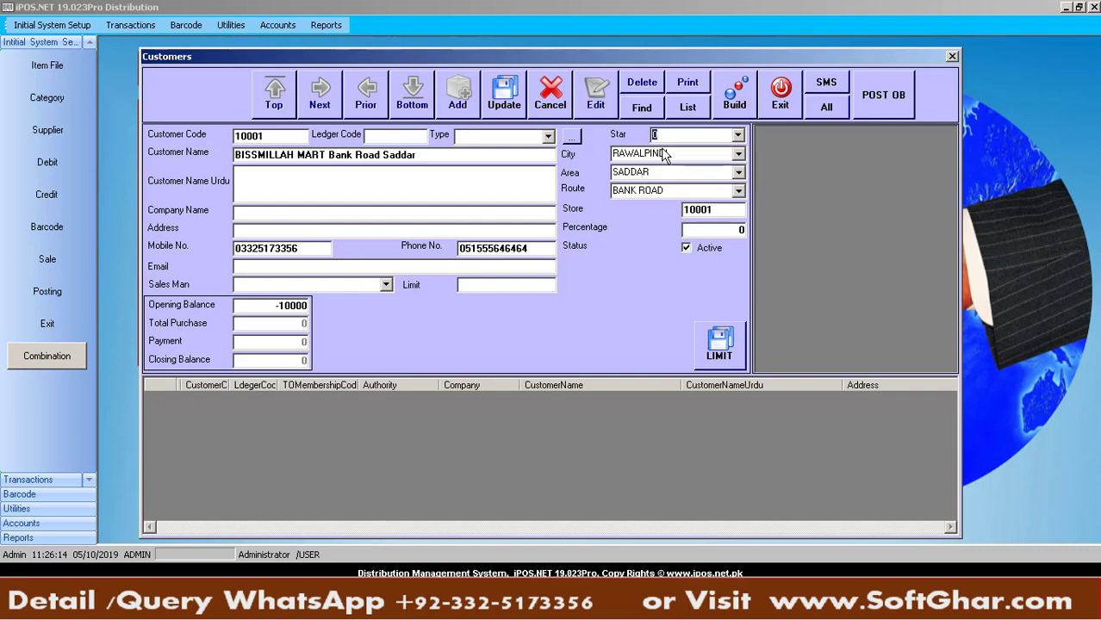
pyautogui.click(574, 140)
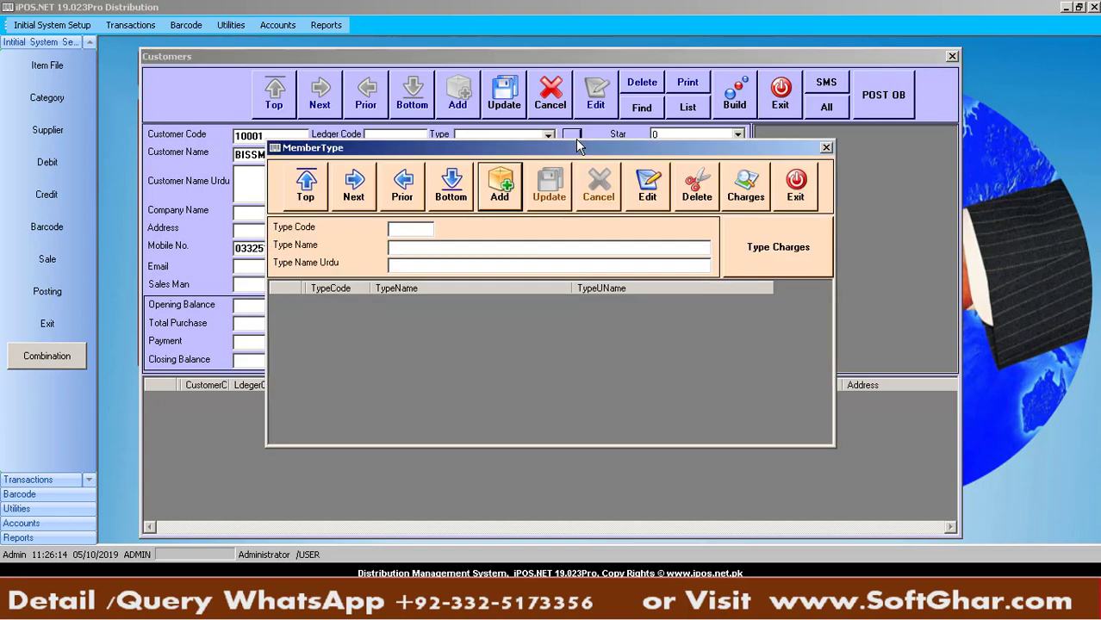
pyautogui.click(409, 234)
pyautogui.write('001')
pyautogui.click(401, 250)
pyautogui.write('CASH')
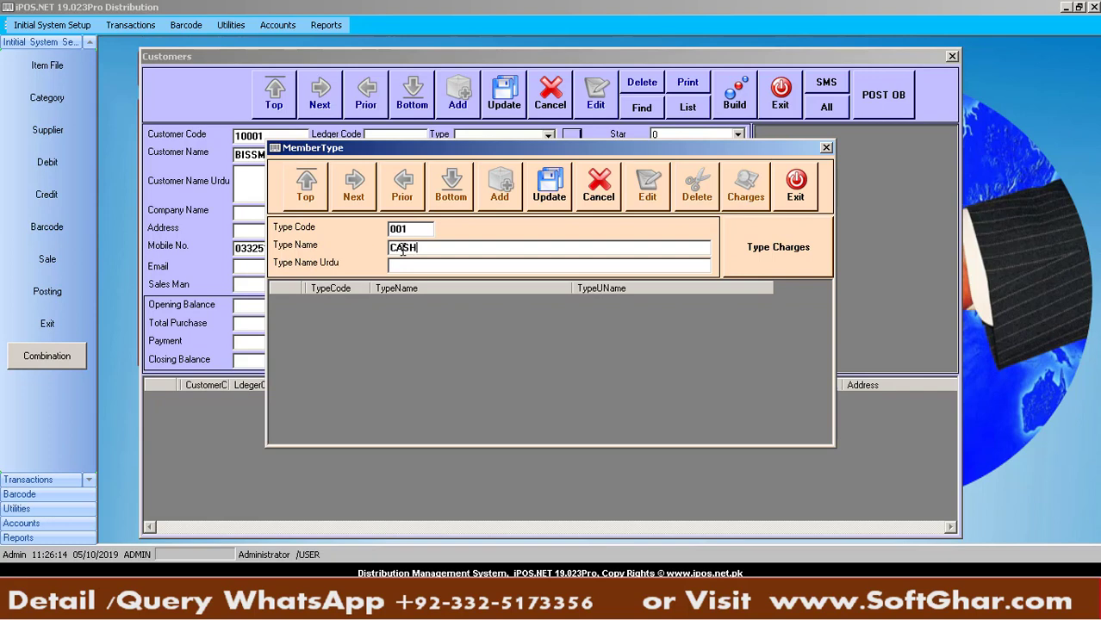
pyautogui.click(551, 190)
pyautogui.press('Return')
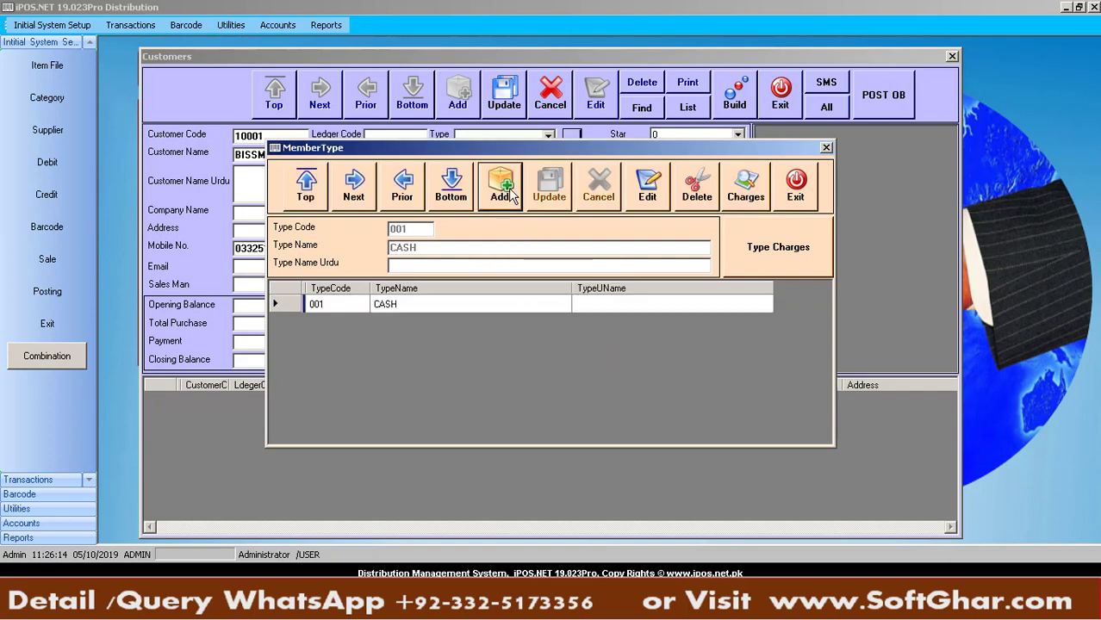
# Add customer type 002 CREDIT and close the type setup
pyautogui.click(509, 192)
pyautogui.write('002')
pyautogui.click(418, 253)
pyautogui.write('CREDIT')
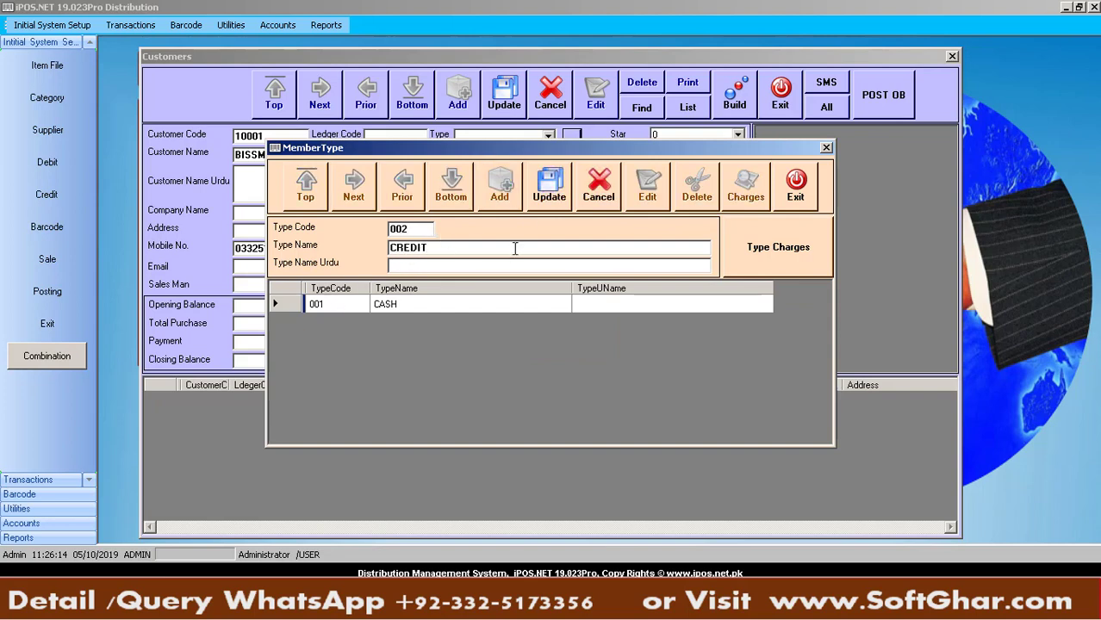
pyautogui.click(548, 197)
pyautogui.press('Return')
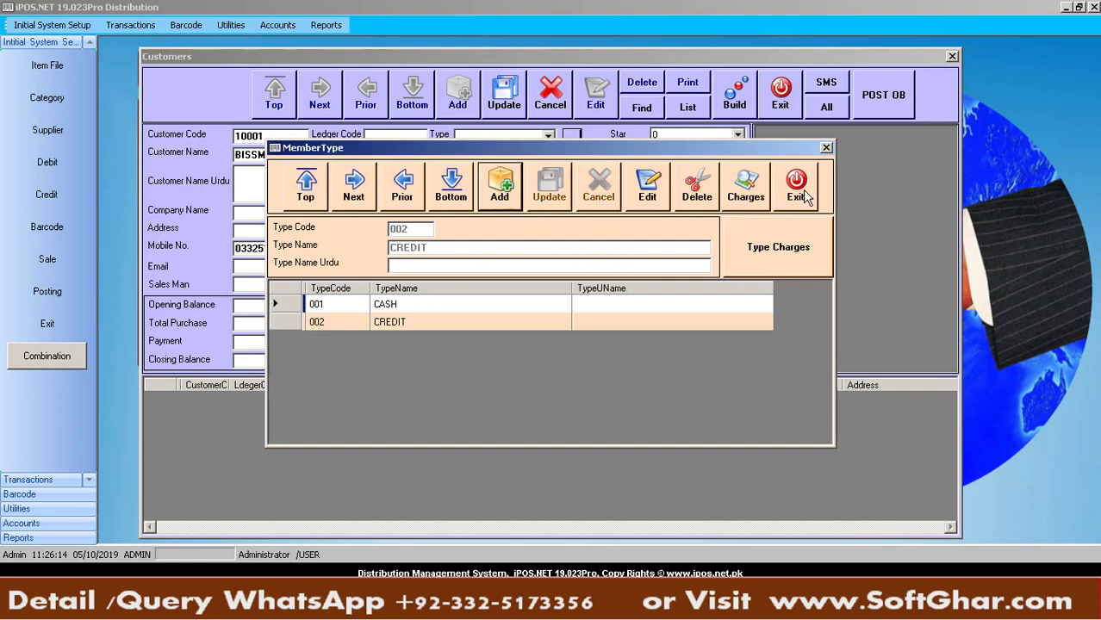
pyautogui.click(794, 184)
# Leave the customer type blank and save BISSMILLAH MART as customer 10001
pyautogui.click(548, 136)
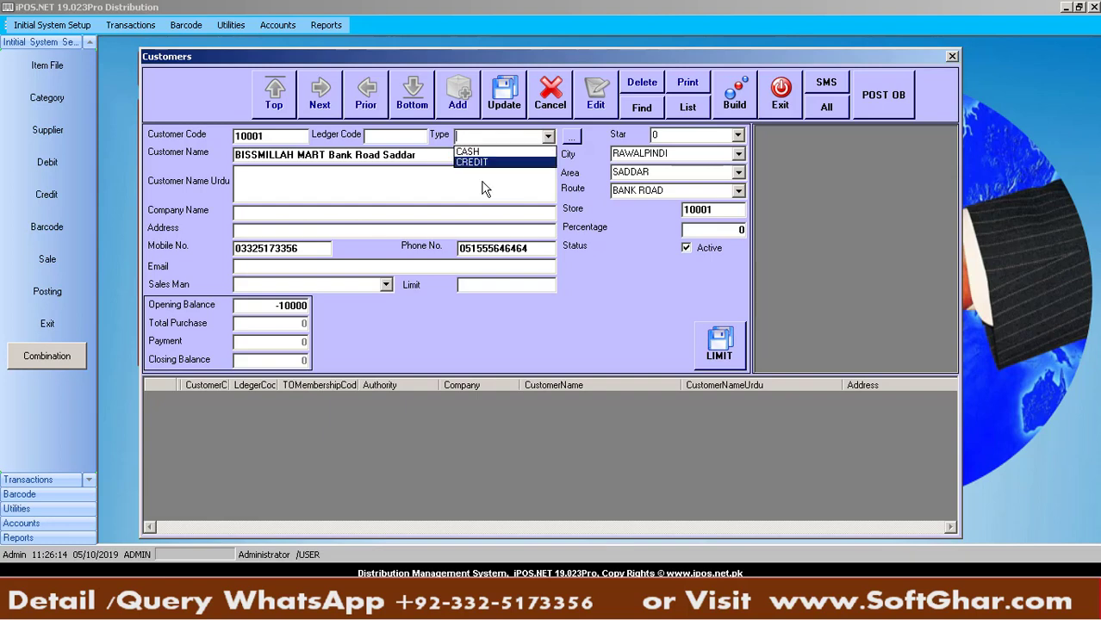
pyautogui.click(479, 153)
pyautogui.press('BackSpace')
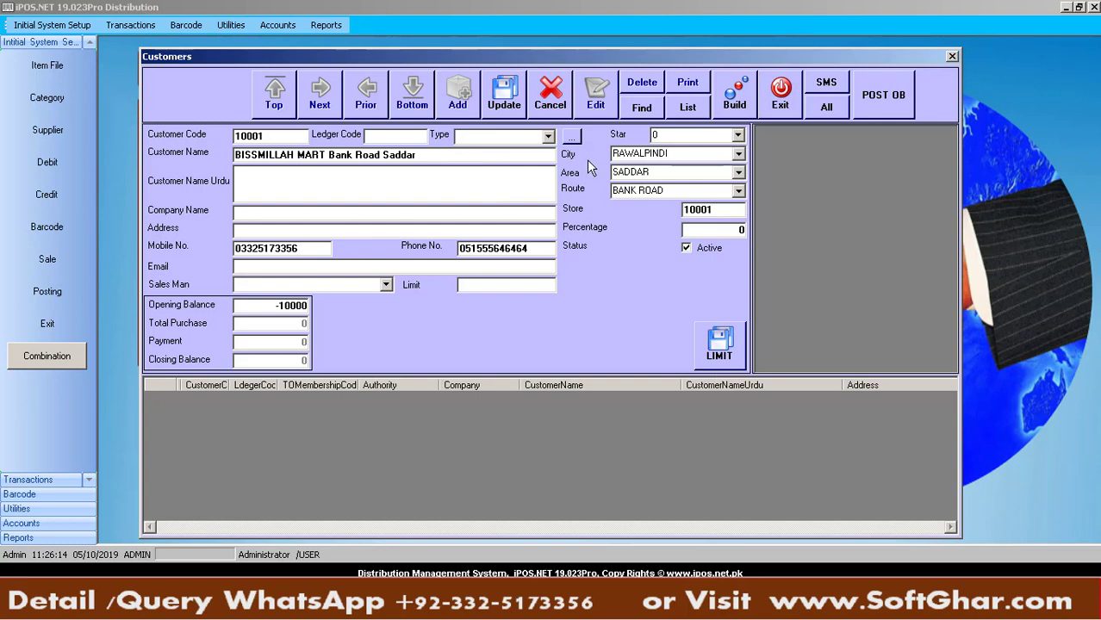
pyautogui.click(505, 98)
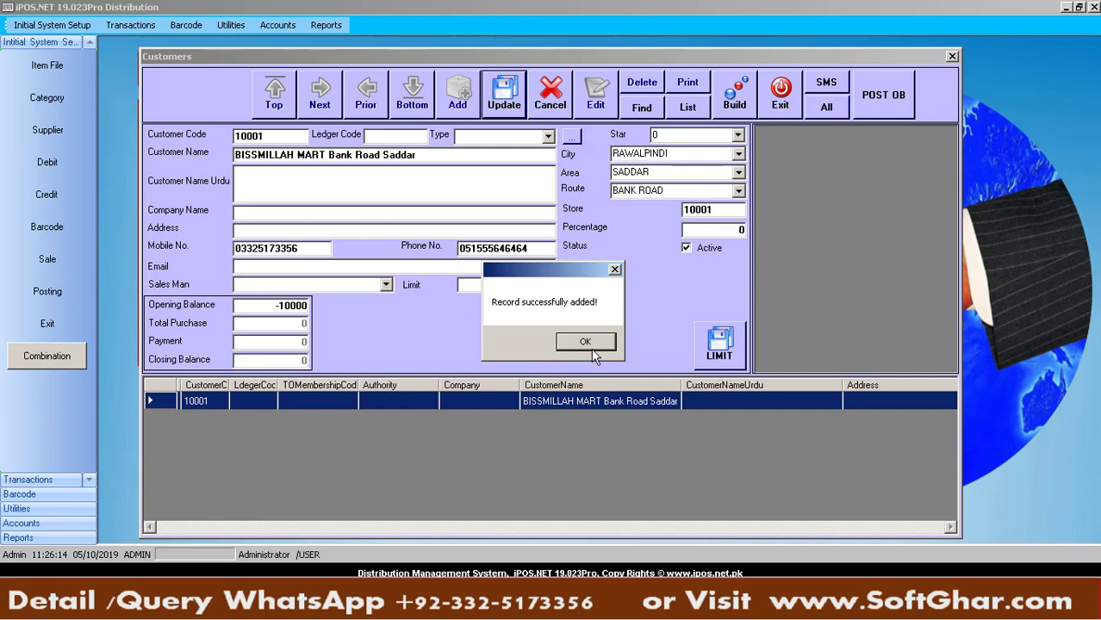
pyautogui.click(591, 348)
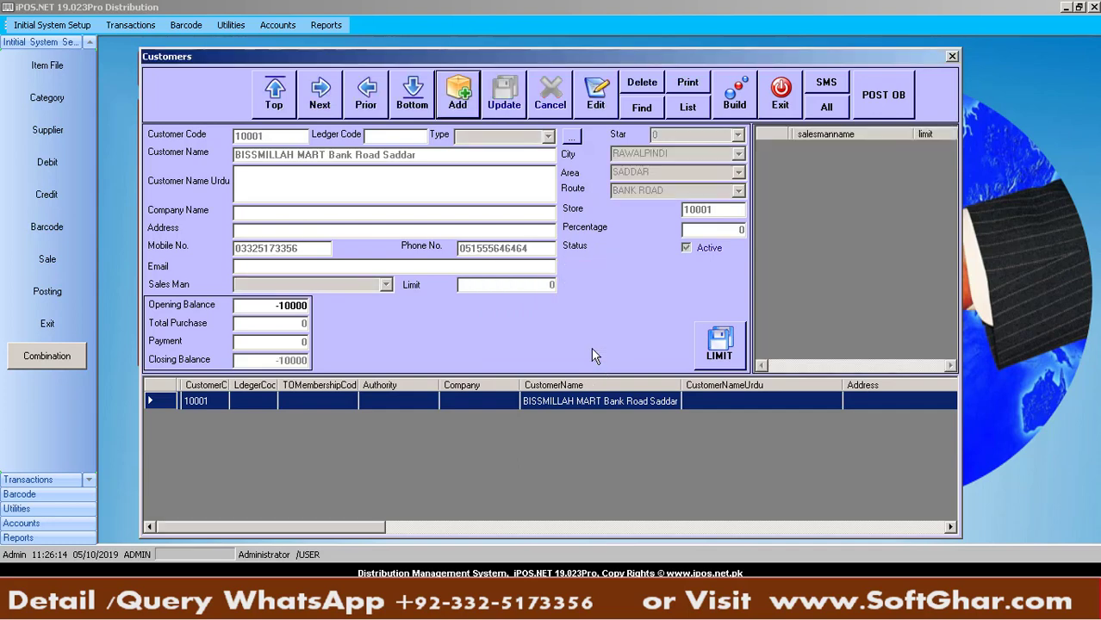
# Add customer 10002 VIP SUPER STORE, name copied from Excel cell B3
pyautogui.click(458, 104)
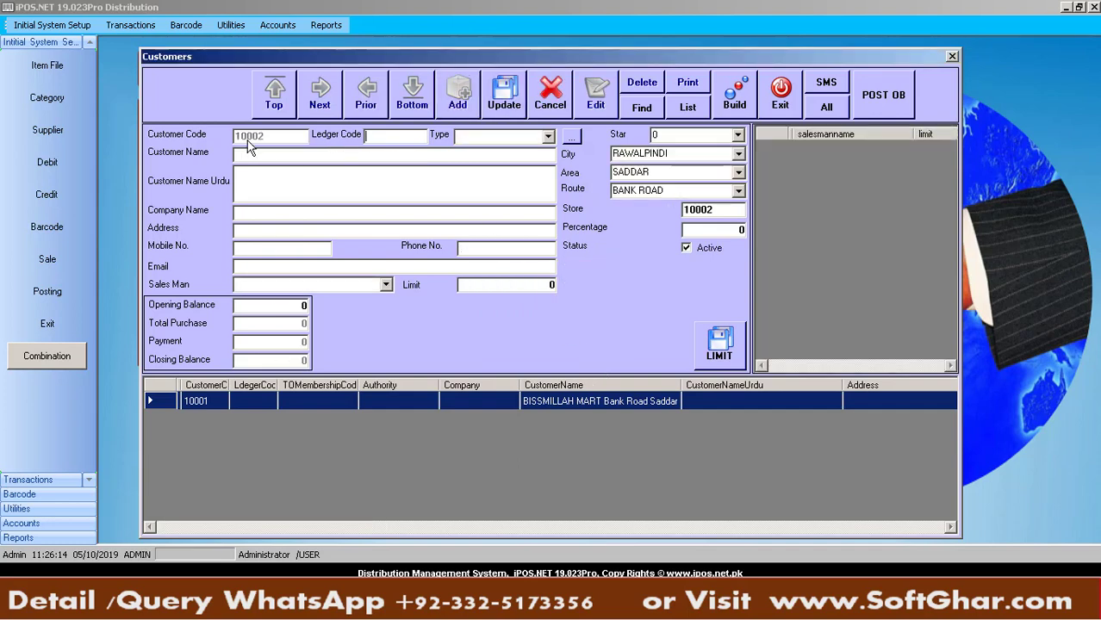
pyautogui.click(268, 154)
pyautogui.hotkey('alt', 'Tab')
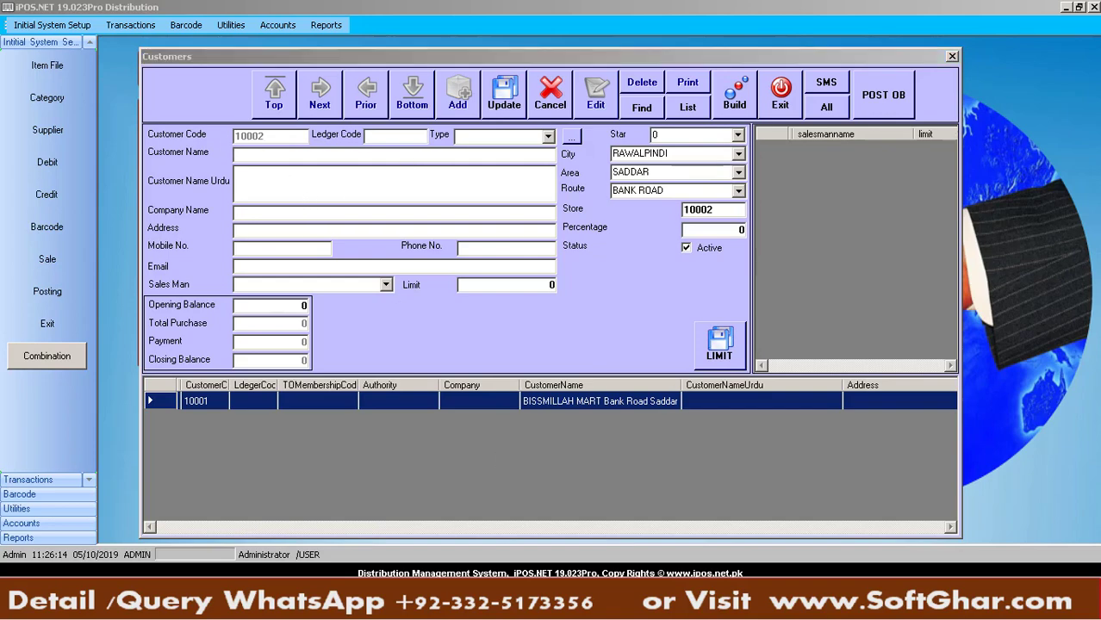
pyautogui.click(187, 217)
pyautogui.hotkey('ctrl', 'c')
pyautogui.hotkey('alt', 'Tab')
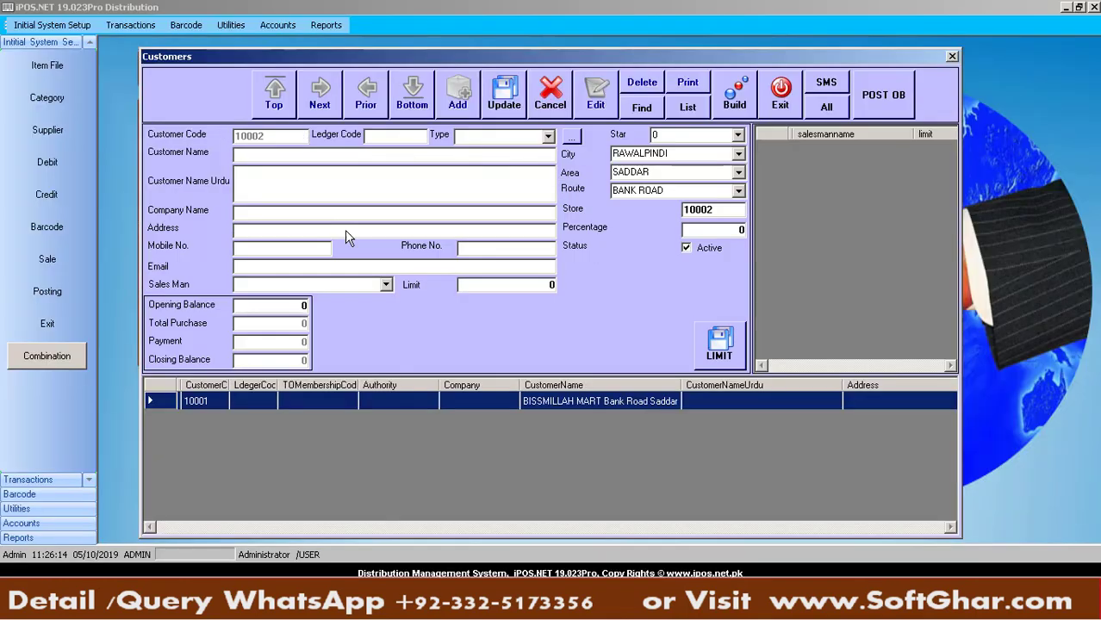
pyautogui.hotkey('ctrl', 'v')
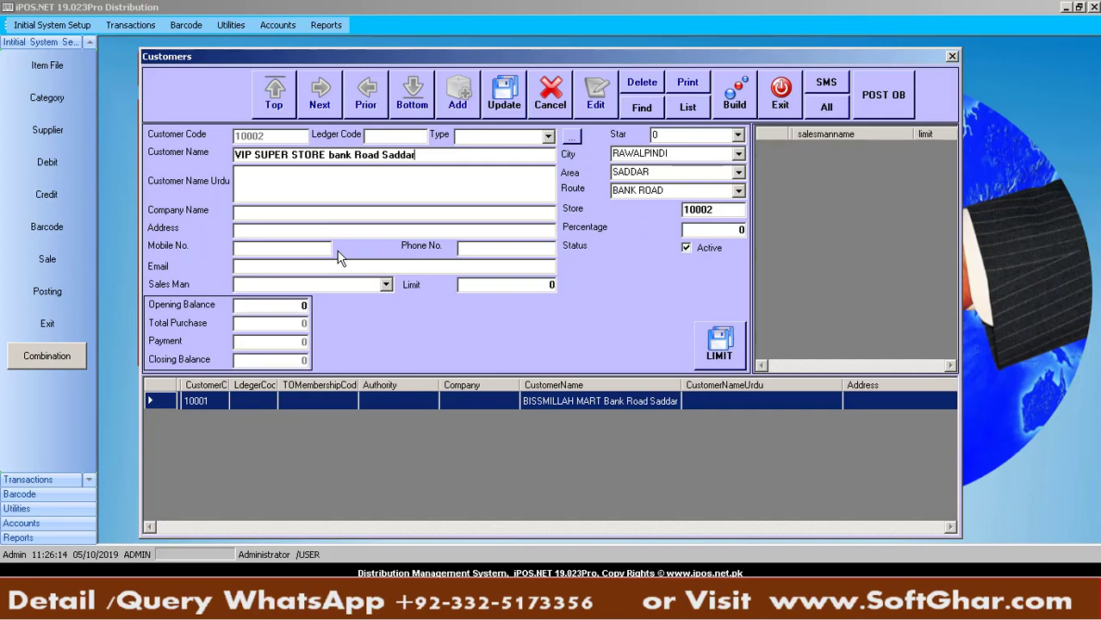
pyautogui.click(500, 102)
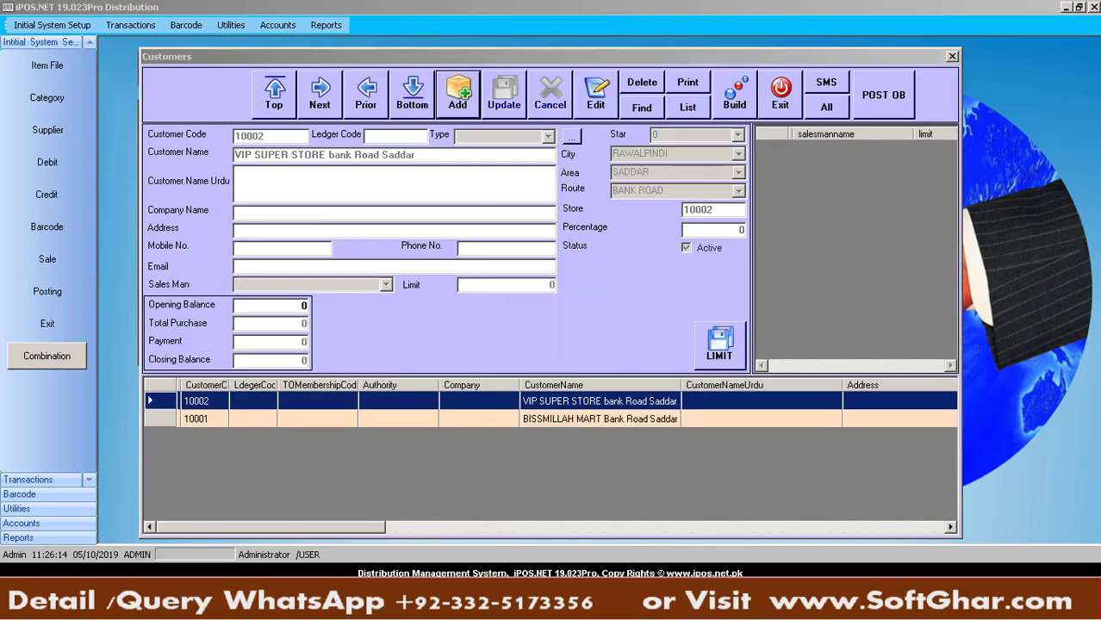
# Start customer 10003 named CITY SWEET Mall Road Saddar, copied from Excel B4
pyautogui.hotkey('alt', 'Tab')
pyautogui.click(169, 242)
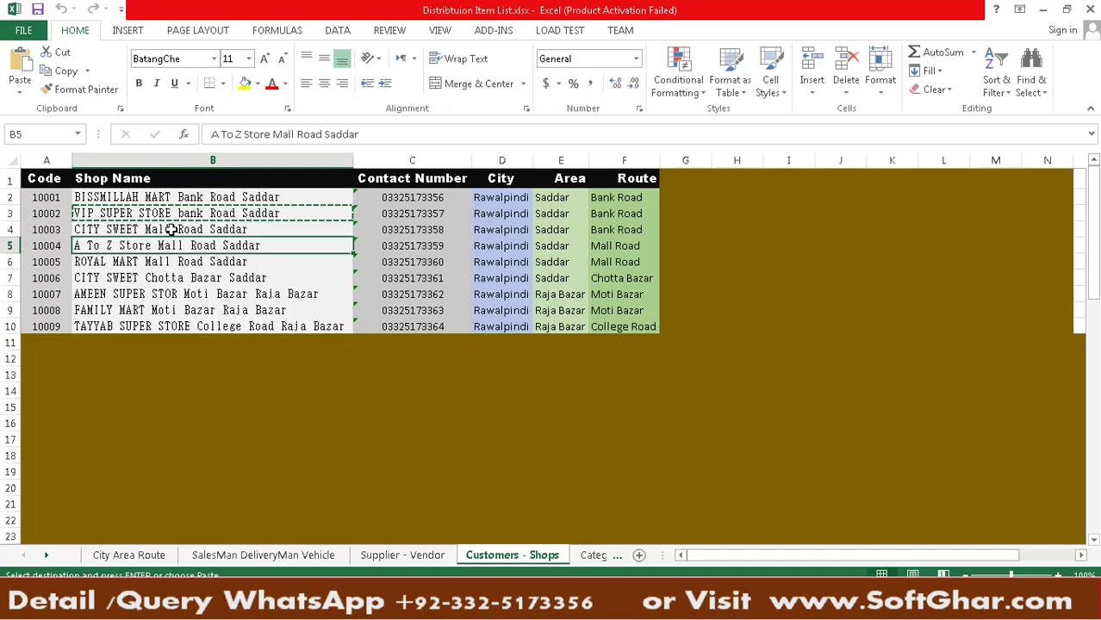
pyautogui.click(171, 229)
pyautogui.hotkey('ctrl', 'c')
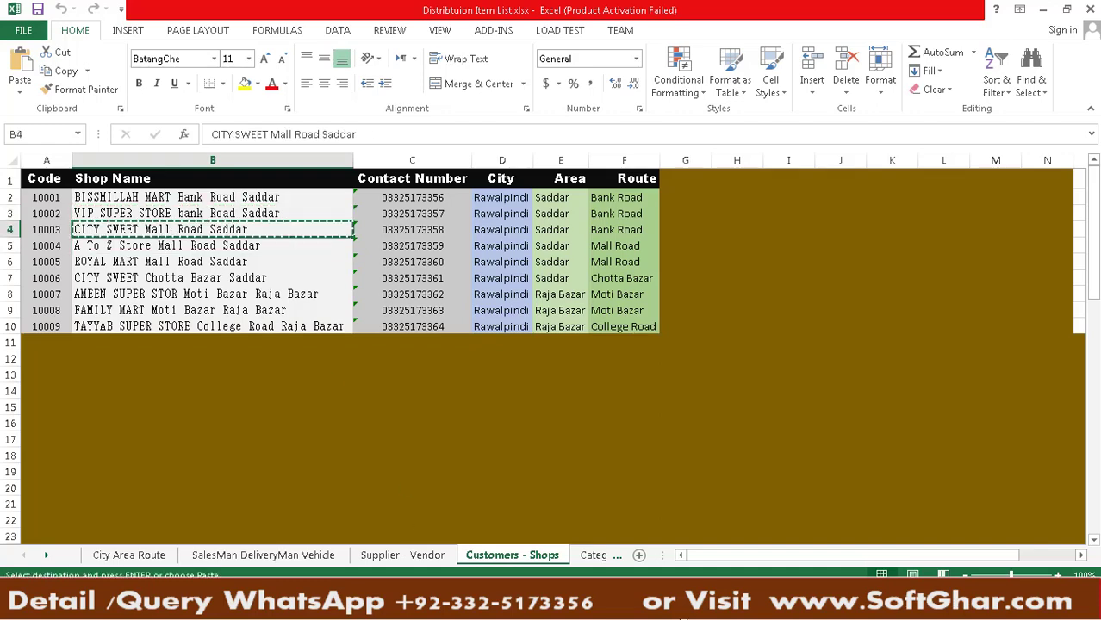
pyautogui.hotkey('alt', 'Tab')
pyautogui.click(438, 108)
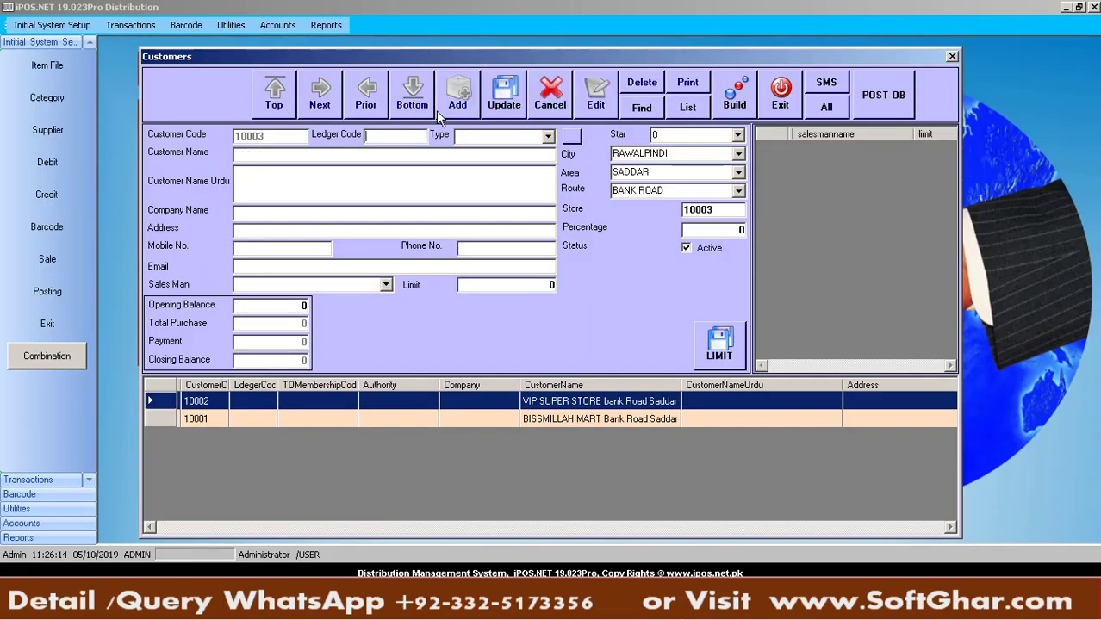
pyautogui.click(300, 161)
pyautogui.hotkey('ctrl', 'v')
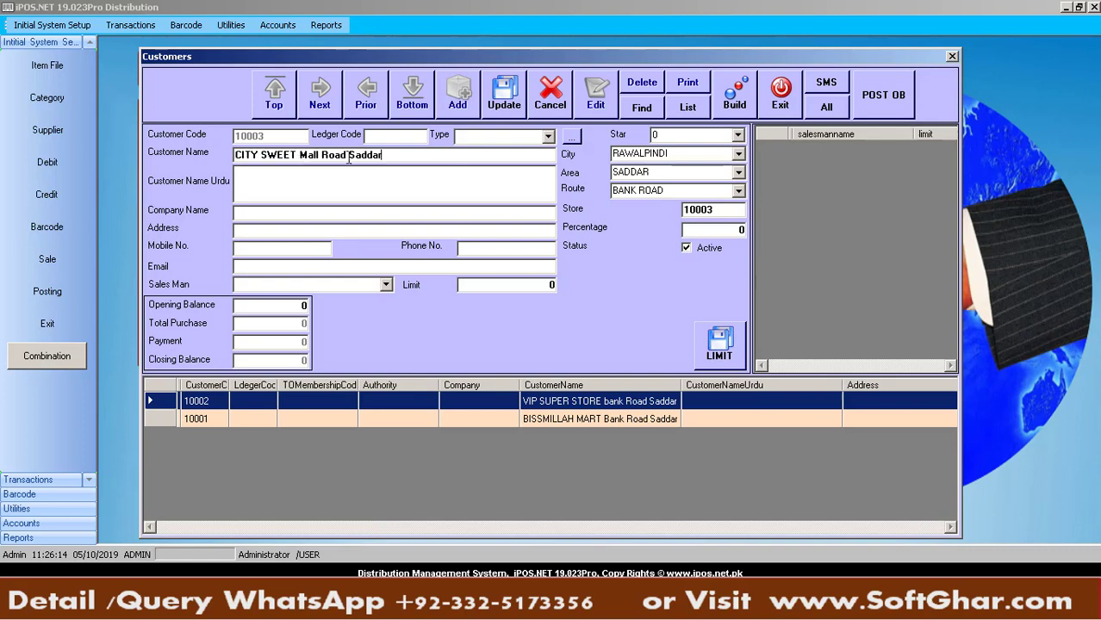
# Keep area SADDAR, set route MALL ROAD, and save customer 10003
pyautogui.click(739, 173)
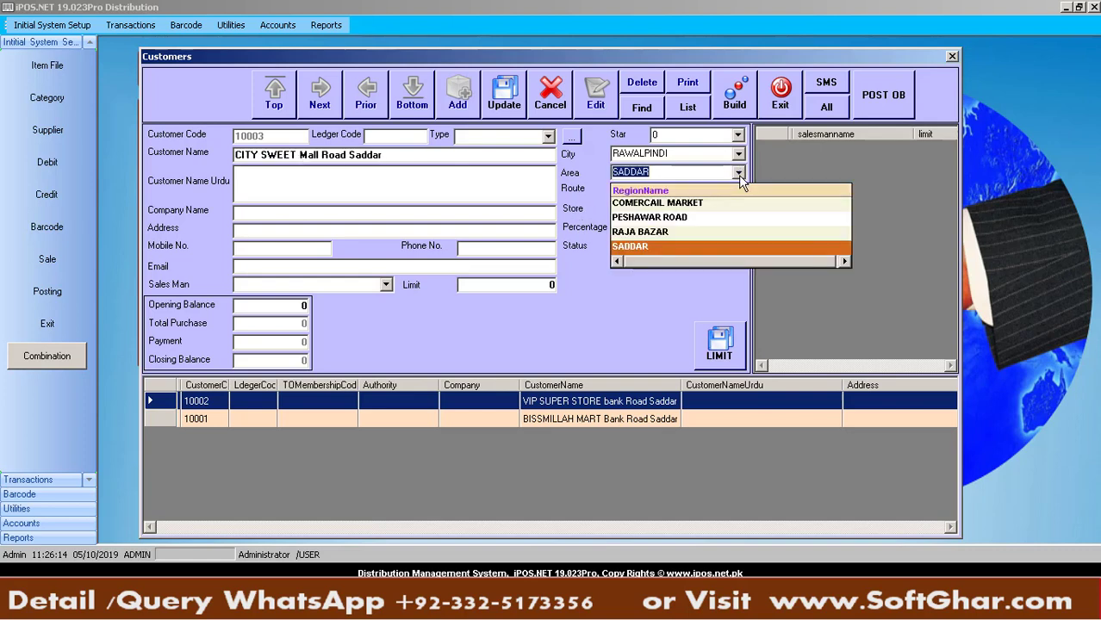
pyautogui.click(740, 175)
pyautogui.click(739, 191)
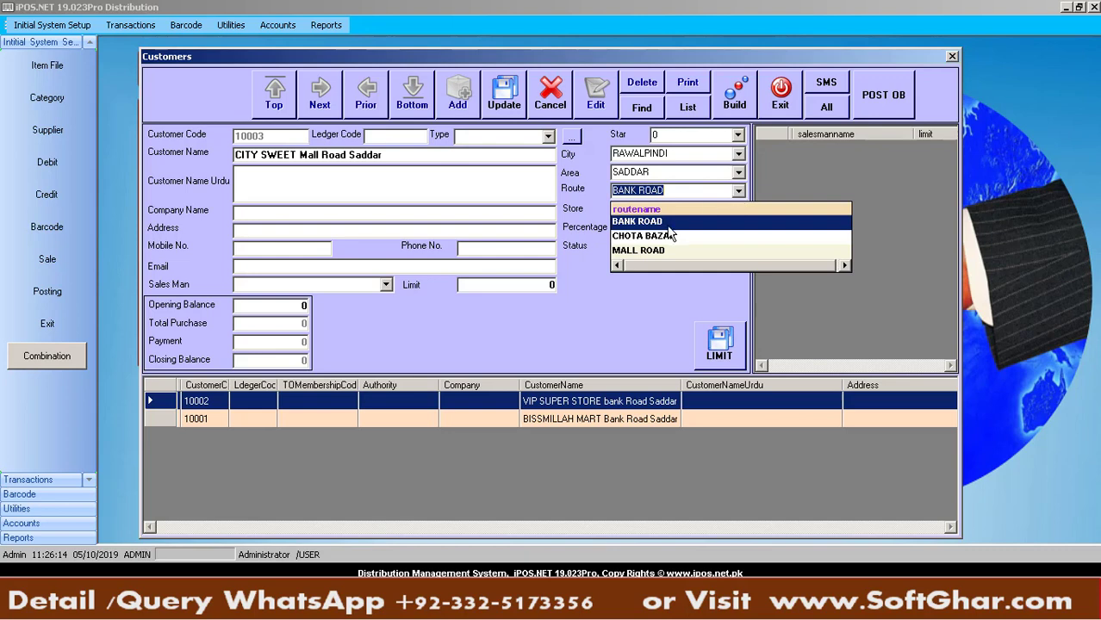
pyautogui.click(662, 251)
pyautogui.click(503, 97)
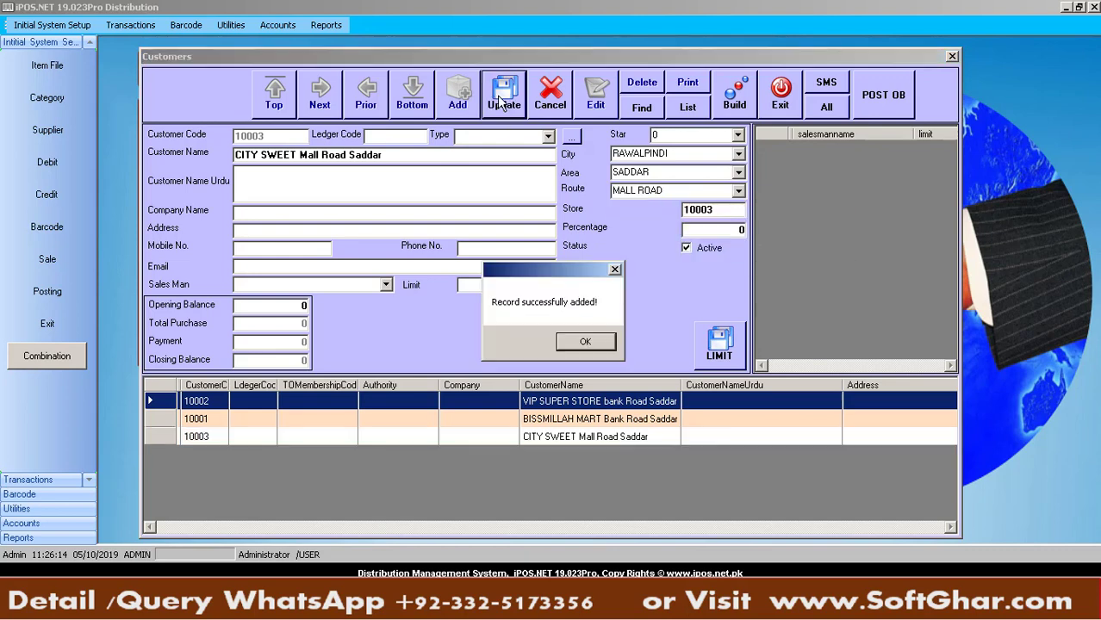
pyautogui.click(585, 342)
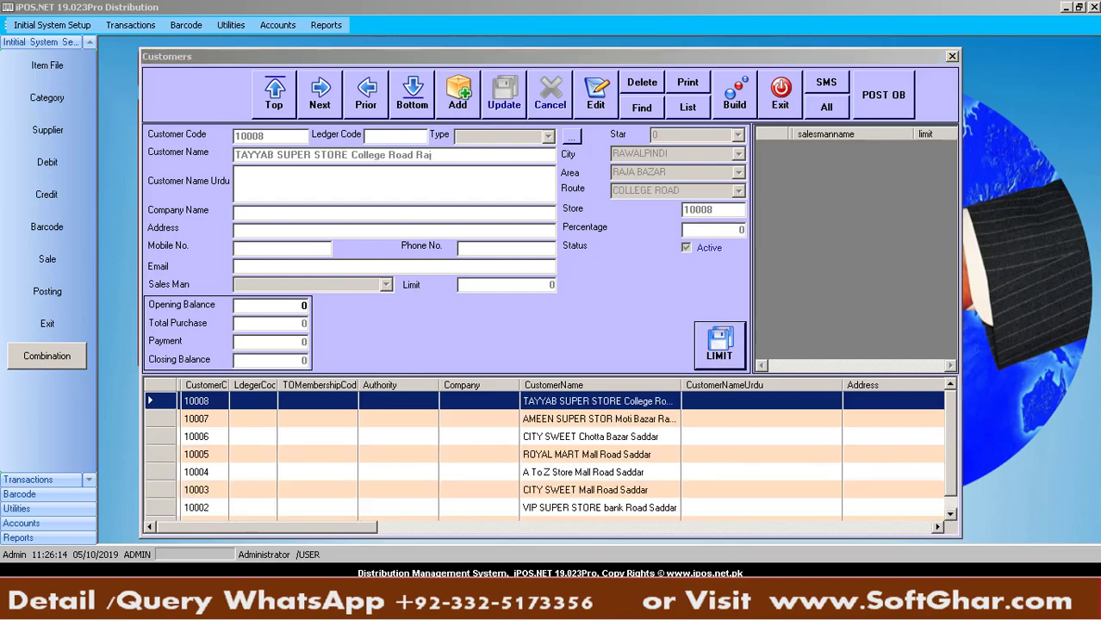
# Browse the customer grid to the ROYAL MART Mall Road Saddar record, code 10005
pyautogui.click(648, 472)
pyautogui.press('Down')
pyautogui.press('Down')
pyautogui.press('Down')
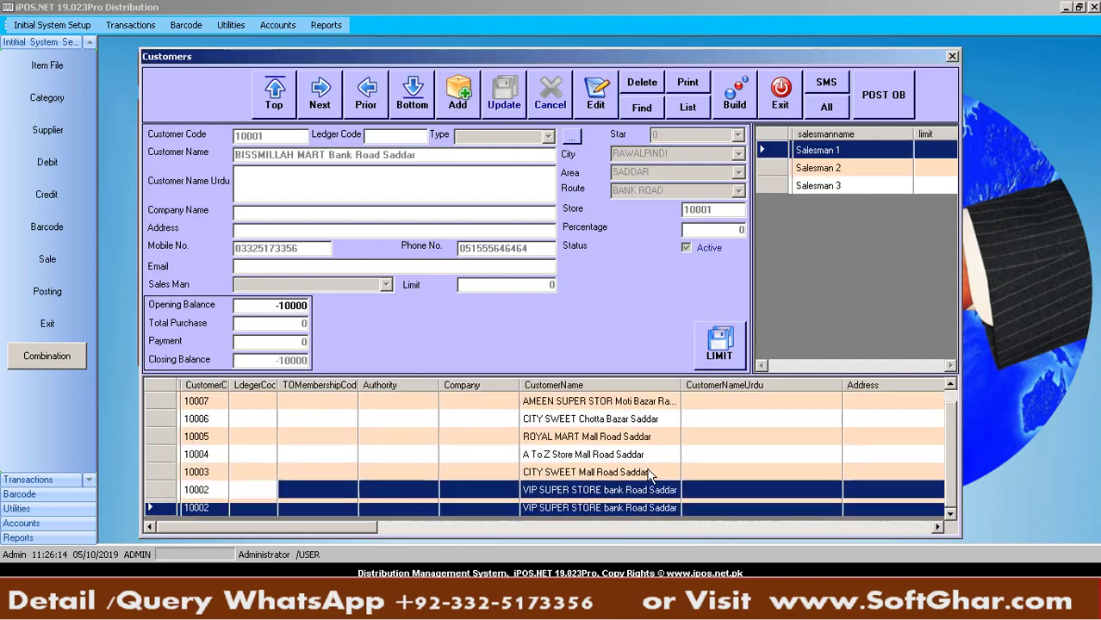
pyautogui.hotkey('alt', 'Tab')
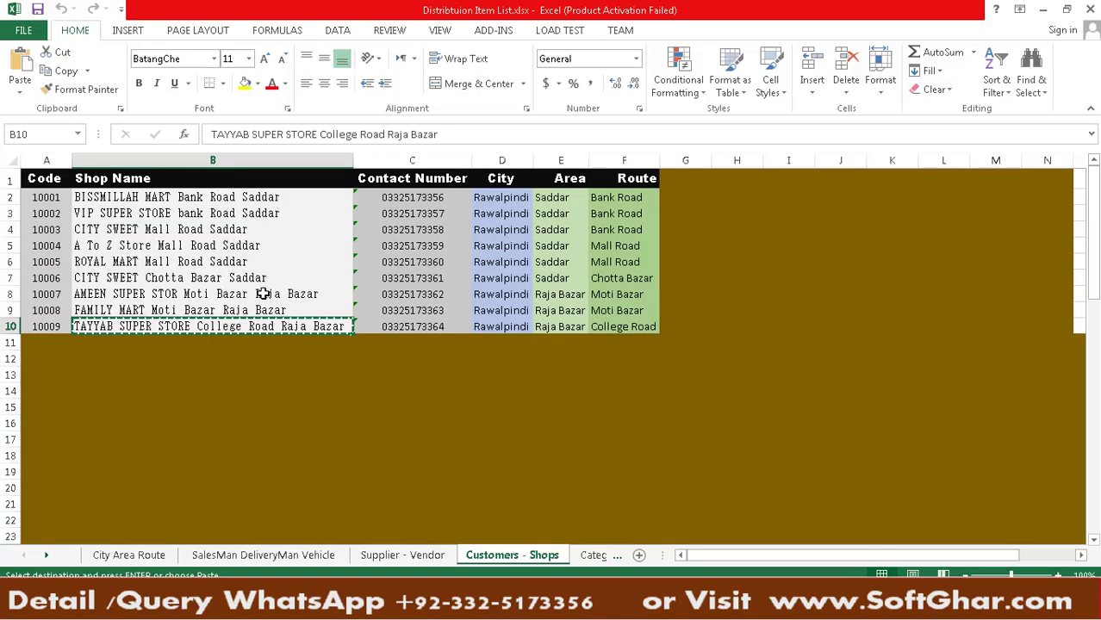
pyautogui.hotkey('alt', 'Tab')
pyautogui.click(541, 438)
pyautogui.press('Up')
pyautogui.press('Up')
pyautogui.press('Up')
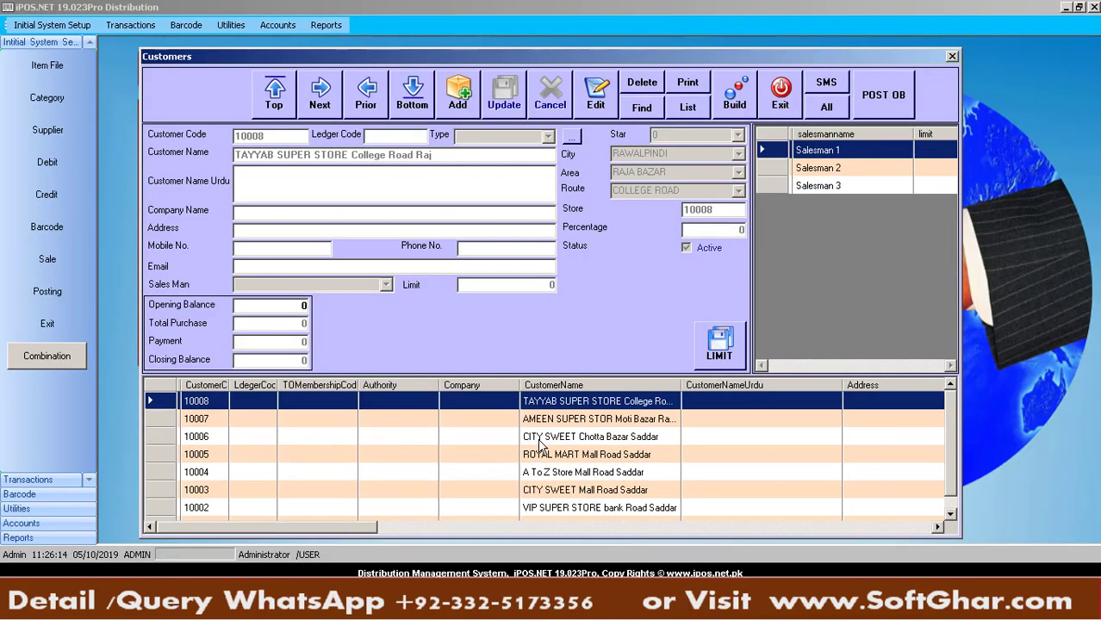
pyautogui.press('Down')
pyautogui.press('Down')
pyautogui.press('Down')
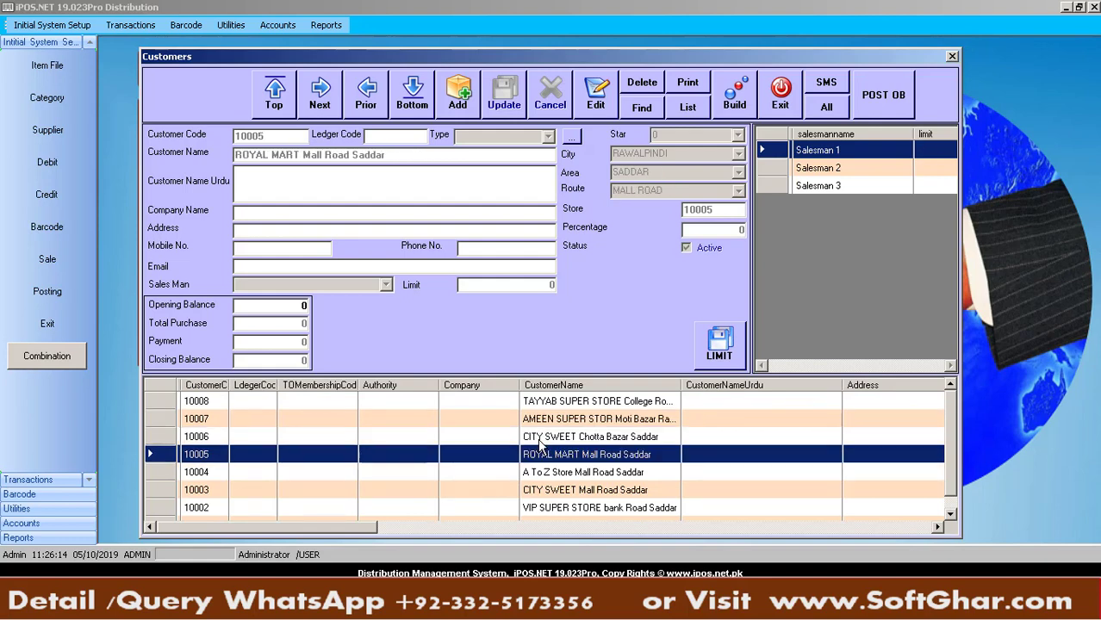
# Save the ROYAL MART edits and step through the list to customer 10004
pyautogui.click(594, 108)
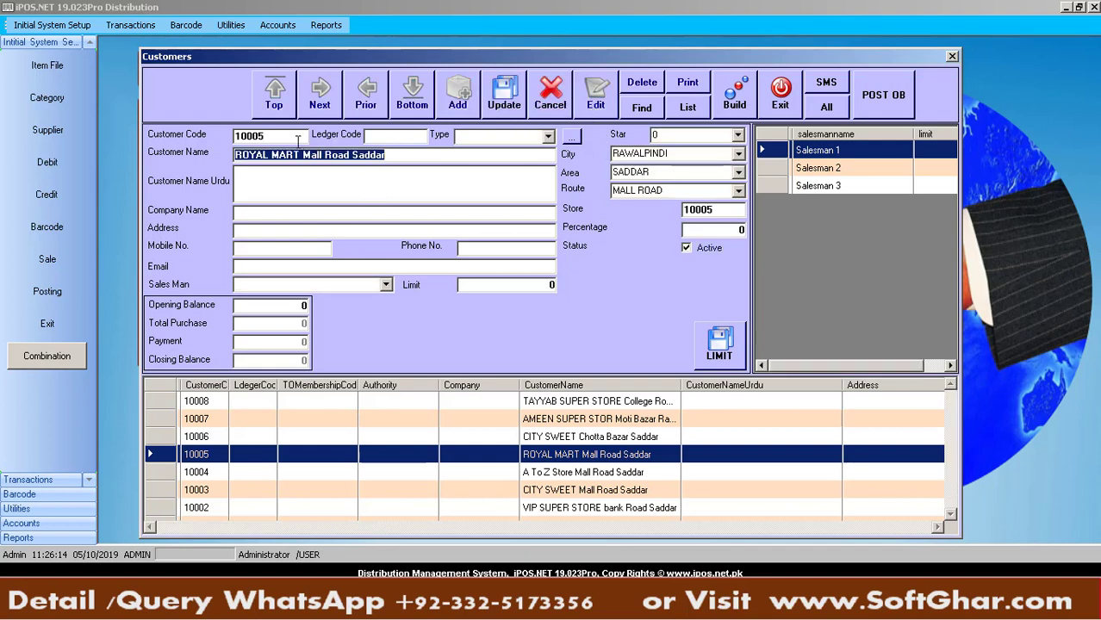
pyautogui.click(505, 95)
pyautogui.click(585, 346)
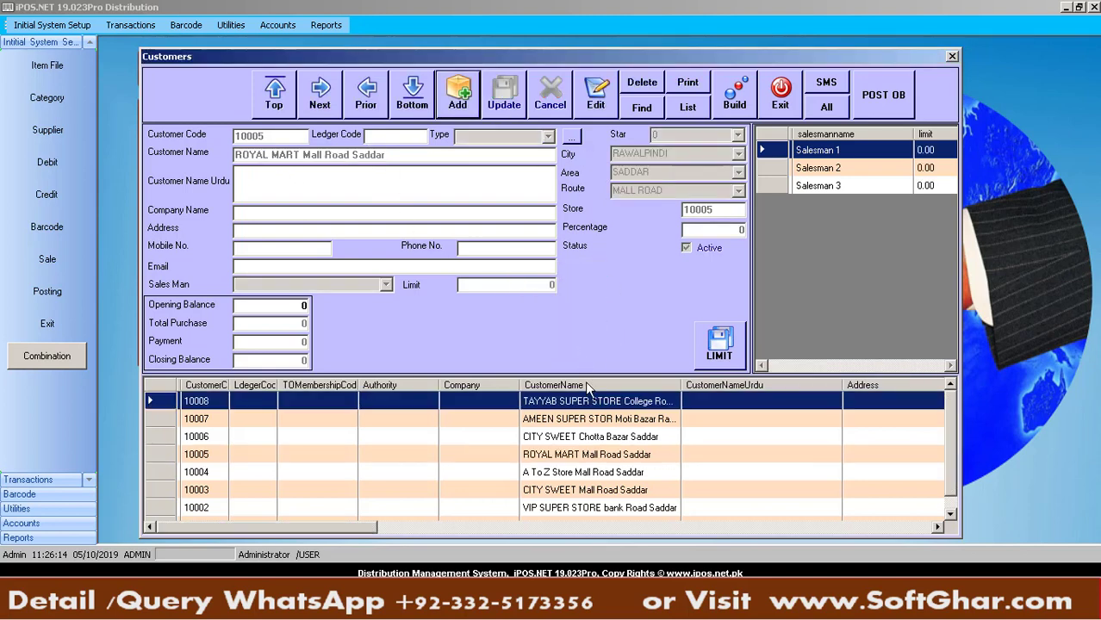
pyautogui.press('Up')
pyautogui.press('Up')
pyautogui.press('Down')
pyautogui.press('Down')
pyautogui.press('Down')
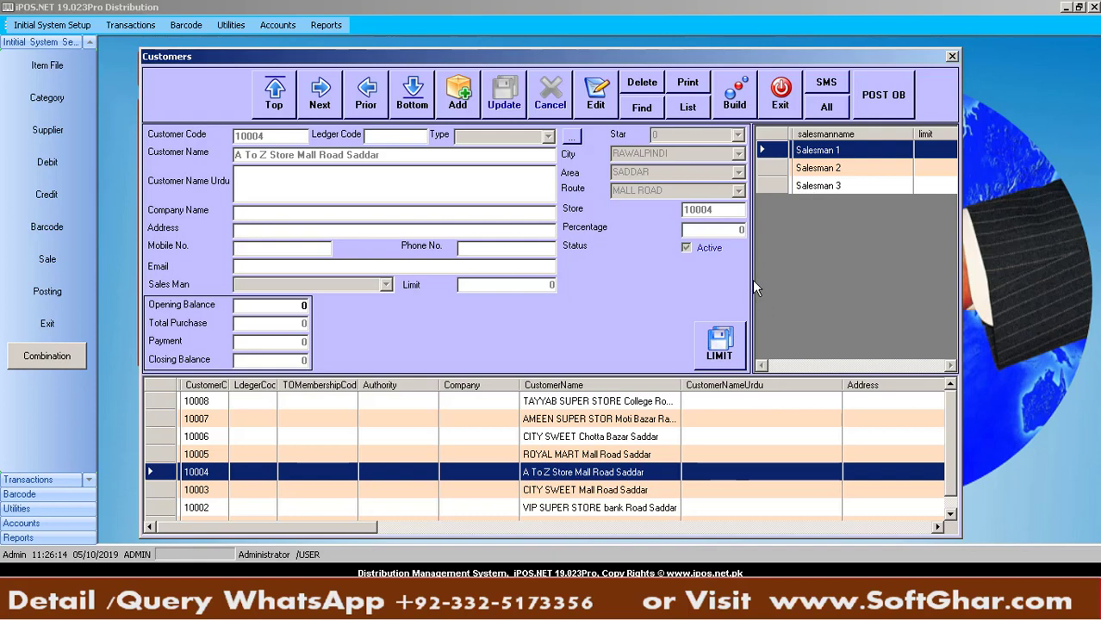
pyautogui.click(726, 340)
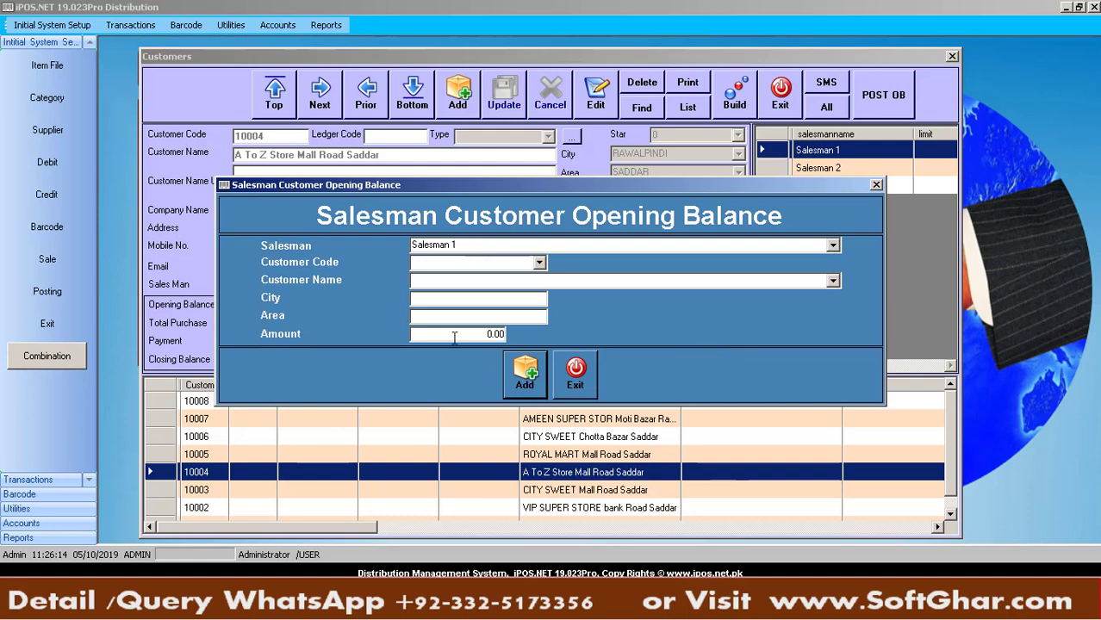
pyautogui.click(588, 377)
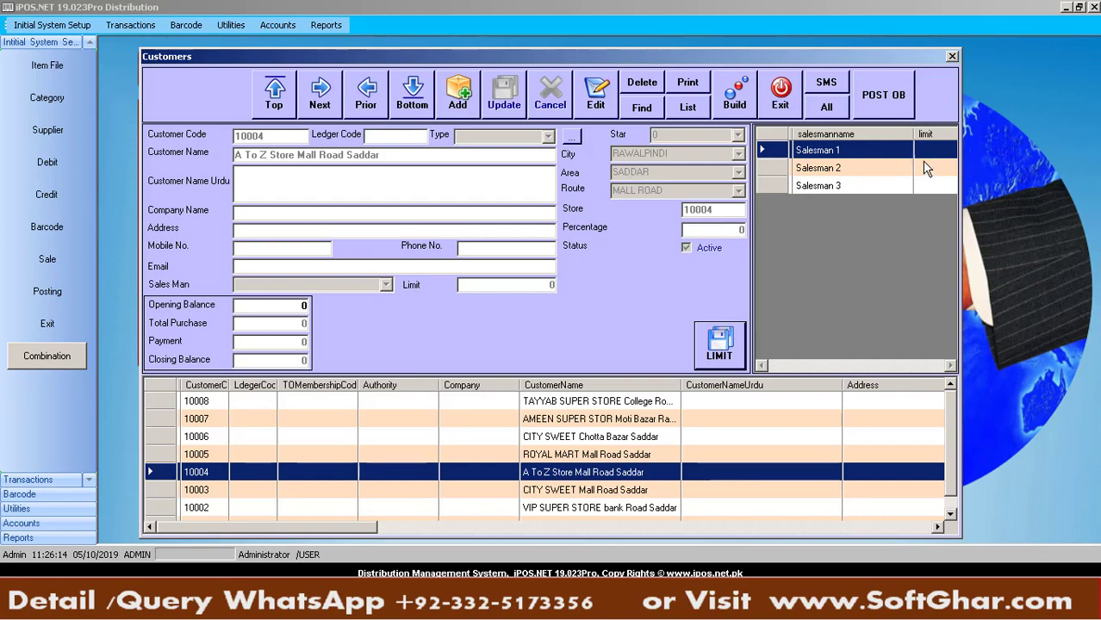
# Leave Customers and start a new customer opening balance entry for Salesman 1 (001)
pyautogui.click(952, 57)
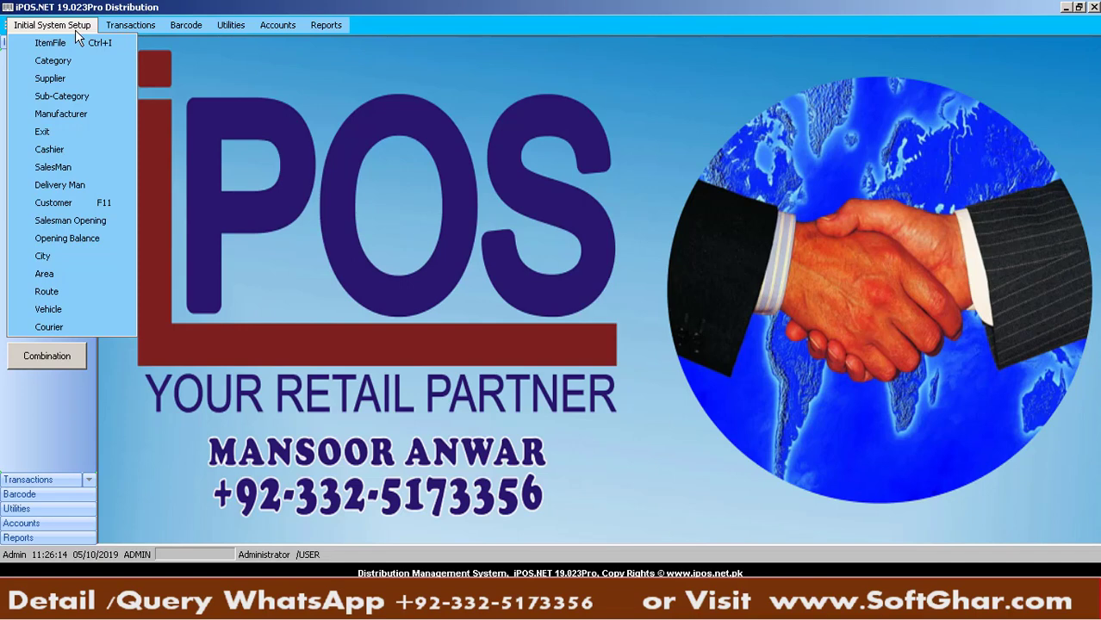
pyautogui.click(117, 220)
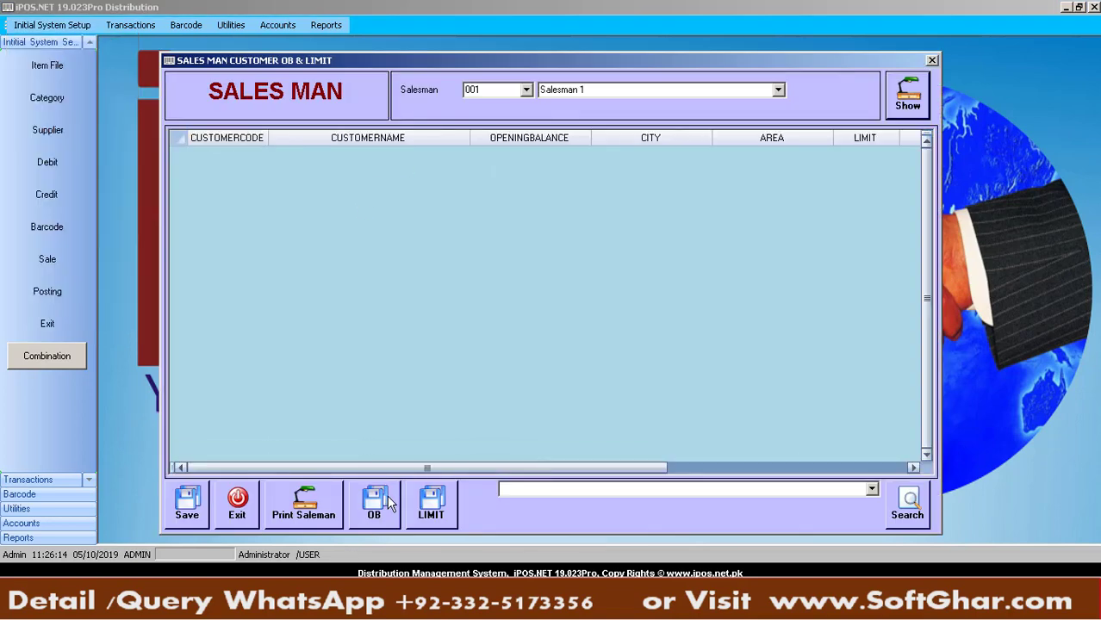
pyautogui.click(376, 503)
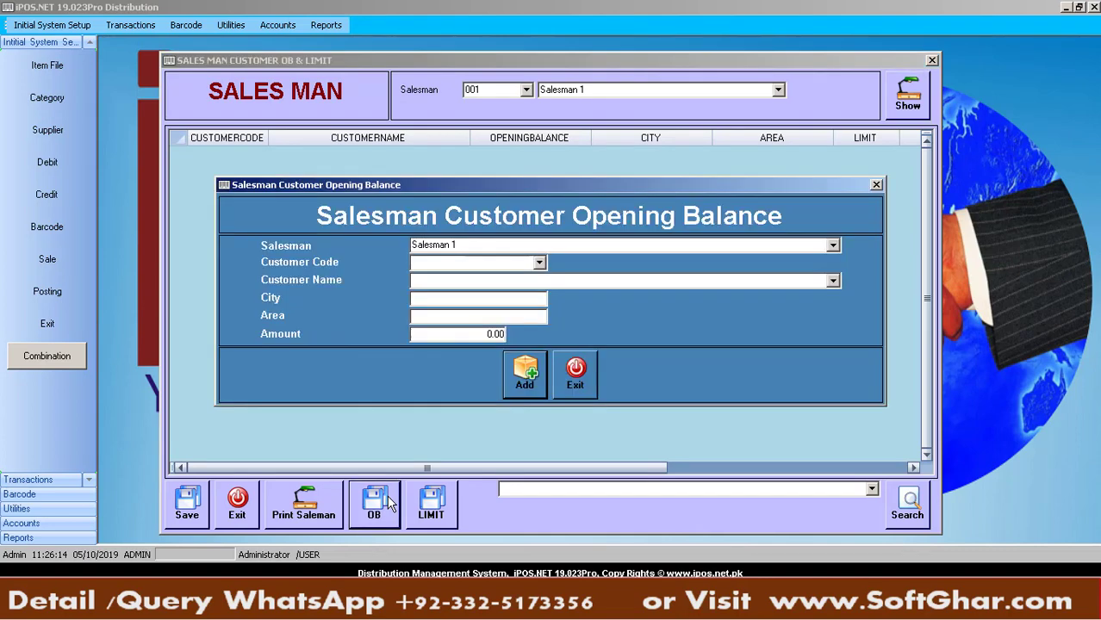
pyautogui.click(539, 263)
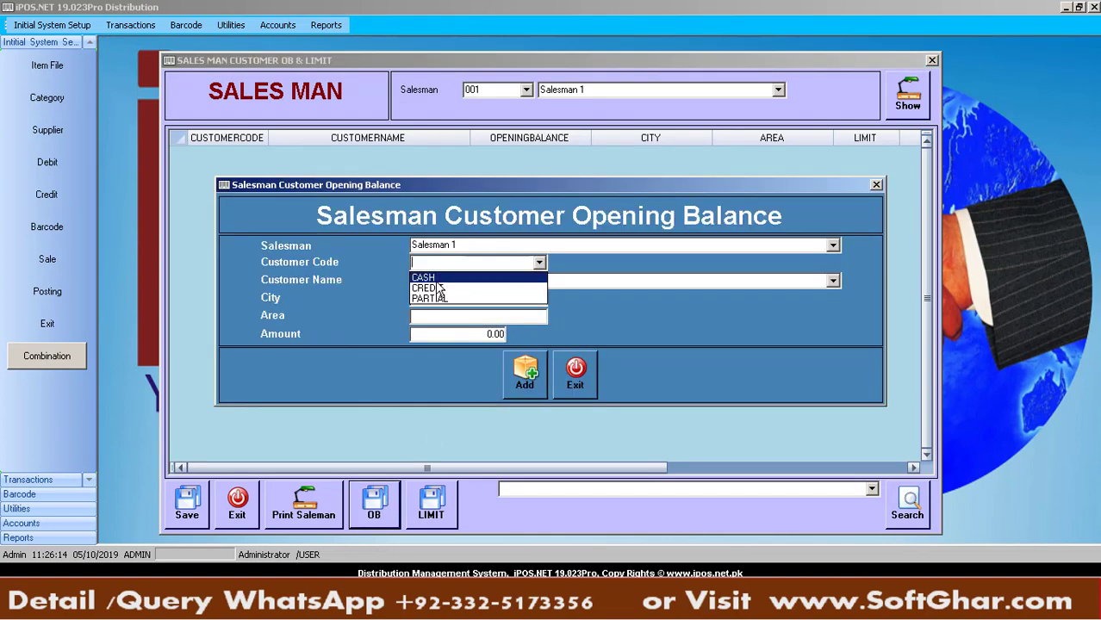
pyautogui.click(458, 267)
pyautogui.click(493, 243)
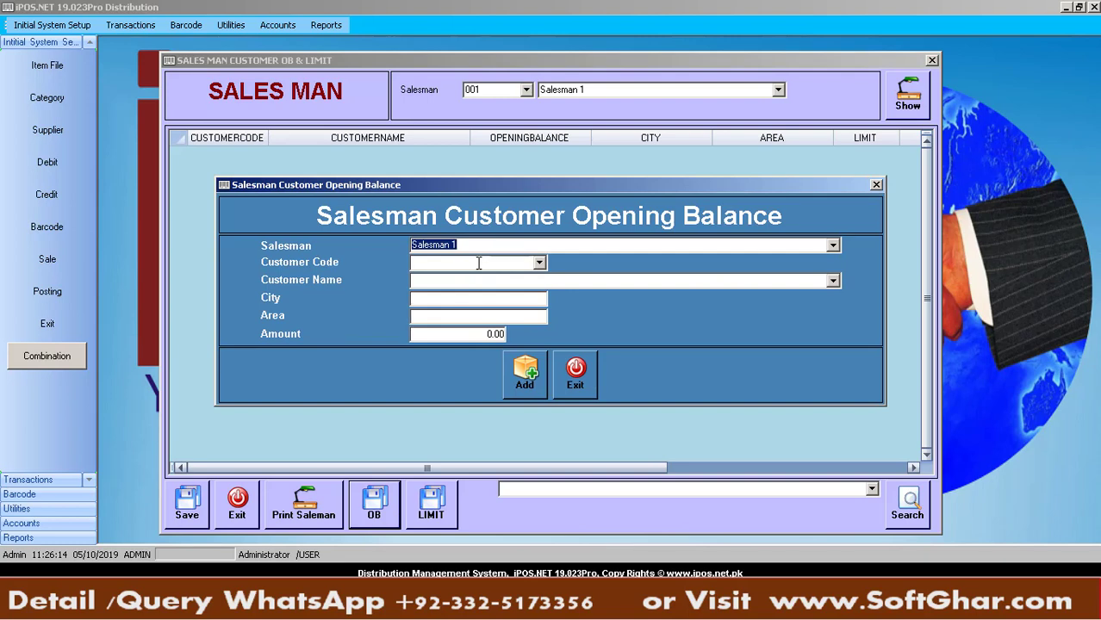
pyautogui.click(478, 264)
# Record a 600 opening balance for A To Z Store Mall Road Saddar
pyautogui.press('Tab')
pyautogui.write('d')
pyautogui.press('Down')
pyautogui.press('Return')
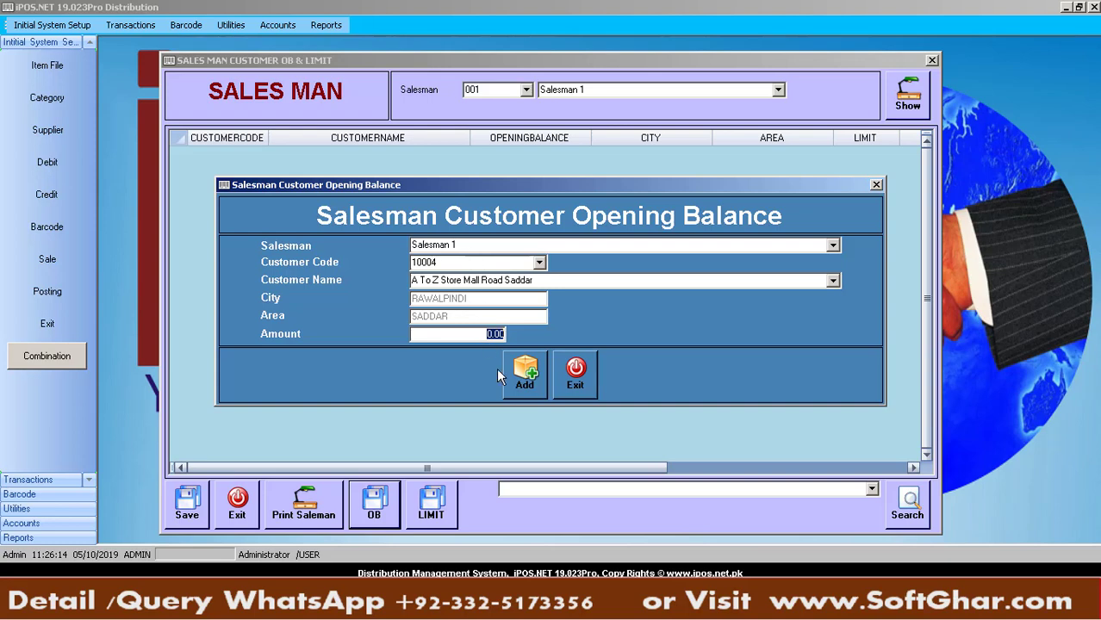
pyautogui.write('600')
pyautogui.press('Return')
# Record a 900 opening balance for BISSMILLAH MART Bank Road Saddar and close the opening balance windows
pyautogui.press('Return')
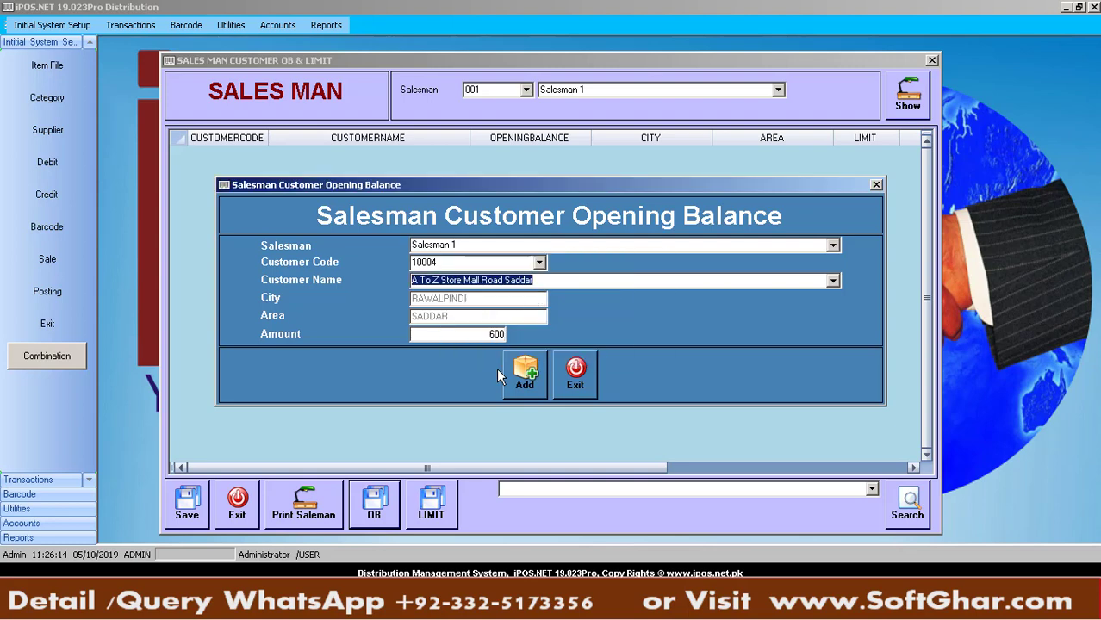
pyautogui.press('BackSpace')
pyautogui.press('Down')
pyautogui.press('Down')
pyautogui.press('Down')
pyautogui.press('Return')
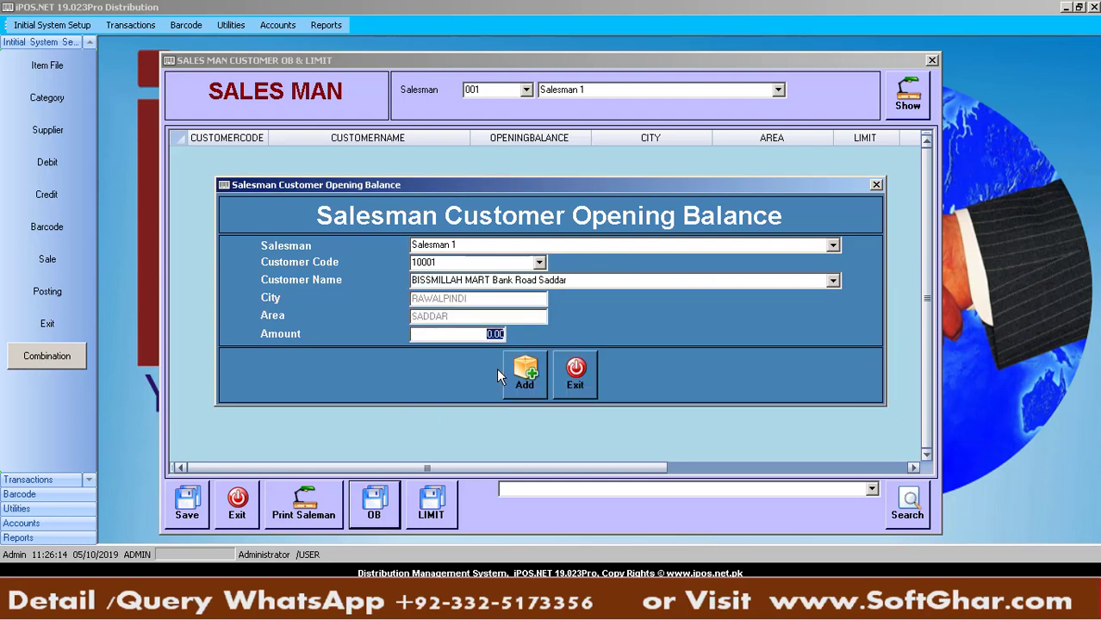
pyautogui.write('900')
pyautogui.press('Return')
pyautogui.press('Return')
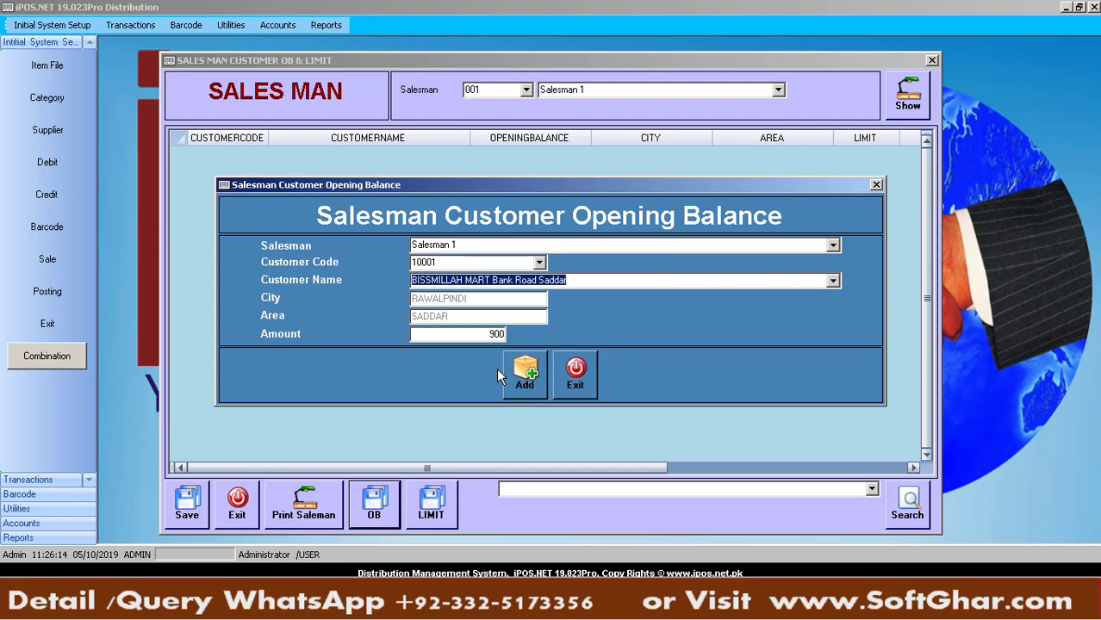
pyautogui.click(573, 388)
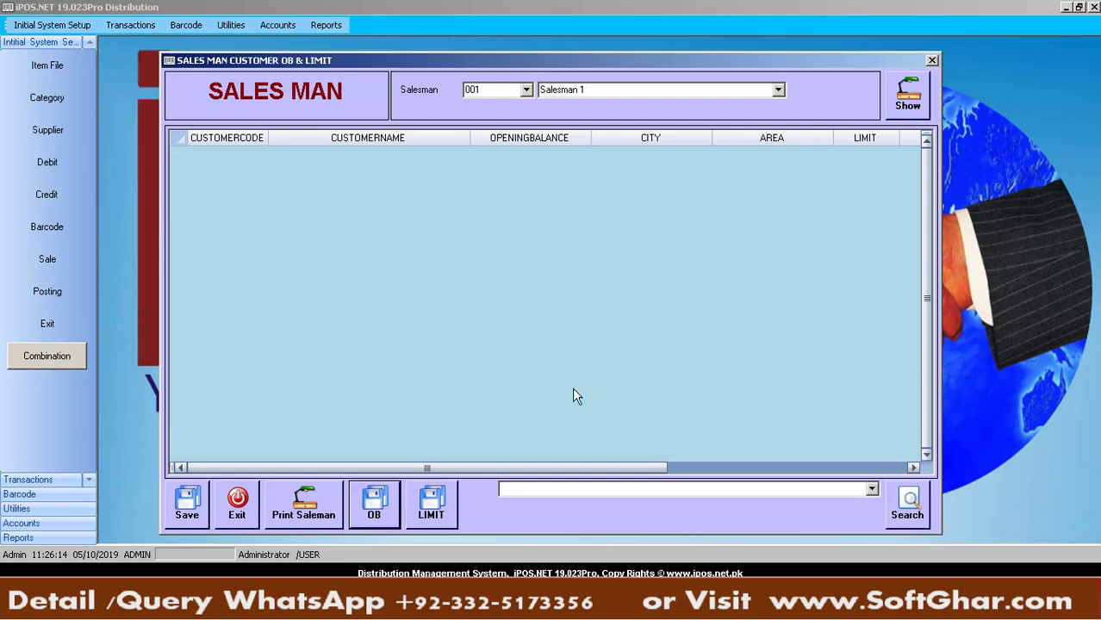
pyautogui.click(933, 60)
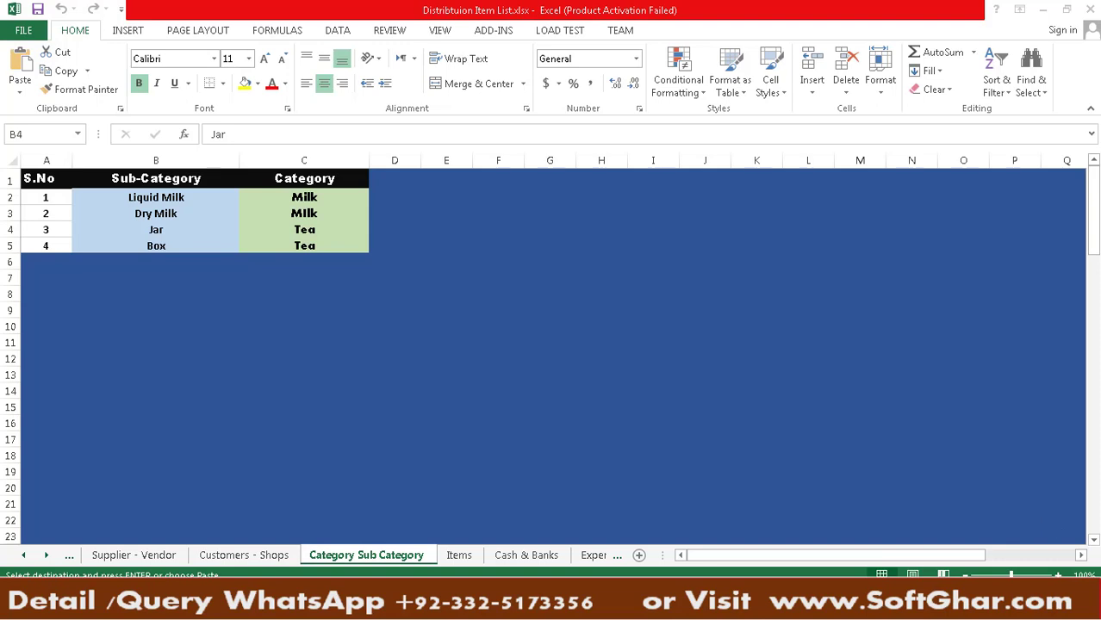
# Switch between the Excel item workbook and Distribution Lipton MilkPak.jpg, ending on the picture
pyautogui.click(816, 618)
pyautogui.click(816, 618)
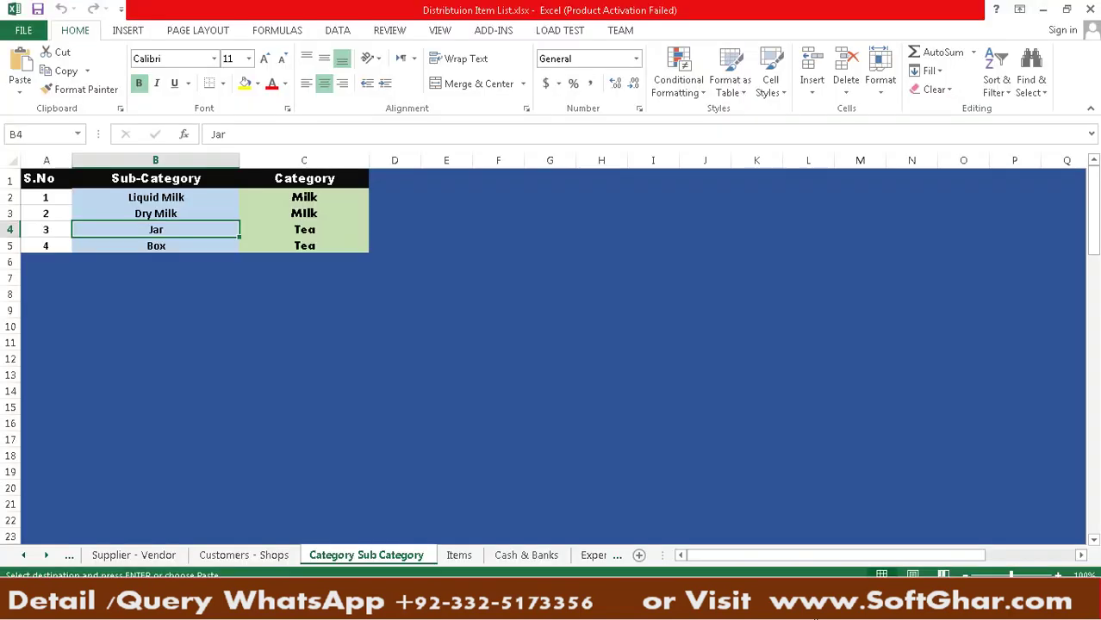
pyautogui.click(816, 618)
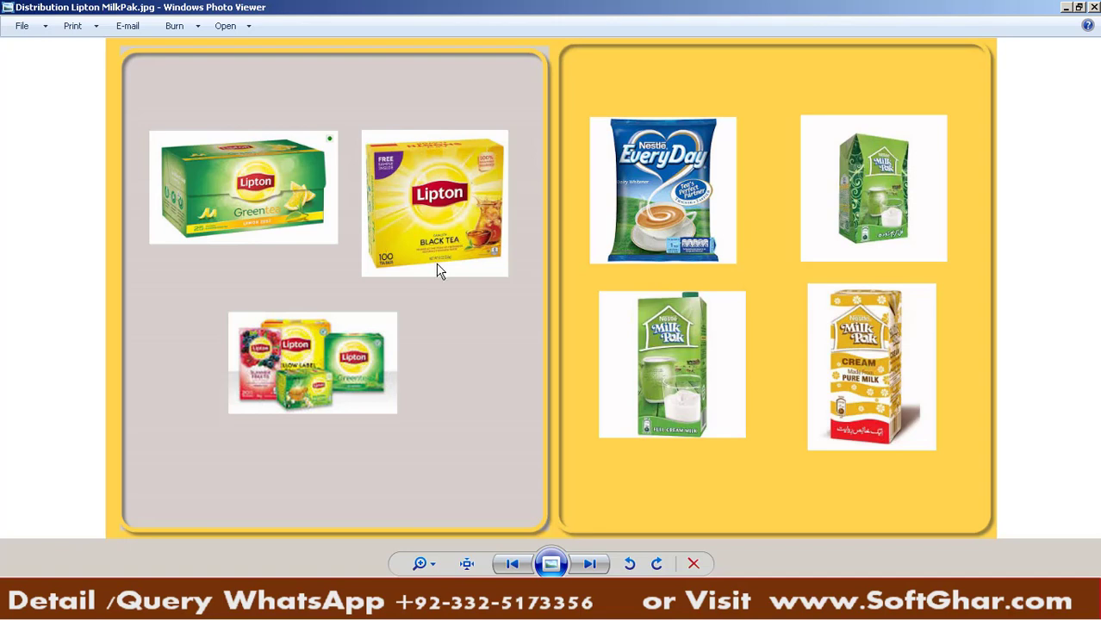
# Look over City Area Route.jpg, then return to Excel's Category Sub Category sheet
pyautogui.click(604, 607)
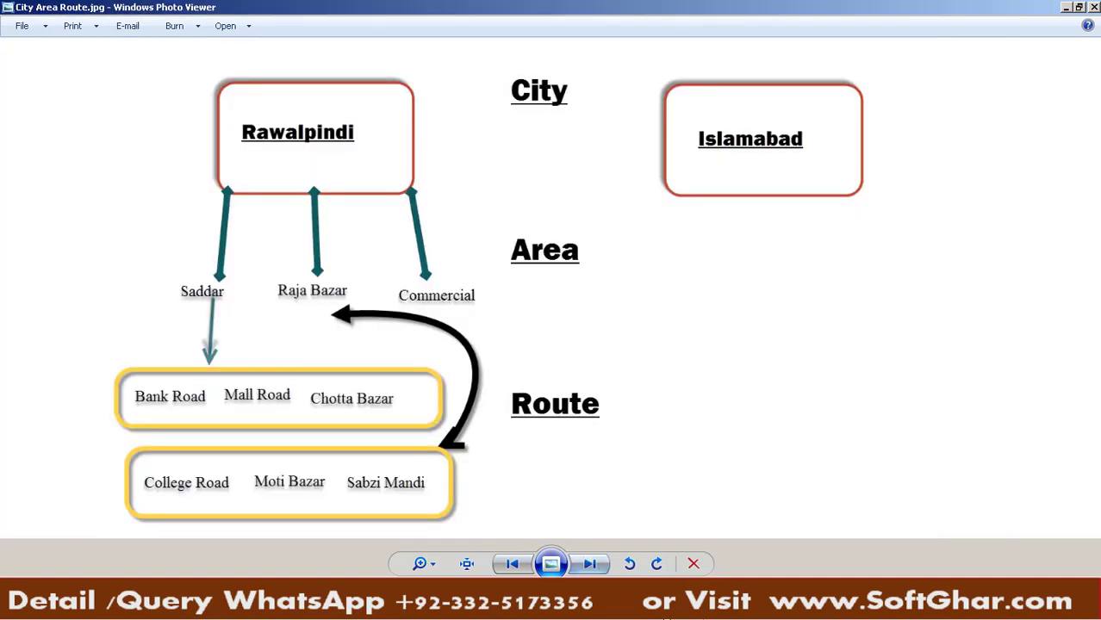
pyautogui.click(603, 607)
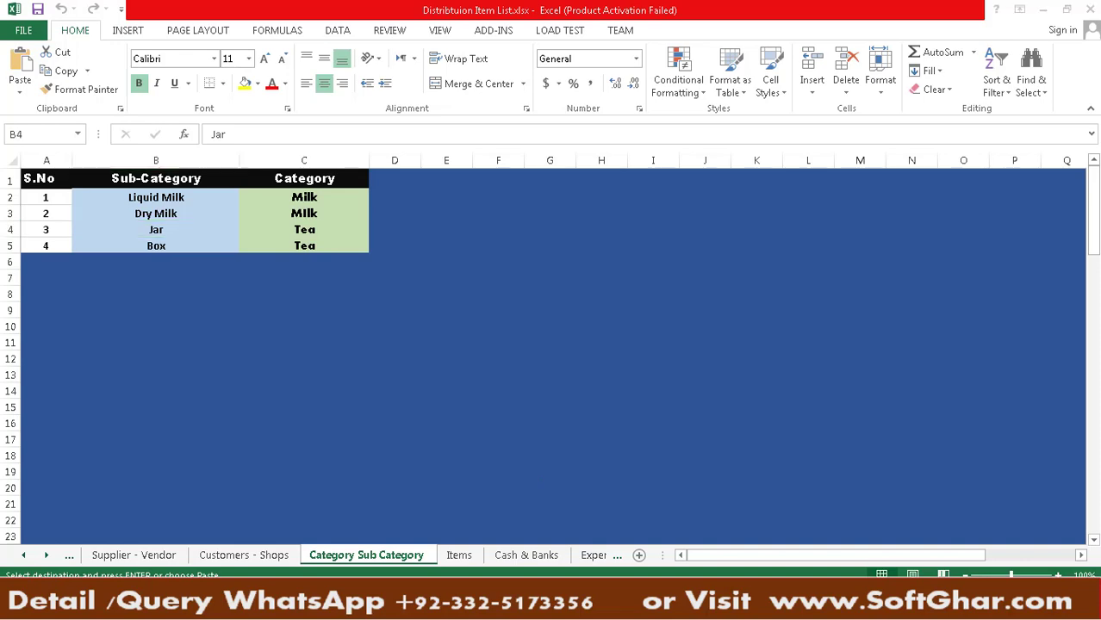
# Open the Category form in iPOS and save category 01 MILKS
pyautogui.hotkey('alt', 'Tab')
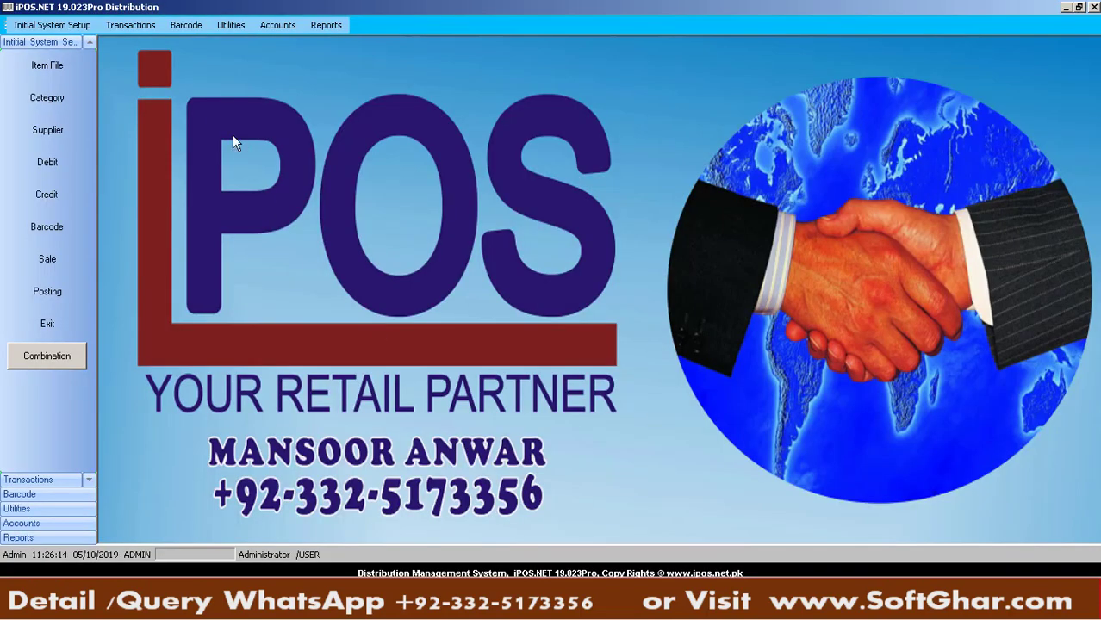
pyautogui.click(84, 24)
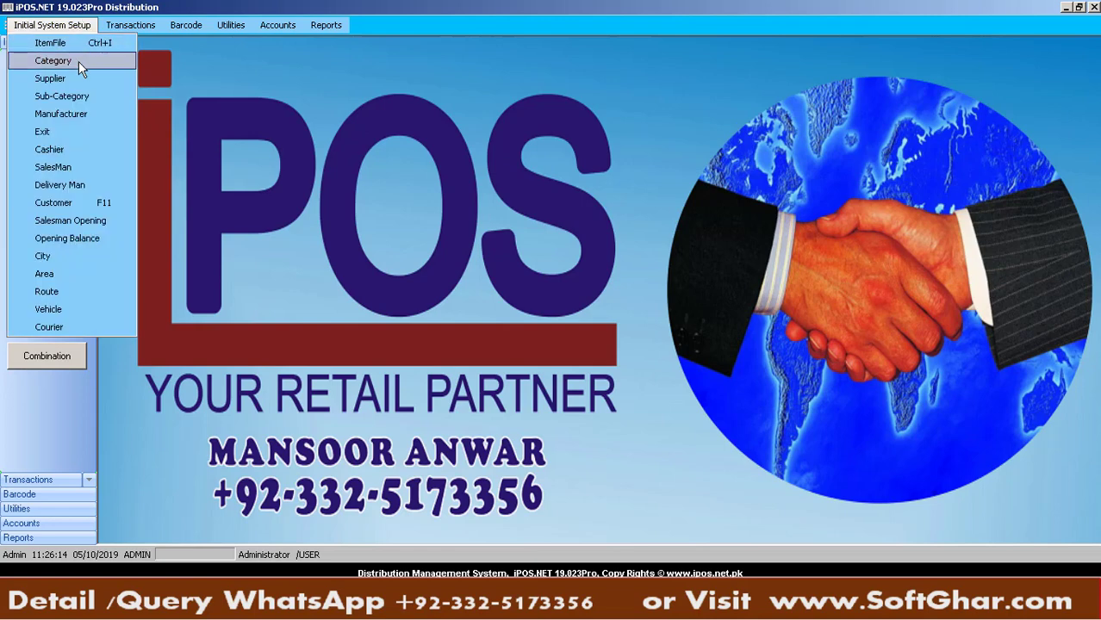
pyautogui.click(79, 61)
pyautogui.click(491, 179)
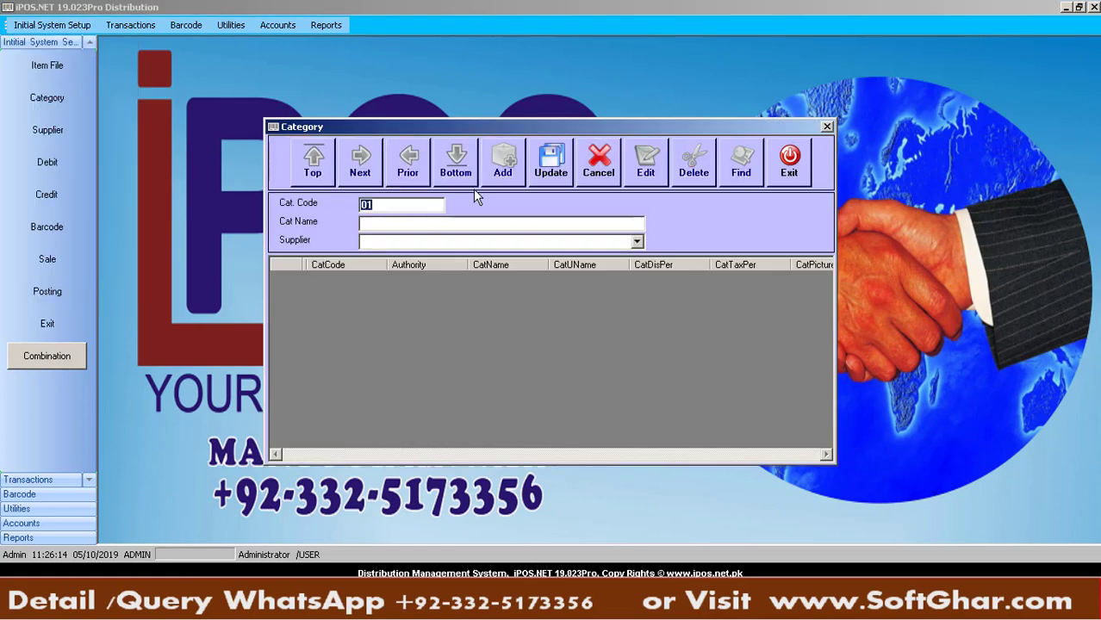
pyautogui.click(386, 221)
pyautogui.write('MILKS')
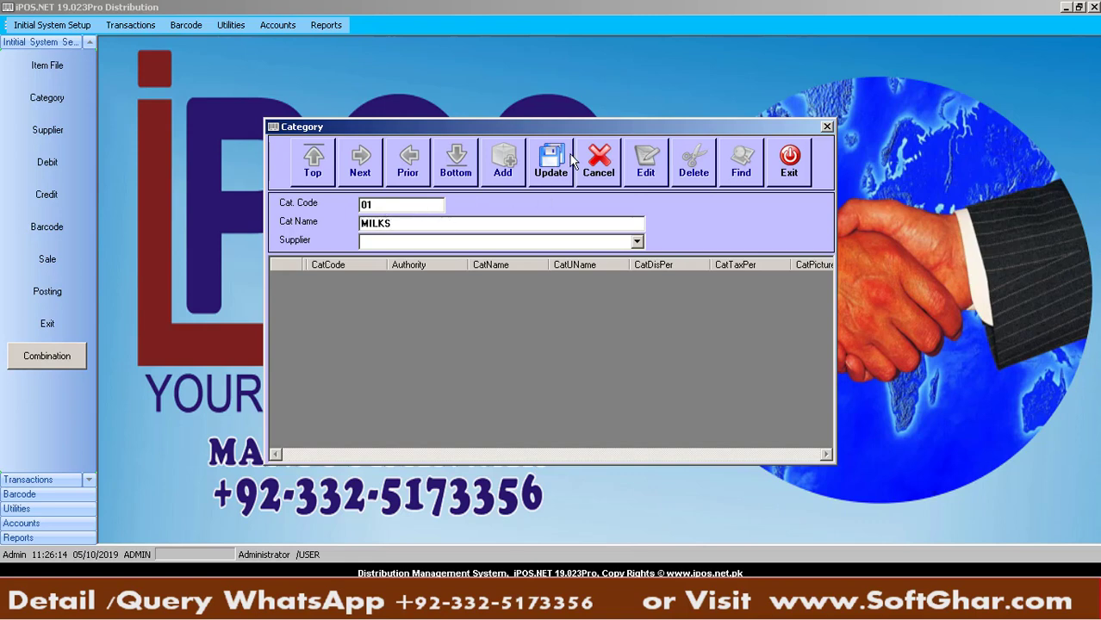
pyautogui.click(569, 162)
pyautogui.press('Return')
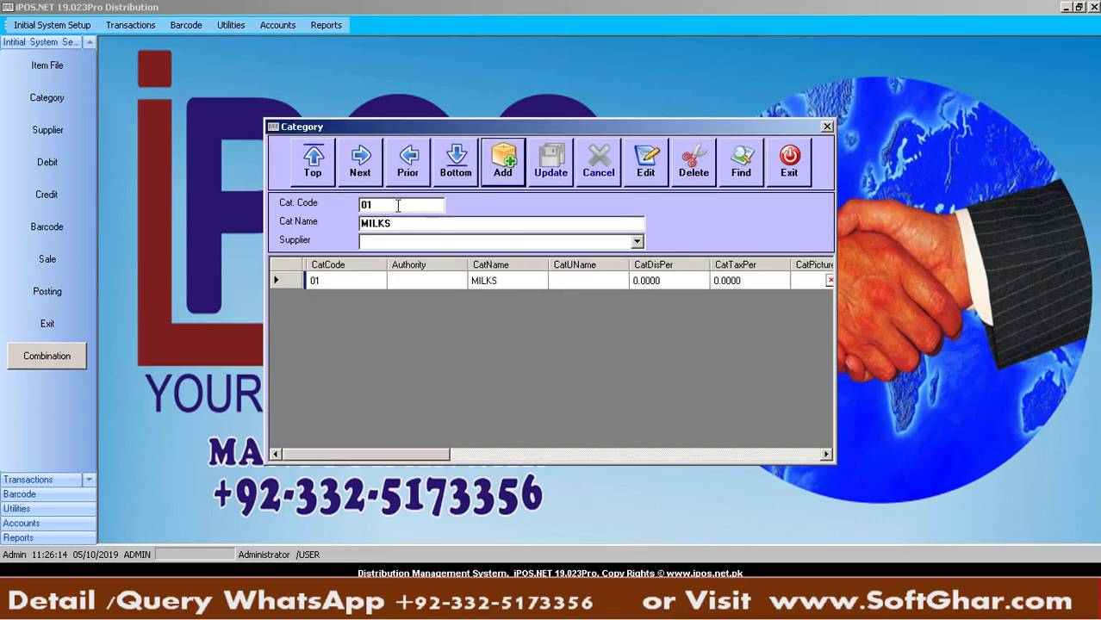
# Save category 02 TEA, then show the MILKS record
pyautogui.click(503, 162)
pyautogui.click(399, 228)
pyautogui.write('TEA')
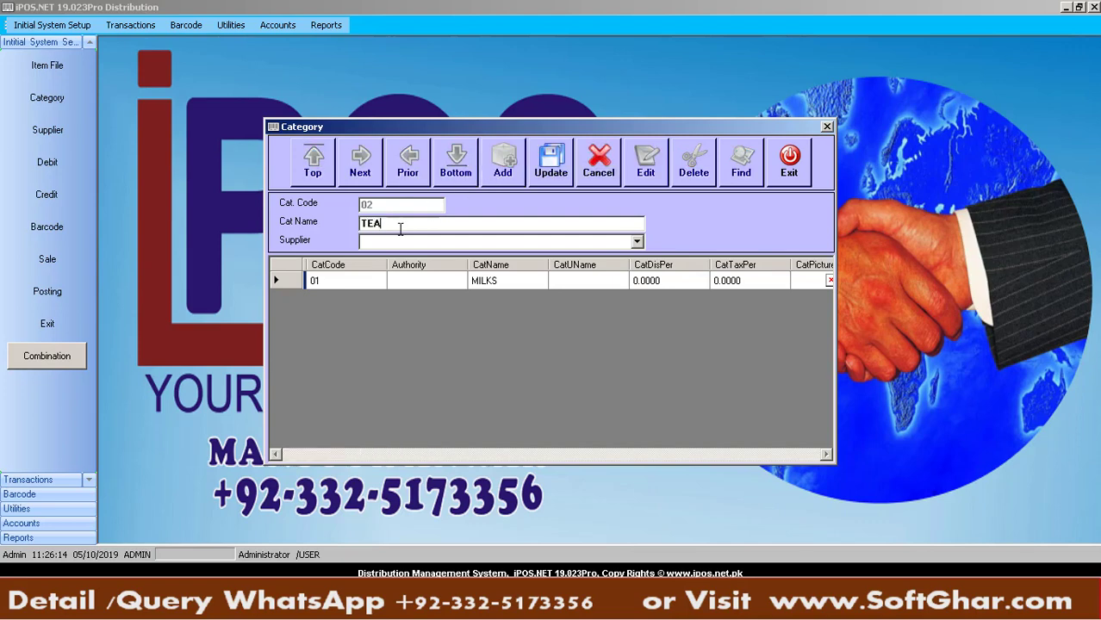
pyautogui.click(560, 177)
pyautogui.press('Return')
pyautogui.click(496, 296)
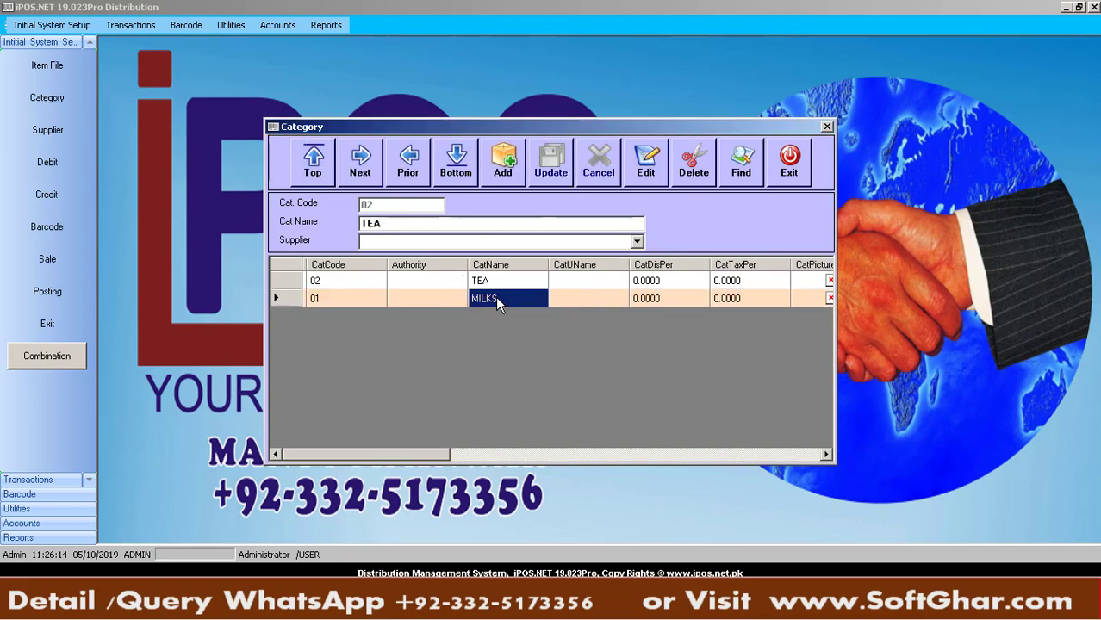
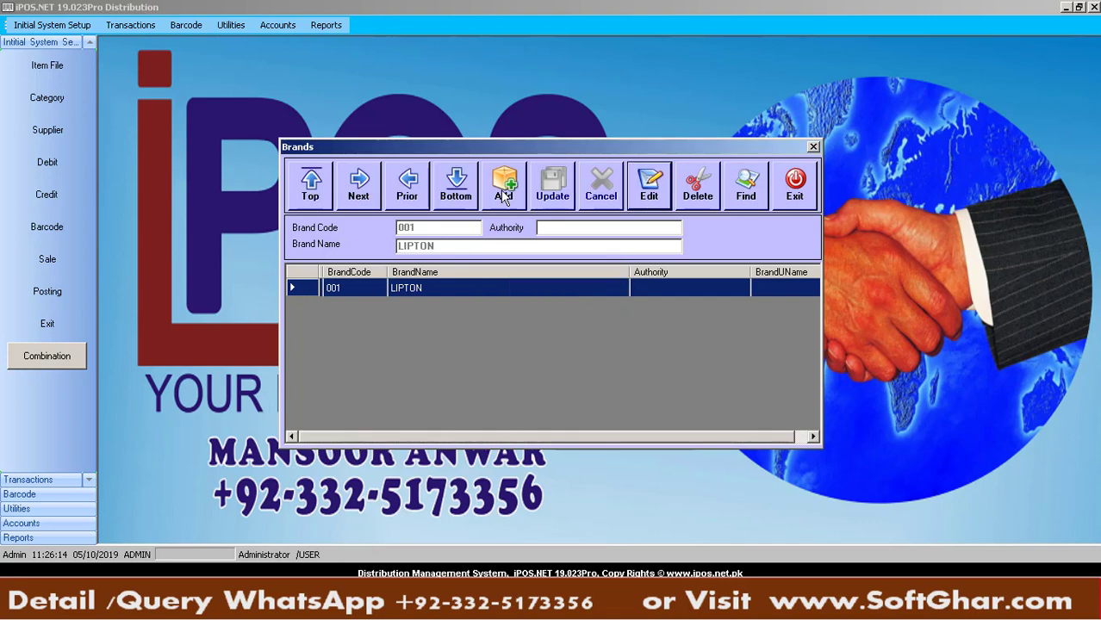
# Save NESTLE as brand 002, close the Brands list and bring up the Excel item list
pyautogui.click(502, 190)
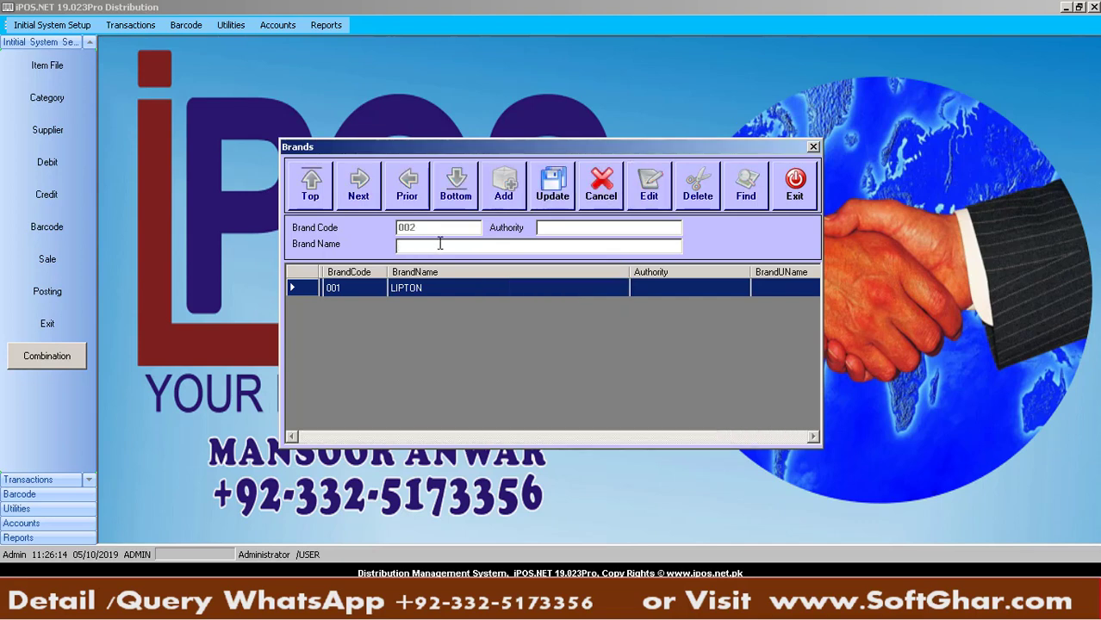
pyautogui.write('NESTLE')
pyautogui.click(552, 188)
pyautogui.press('Return')
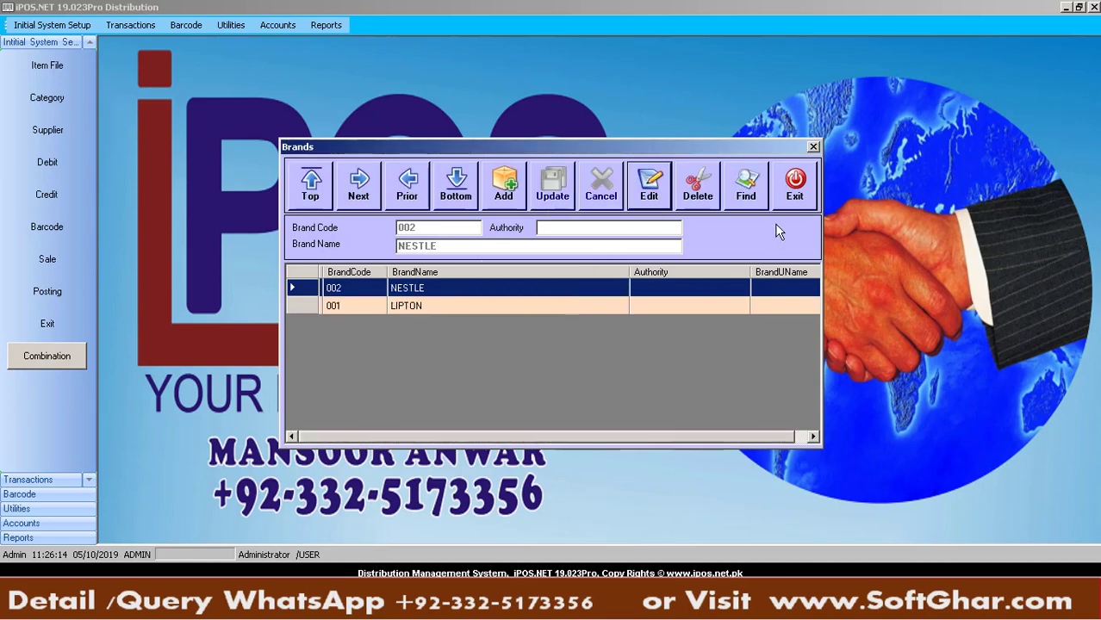
pyautogui.click(793, 186)
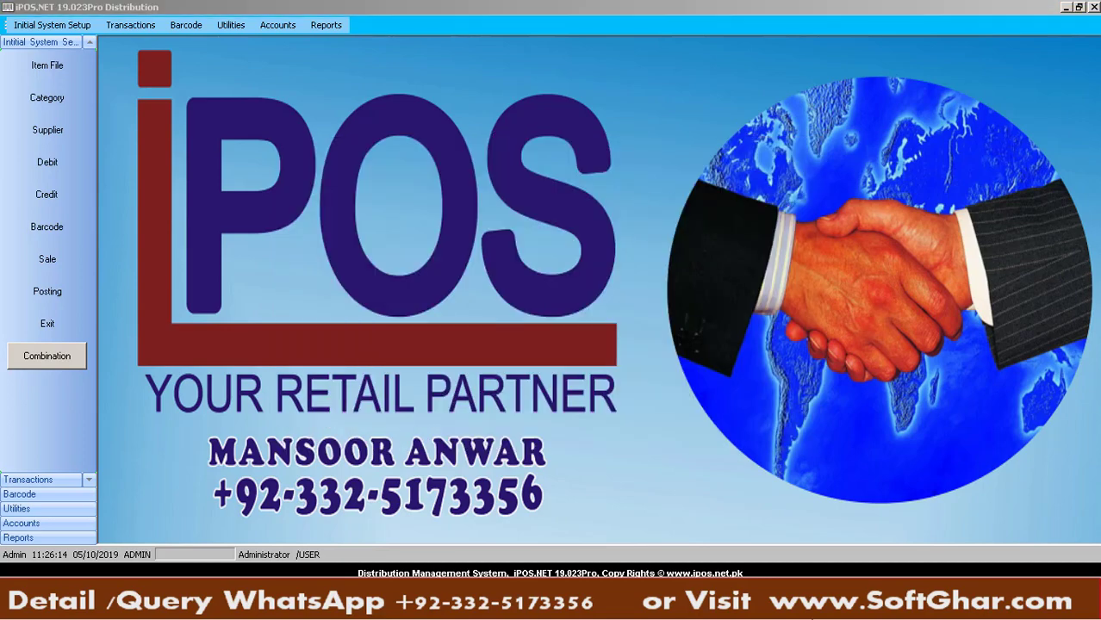
pyautogui.click(481, 616)
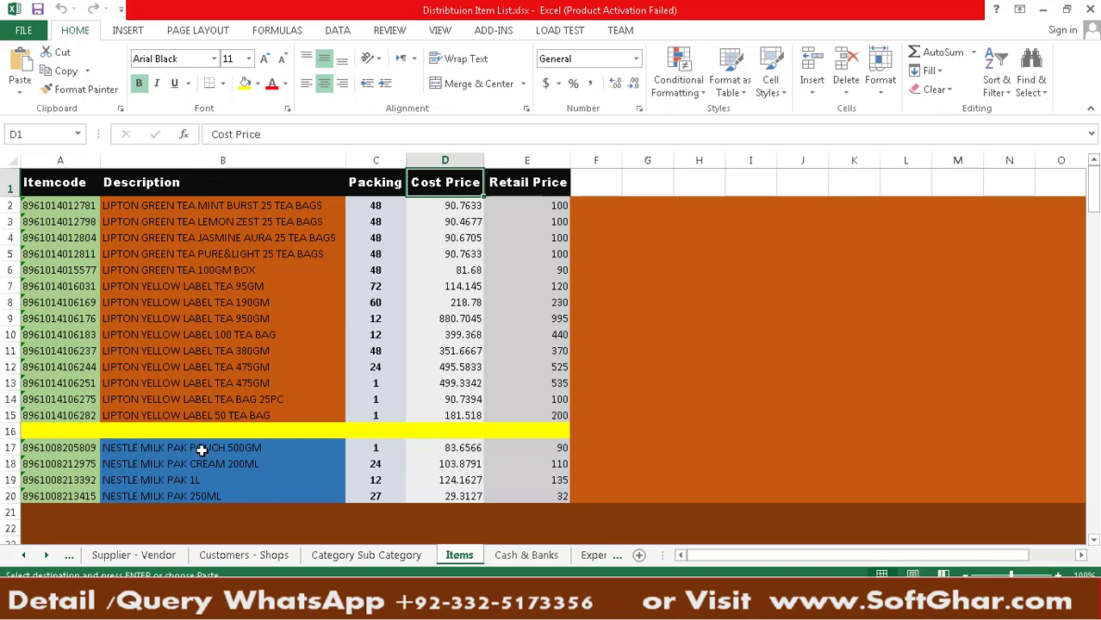
# Check the Lipton item codes in cells A3 and A2, then go back to iPOS
pyautogui.click(95, 222)
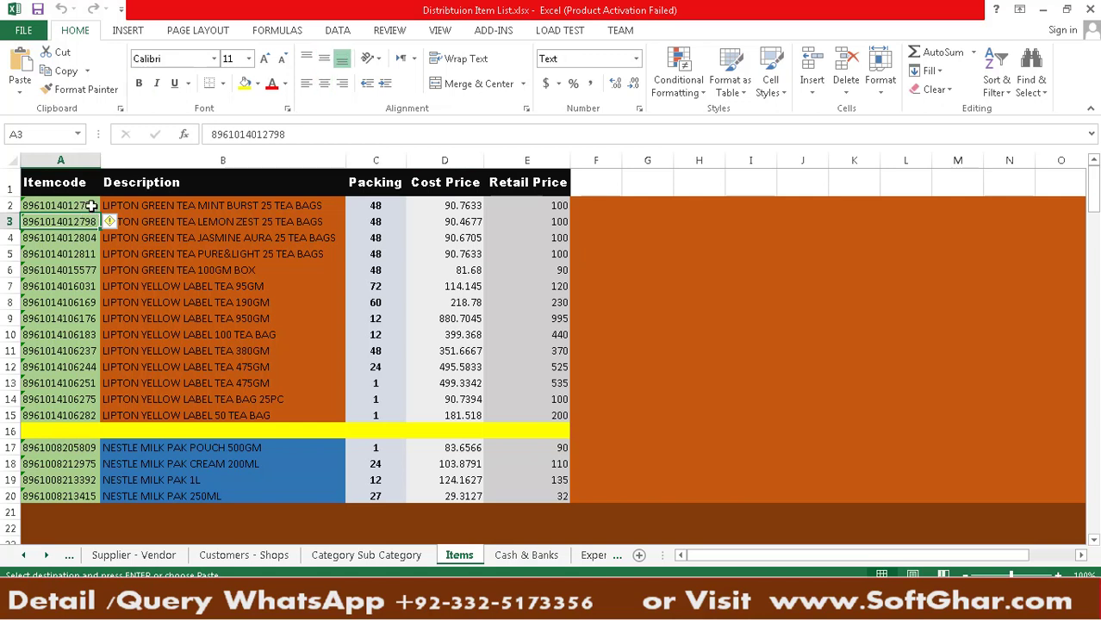
pyautogui.click(92, 205)
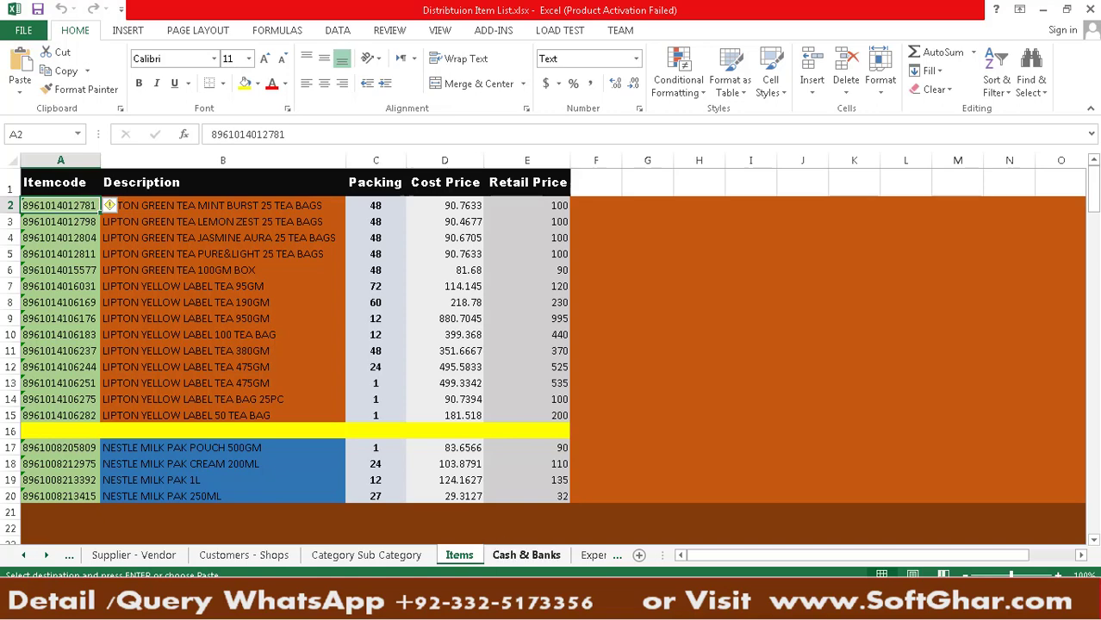
pyautogui.click(603, 602)
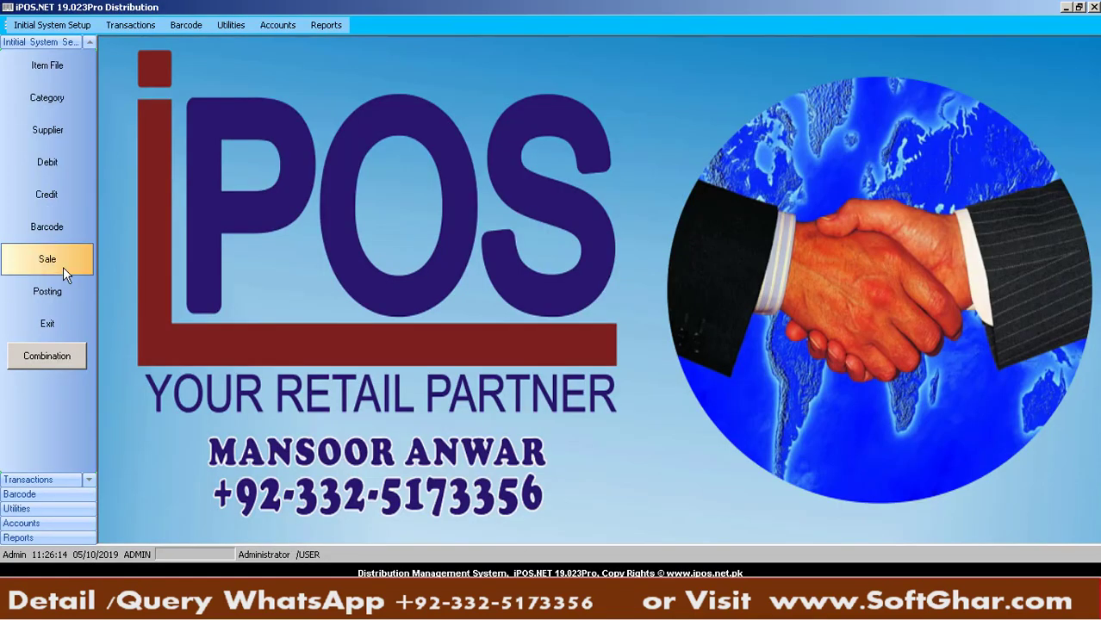
pyautogui.click(57, 25)
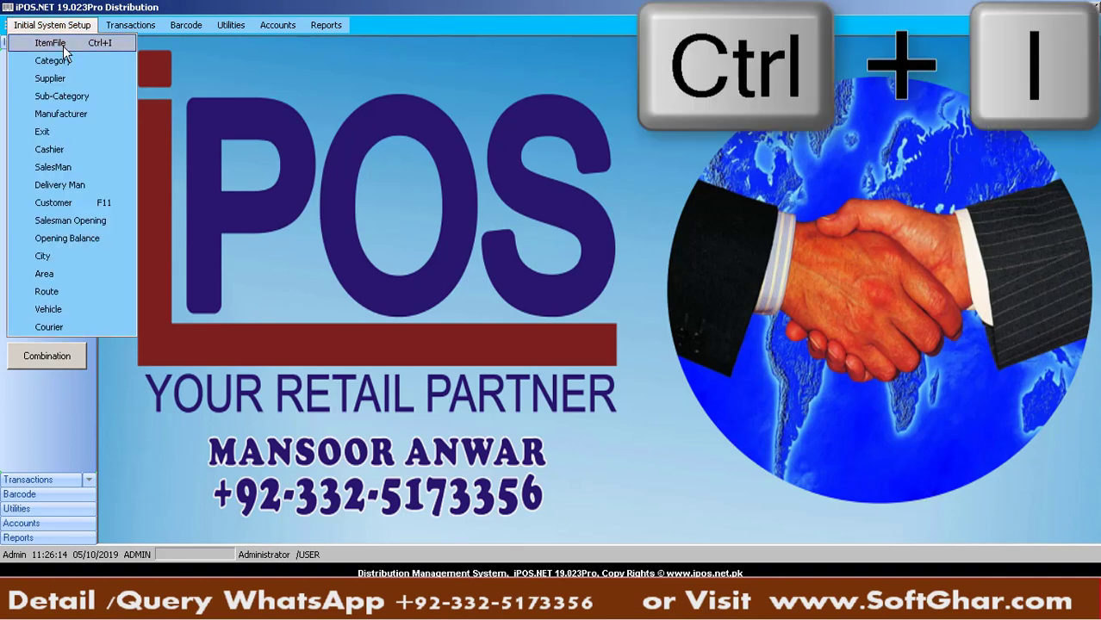
pyautogui.click(62, 51)
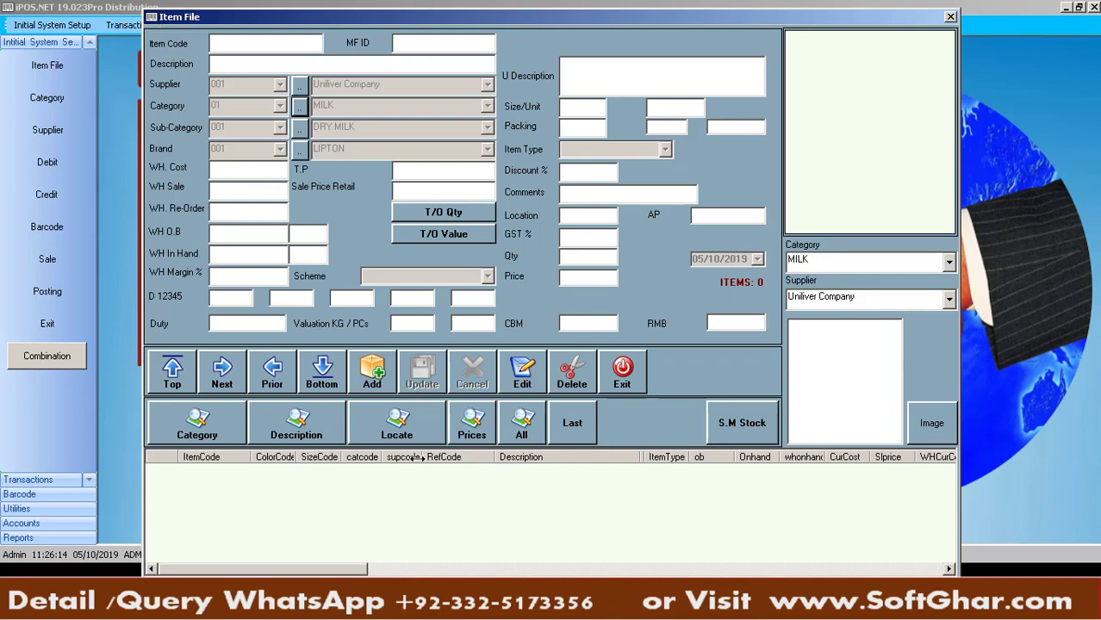
pyautogui.click(367, 375)
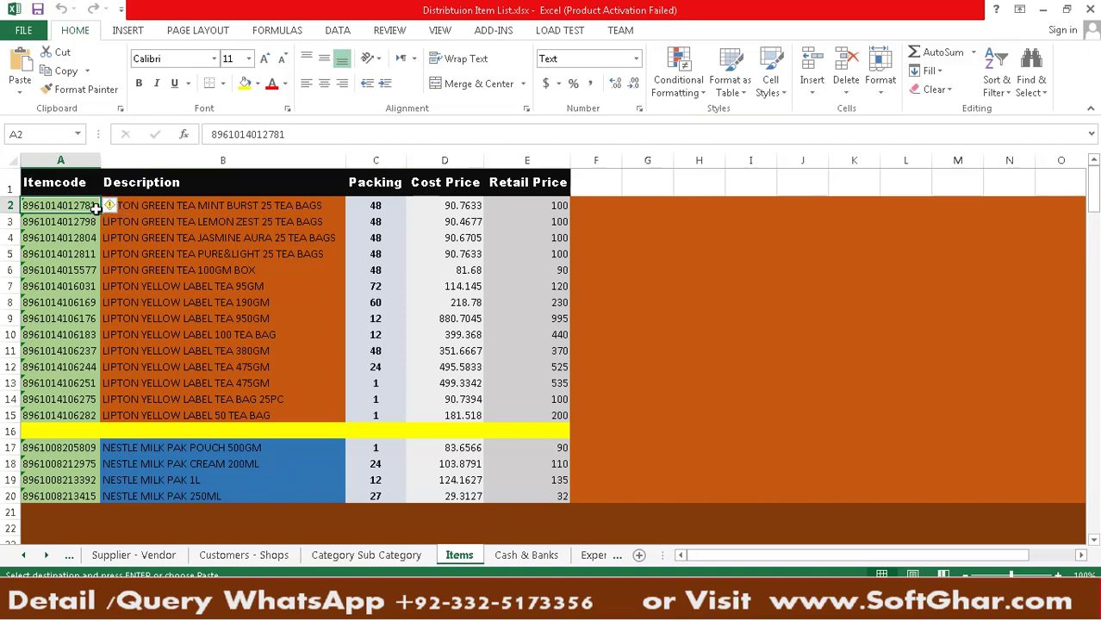
pyautogui.rightClick(89, 206)
pyautogui.click(129, 242)
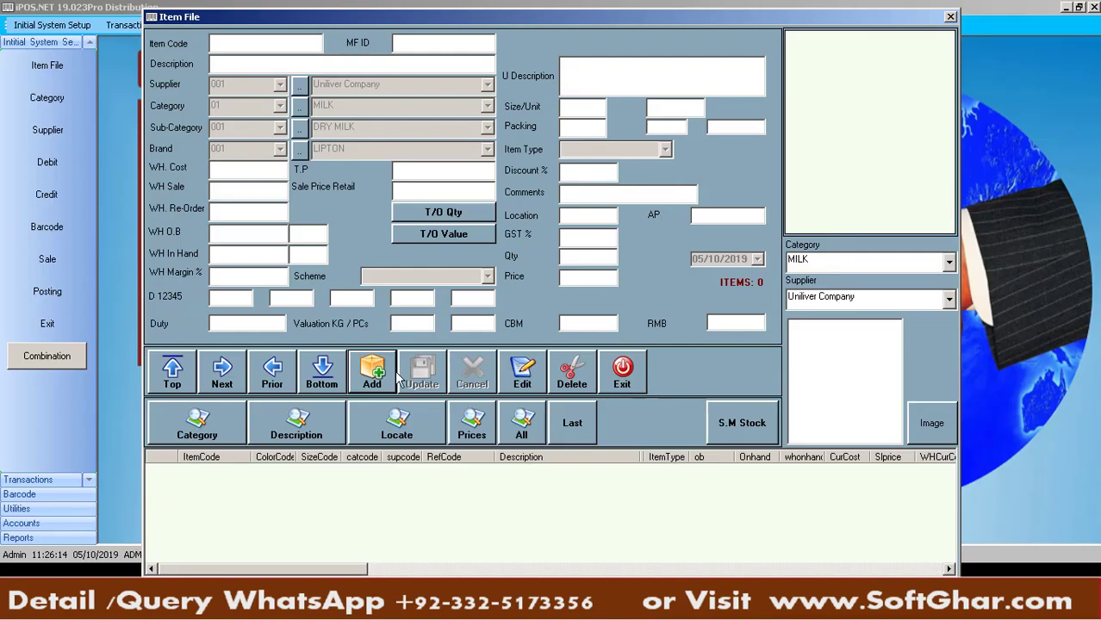
pyautogui.click(373, 373)
pyautogui.hotkey('ctrl', 'v')
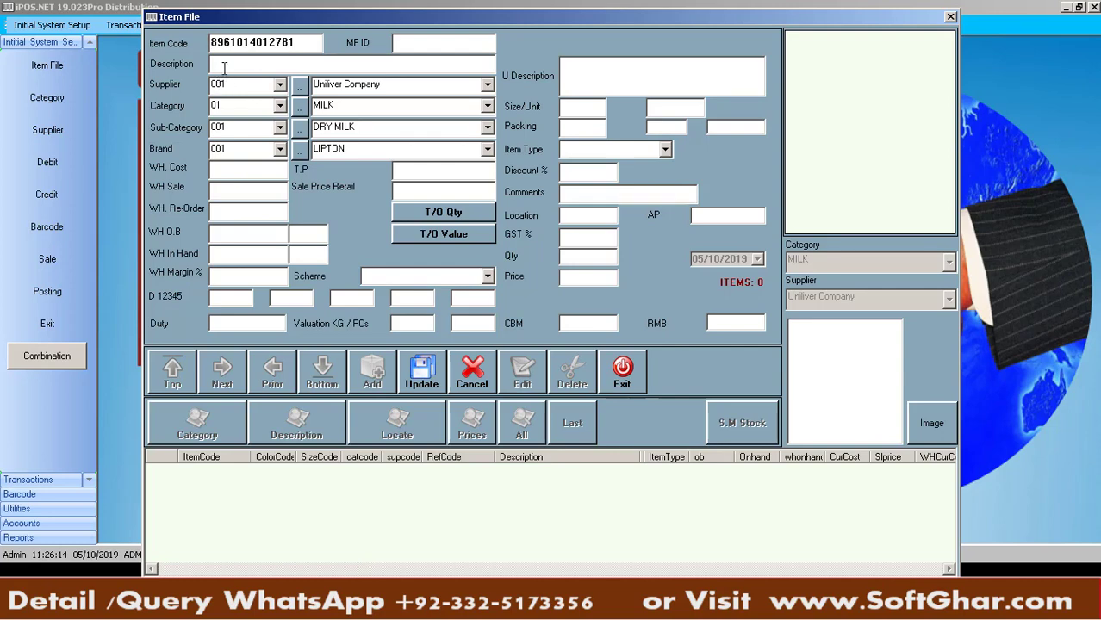
pyautogui.click(467, 45)
pyautogui.write('1001')
pyautogui.hotkey('alt', 'Tab')
pyautogui.click(200, 210)
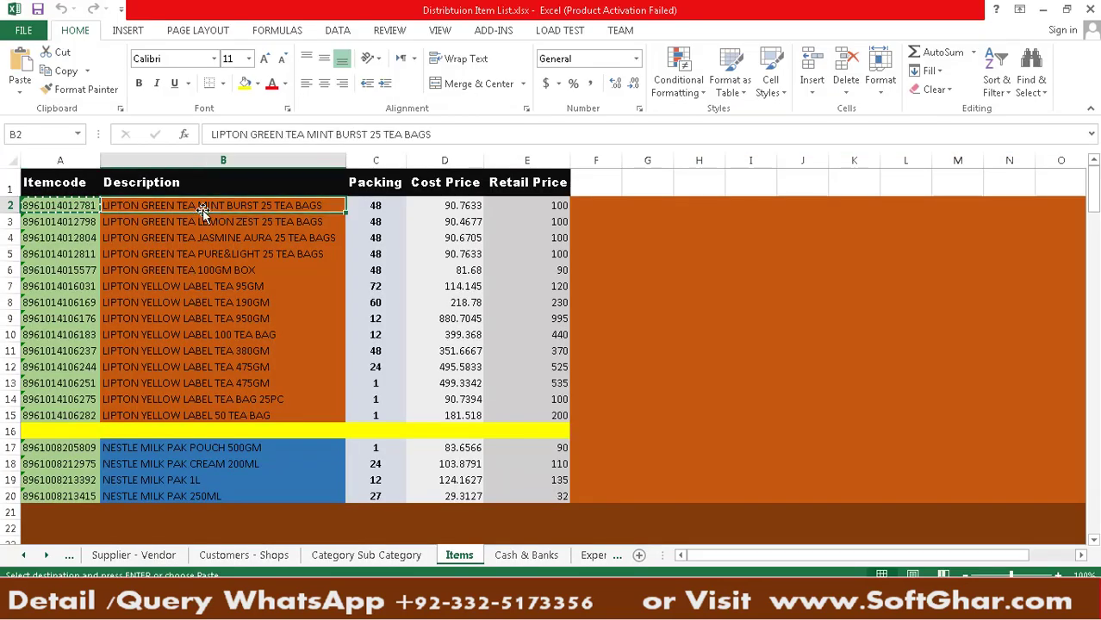
pyautogui.hotkey('ctrl', 'c')
pyautogui.hotkey('alt', 'Tab')
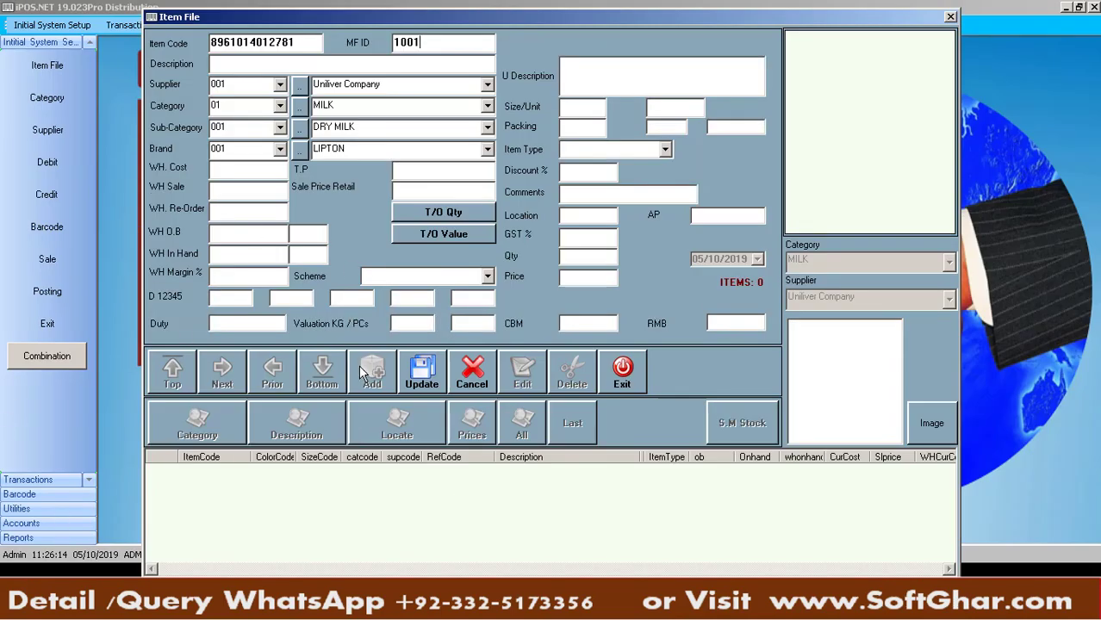
pyautogui.click(279, 85)
pyautogui.click(279, 55)
pyautogui.click(279, 55)
pyautogui.hotkey('ctrl', 'v')
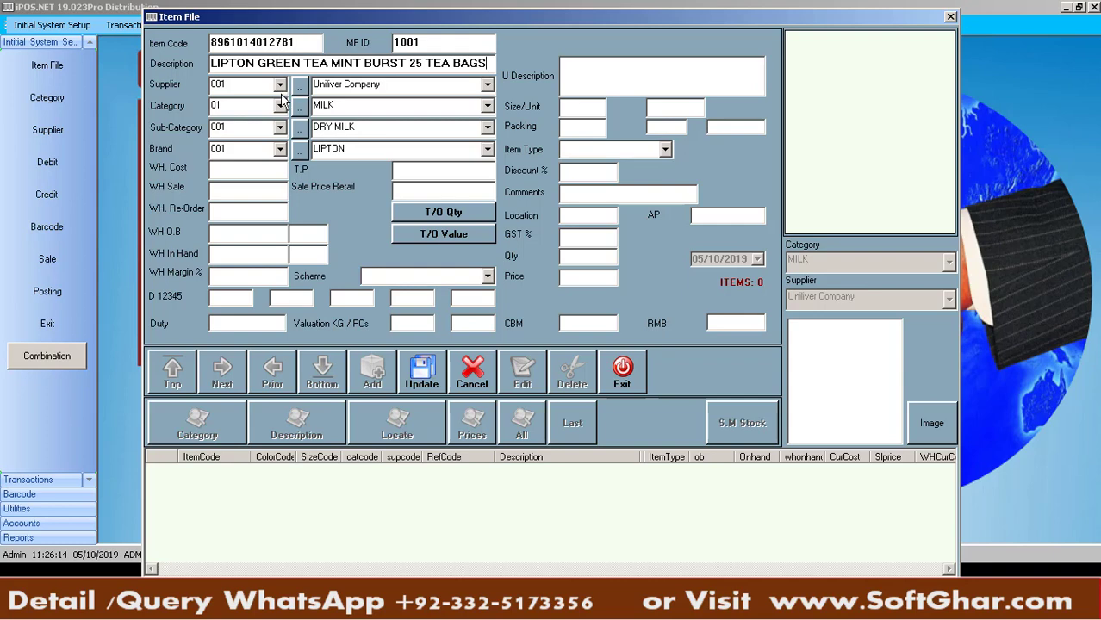
# Keep the supplier, set the category to TEA and leave the sub-category empty
pyautogui.click(280, 85)
pyautogui.click(280, 84)
pyautogui.click(281, 105)
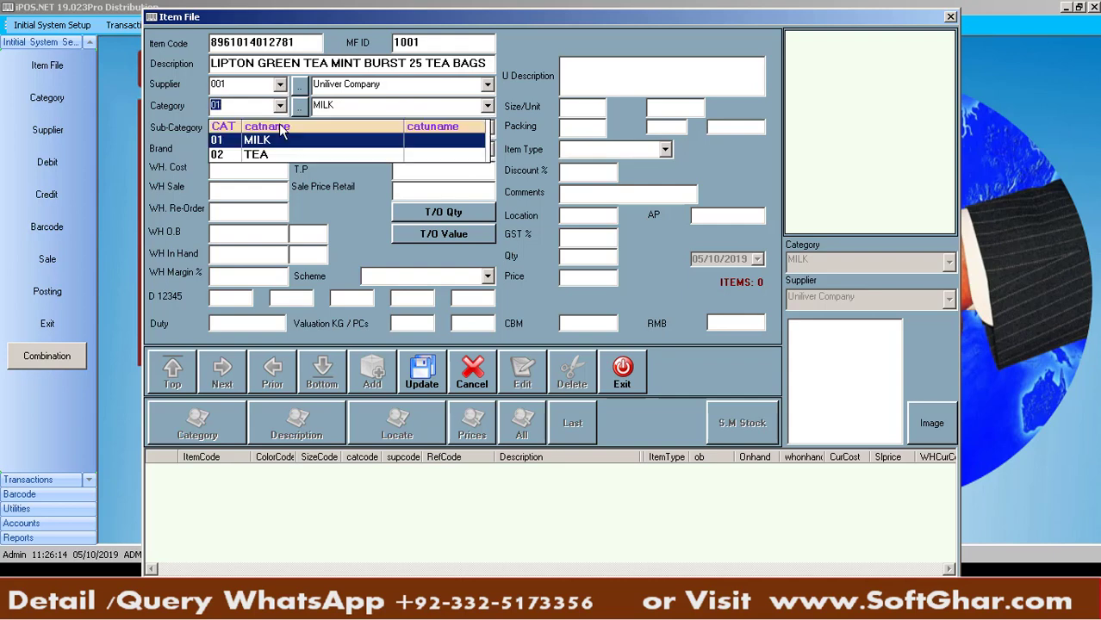
pyautogui.click(265, 156)
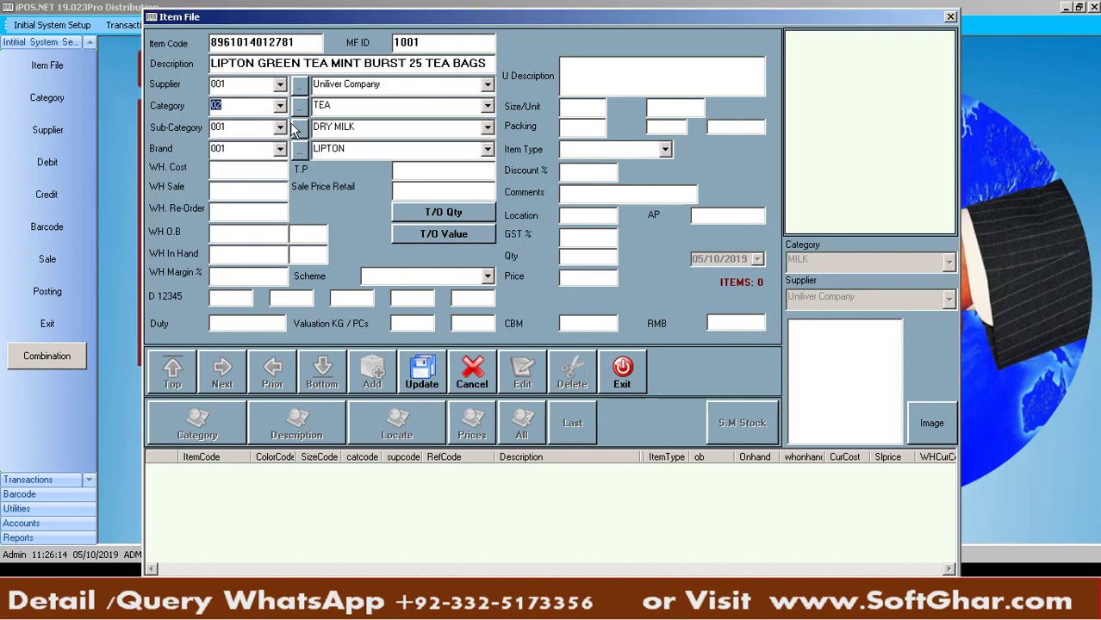
pyautogui.click(280, 128)
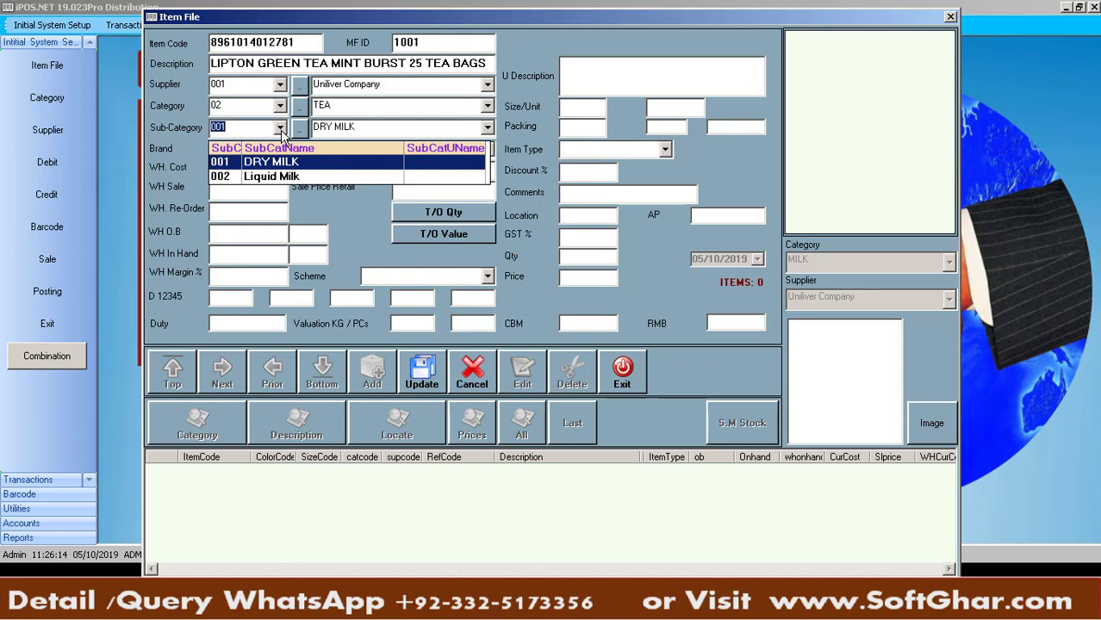
pyautogui.press('BackSpace')
pyautogui.click(181, 136)
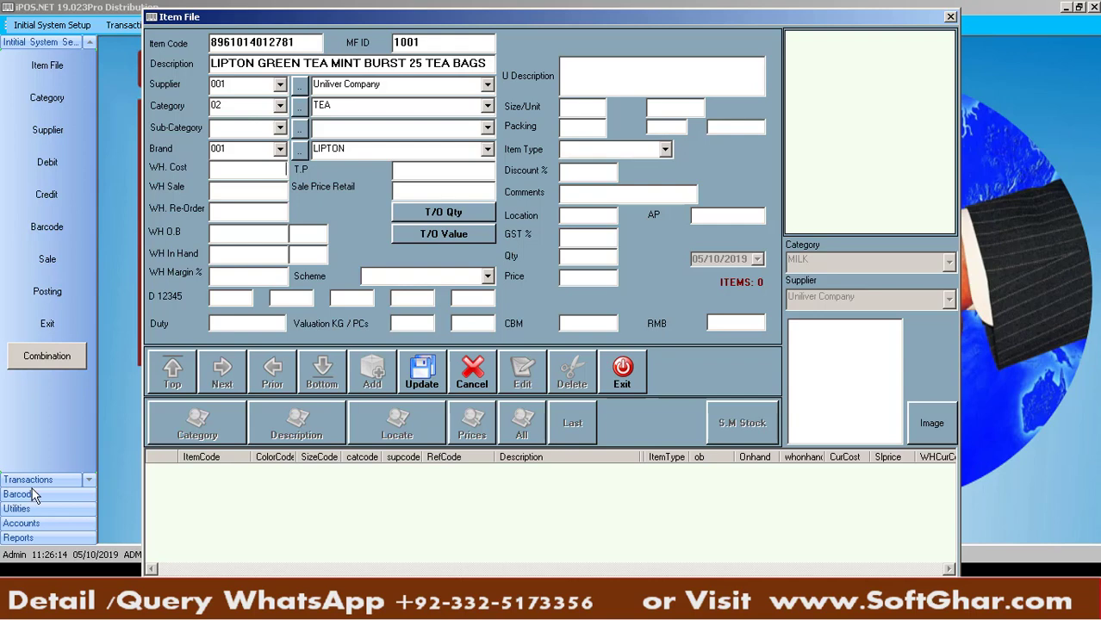
pyautogui.click(448, 600)
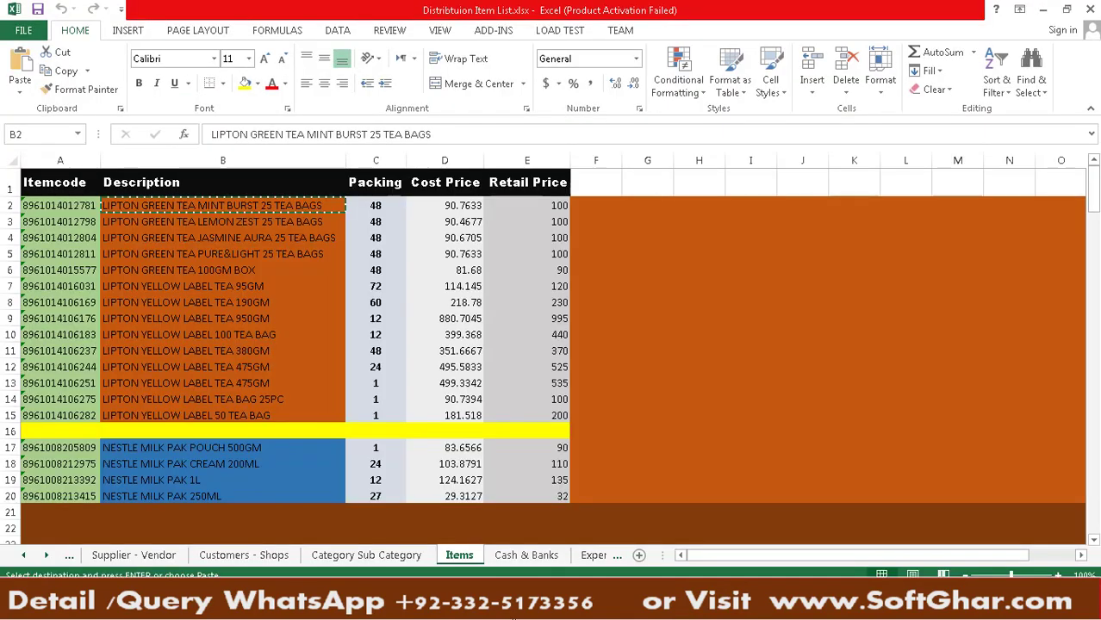
# Enter WH cost 85, WH sale 92, T.P 94 and retail price 100
pyautogui.click(510, 614)
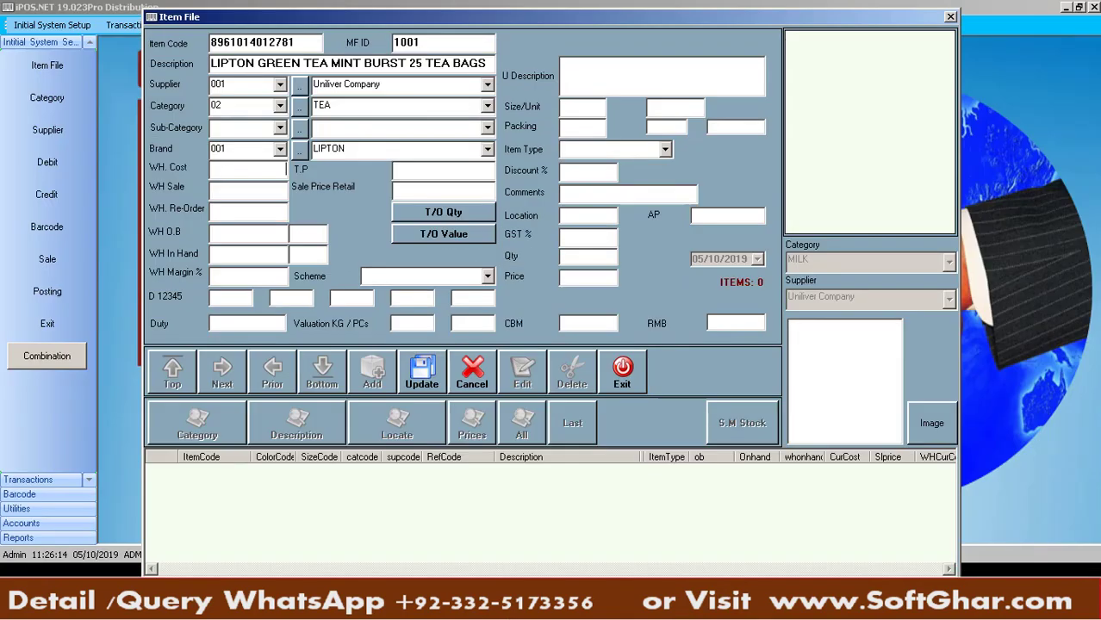
pyautogui.write('85')
pyautogui.write('92')
pyautogui.write('9')
pyautogui.write('4')
pyautogui.press('Return')
pyautogui.write('100')
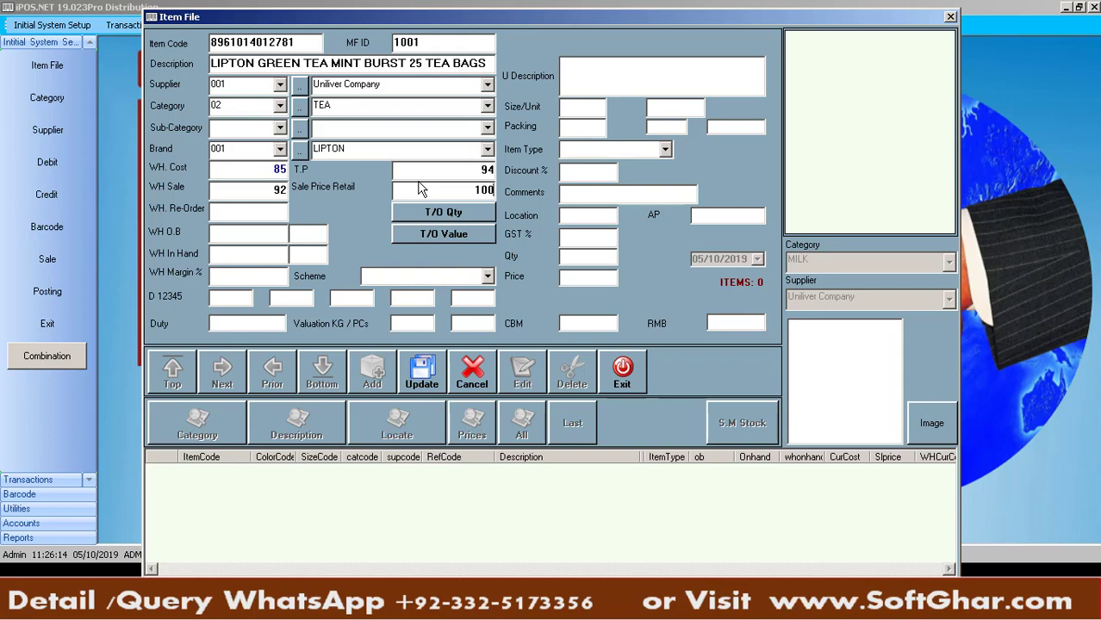
# Recheck the price values and set the item size to 100 GM
pyautogui.click(254, 170)
pyautogui.click(263, 192)
pyautogui.click(466, 173)
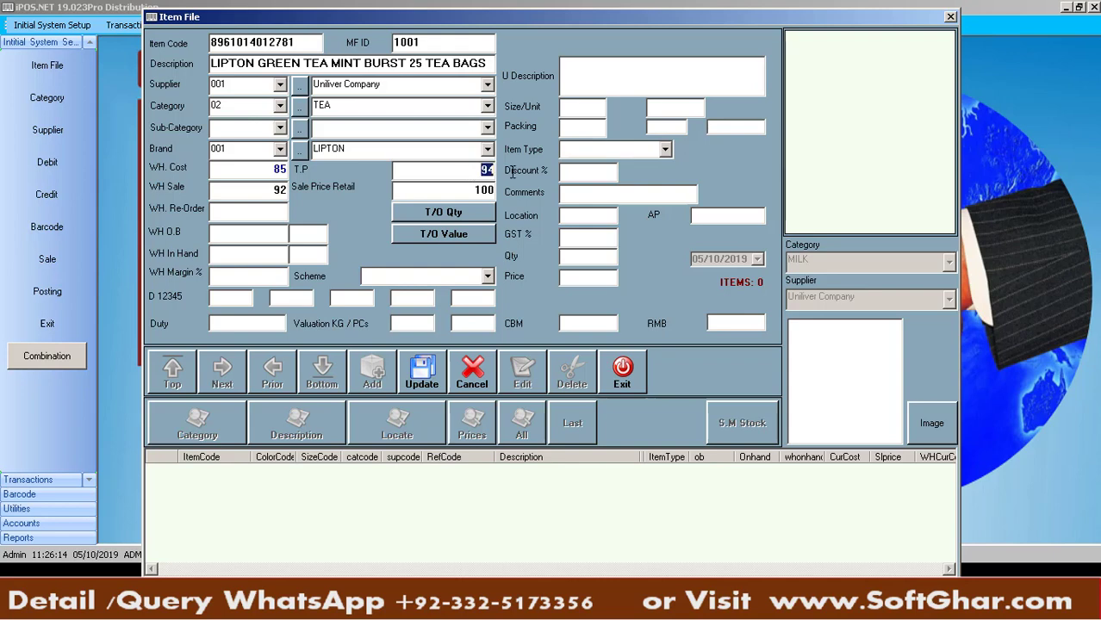
pyautogui.click(451, 189)
pyautogui.write('100')
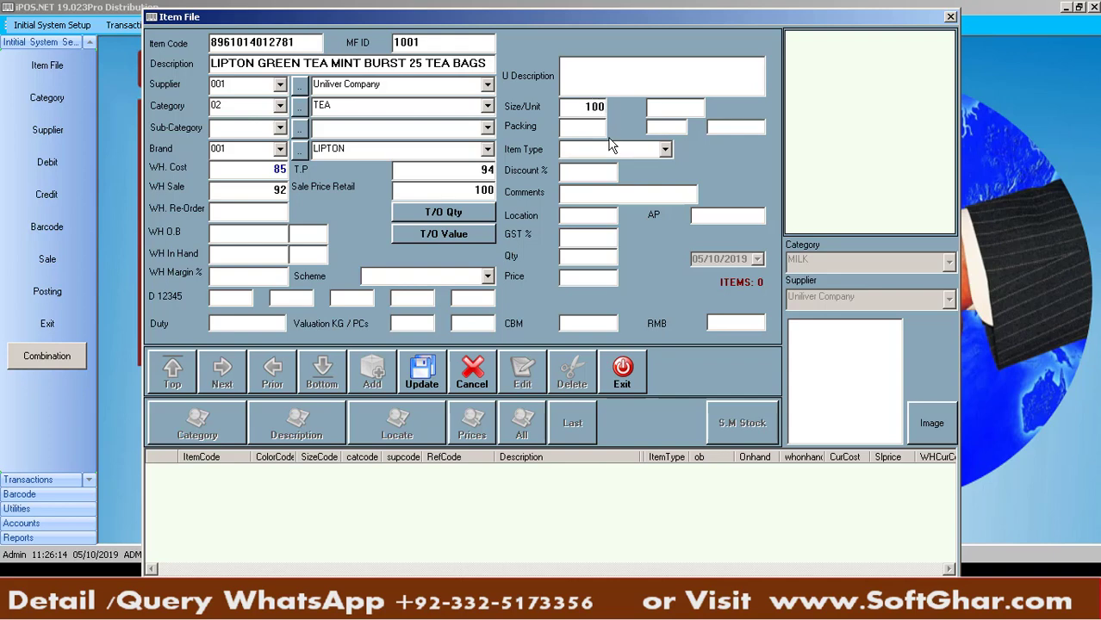
pyautogui.click(678, 103)
pyautogui.write('GM')
pyautogui.click(592, 128)
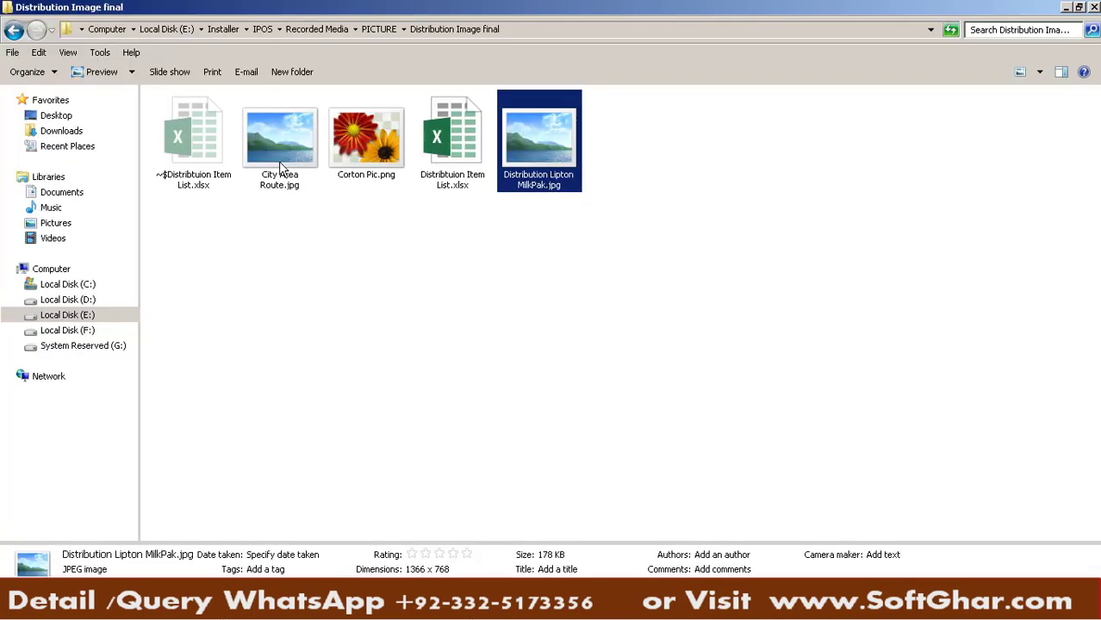
pyautogui.doubleClick(355, 156)
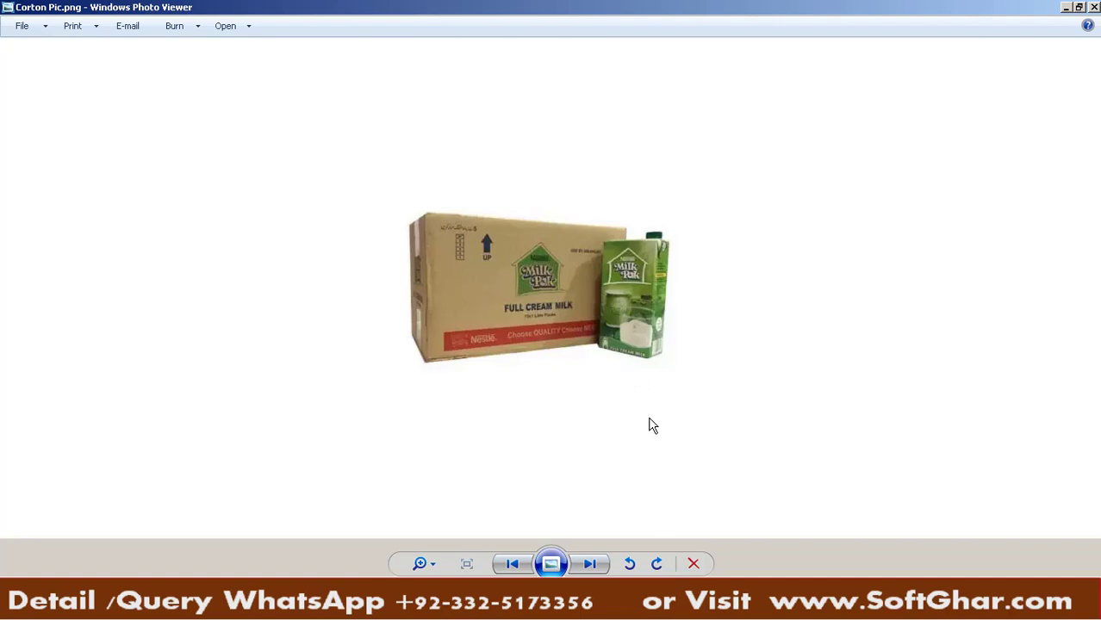
pyautogui.click(536, 605)
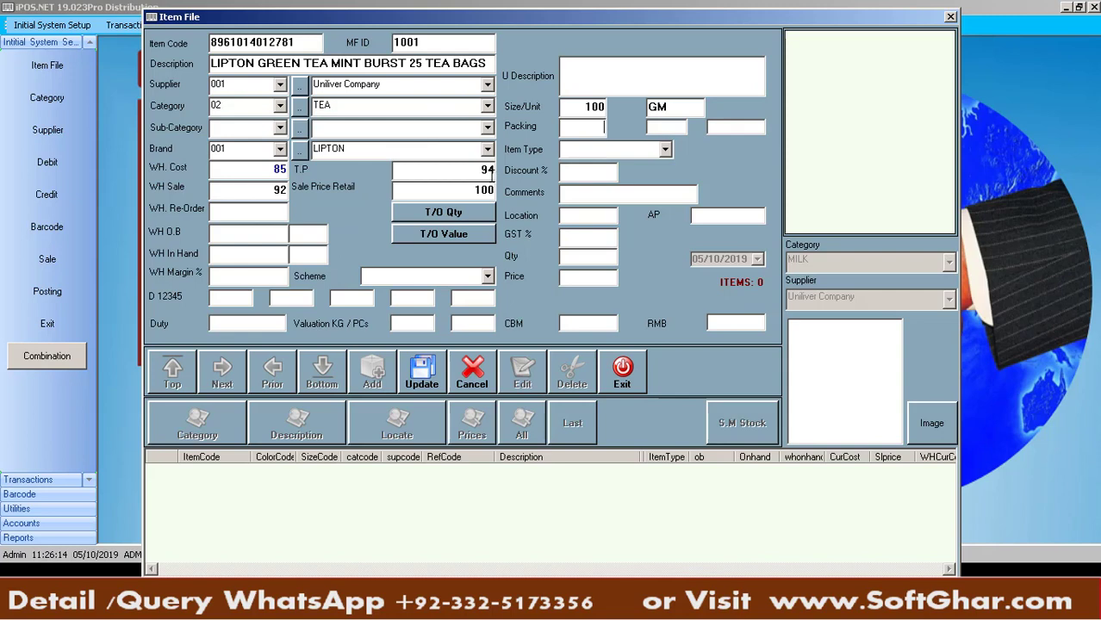
# Change the item's Packing value from 25 to 12
pyautogui.write('25')
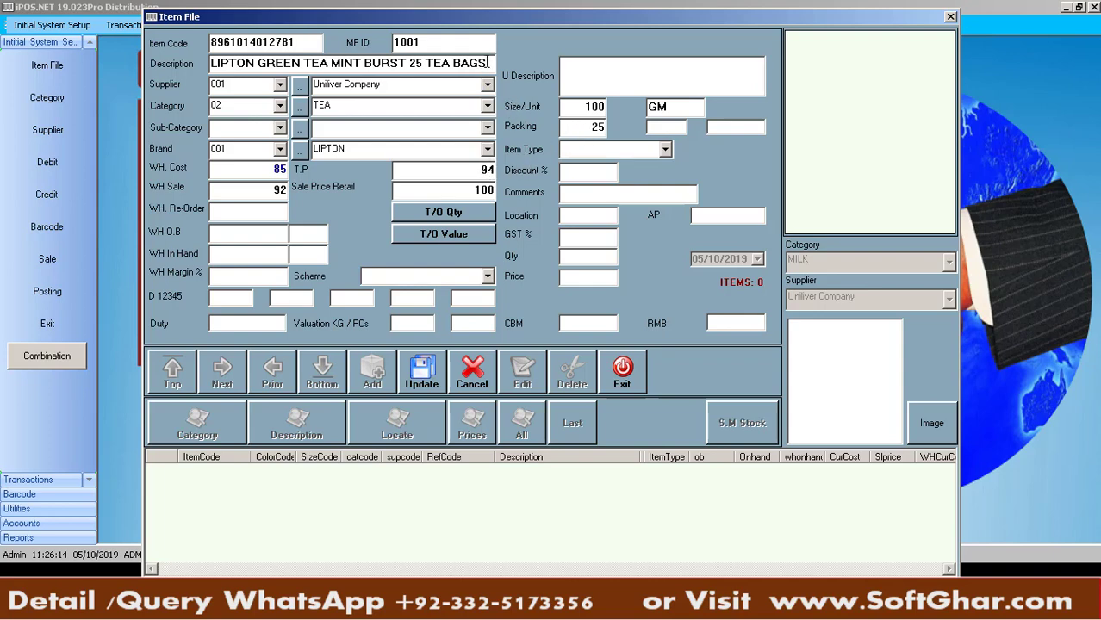
pyautogui.moveTo(489, 62); pyautogui.dragTo(207, 63)
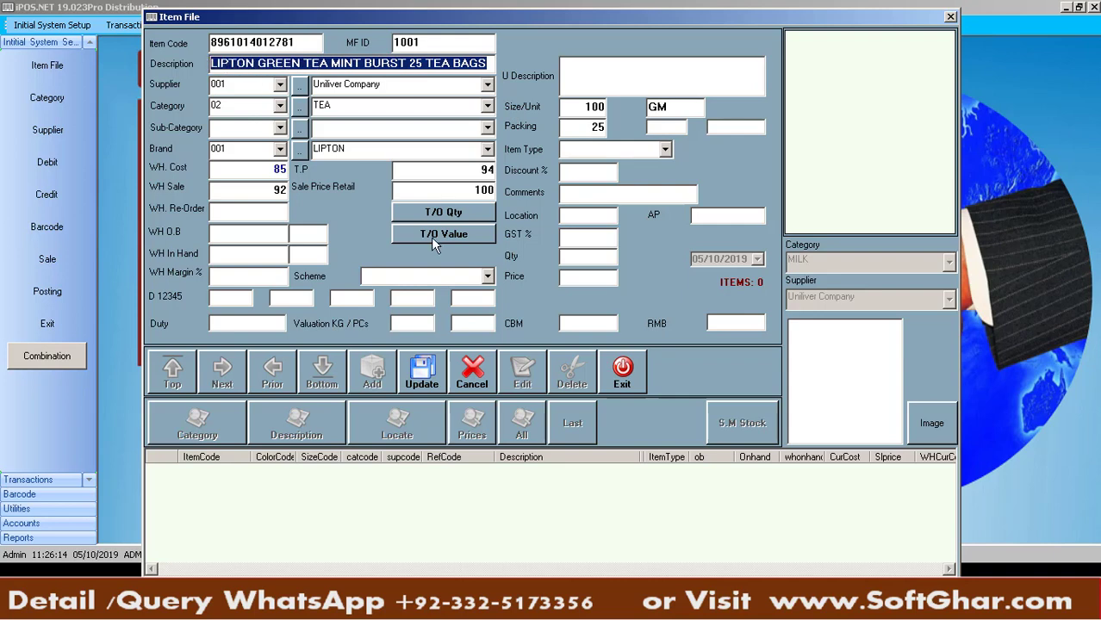
pyautogui.moveTo(574, 129); pyautogui.dragTo(630, 130)
pyautogui.write('12')
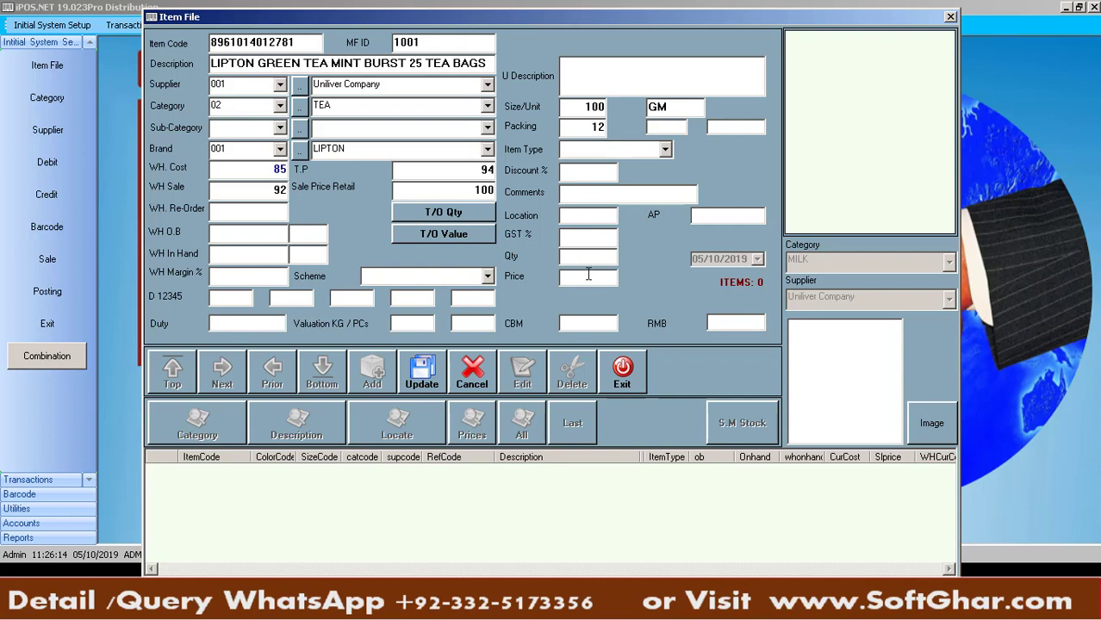
# Add a trade offer of quantity 12 with offer qty 2, running 05/10–05/12/2019, then close the window
pyautogui.click(457, 215)
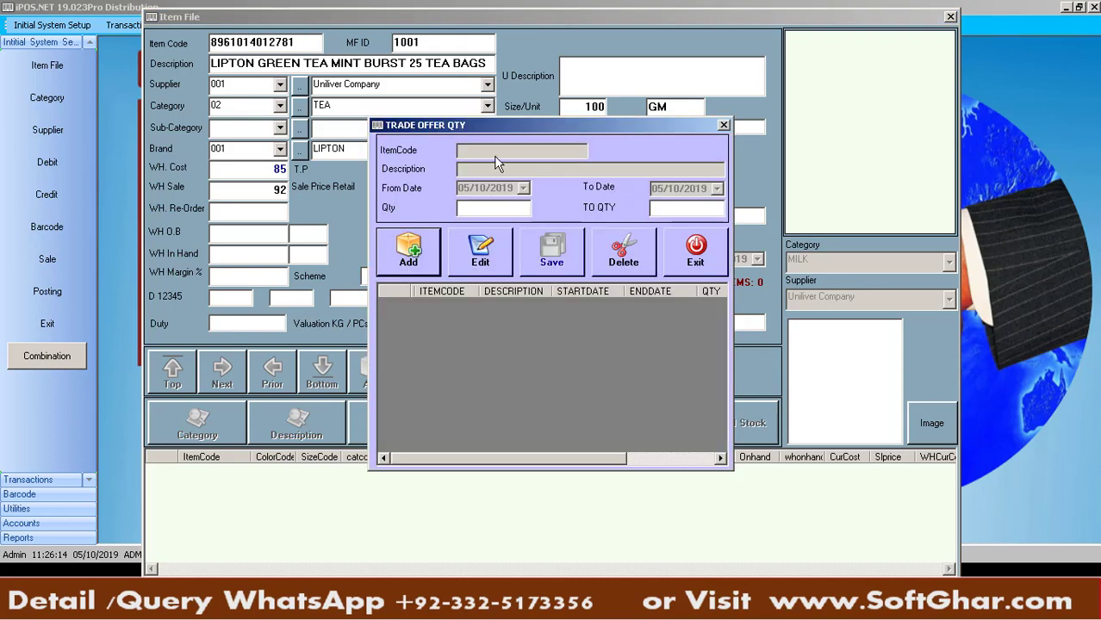
pyautogui.moveTo(515, 128); pyautogui.dragTo(662, 228)
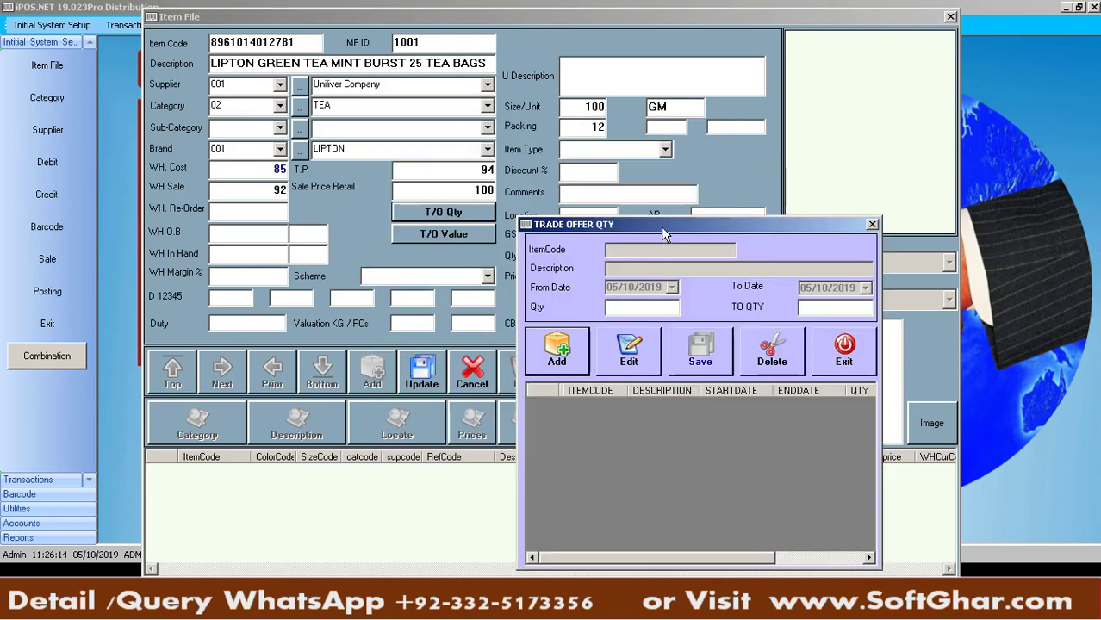
pyautogui.click(557, 353)
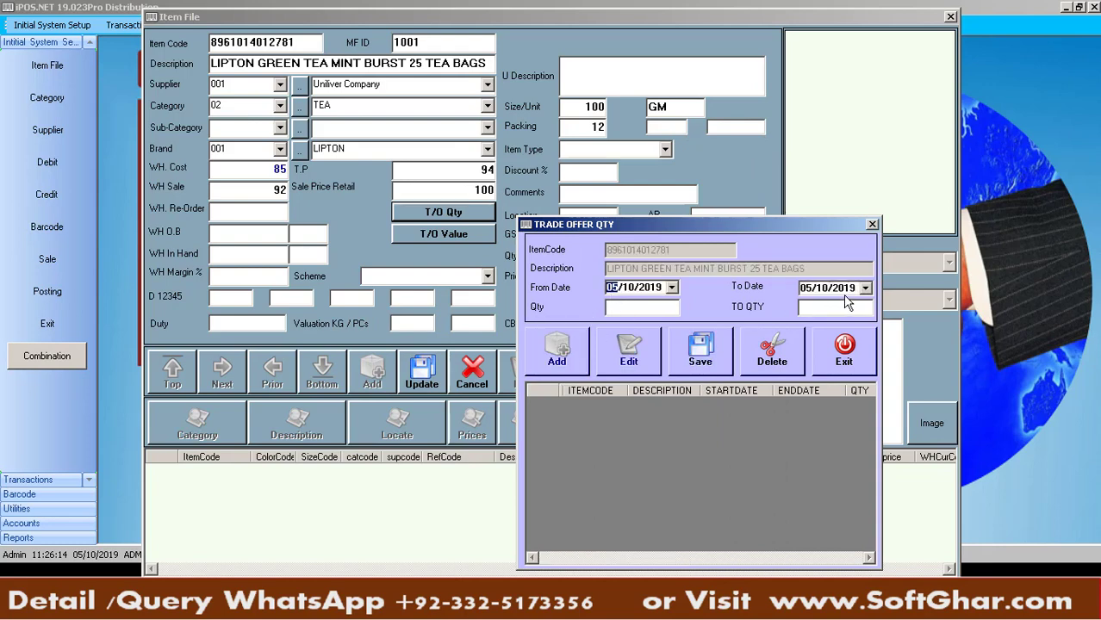
pyautogui.click(647, 308)
pyautogui.write('12')
pyautogui.write('2')
pyautogui.click(822, 289)
pyautogui.click(845, 358)
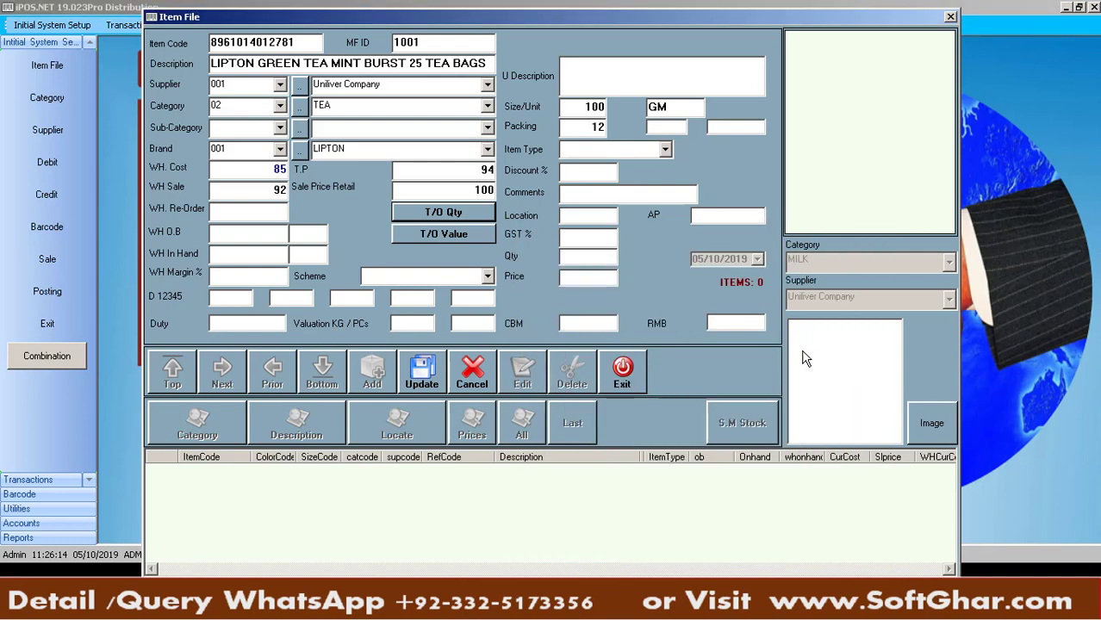
# Add a trade offer value of 50 on quantity 12 ending 05/11/2019, then close the window
pyautogui.click(478, 234)
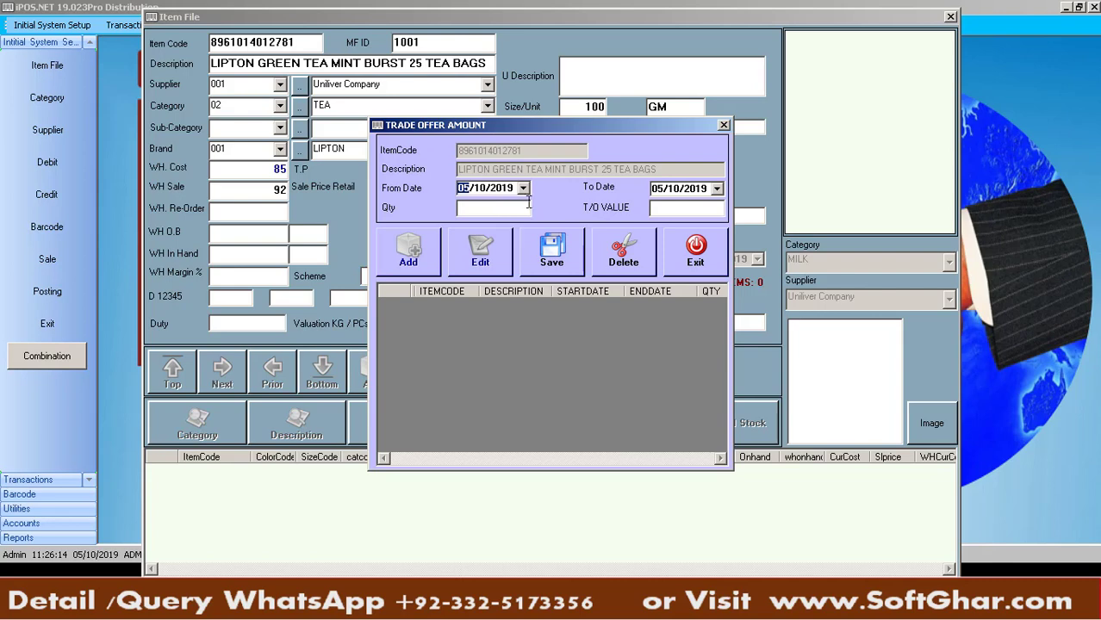
pyautogui.click(676, 193)
pyautogui.click(492, 209)
pyautogui.write('12')
pyautogui.click(694, 207)
pyautogui.write('50')
pyautogui.moveTo(618, 124); pyautogui.dragTo(687, 216)
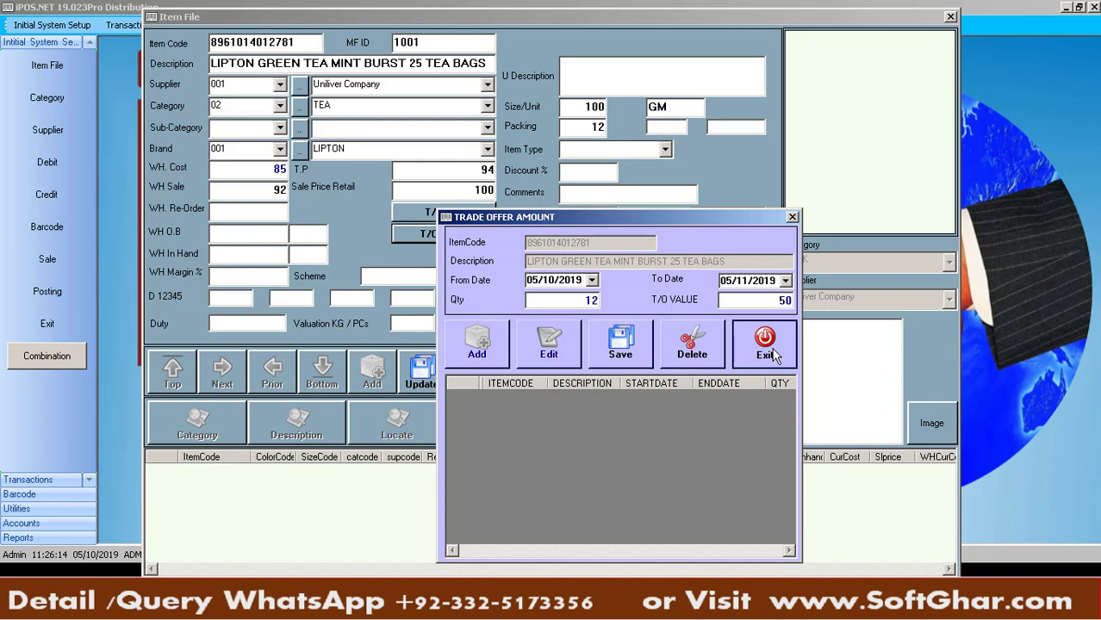
pyautogui.click(766, 343)
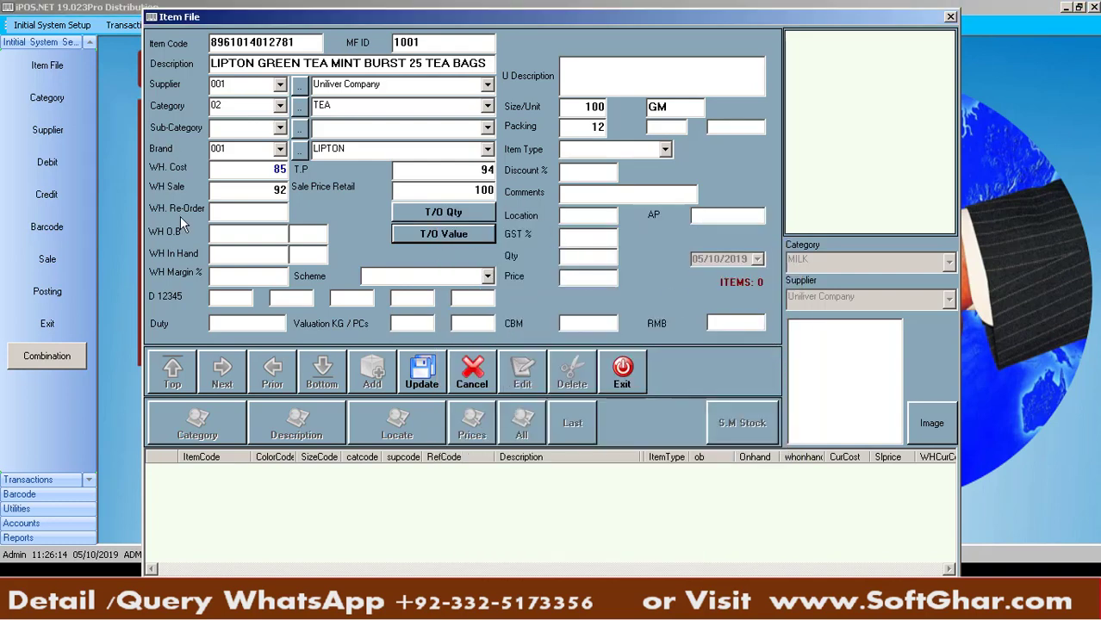
pyautogui.click(269, 214)
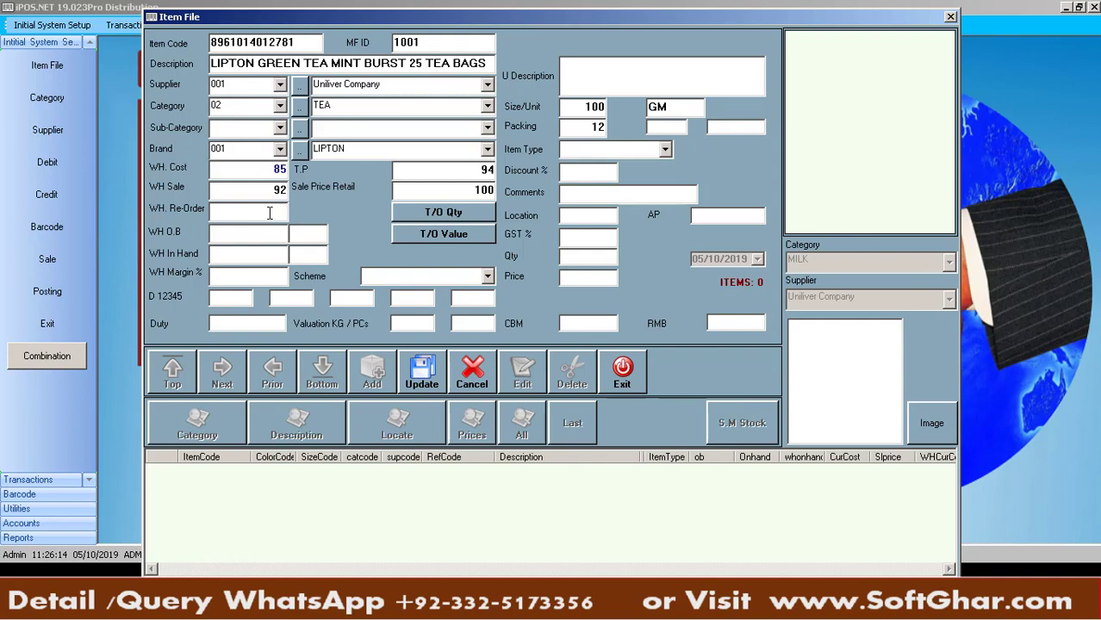
# Enter 144 as the item's WH re-order level
pyautogui.write('144')
pyautogui.moveTo(260, 213); pyautogui.dragTo(290, 214)
# Enter 2, 3, 4, 5 and 6 in the five D 12345 boxes
pyautogui.click(229, 299)
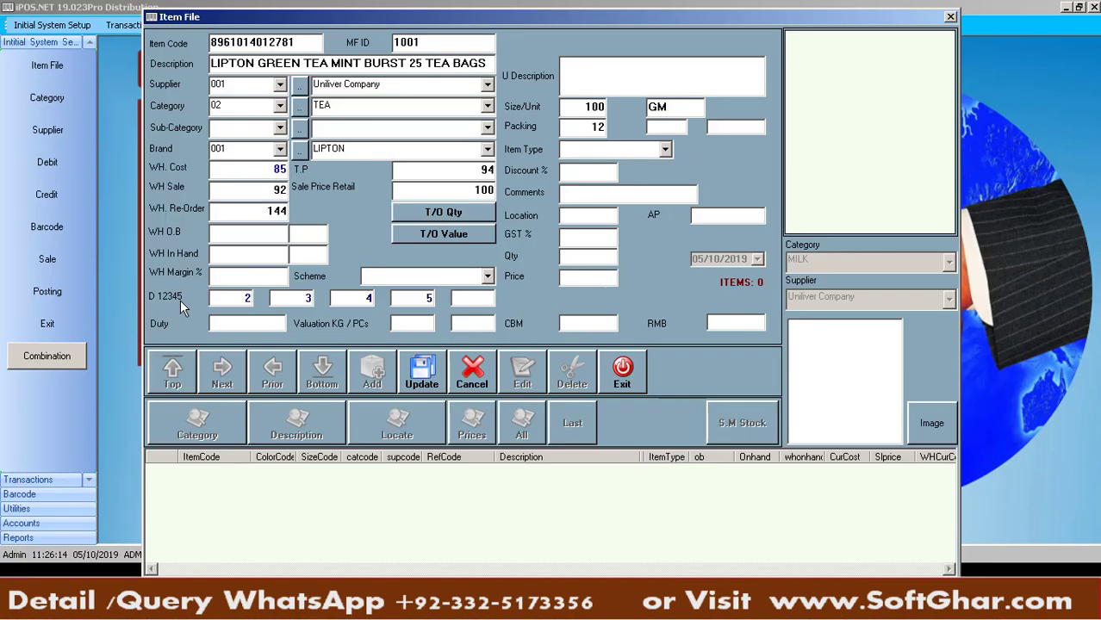
pyautogui.write('6')
# Save the Lipton Mint Burst tea item, start a blank item record, and return to Excel
pyautogui.click(424, 385)
pyautogui.click(586, 342)
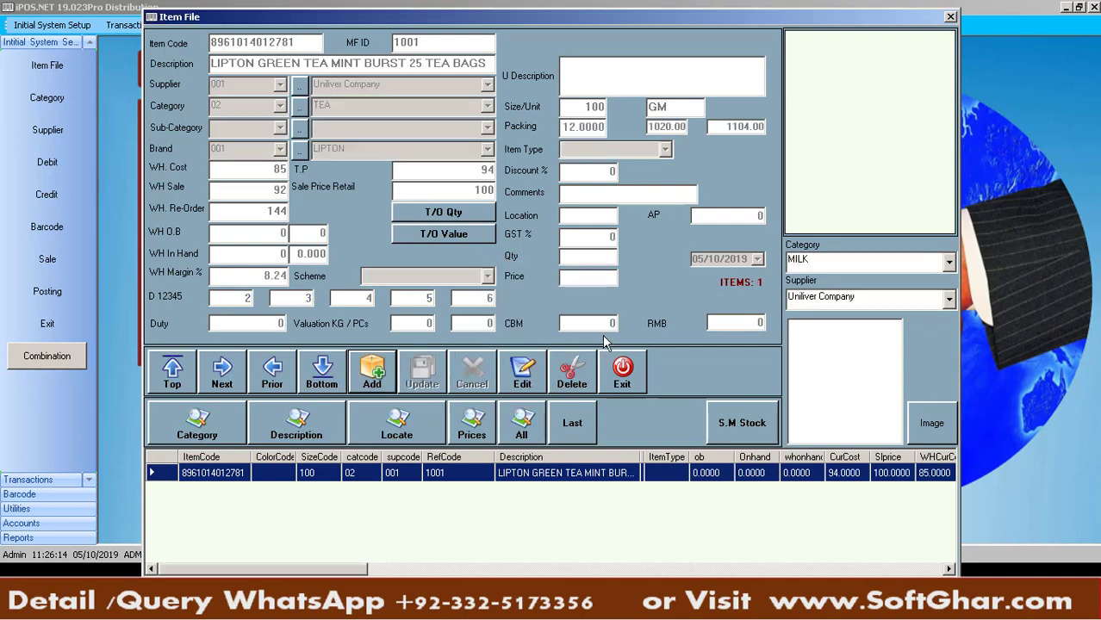
pyautogui.click(369, 374)
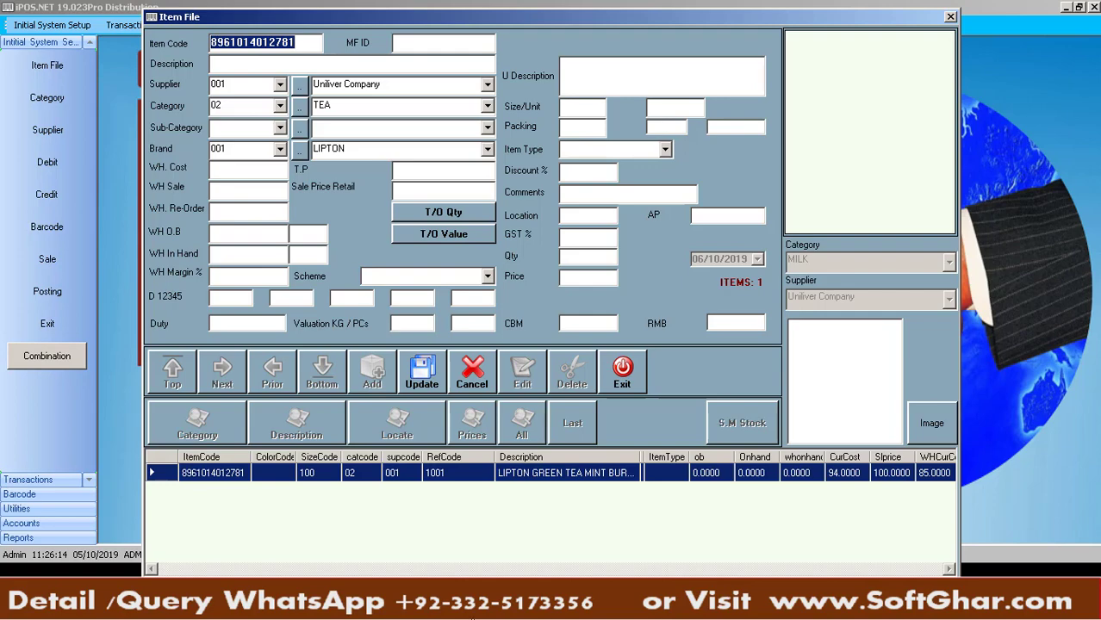
pyautogui.hotkey('alt', 'Tab')
pyautogui.click(80, 223)
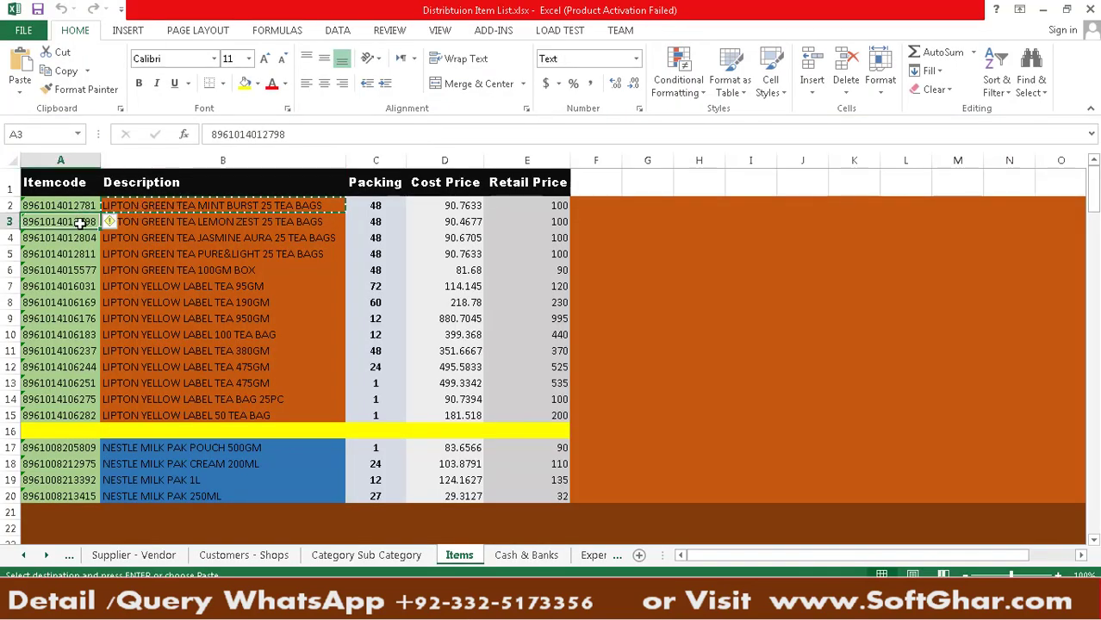
pyautogui.hotkey('ctrl', 'c')
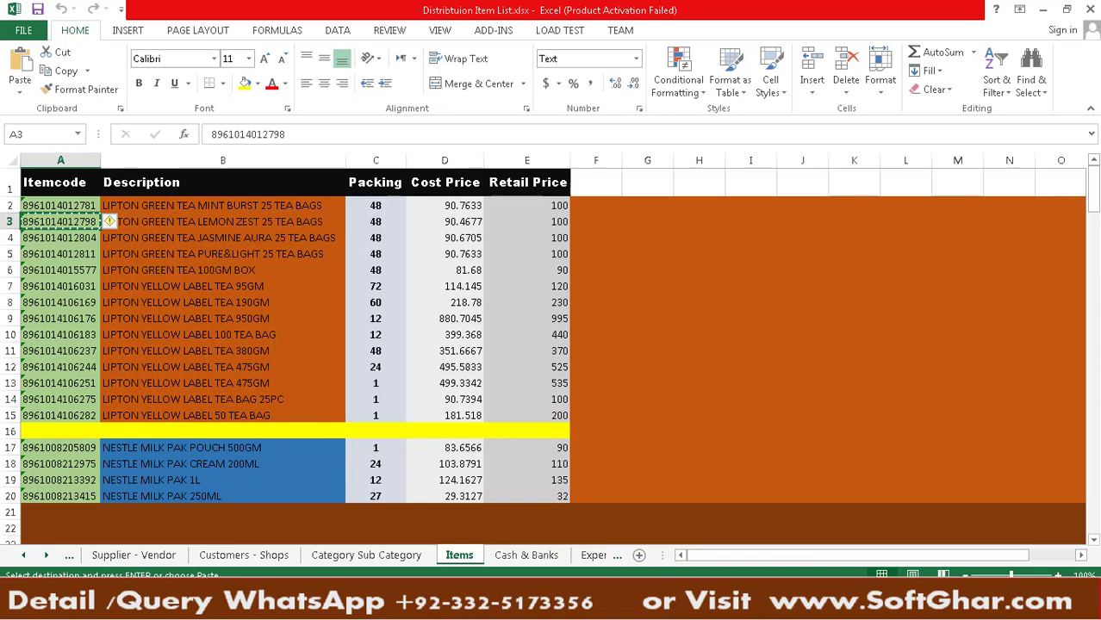
pyautogui.click(561, 609)
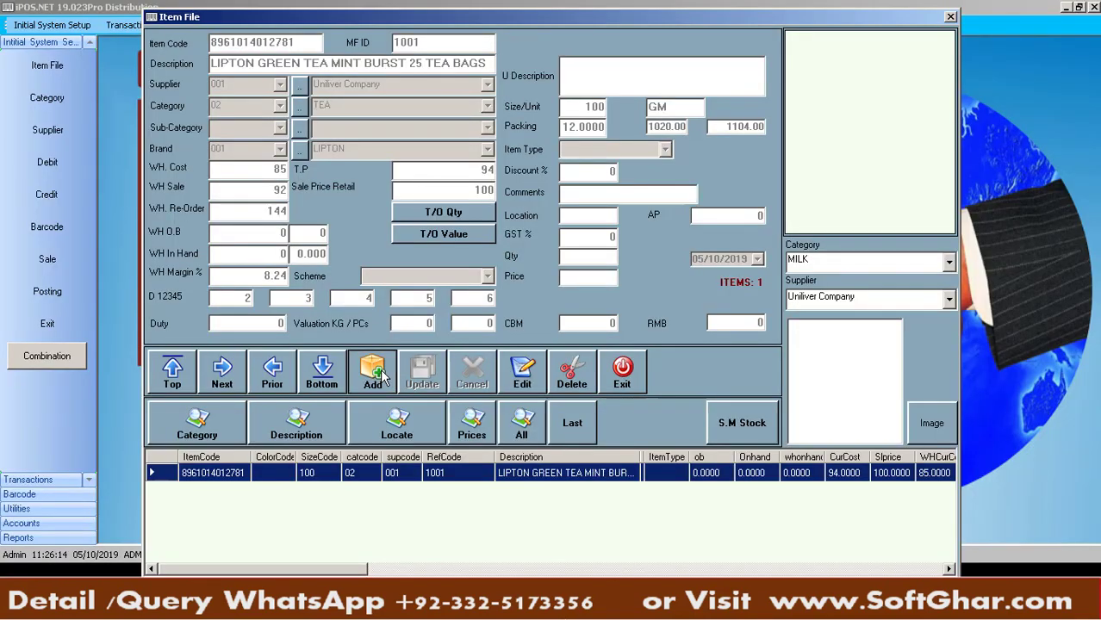
pyautogui.click(373, 371)
pyautogui.hotkey('ctrl', 'v')
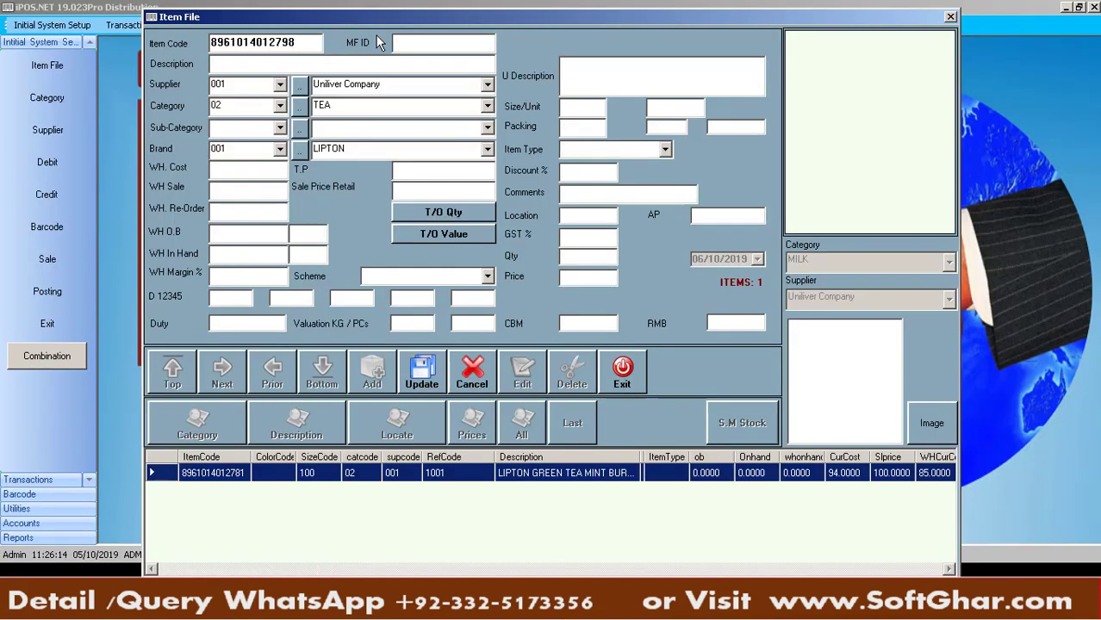
pyautogui.write('1002')
# Copy in the description LIPTON GREEN TEA 100GM BOX from Excel and set size 100GM
pyautogui.click(407, 608)
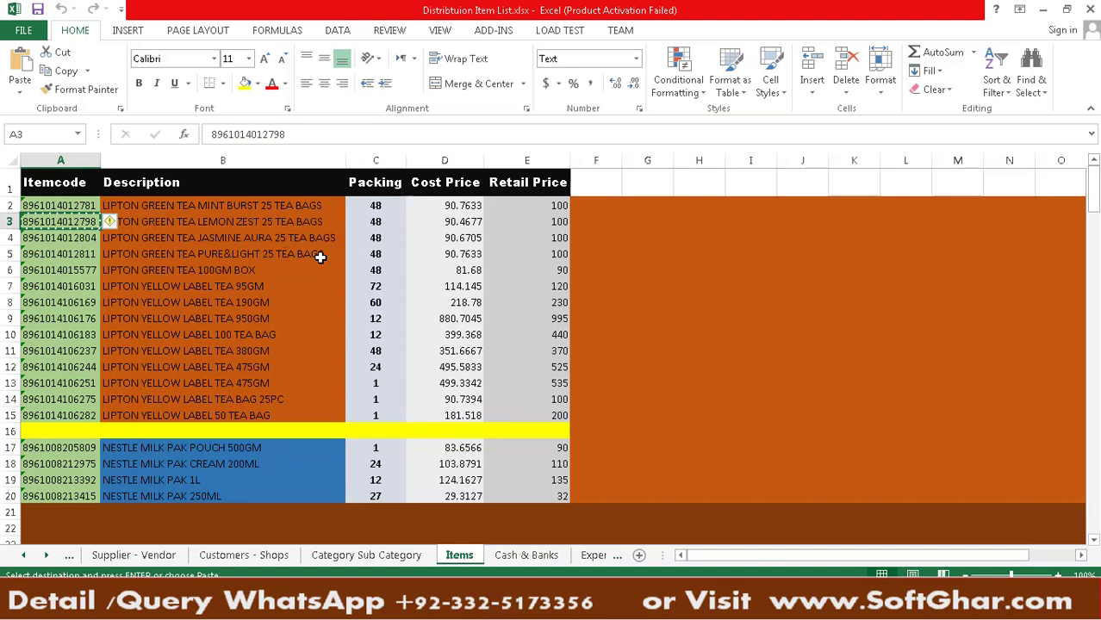
pyautogui.click(274, 270)
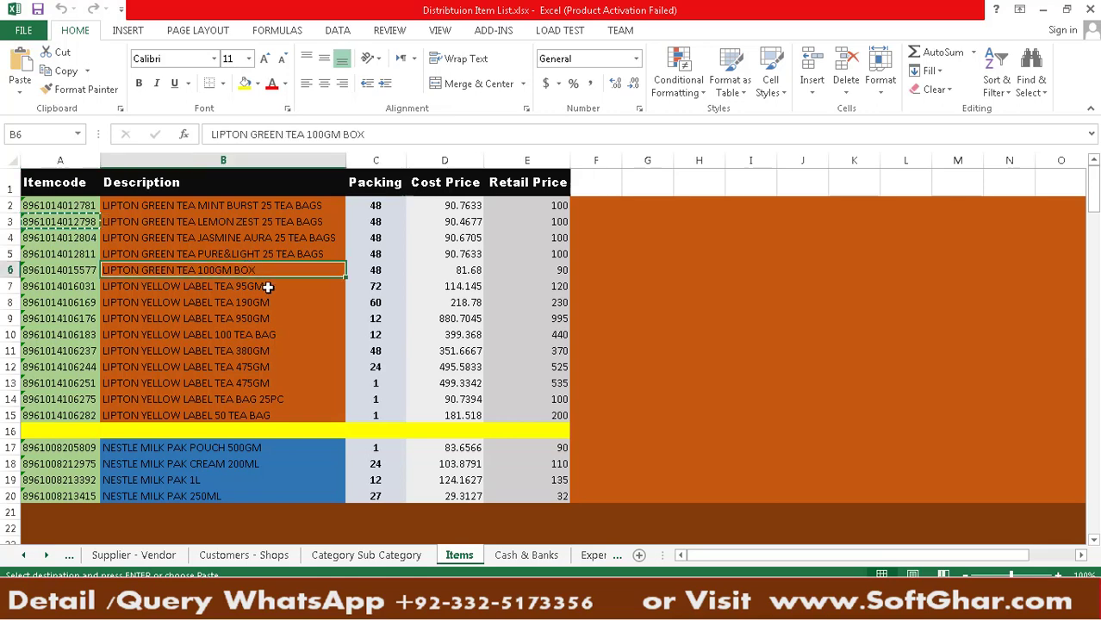
pyautogui.hotkey('ctrl', 'c')
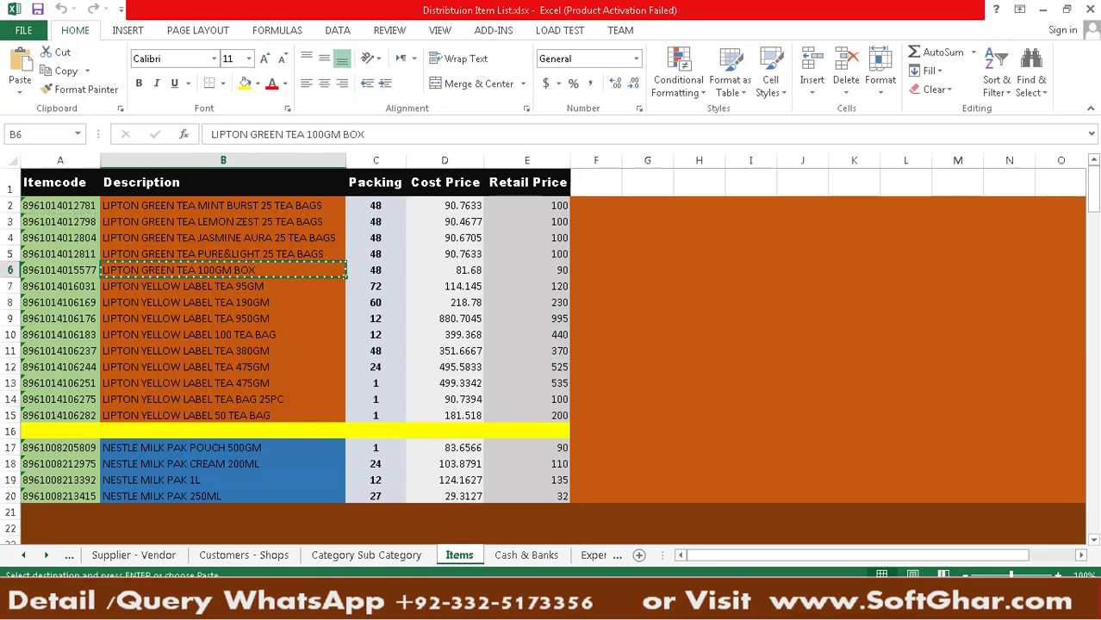
pyautogui.hotkey('alt', 'Tab')
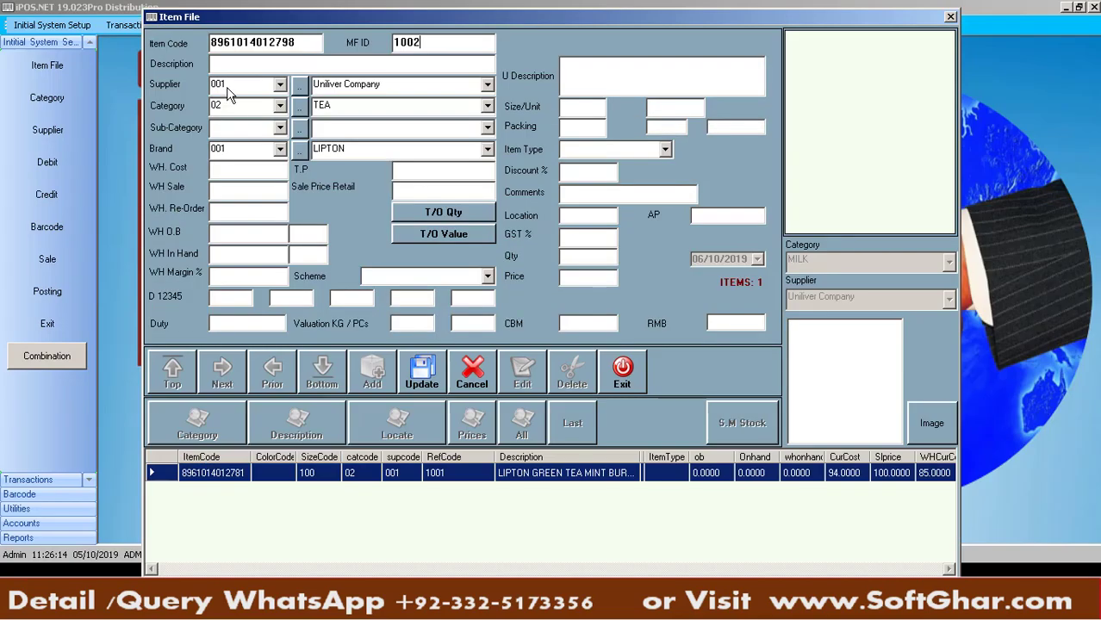
pyautogui.click(242, 67)
pyautogui.hotkey('ctrl', 'v')
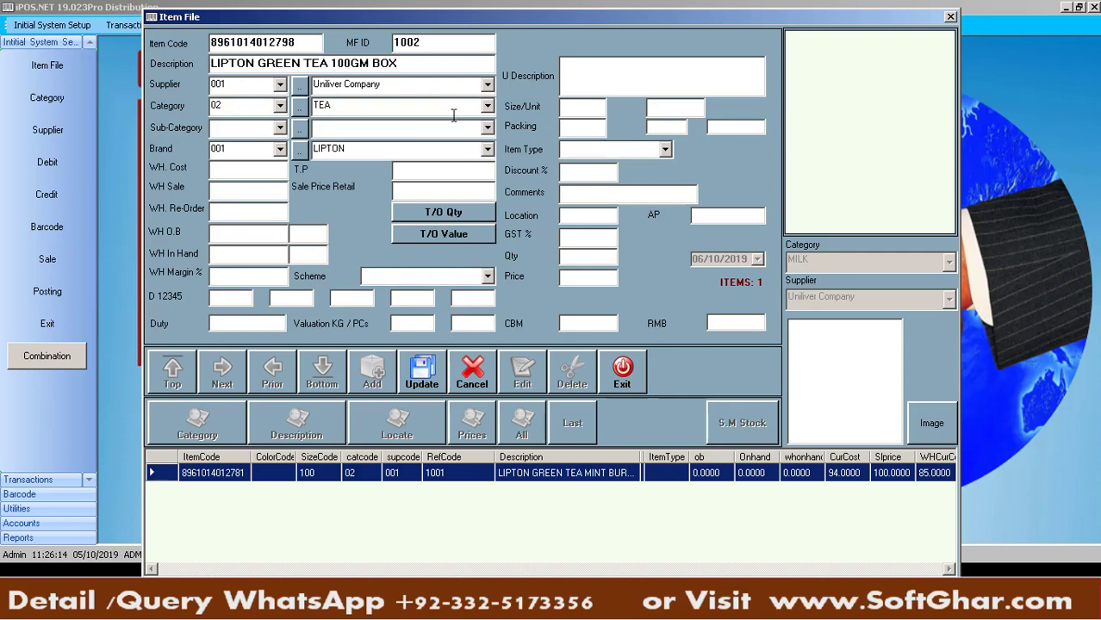
pyautogui.click(578, 102)
pyautogui.write('100')
pyautogui.write('GM')
pyautogui.press('Return')
# Enter packing 48 from Excel and prices 81, 84, 86 and retail 90
pyautogui.hotkey('alt', 'Tab')
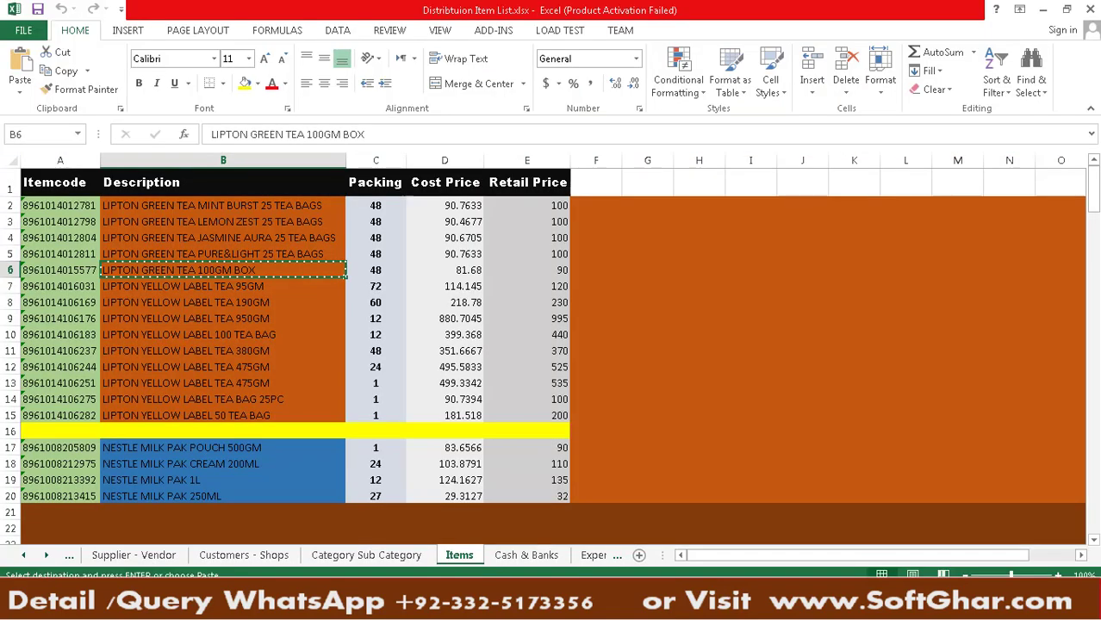
pyautogui.click(379, 272)
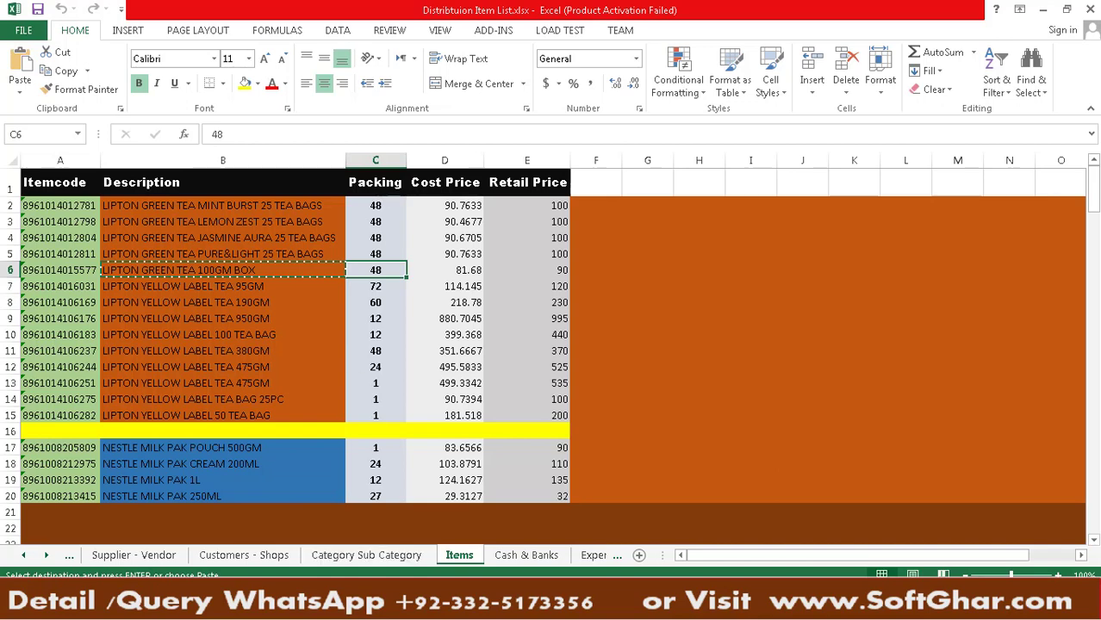
pyautogui.hotkey('alt', 'Tab')
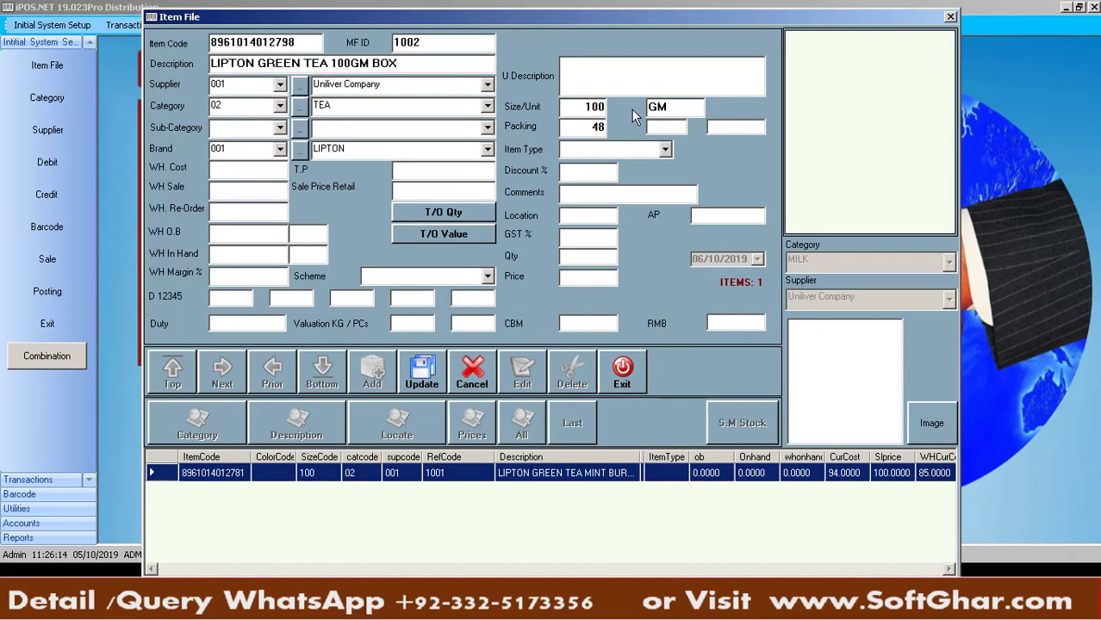
pyautogui.click(272, 165)
pyautogui.write('81')
pyautogui.write('84')
pyautogui.click(444, 165)
pyautogui.write('86')
pyautogui.press('Return')
pyautogui.write('90')
# Save the LIPTON GREEN TEA 100GM BOX item and review the Mint Burst and 100GM records
pyautogui.click(423, 374)
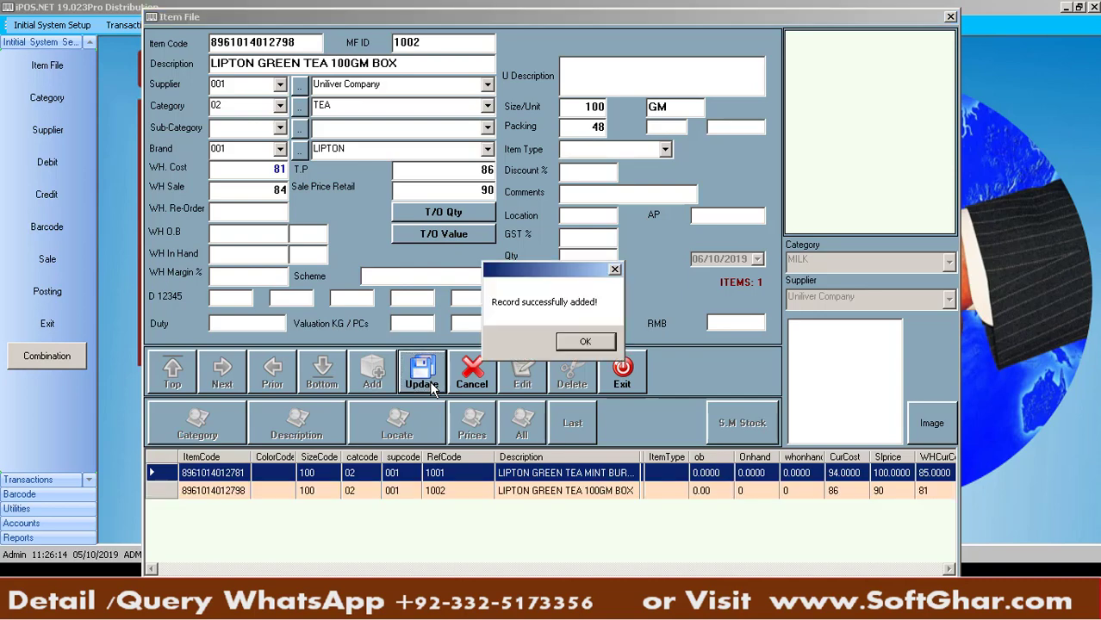
pyautogui.press('Return')
pyautogui.click(541, 473)
pyautogui.click(543, 490)
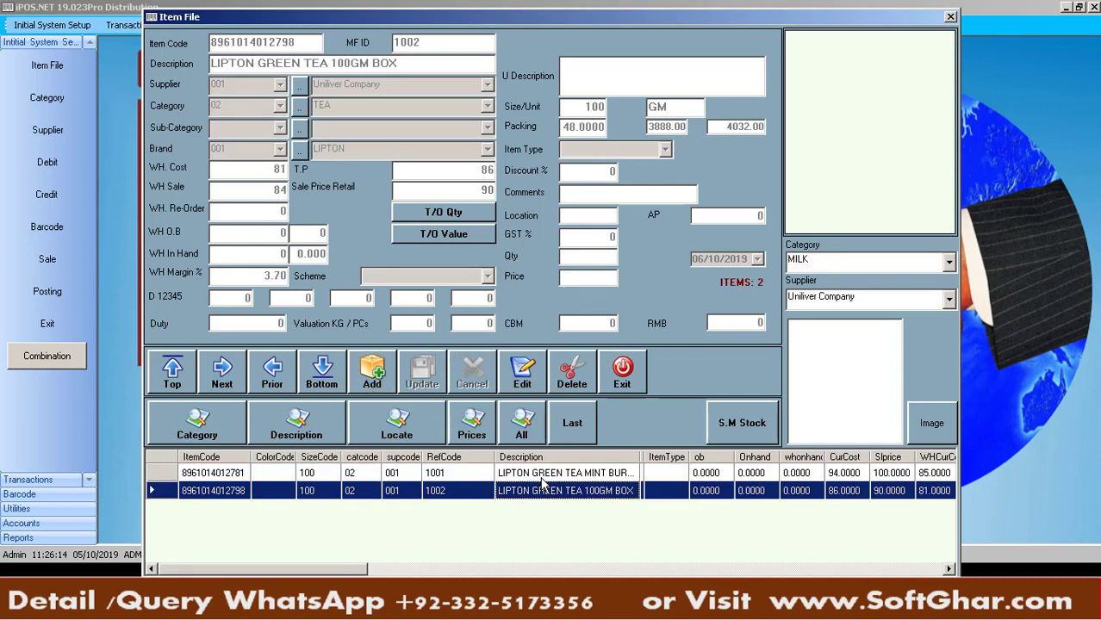
pyautogui.click(542, 476)
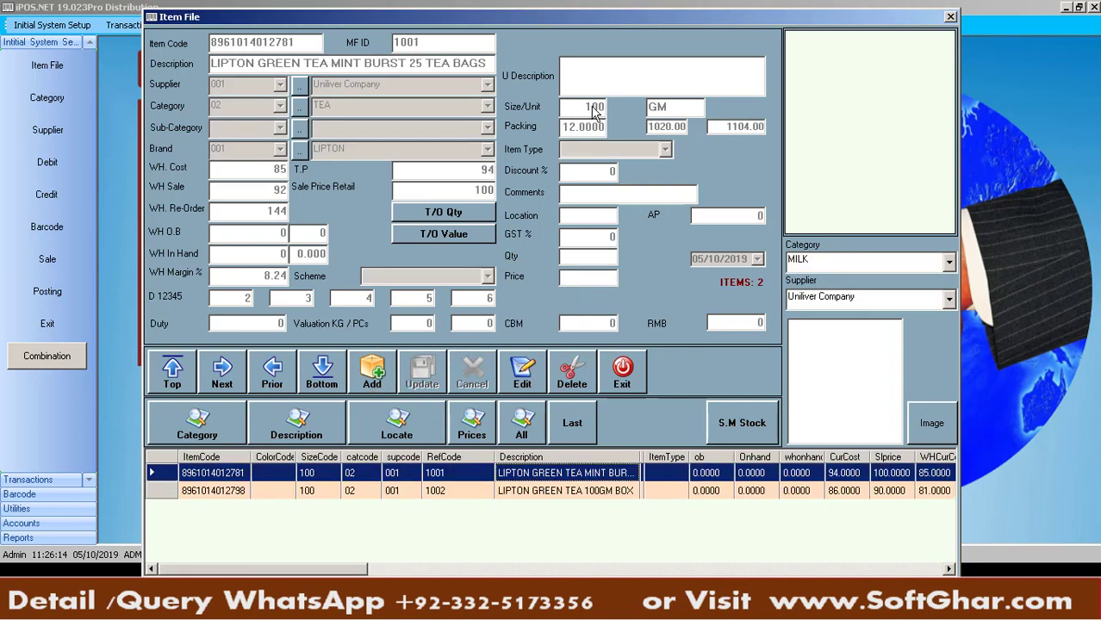
# Change the Mint Burst item's packing from 12 to 48
pyautogui.click(539, 379)
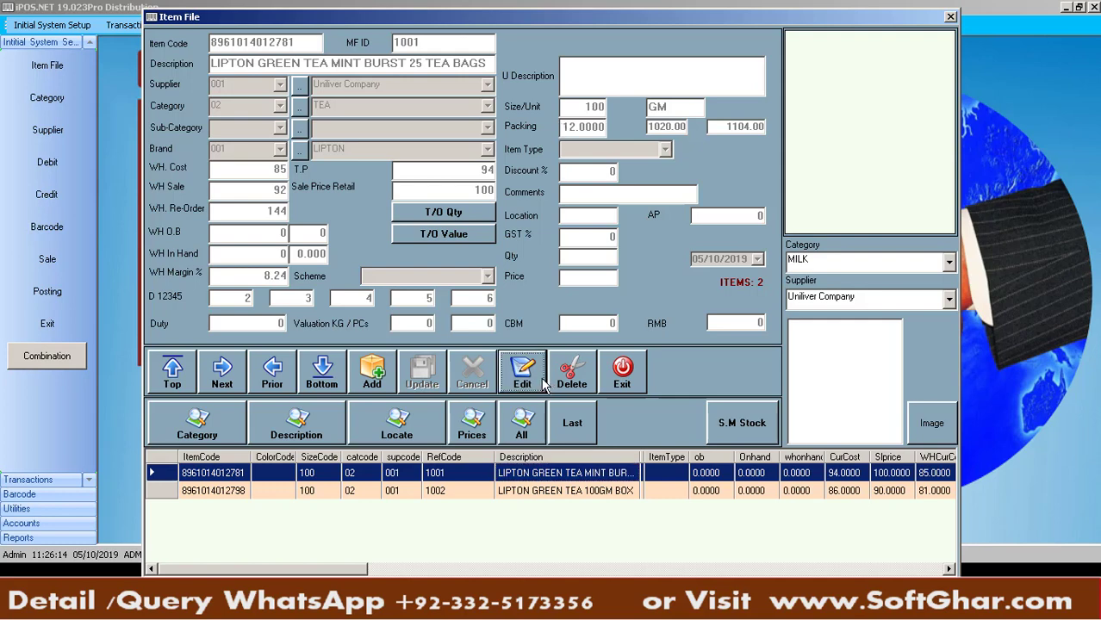
pyautogui.click(588, 127)
pyautogui.doubleClick(564, 128)
pyautogui.press('BackSpace')
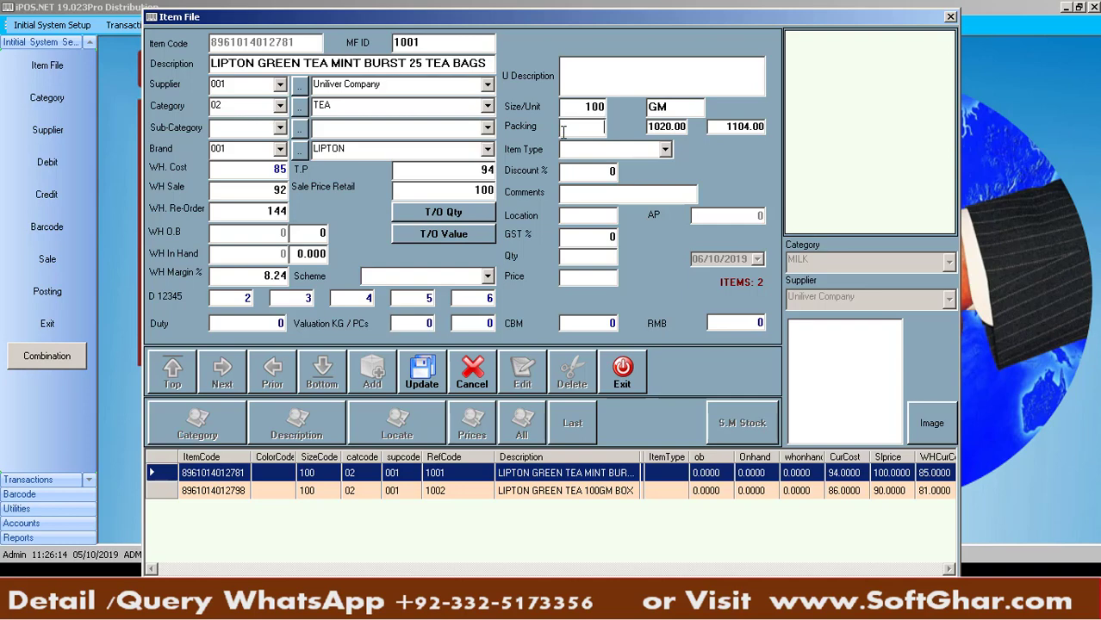
pyautogui.write('48')
pyautogui.press('Return')
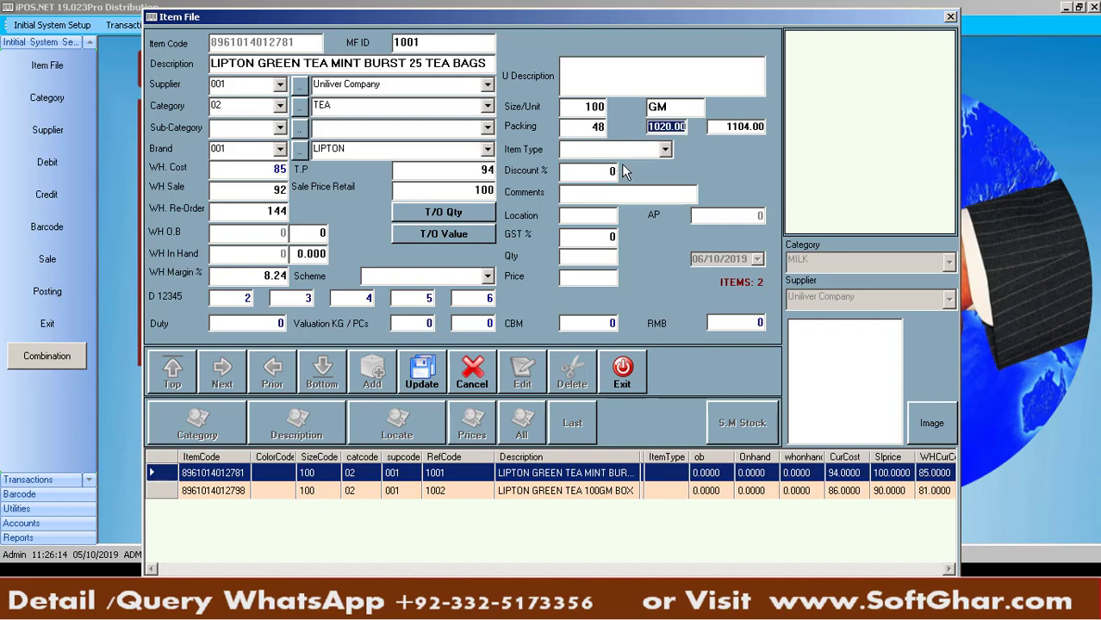
pyautogui.press('Return')
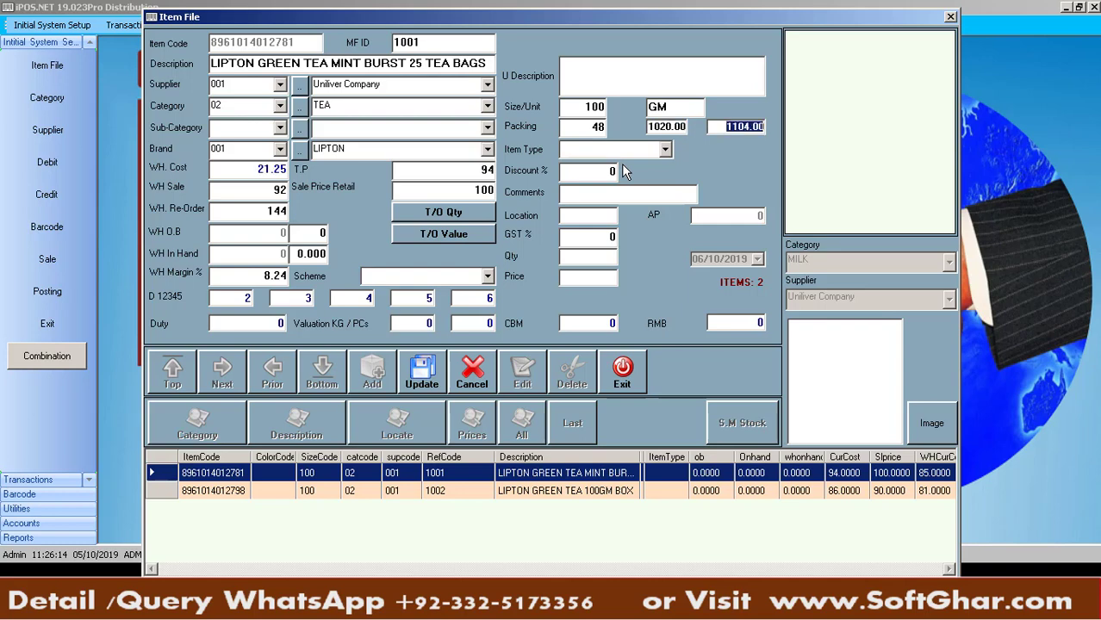
pyautogui.press('Return')
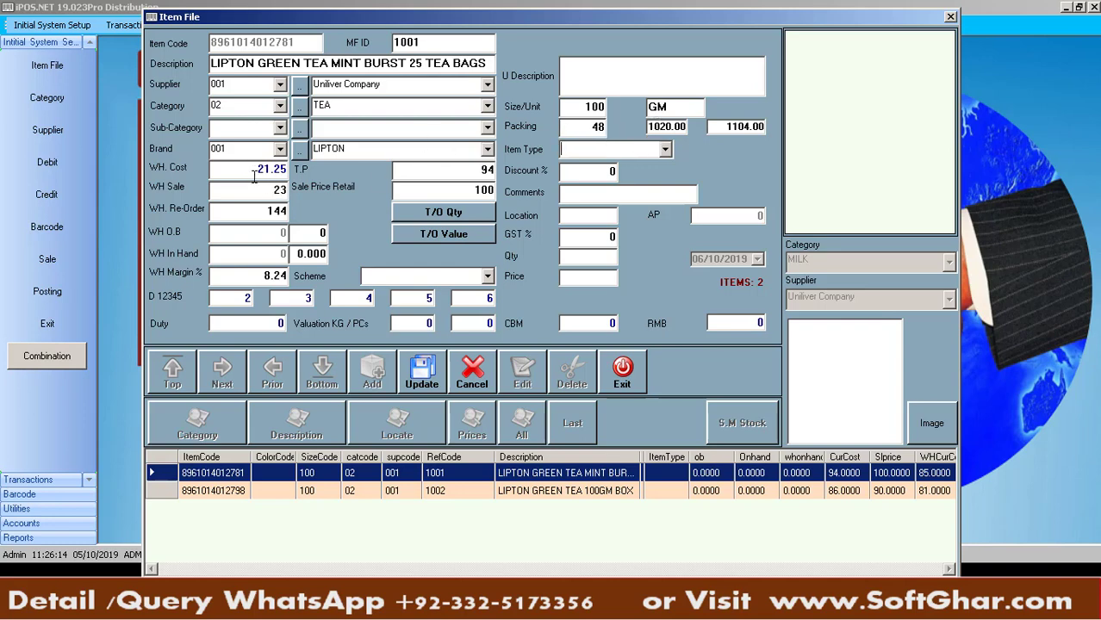
# Replace the WH Cost and second packing value with 1200, save, and start a new item
pyautogui.moveTo(258, 176); pyautogui.dragTo(306, 177)
pyautogui.moveTo(690, 127); pyautogui.dragTo(610, 127)
pyautogui.write('1200')
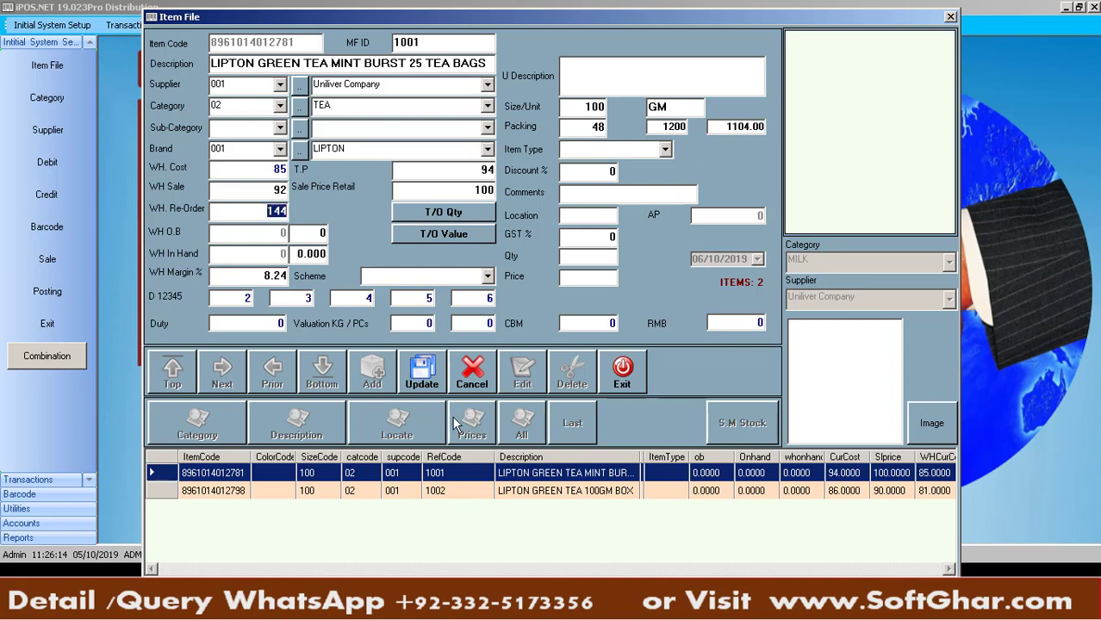
pyautogui.click(422, 379)
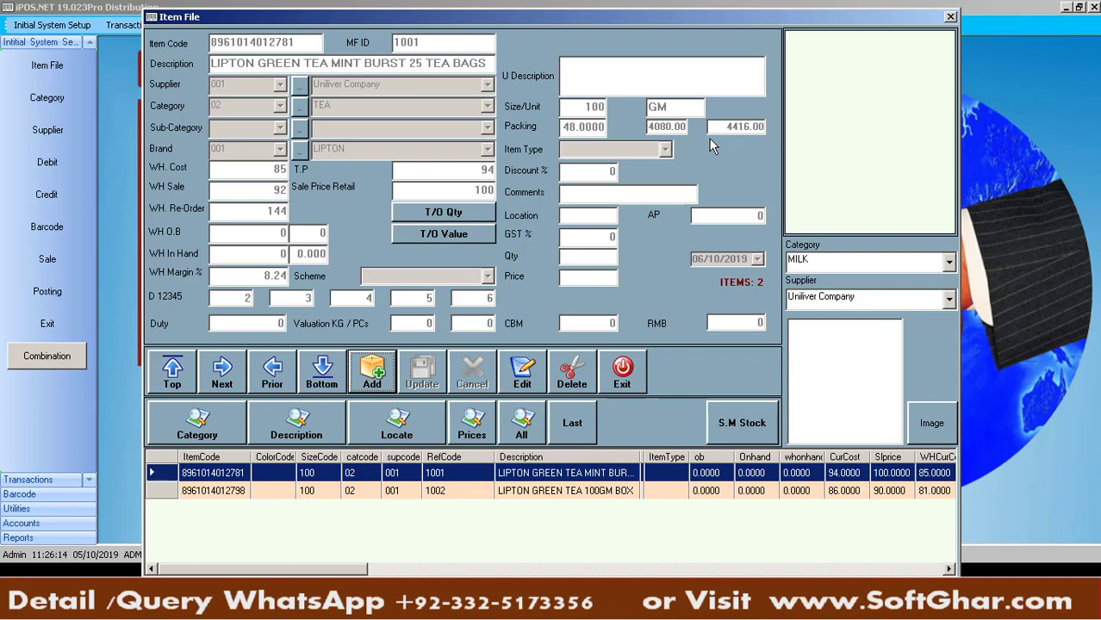
pyautogui.click(372, 371)
pyautogui.hotkey('alt', 'Tab')
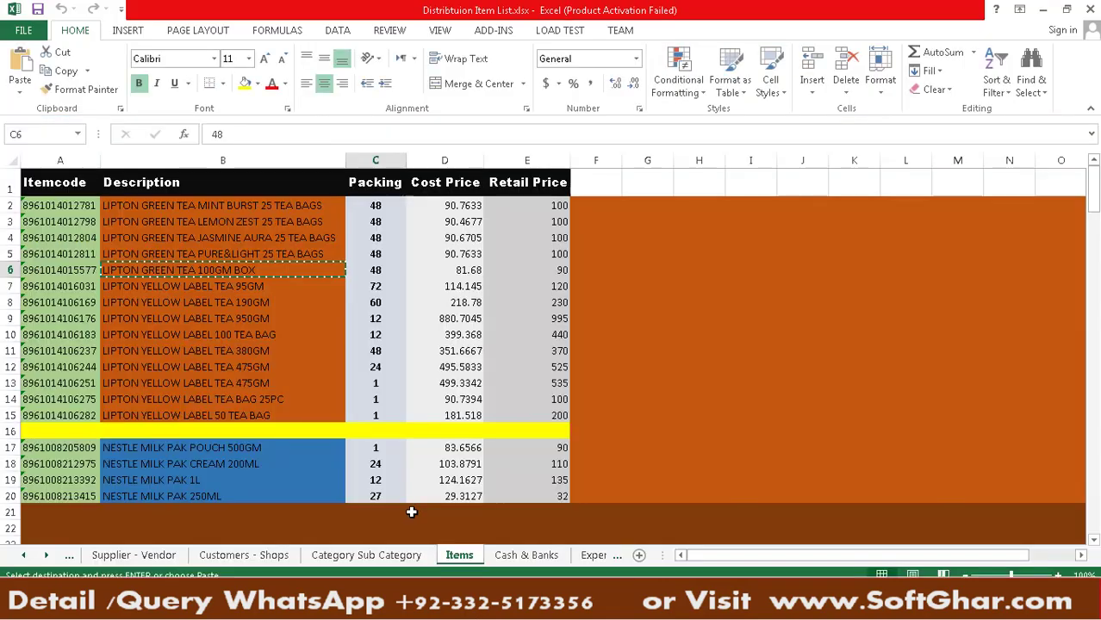
pyautogui.click(255, 291)
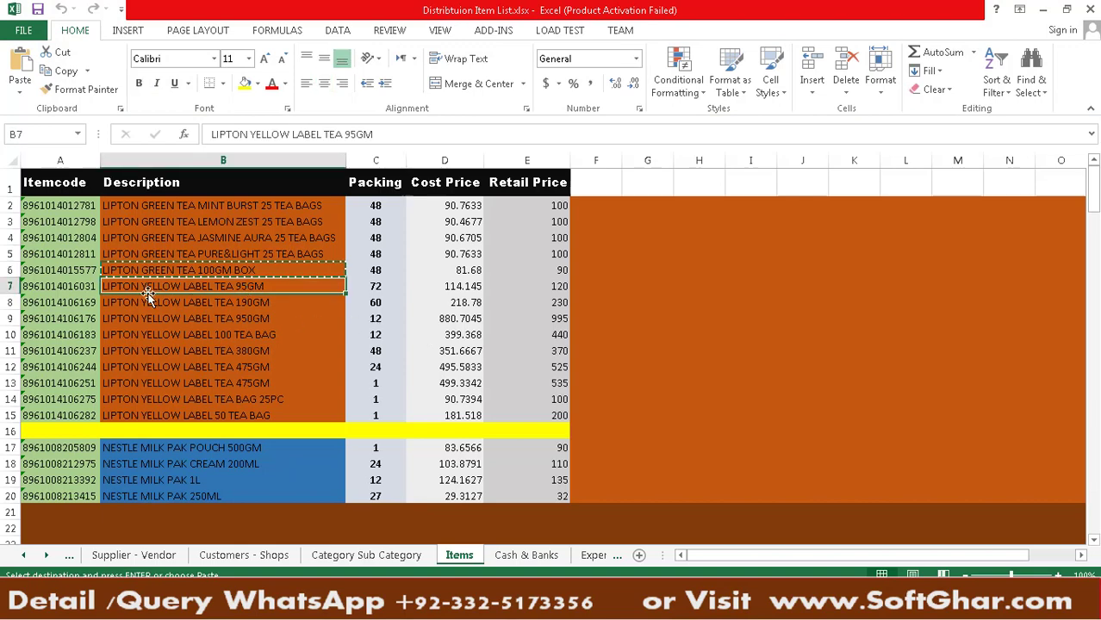
pyautogui.click(86, 285)
pyautogui.hotkey('ctrl', 'c')
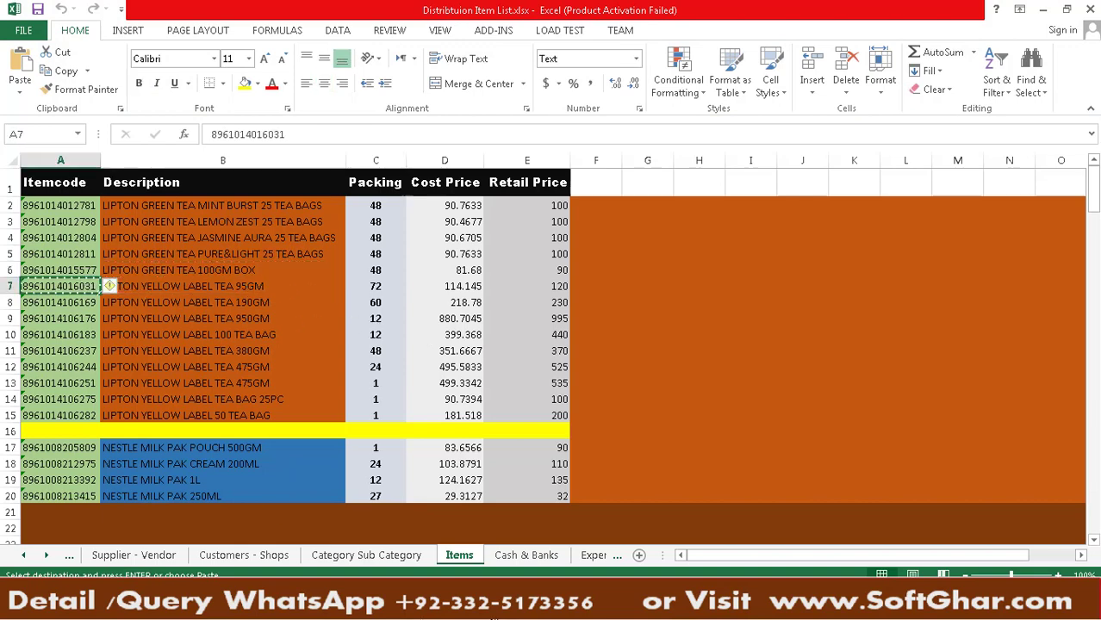
pyautogui.hotkey('alt', 'Tab')
pyautogui.hotkey('ctrl', 'v')
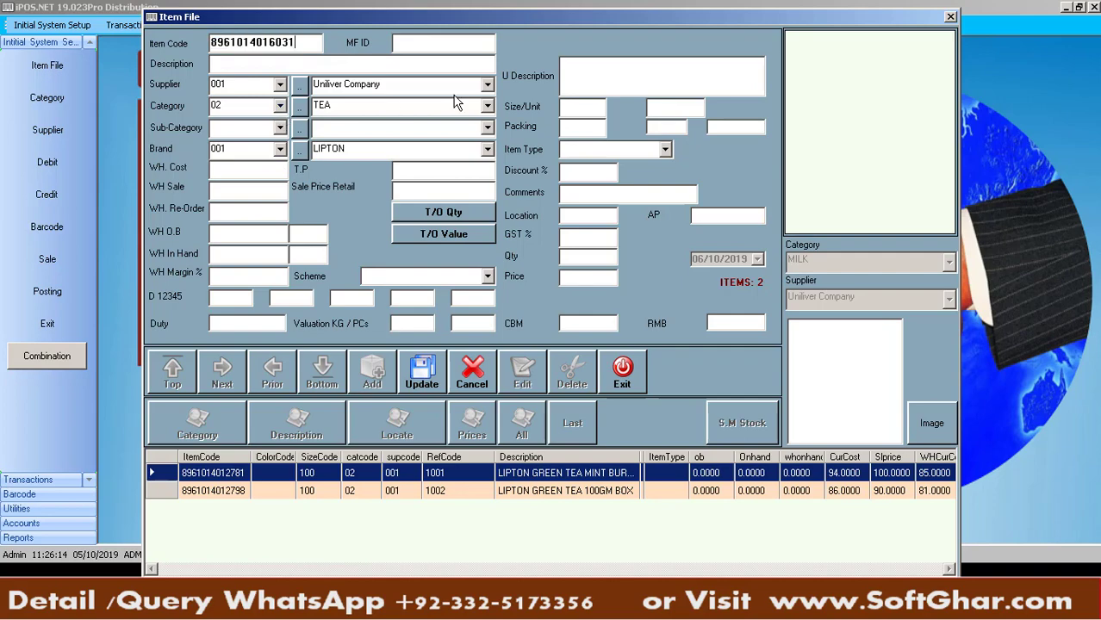
pyautogui.click(434, 42)
pyautogui.write('1003')
pyautogui.press('Tab')
# Copy the description LIPTON YELLOW LABEL TEA 95GM from Excel into the item form
pyautogui.hotkey('alt', 'Tab')
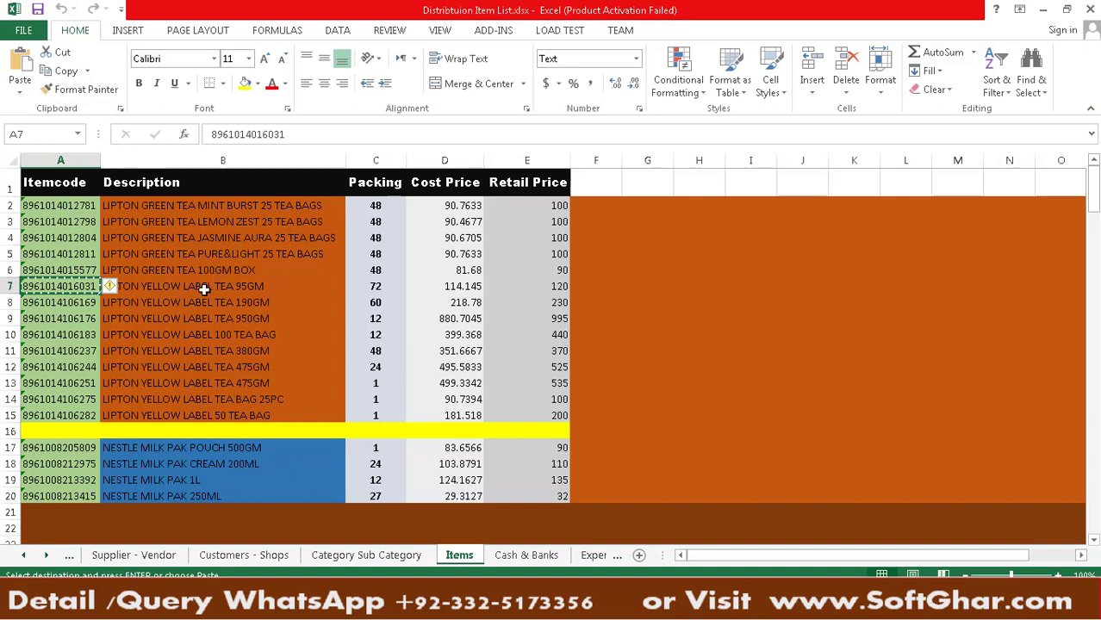
pyautogui.click(201, 289)
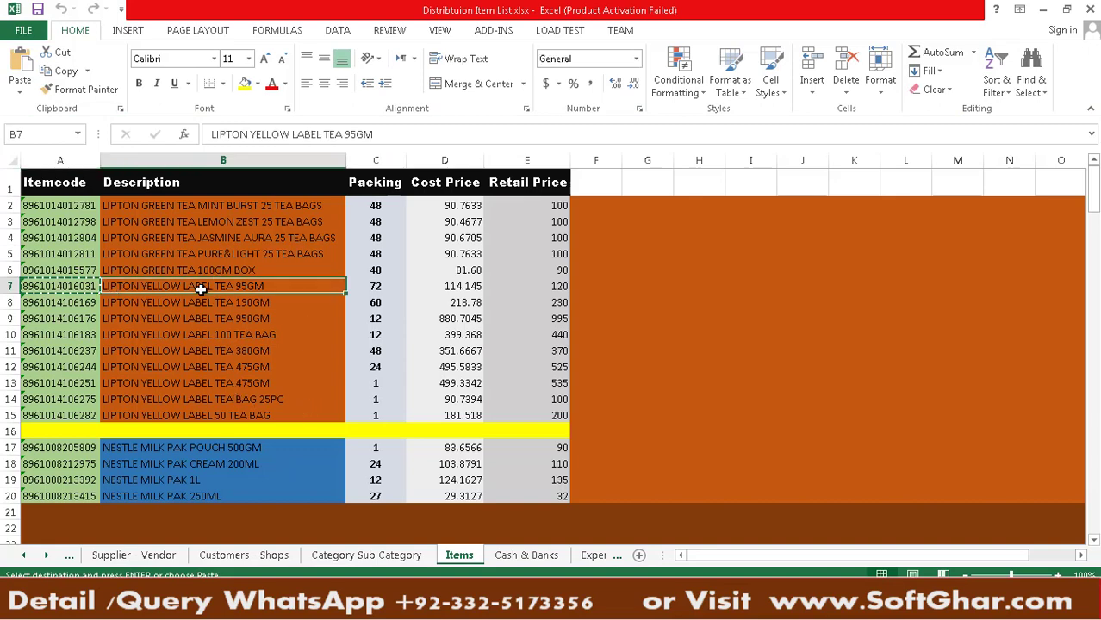
pyautogui.hotkey('ctrl', 'c')
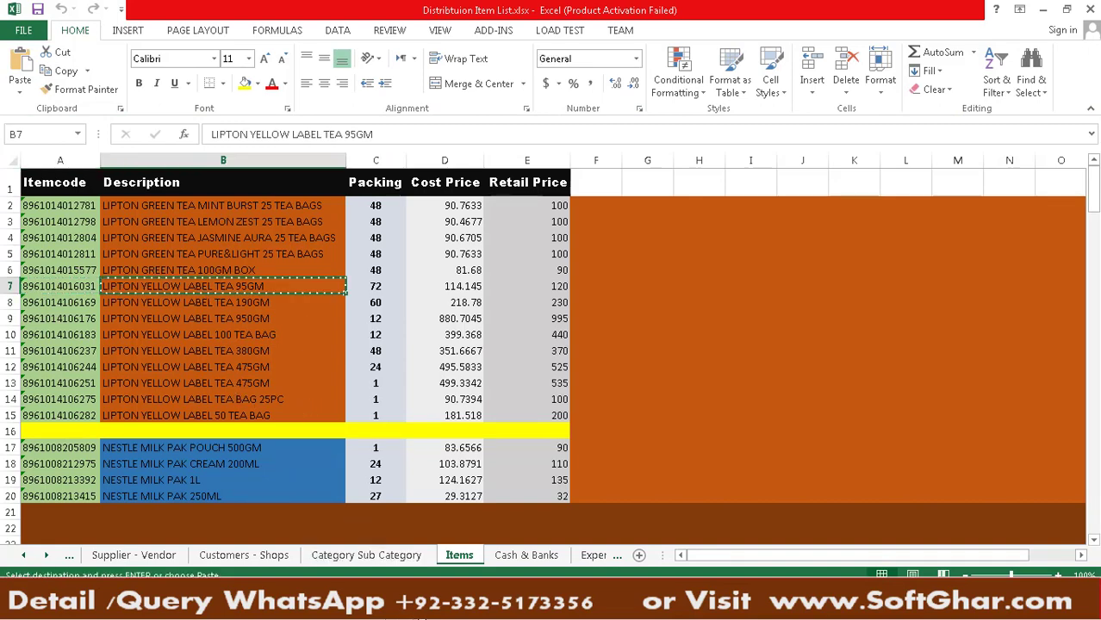
pyautogui.hotkey('alt', 'Tab')
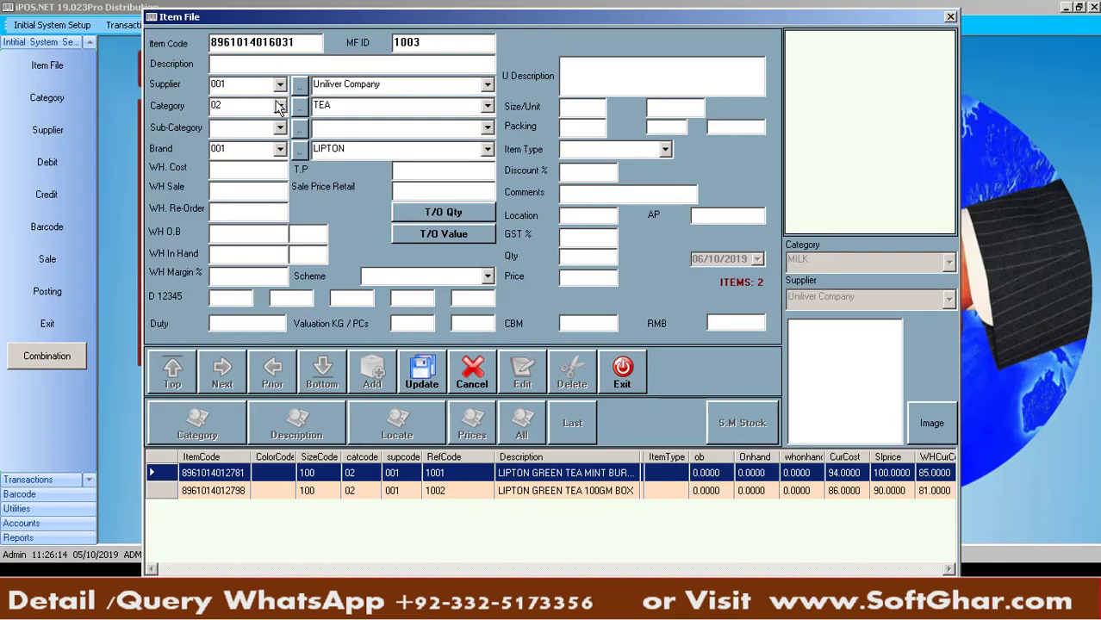
pyautogui.hotkey('ctrl', 'v')
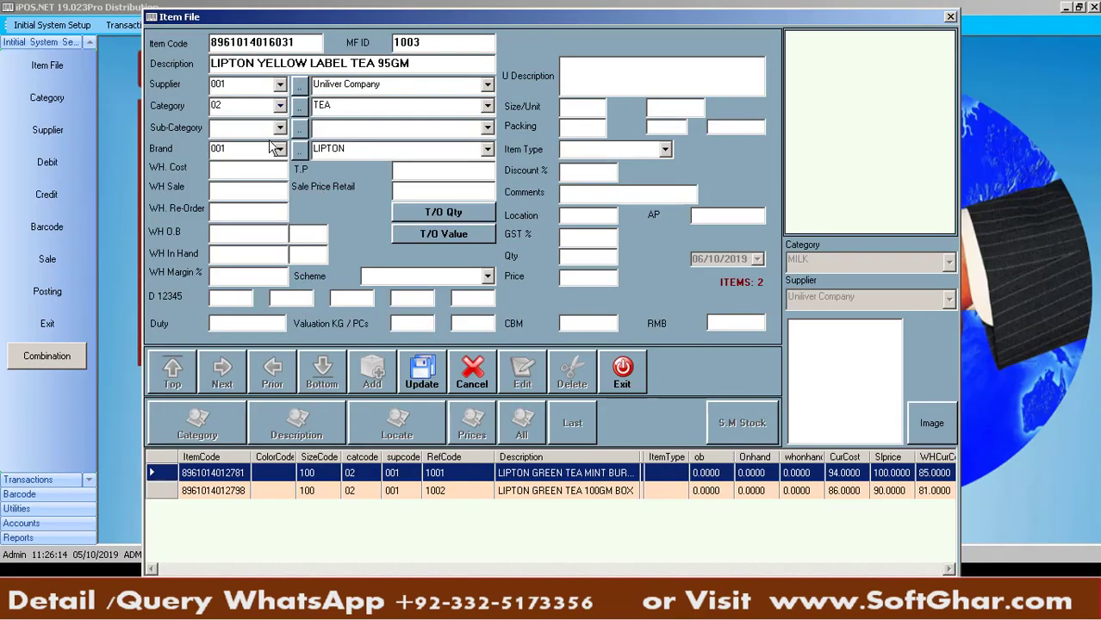
# Set packing 72 and size 95 GM for the Yellow Label item
pyautogui.click(584, 127)
pyautogui.write('72')
pyautogui.click(590, 111)
pyautogui.write('95')
pyautogui.press('Return')
pyautogui.write('GM')
# Check the 114.145 cost price in Excel, save the Yellow Label item, and review items 1001-1002
pyautogui.click(258, 177)
pyautogui.hotkey('alt', 'Tab')
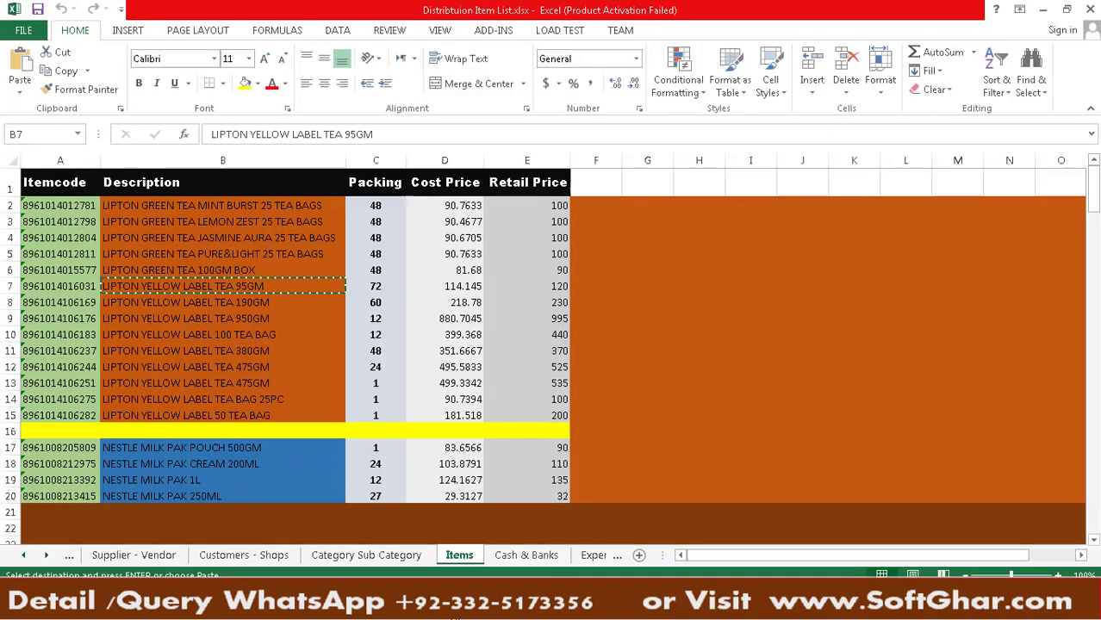
pyautogui.press('Right')
pyautogui.press('Right')
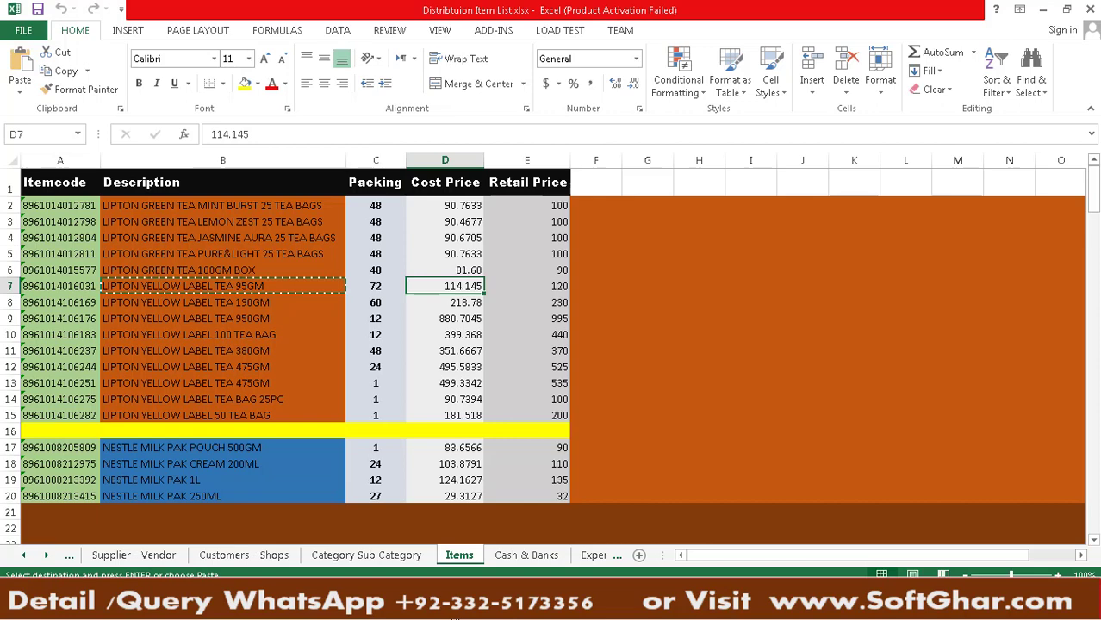
pyautogui.hotkey('alt', 'Tab')
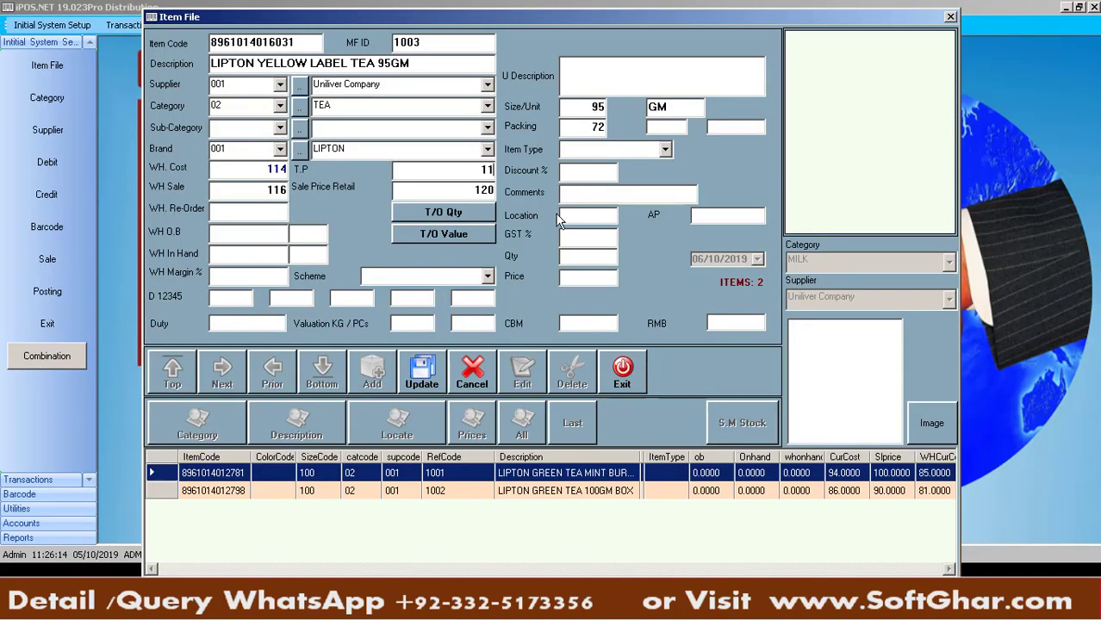
pyautogui.click(422, 374)
pyautogui.press('Return')
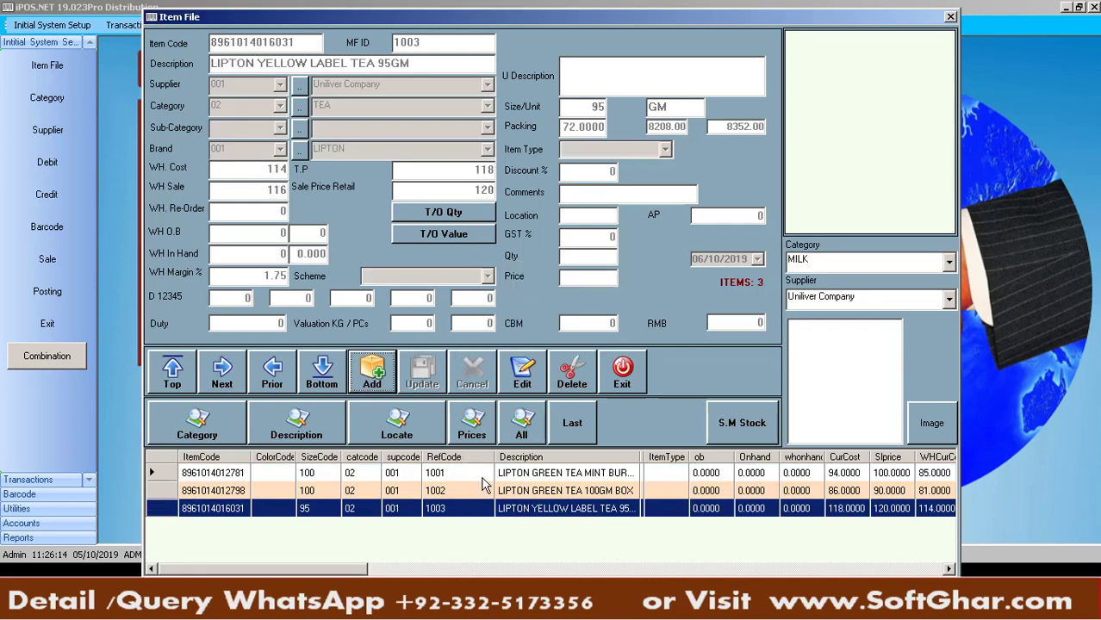
pyautogui.click(481, 474)
pyautogui.click(482, 491)
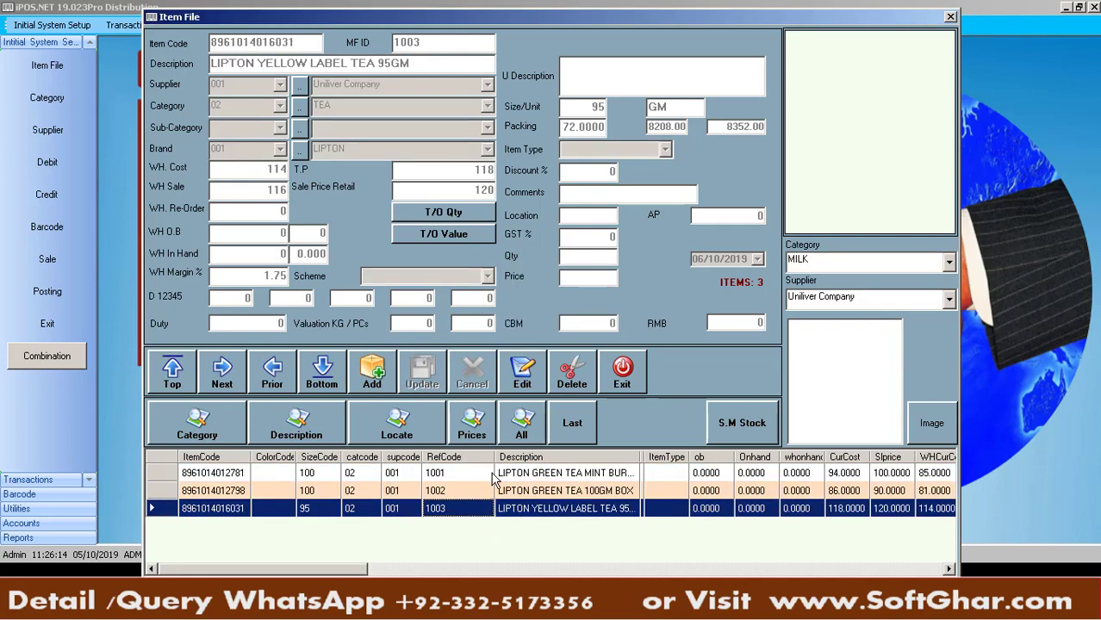
pyautogui.click(495, 475)
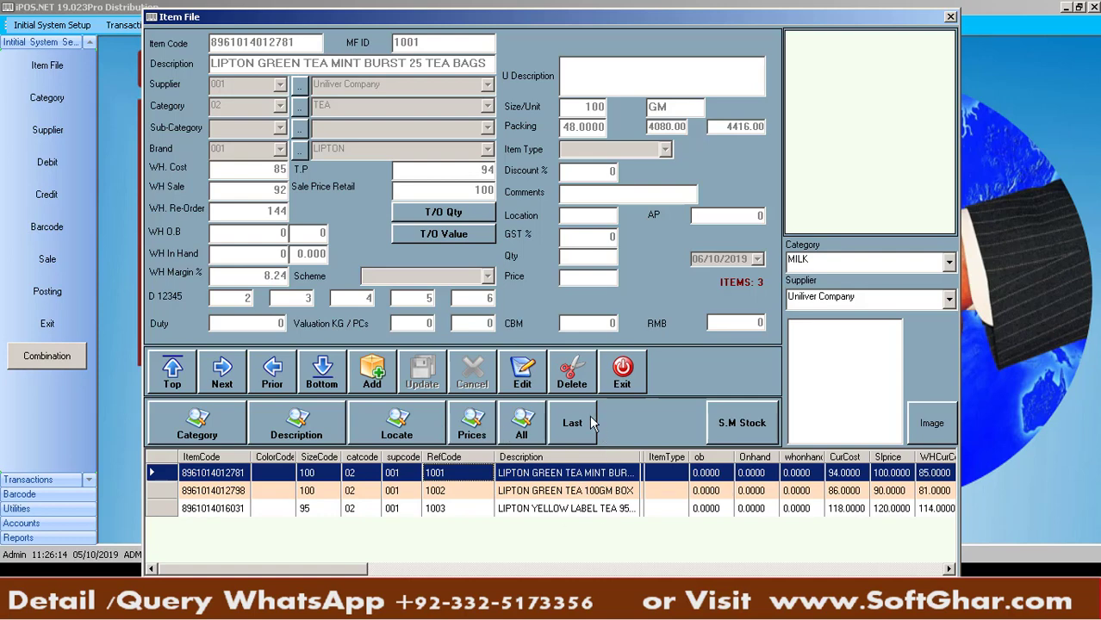
pyautogui.click(173, 379)
pyautogui.click(221, 383)
pyautogui.click(222, 382)
pyautogui.click(269, 377)
pyautogui.click(319, 379)
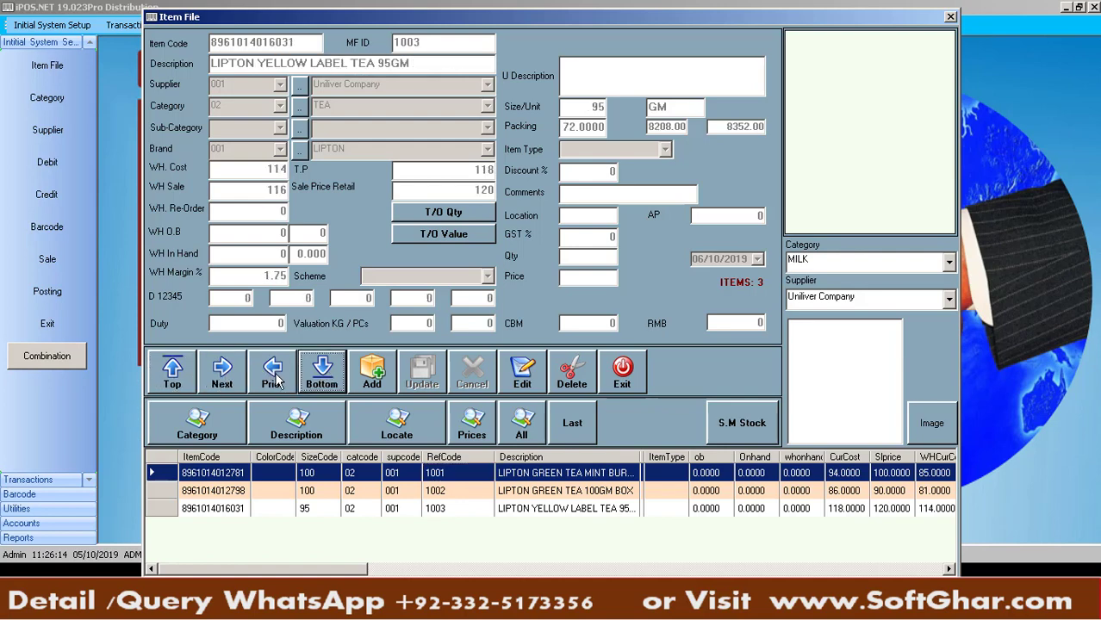
pyautogui.click(489, 517)
pyautogui.click(524, 491)
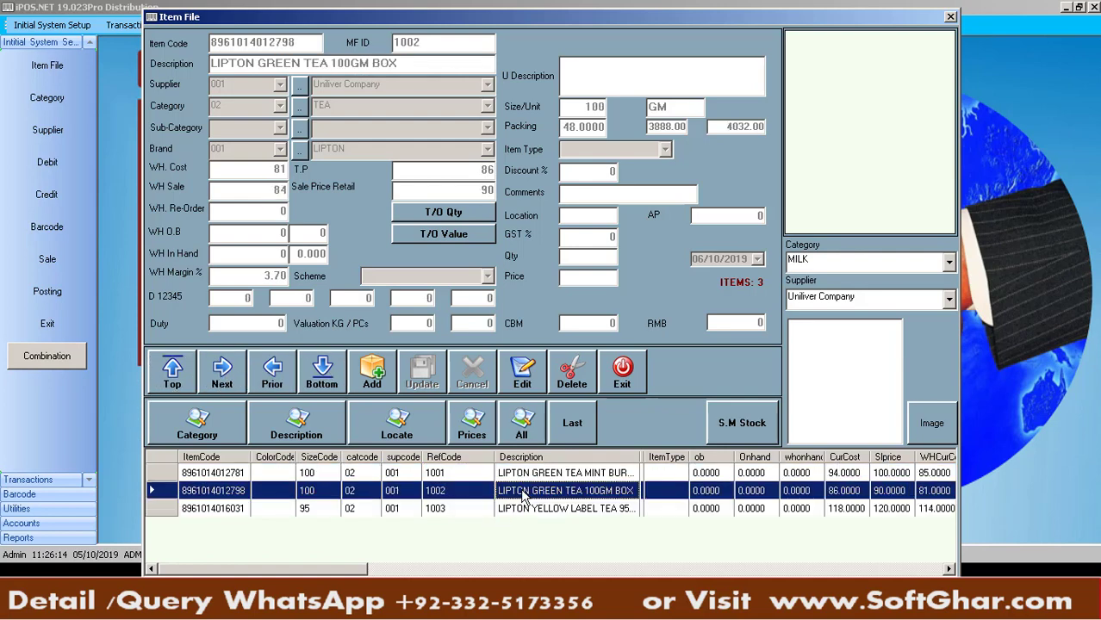
pyautogui.click(524, 473)
pyautogui.click(525, 492)
pyautogui.click(526, 508)
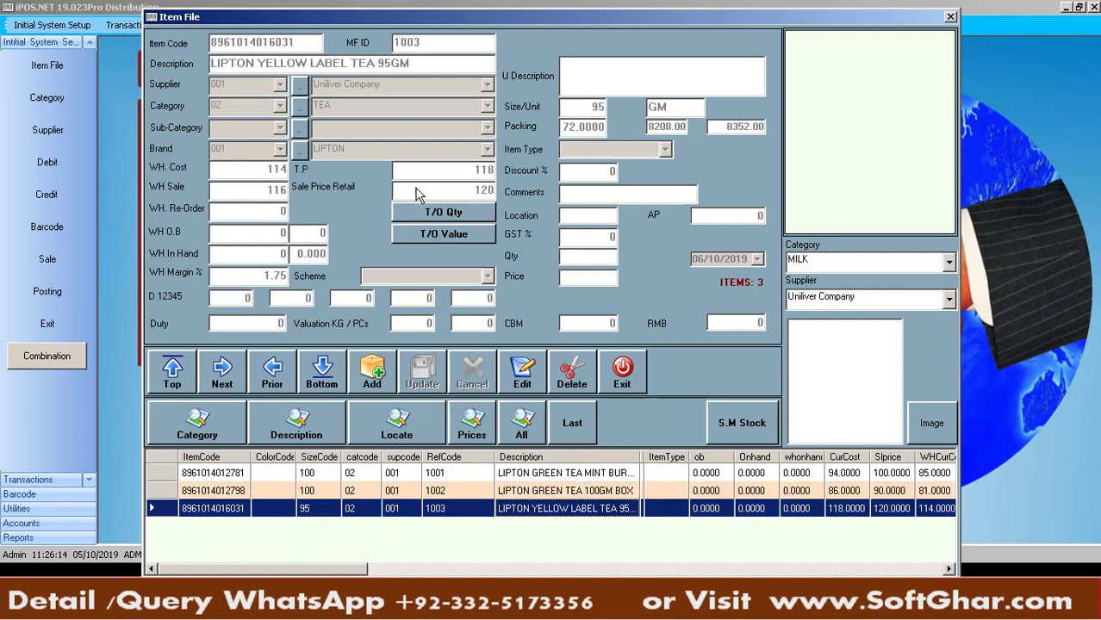
pyautogui.click(522, 372)
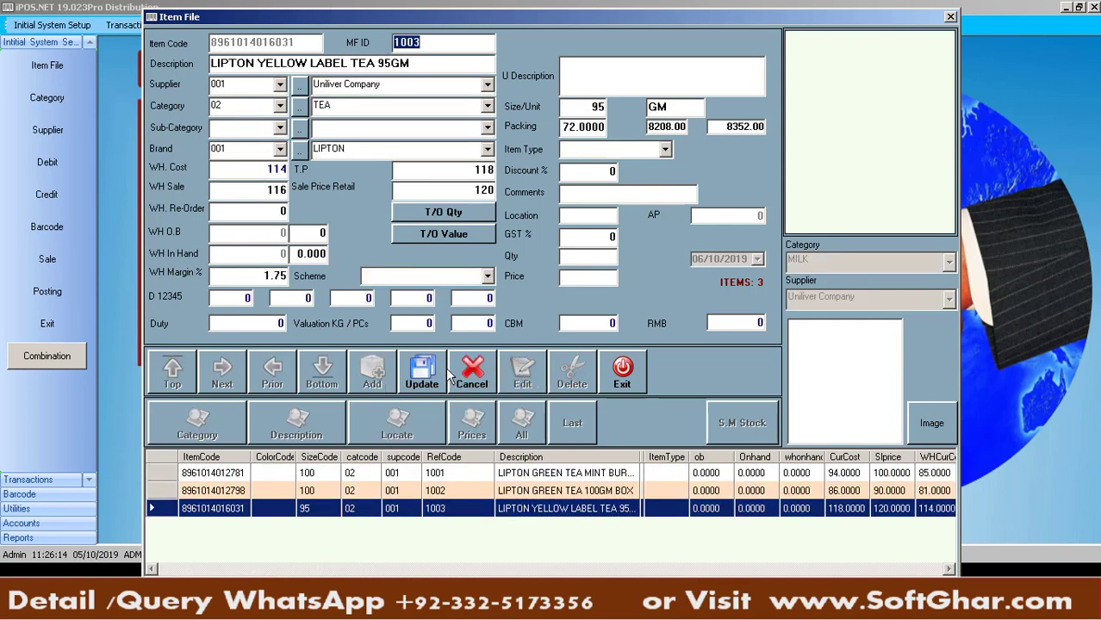
pyautogui.click(435, 373)
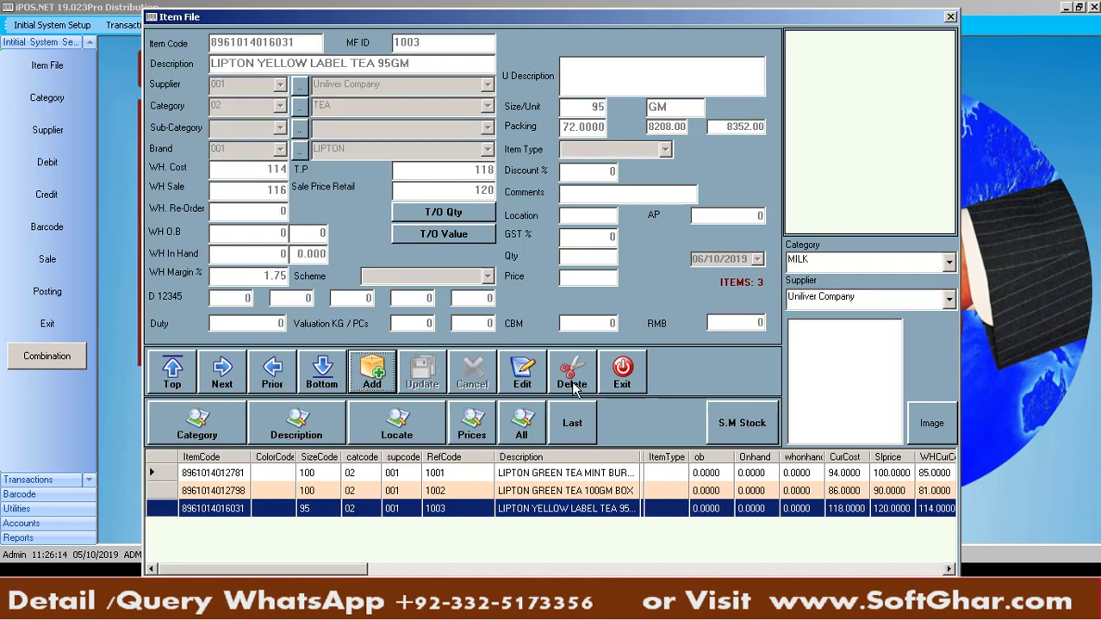
pyautogui.click(575, 379)
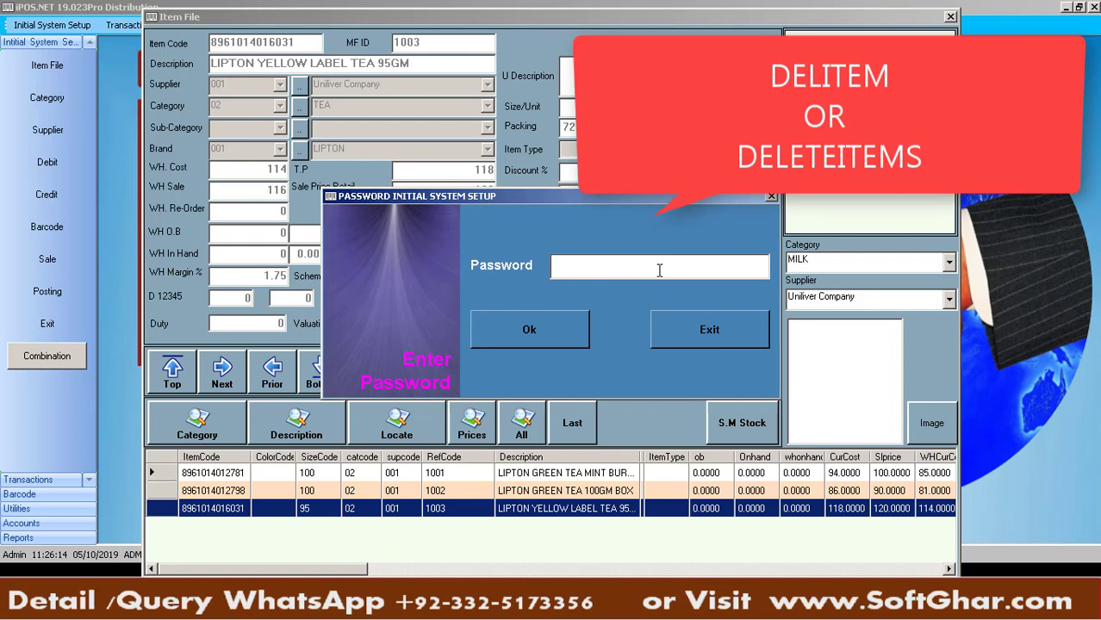
pyautogui.click(680, 332)
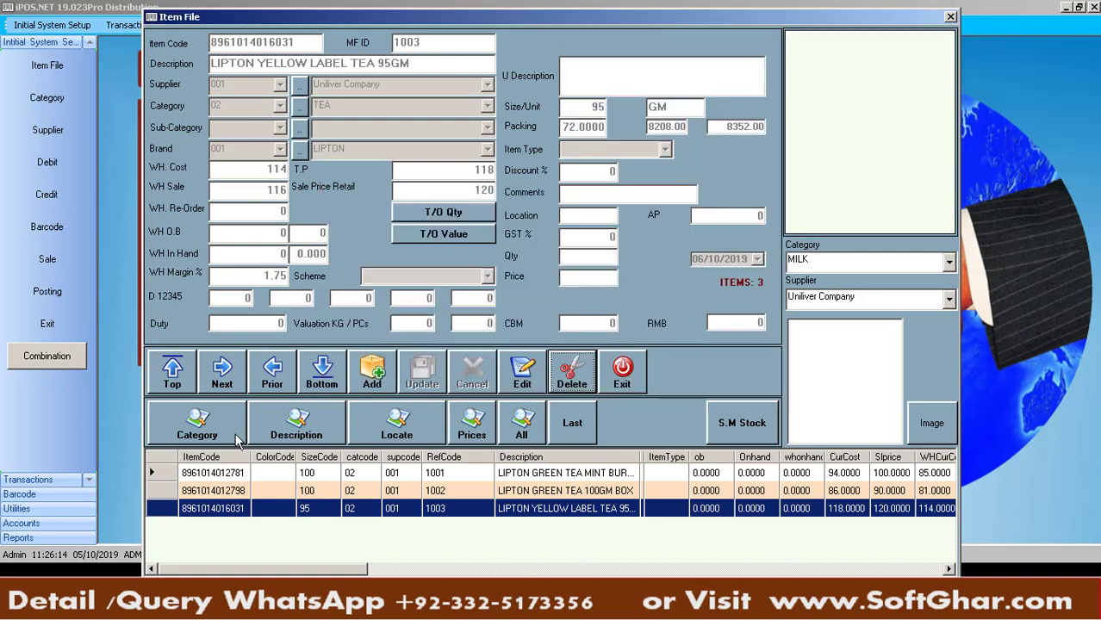
pyautogui.click(197, 428)
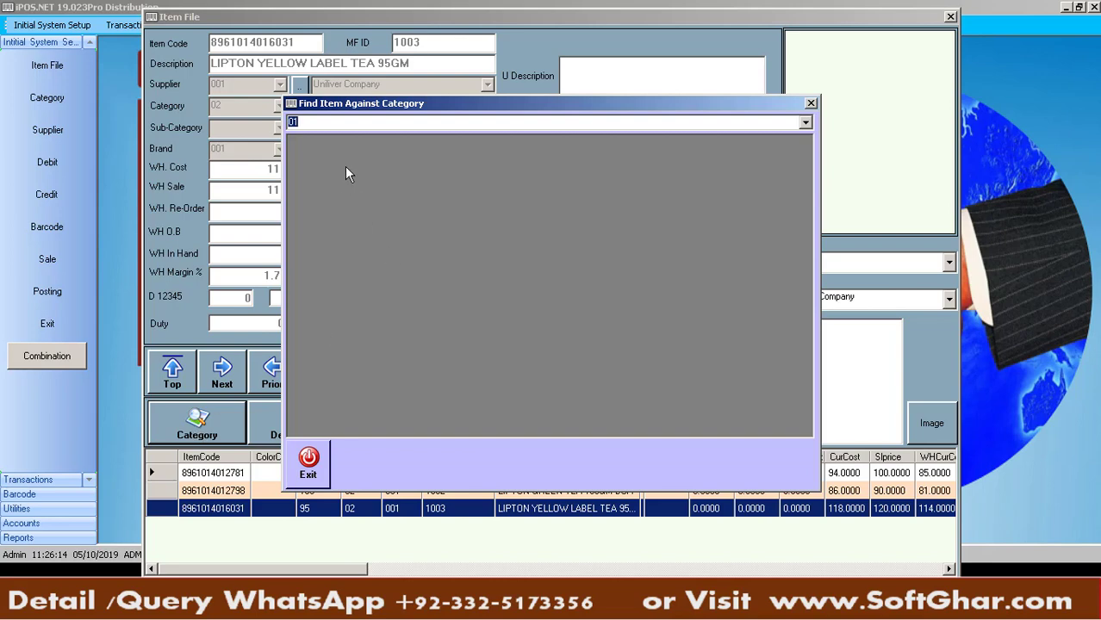
pyautogui.click(805, 122)
pyautogui.click(455, 170)
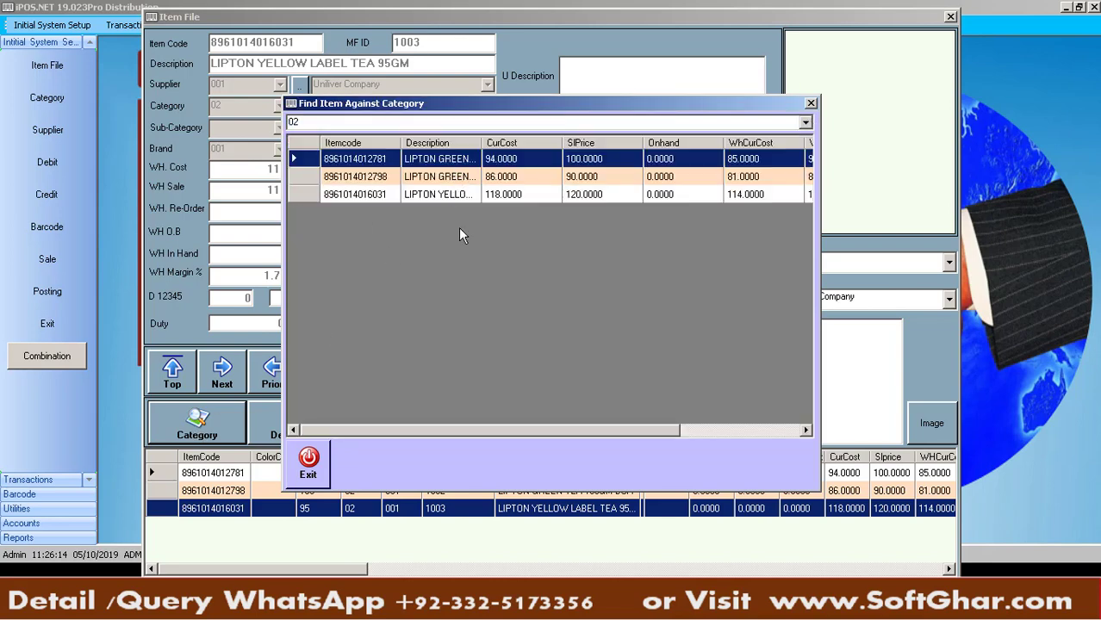
pyautogui.click(806, 122)
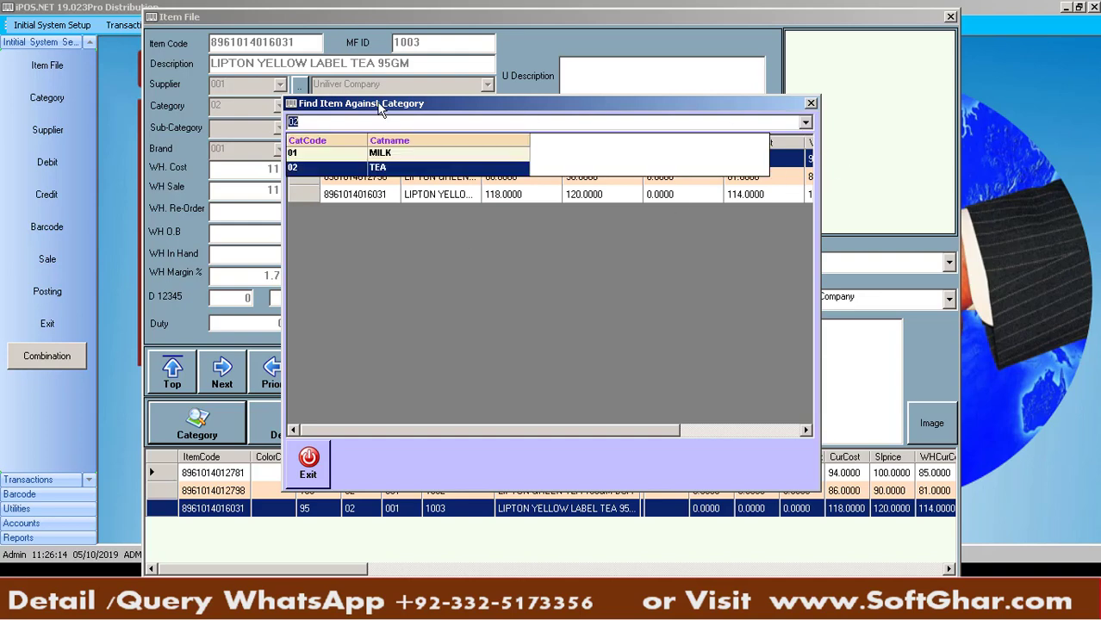
pyautogui.click(379, 153)
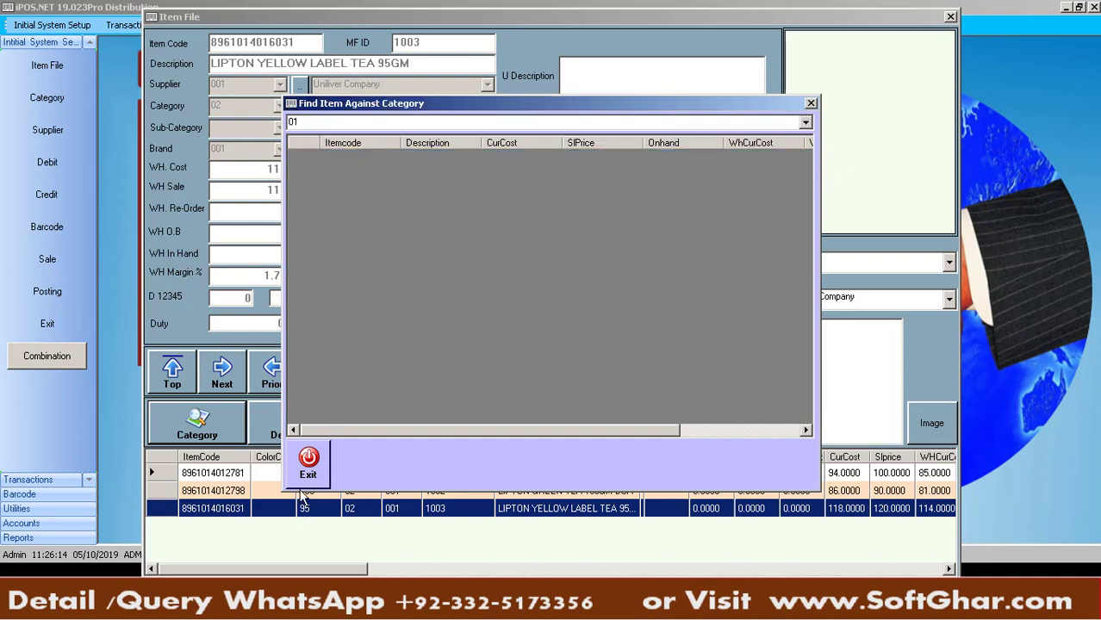
pyautogui.click(308, 463)
pyautogui.click(276, 424)
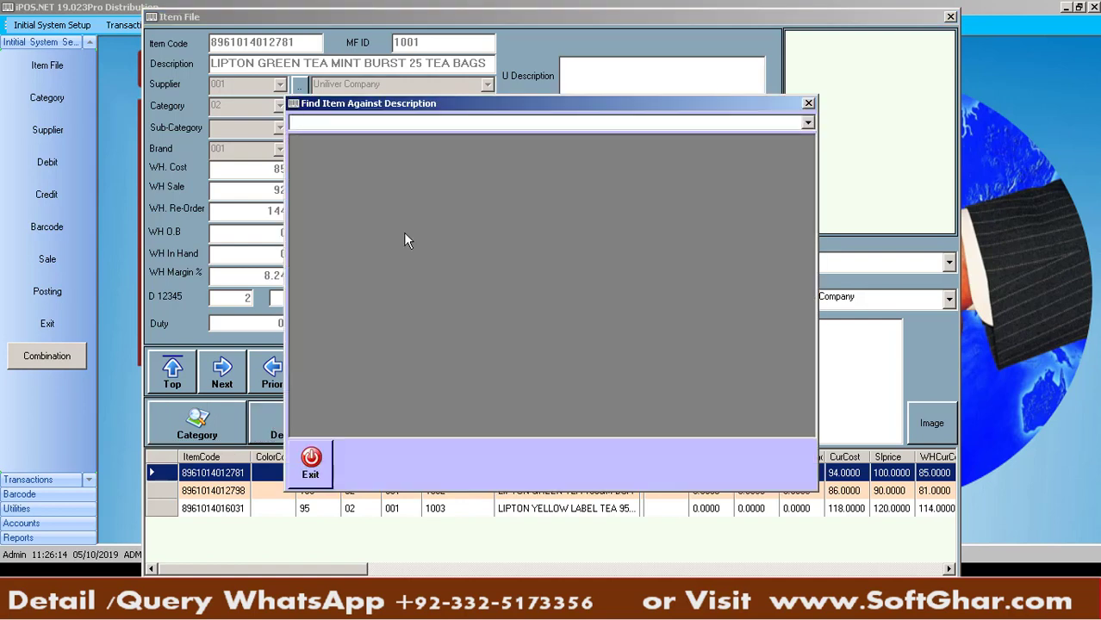
# Search descriptions for 95, then 'tea' to list all three Lipton items, and close the results
pyautogui.write('95')
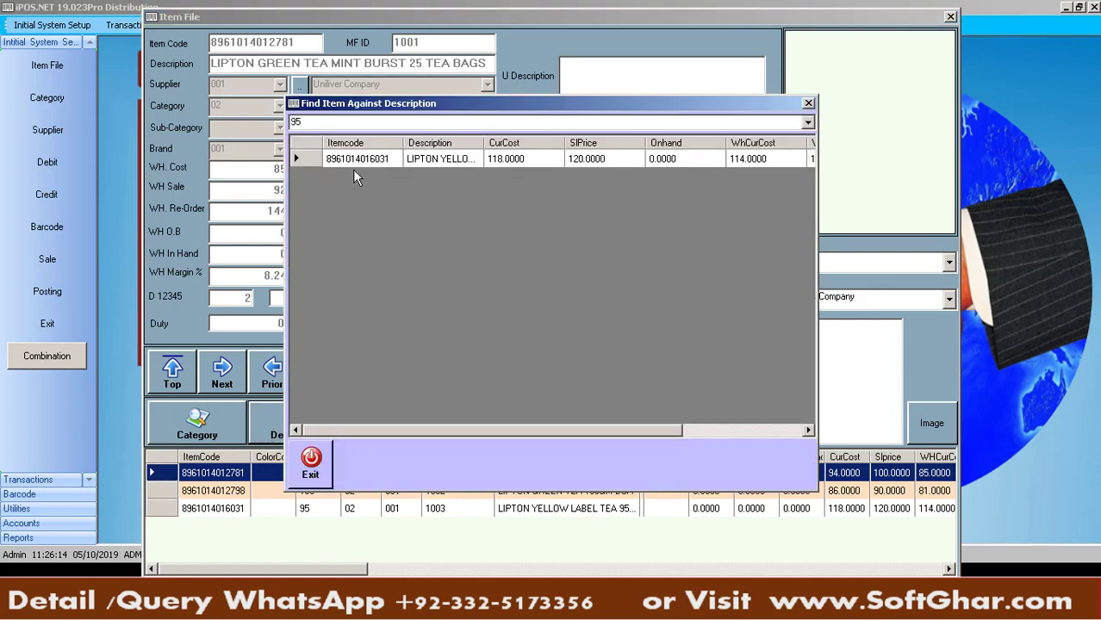
pyautogui.moveTo(484, 143); pyautogui.dragTo(659, 143)
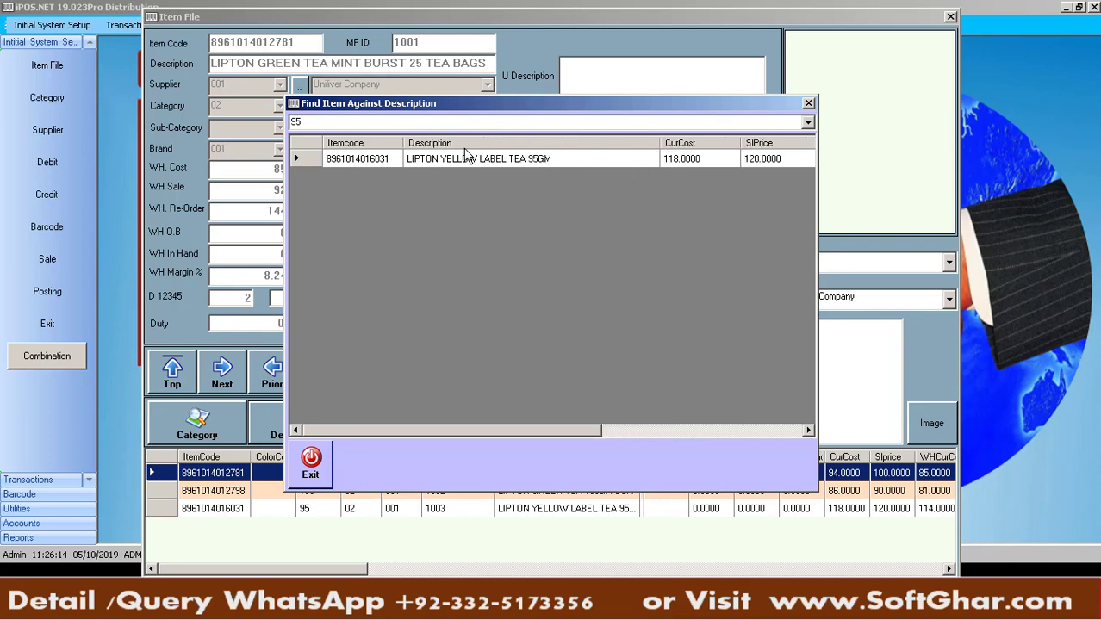
pyautogui.click(453, 124)
pyautogui.press('BackSpace')
pyautogui.write('tea')
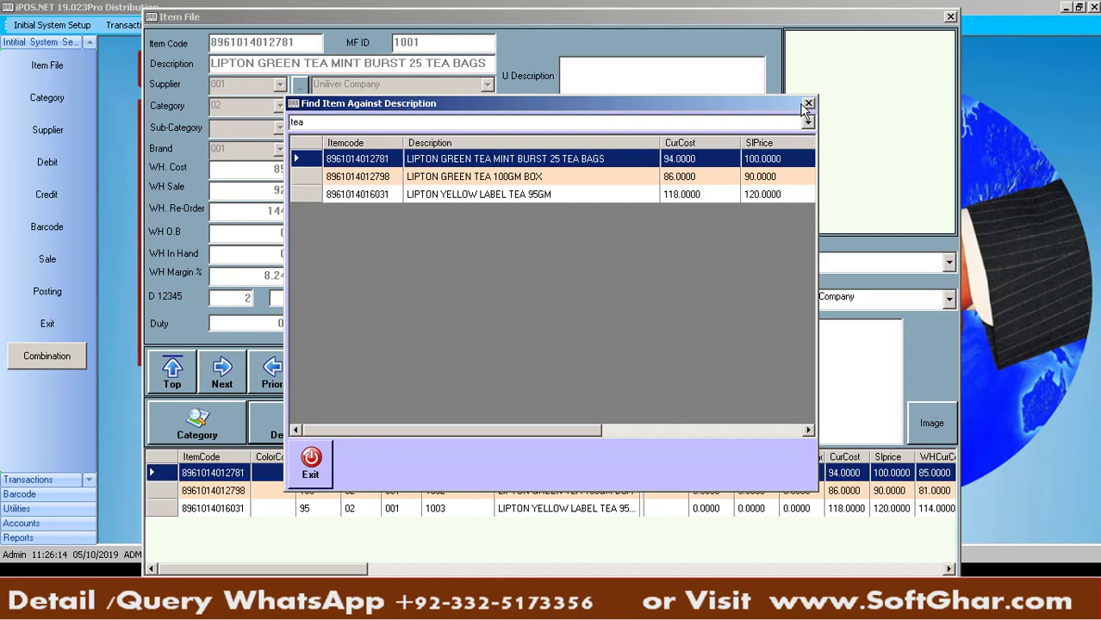
pyautogui.click(809, 104)
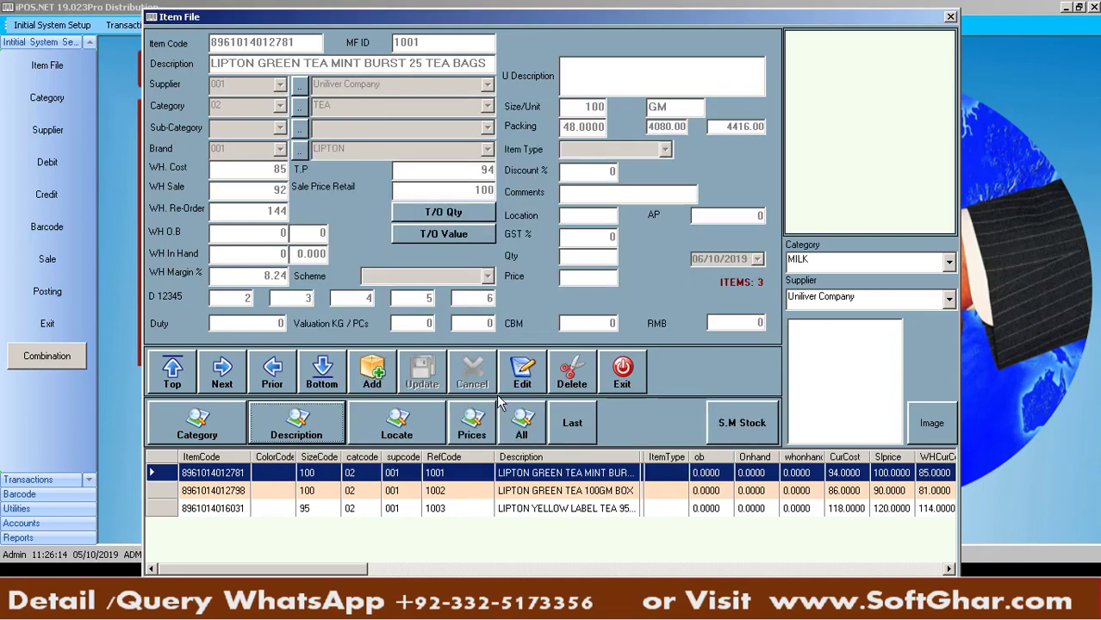
pyautogui.click(420, 428)
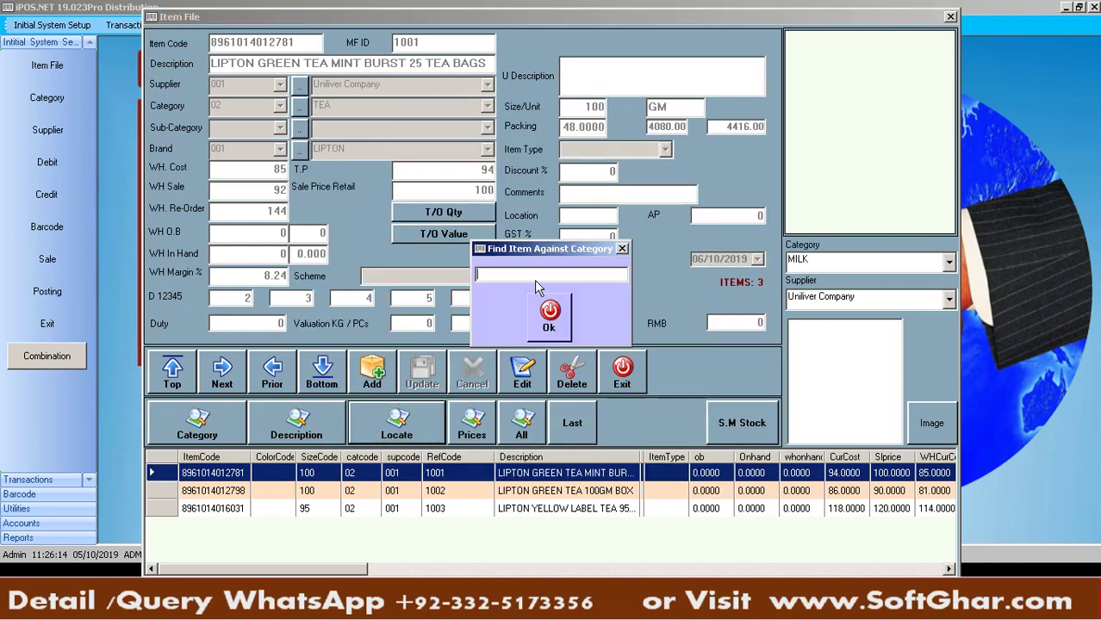
pyautogui.write('LIPTON YELLOW L')
pyautogui.press('BackSpace')
pyautogui.press('BackSpace')
pyautogui.press('BackSpace')
pyautogui.press('BackSpace')
pyautogui.press('BackSpace')
pyautogui.press('BackSpace')
pyautogui.press('BackSpace')
pyautogui.press('BackSpace')
pyautogui.press('BackSpace')
pyautogui.press('BackSpace')
pyautogui.press('BackSpace')
pyautogui.press('BackSpace')
pyautogui.press('BackSpace')
pyautogui.press('BackSpace')
pyautogui.press('Return')
pyautogui.press('Return')
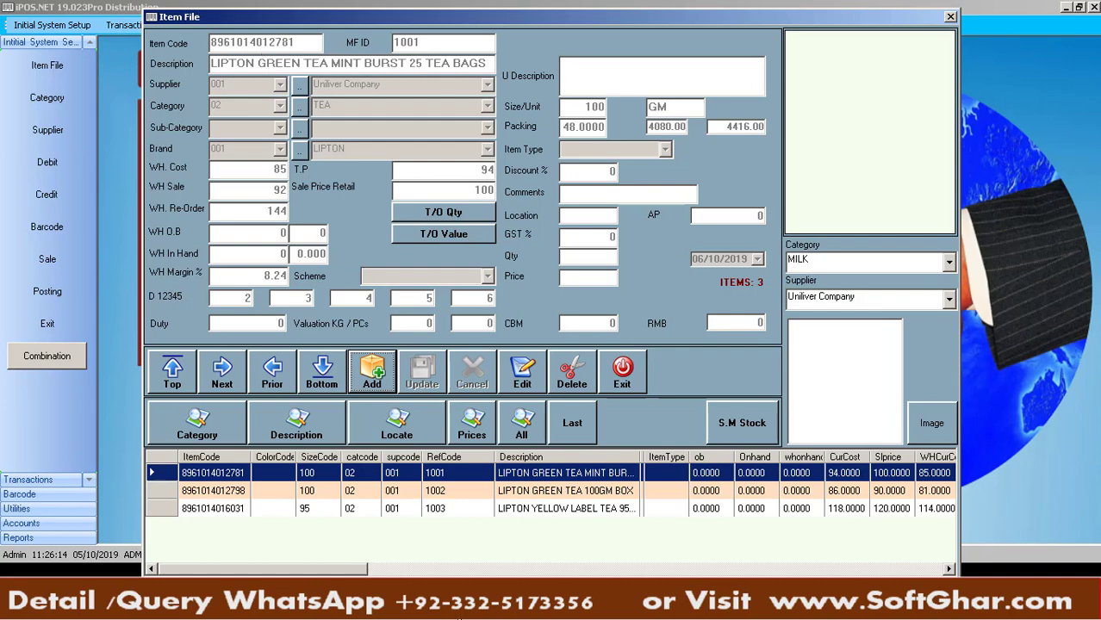
pyautogui.click(457, 609)
pyautogui.click(92, 207)
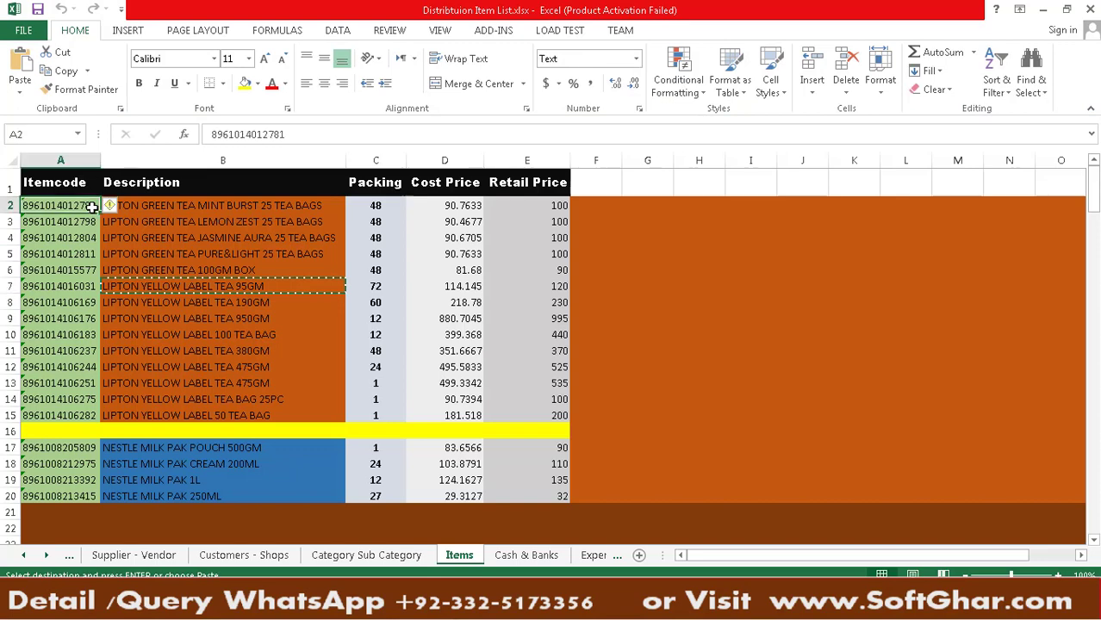
pyautogui.hotkey('ctrl', 'c')
pyautogui.click(544, 607)
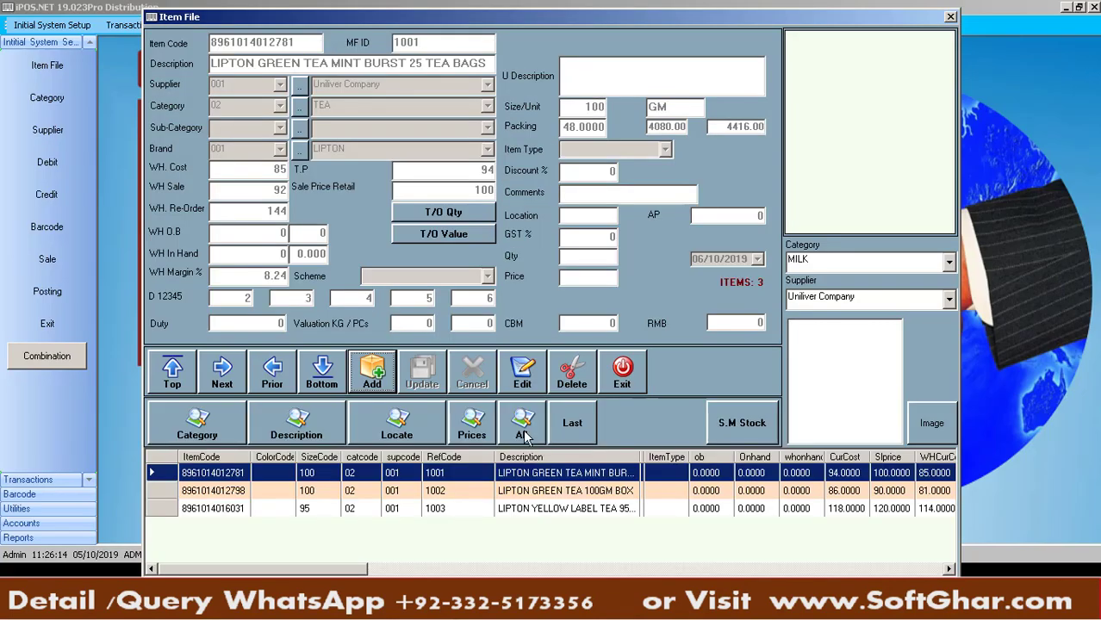
pyautogui.click(396, 429)
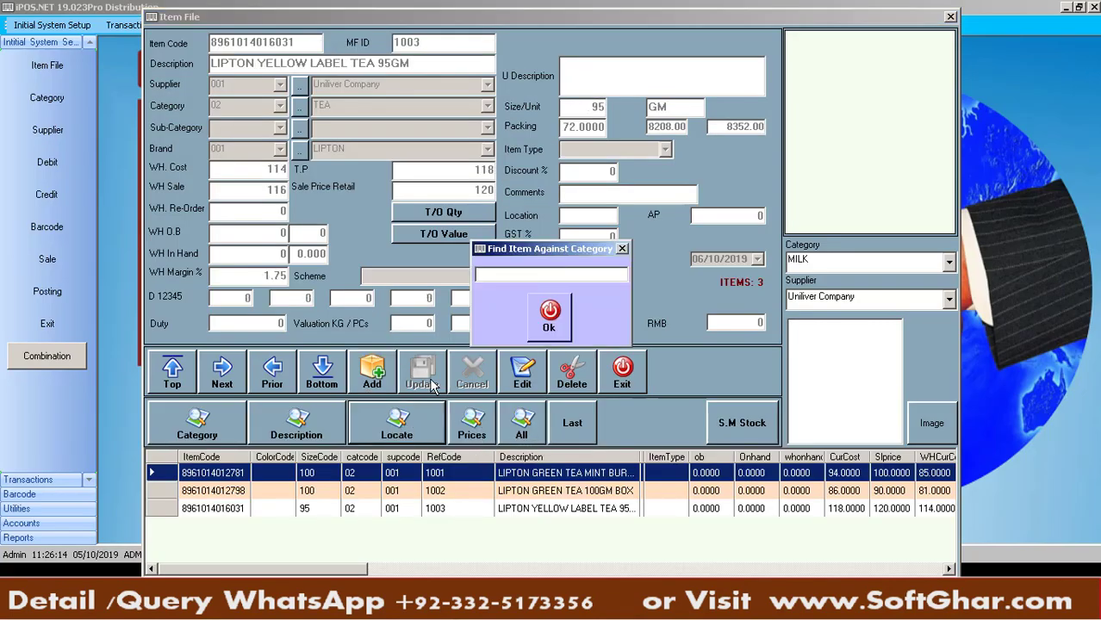
pyautogui.hotkey('ctrl', 'v')
pyautogui.click(549, 315)
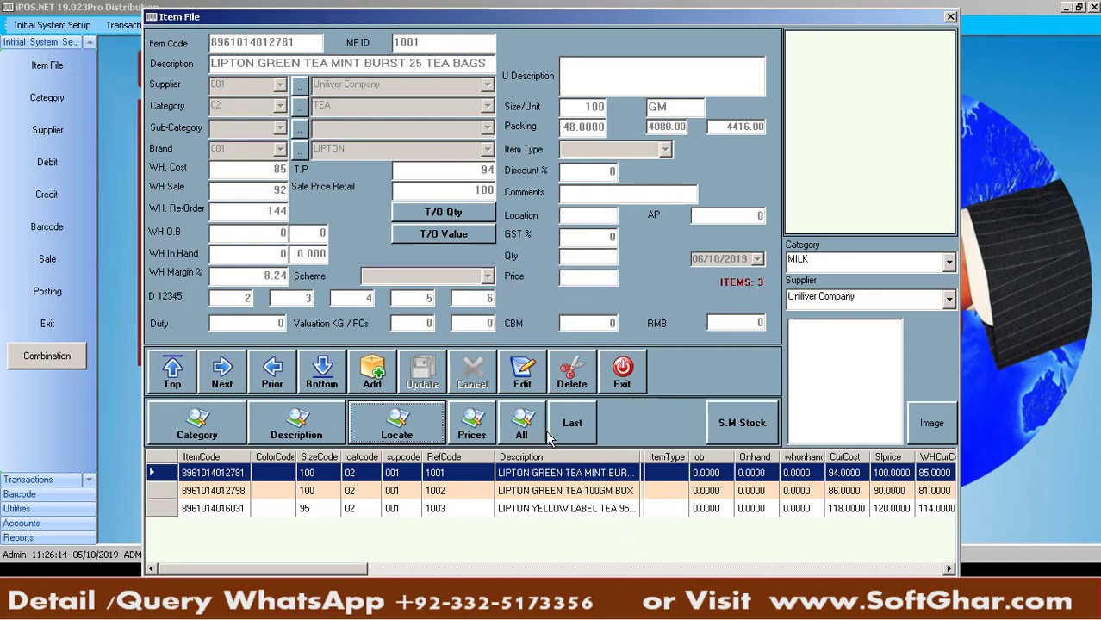
pyautogui.click(552, 431)
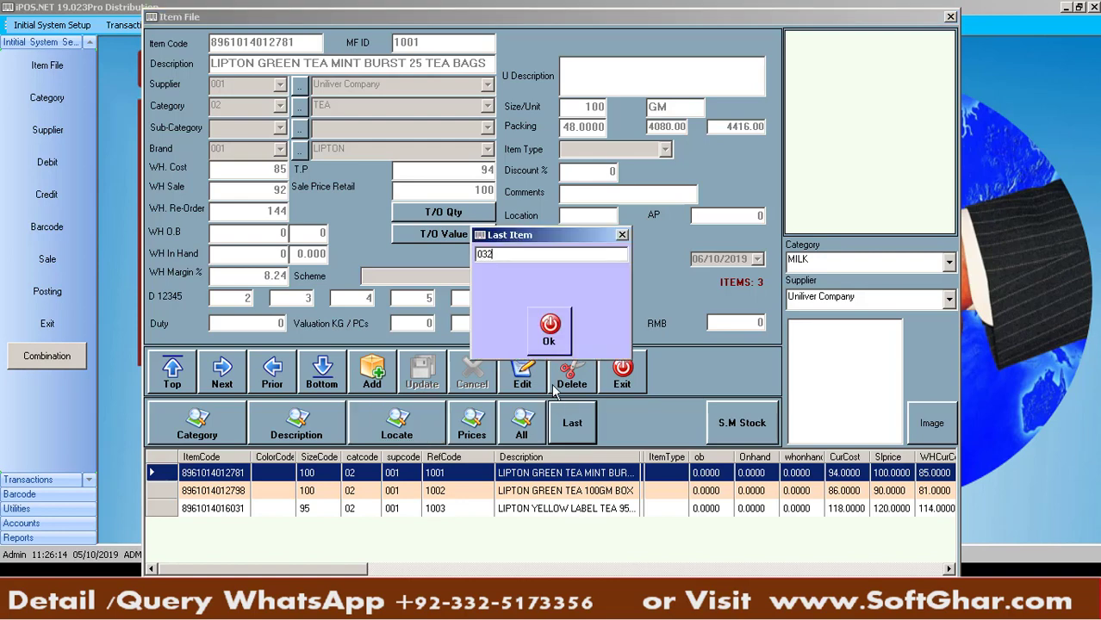
pyautogui.press('Return')
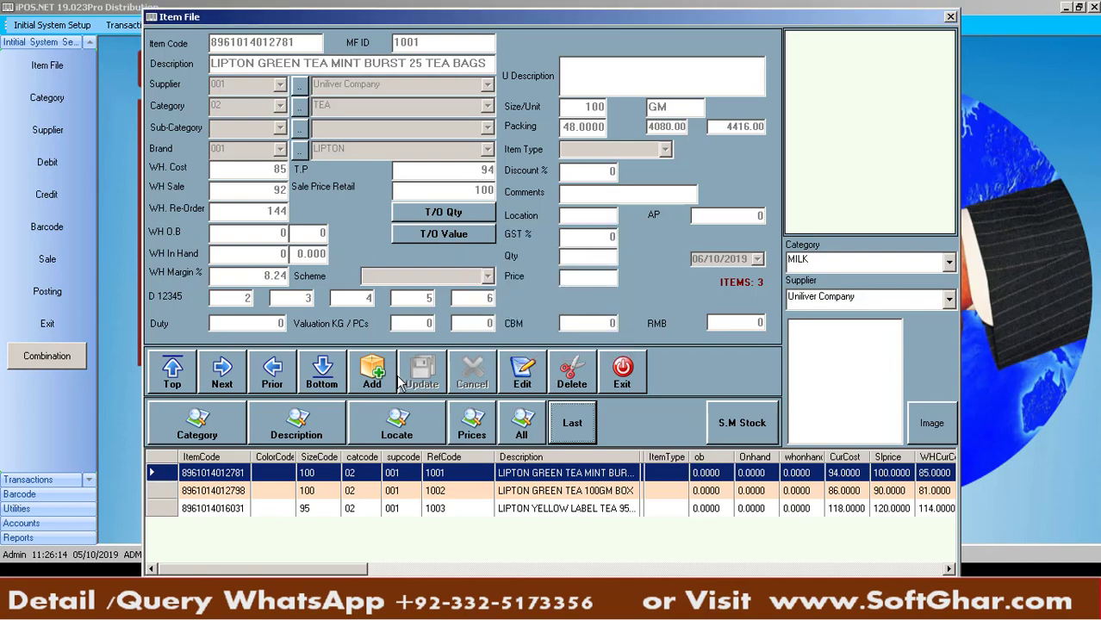
pyautogui.click(377, 378)
# Save a TEST ITEMS record with code 010001, then start another new item
pyautogui.write('01')
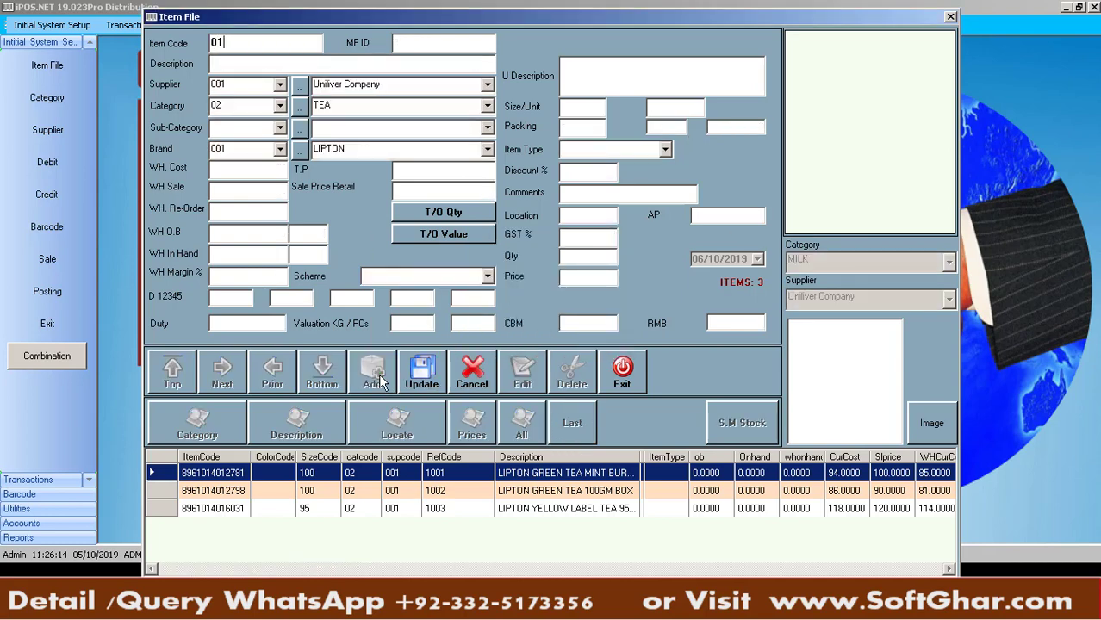
pyautogui.write('000')
pyautogui.write('TEST')
pyautogui.write(' IT')
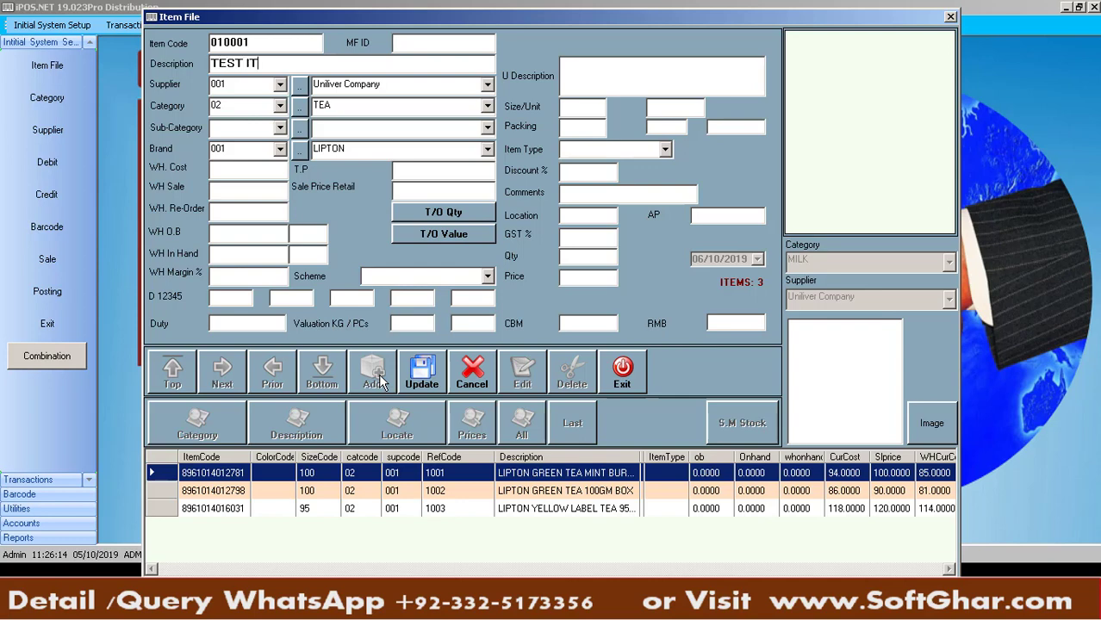
pyautogui.write('EMS')
pyautogui.press('Tab')
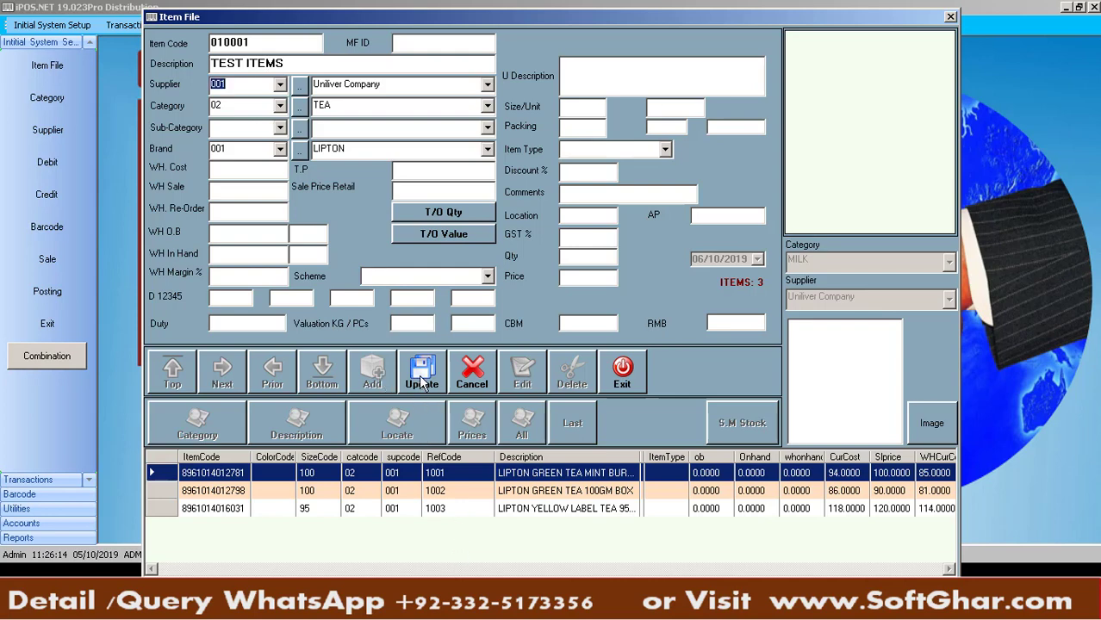
pyautogui.click(421, 380)
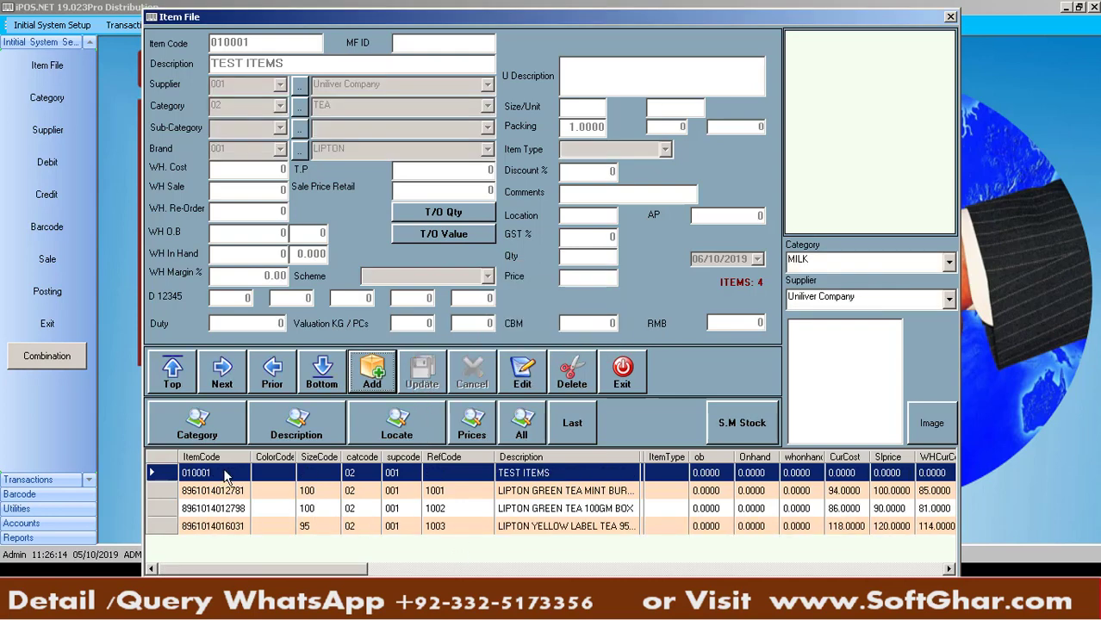
pyautogui.click(355, 380)
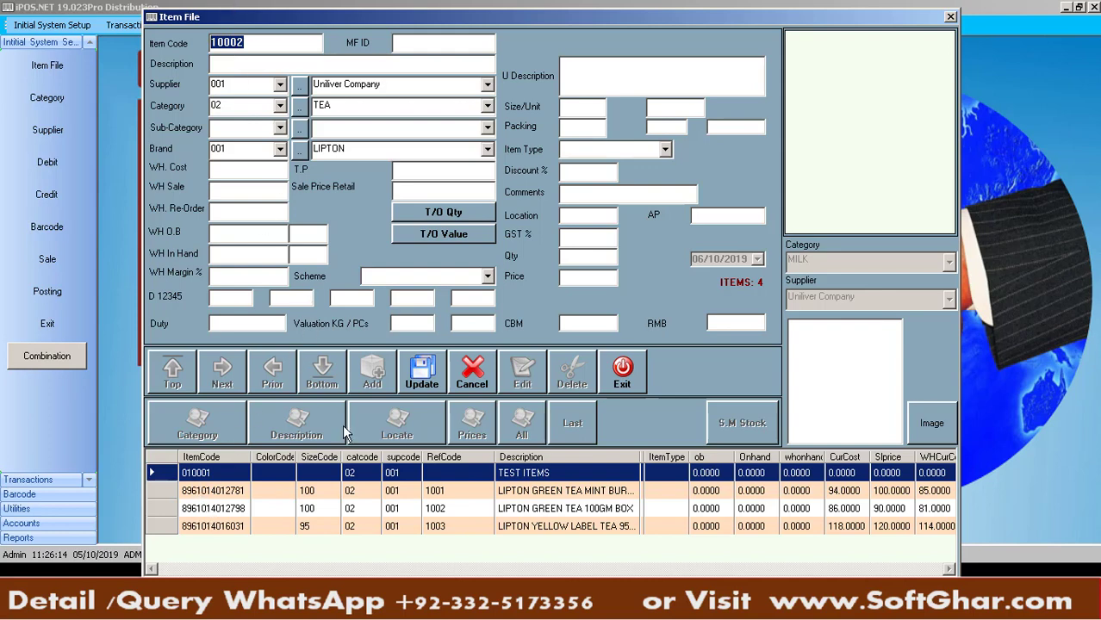
# Cancel the blank record and delete the TEST ITEMS item
pyautogui.click(470, 376)
pyautogui.click(330, 474)
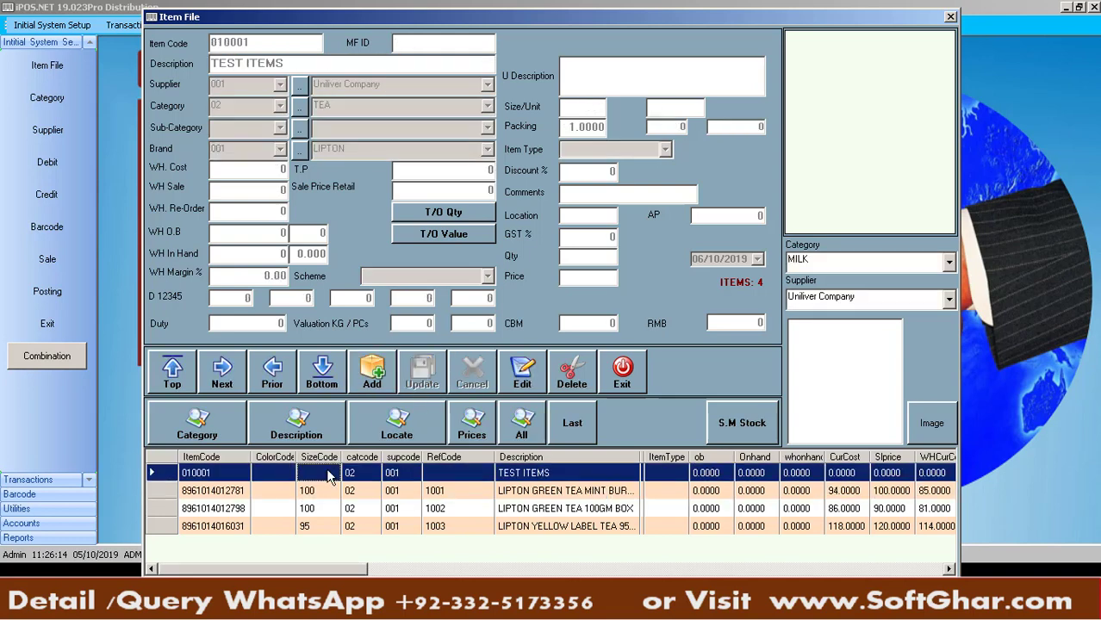
pyautogui.click(572, 379)
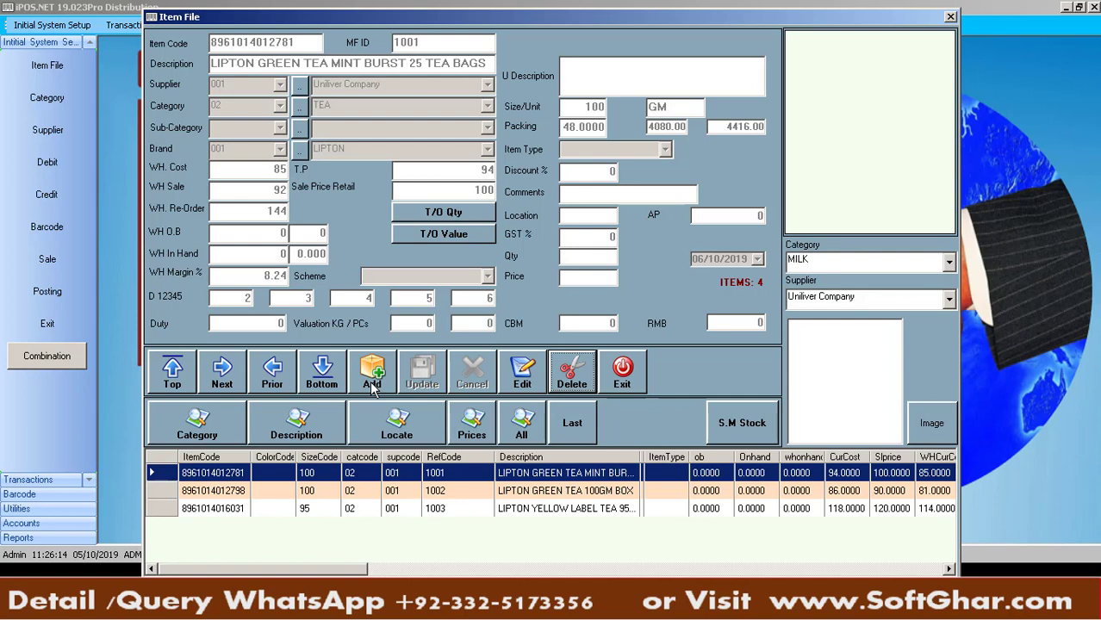
# Re-add TEST ITEMS with item code 10001 and save it
pyautogui.click(372, 375)
pyautogui.write('100')
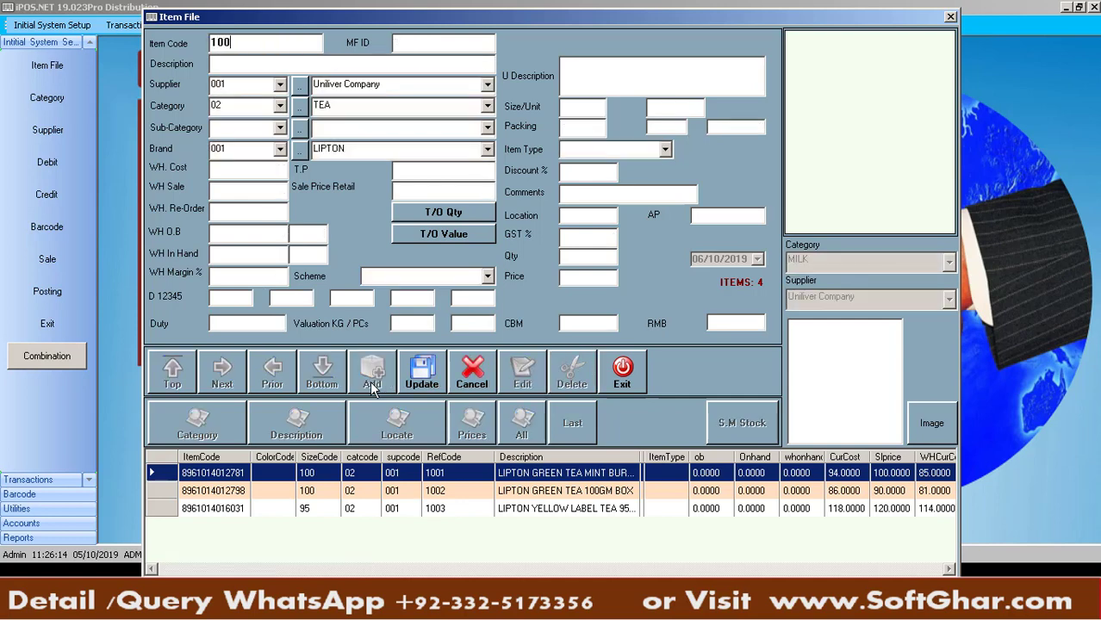
pyautogui.write('001')
pyautogui.press('BackSpace')
pyautogui.click(272, 63)
pyautogui.write('TES T ITEMS')
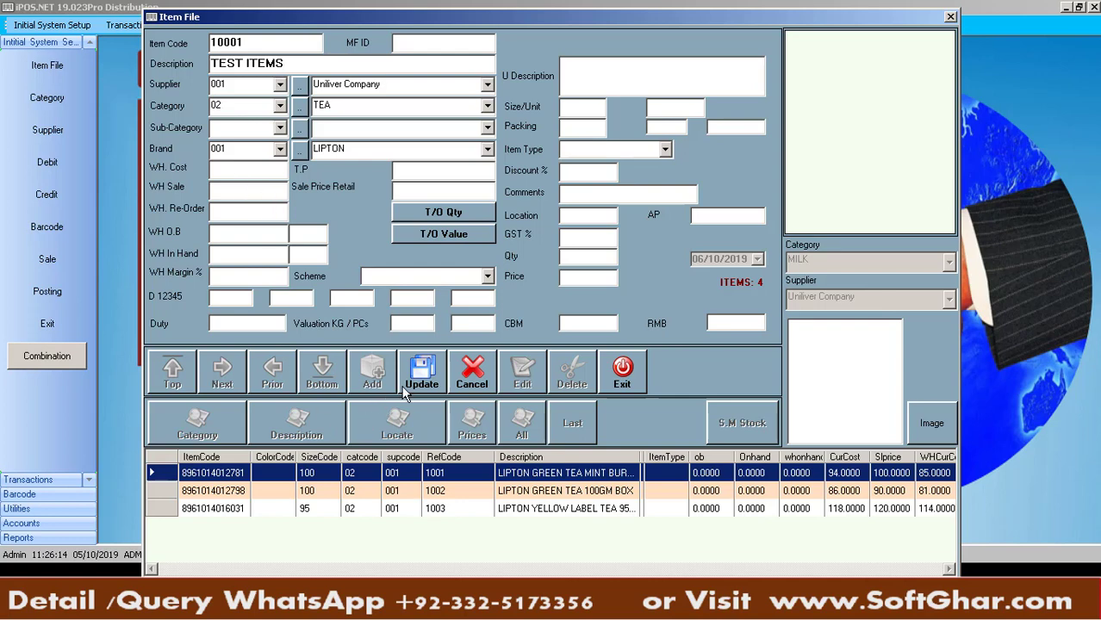
pyautogui.click(435, 370)
pyautogui.click(586, 341)
pyautogui.click(365, 372)
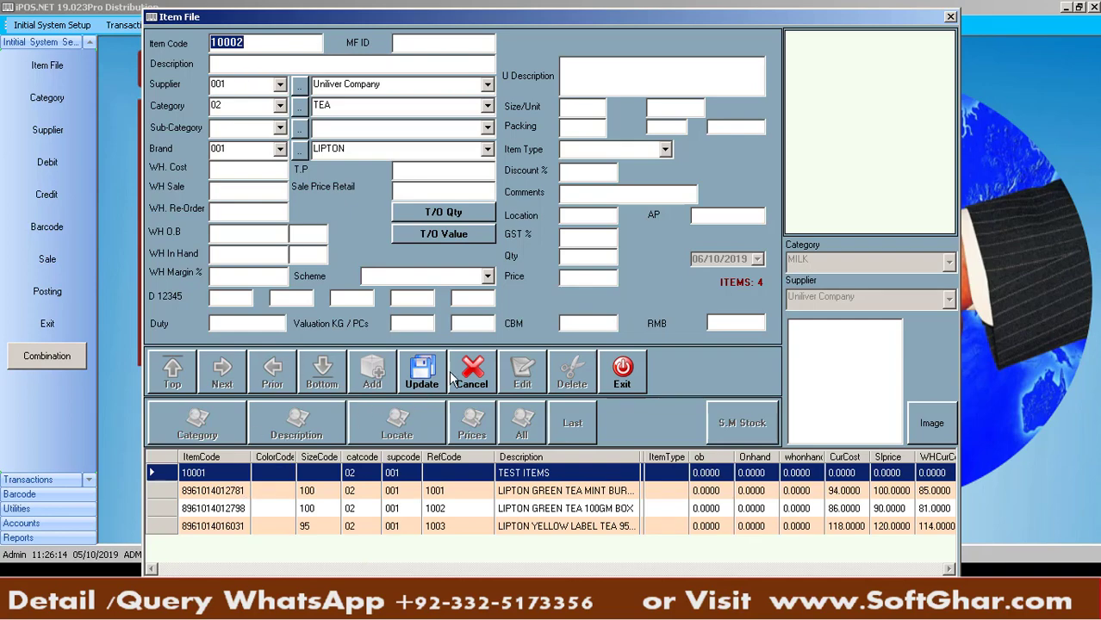
pyautogui.click(479, 369)
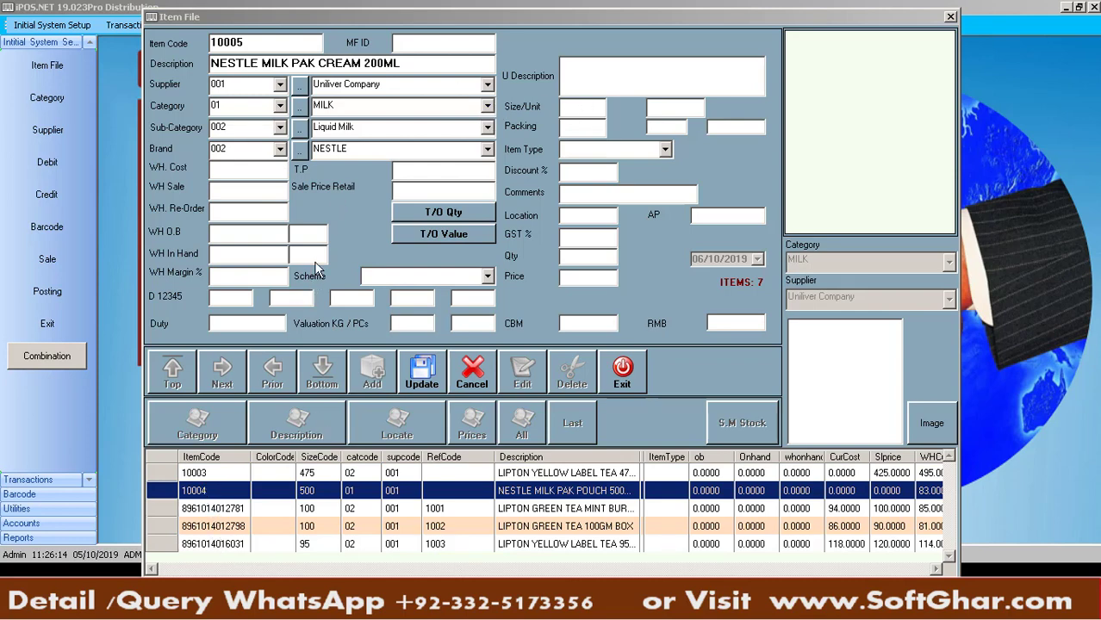
# Give NESTLE MILK PAK CREAM 200ML size 200 and check its packing of 24 in Excel
pyautogui.click(586, 105)
pyautogui.write('200')
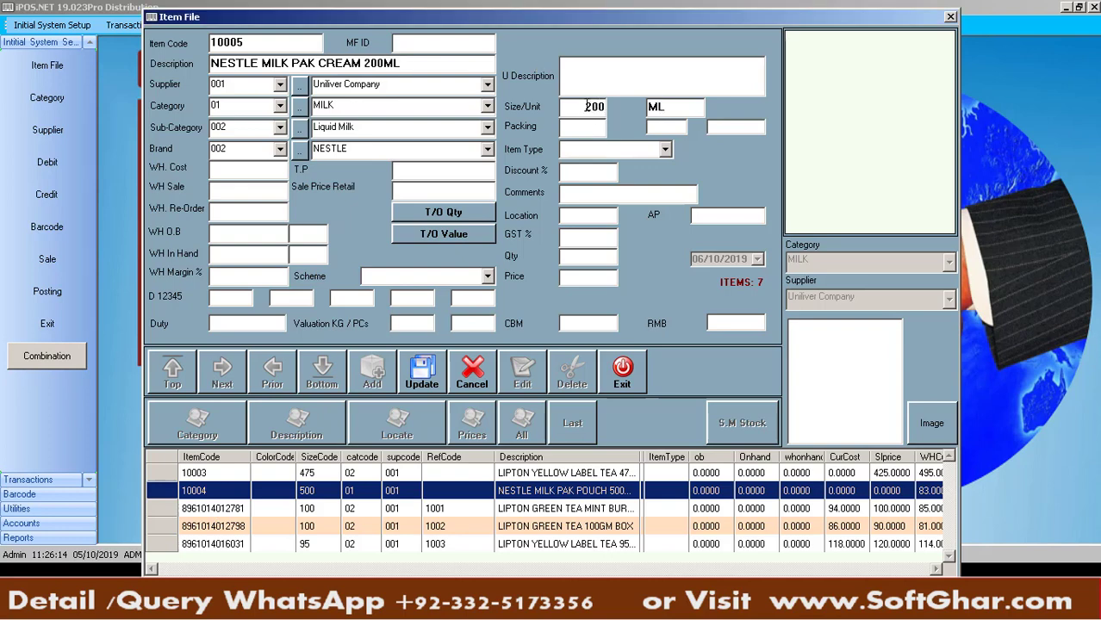
pyautogui.click(579, 127)
pyautogui.hotkey('alt', 'Tab')
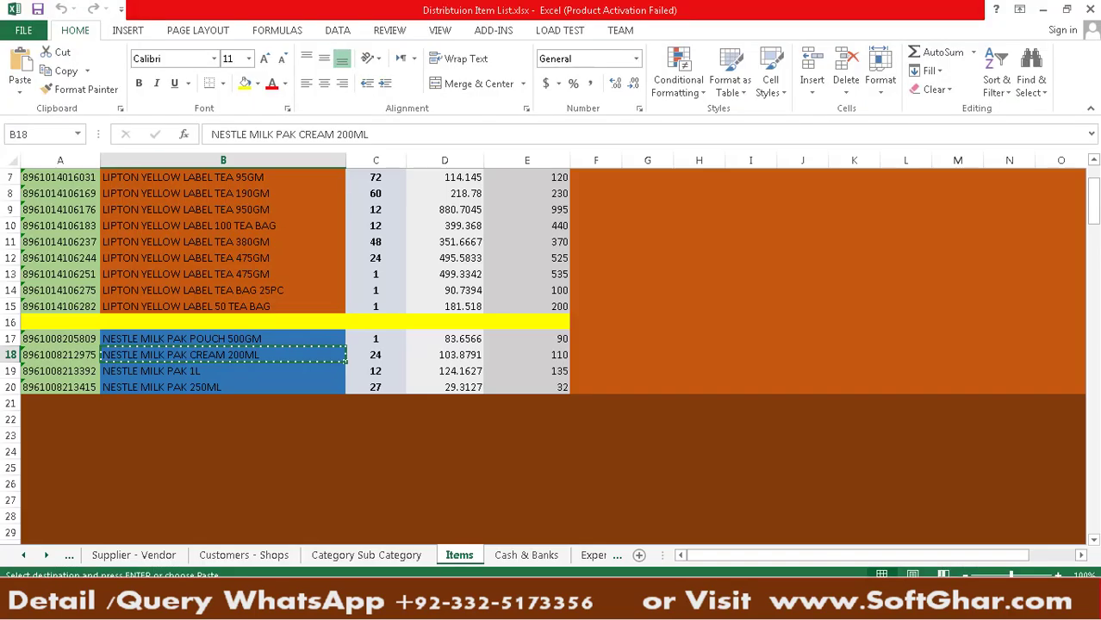
pyautogui.hotkey('alt', 'Tab')
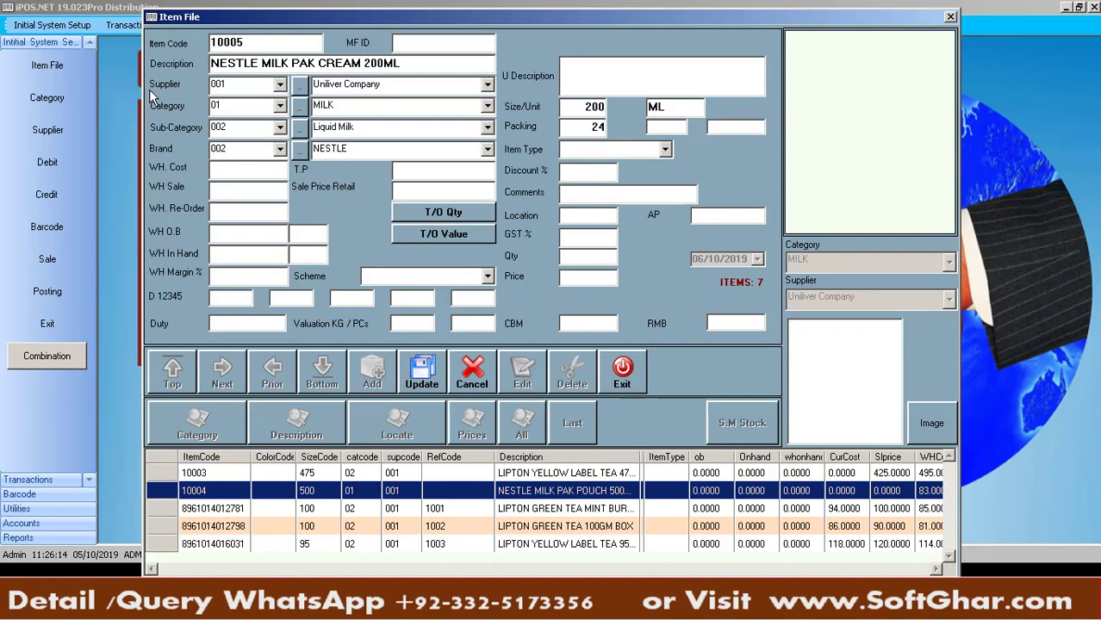
pyautogui.click(279, 128)
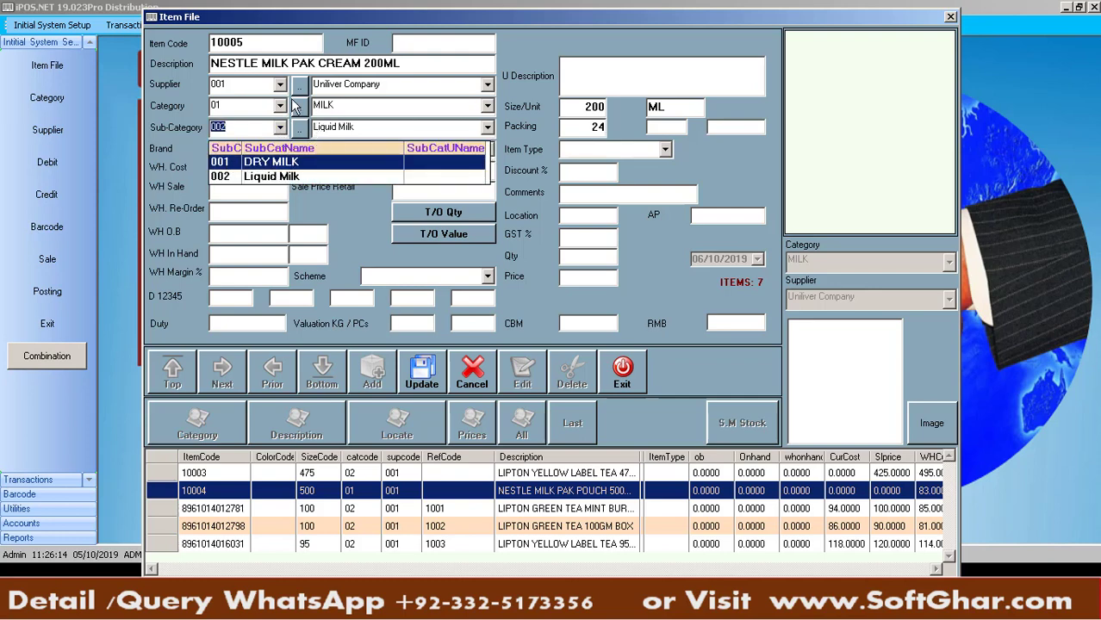
# Keep sub-category Liquid Milk and create a new CREAM category in the category manager
pyautogui.click(299, 104)
pyautogui.click(300, 105)
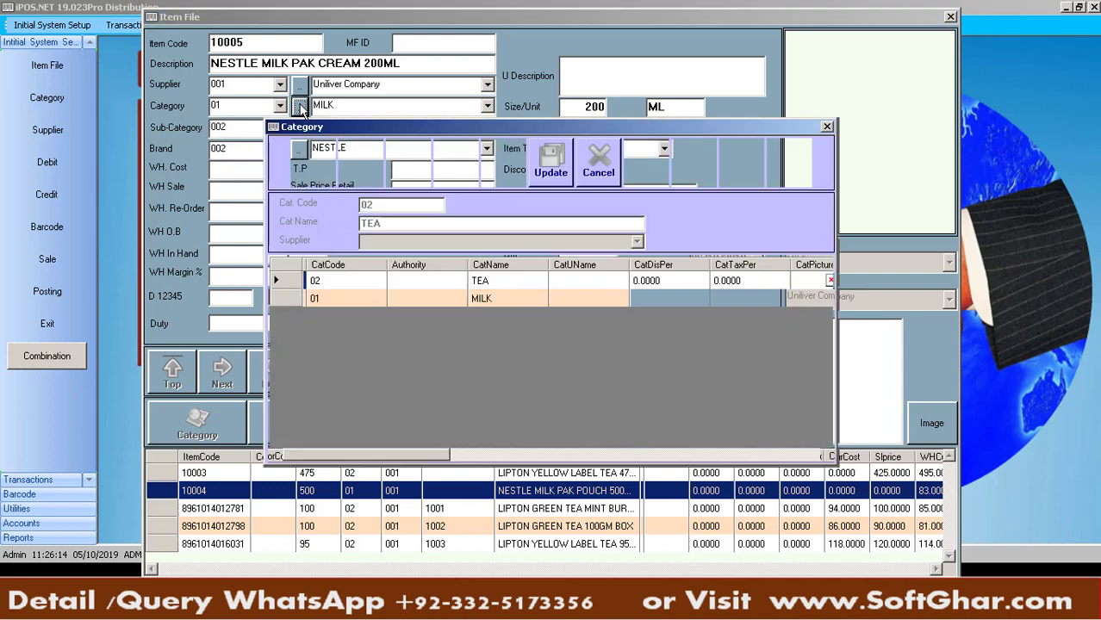
pyautogui.click(512, 177)
pyautogui.write('CREAM')
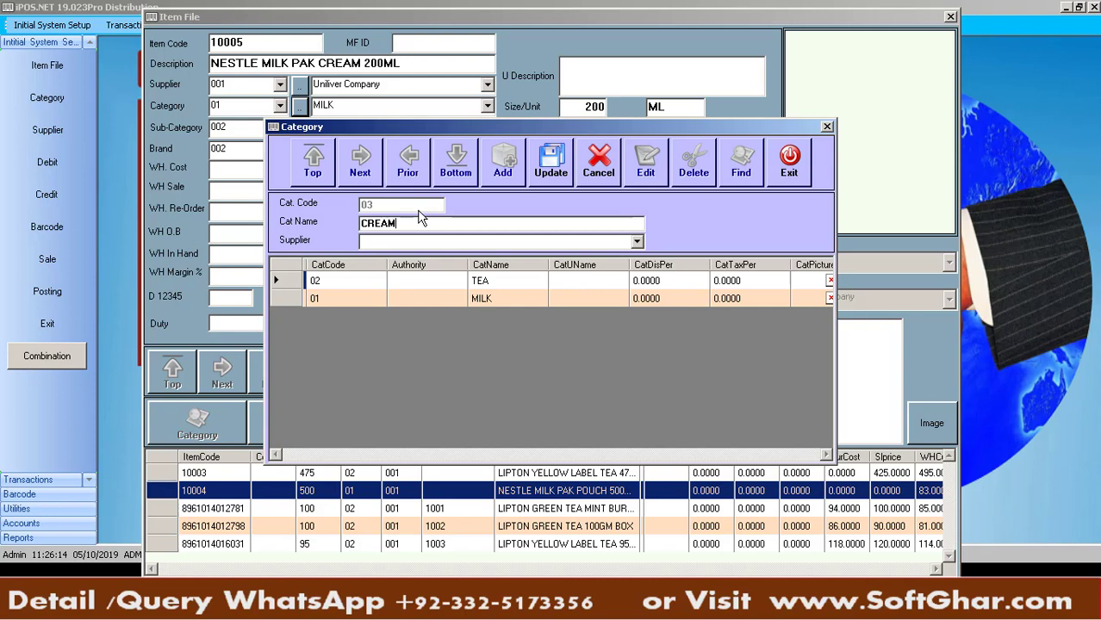
pyautogui.click(553, 179)
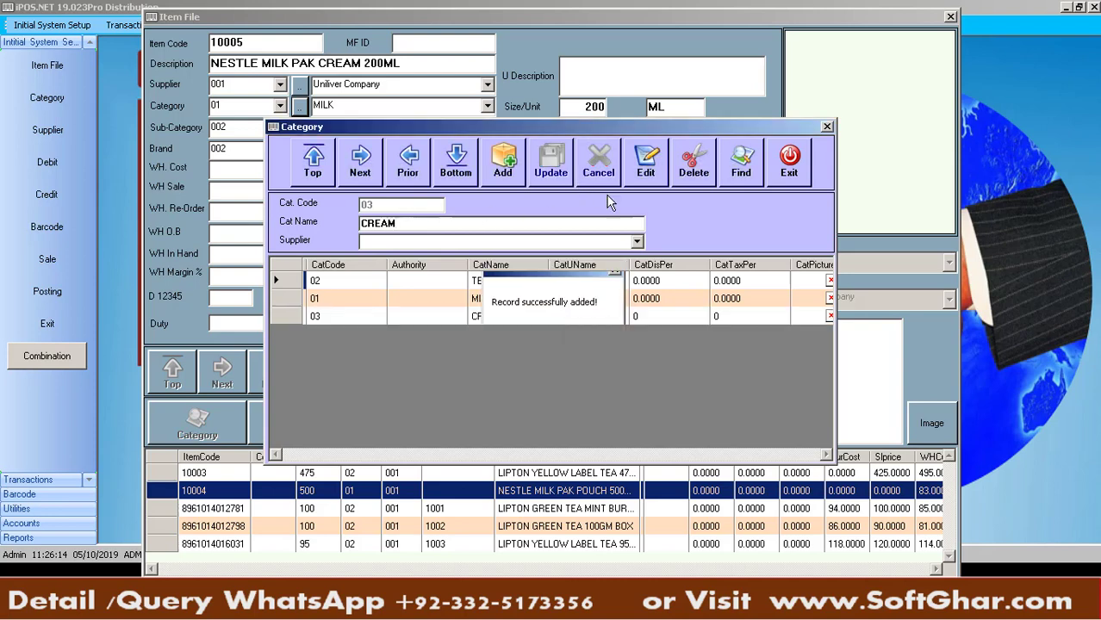
pyautogui.click(789, 175)
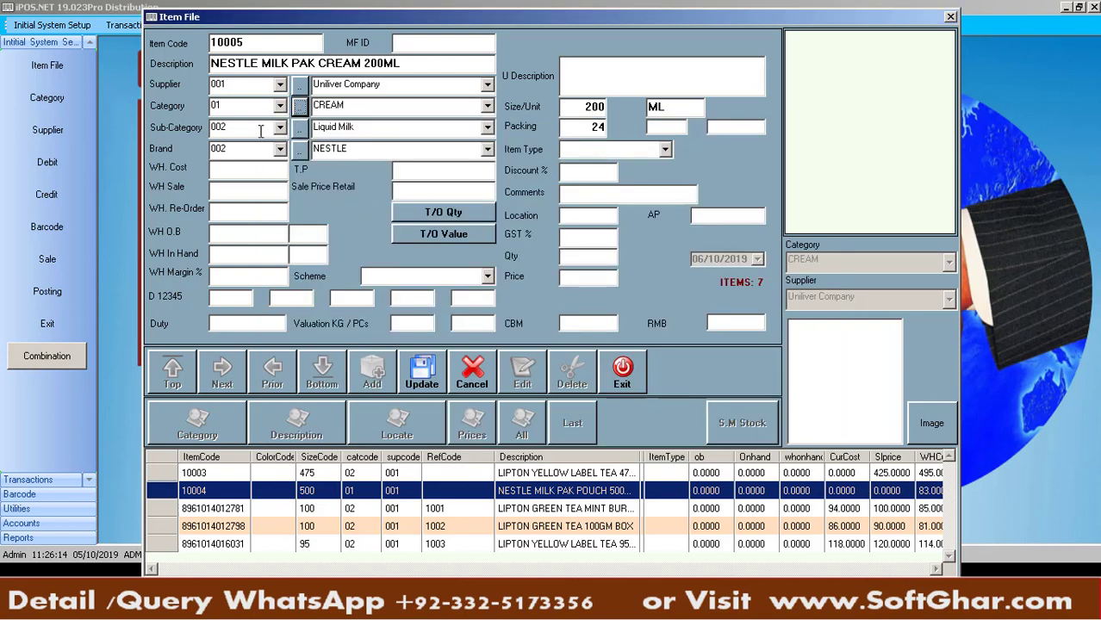
pyautogui.press('Tab')
# Review the Uniliver Company supplier records, then reselect the item's sub-category
pyautogui.click(487, 86)
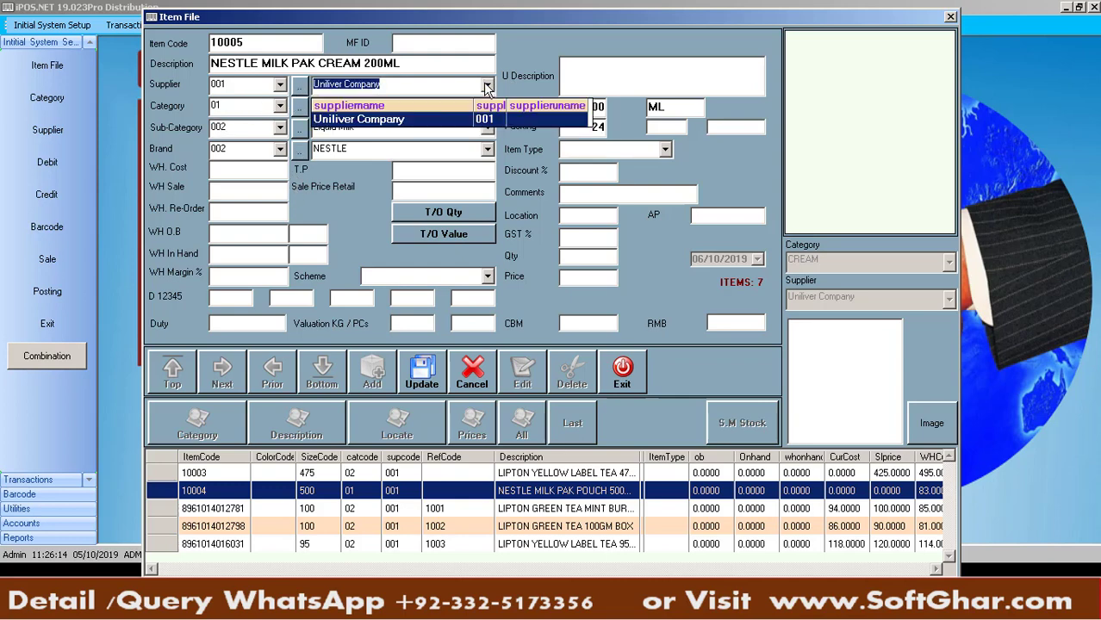
pyautogui.click(299, 86)
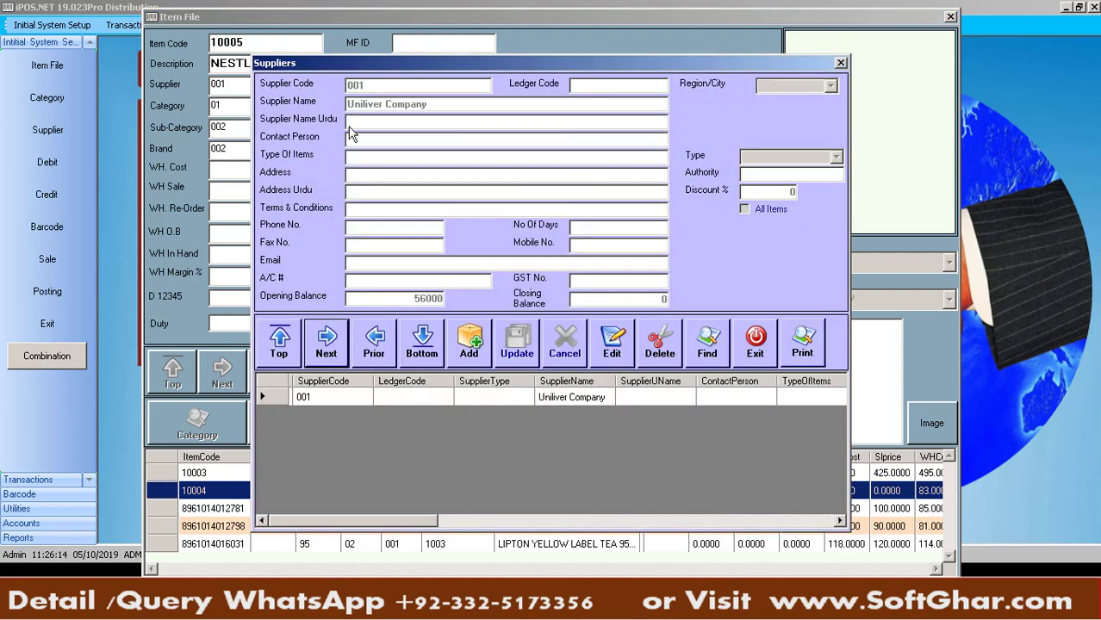
pyautogui.click(737, 346)
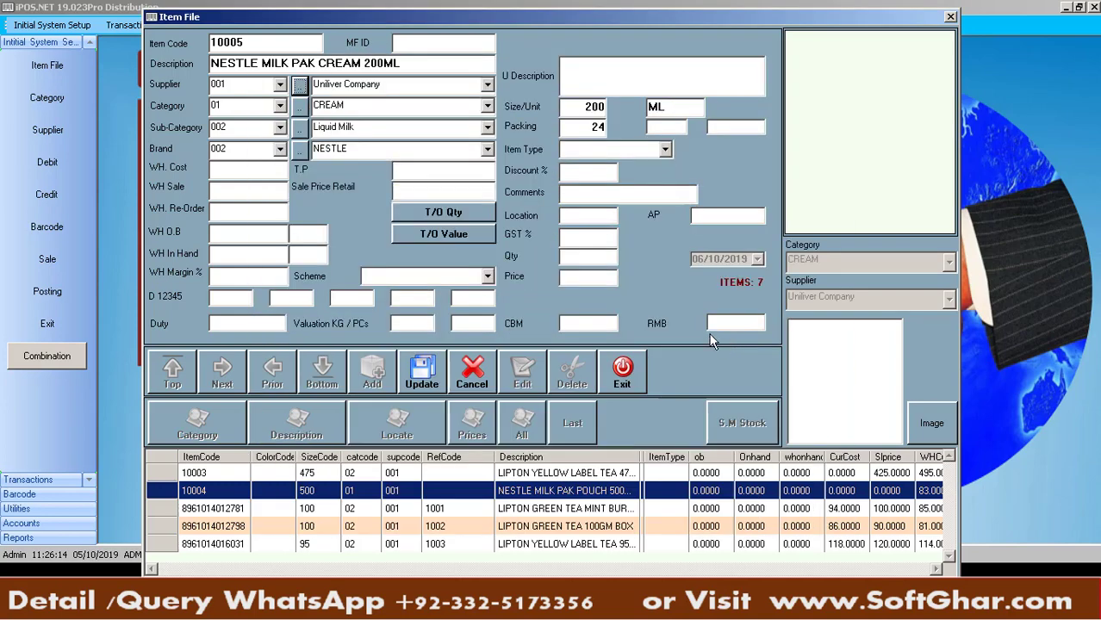
pyautogui.doubleClick(272, 125)
pyautogui.press('BackSpace')
# Save the item and review the Lipton tea and Nestle Milk Pak 250ML and 1L records
pyautogui.press('Escape')
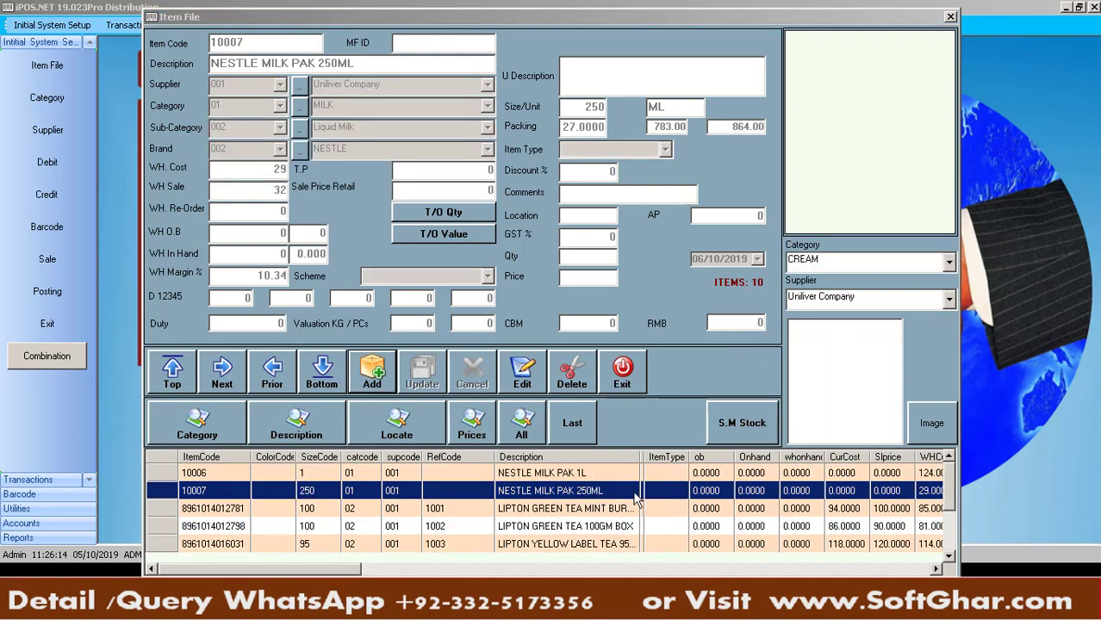
pyautogui.click(551, 548)
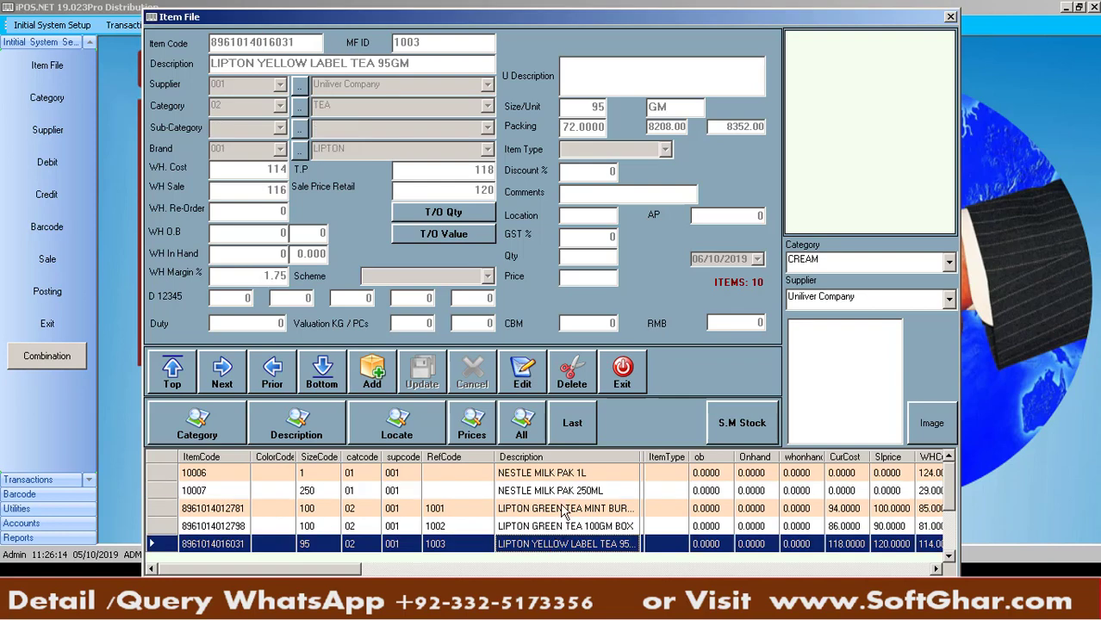
pyautogui.click(563, 510)
pyautogui.click(415, 529)
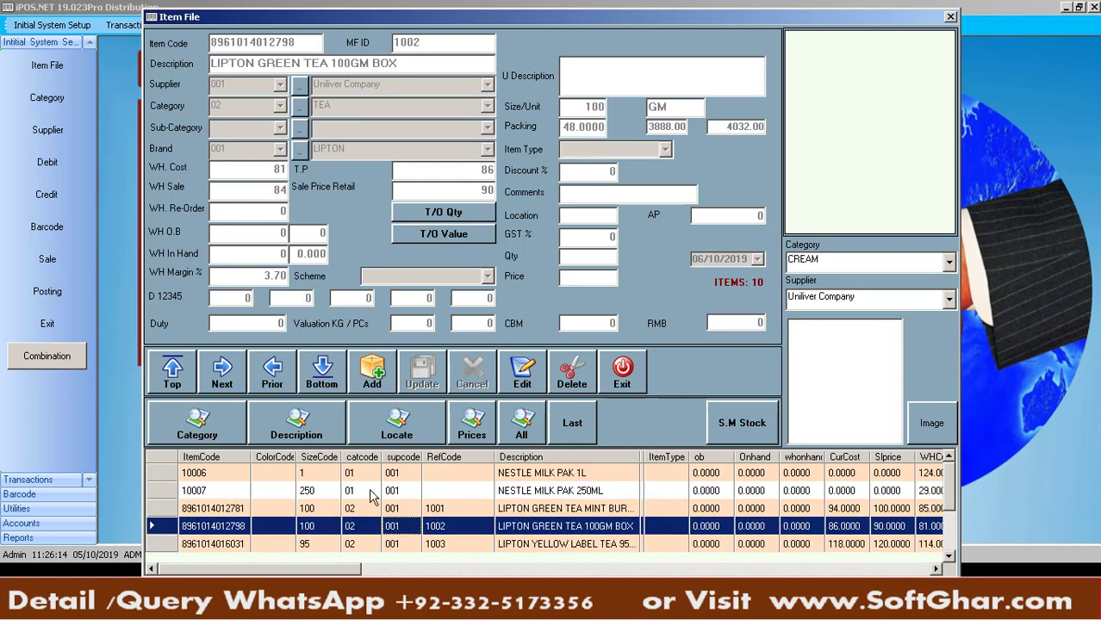
pyautogui.click(238, 490)
pyautogui.click(240, 474)
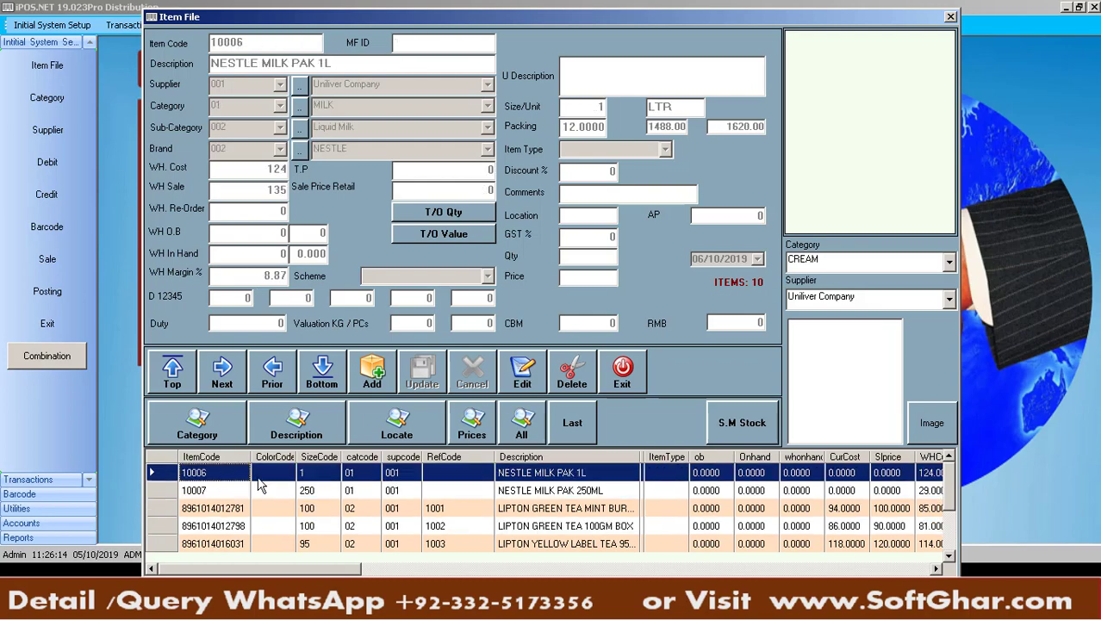
pyautogui.scroll(2, 950, 510)
pyautogui.scroll(-2, 950, 513)
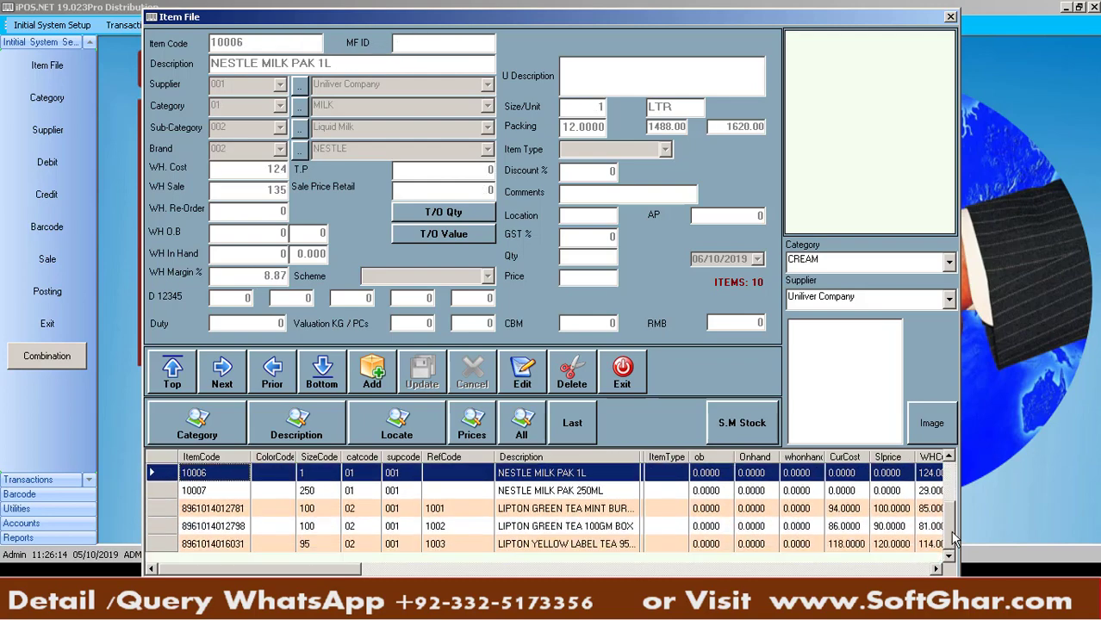
pyautogui.click(815, 515)
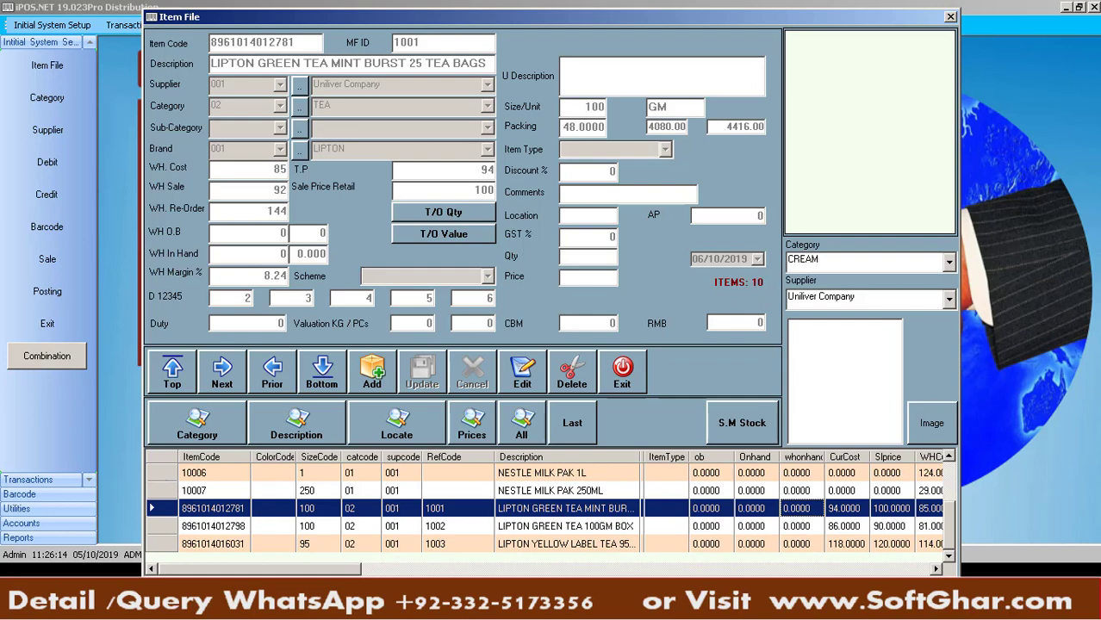
# Glance at the Excel item list, then close the Item File window
pyautogui.hotkey('alt', 'Tab')
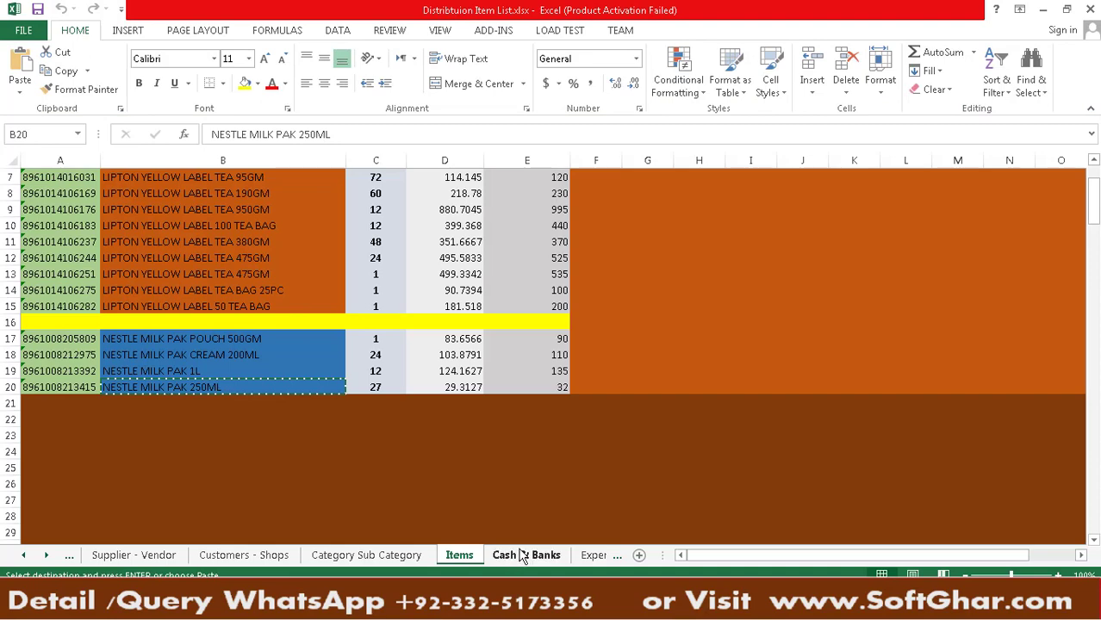
pyautogui.hotkey('alt', 'Tab')
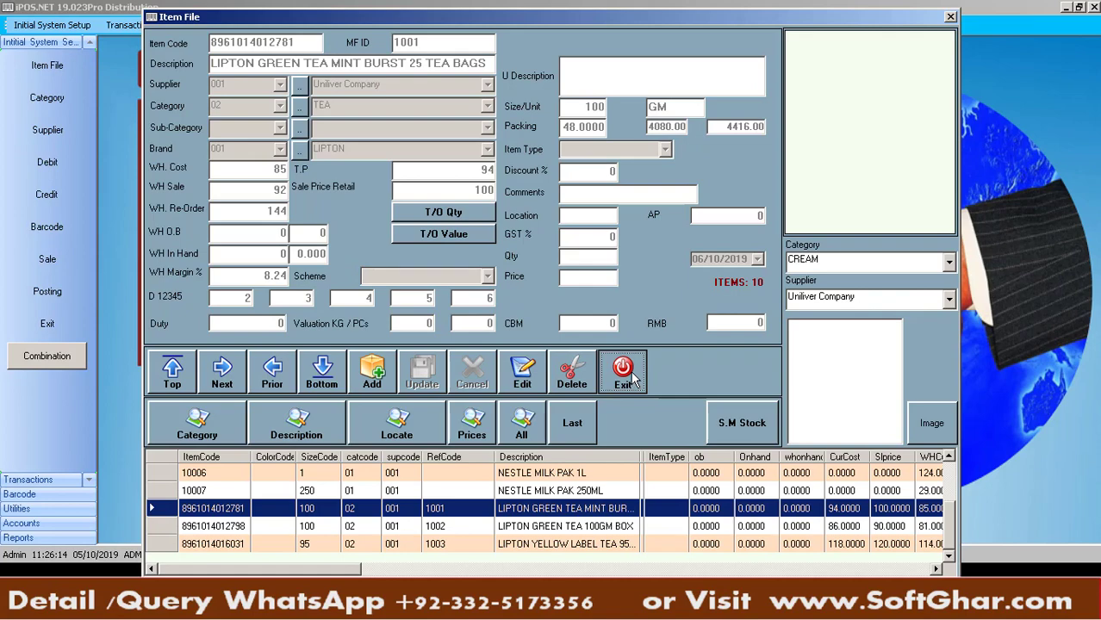
pyautogui.click(623, 373)
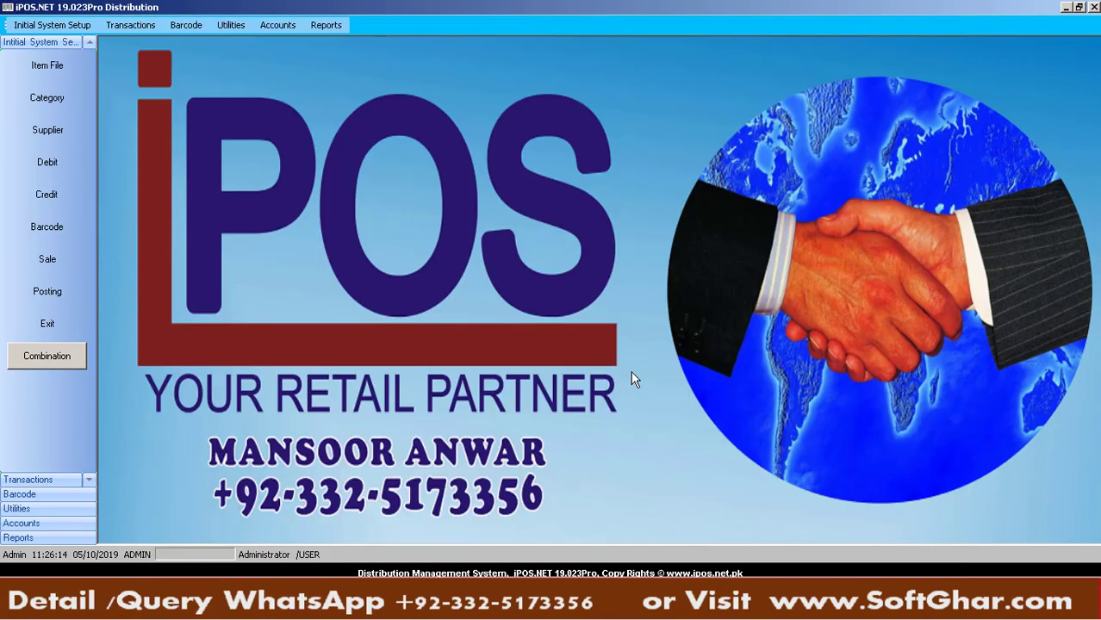
# Minimize Excel and open the Item File at the LIPTON YELLOW LABEL TEA 475GM record
pyautogui.hotkey('alt', 'Tab')
pyautogui.click(1044, 10)
pyautogui.click(69, 62)
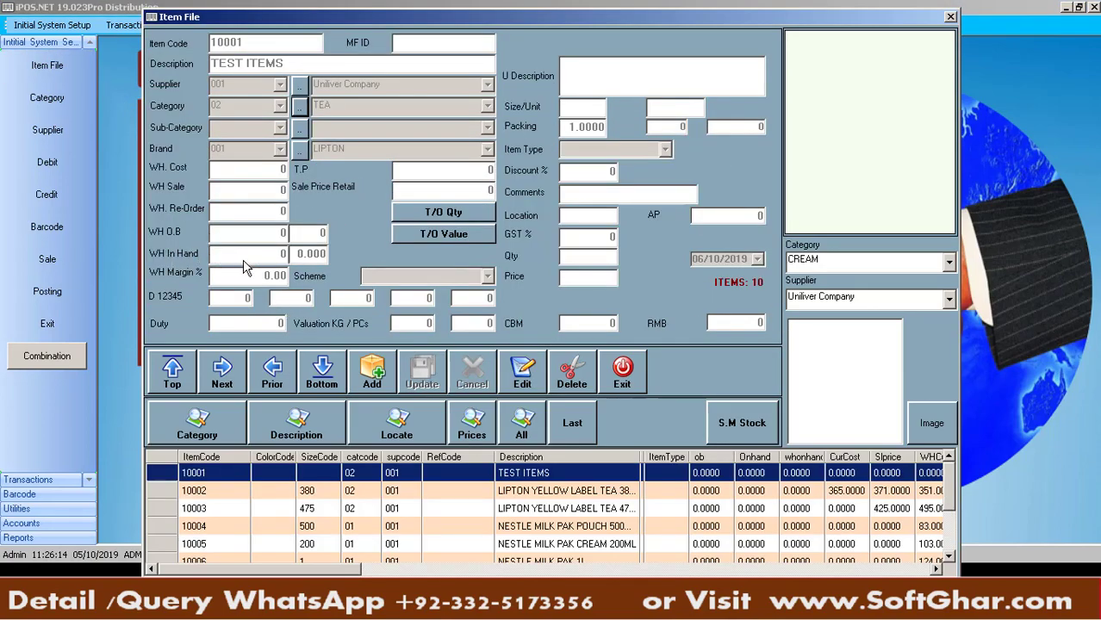
pyautogui.click(537, 511)
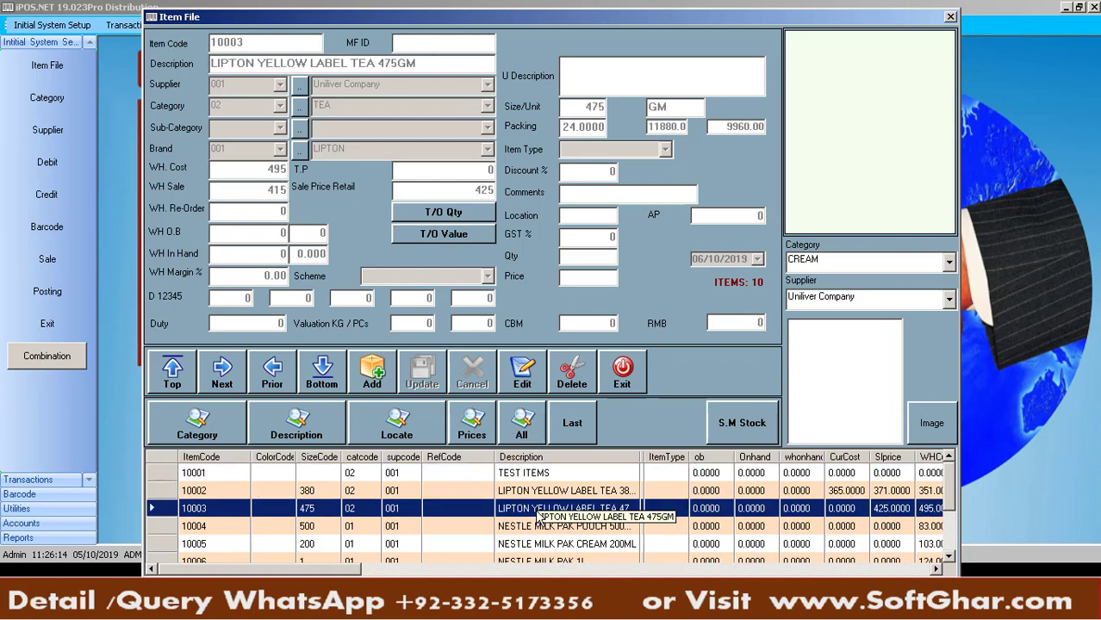
# Step through the item records, close the Item File, and bring up the Transactions menu
pyautogui.press('Down')
pyautogui.press('Down')
pyautogui.press('Down')
pyautogui.press('Up')
pyautogui.press('Up')
pyautogui.press('Up')
pyautogui.press('Up')
pyautogui.press('Up')
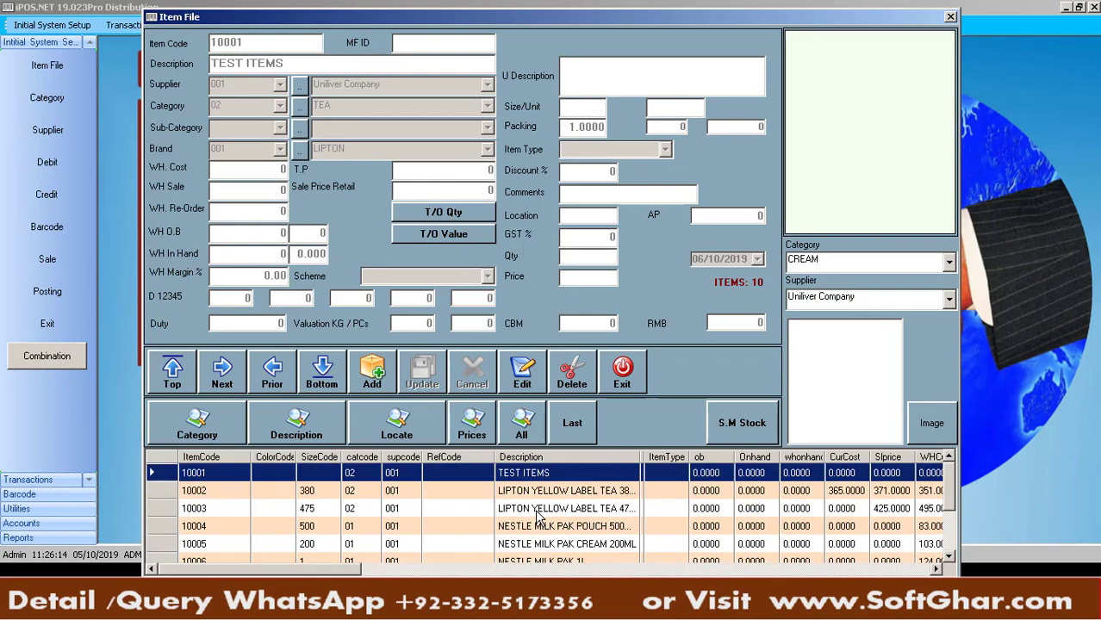
pyautogui.press('Down')
pyautogui.press('Down')
pyautogui.press('Down')
pyautogui.press('Down')
pyautogui.press('Down')
pyautogui.press('Down')
pyautogui.press('Down')
pyautogui.press('Down')
pyautogui.press('Down')
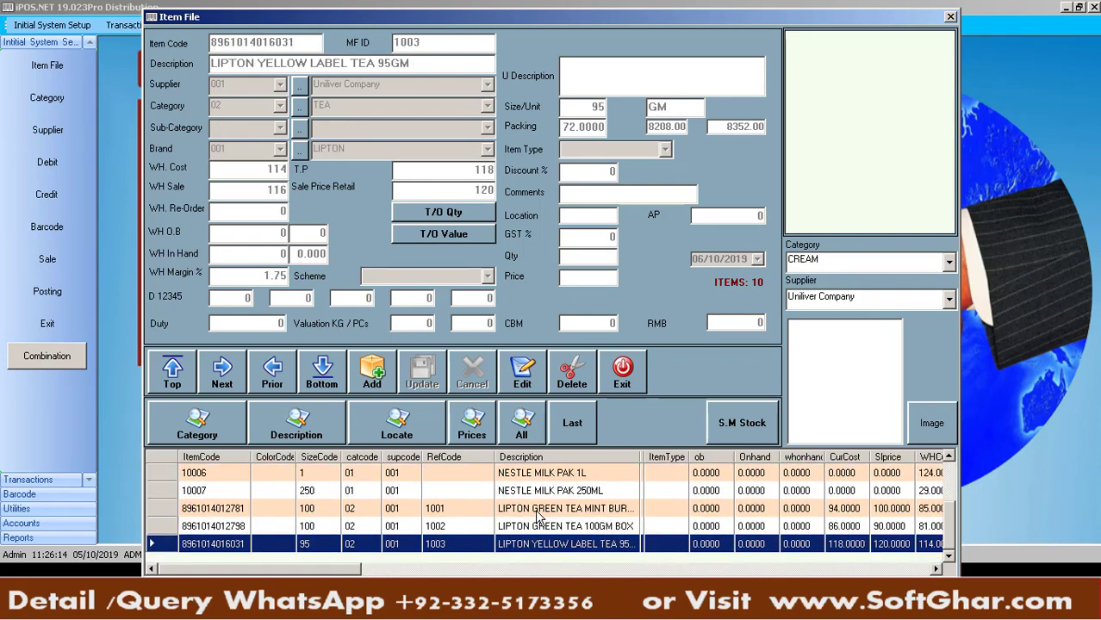
pyautogui.click(622, 375)
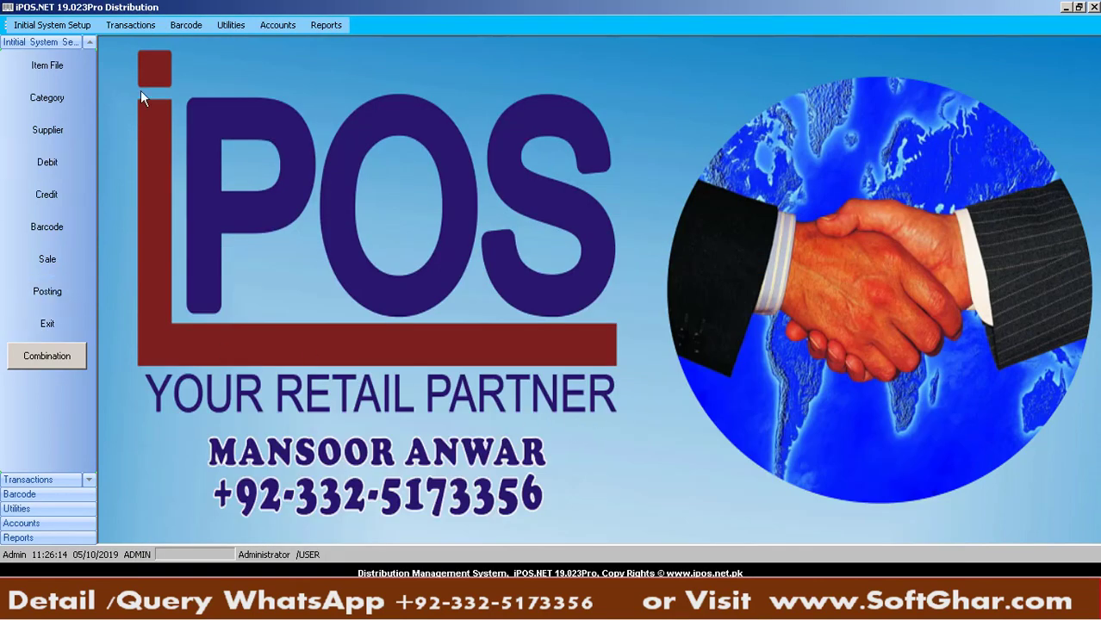
pyautogui.click(144, 28)
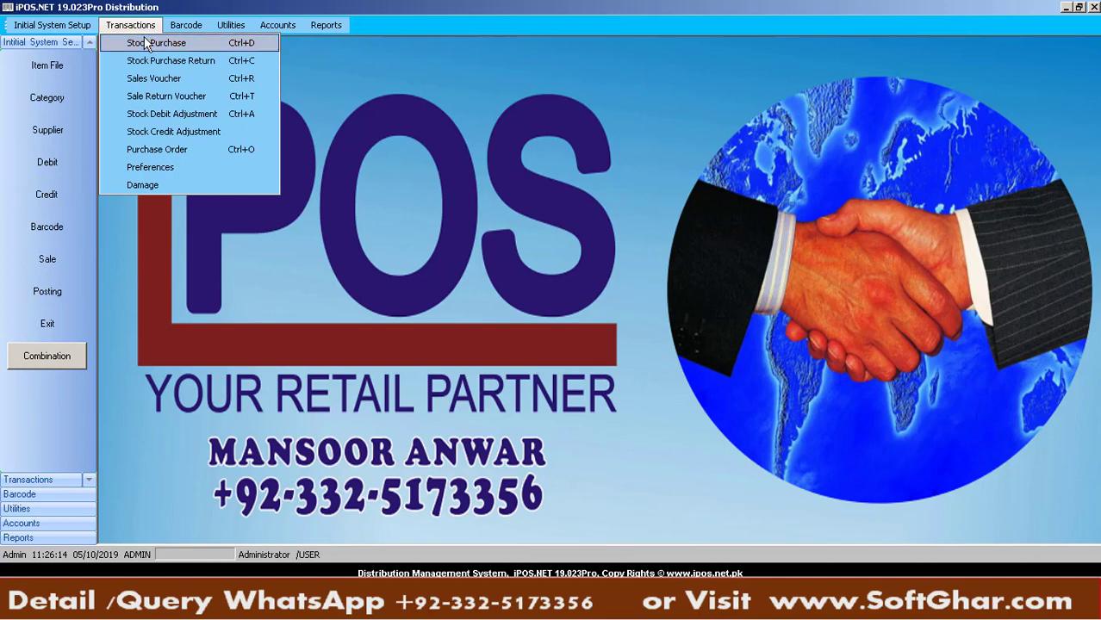
# Open the Stock Debit Note Warehouse form via Stock Debit Adjustment (Ctrl+A)
pyautogui.hotkey('ctrl', 'a')
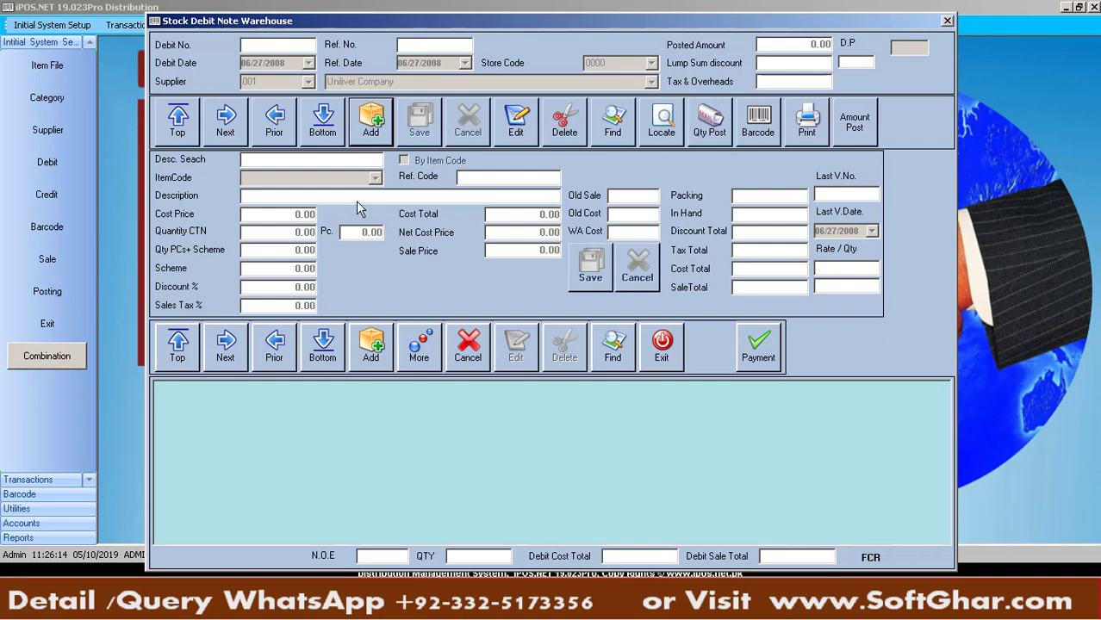
# Add a new debit note dated 06/10/2019 with Ref. No. 46464 and reference date 04/10/2019
pyautogui.click(373, 128)
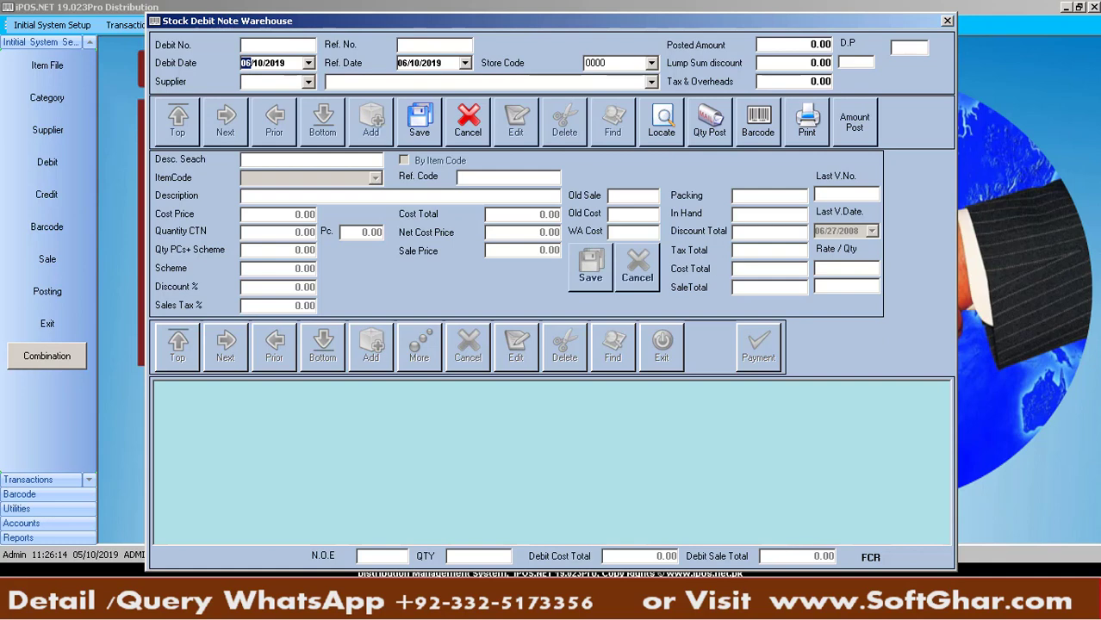
pyautogui.moveTo(1071, 617)
pyautogui.press('Tab')
pyautogui.write('46464')
pyautogui.press('Return')
pyautogui.press('Down')
pyautogui.press('Tab')
pyautogui.press('Tab')
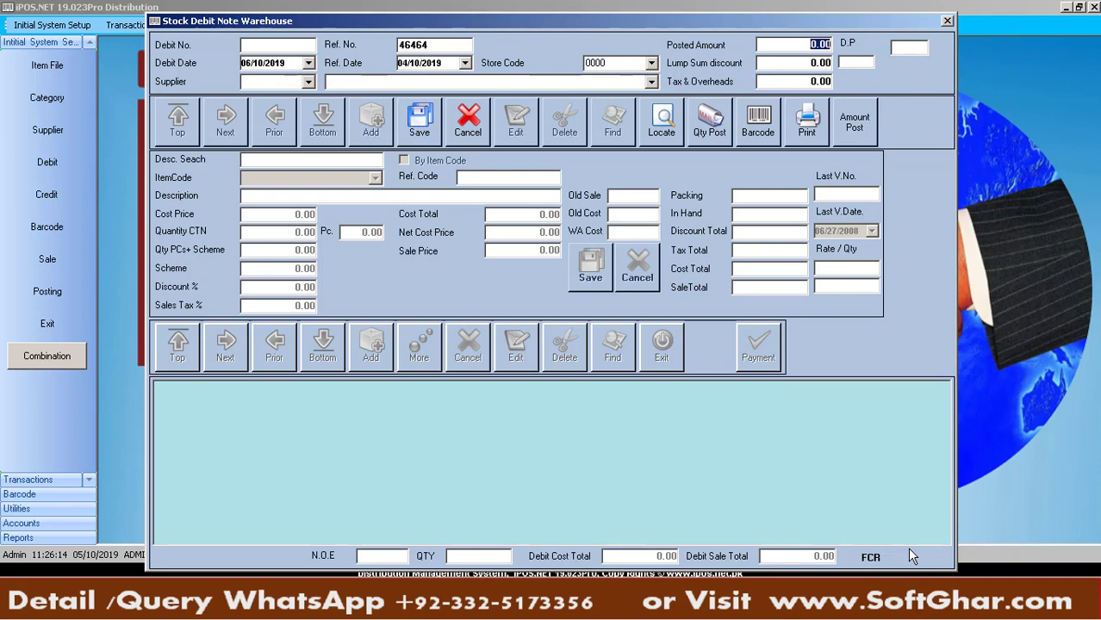
pyautogui.press('Tab')
pyautogui.press('Tab')
pyautogui.press('Tab')
# Try entering supplier 001 and 'Un' for Uniliver, then clear the code and dismiss the error
pyautogui.write('001')
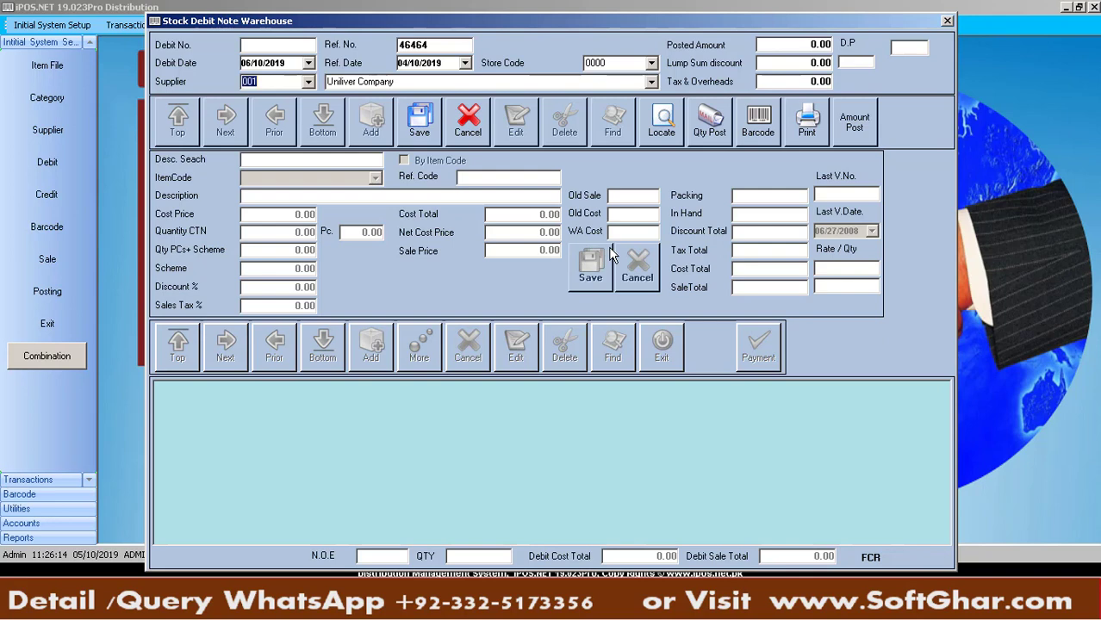
pyautogui.press('Tab')
pyautogui.write('Un')
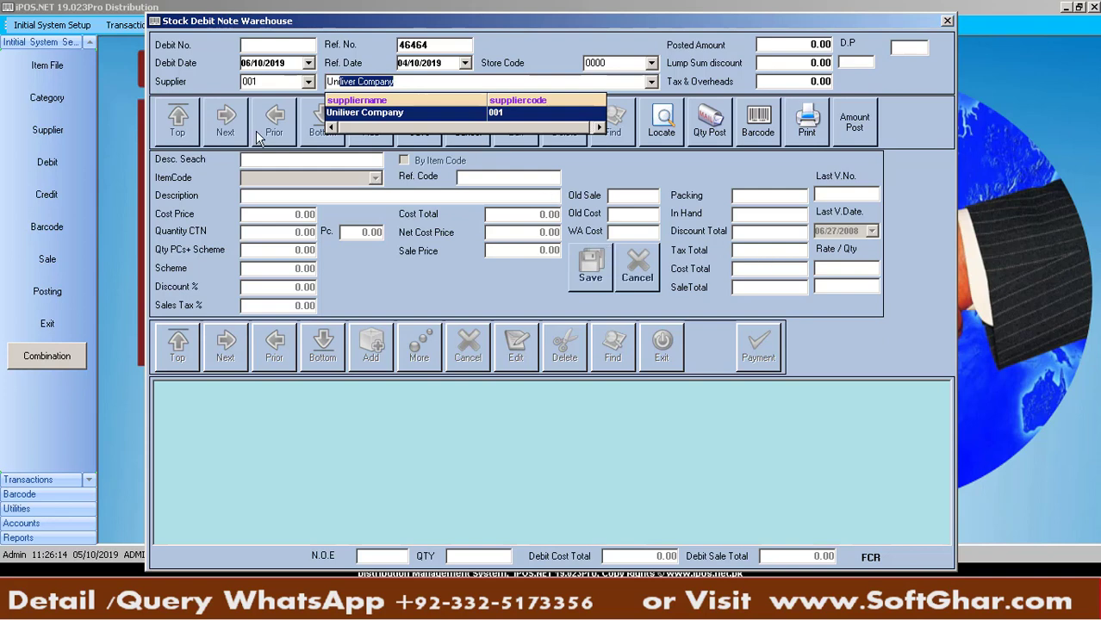
pyautogui.click(276, 81)
pyautogui.press('BackSpace')
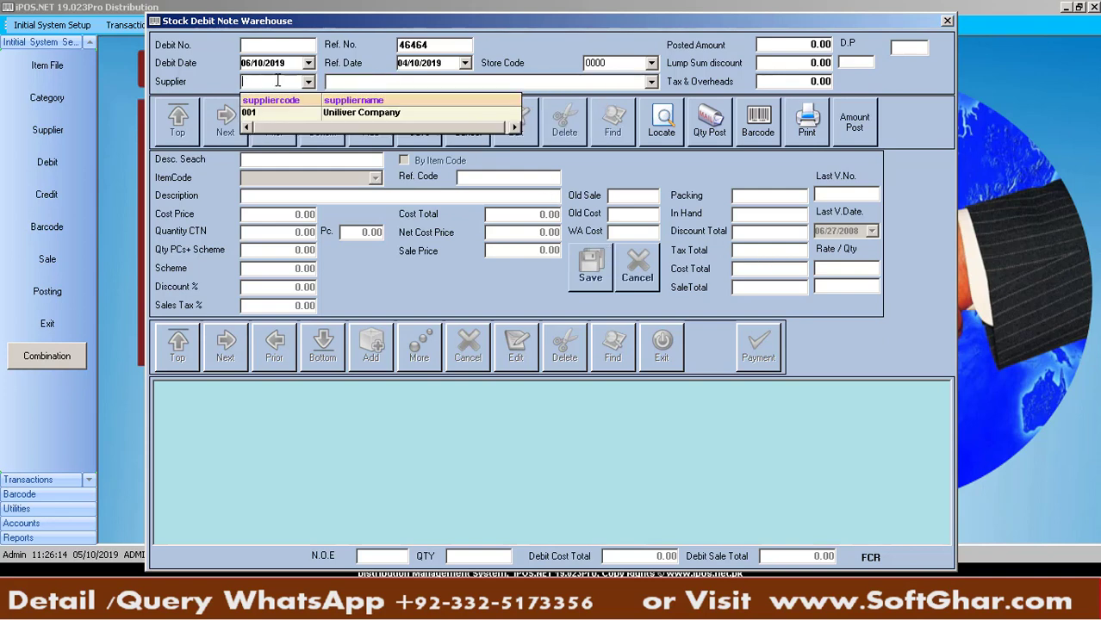
pyautogui.press('Return')
pyautogui.press('Return')
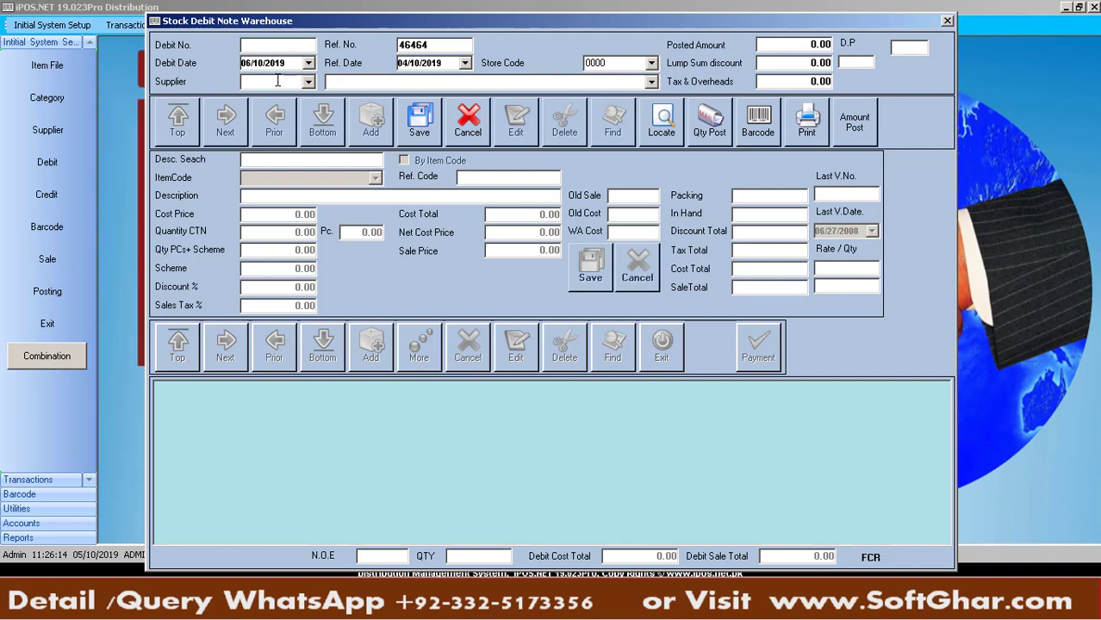
pyautogui.press('Return')
pyautogui.press('Return')
pyautogui.press('Return')
pyautogui.press('Return')
# Pick 001 Uniliver Company from the supplier dropdown and save the note header
pyautogui.click(308, 83)
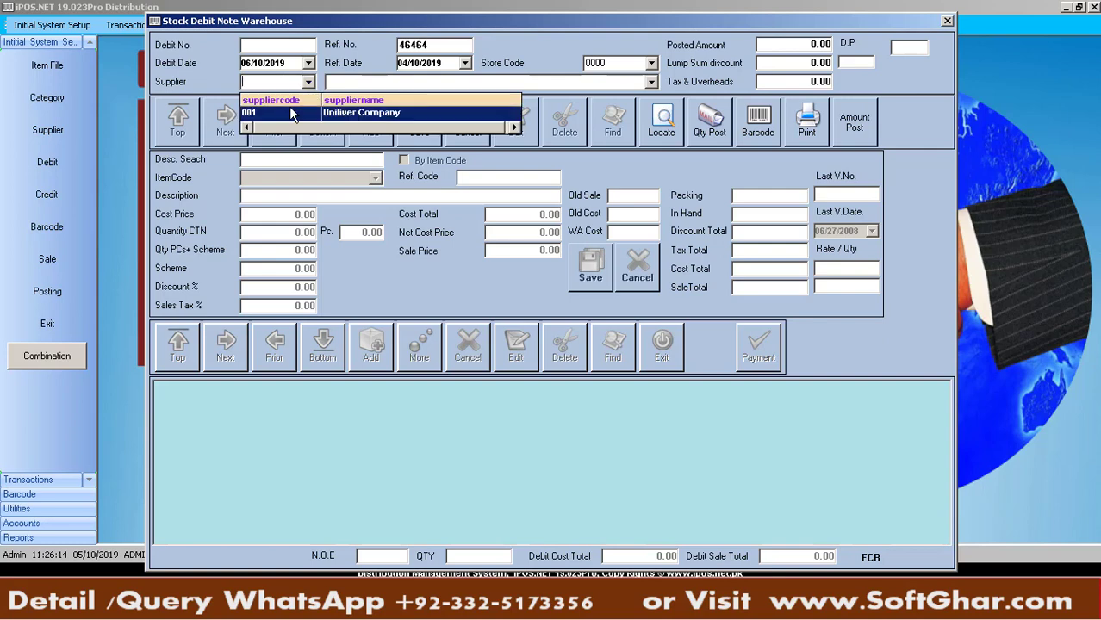
pyautogui.click(290, 113)
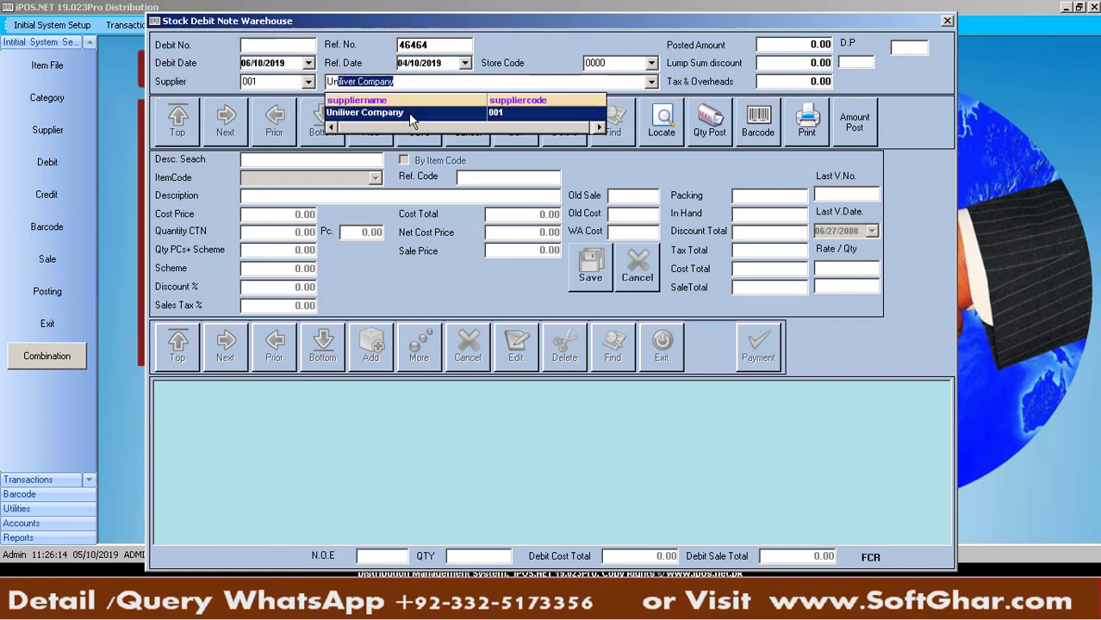
pyautogui.click(411, 115)
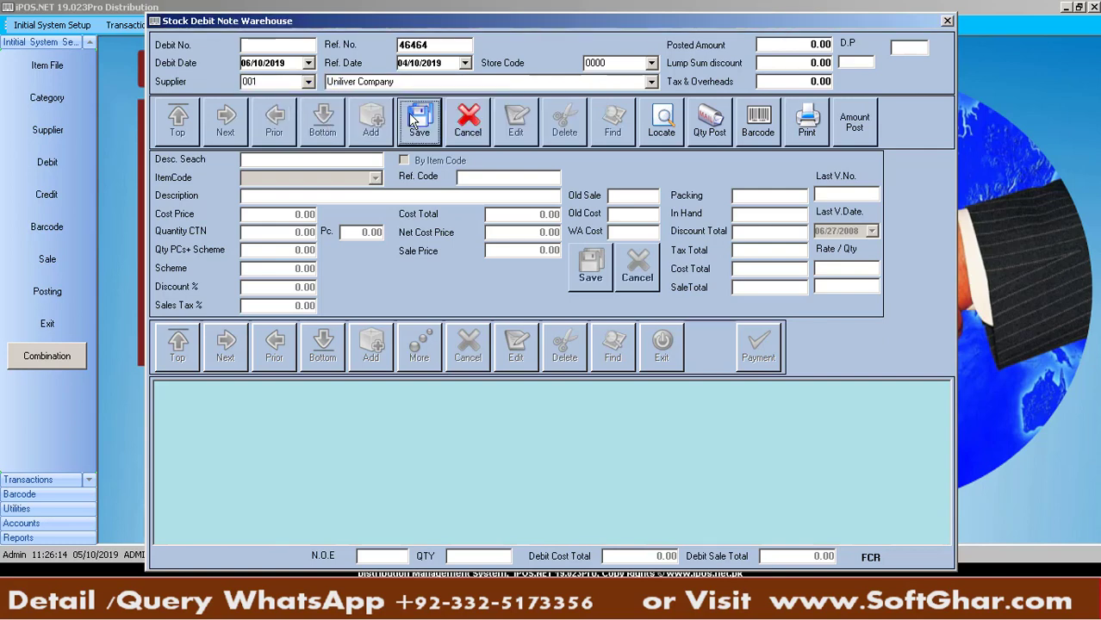
pyautogui.click(414, 121)
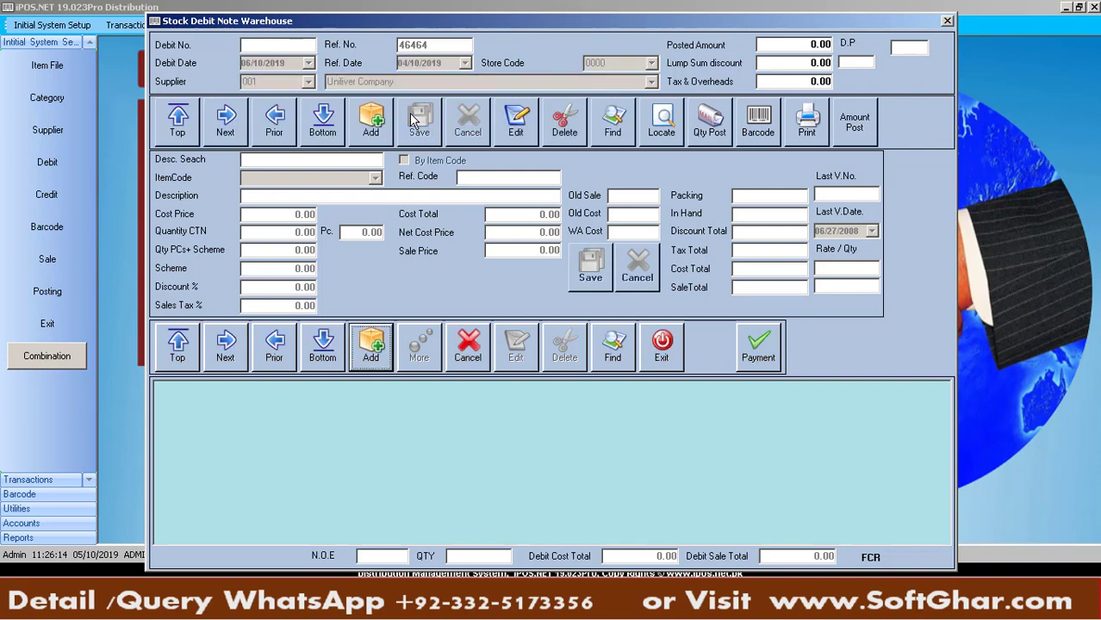
# Start a new item line, search descriptions for 'Lipton', then clear that search
pyautogui.click(372, 349)
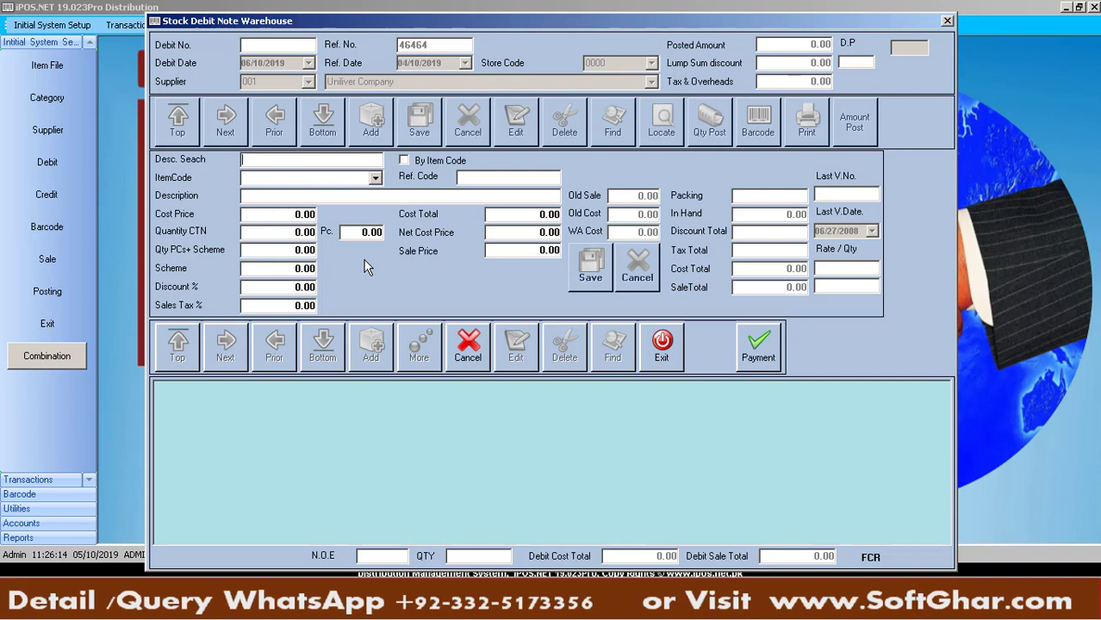
pyautogui.write('Lit')
pyautogui.press('BackSpace')
pyautogui.write('pton')
pyautogui.press('Return')
pyautogui.write('D')
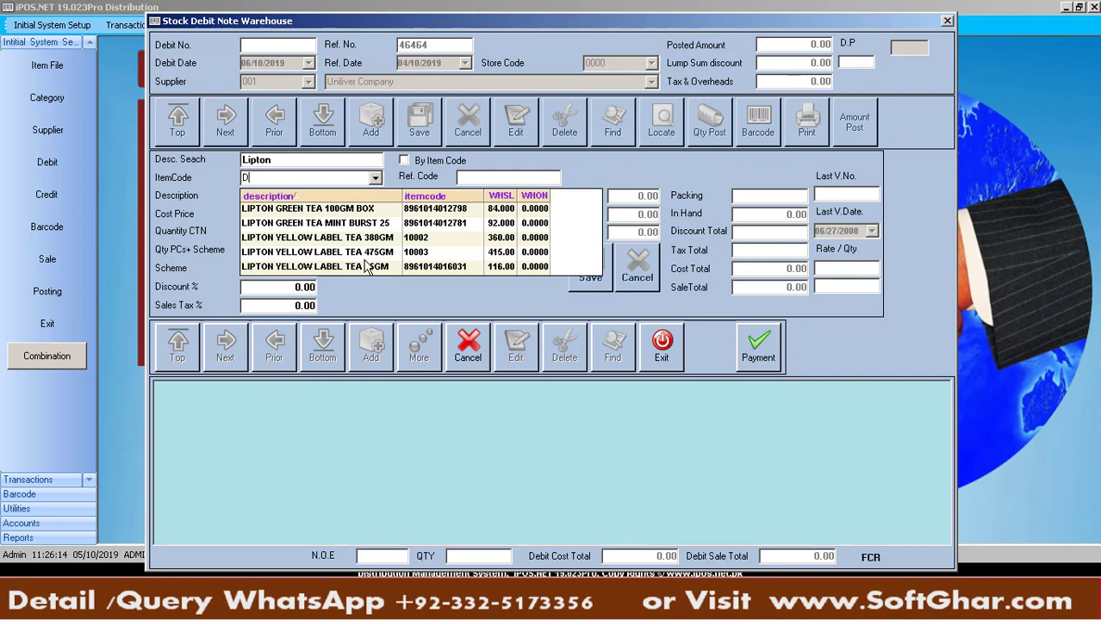
pyautogui.click(279, 162)
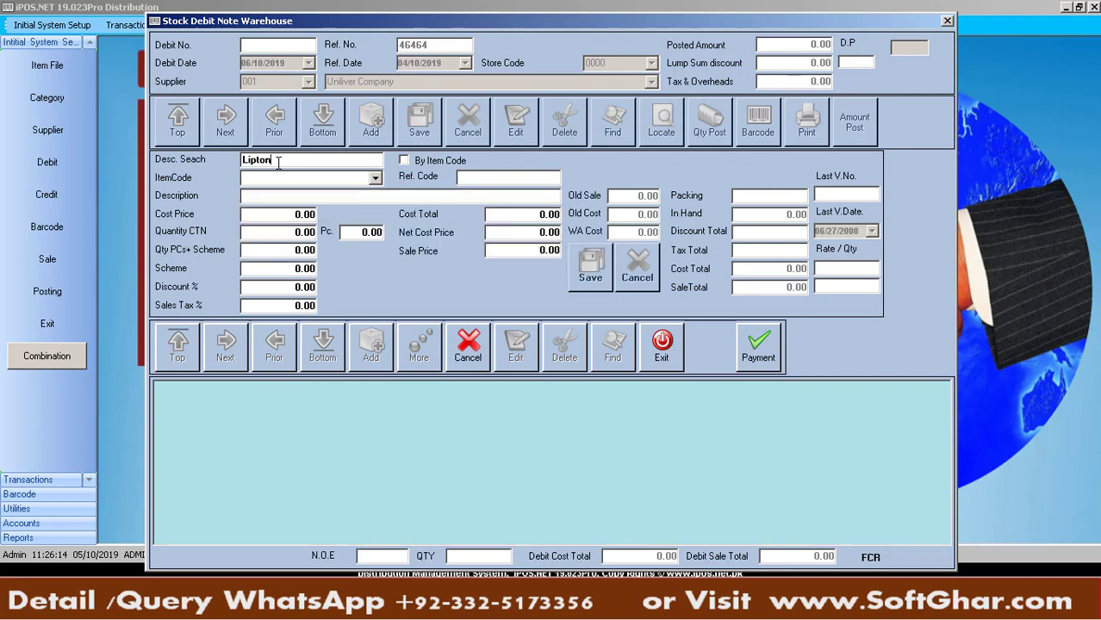
pyautogui.press('BackSpace')
pyautogui.press('BackSpace')
pyautogui.press('BackSpace')
pyautogui.press('BackSpace')
pyautogui.press('BackSpace')
pyautogui.press('BackSpace')
pyautogui.press('Return')
# Select NESTLE MILK PAK 1L (10006) as the line's item via a 'nestle' description search
pyautogui.write('D')
pyautogui.press('Down')
pyautogui.press('Down')
pyautogui.press('Down')
pyautogui.press('Down')
pyautogui.press('Down')
pyautogui.press('Down')
pyautogui.press('Down')
pyautogui.press('Down')
pyautogui.press('Down')
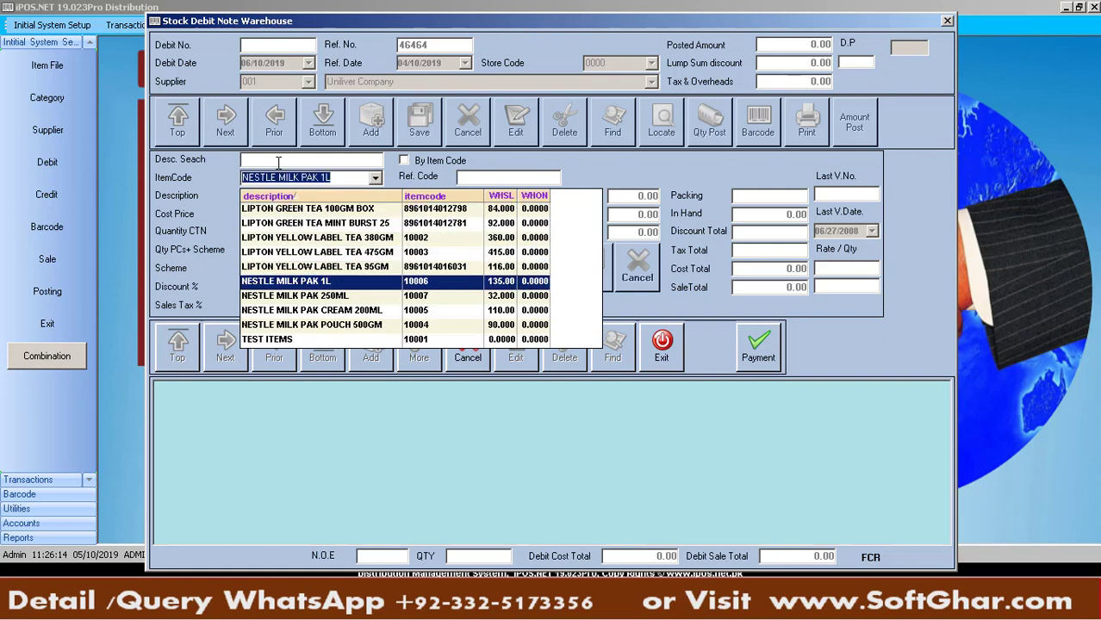
pyautogui.press('Down')
pyautogui.press('Return')
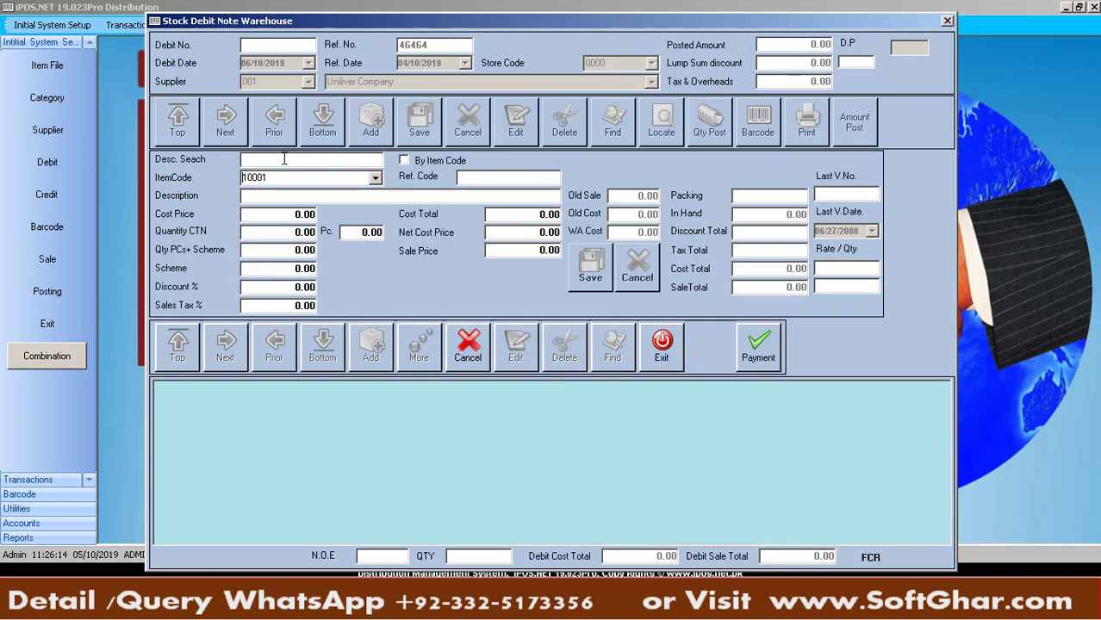
pyautogui.write('nestle')
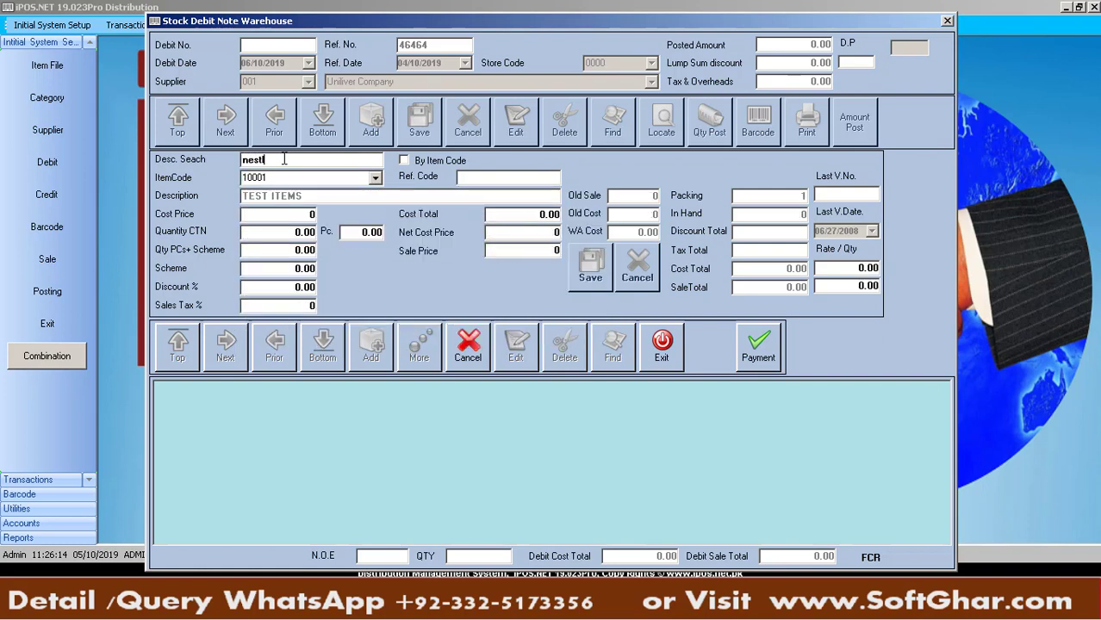
pyautogui.press('Return')
pyautogui.write('ne')
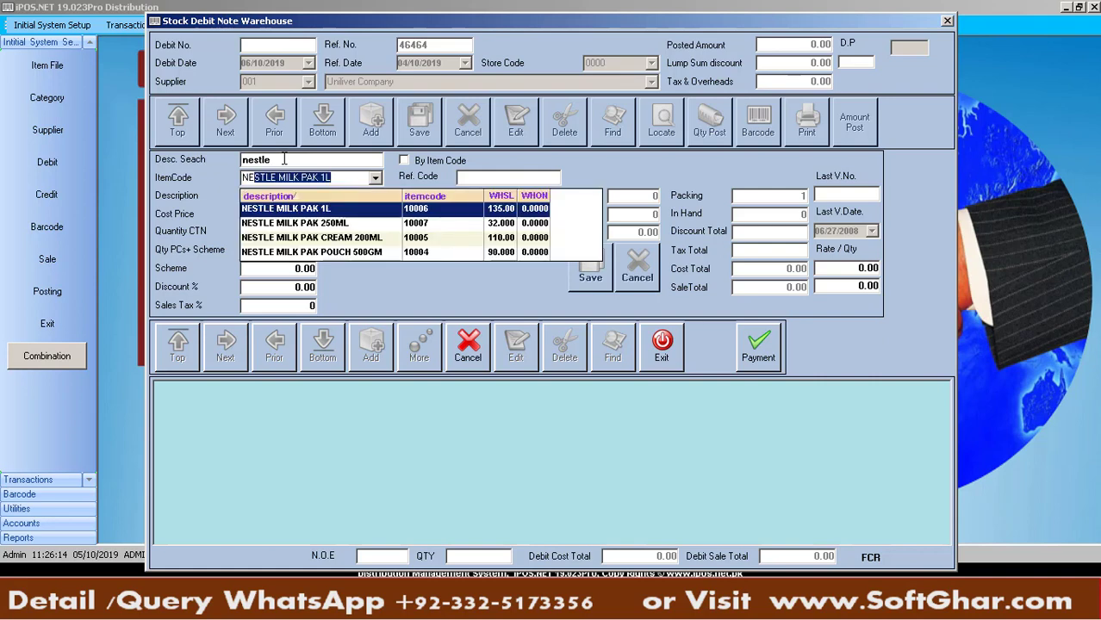
pyautogui.press('Return')
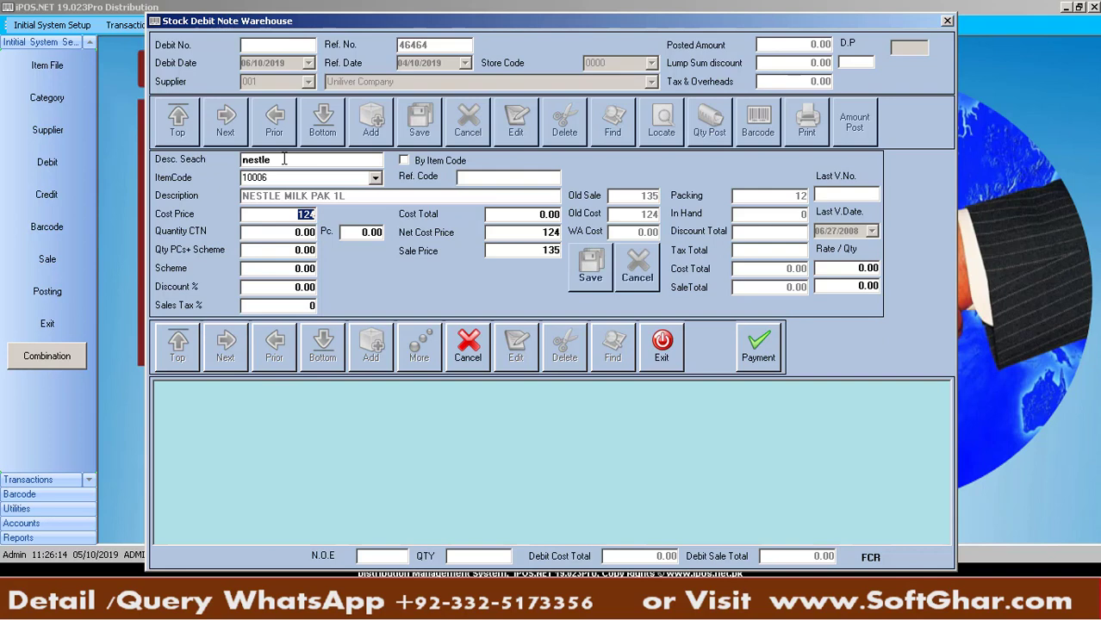
# Enter 5 cartons and a scheme of 5 on the NESTLE MILK PAK 1L line
pyautogui.press('Return')
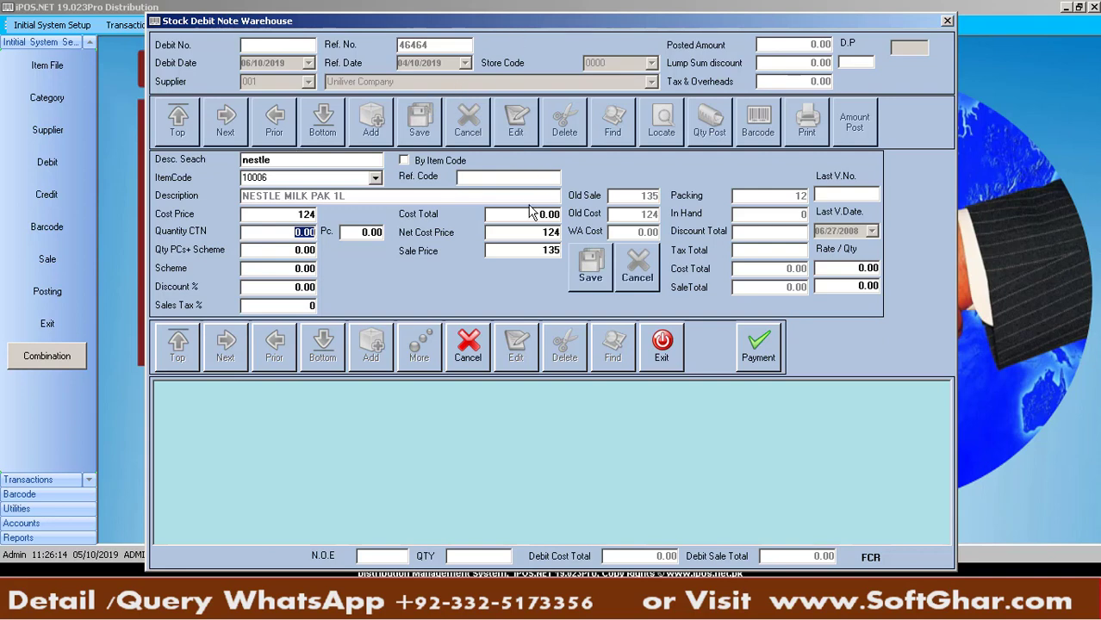
pyautogui.write('5')
pyautogui.press('Return')
pyautogui.press('Return')
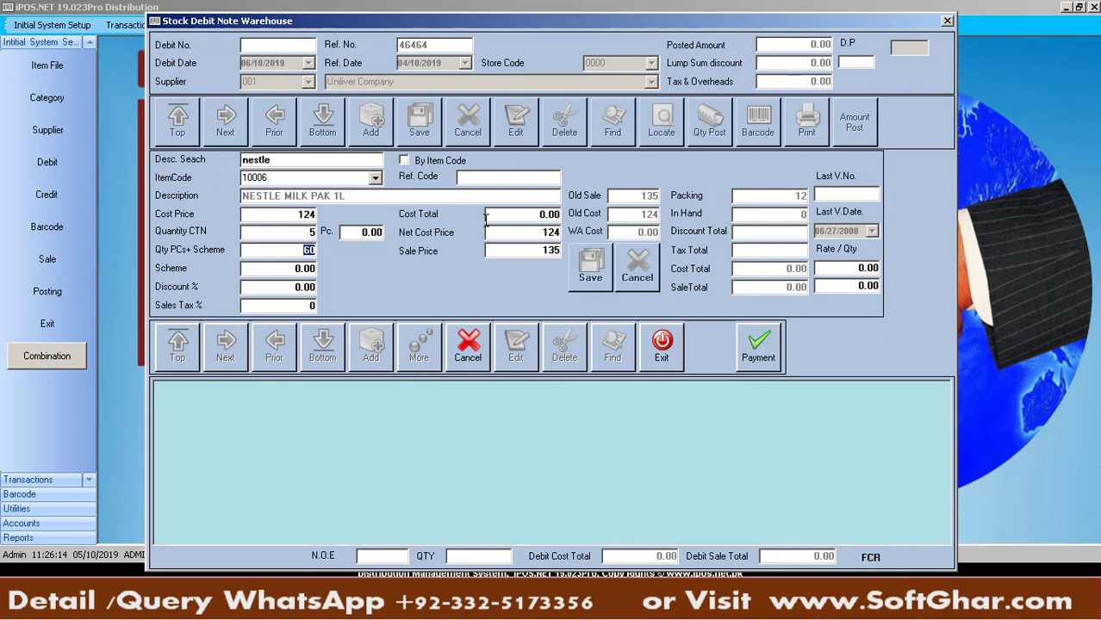
pyautogui.click(282, 267)
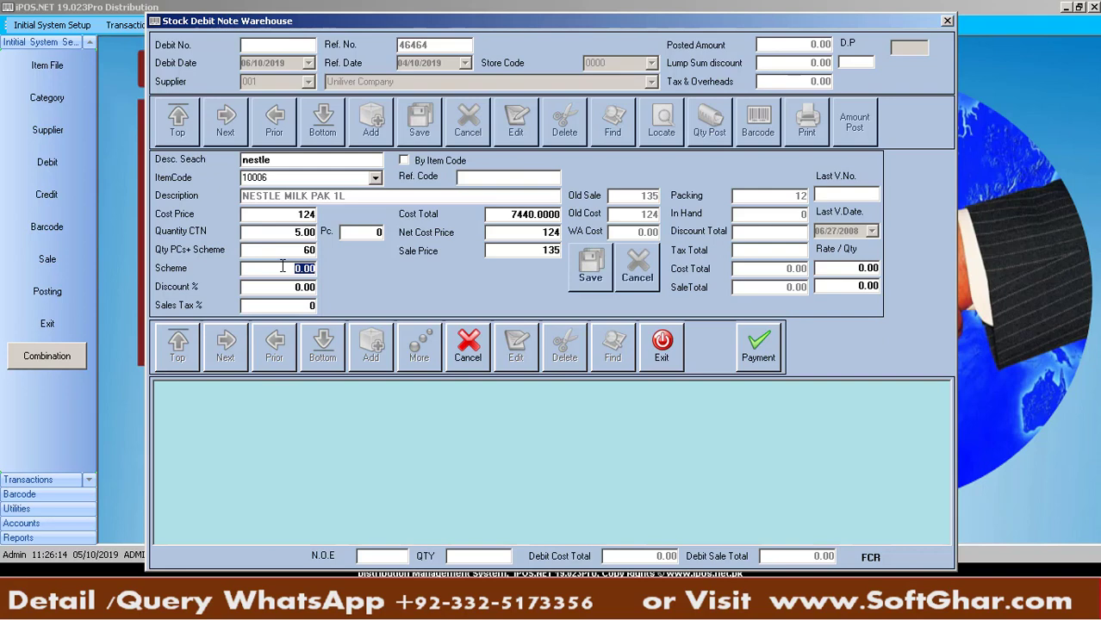
pyautogui.write('5')
pyautogui.press('Return')
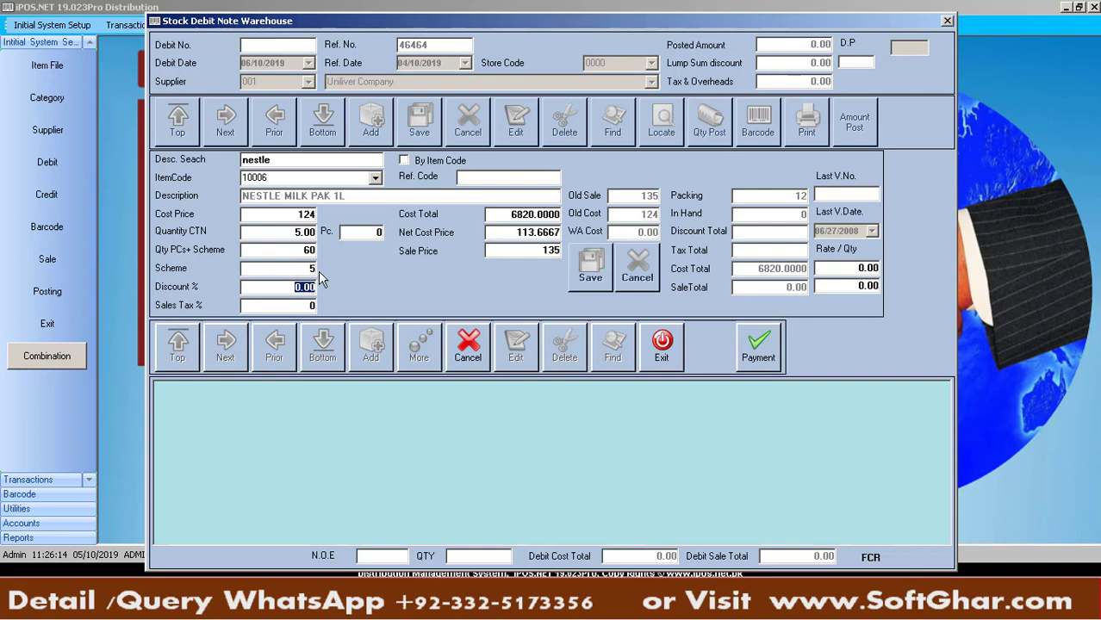
pyautogui.click(499, 235)
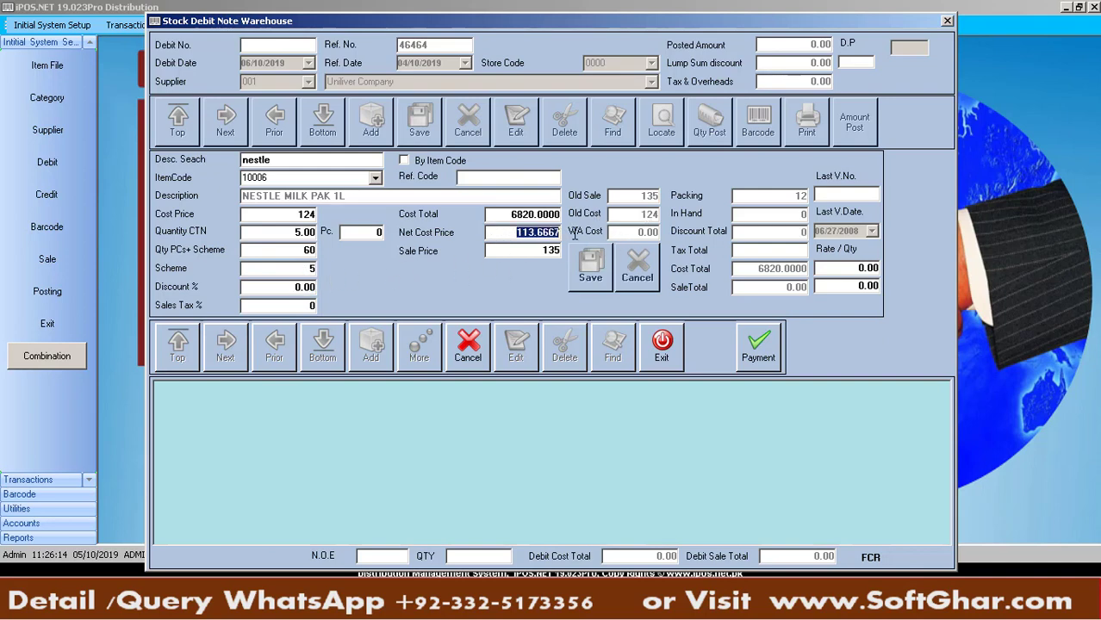
pyautogui.click(288, 269)
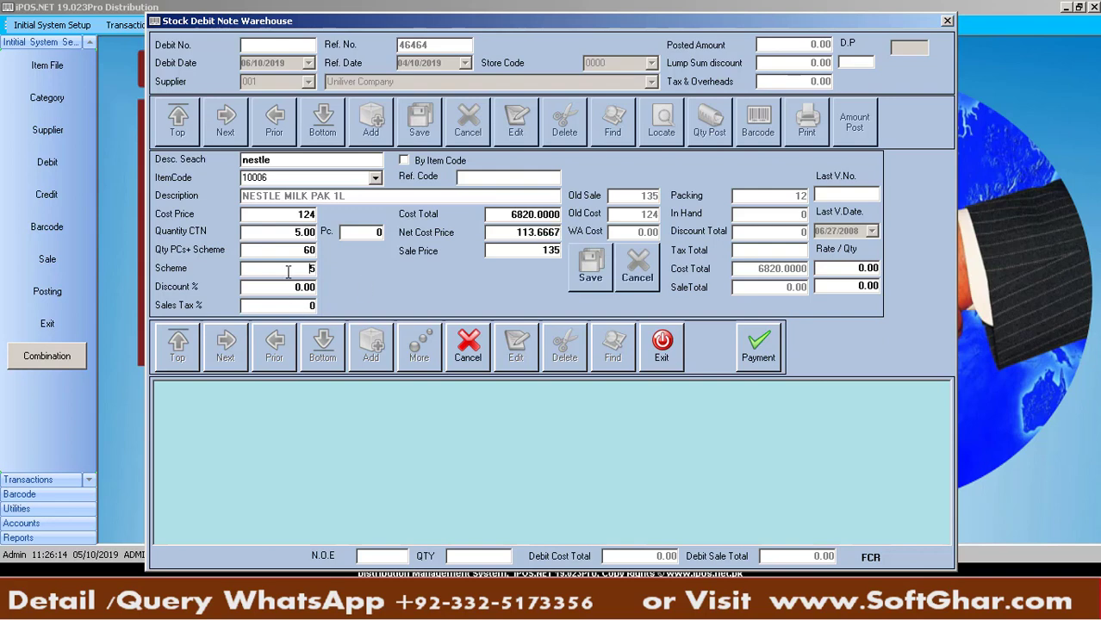
pyautogui.press('Return')
# Apply a 2% discount, reset sales tax from 17 to 0, and save the line
pyautogui.write('2')
pyautogui.press('Return')
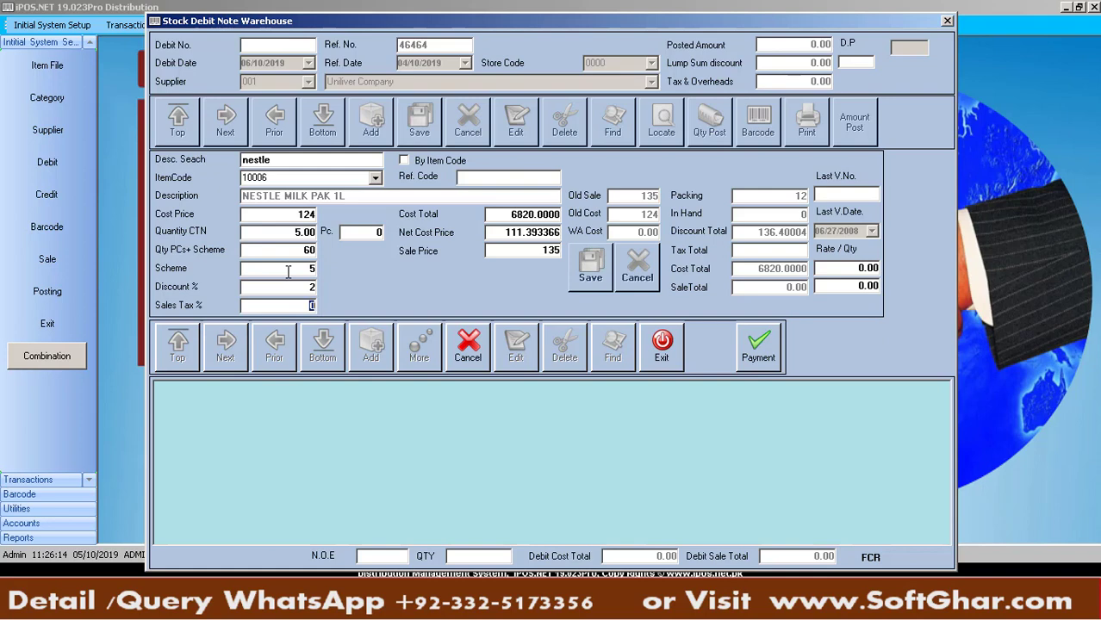
pyautogui.write('17')
pyautogui.press('Return')
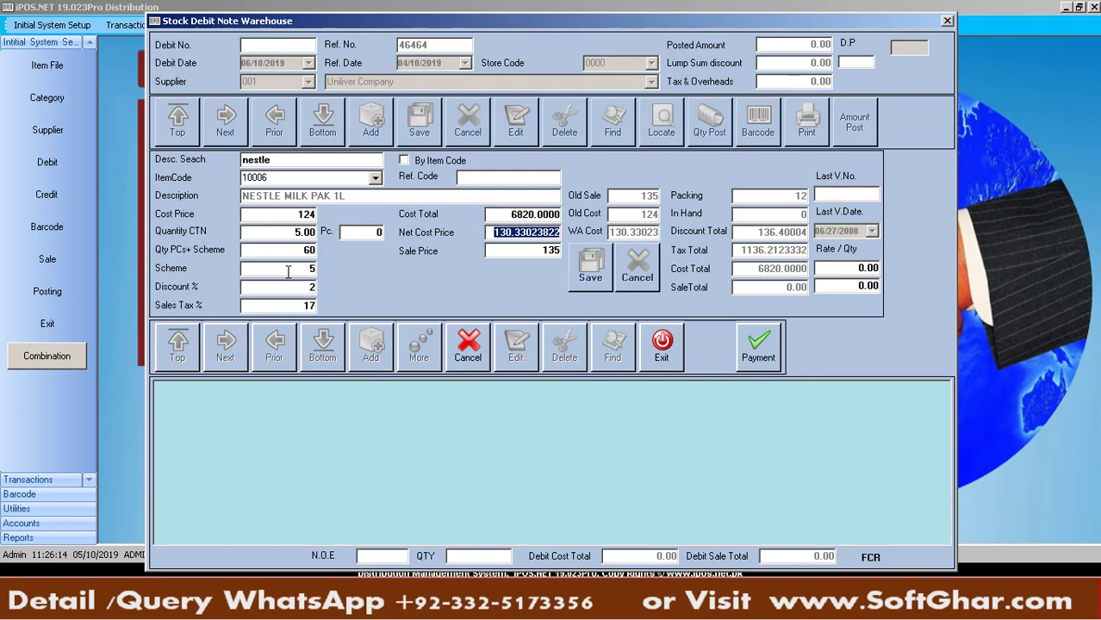
pyautogui.press('BackSpace')
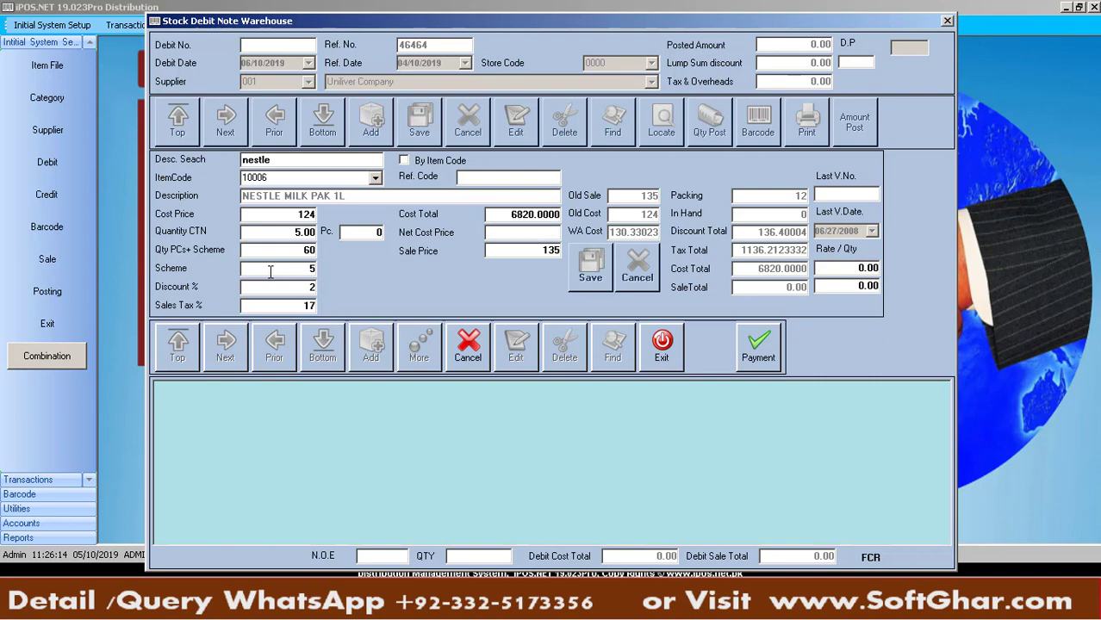
pyautogui.click(302, 291)
pyautogui.moveTo(316, 304); pyautogui.dragTo(260, 308)
pyautogui.press('BackSpace')
pyautogui.press('Return')
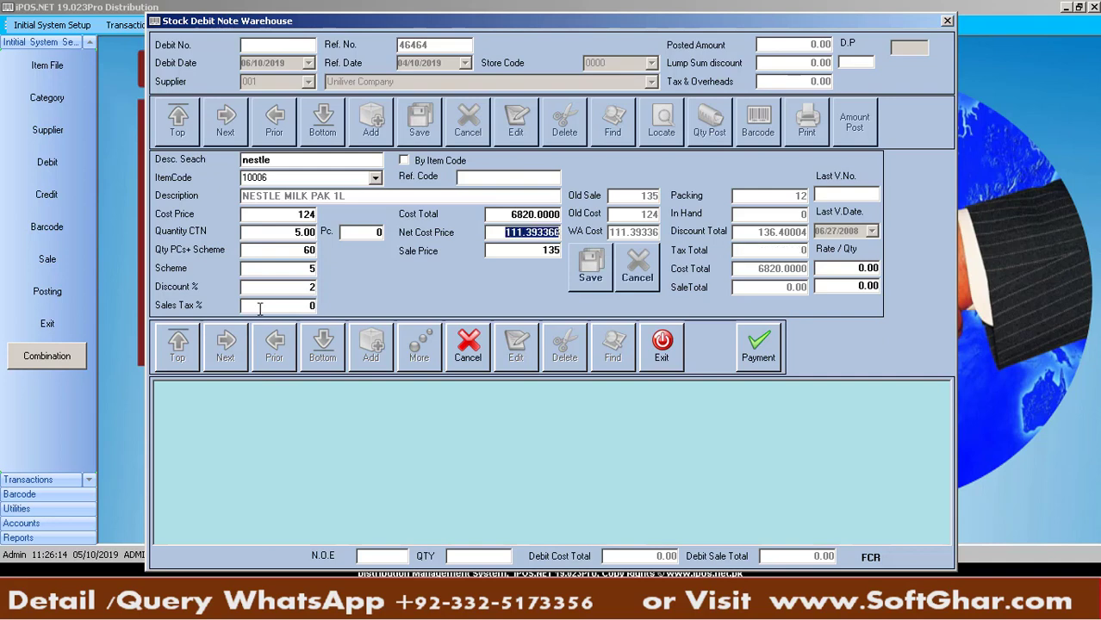
pyautogui.press('Return')
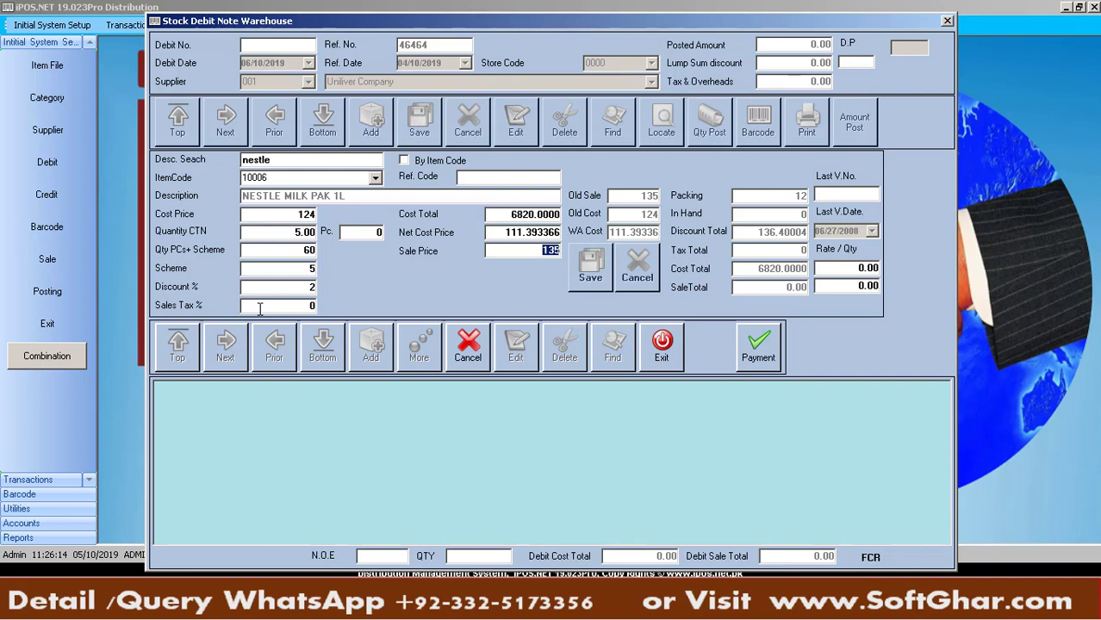
pyautogui.press('Return')
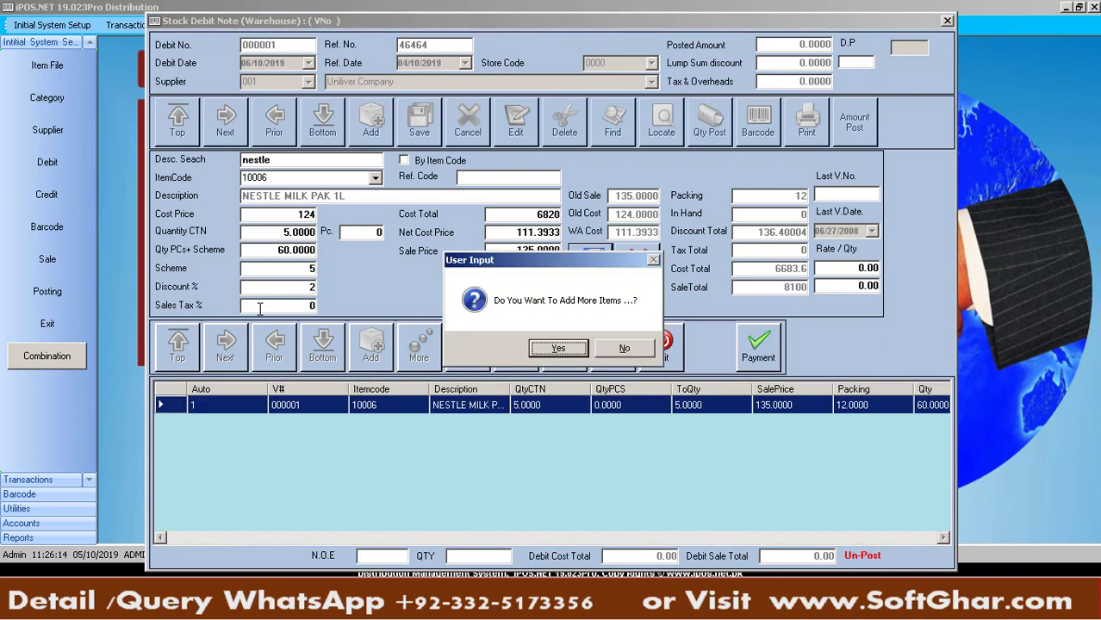
# Add NESTLE MILK PAK 250ML with 12 cartons (324 pieces) as another line
pyautogui.press('Return')
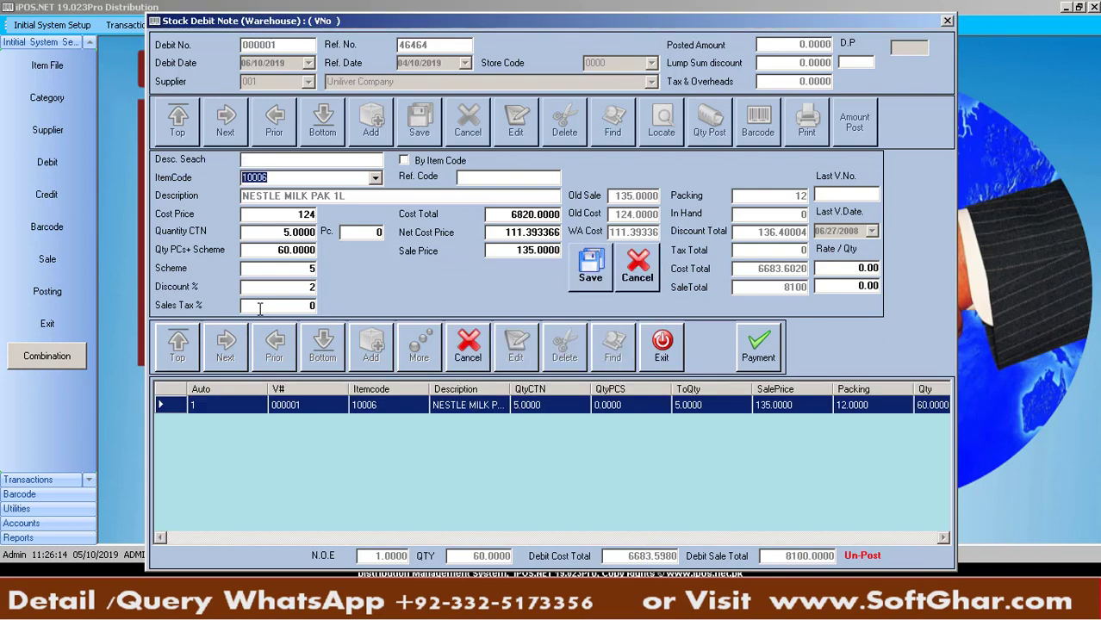
pyautogui.write('NES')
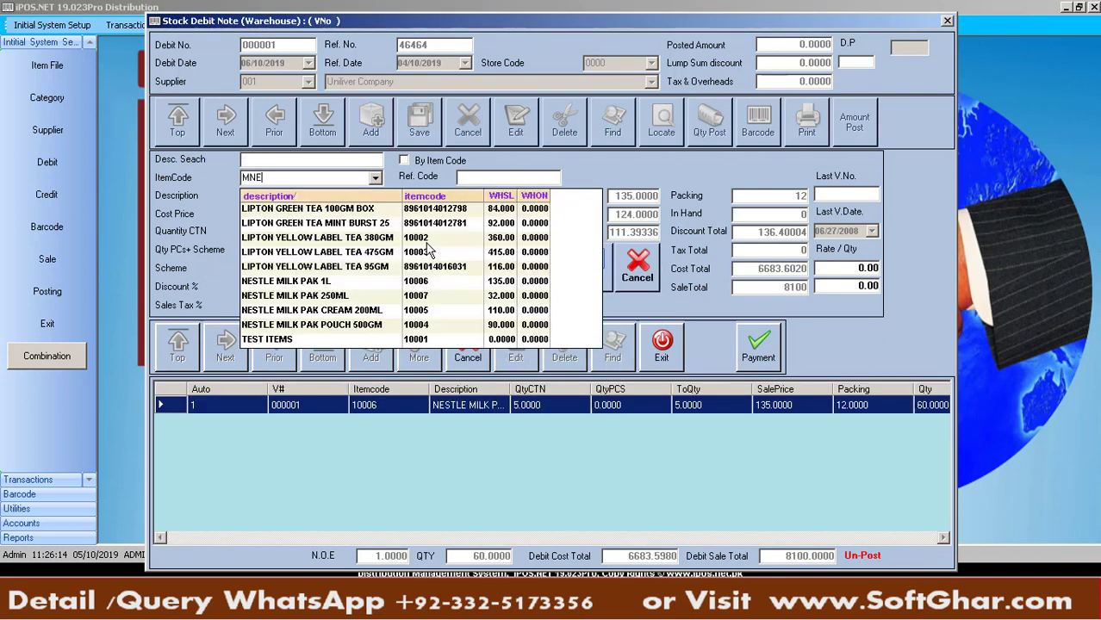
pyautogui.press('Down')
pyautogui.press('Down')
pyautogui.press('Down')
pyautogui.press('Down')
pyautogui.press('Down')
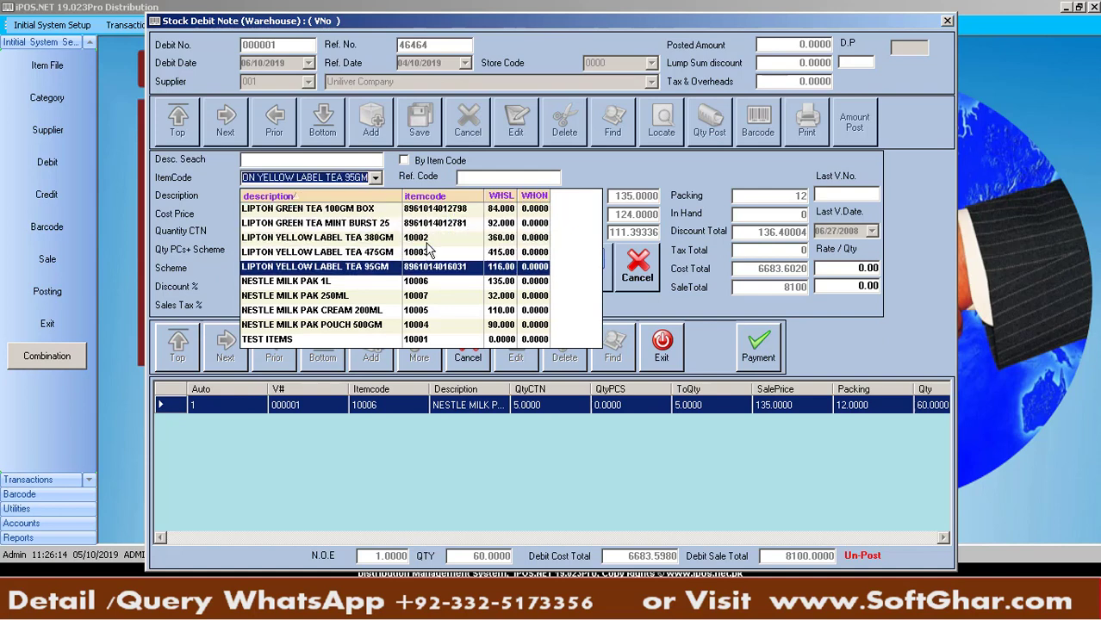
pyautogui.press('Down')
pyautogui.press('Down')
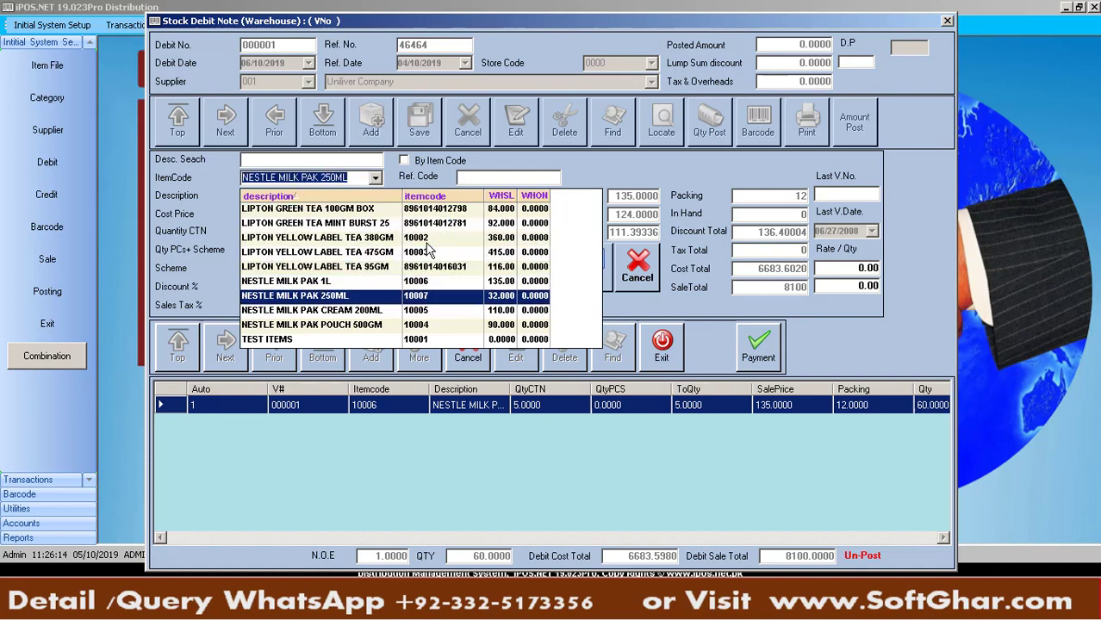
pyautogui.press('Return')
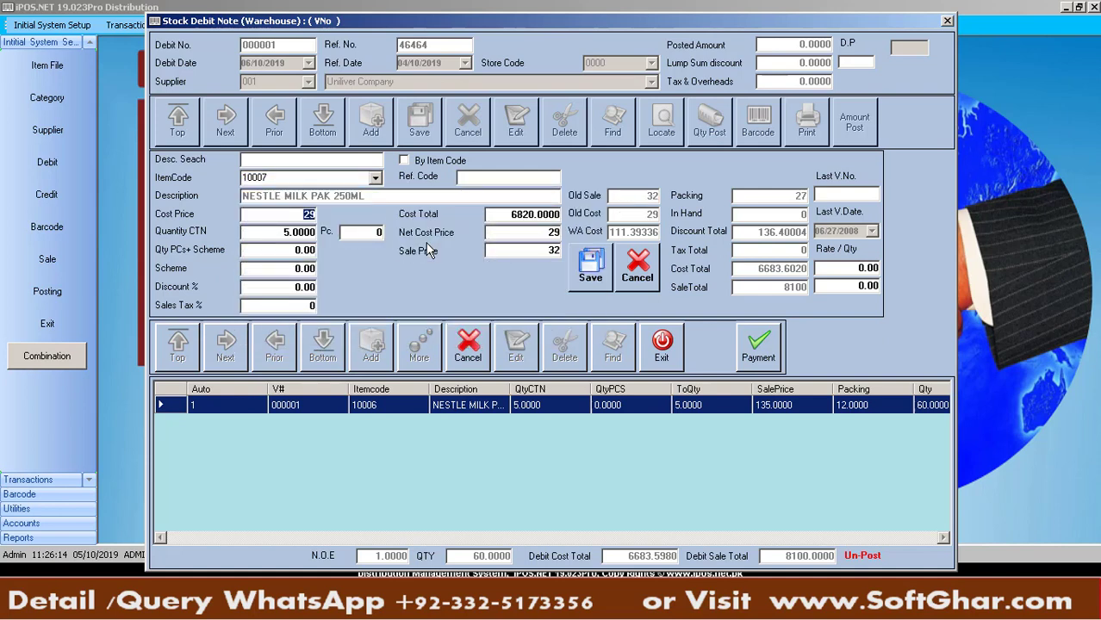
pyautogui.press('Return')
pyautogui.write('12')
pyautogui.press('Return')
pyautogui.press('Return')
pyautogui.press('Return')
pyautogui.press('Return')
pyautogui.press('Return')
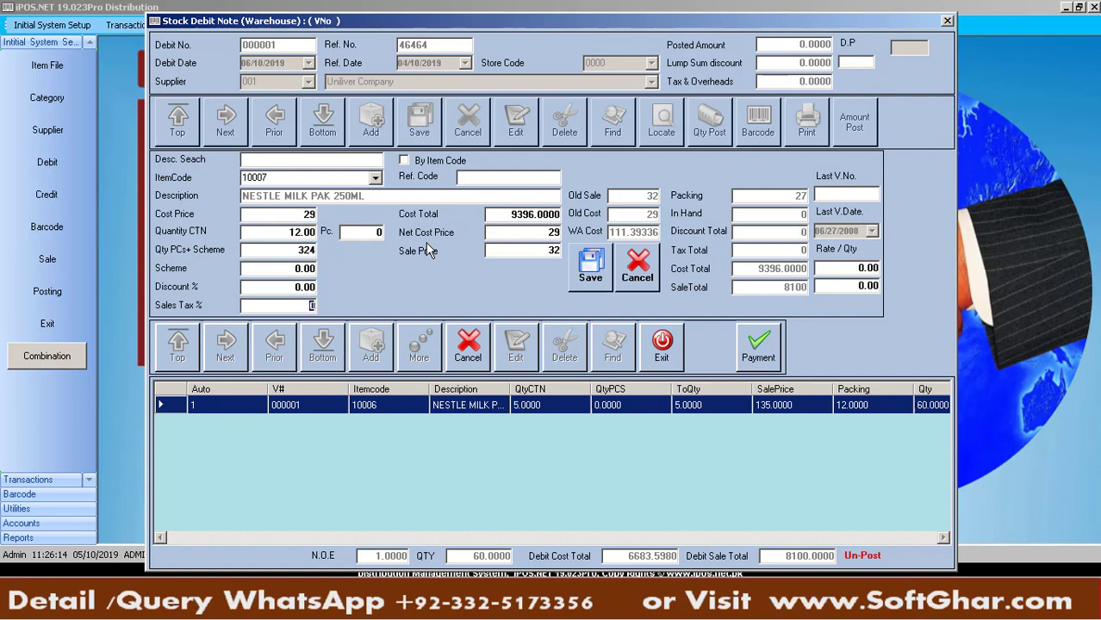
pyautogui.press('Return')
pyautogui.press('Return')
pyautogui.press('Return')
pyautogui.press('Return')
pyautogui.press('Return')
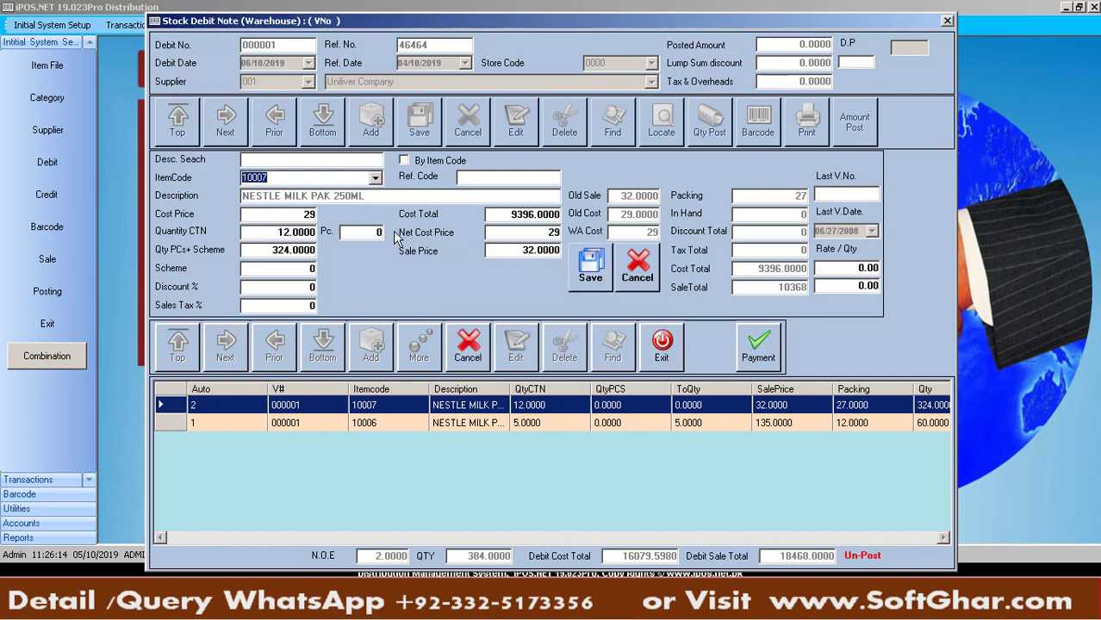
# Save the 250ML line, then switch the item field to lookup by item code
pyautogui.press('Return')
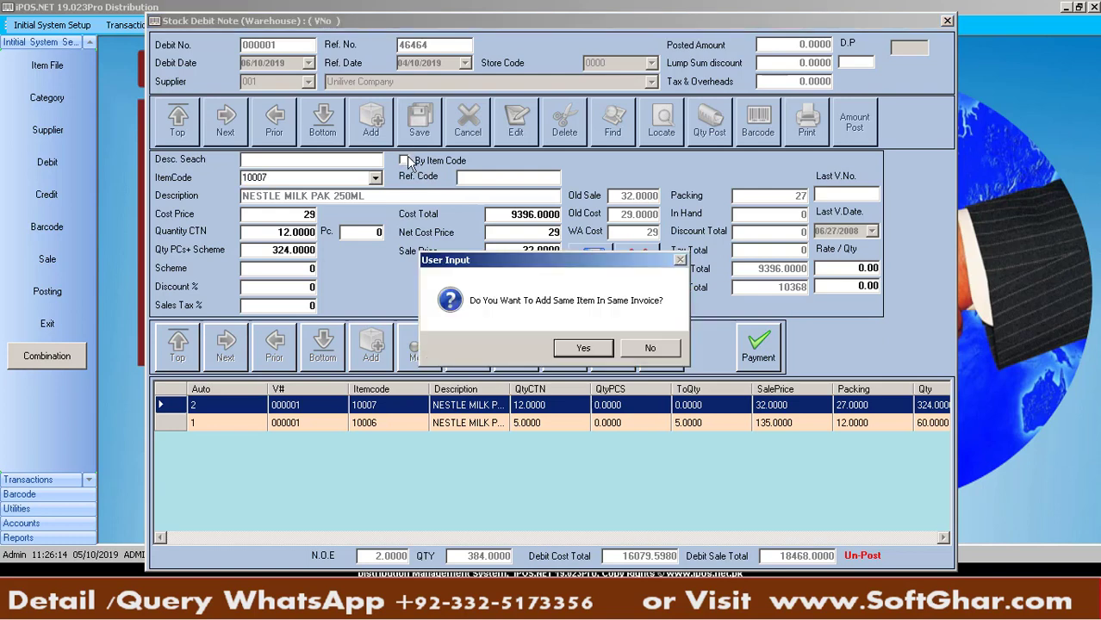
pyautogui.click(584, 347)
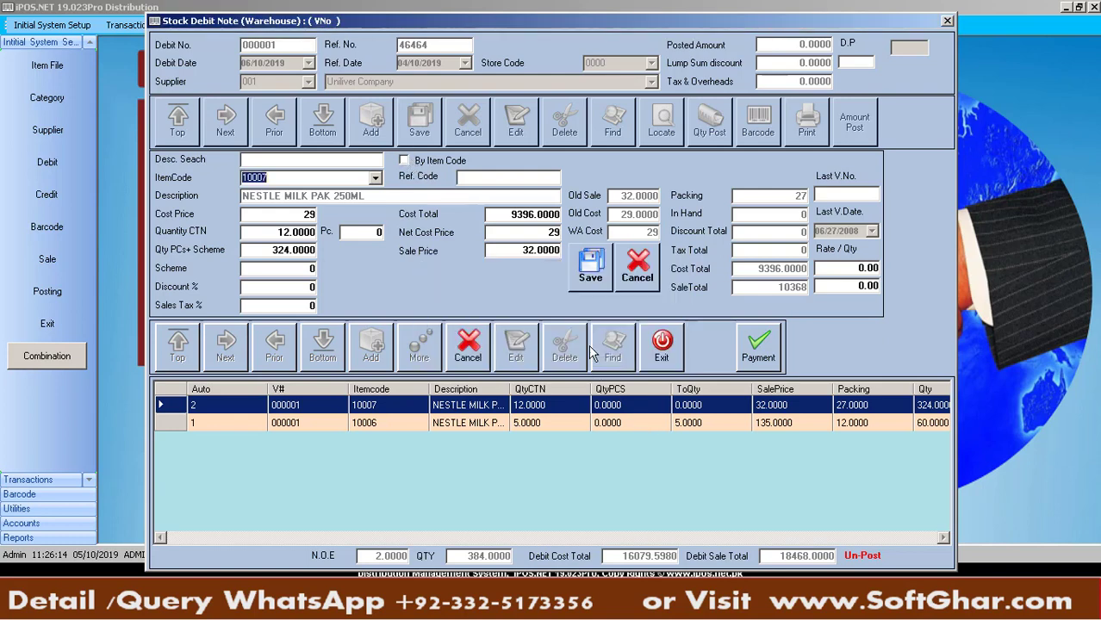
pyautogui.press('BackSpace')
pyautogui.click(409, 162)
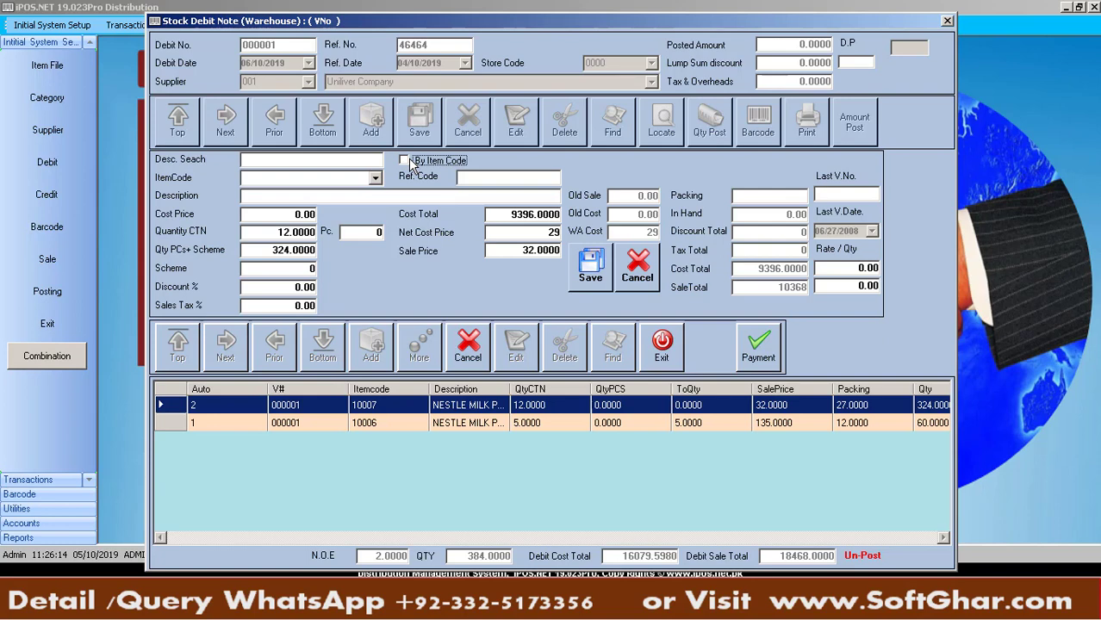
pyautogui.click(405, 161)
pyautogui.click(282, 164)
pyautogui.press('F2')
pyautogui.press('Return')
# Try item codes 1006, 10006 and 10005, then search items for '/NESTLE 250'
pyautogui.write('100')
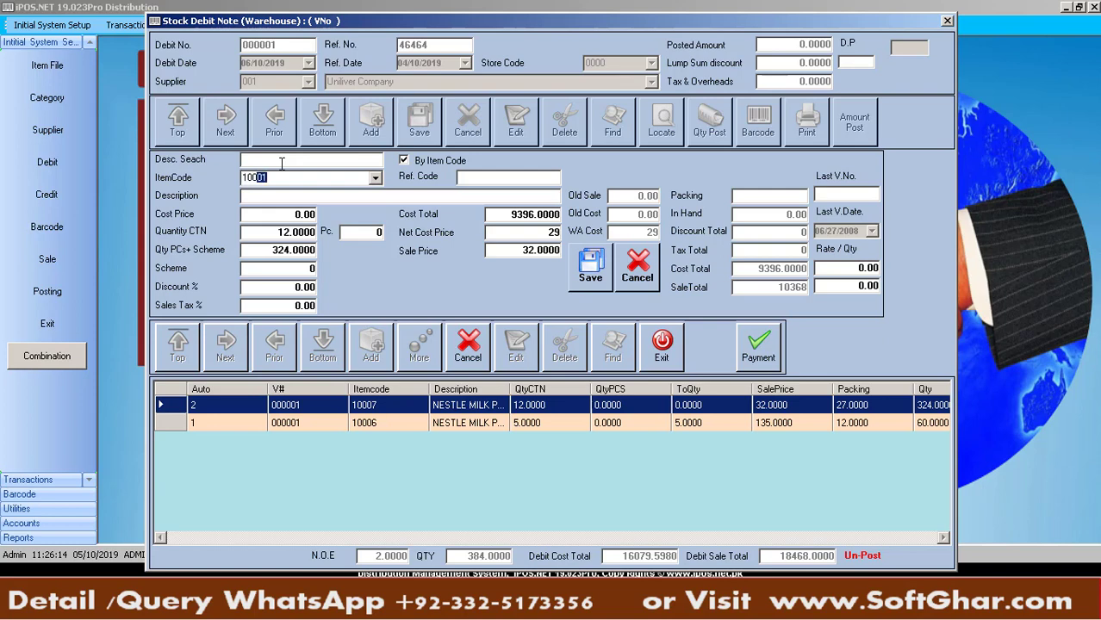
pyautogui.write('6')
pyautogui.press('Return')
pyautogui.press('Return')
pyautogui.write('1000')
pyautogui.write('6')
pyautogui.press('Return')
pyautogui.press('Return')
pyautogui.write('10005')
pyautogui.press('Return')
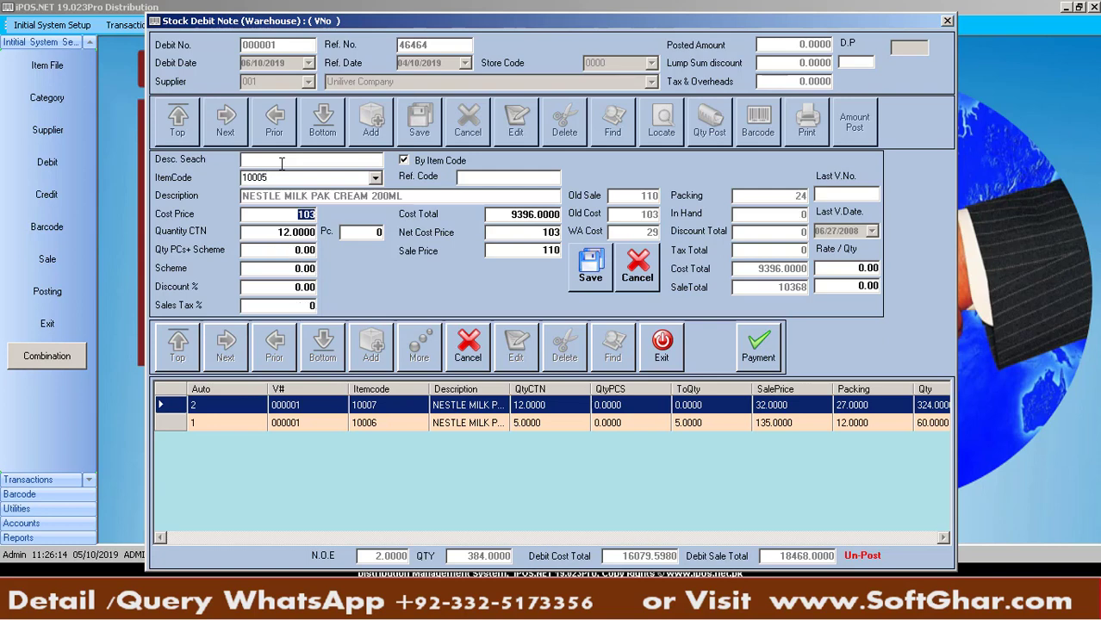
pyautogui.click(291, 178)
pyautogui.write('/NESTLE 250')
pyautogui.press('Return')
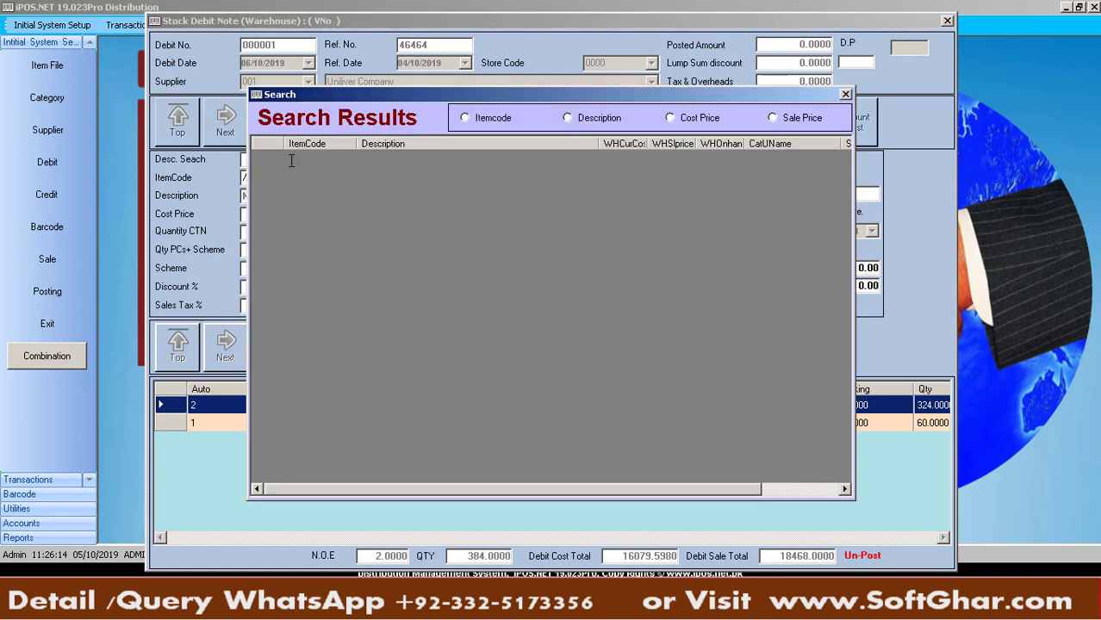
# Close the empty results, search '/250', and decline adding NESTLE MILK PAK 250ML twice
pyautogui.click(846, 94)
pyautogui.click(336, 178)
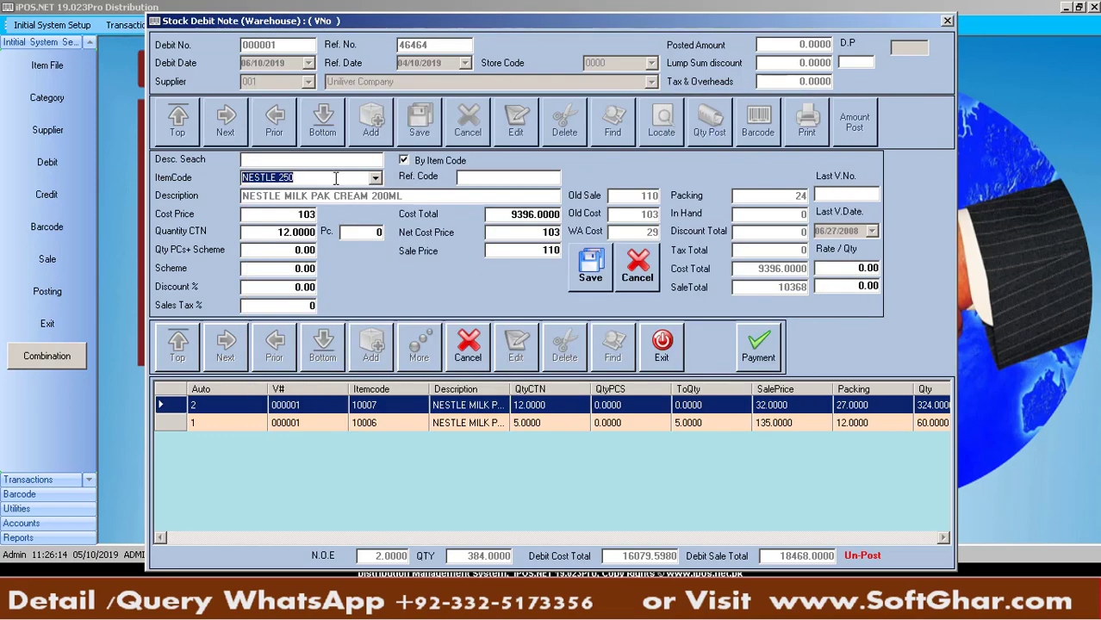
pyautogui.press('BackSpace')
pyautogui.write('/250')
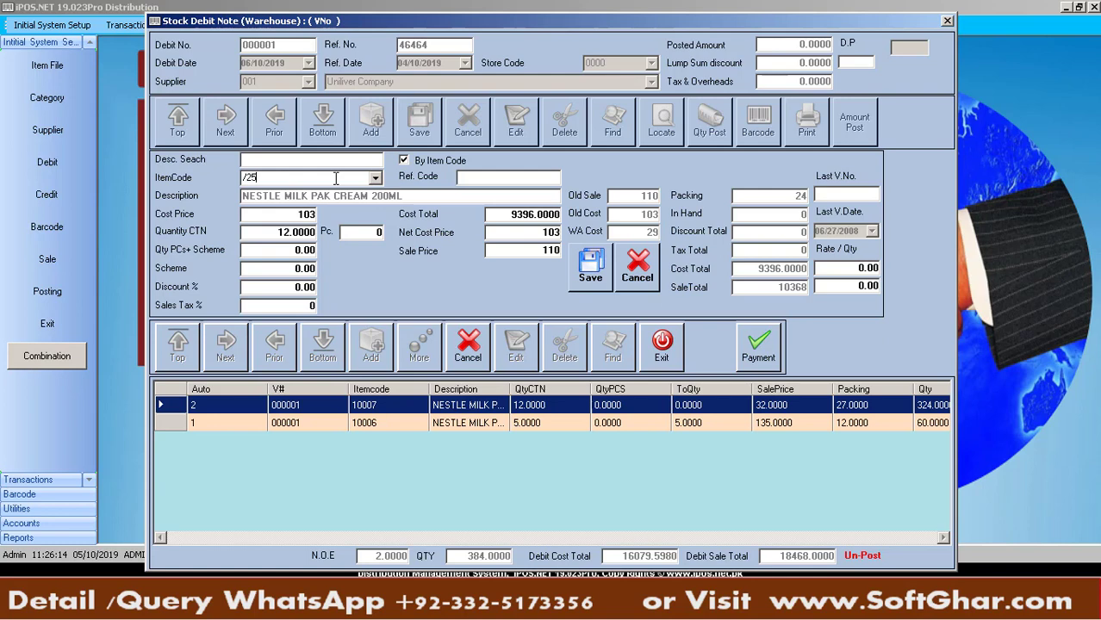
pyautogui.press('Return')
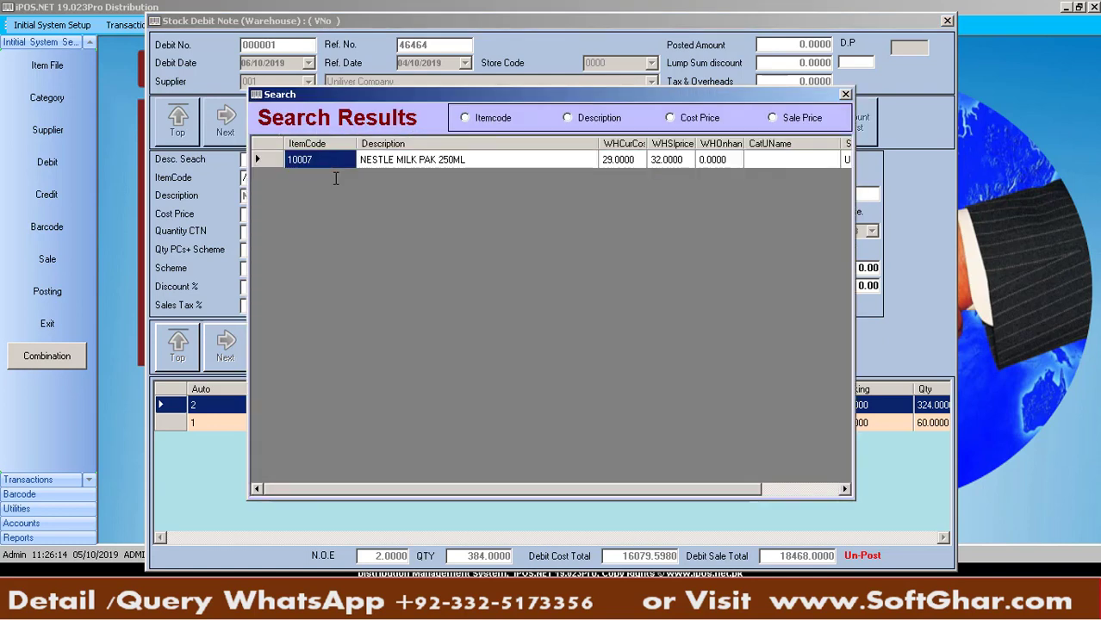
pyautogui.press('Return')
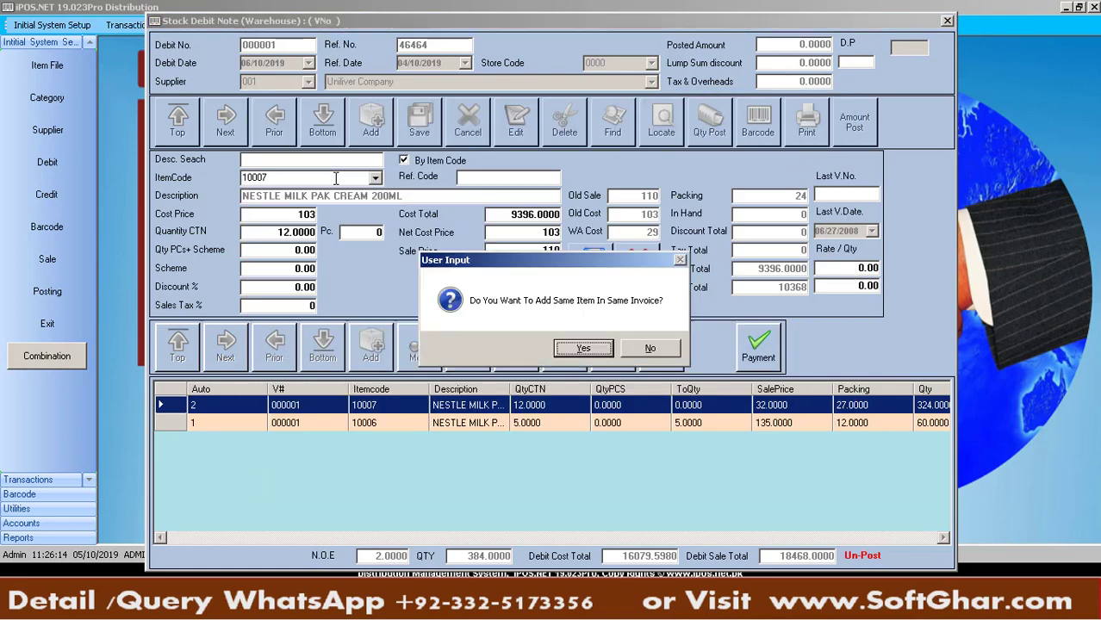
pyautogui.press('Return')
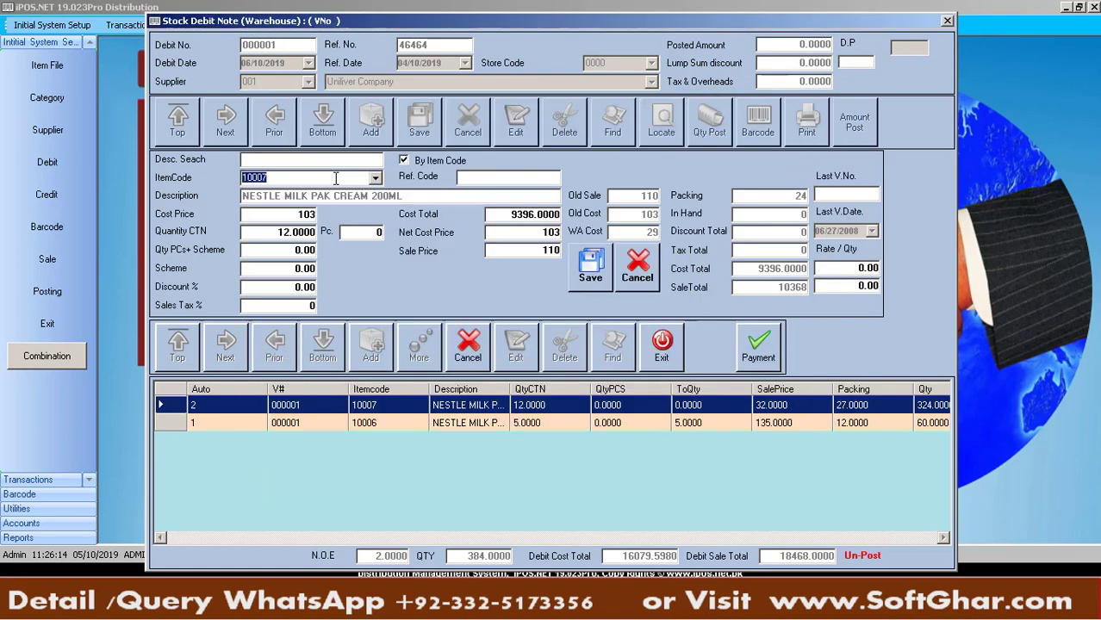
# List all items with '/' and load NESTLE MILK PAK POUCH 500GM (10004) at 12 cartons
pyautogui.write('/')
pyautogui.press('Return')
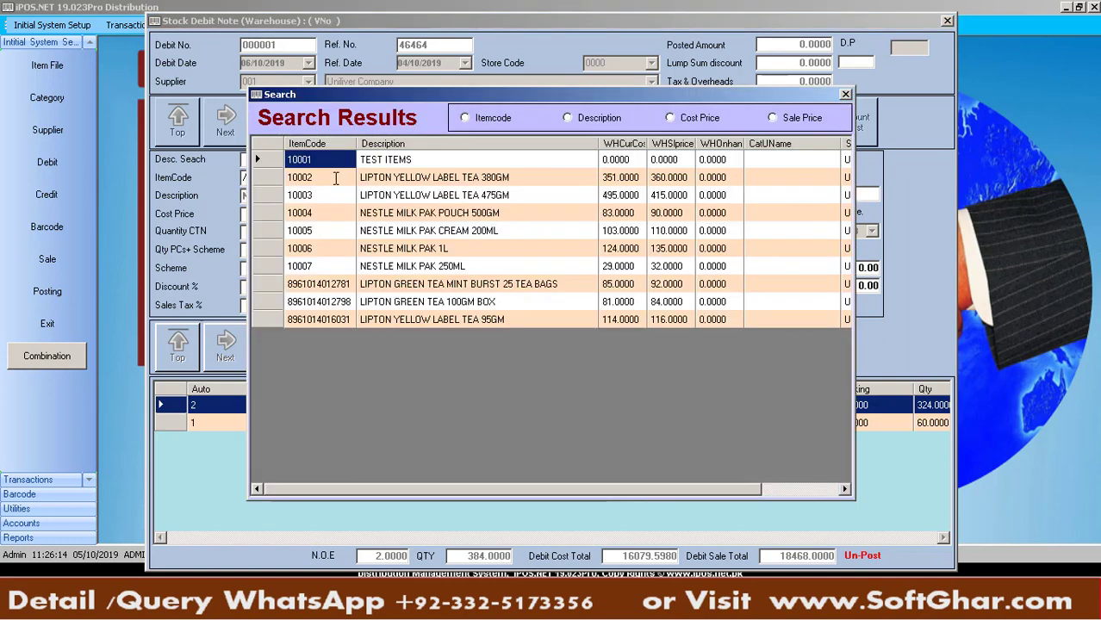
pyautogui.press('Down')
pyautogui.press('Down')
pyautogui.press('Down')
pyautogui.press('Down')
pyautogui.press('Down')
pyautogui.press('Down')
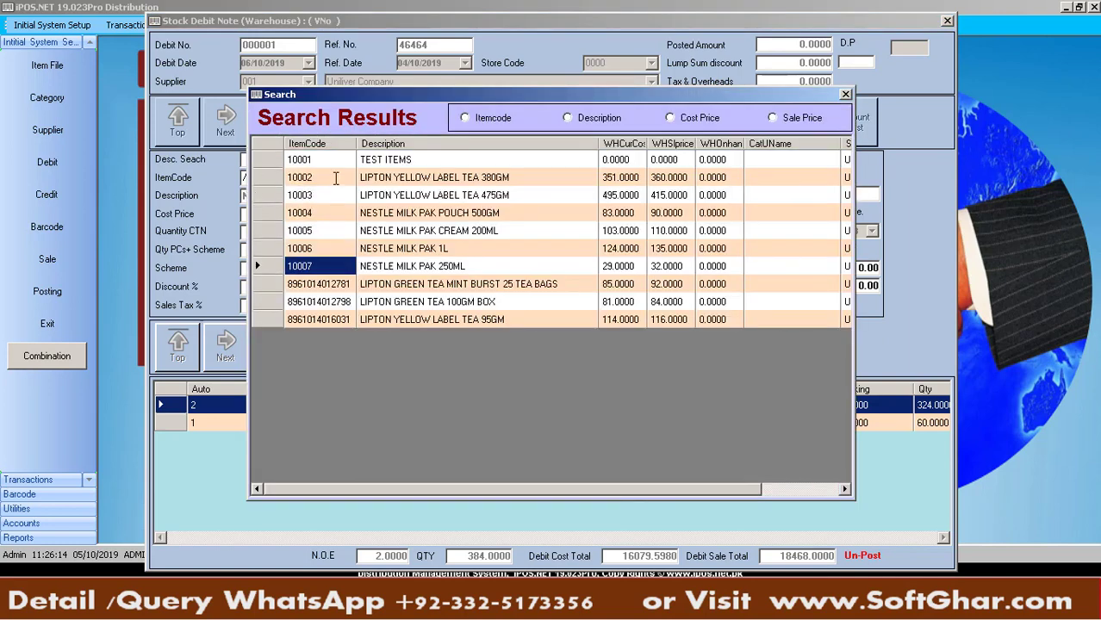
pyautogui.press('Up')
pyautogui.press('Up')
pyautogui.press('Up')
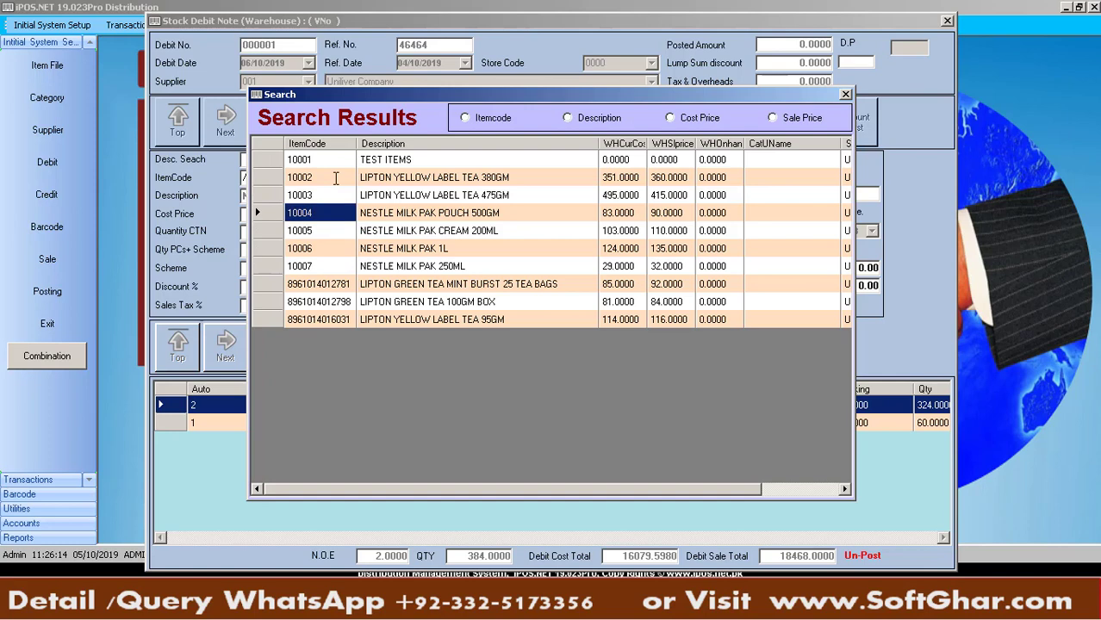
pyautogui.press('Return')
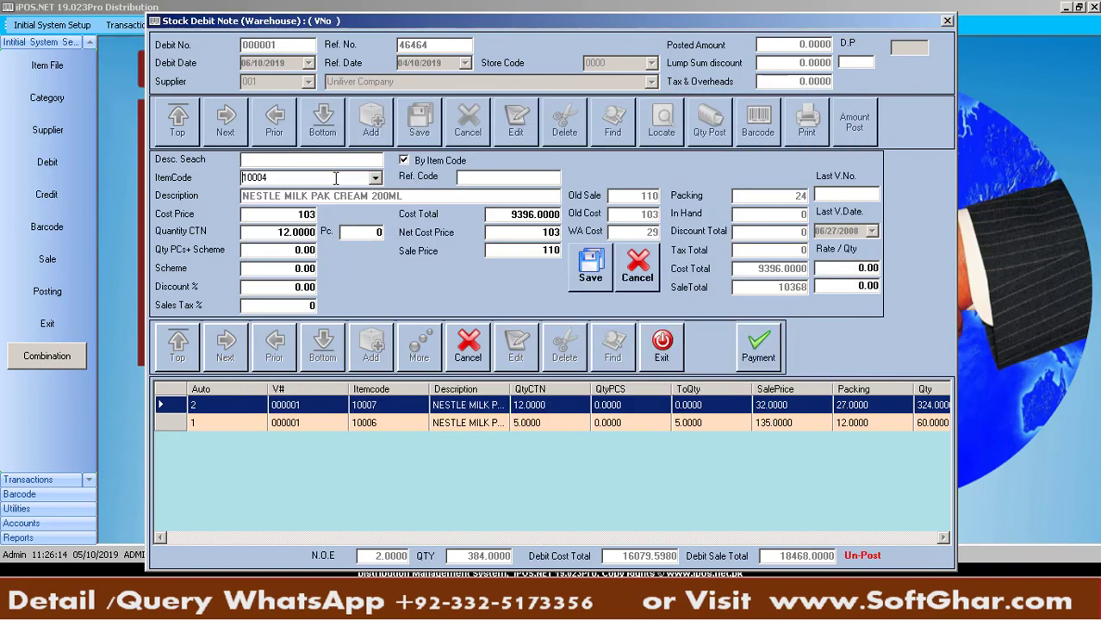
pyautogui.press('Return')
pyautogui.press('Return')
pyautogui.press('Return')
pyautogui.press('Return')
pyautogui.press('Return')
pyautogui.press('Return')
pyautogui.press('Return')
pyautogui.press('Return')
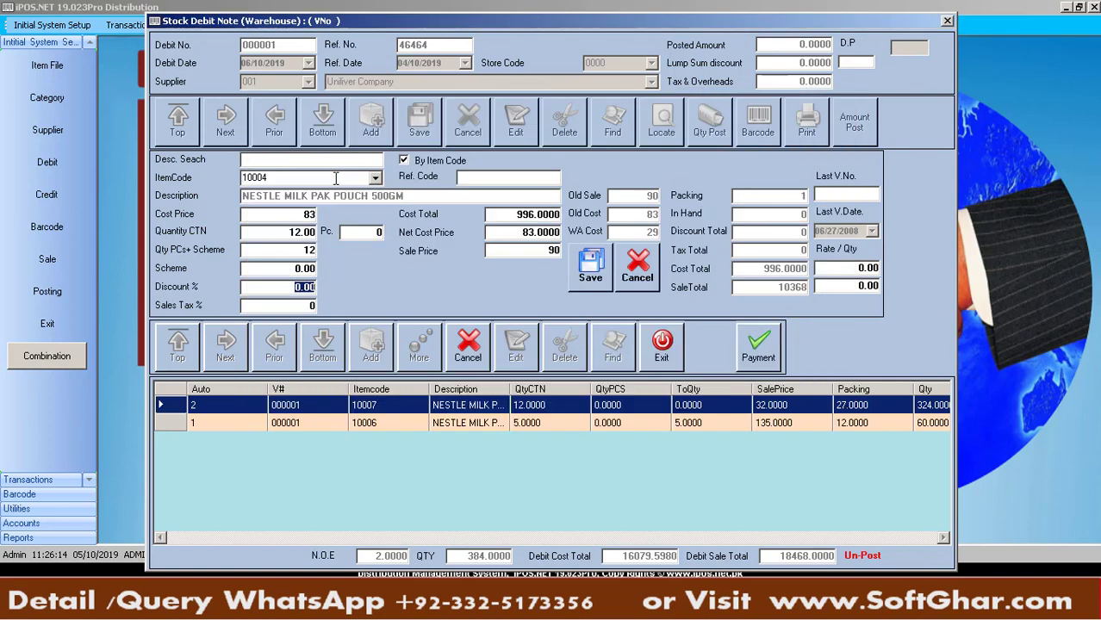
# Add LIPTON GREEN TEA MINT BURST 25 TEA BAGS as a new 12-carton line
pyautogui.press('Right')
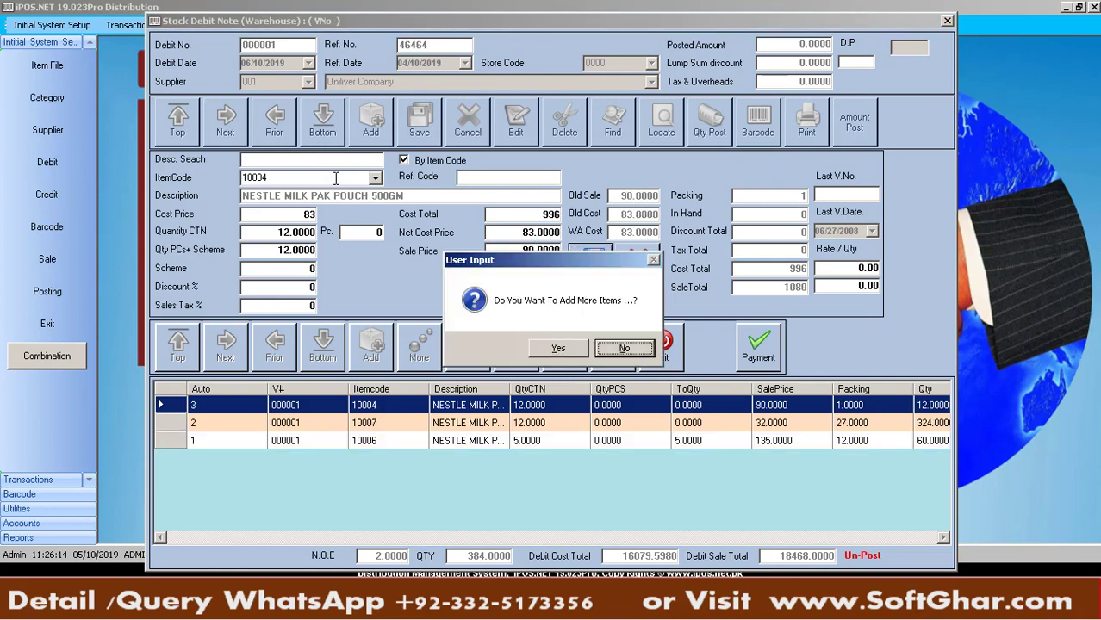
pyautogui.press('Return')
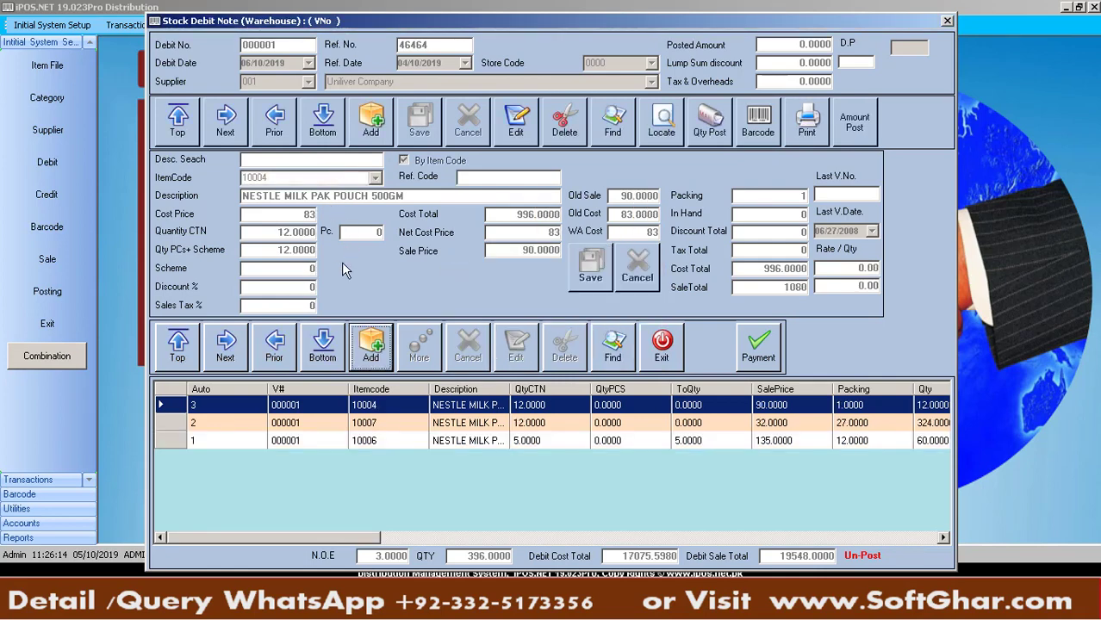
pyautogui.click(368, 351)
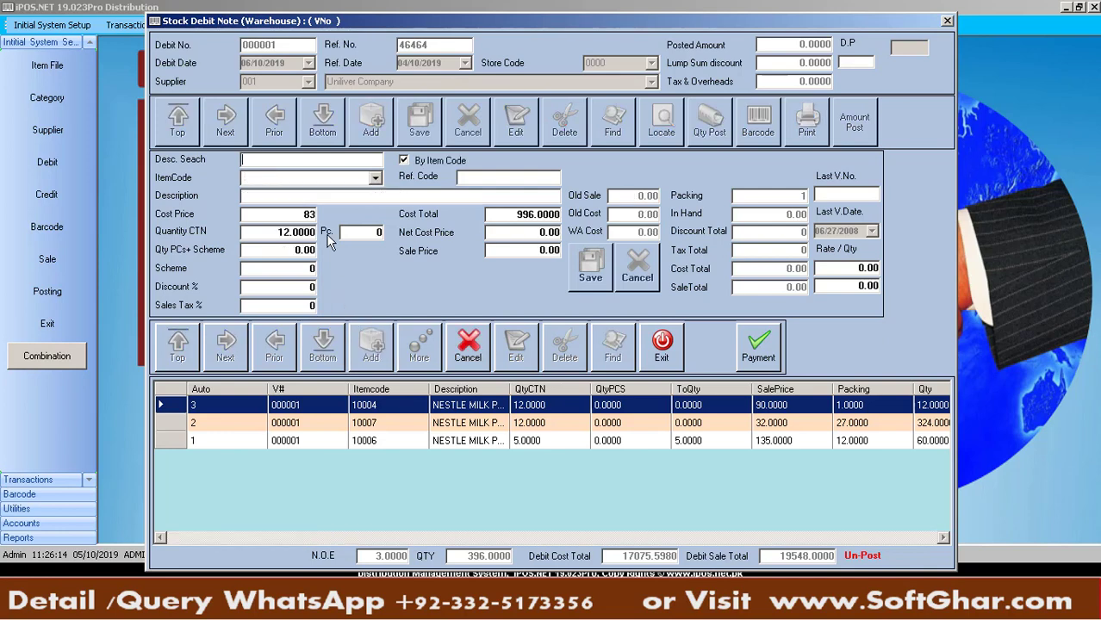
pyautogui.click(306, 178)
pyautogui.write('/')
pyautogui.press('Return')
pyautogui.press('Down')
pyautogui.press('Down')
pyautogui.press('Down')
pyautogui.press('Down')
pyautogui.press('Down')
pyautogui.press('Down')
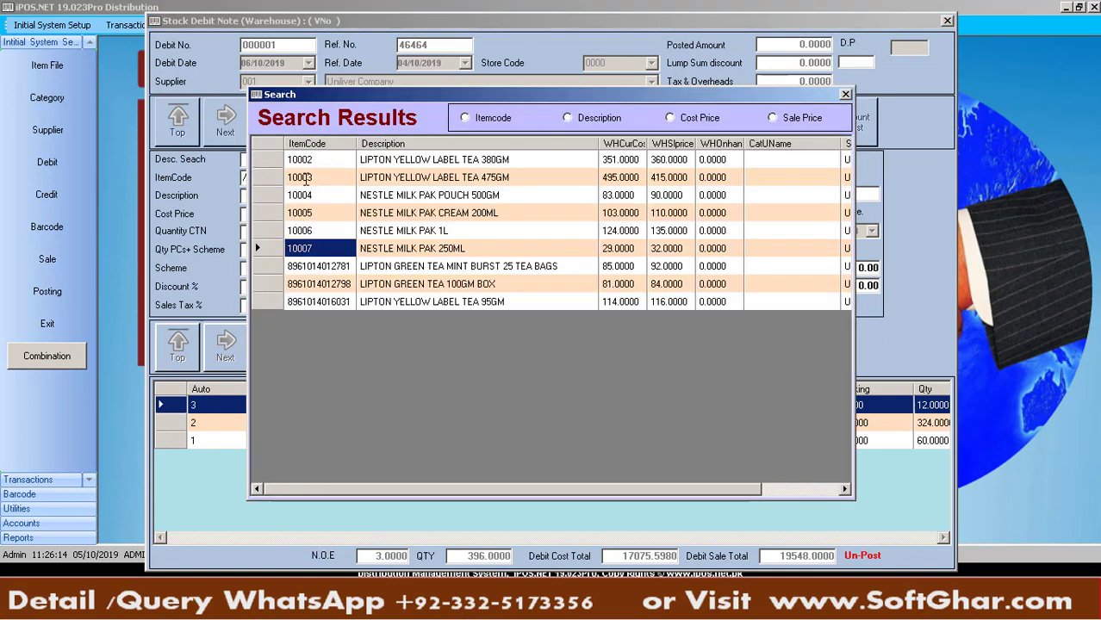
pyautogui.press('Return')
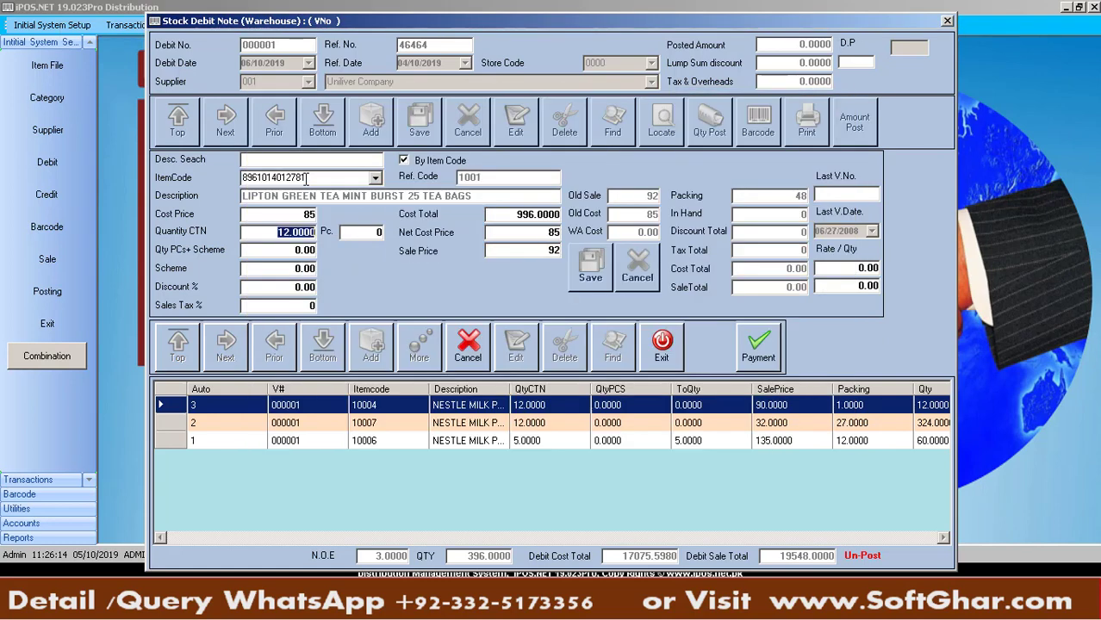
pyautogui.press('Return')
pyautogui.press('Return')
pyautogui.press('Return')
pyautogui.press('Return')
pyautogui.press('Return')
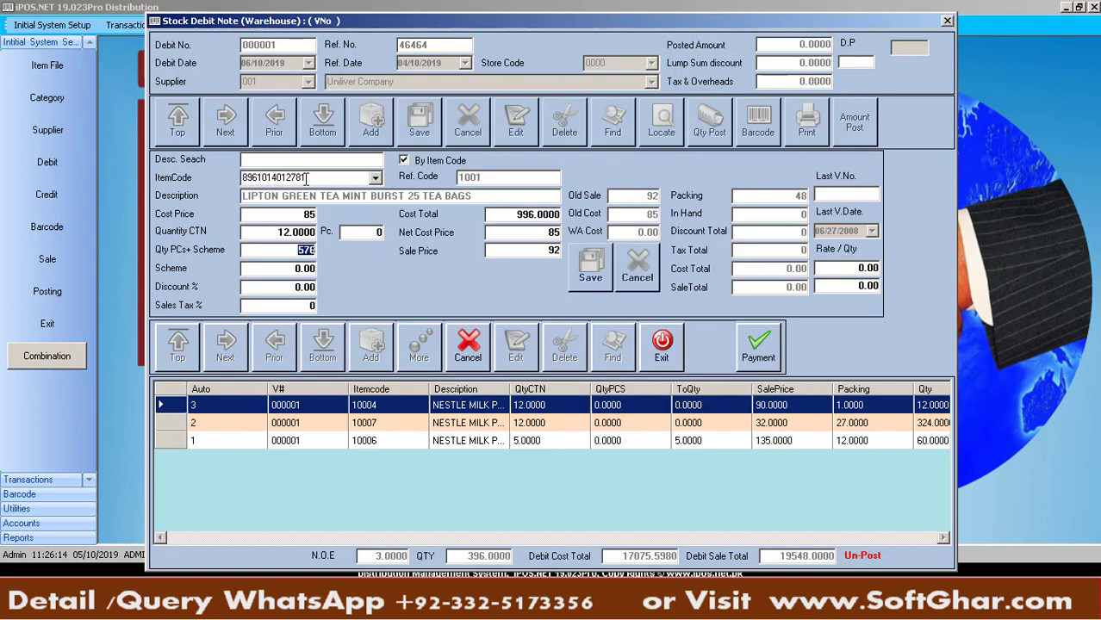
pyautogui.press('Return')
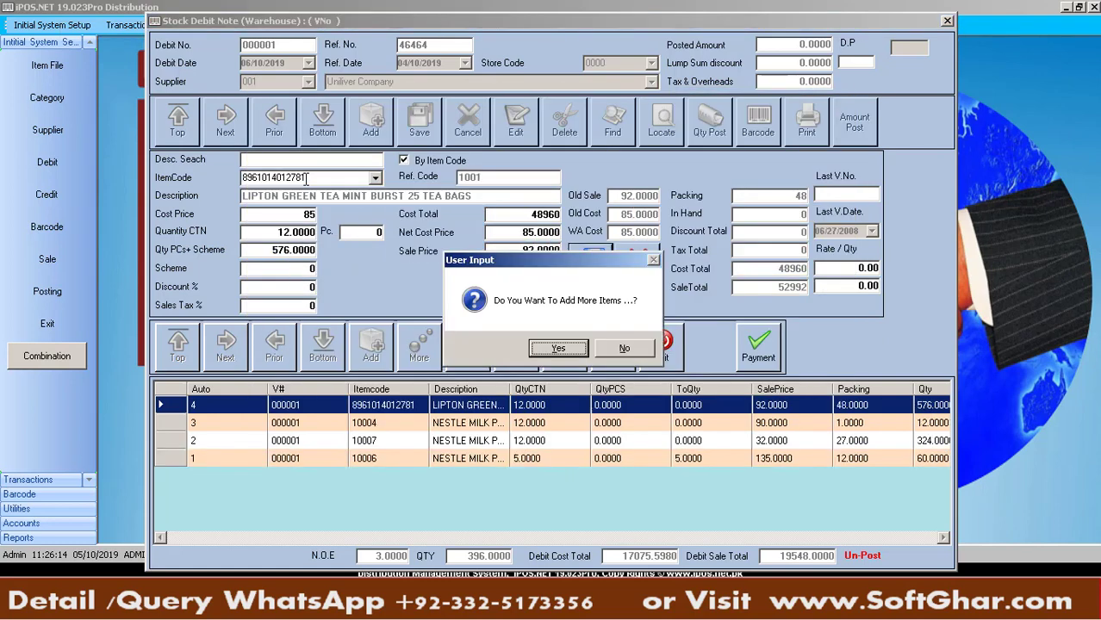
pyautogui.press('Return')
pyautogui.write('8961014012798')
pyautogui.press('Return')
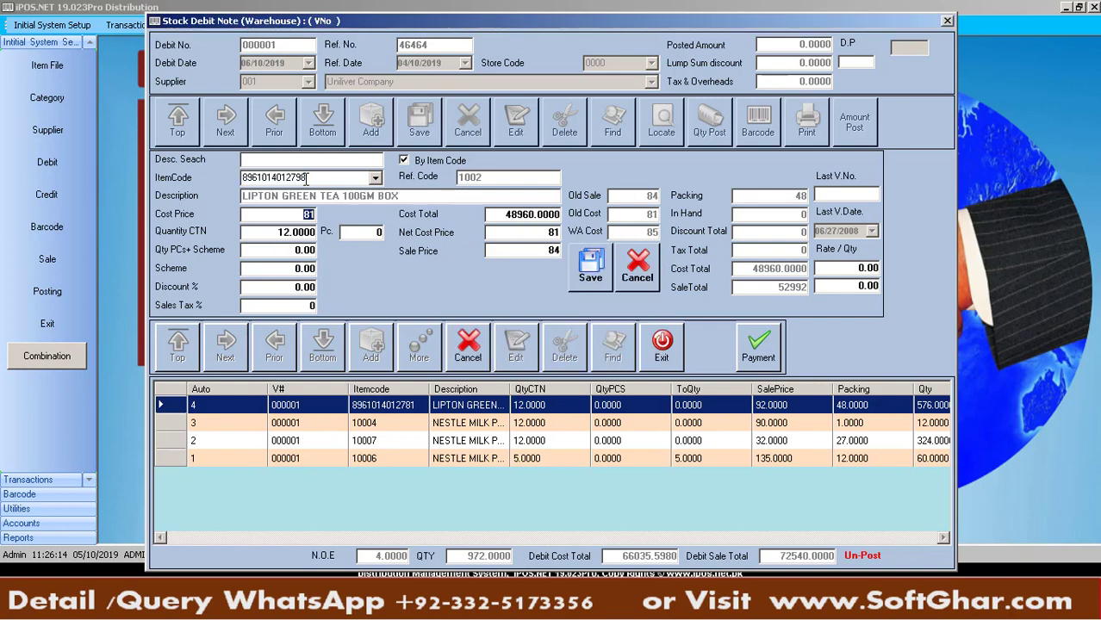
pyautogui.press('Return')
pyautogui.press('Return')
pyautogui.press('Return')
pyautogui.press('Return')
pyautogui.press('Return')
pyautogui.press('Return')
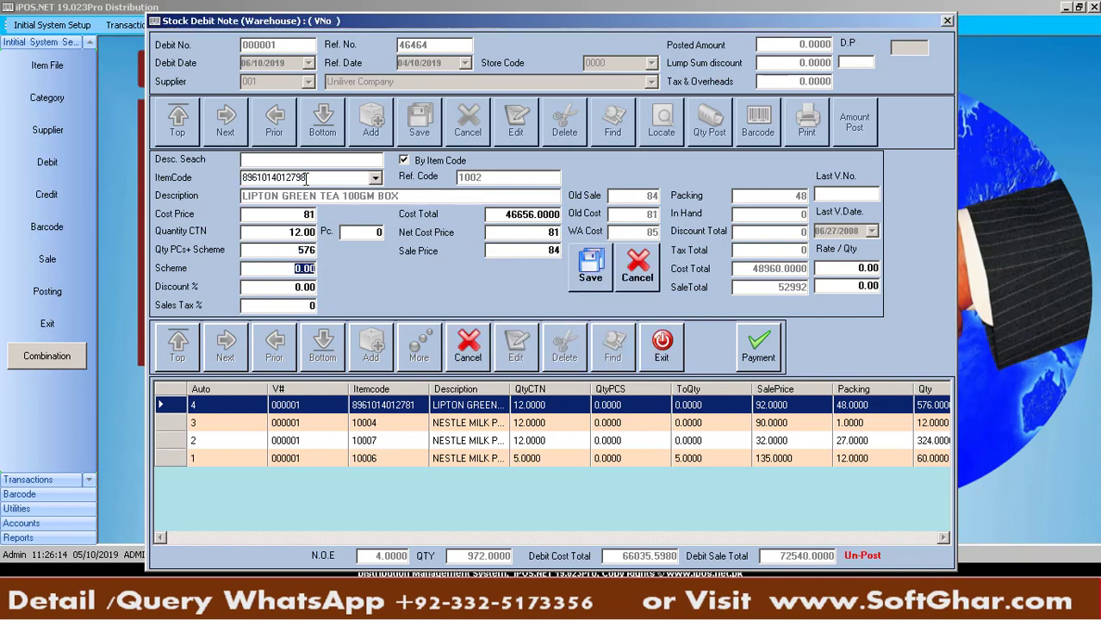
pyautogui.press('Return')
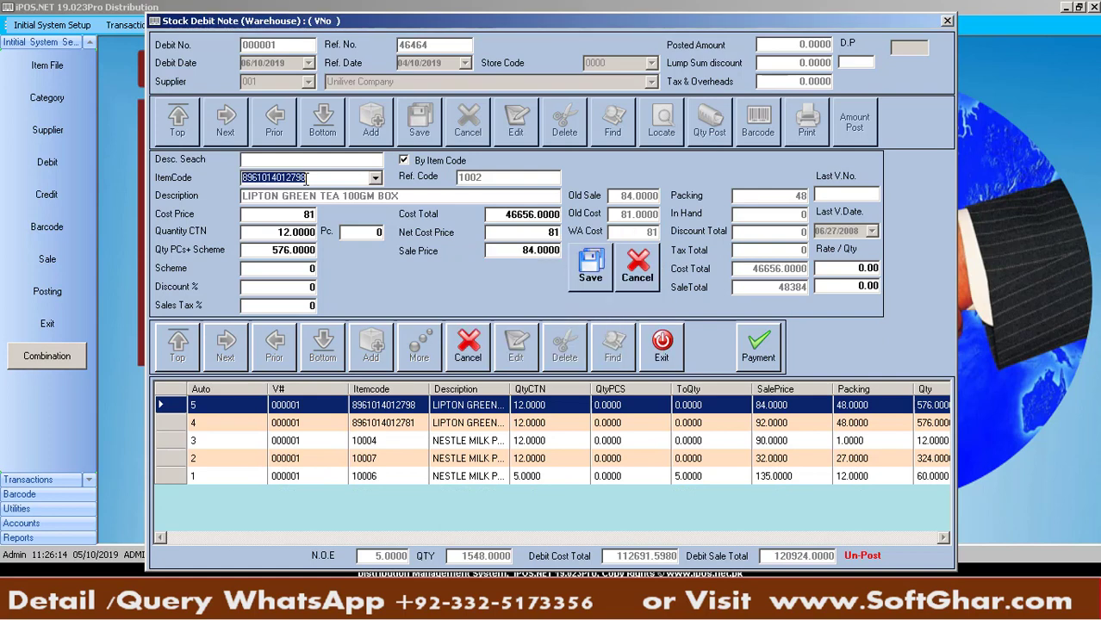
pyautogui.press('Return')
pyautogui.press('Return')
pyautogui.press('Return')
pyautogui.press('Return')
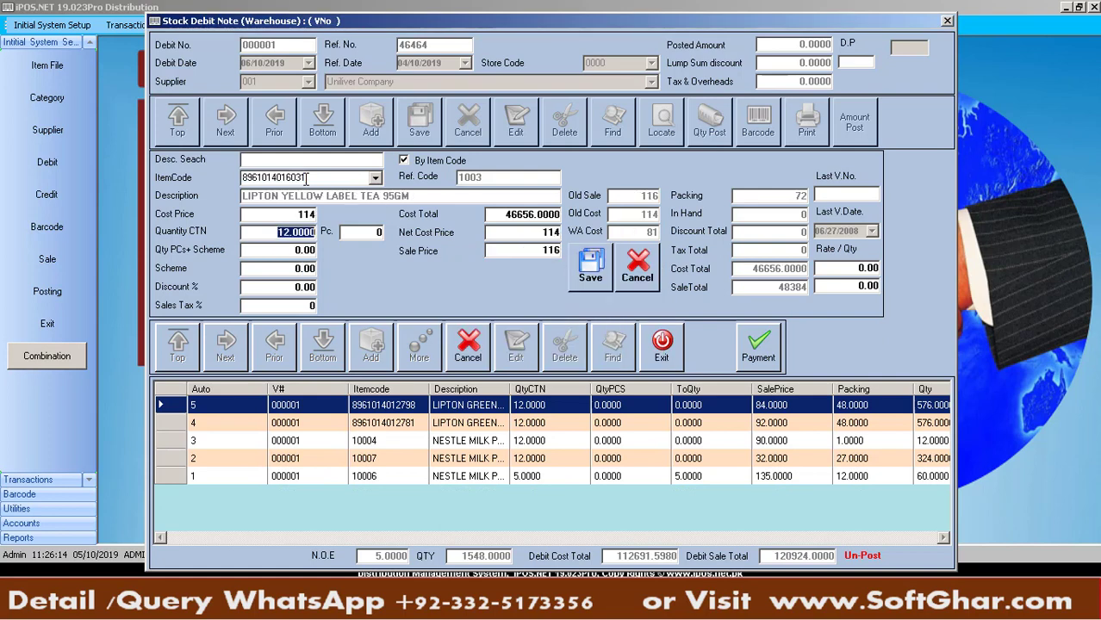
pyautogui.press('Return')
pyautogui.press('Return')
pyautogui.press('Return')
pyautogui.press('Return')
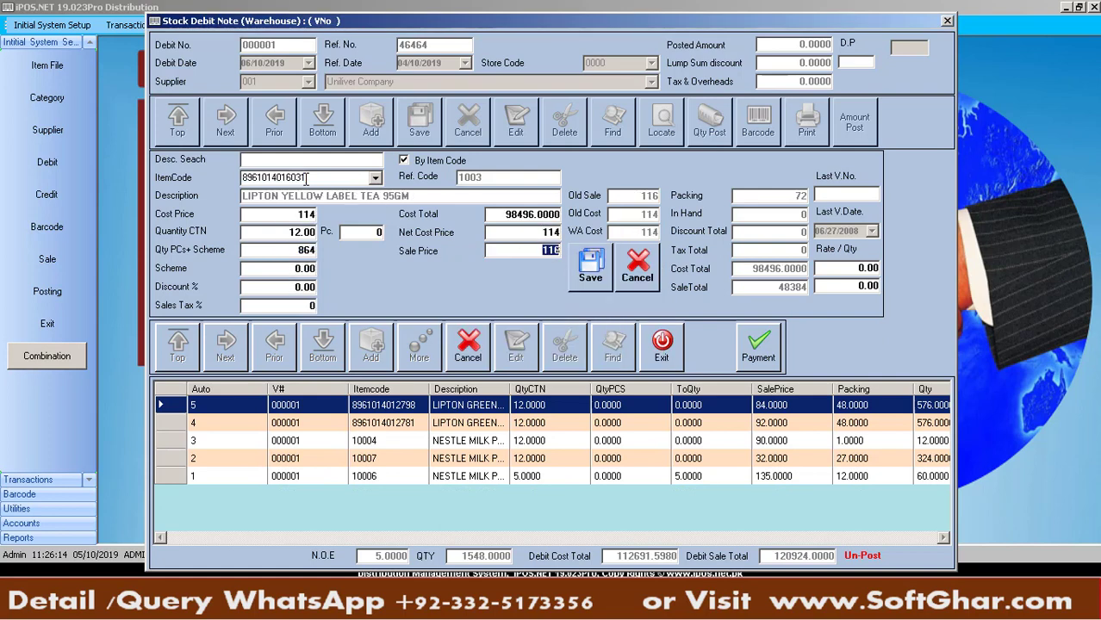
pyautogui.press('Right')
pyautogui.press('Return')
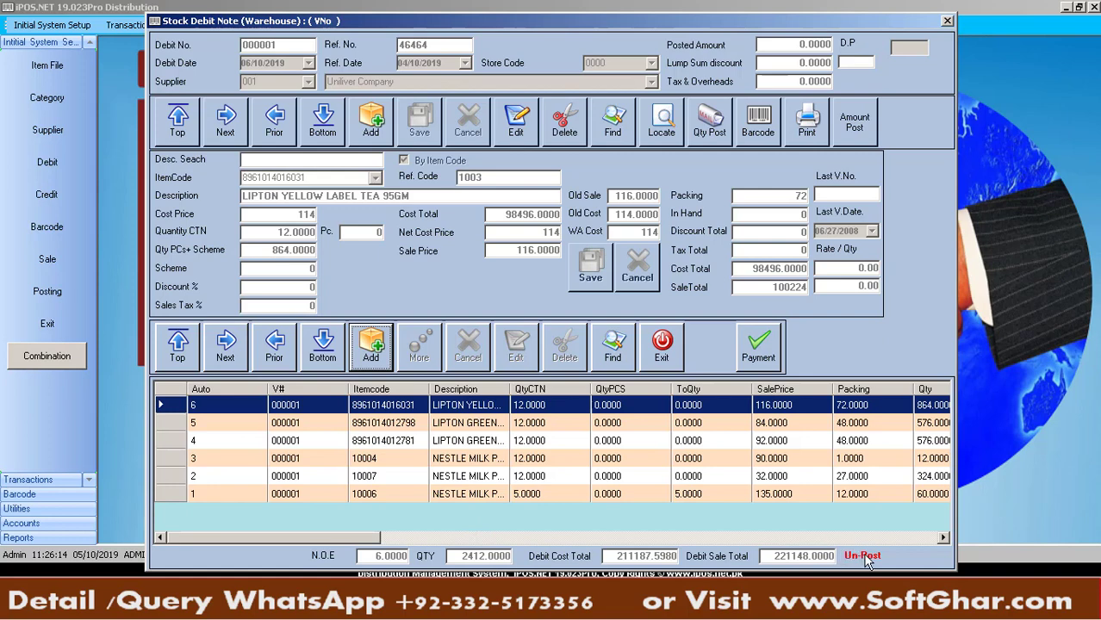
# Re-save the LIPTON GREEN TEA MINT BURST line of debit note 000001 at 12 cartons
pyautogui.click(661, 479)
pyautogui.click(648, 443)
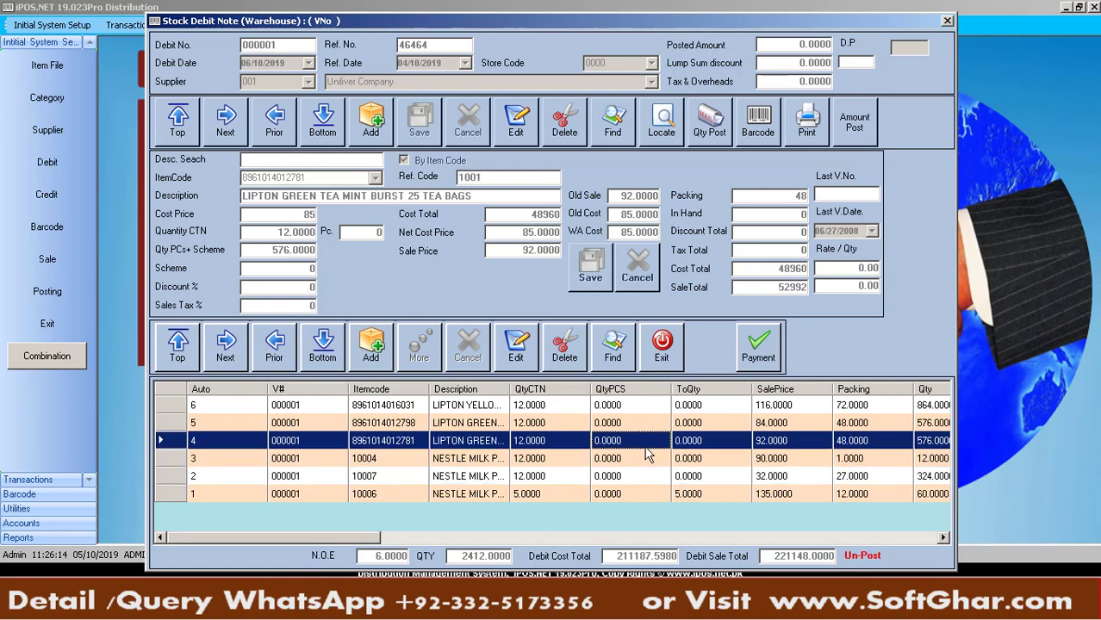
pyautogui.click(519, 345)
pyautogui.press('Return')
pyautogui.press('Return')
pyautogui.press('Return')
pyautogui.press('Return')
pyautogui.press('Return')
pyautogui.press('Return')
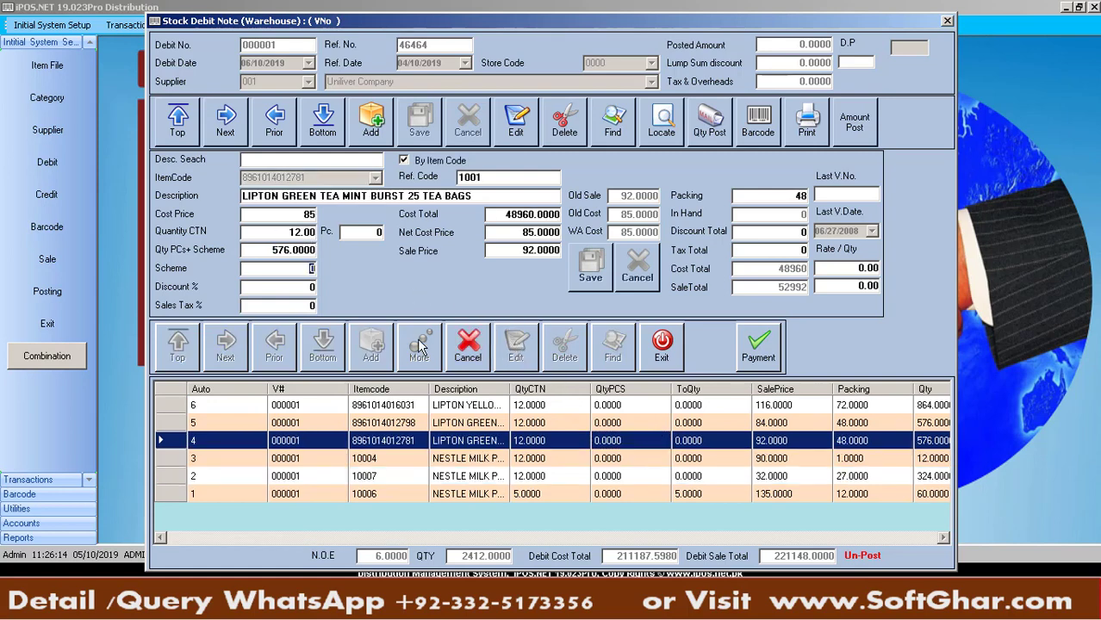
pyautogui.press('Return')
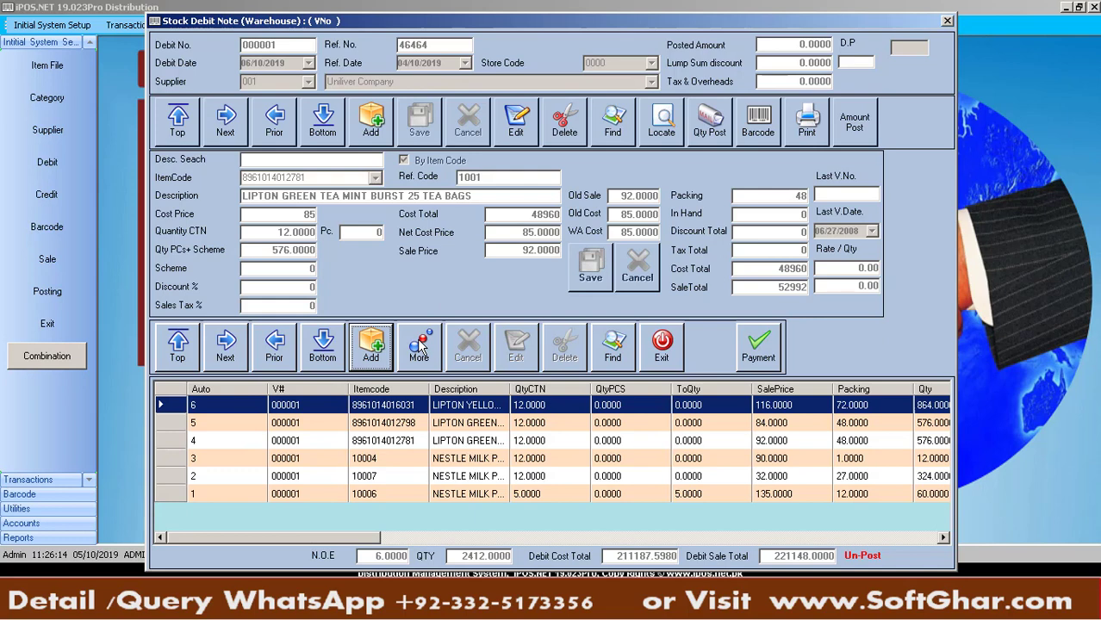
# Post debit note 000001's quantities, then review its Nestle Milk Pak and Lipton Mint Burst lines
pyautogui.click(713, 135)
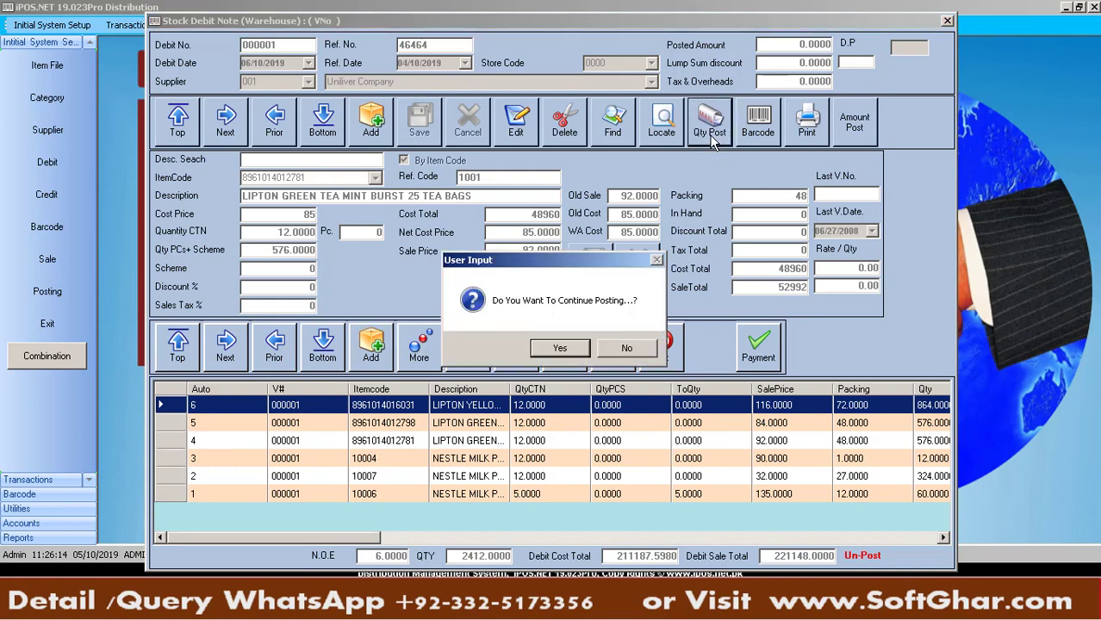
pyautogui.click(559, 349)
pyautogui.click(603, 362)
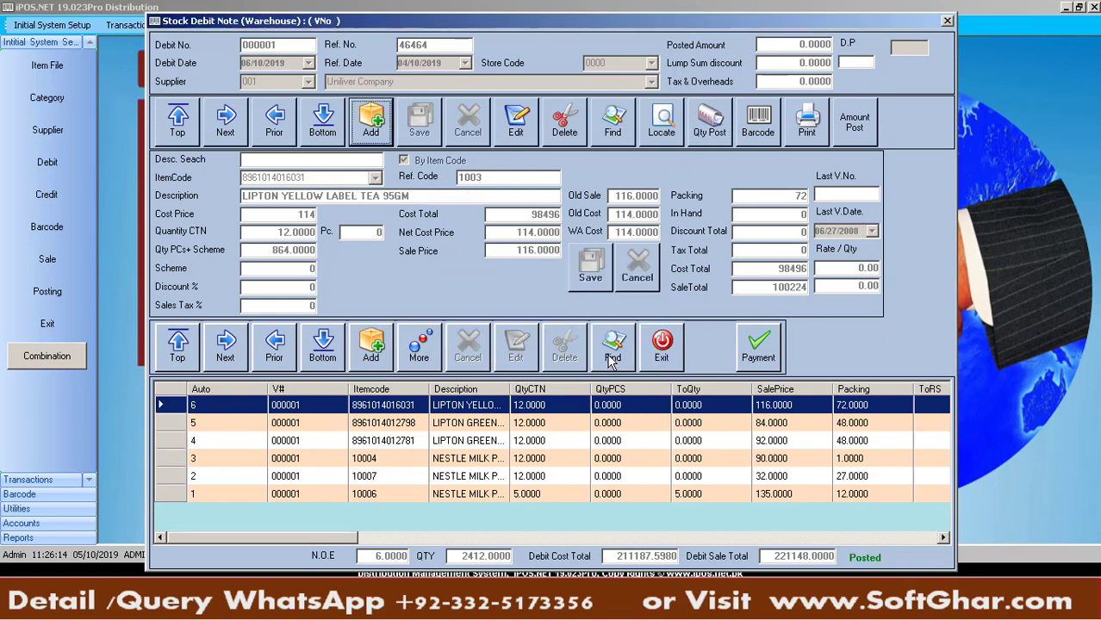
pyautogui.click(662, 462)
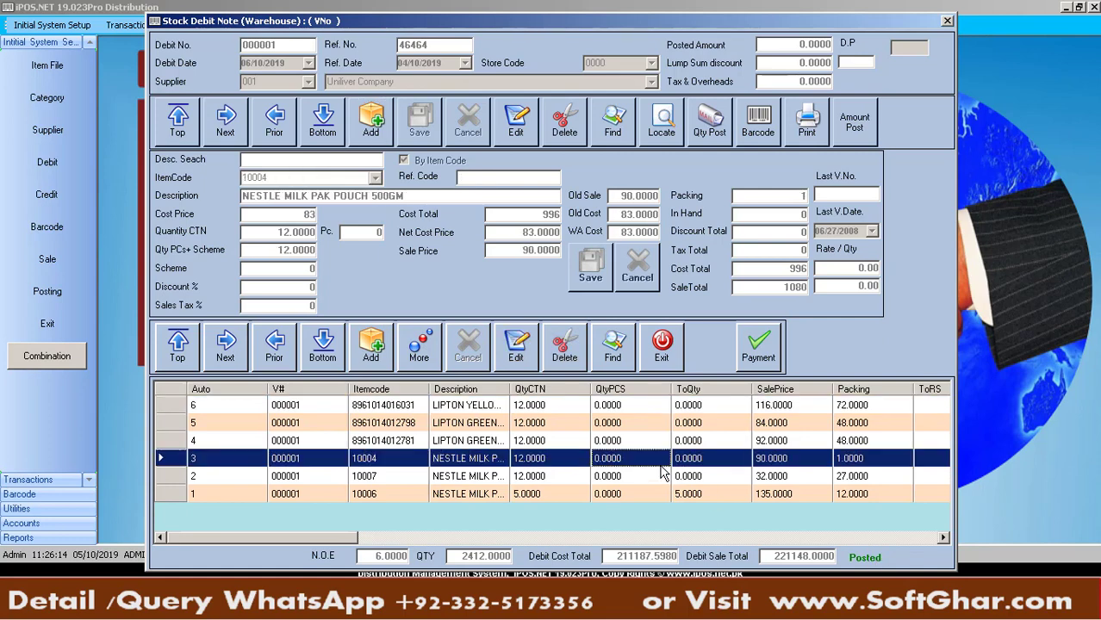
pyautogui.click(633, 442)
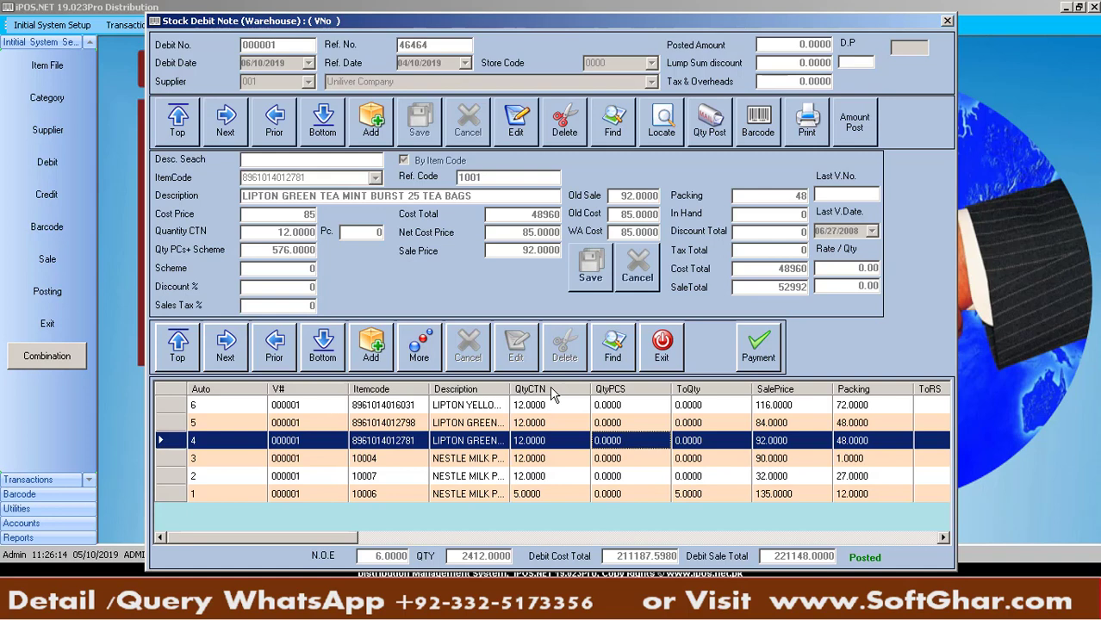
# Create a new debit note header for supplier Uniliver Company with Ref. No. 4987979
pyautogui.click(371, 138)
pyautogui.press('Tab')
pyautogui.press('Tab')
pyautogui.press('Tab')
pyautogui.press('Tab')
pyautogui.press('Tab')
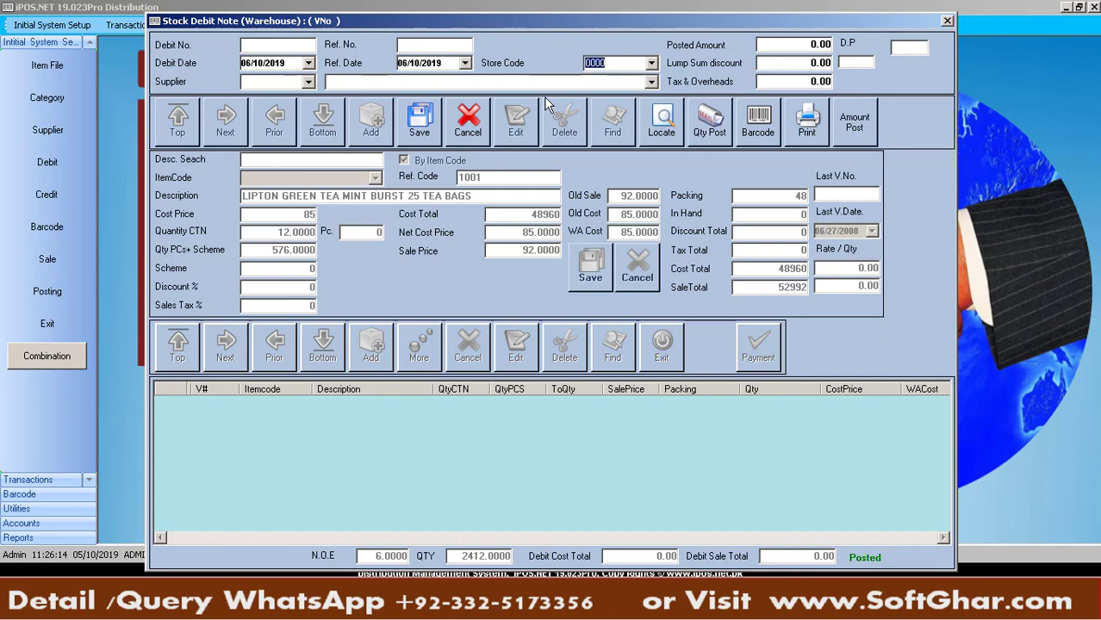
pyautogui.press('Tab')
pyautogui.press('Tab')
pyautogui.press('Tab')
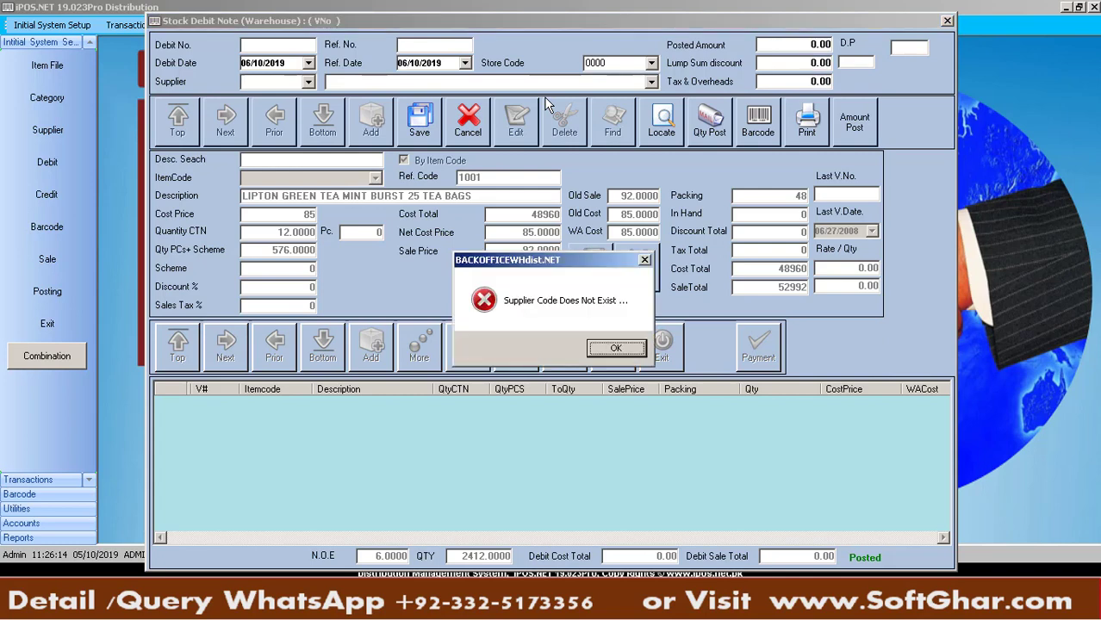
pyautogui.press('Return')
pyautogui.press('Down')
pyautogui.press('Return')
pyautogui.press('Return')
pyautogui.press('Return')
pyautogui.press('Return')
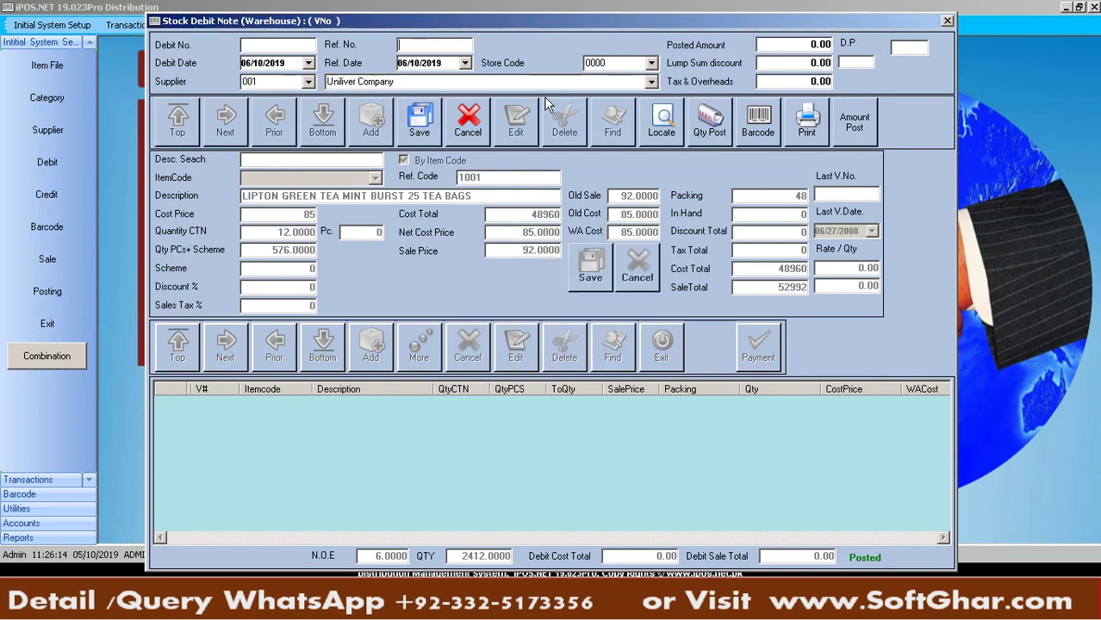
pyautogui.write('4987979')
pyautogui.click(438, 121)
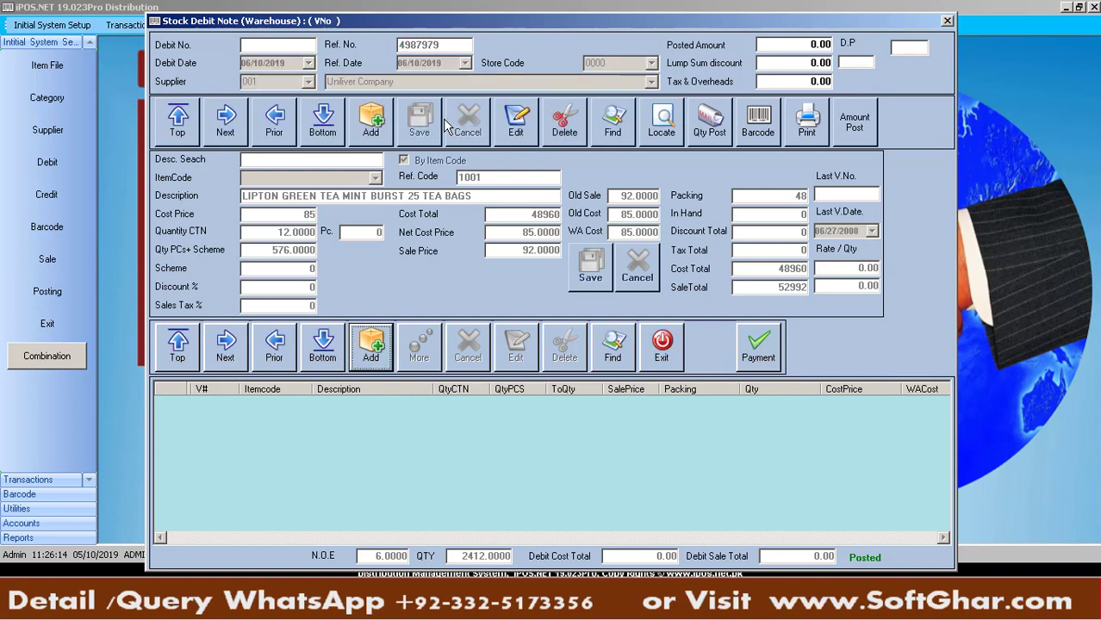
pyautogui.press('Return')
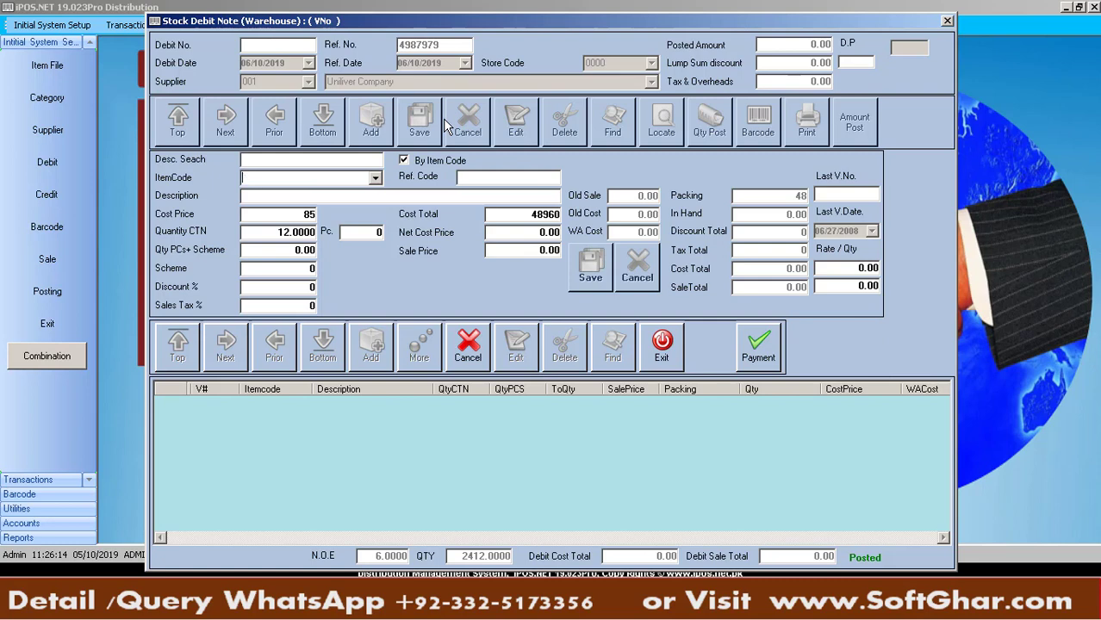
# Add NESTLE MILK PAK 1L at 6 cartons (72 pcs) to debit note 000002
pyautogui.write('NESTLE MILK PAK 1L')
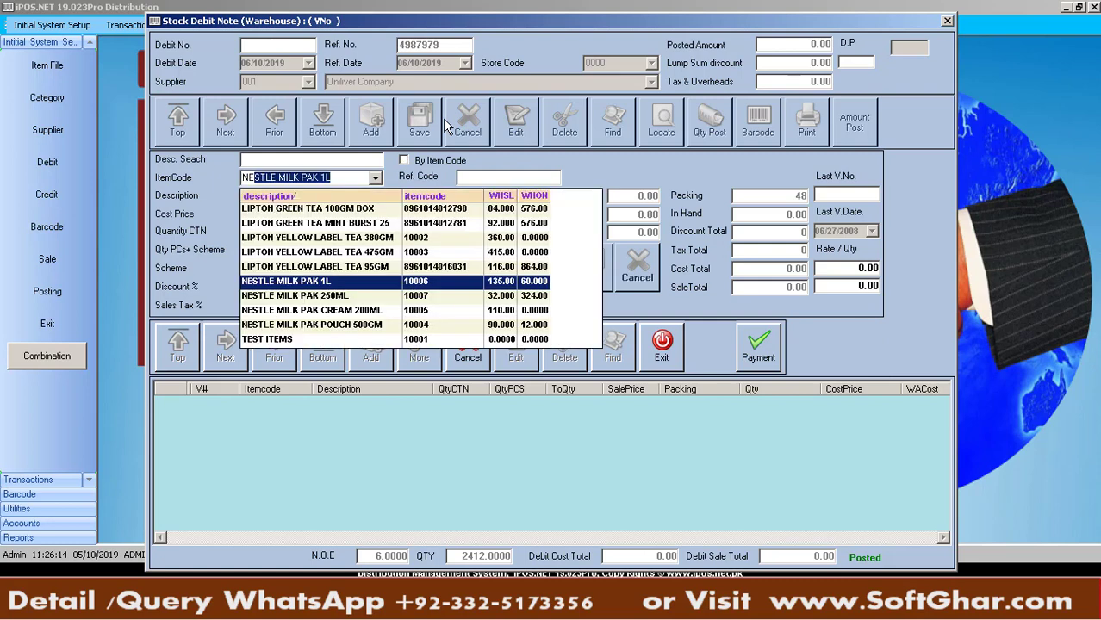
pyautogui.press('Return')
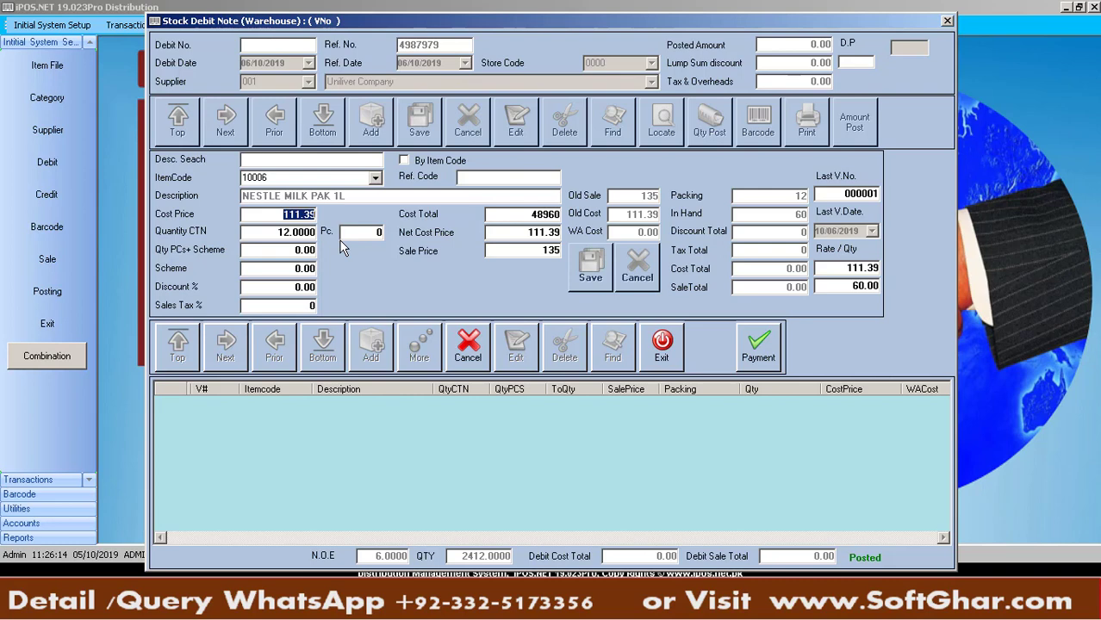
pyautogui.press('Return')
pyautogui.write('6')
pyautogui.press('Return')
pyautogui.press('Return')
pyautogui.press('Return')
pyautogui.press('Return')
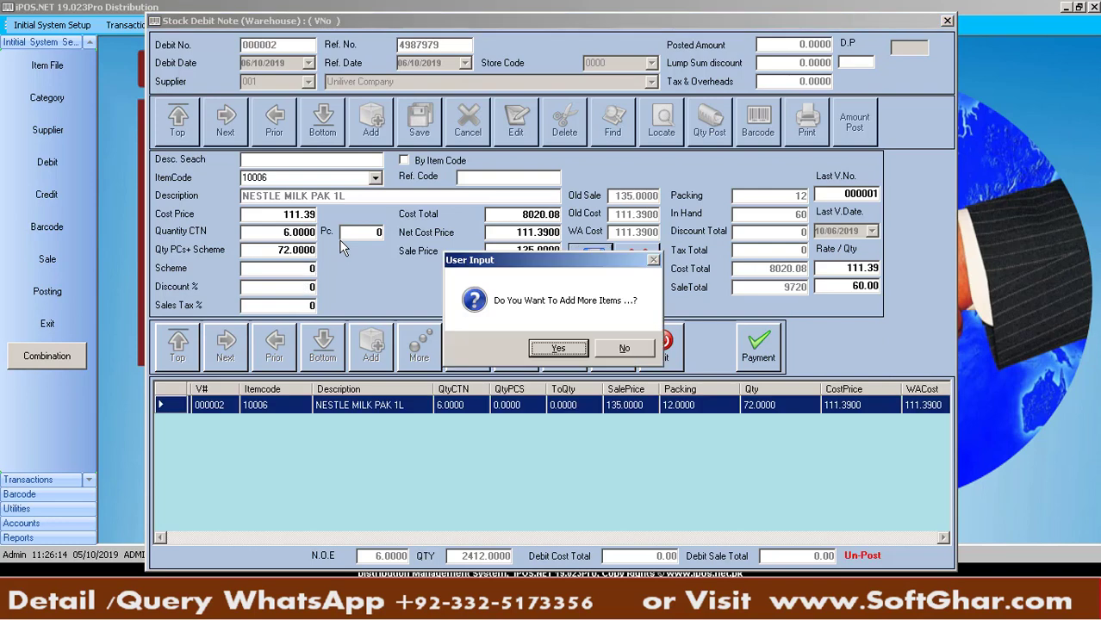
pyautogui.press('Right')
pyautogui.press('Return')
# Post debit note 000002, then go back to debit note 000001
pyautogui.click(706, 124)
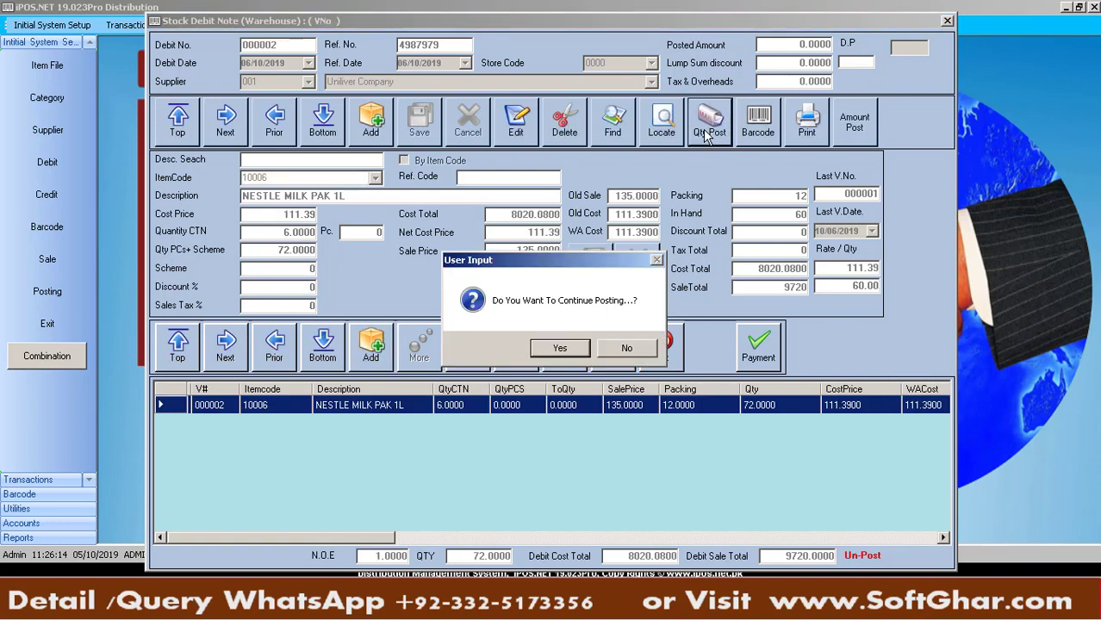
pyautogui.press('Return')
pyautogui.press('Return')
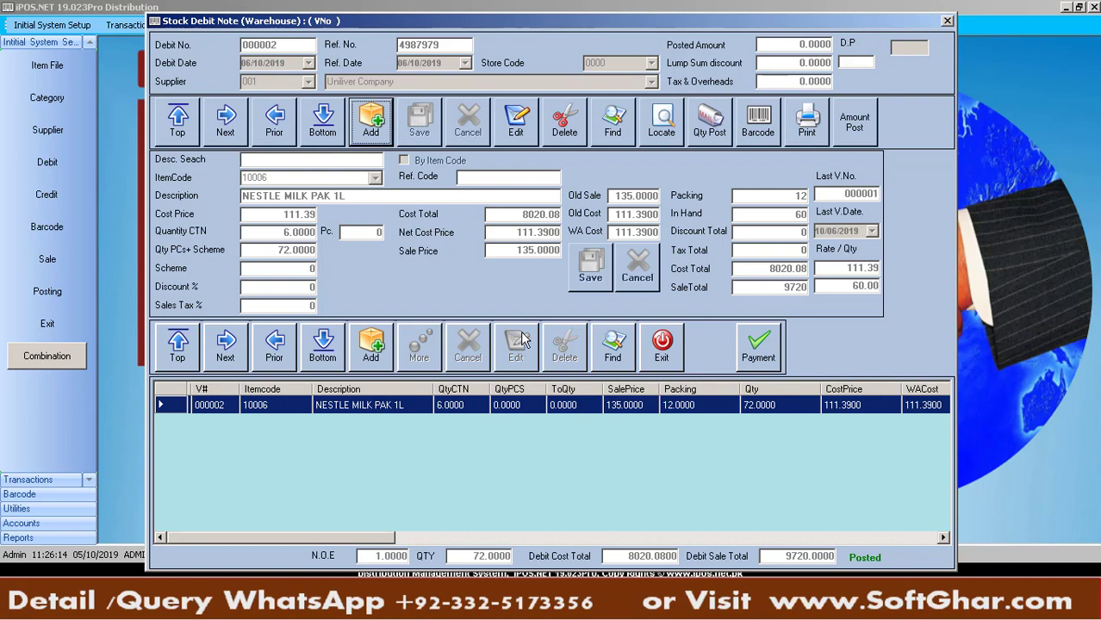
pyautogui.click(278, 126)
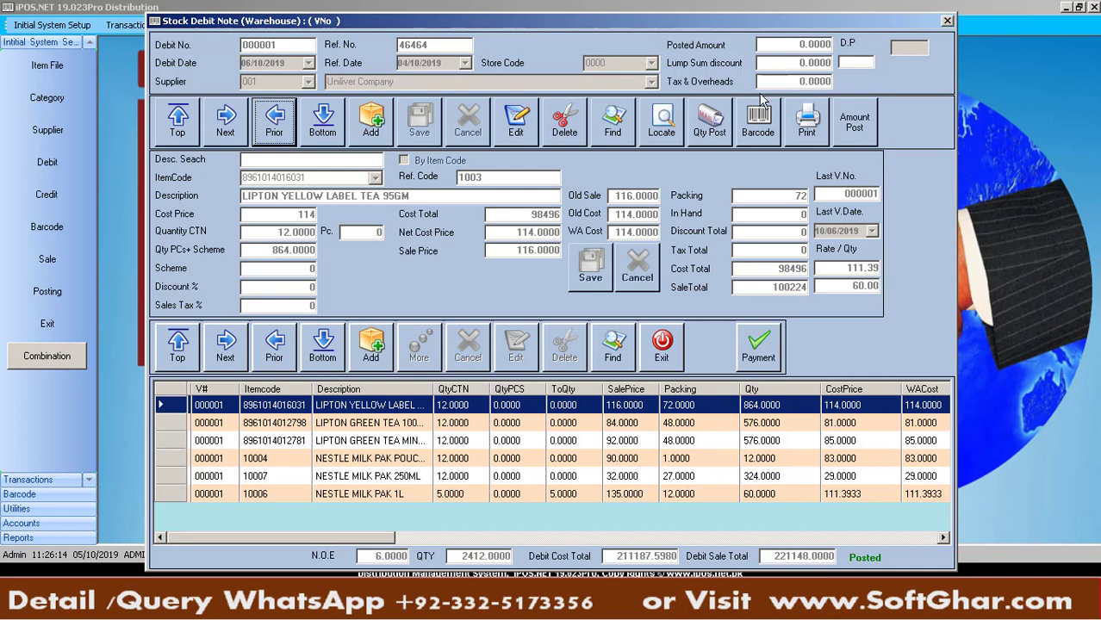
# Open the debit note search and browse vouchers 000001 and 000002
pyautogui.click(613, 122)
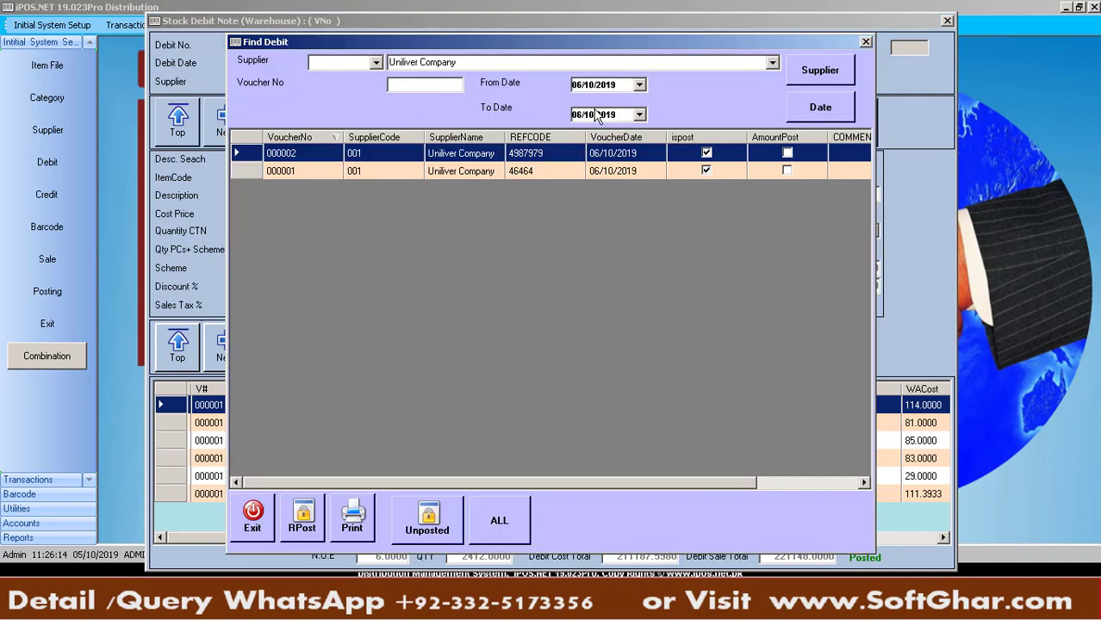
pyautogui.click(362, 173)
pyautogui.click(366, 159)
pyautogui.click(365, 166)
pyautogui.click(369, 157)
pyautogui.click(369, 164)
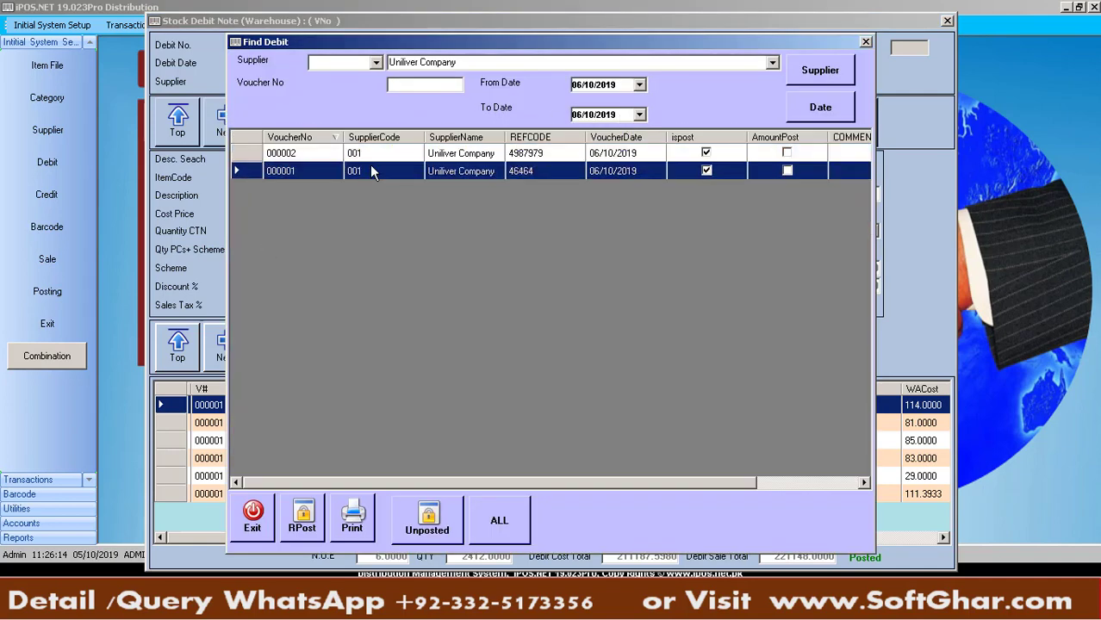
pyautogui.click(373, 155)
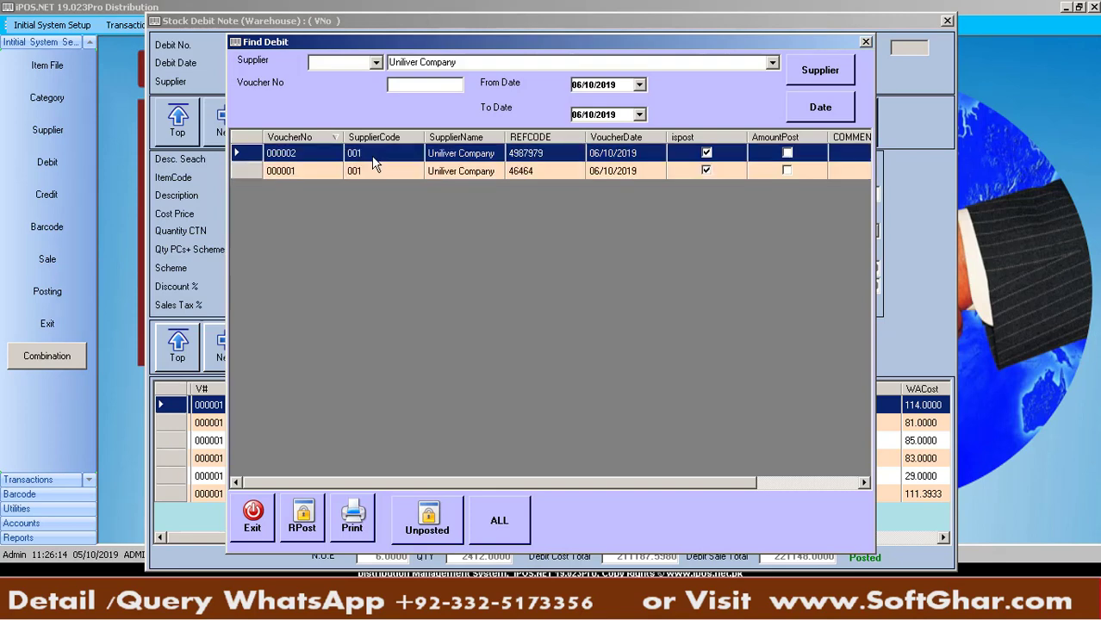
# Filter the debit search by supplier 'Un' and try a voucher number filter of 000002
pyautogui.click(370, 62)
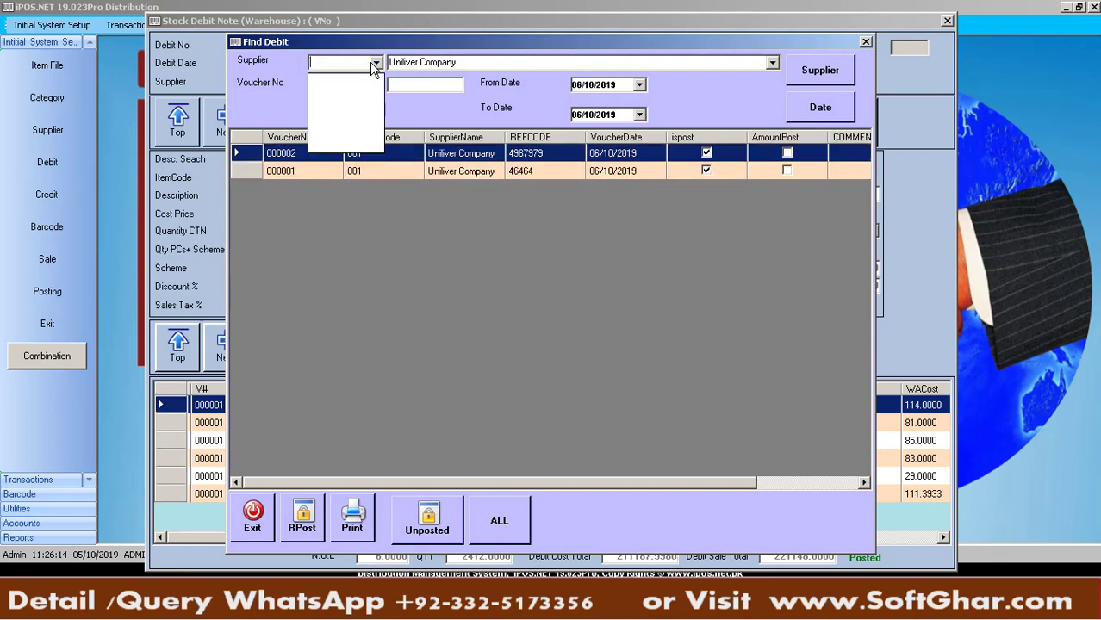
pyautogui.click(390, 61)
pyautogui.click(494, 65)
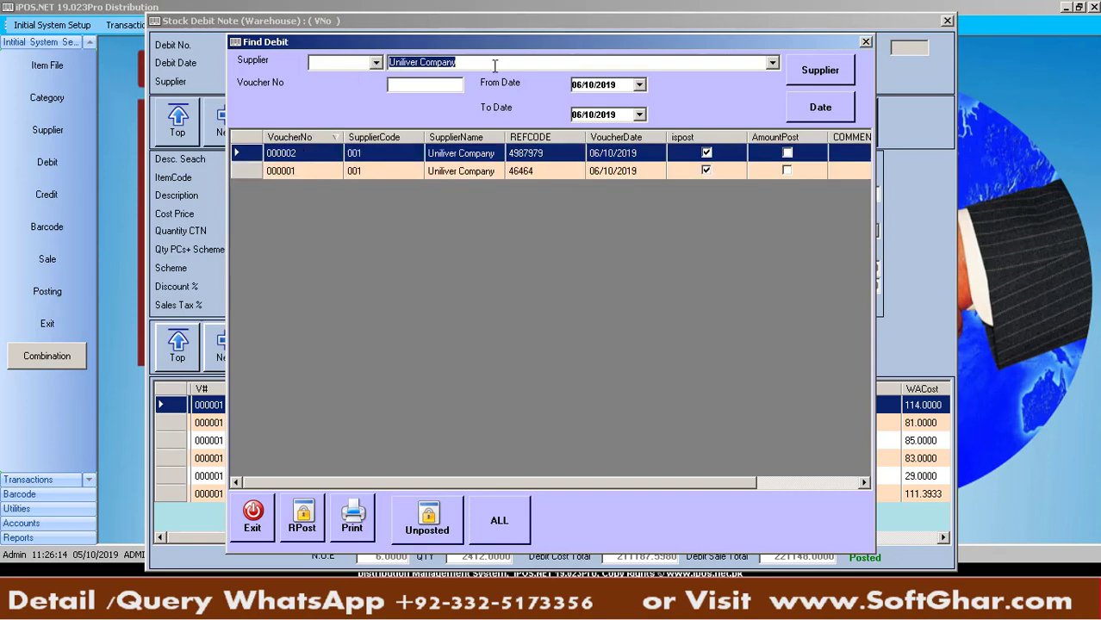
pyautogui.write('Un')
pyautogui.click(802, 70)
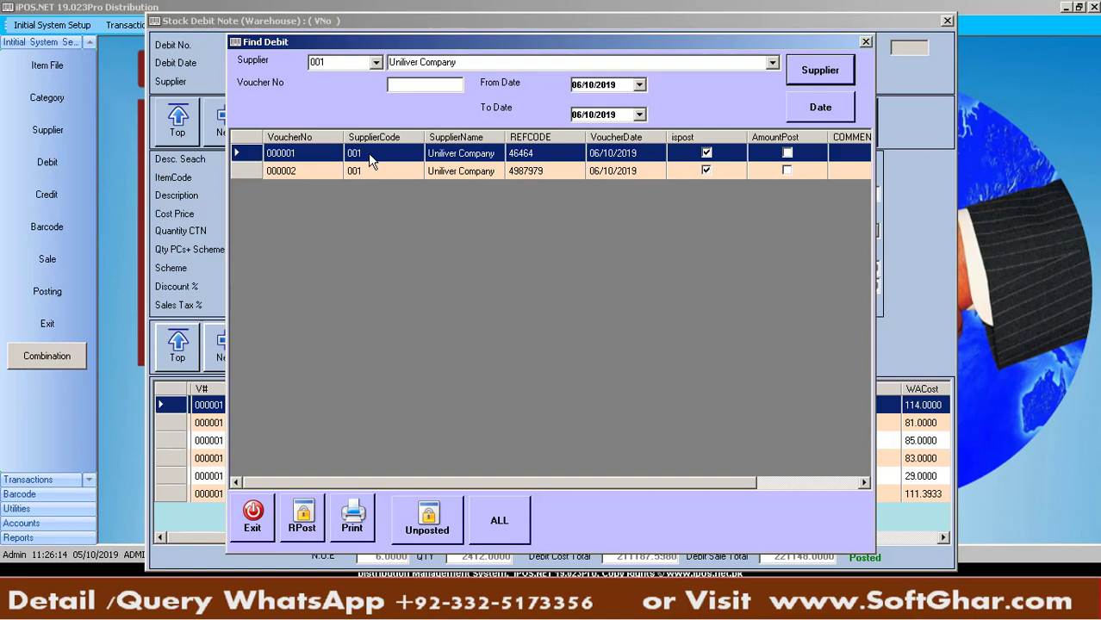
pyautogui.click(443, 84)
pyautogui.write('000002')
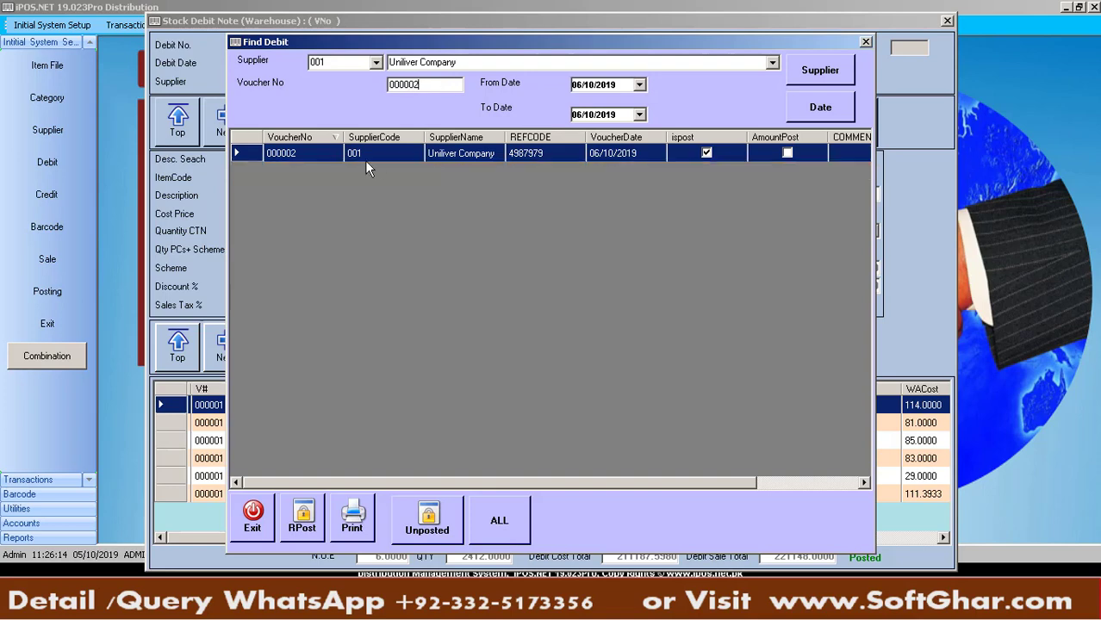
pyautogui.press('BackSpace')
pyautogui.press('BackSpace')
pyautogui.press('BackSpace')
pyautogui.press('BackSpace')
pyautogui.press('BackSpace')
pyautogui.press('BackSpace')
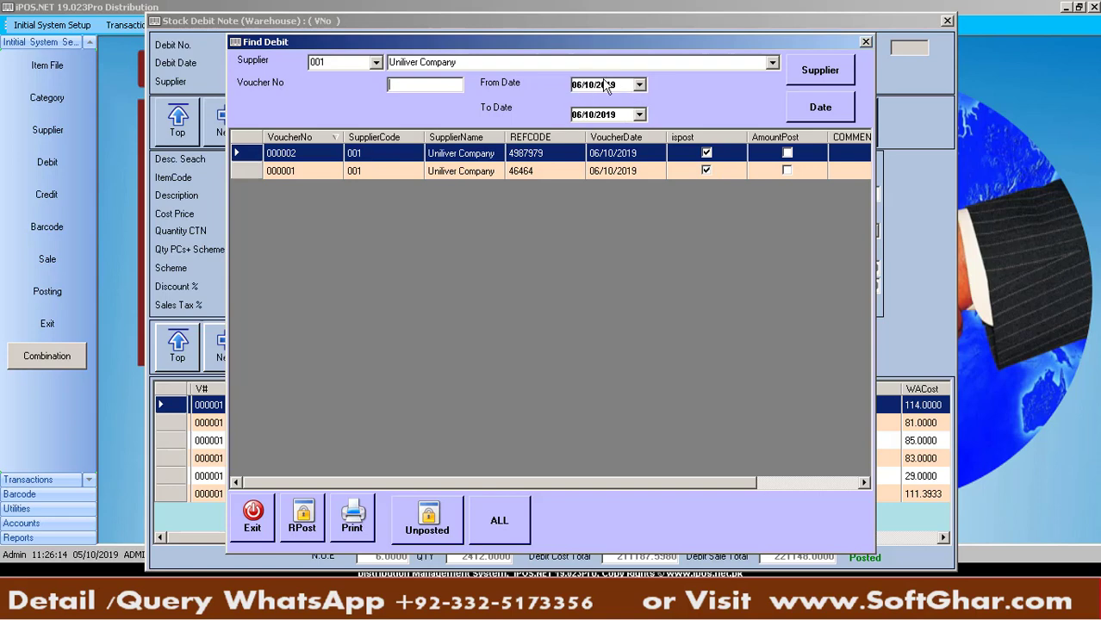
# Search by date range, trying 06/11/2019, then list vouchers from 06/10/2019
pyautogui.click(791, 116)
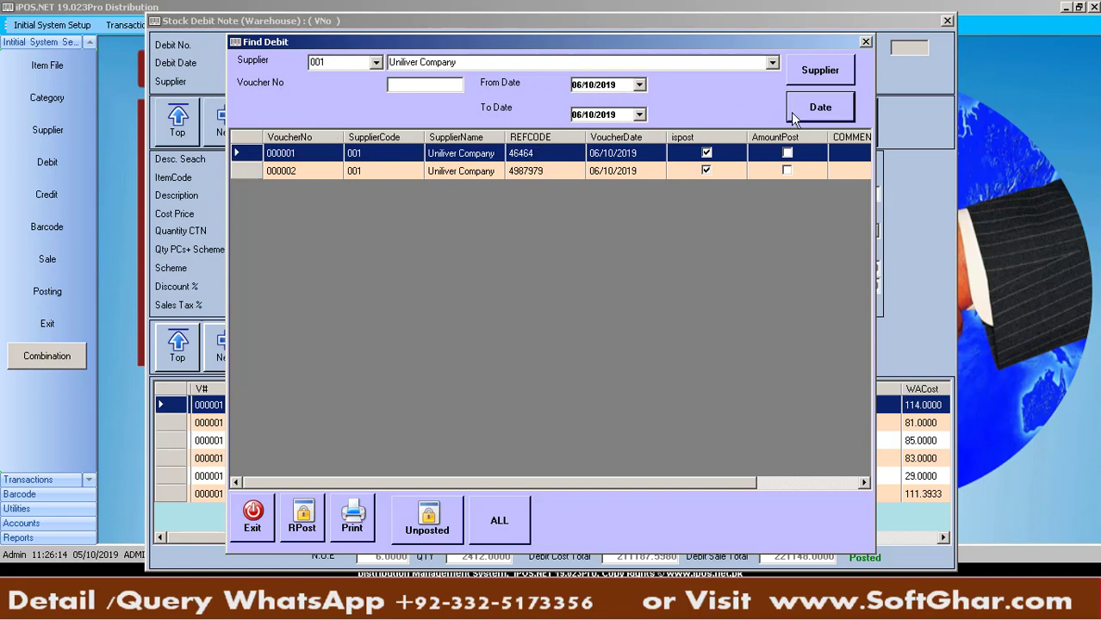
pyautogui.click(593, 116)
pyautogui.click(591, 86)
pyautogui.press('Up')
pyautogui.click(590, 116)
pyautogui.click(824, 113)
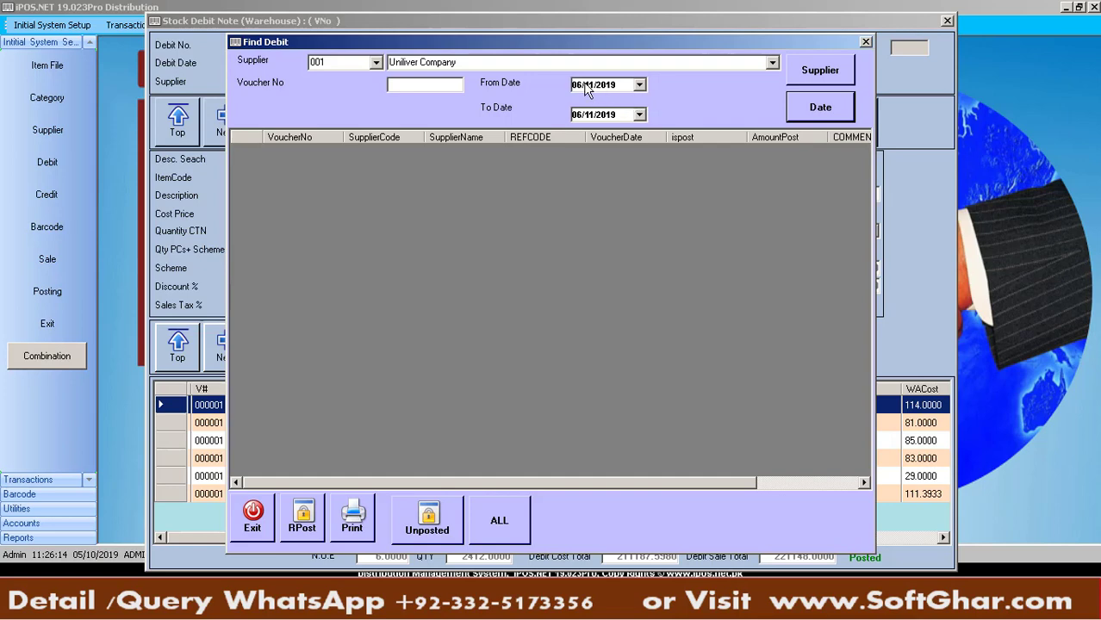
pyautogui.click(589, 84)
pyautogui.press('Down')
pyautogui.click(815, 76)
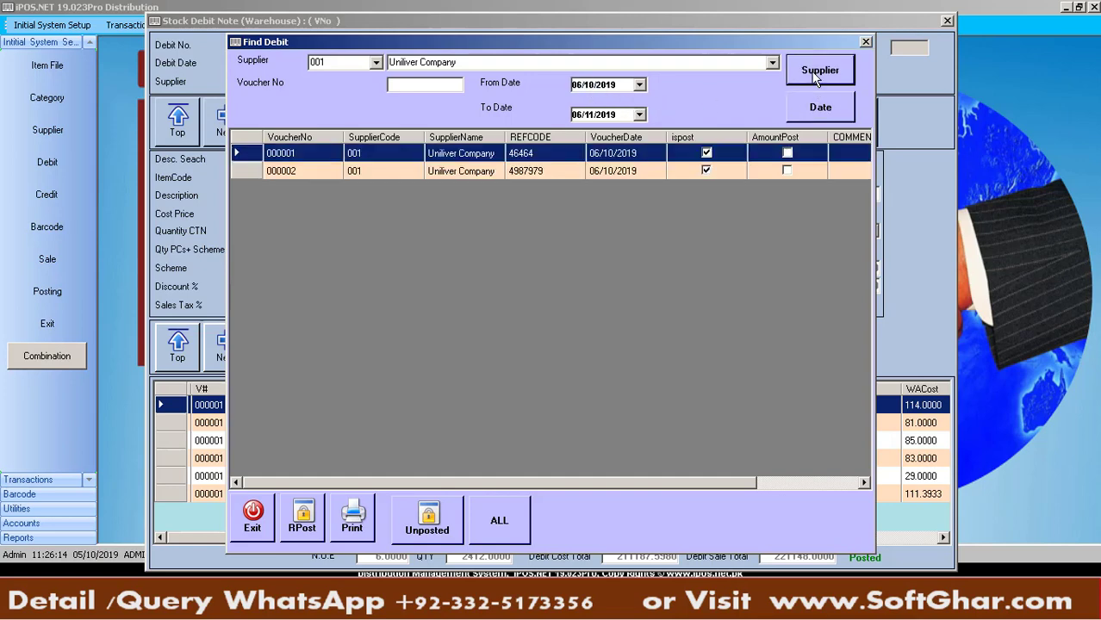
# Select voucher 000002 and remove its posting, entering the remove-posting password
pyautogui.click(292, 172)
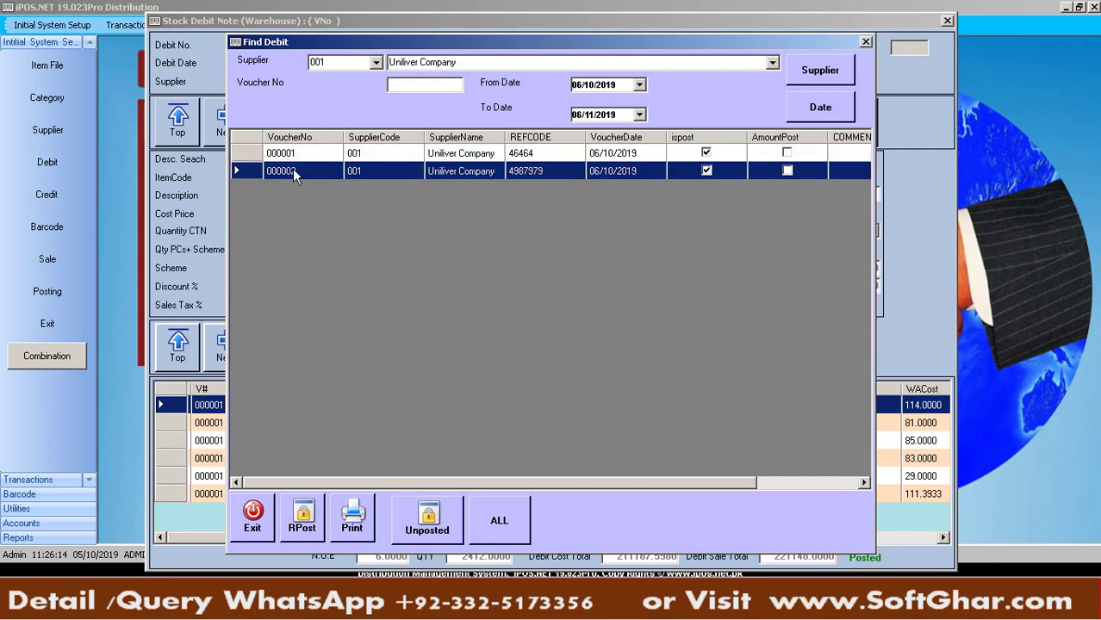
pyautogui.click(302, 517)
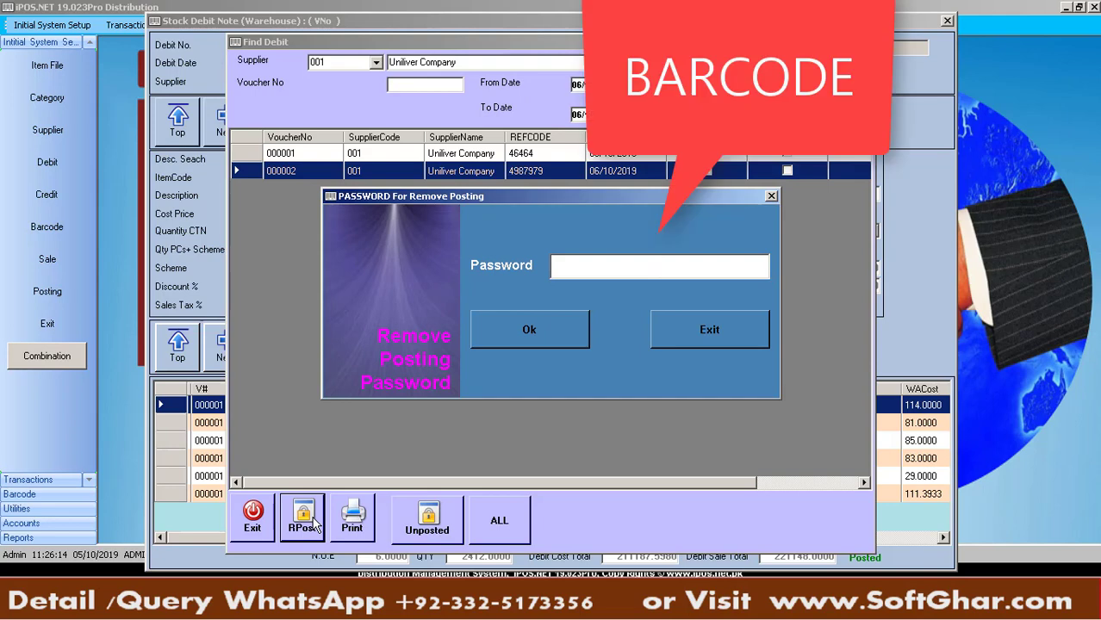
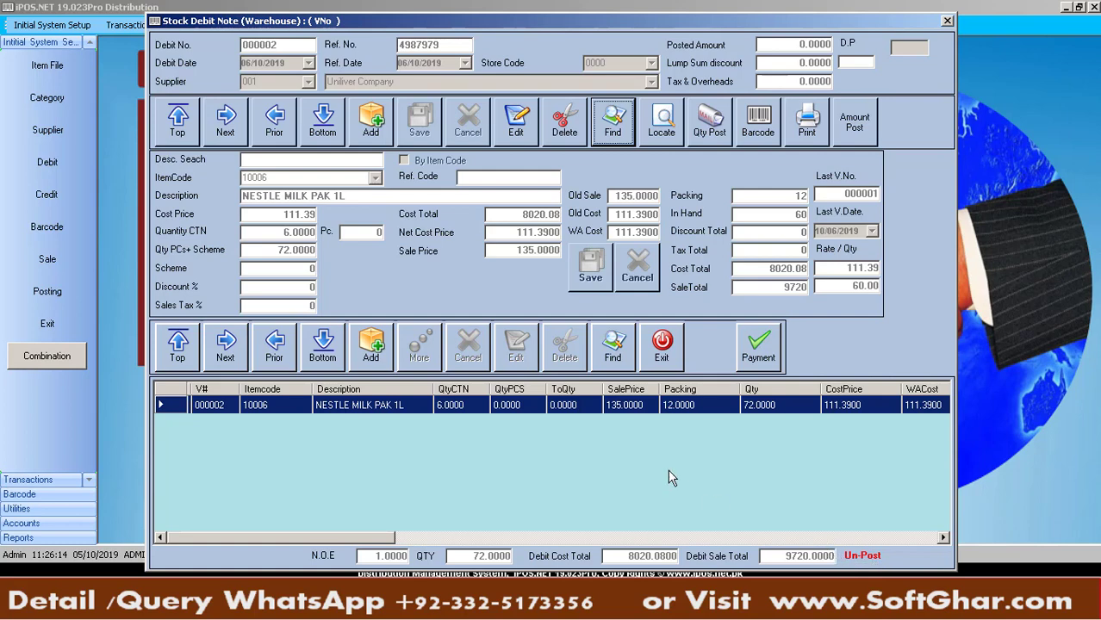
# Change the NESTLE MILK PAK 1L line quantity to 82 pieces and save it
pyautogui.click(626, 406)
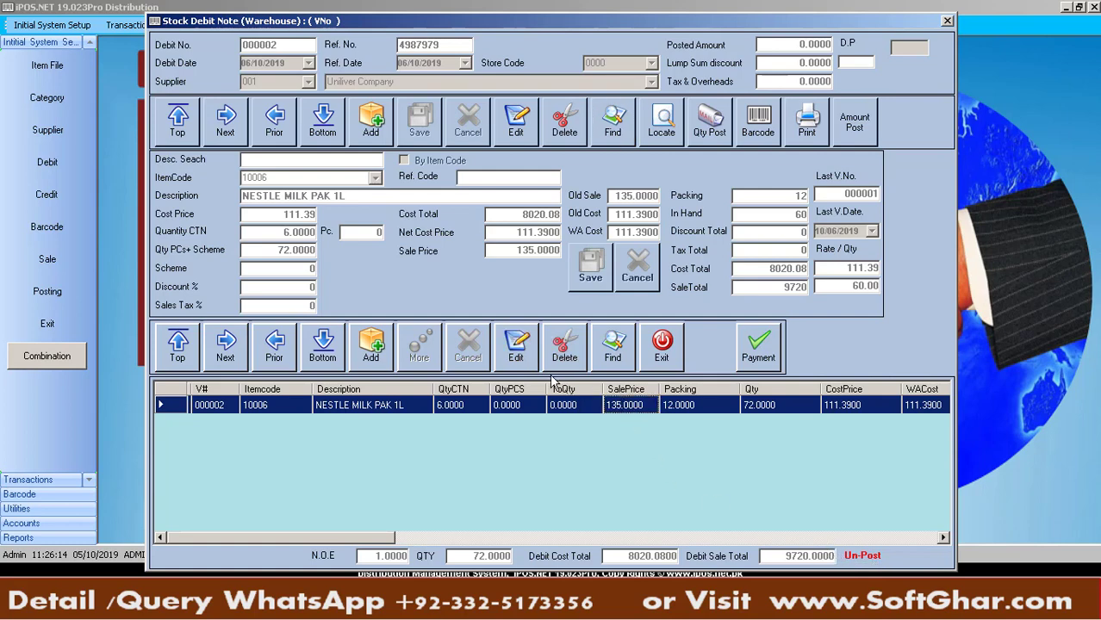
pyautogui.click(521, 348)
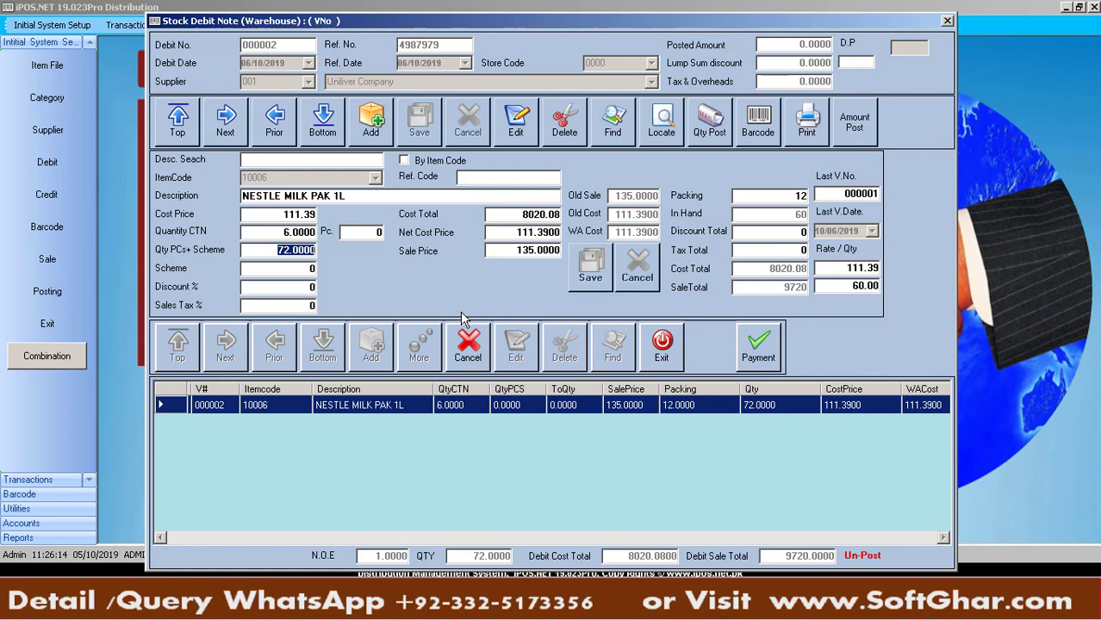
pyautogui.write('82')
pyautogui.press('Return')
pyautogui.press('Return')
pyautogui.press('Return')
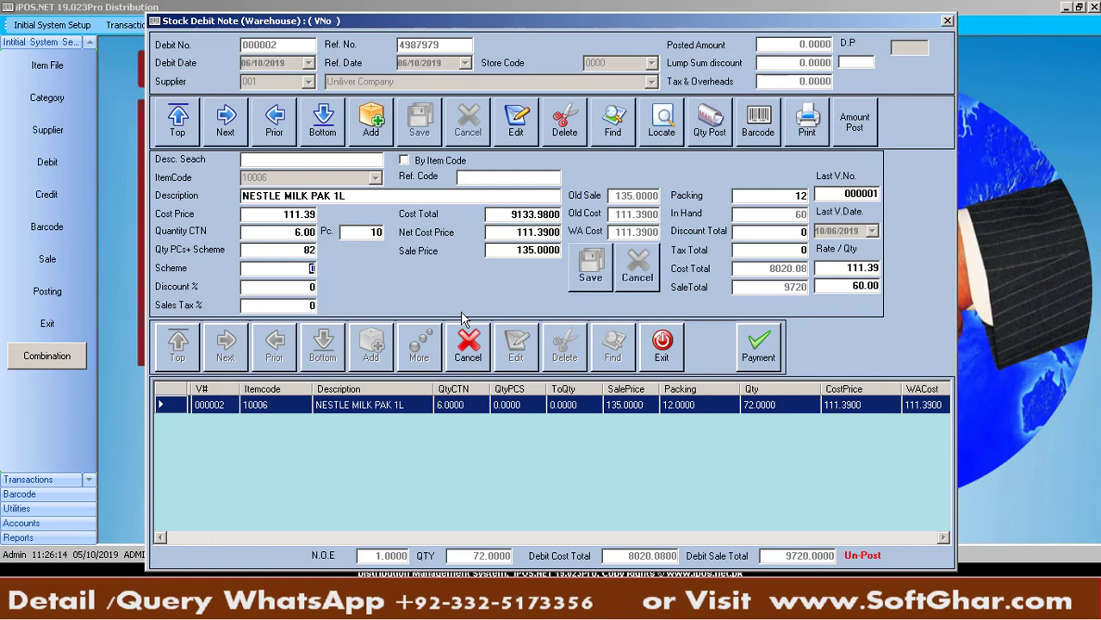
pyautogui.press('Return')
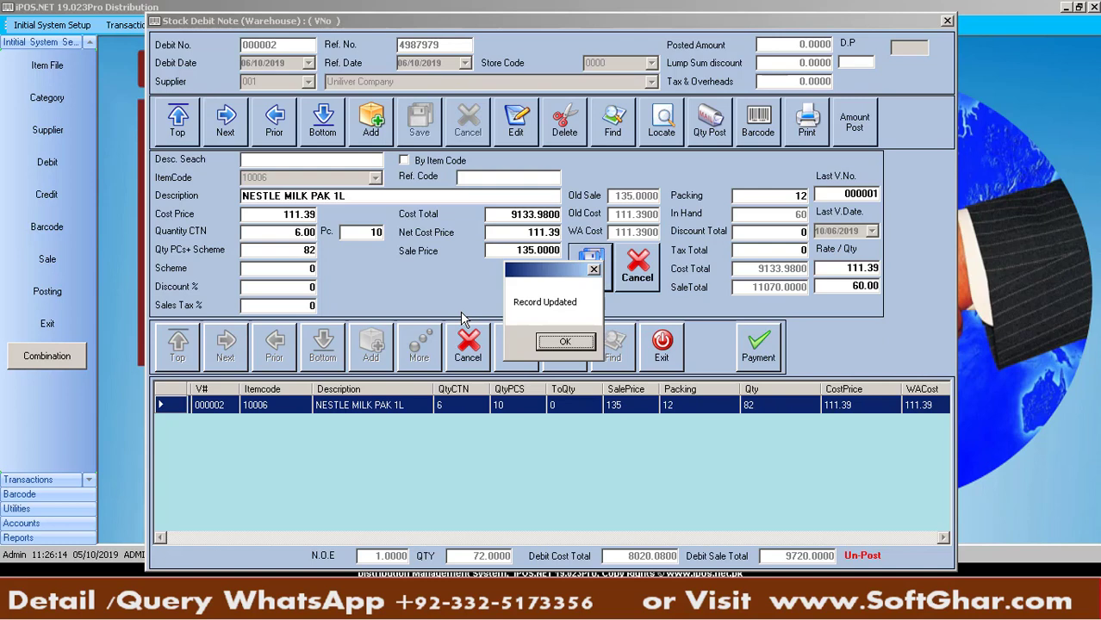
pyautogui.press('Return')
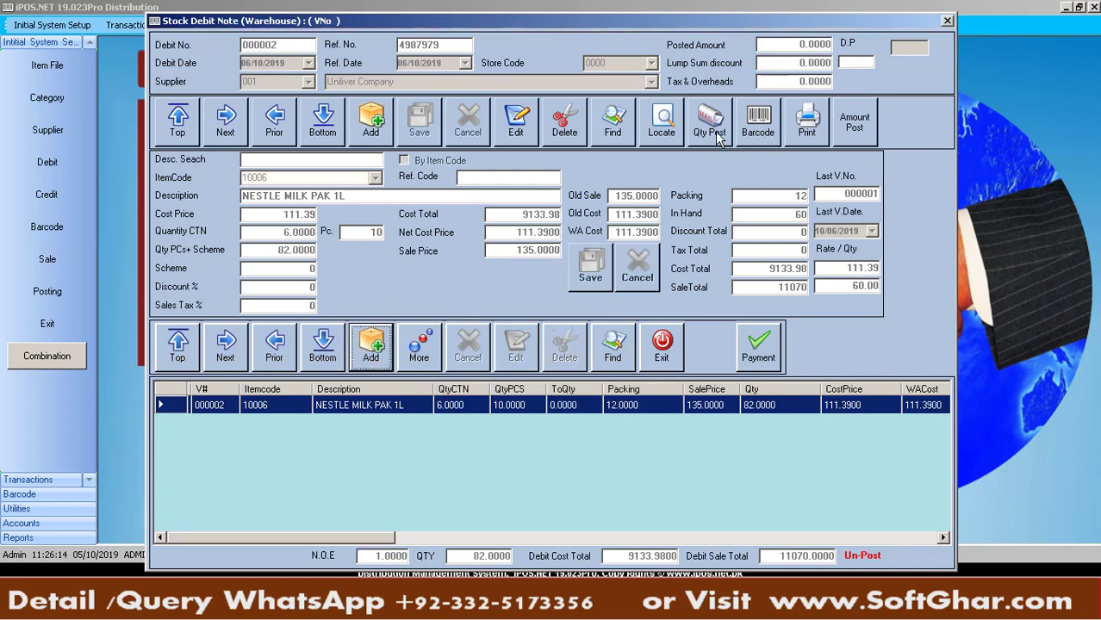
# Enter a lump sum discount of 133 on debit note 000002 and save
pyautogui.click(528, 128)
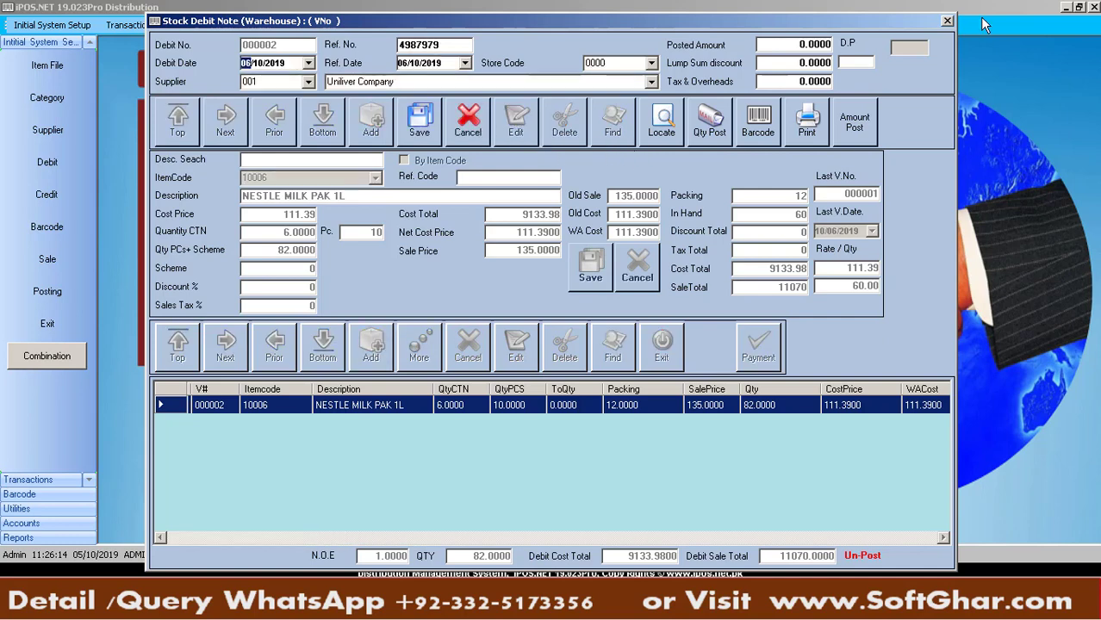
pyautogui.click(782, 64)
pyautogui.write('1')
pyautogui.press('Tab')
pyautogui.press('Tab')
pyautogui.press('Tab')
pyautogui.press('Tab')
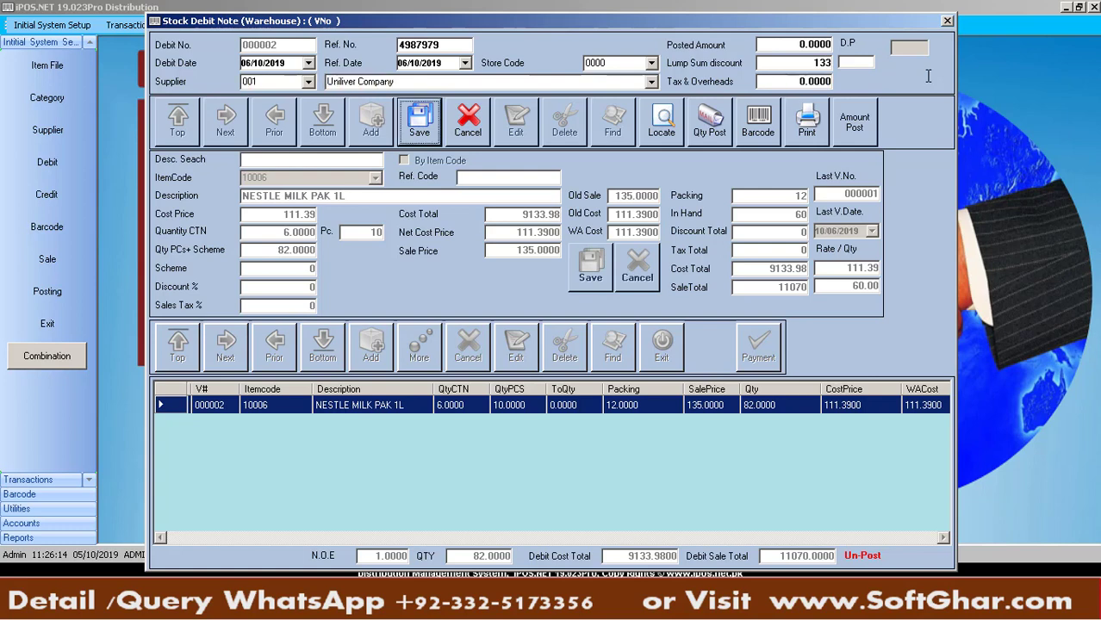
pyautogui.press('Return')
pyautogui.press('Return')
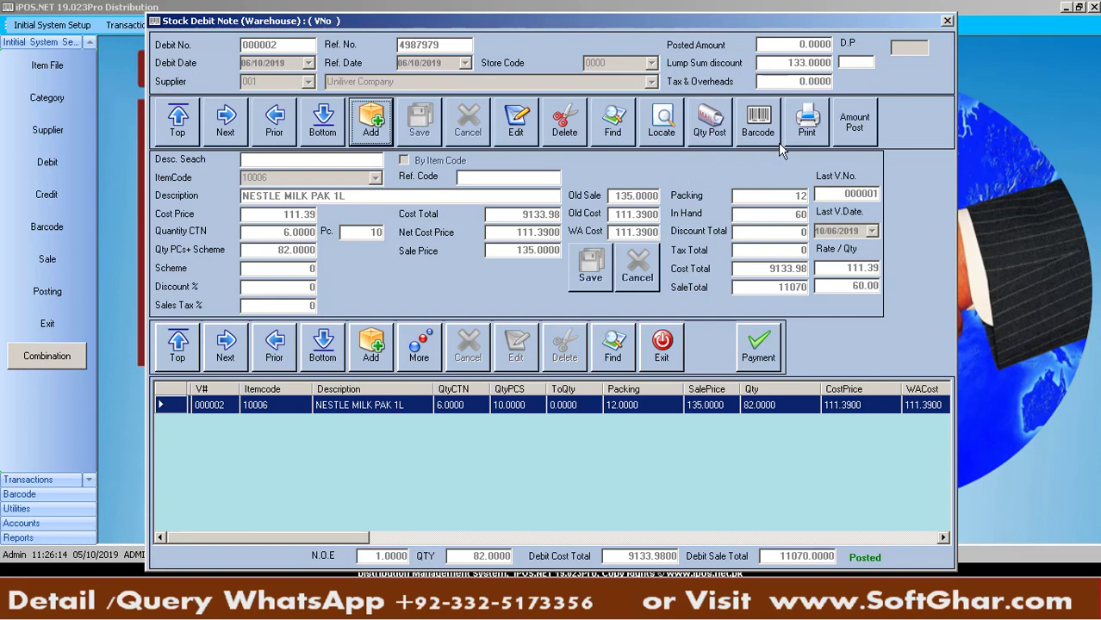
# Print NESTLE MILK PAK 1L barcode labels in the 3 Of 9-1 and 3 Of 9-2 layouts
pyautogui.click(755, 136)
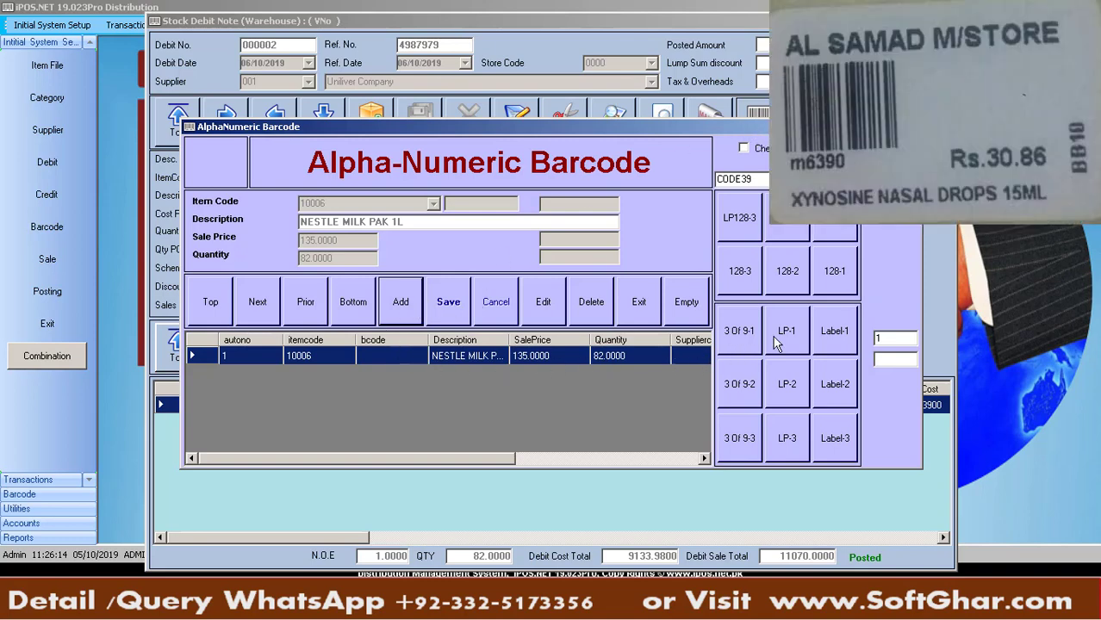
pyautogui.click(740, 311)
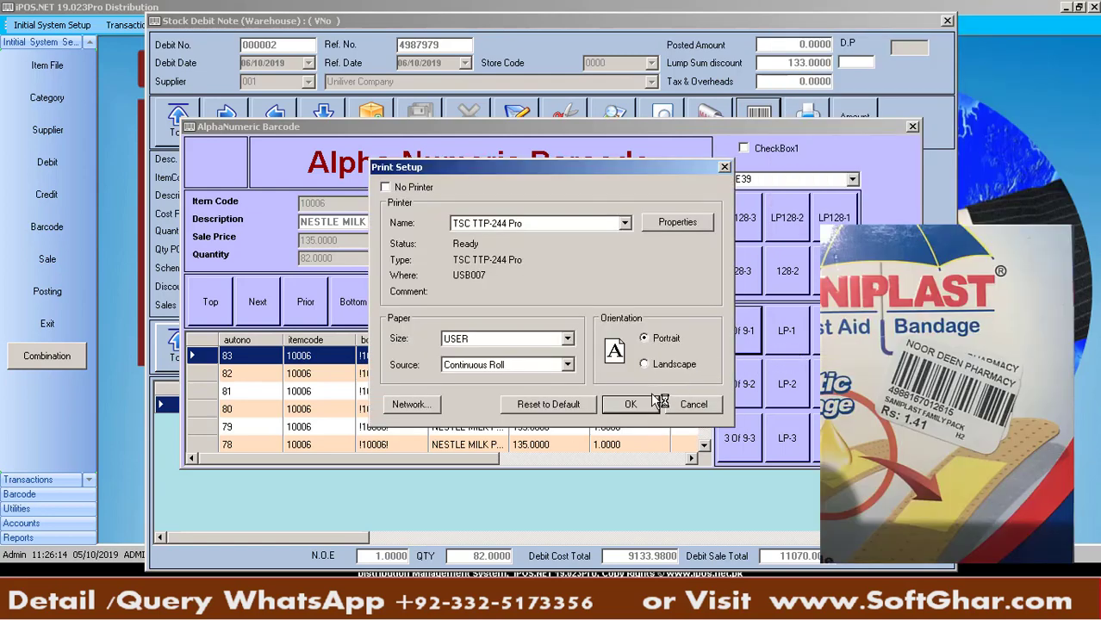
pyautogui.click(651, 403)
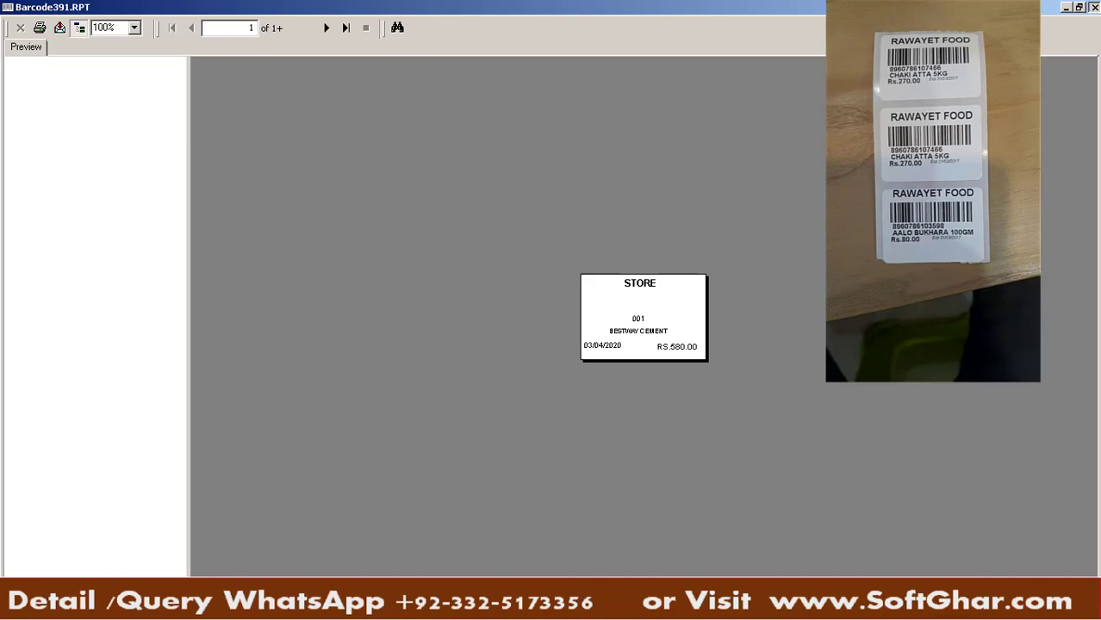
pyautogui.click(1096, 6)
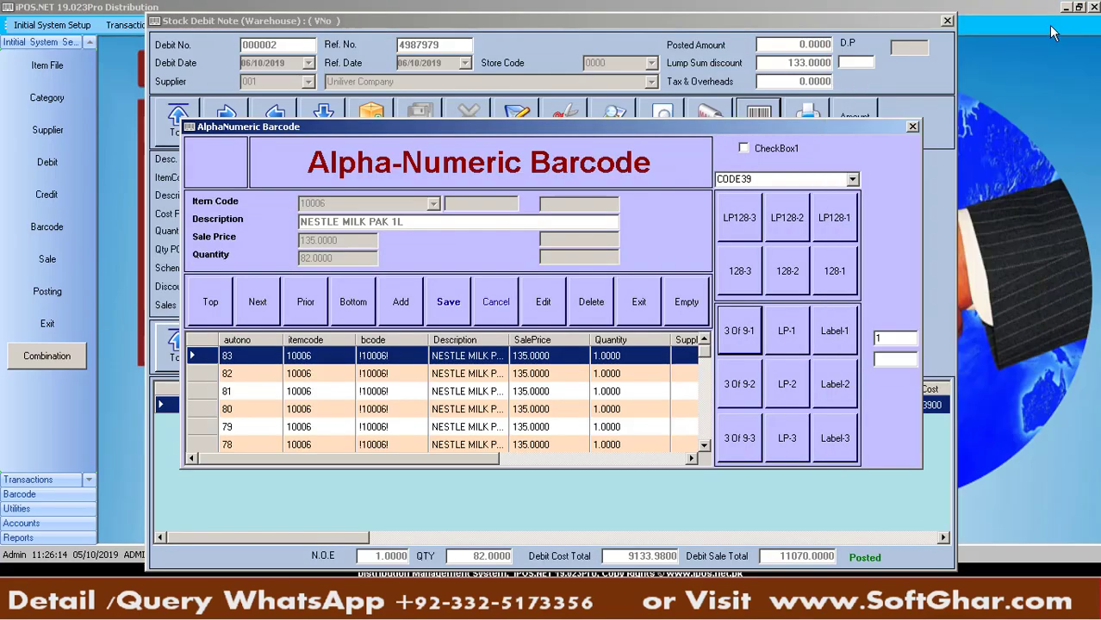
pyautogui.click(743, 381)
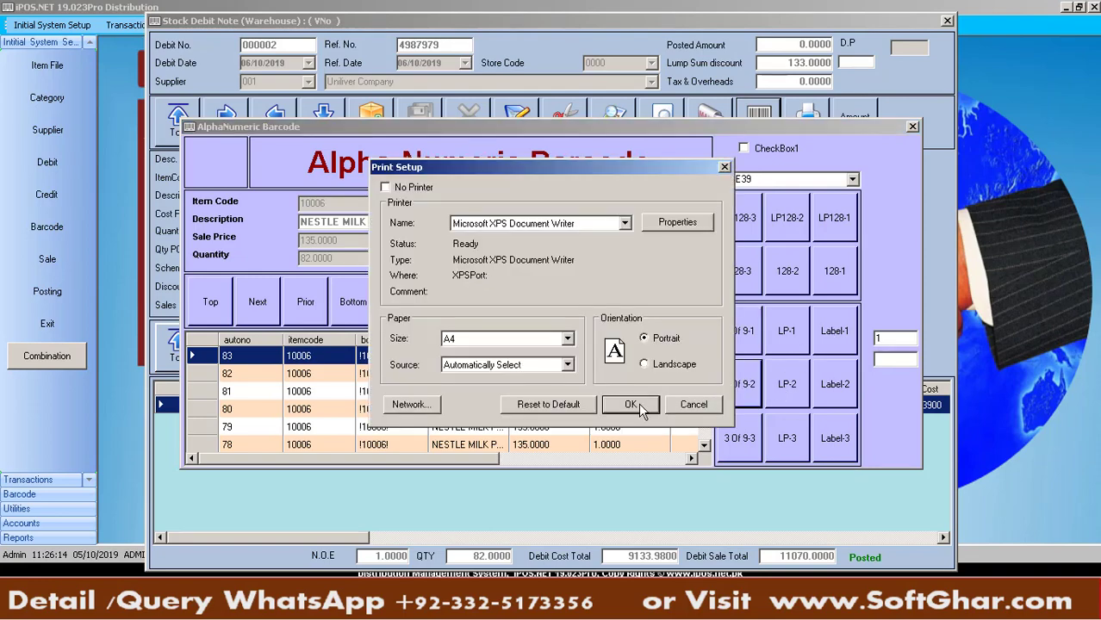
pyautogui.click(638, 404)
pyautogui.click(1095, 7)
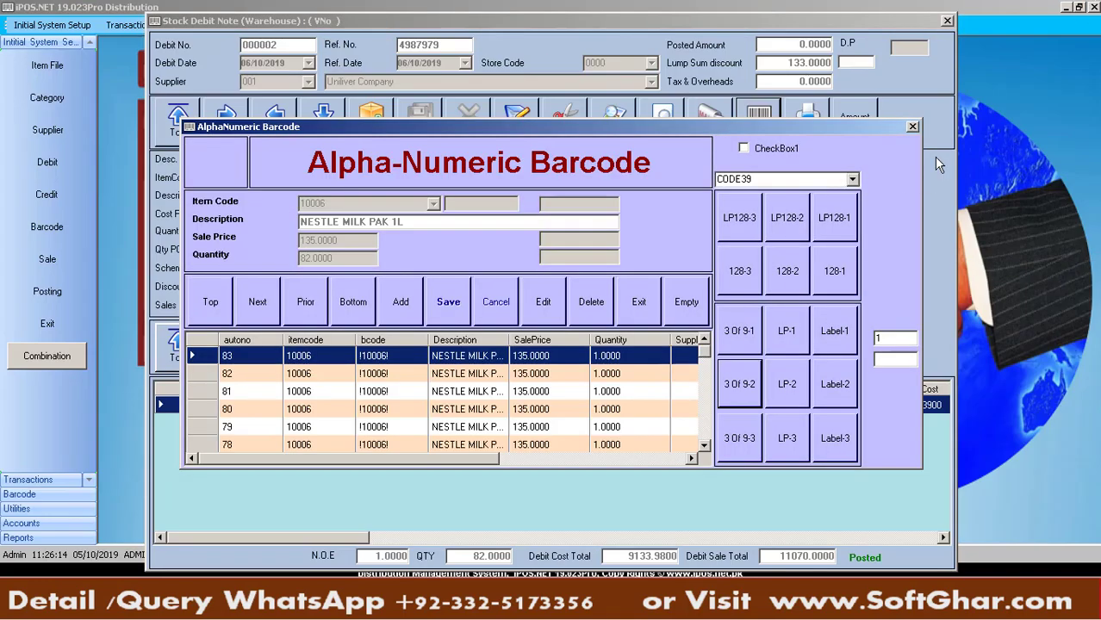
pyautogui.click(913, 128)
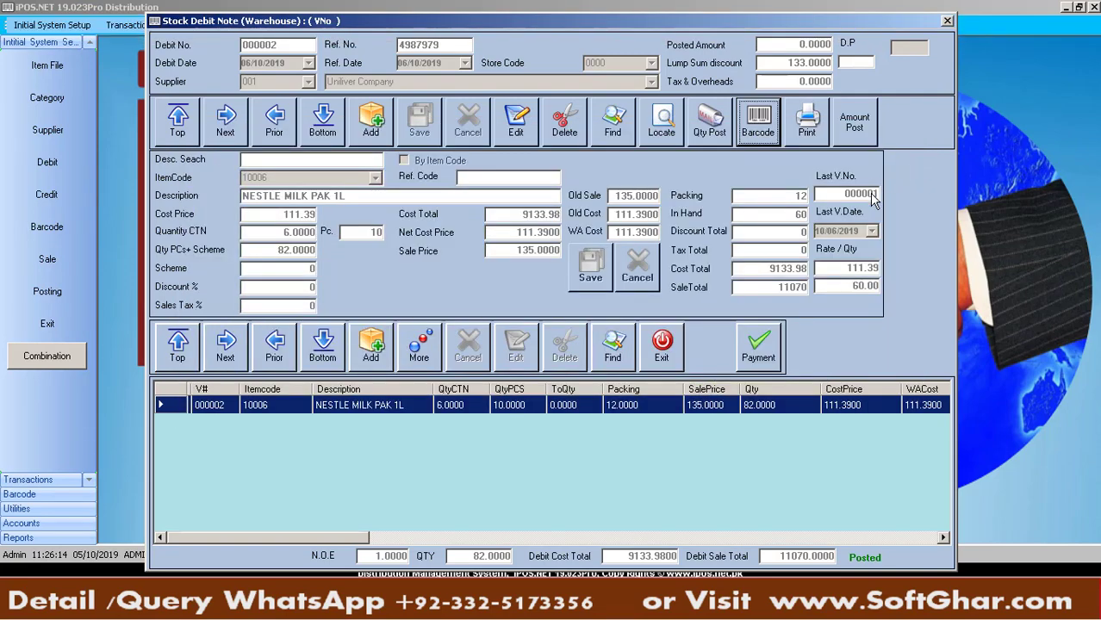
# Print debit note 000002 by voucher number and preview the report
pyautogui.click(807, 127)
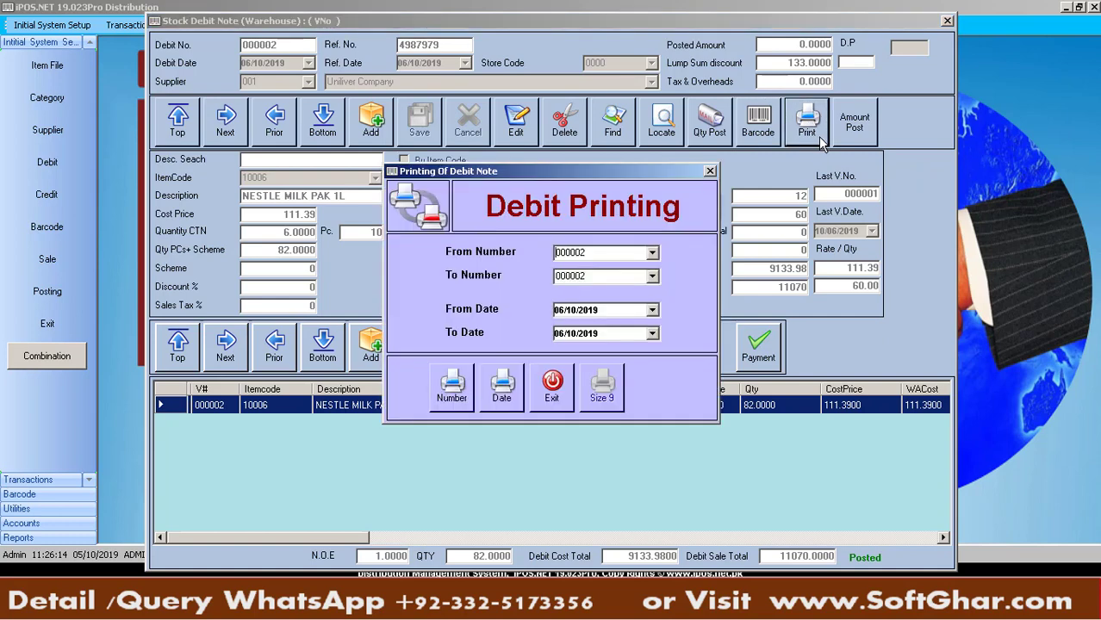
pyautogui.click(436, 396)
pyautogui.click(630, 405)
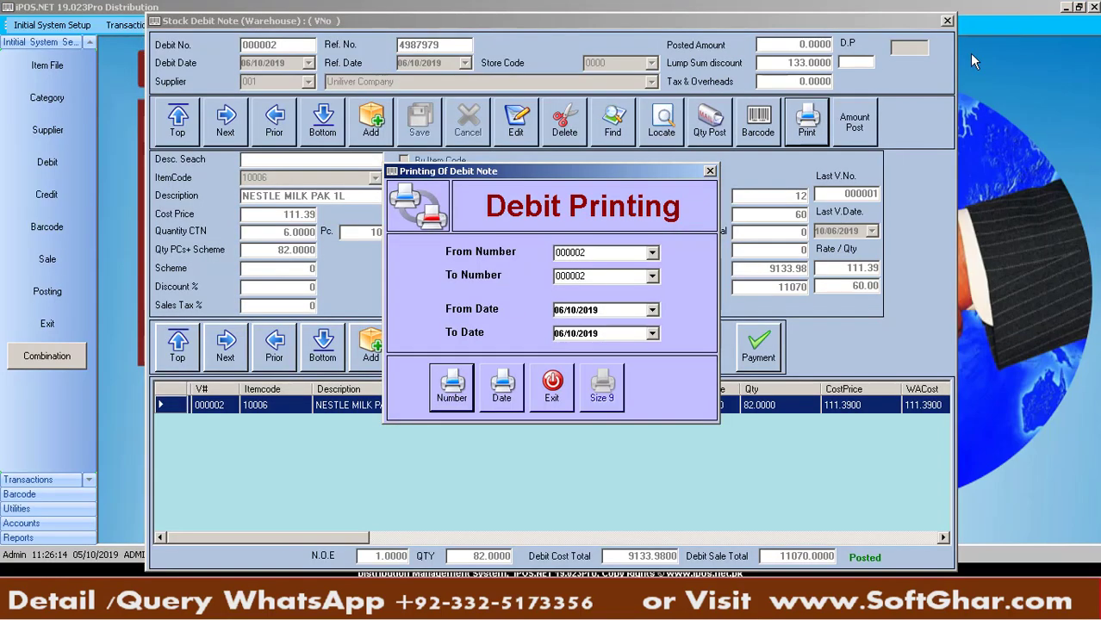
pyautogui.click(1093, 7)
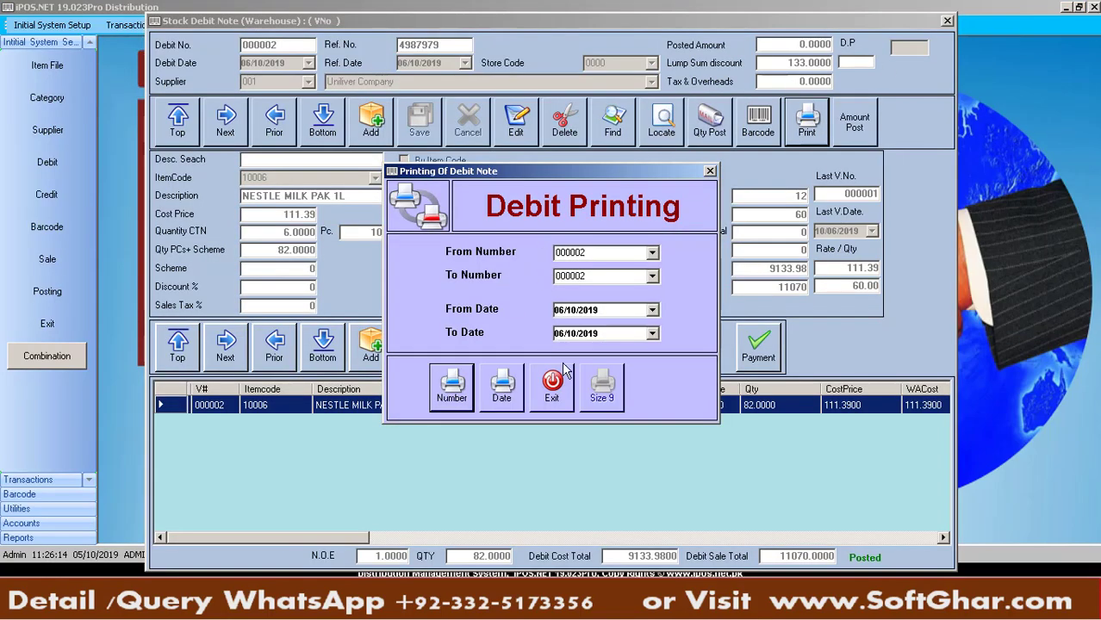
# Print debit note 000001 by setting the voucher number range 000001 to 000001
pyautogui.click(650, 255)
pyautogui.click(648, 278)
pyautogui.click(652, 276)
pyautogui.click(648, 299)
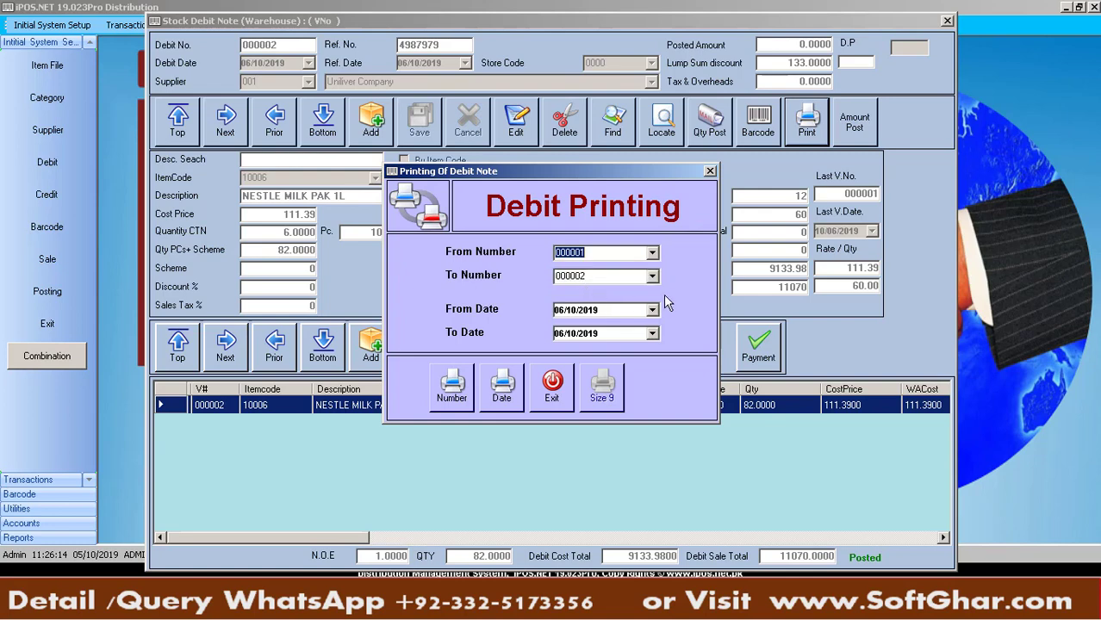
pyautogui.click(652, 278)
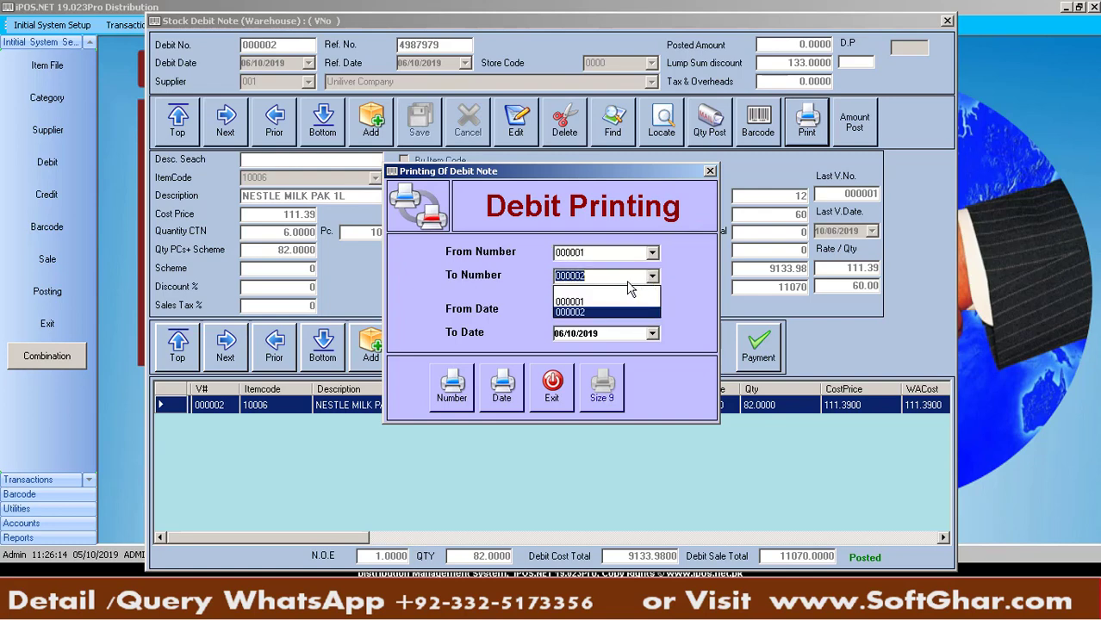
pyautogui.click(579, 309)
pyautogui.click(452, 388)
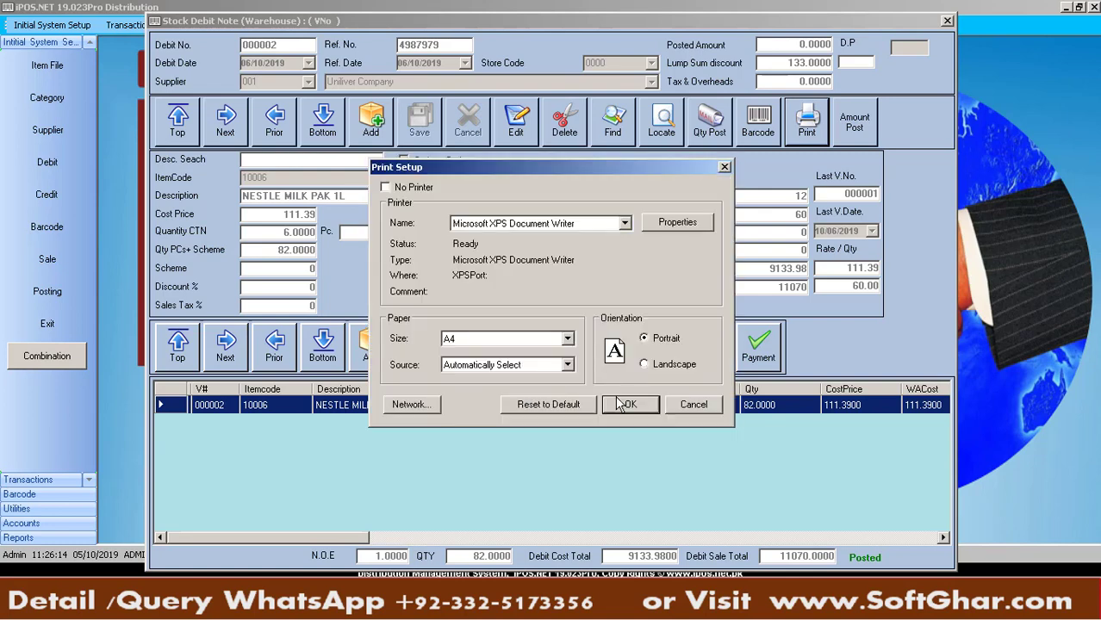
pyautogui.press('Return')
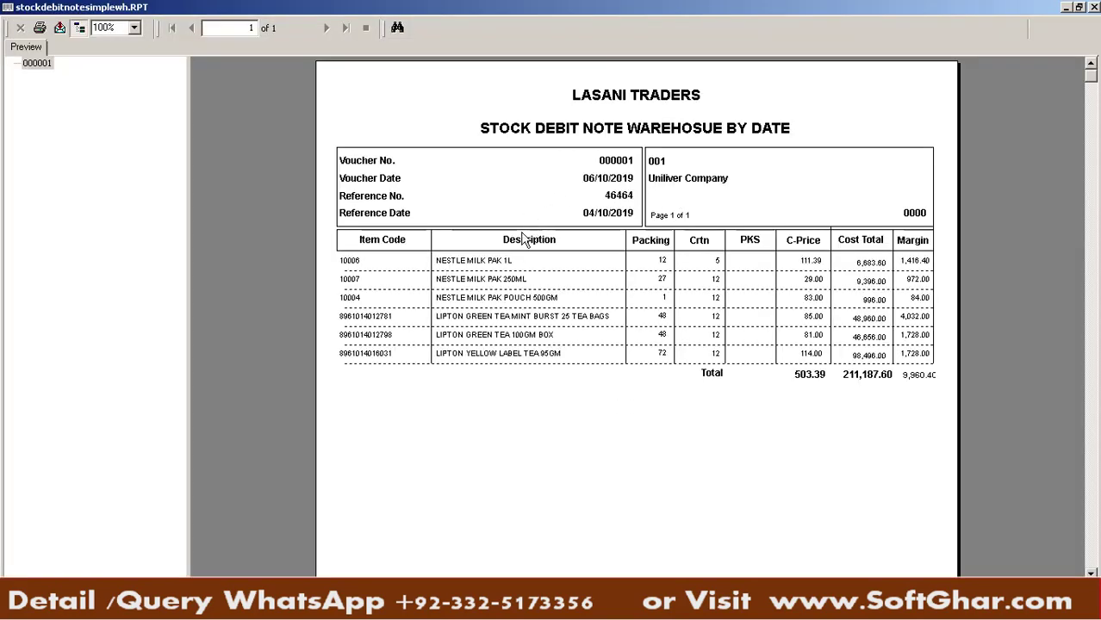
pyautogui.click(1095, 7)
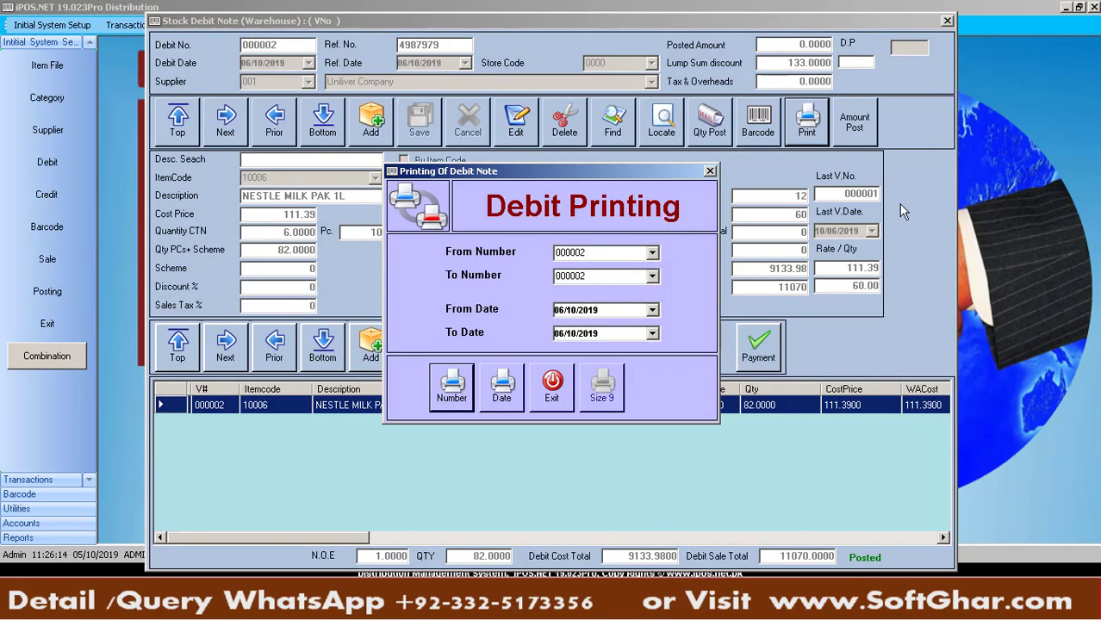
pyautogui.click(536, 404)
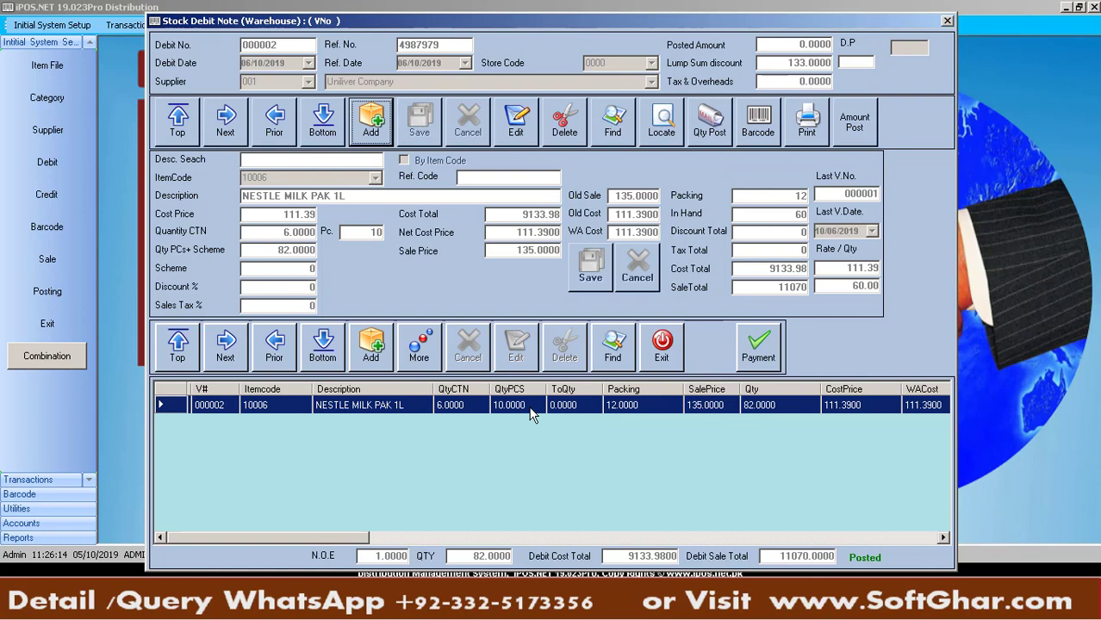
pyautogui.click(759, 349)
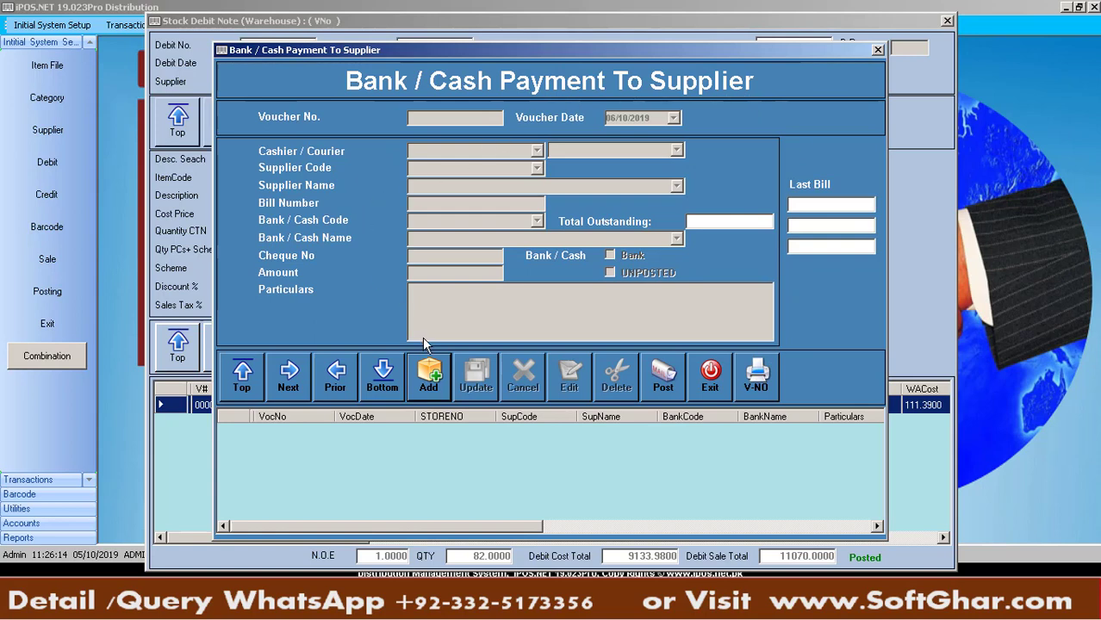
pyautogui.click(441, 387)
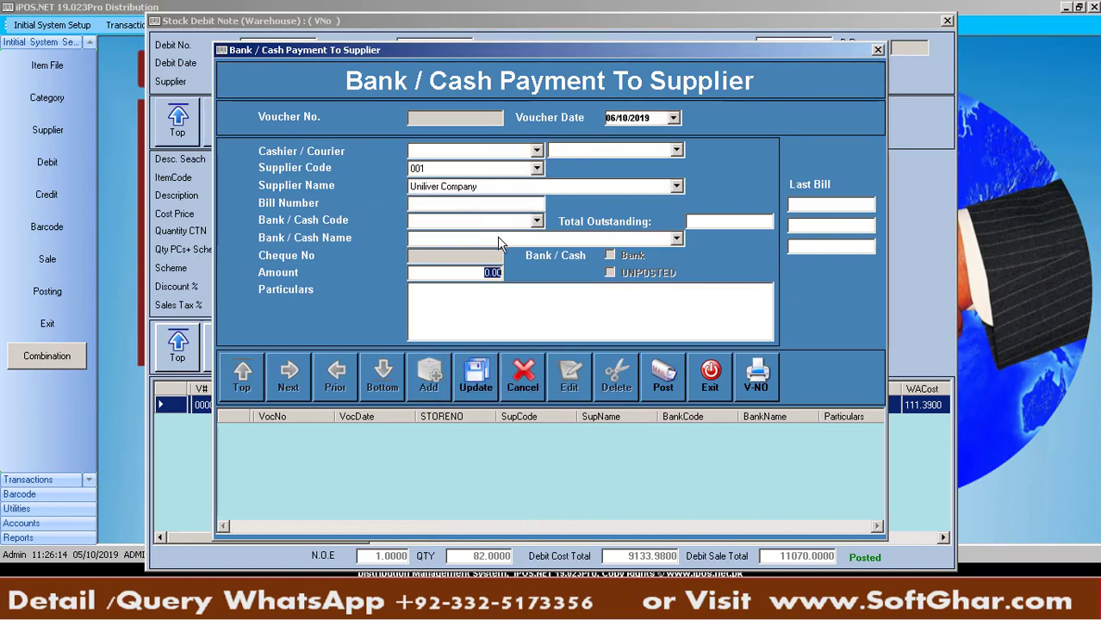
pyautogui.click(743, 379)
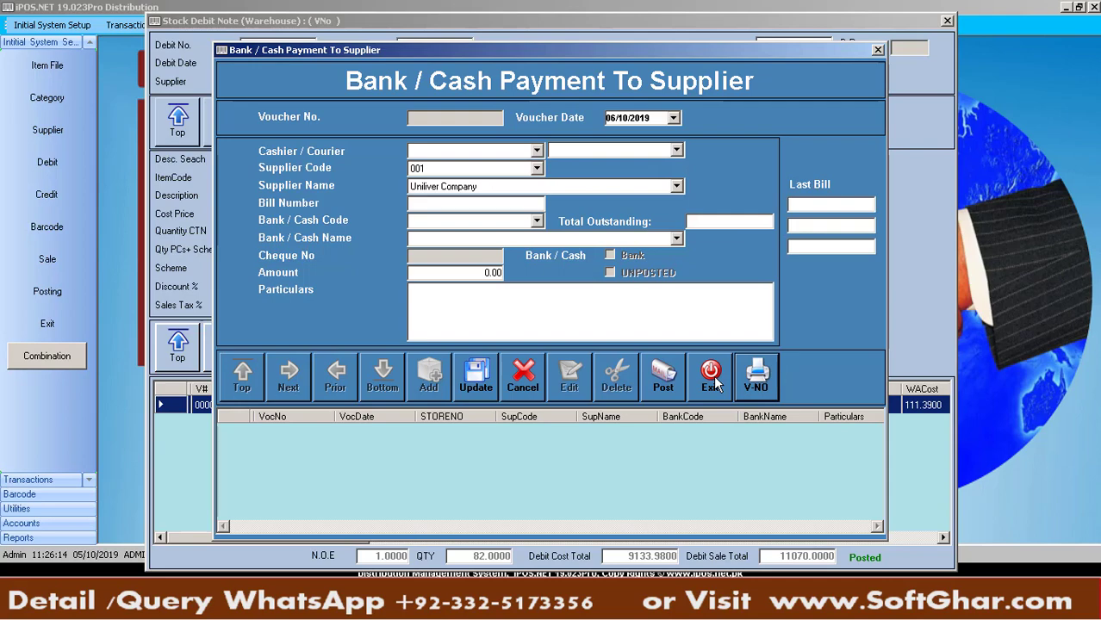
pyautogui.click(711, 379)
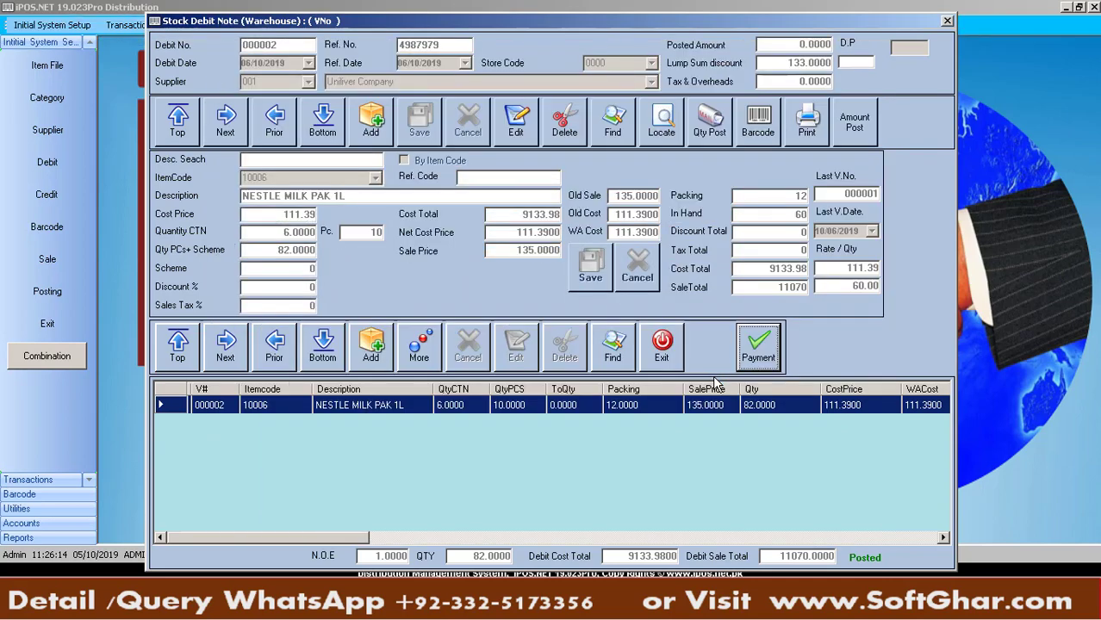
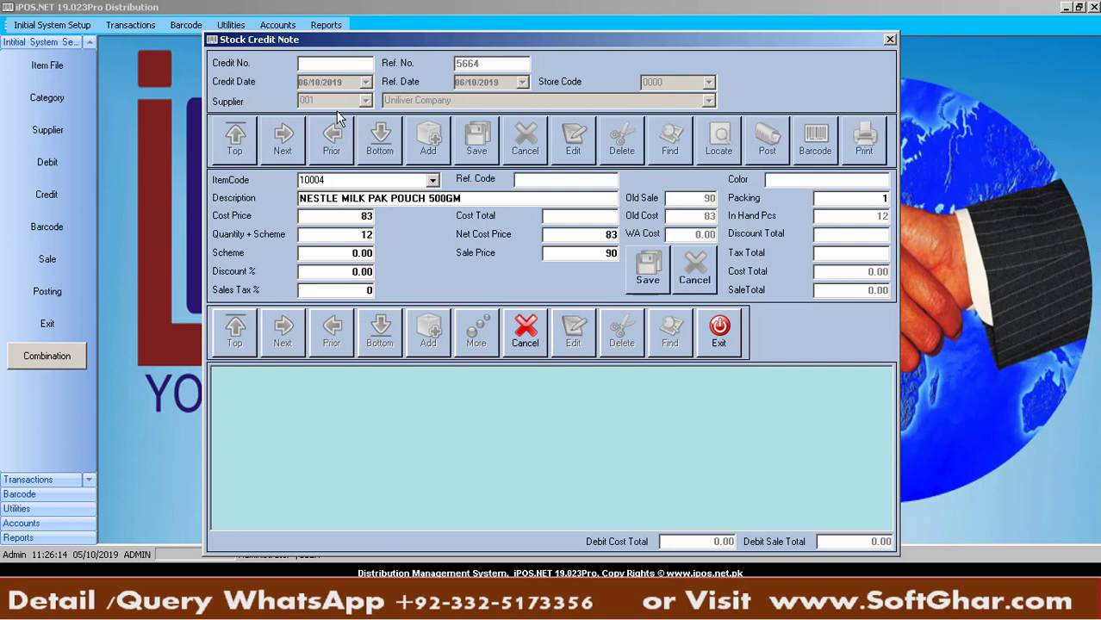
# Search item codes for /NEST and select NESTLE MILK PAK CREAM 200ML (10005) in the results
pyautogui.click(342, 178)
pyautogui.press('BackSpace')
pyautogui.write('/NEST')
pyautogui.press('Return')
pyautogui.click(342, 177)
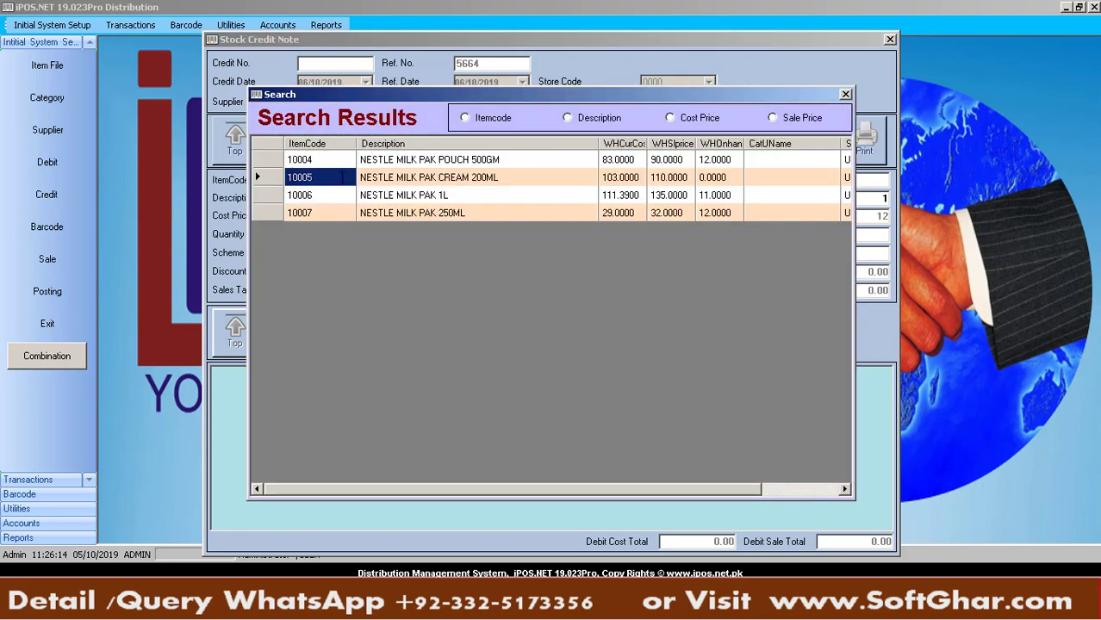
# Add 5 of NESTLE MILK PAK CREAM 200ML at 103 to credit note 000001
pyautogui.doubleClick(342, 178)
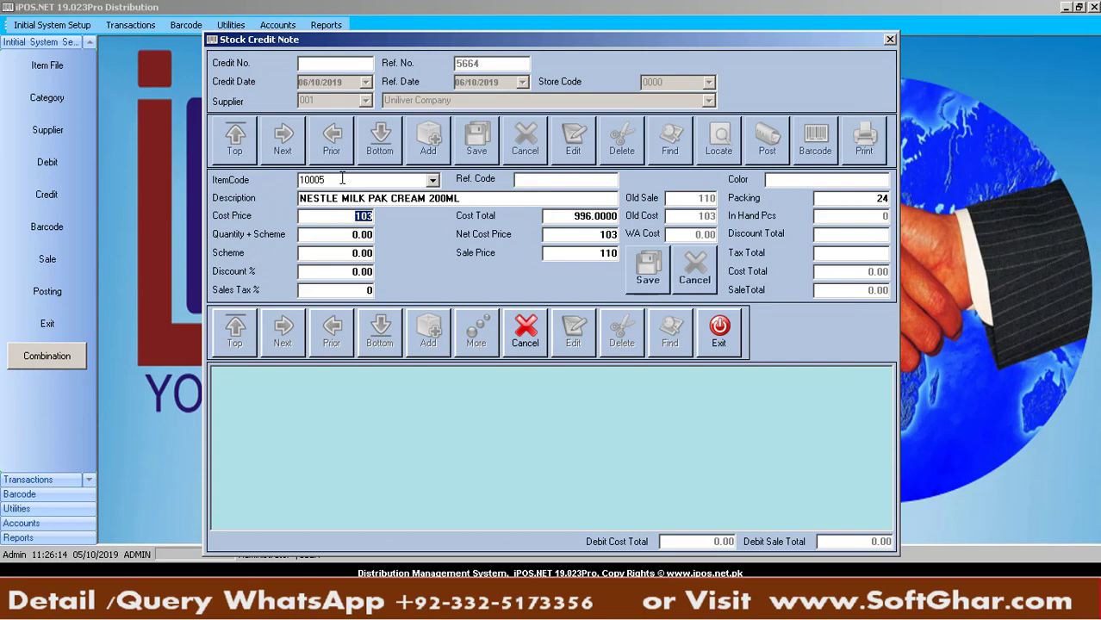
pyautogui.press('Return')
pyautogui.write('5')
pyautogui.press('Return')
pyautogui.press('Return')
pyautogui.press('Return')
pyautogui.press('Return')
pyautogui.press('Return')
pyautogui.press('Return')
pyautogui.press('Return')
pyautogui.press('Tab')
pyautogui.press('Return')
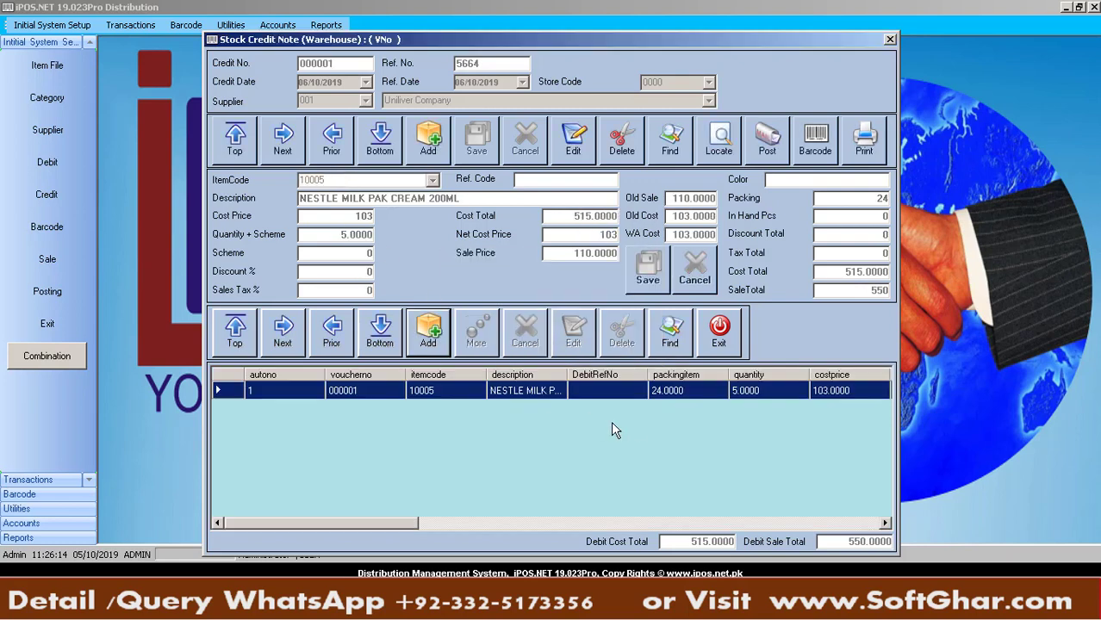
# Post stock credit note 000001 and acknowledge the completion message
pyautogui.click(764, 152)
pyautogui.press('Return')
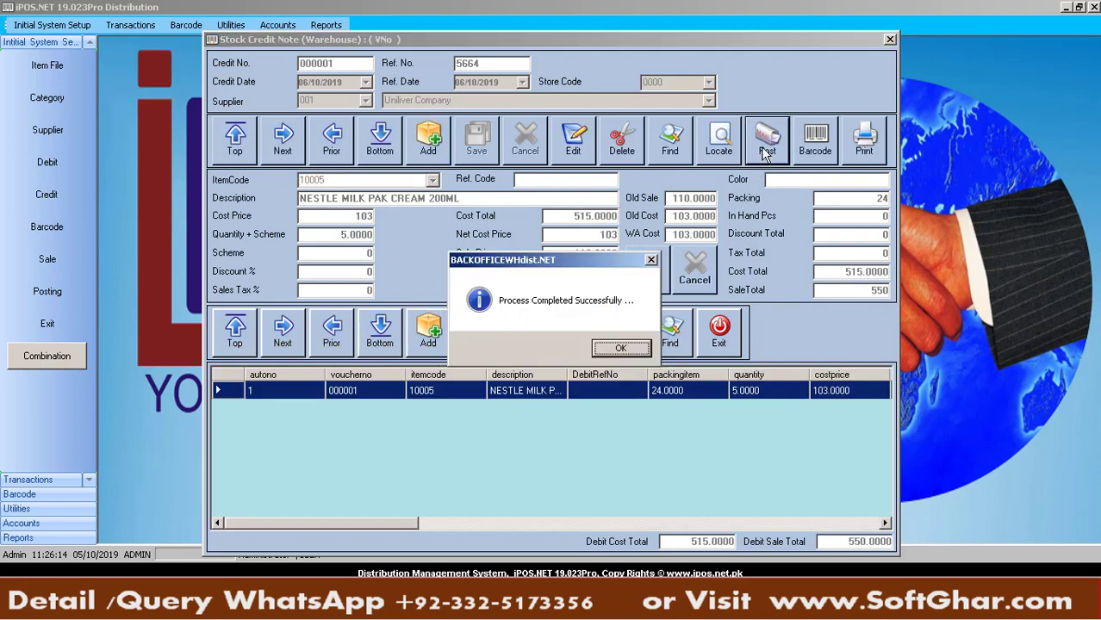
pyautogui.press('Return')
# Preview credit note 000001's report by number, then close the printing options and the credit note window
pyautogui.click(857, 156)
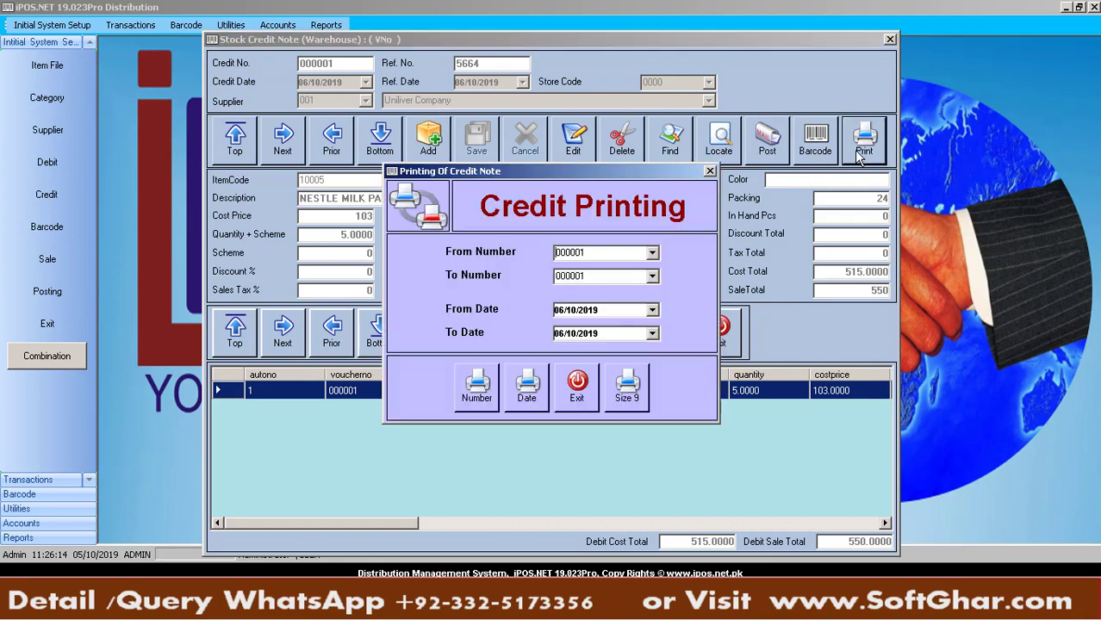
pyautogui.click(489, 382)
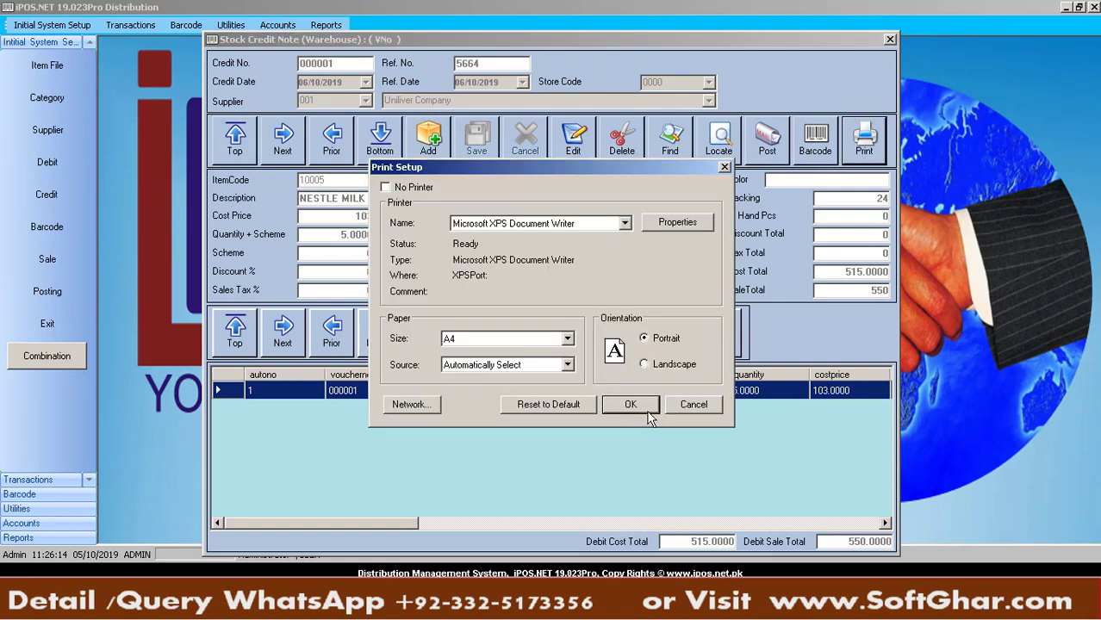
pyautogui.click(645, 407)
pyautogui.click(1093, 7)
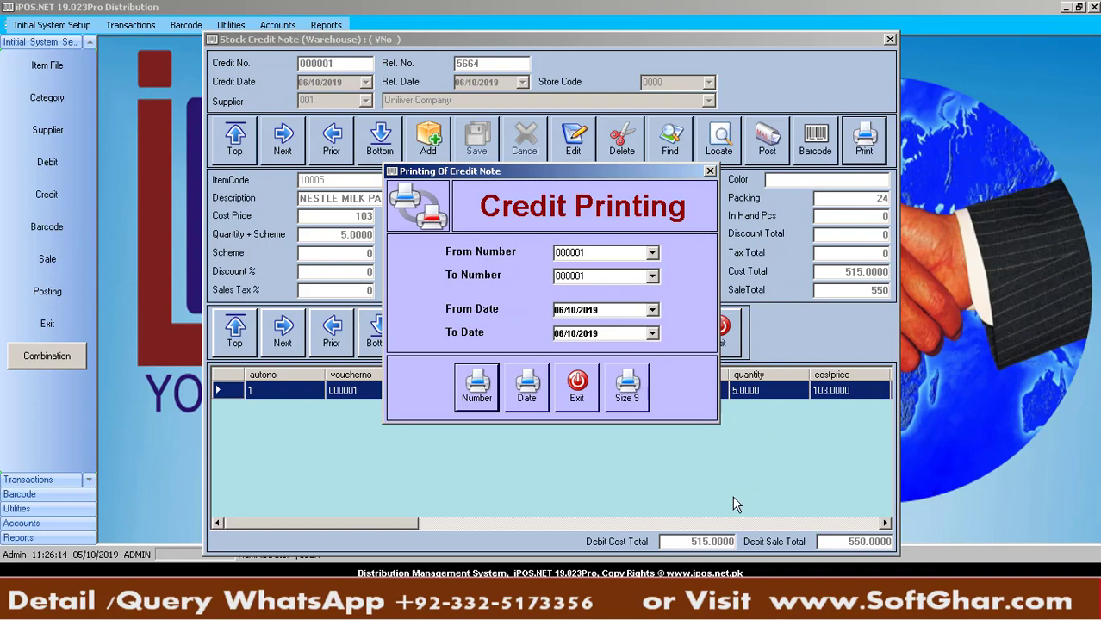
pyautogui.click(585, 389)
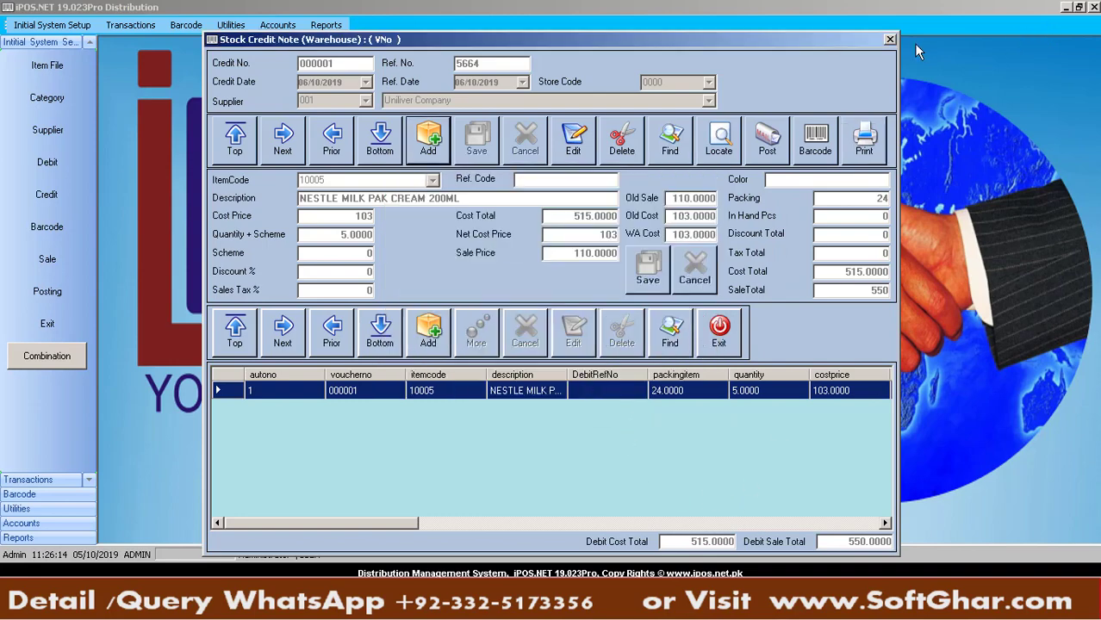
pyautogui.click(890, 40)
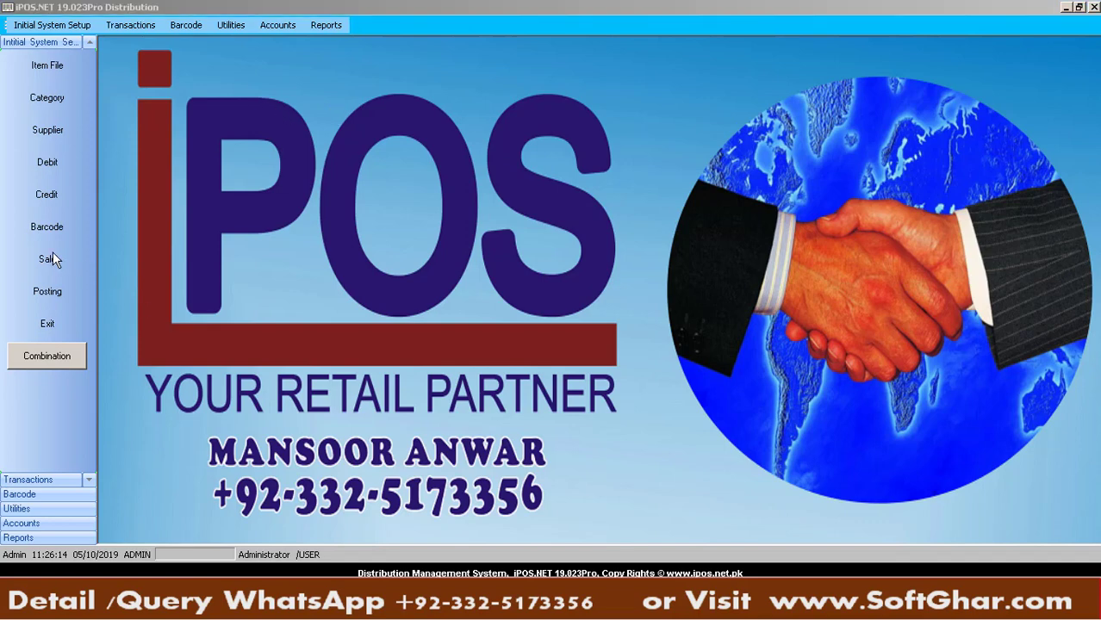
# Add a new Sales Voucher dated 06/10/2019 and enter manual bill number 5446
pyautogui.click(134, 26)
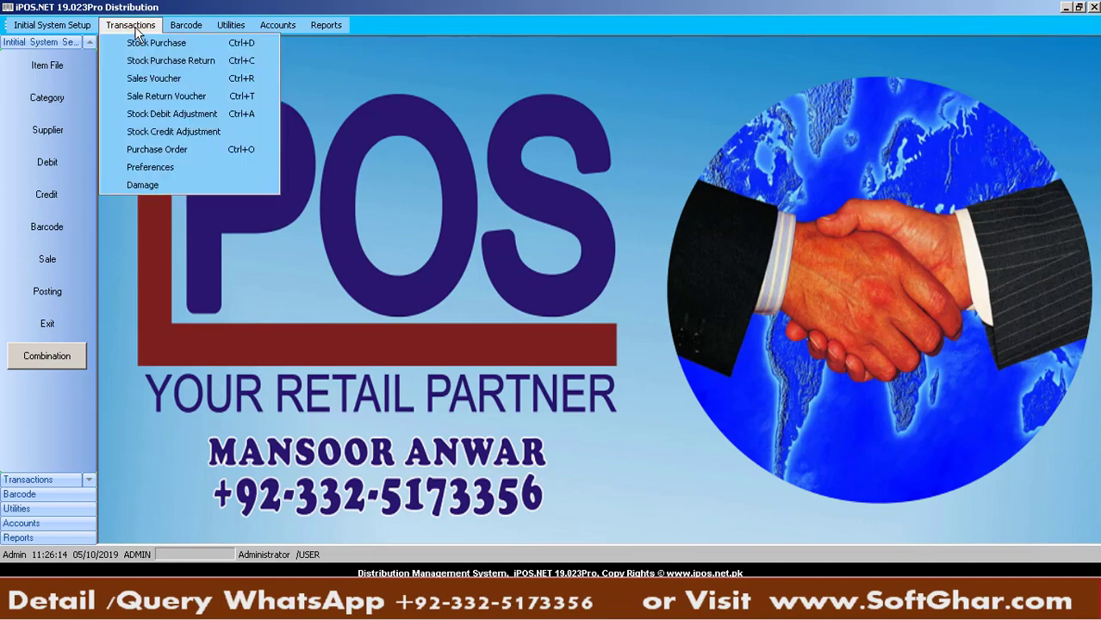
pyautogui.click(166, 83)
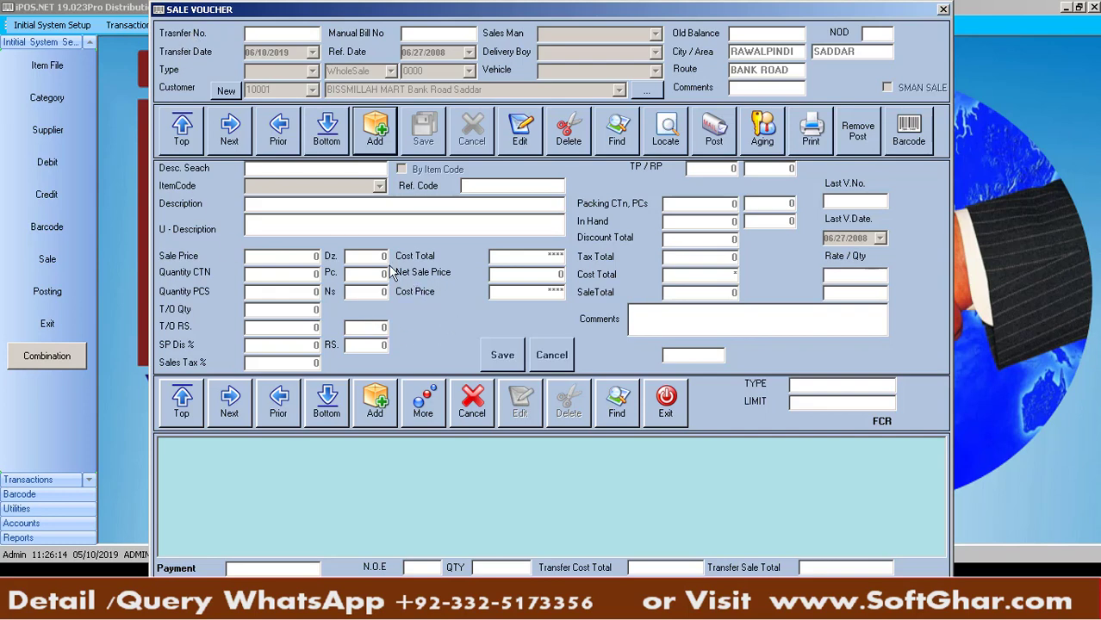
pyautogui.click(382, 139)
pyautogui.press('Return')
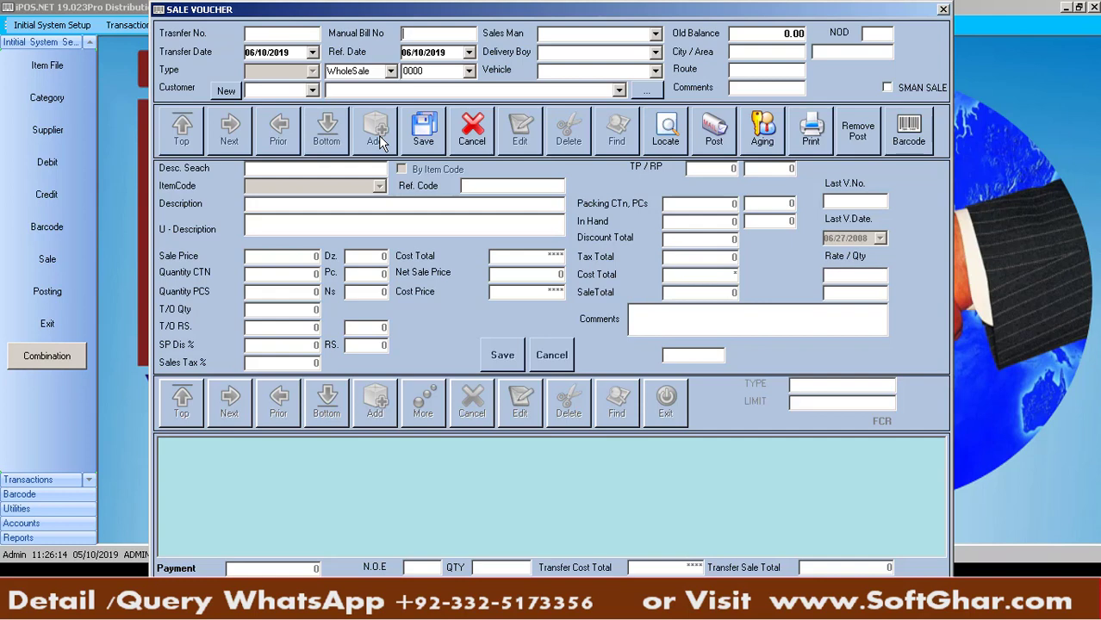
pyautogui.write('5446')
pyautogui.press('Tab')
pyautogui.press('Tab')
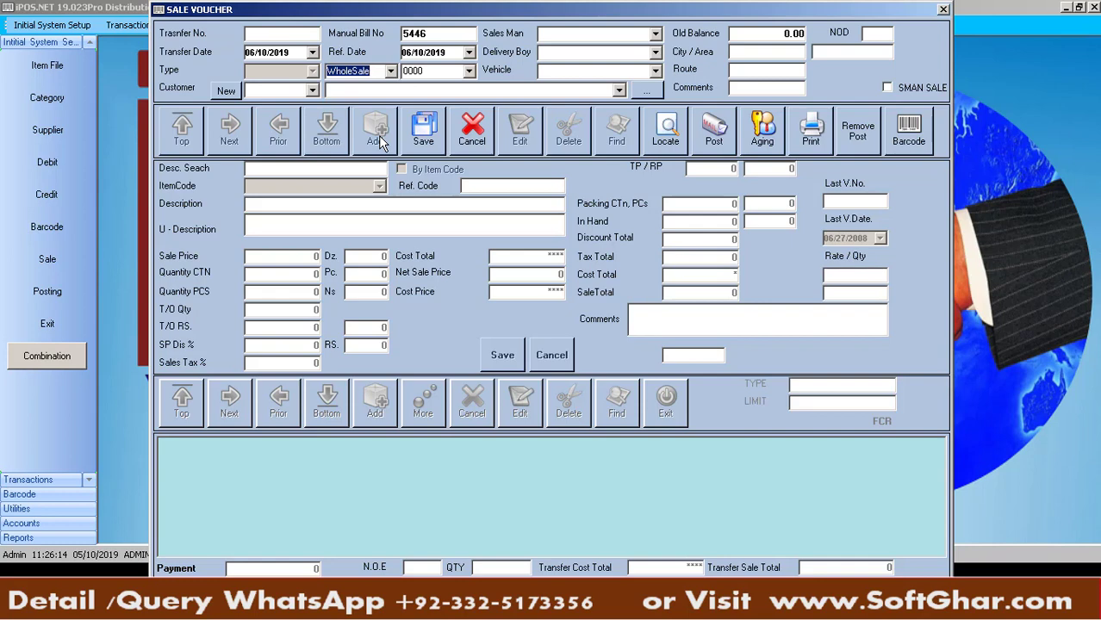
# Keep the voucher type as WholeSale after checking the Retail option
pyautogui.click(390, 71)
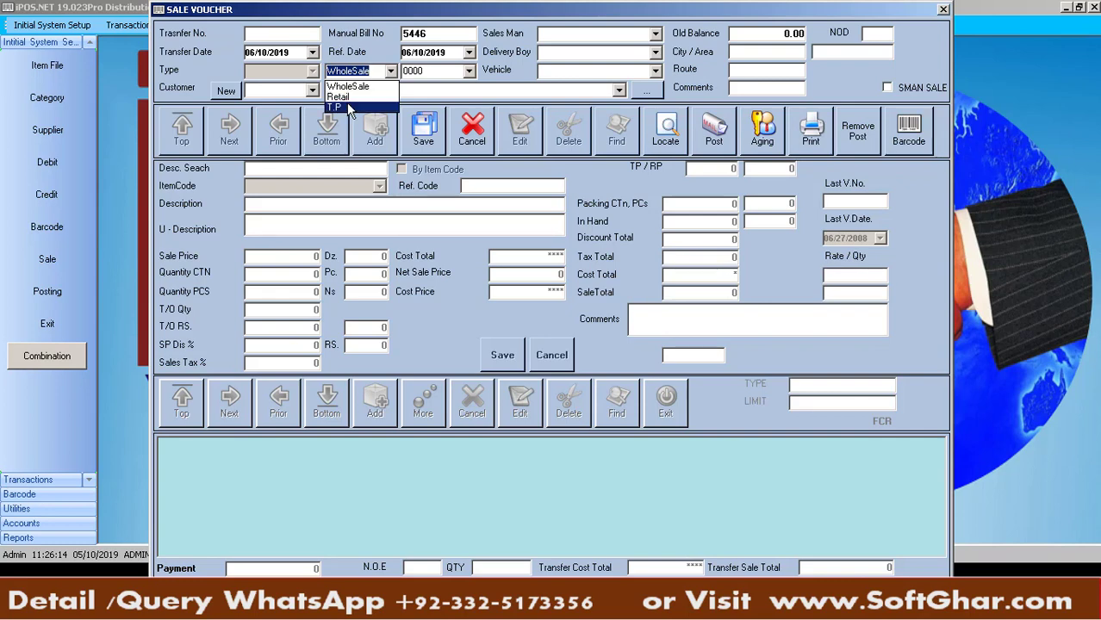
pyautogui.press('Up')
pyautogui.press('Up')
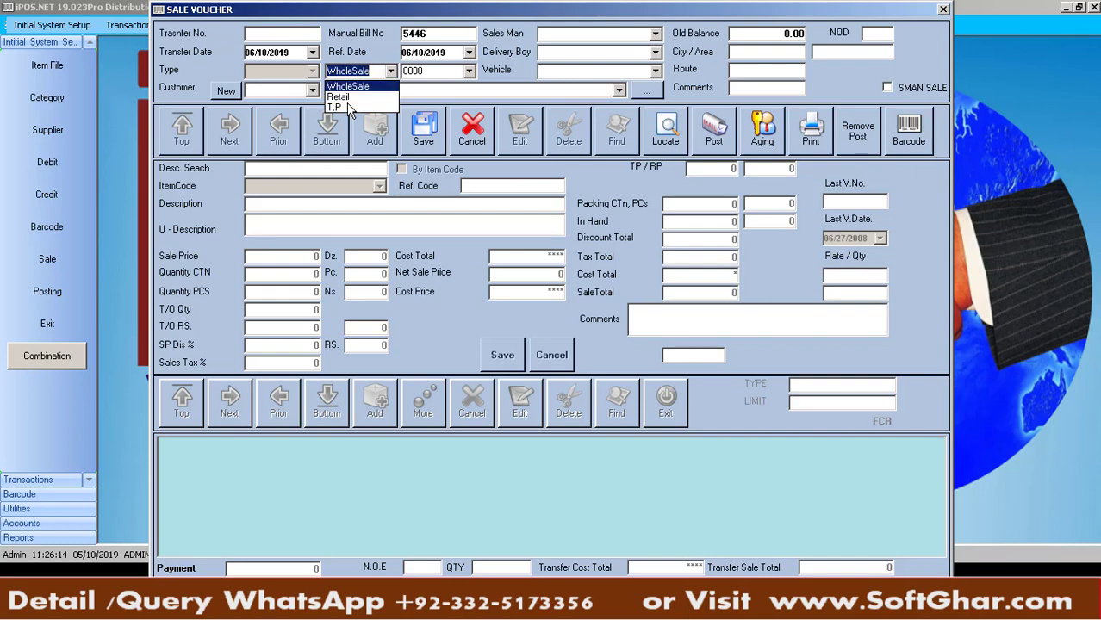
pyautogui.press('Down')
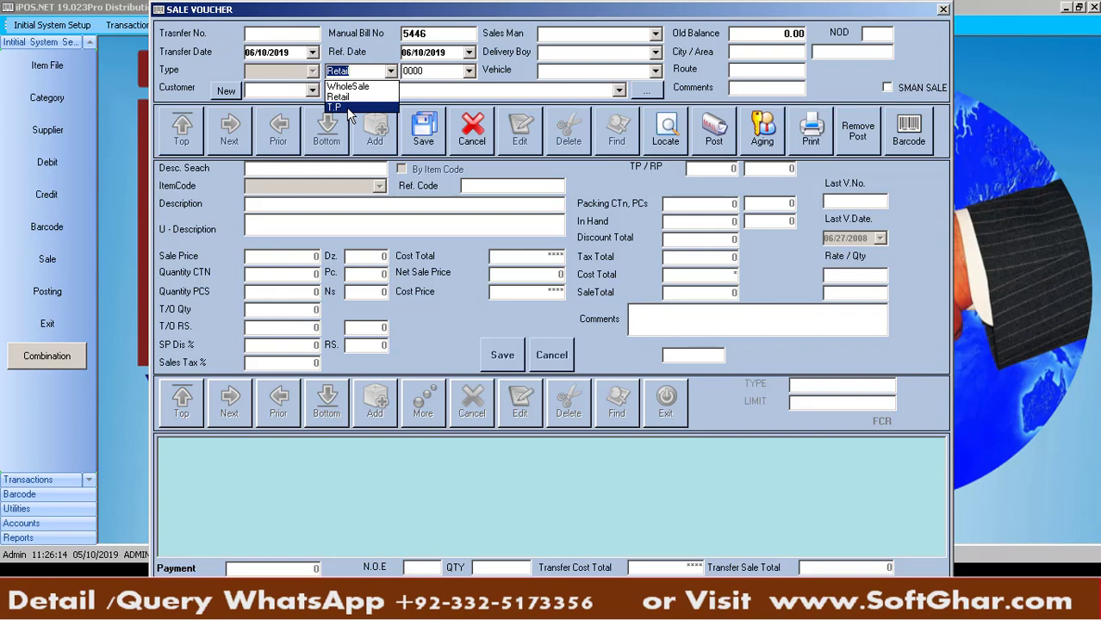
pyautogui.click(349, 87)
pyautogui.press('Return')
# Assign Salesman 1, Delivery Man 1 and vehicle Les 695 to the voucher
pyautogui.press('Down')
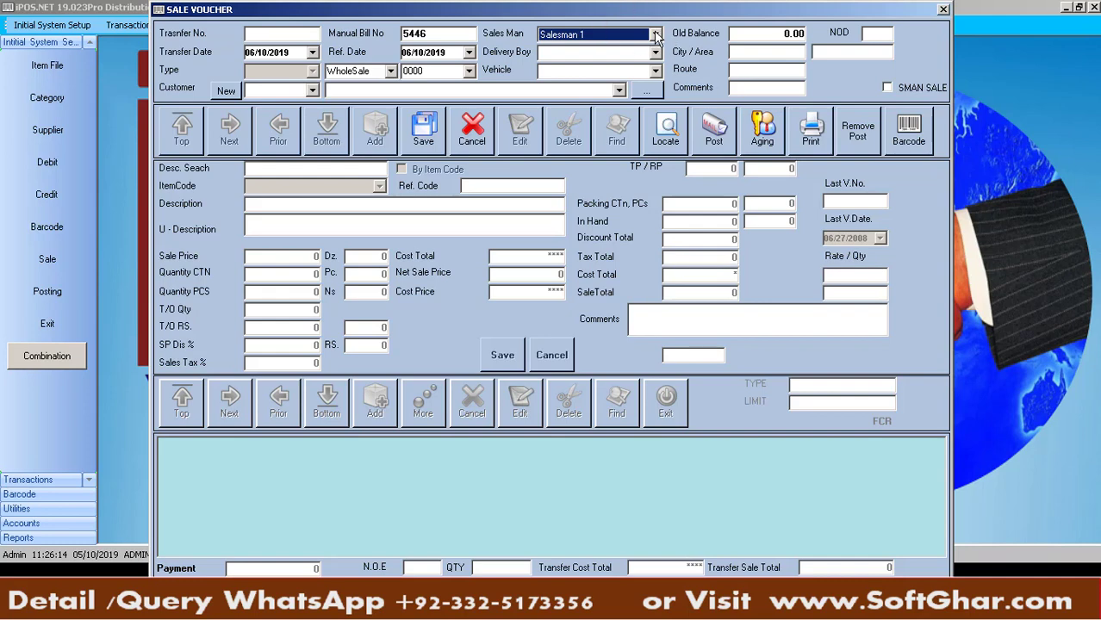
pyautogui.click(656, 34)
pyautogui.click(596, 60)
pyautogui.click(656, 52)
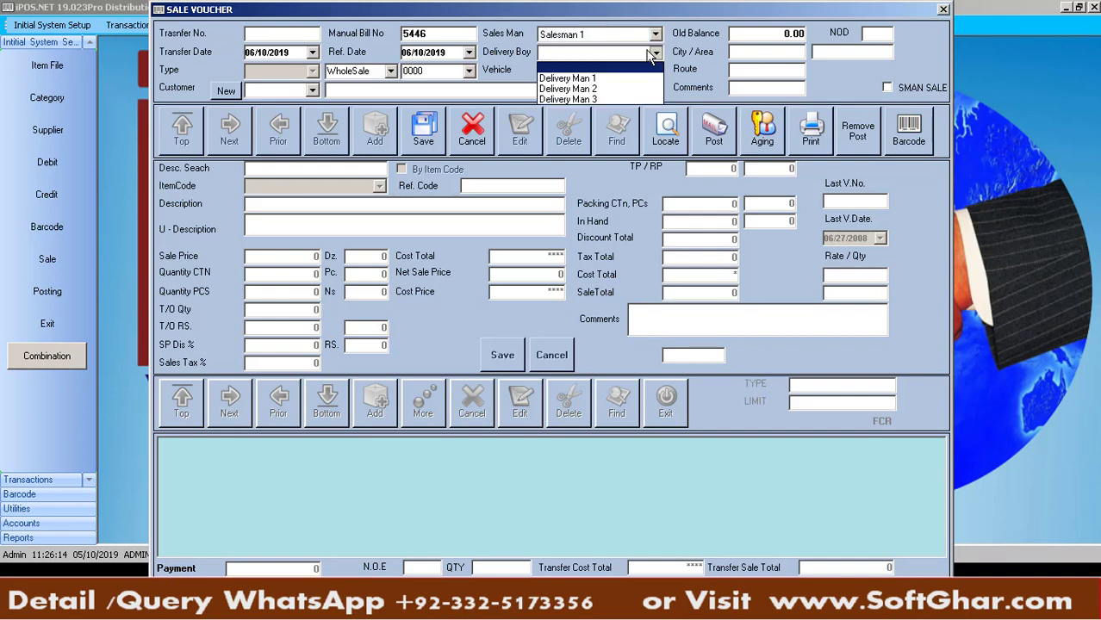
pyautogui.click(593, 81)
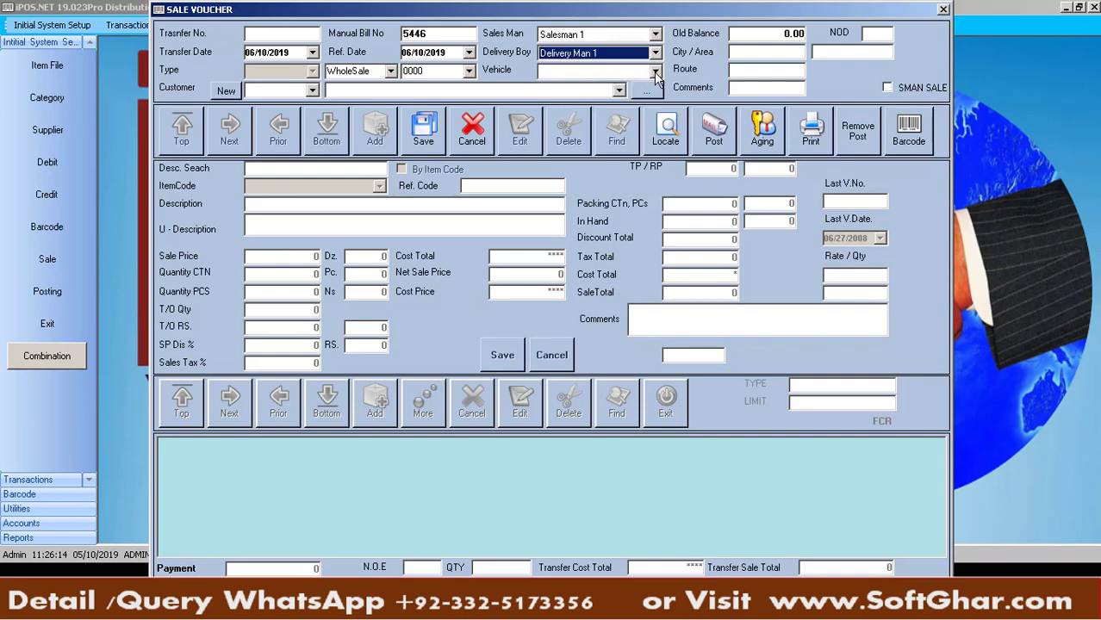
pyautogui.click(655, 71)
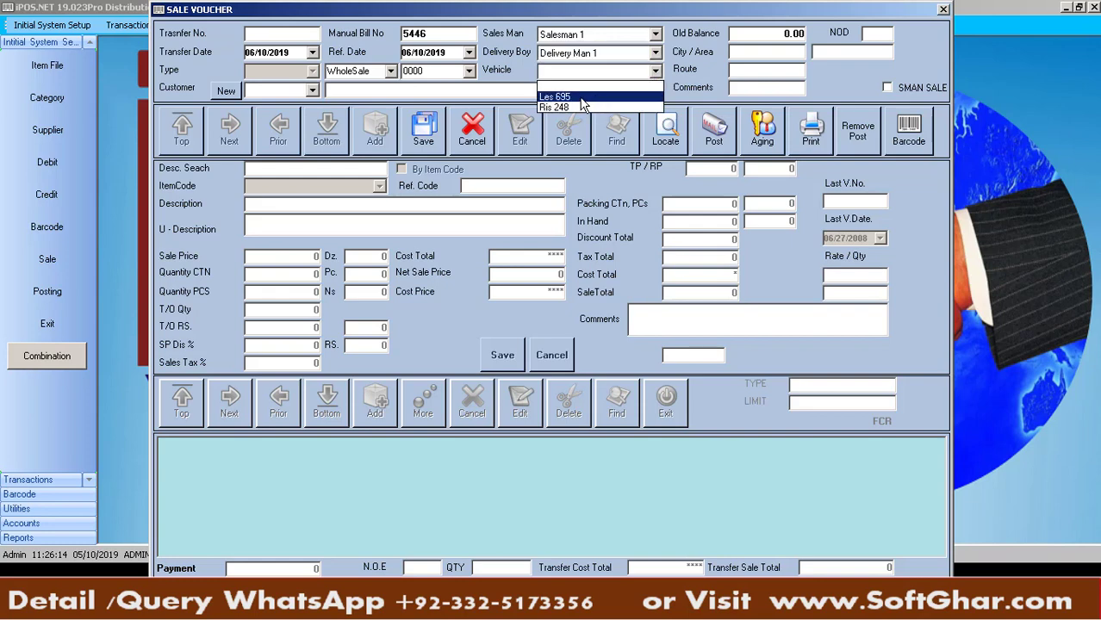
pyautogui.click(580, 98)
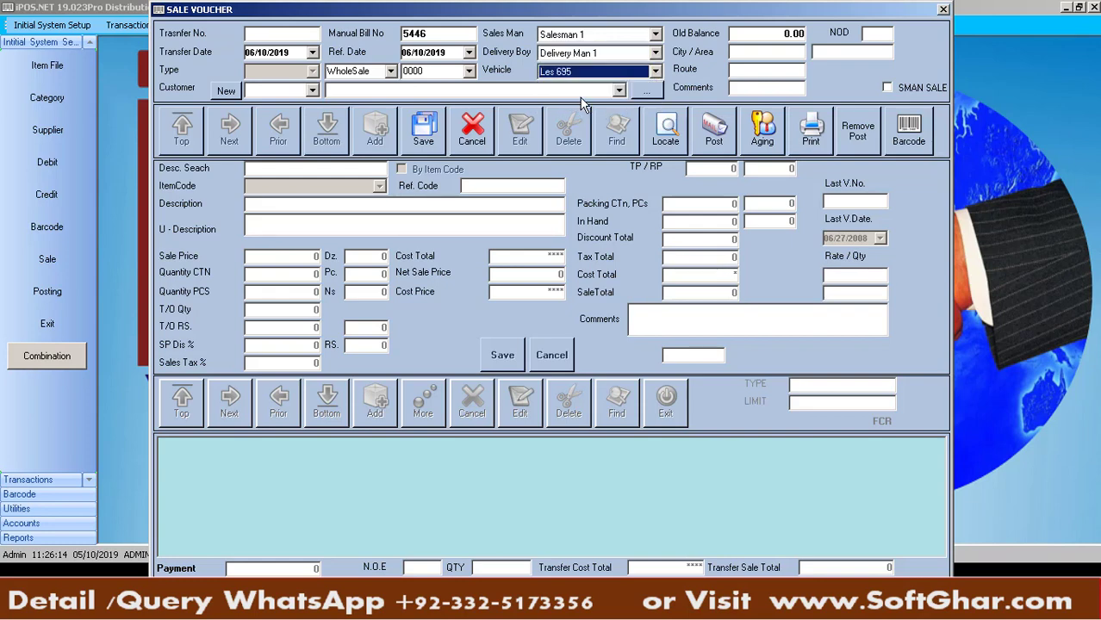
pyautogui.click(314, 92)
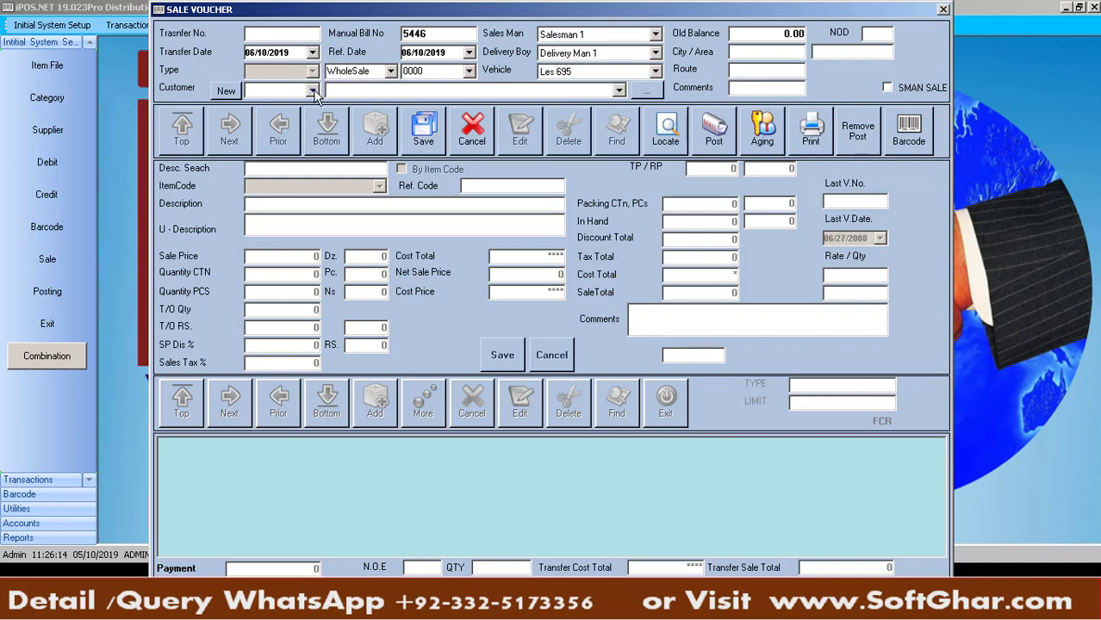
# Choose customer BISSMILLAH MART Bank Road Saddar (Rawalpindi Saddar, route Bank Road) and save the voucher header
pyautogui.click(313, 93)
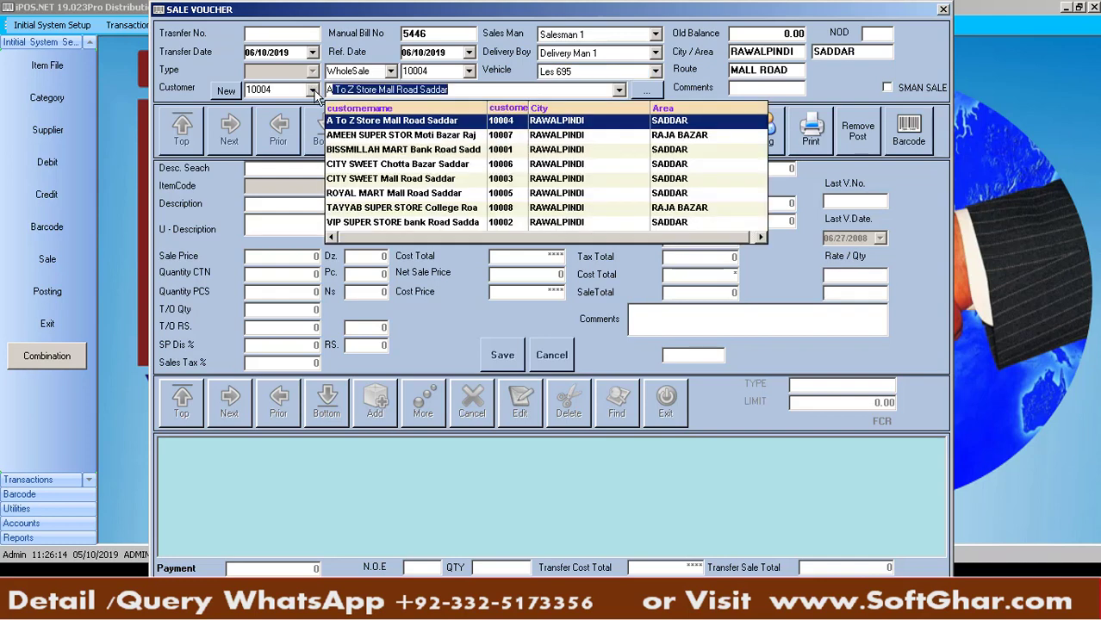
pyautogui.press('Down')
pyautogui.press('Up')
pyautogui.press('Down')
pyautogui.press('Down')
pyautogui.press('Down')
pyautogui.press('Down')
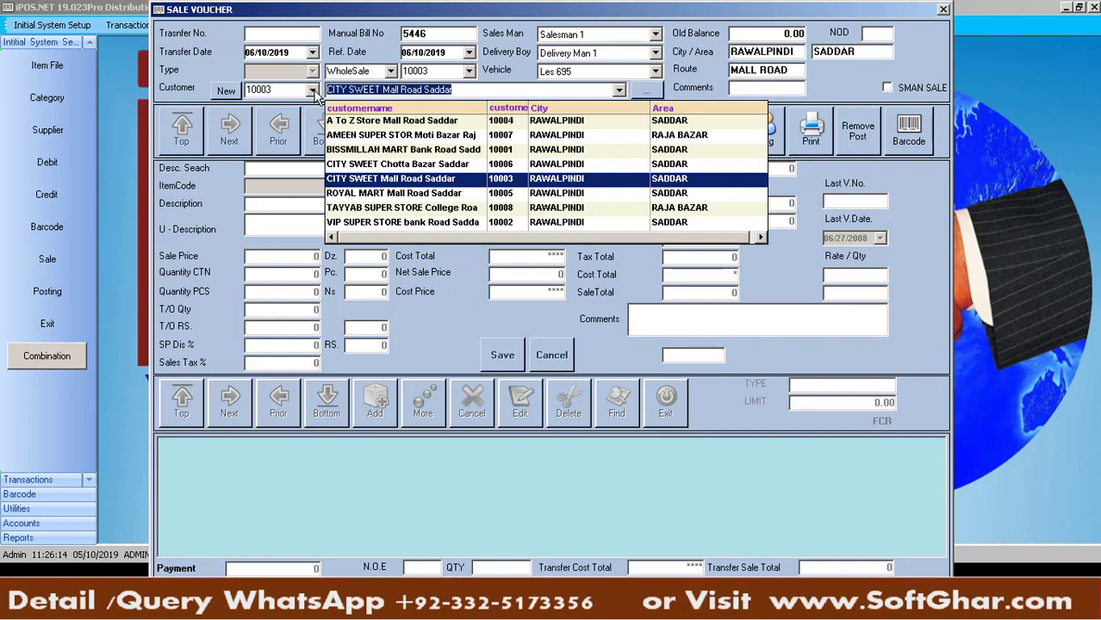
pyautogui.press('Down')
pyautogui.press('Up')
pyautogui.press('Up')
pyautogui.press('Up')
pyautogui.press('Down')
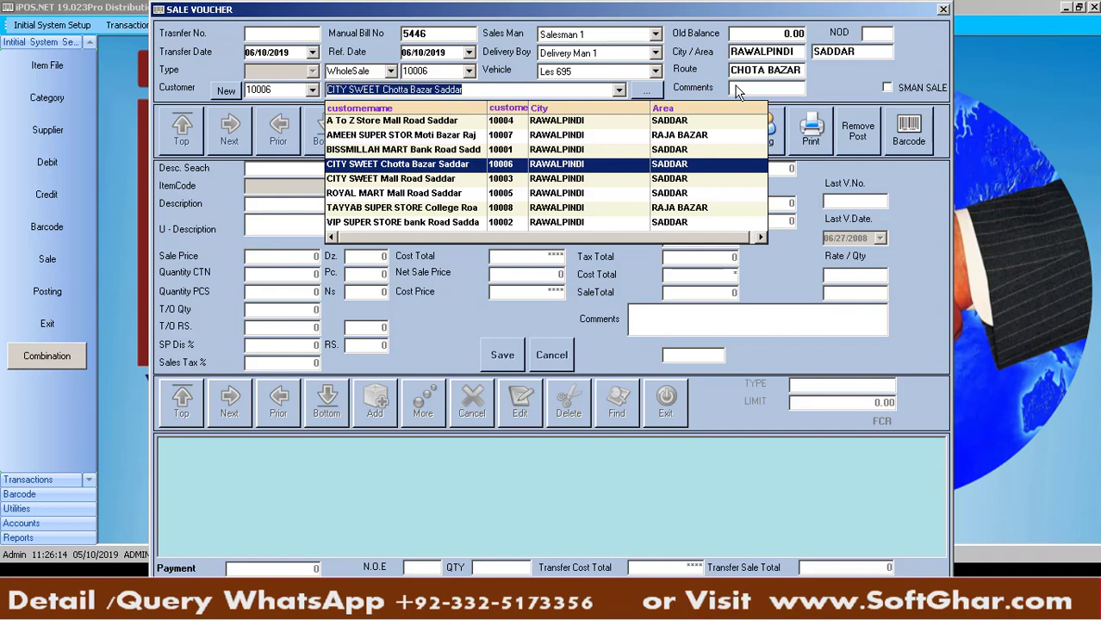
pyautogui.press('Up')
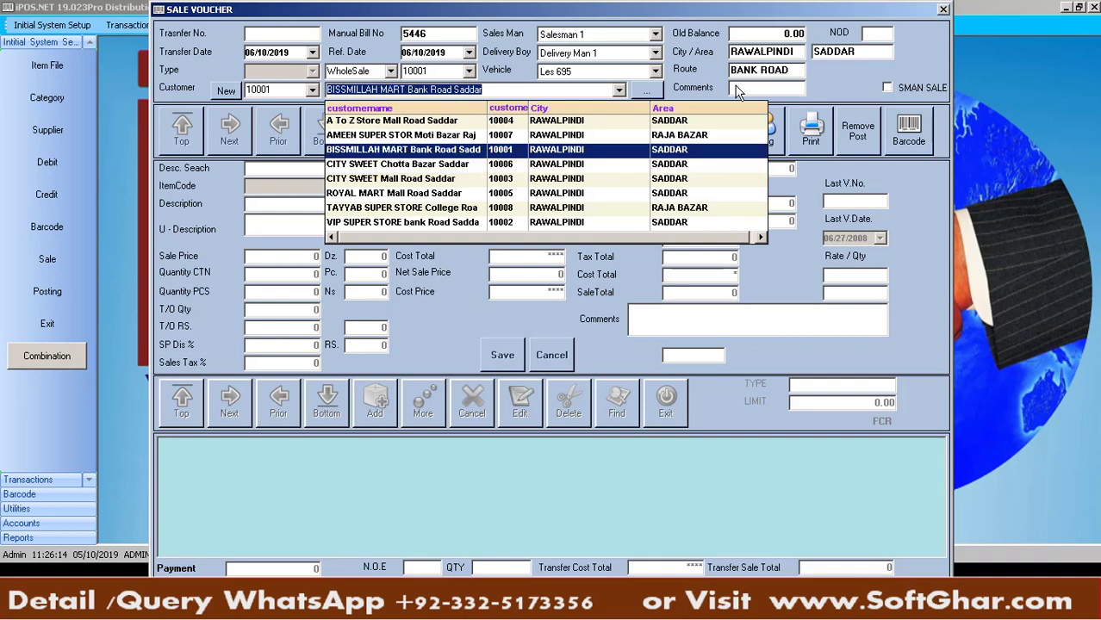
pyautogui.press('Return')
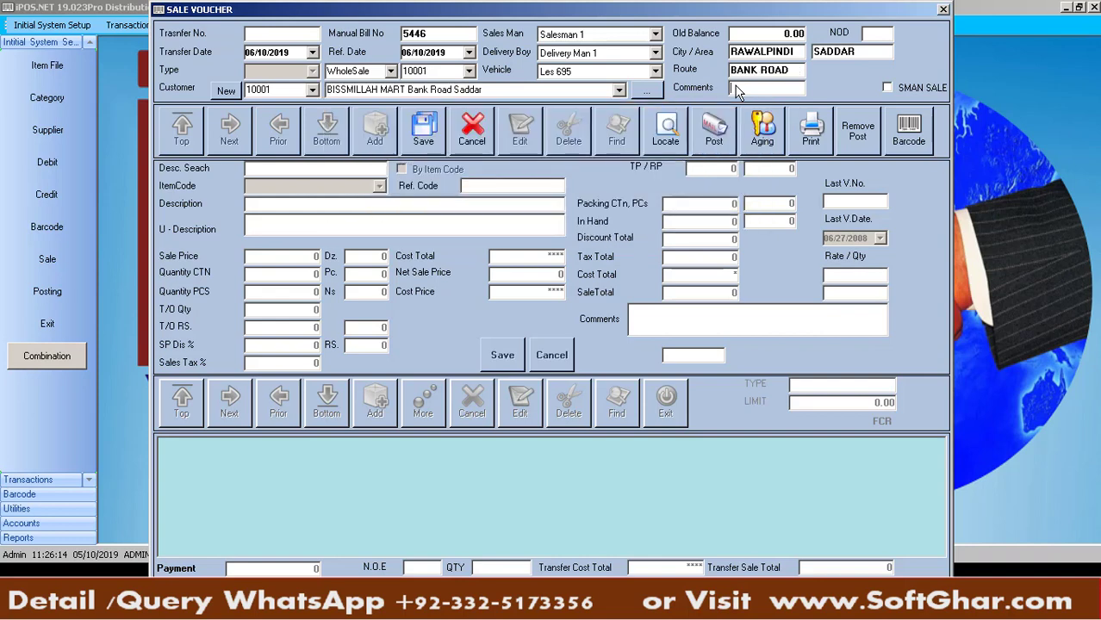
pyautogui.press('Return')
pyautogui.press('Return')
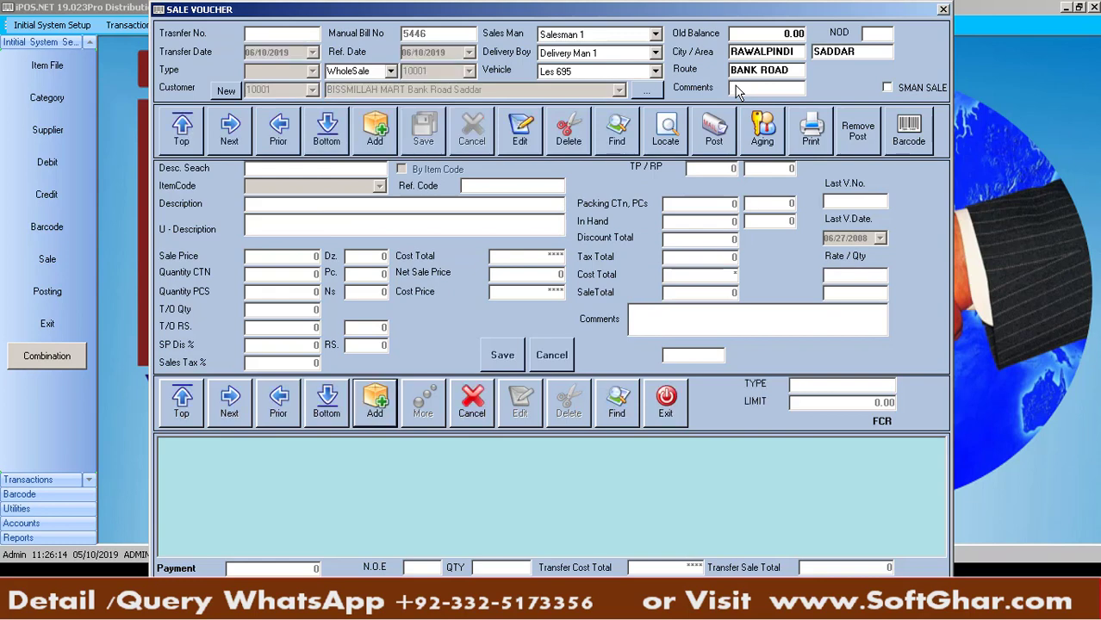
pyautogui.press('Return')
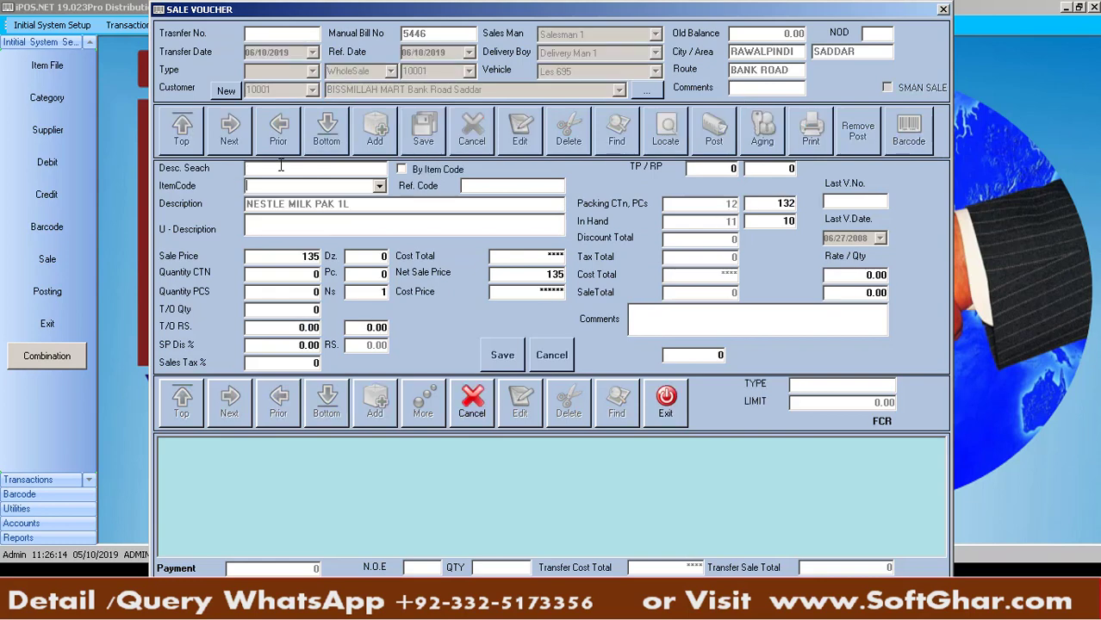
# Select LIPTON GREEN TEA 100GM BOX as the item with sale price 86
pyautogui.write('lip')
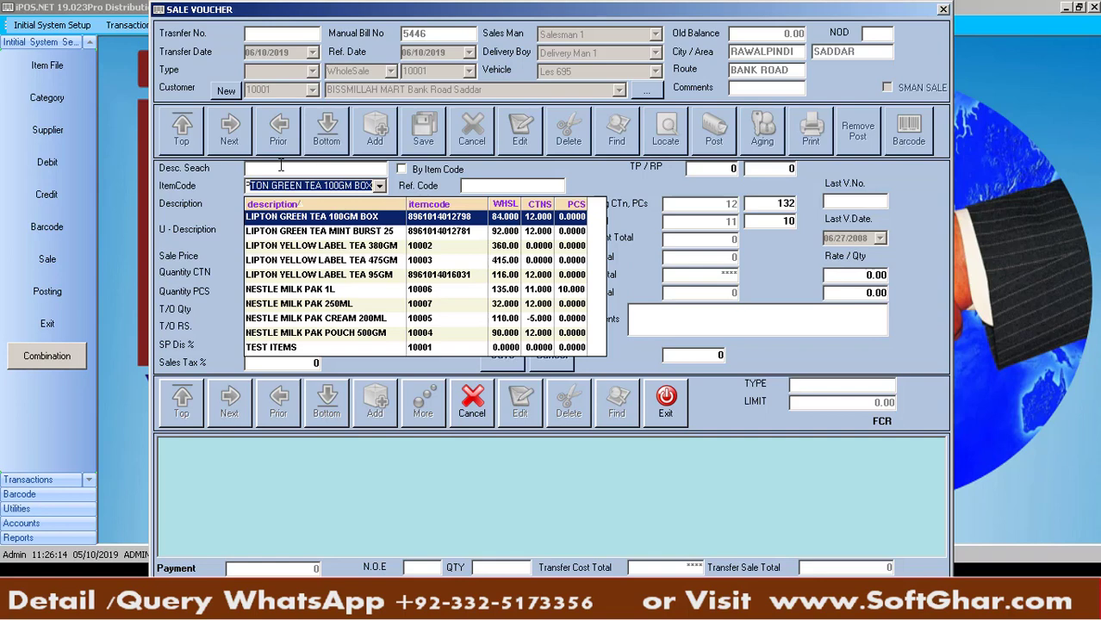
pyautogui.press('Down')
pyautogui.press('Down')
pyautogui.press('Down')
pyautogui.press('Down')
pyautogui.press('Down')
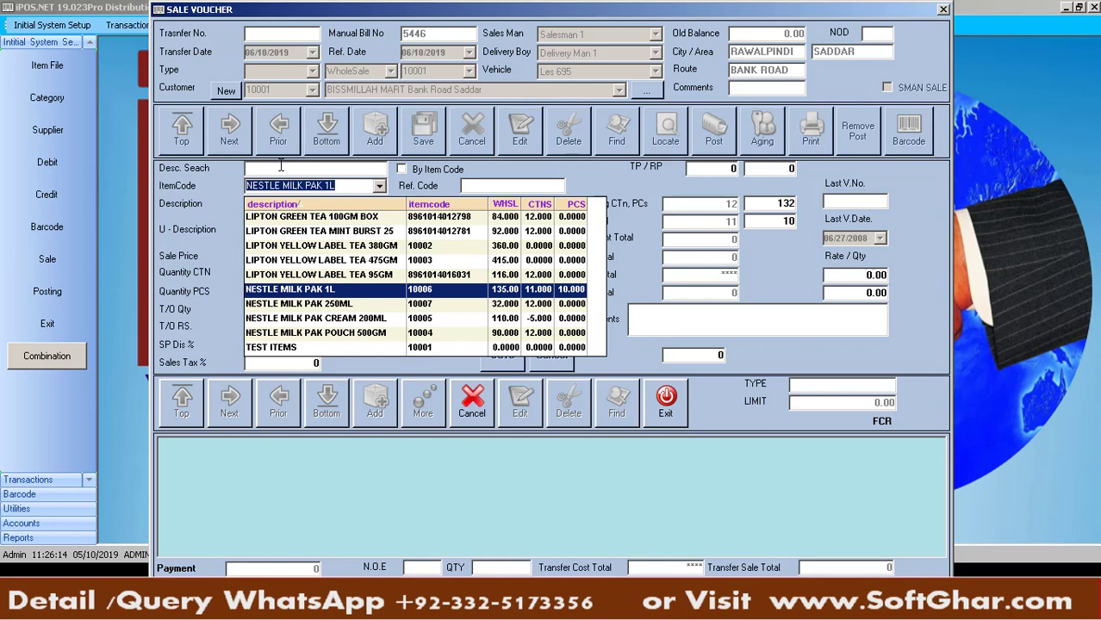
pyautogui.press('Up')
pyautogui.press('Up')
pyautogui.press('Up')
pyautogui.press('Up')
pyautogui.press('Up')
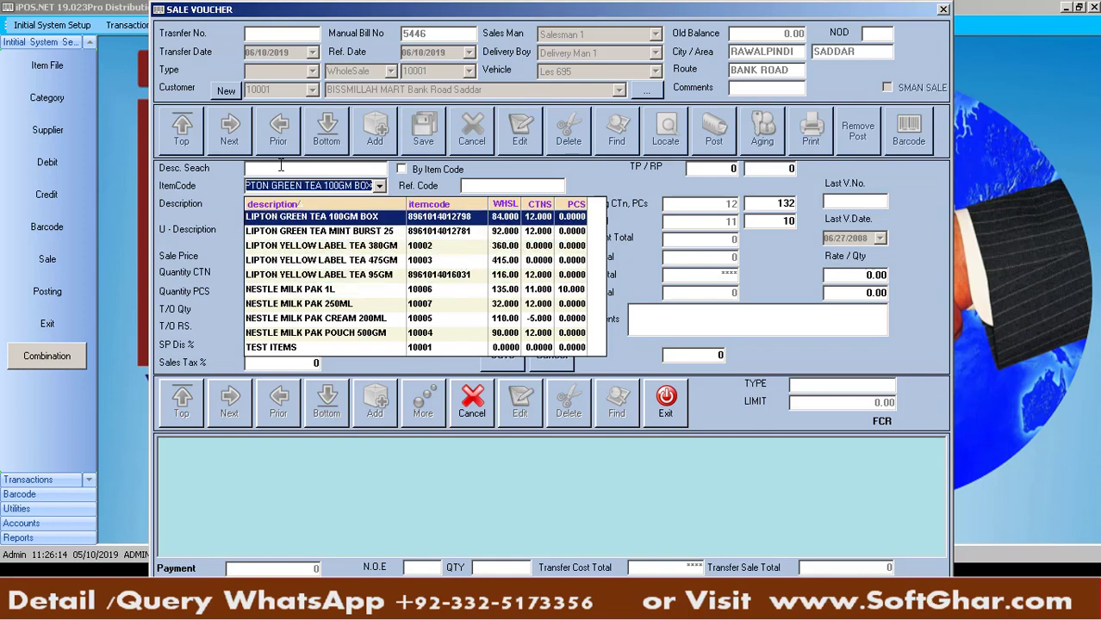
pyautogui.press('Return')
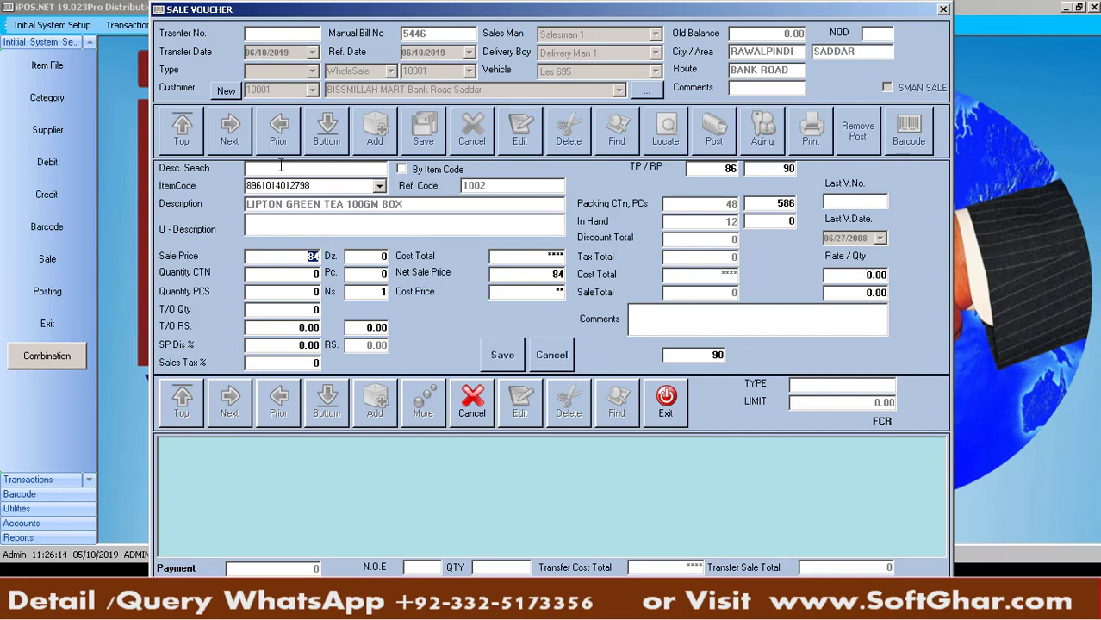
pyautogui.write('86')
pyautogui.press('Return')
# Enter quantities of 1 carton and 4 pieces, with 4 free units
pyautogui.write('1')
pyautogui.press('Return')
pyautogui.press('Return')
pyautogui.write('4')
pyautogui.press('Return')
pyautogui.press('Return')
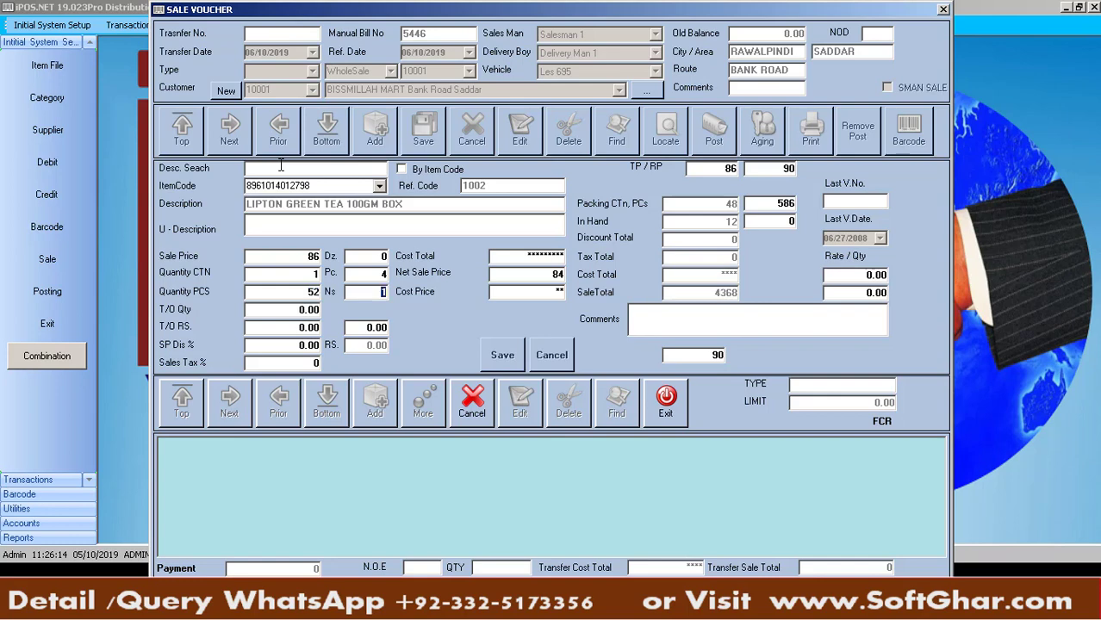
pyautogui.press('Return')
pyautogui.write('4')
pyautogui.press('Return')
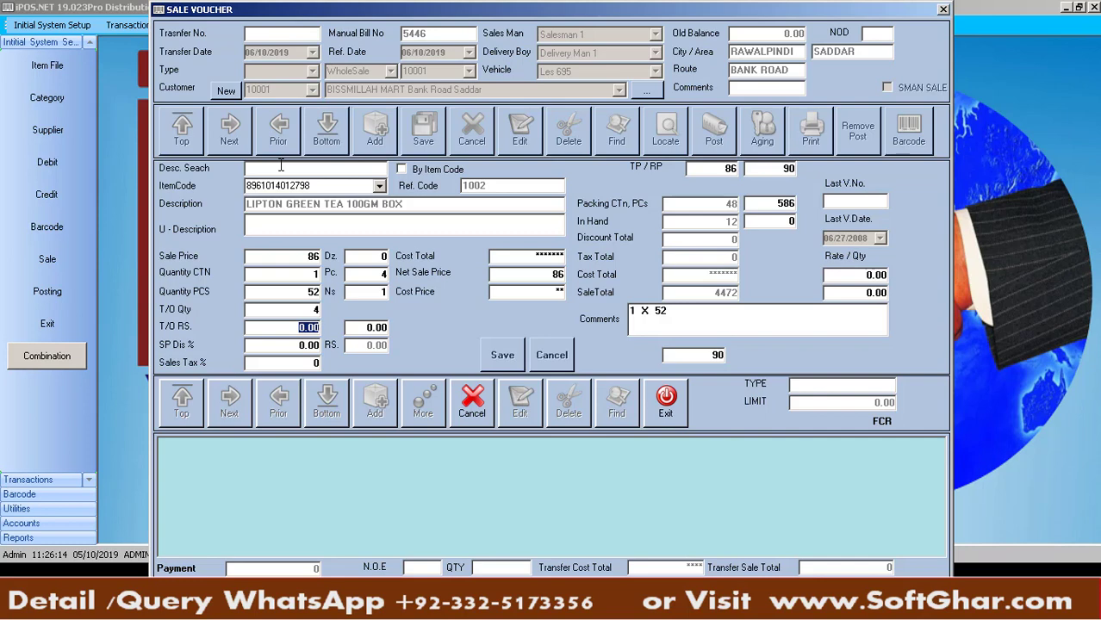
pyautogui.press('Return')
# Apply a 2% discount with sales tax 0 and save the LIPTON line
pyautogui.write('2')
pyautogui.press('Return')
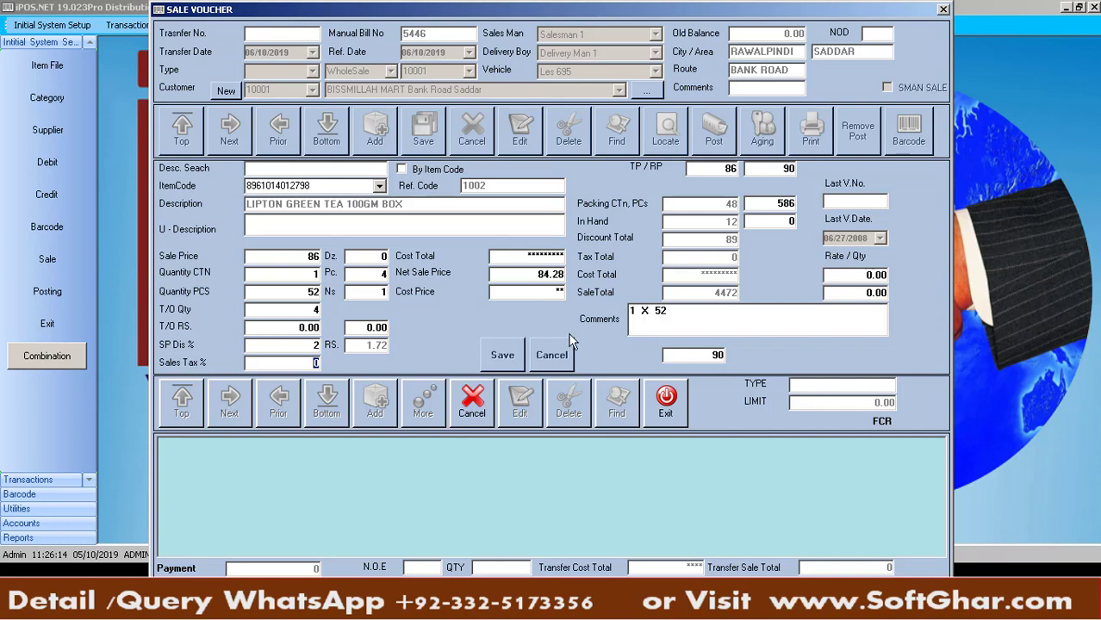
pyautogui.press('Return')
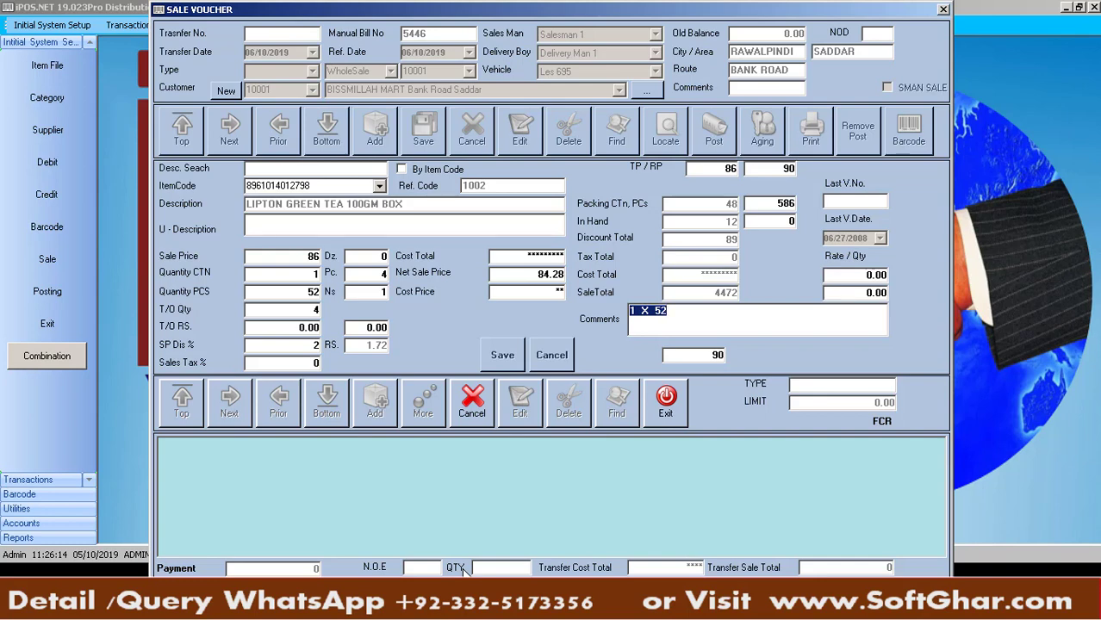
pyautogui.press('Return')
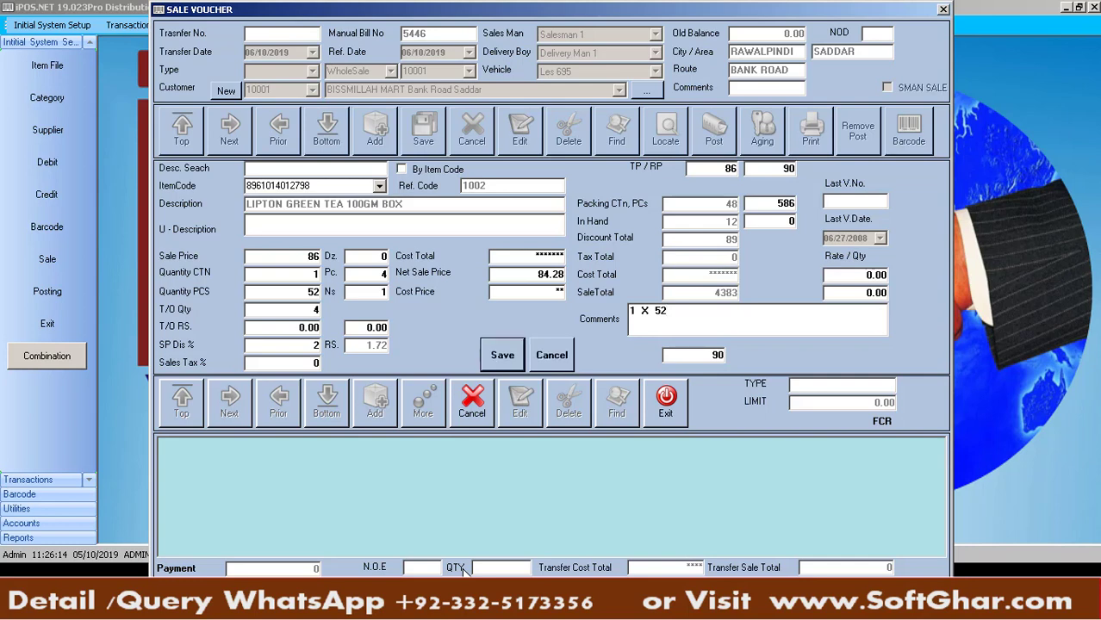
pyautogui.press('Return')
pyautogui.press('Return')
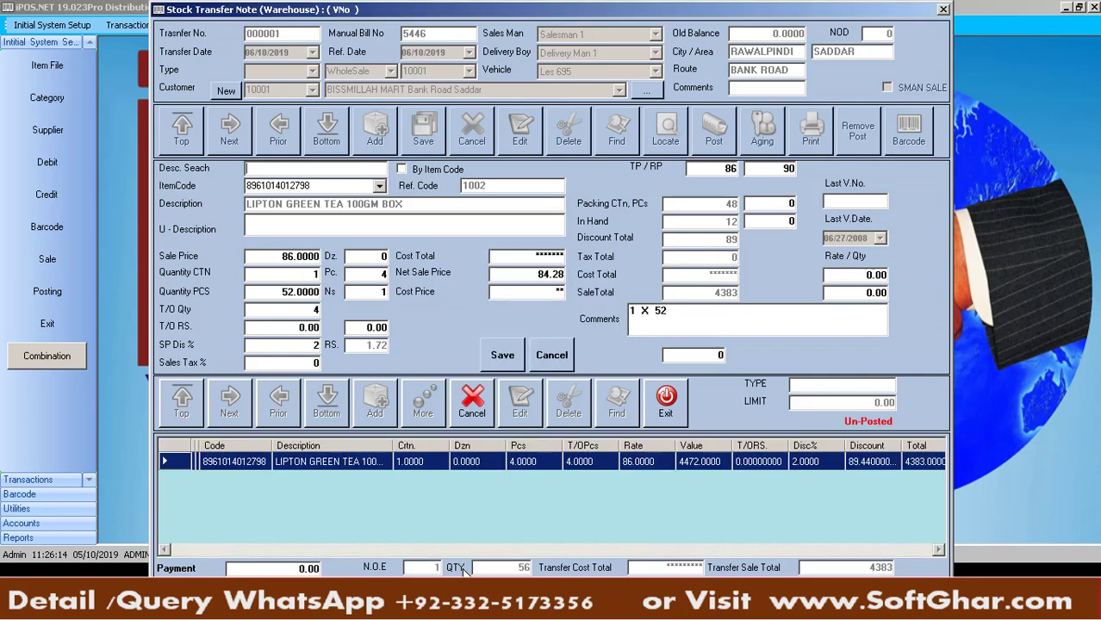
# Add 2 cartons of NESTLE MILK PAK 1L at 135 (3240) to the note
pyautogui.write('NESTLE MILK PAK 1L')
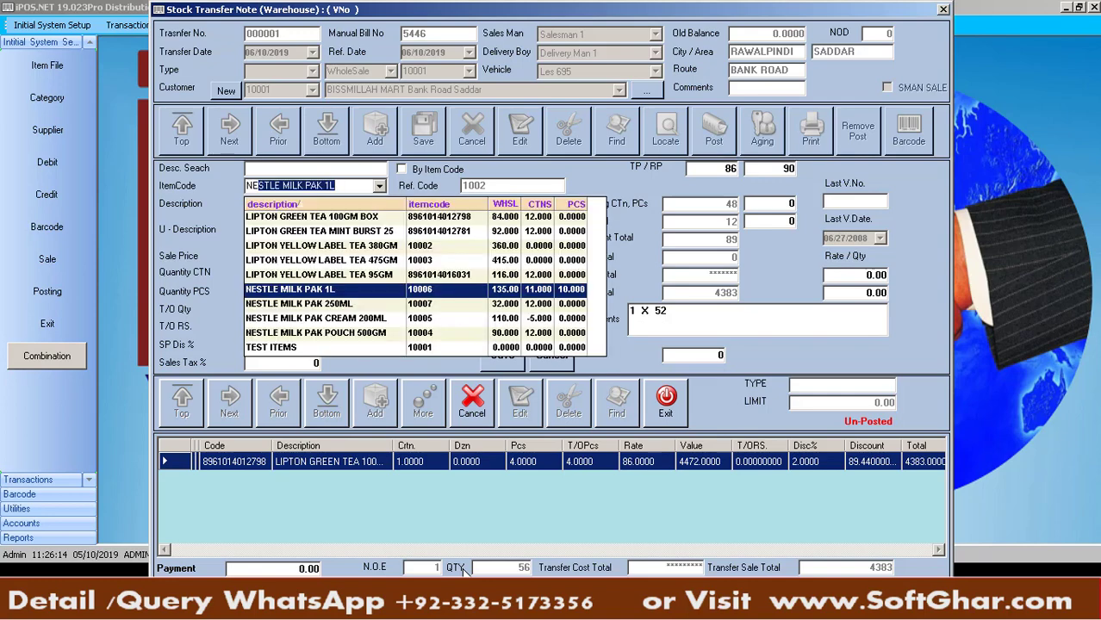
pyautogui.press('Return')
pyautogui.press('Return')
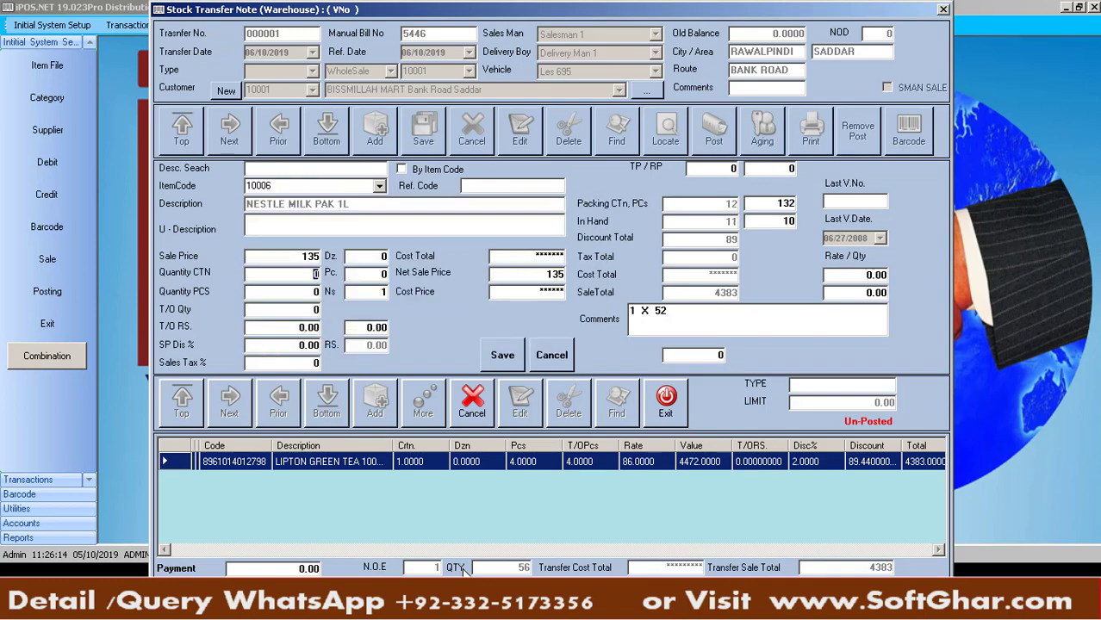
pyautogui.write('2')
pyautogui.press('Return')
pyautogui.press('Return')
pyautogui.press('Return')
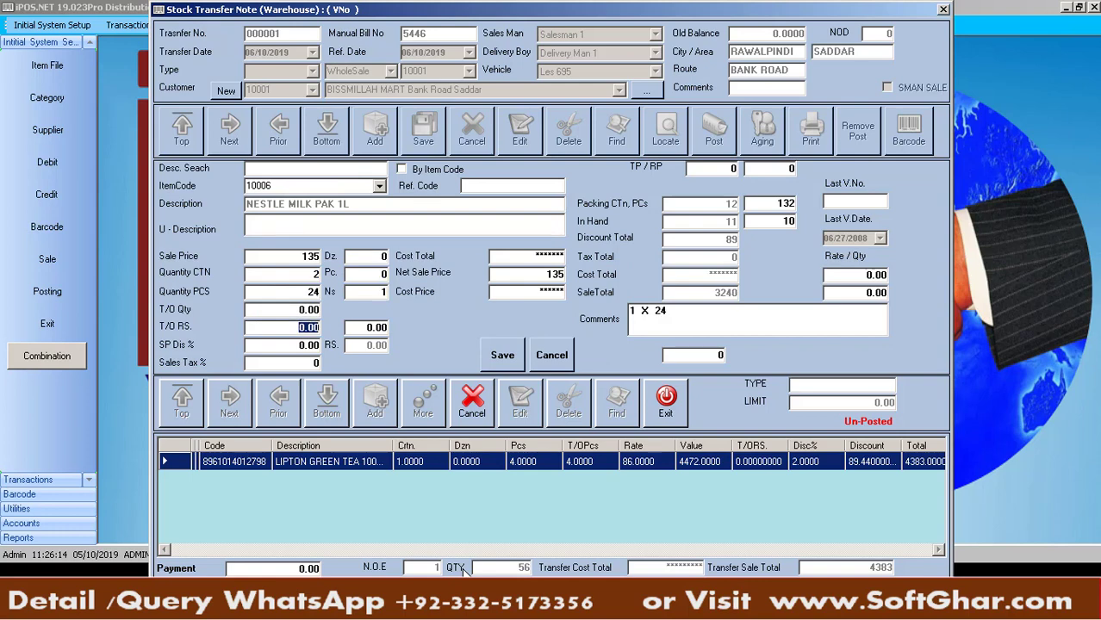
pyautogui.press('Return')
pyautogui.press('Return')
pyautogui.press('Return')
pyautogui.press('Return')
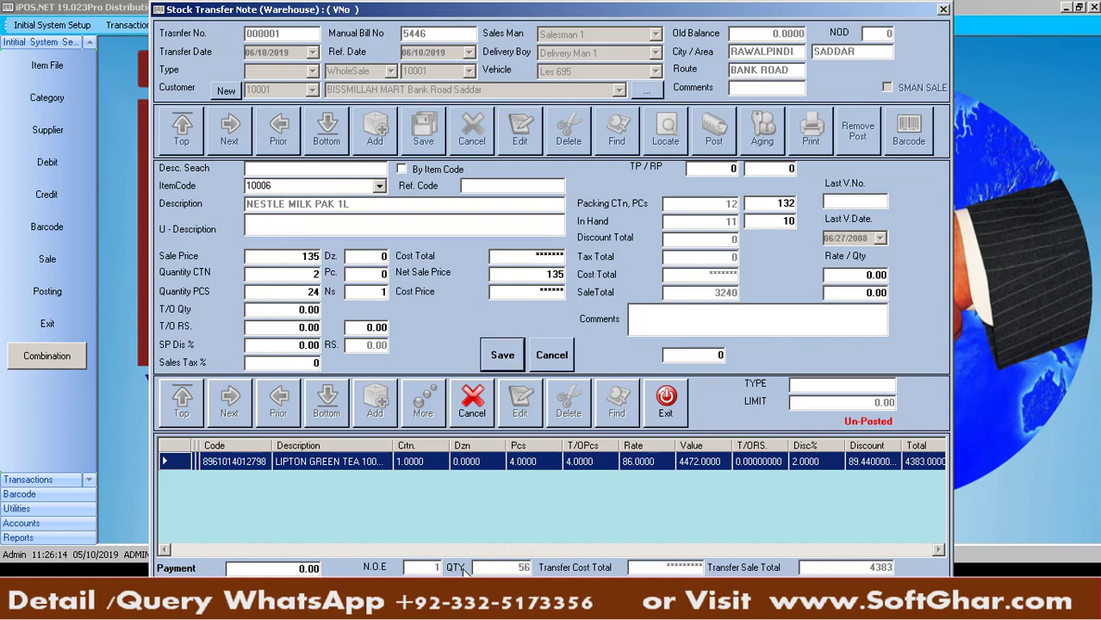
pyautogui.press('Return')
pyautogui.press('Return')
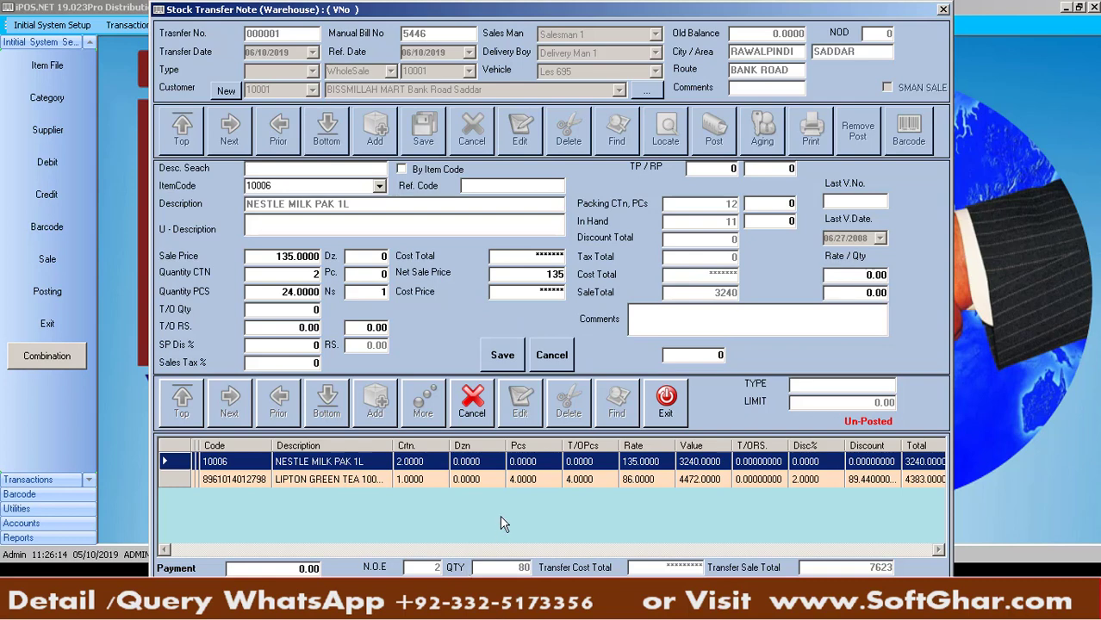
# Stop adding items and post the transfer note with sale total 7623
pyautogui.click(476, 405)
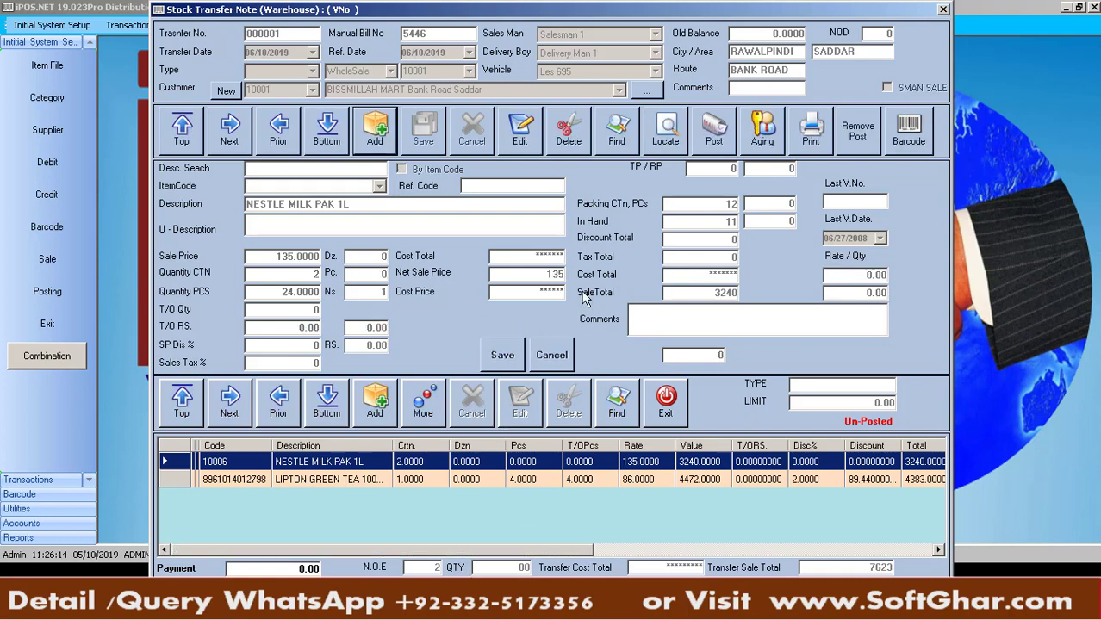
pyautogui.click(715, 134)
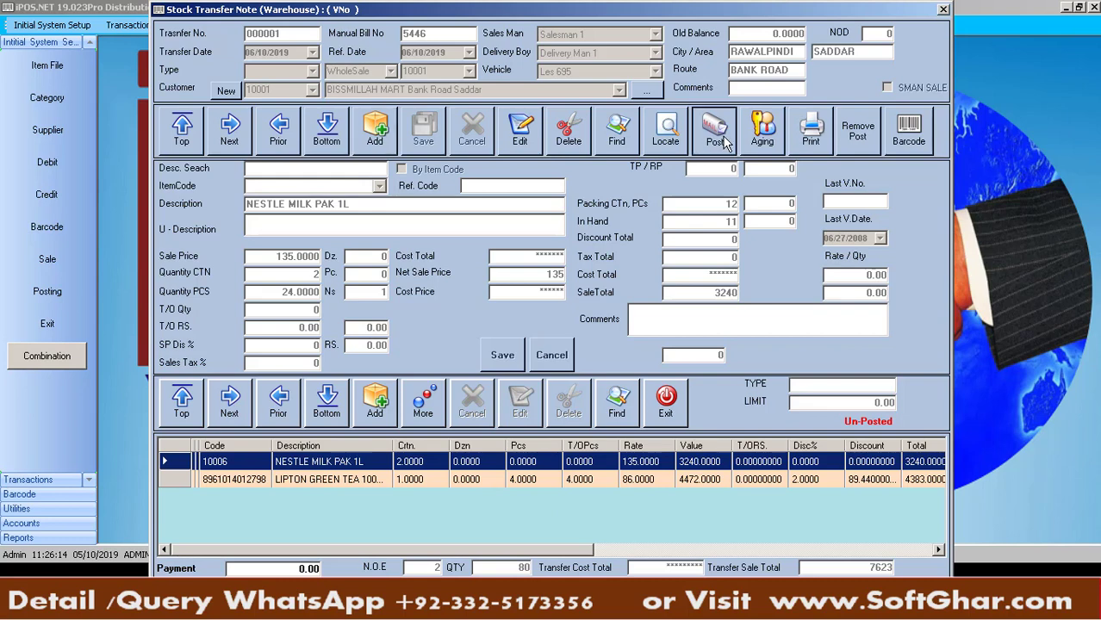
pyautogui.press('Return')
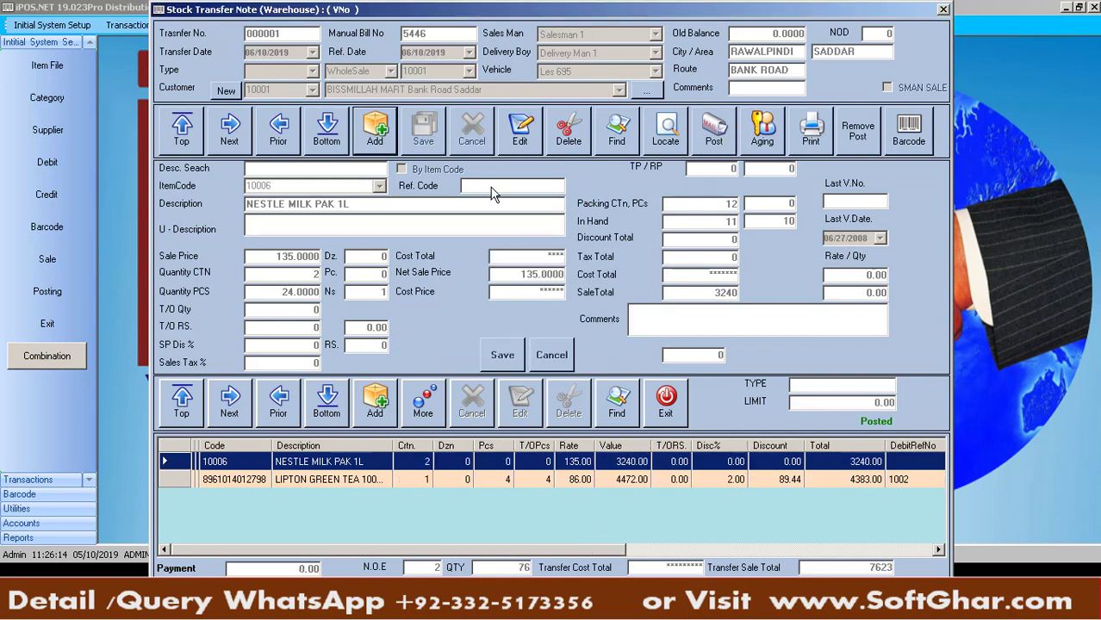
pyautogui.click(392, 144)
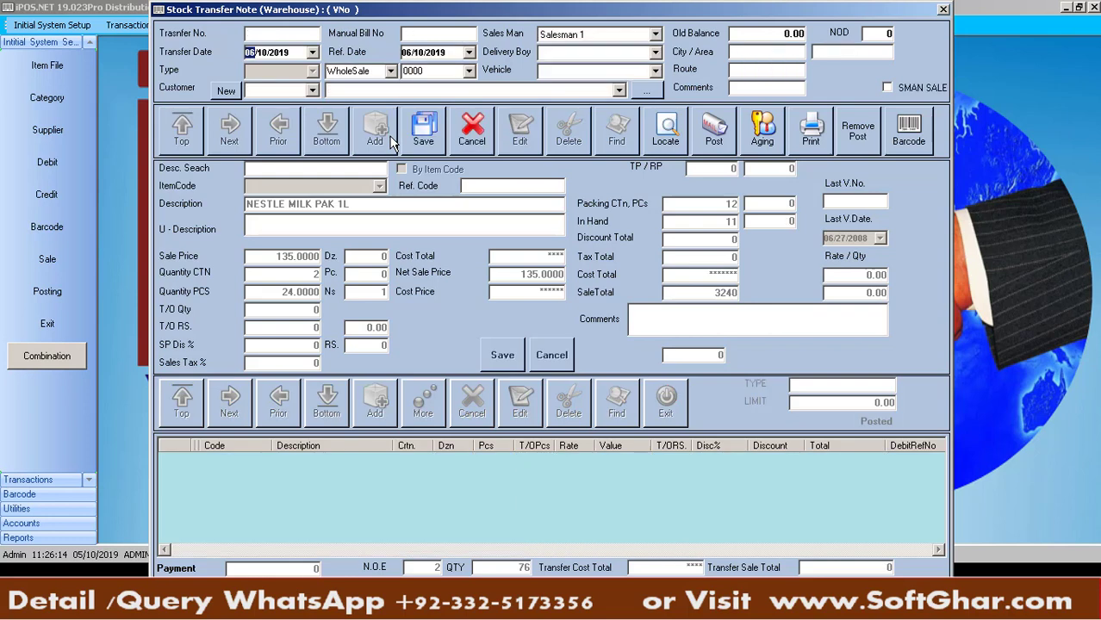
pyautogui.press('Return')
pyautogui.write('5464')
pyautogui.press('Return')
pyautogui.press('Return')
pyautogui.press('Return')
pyautogui.press('Return')
pyautogui.press('Down')
pyautogui.press('Return')
pyautogui.press('Down')
pyautogui.press('Return')
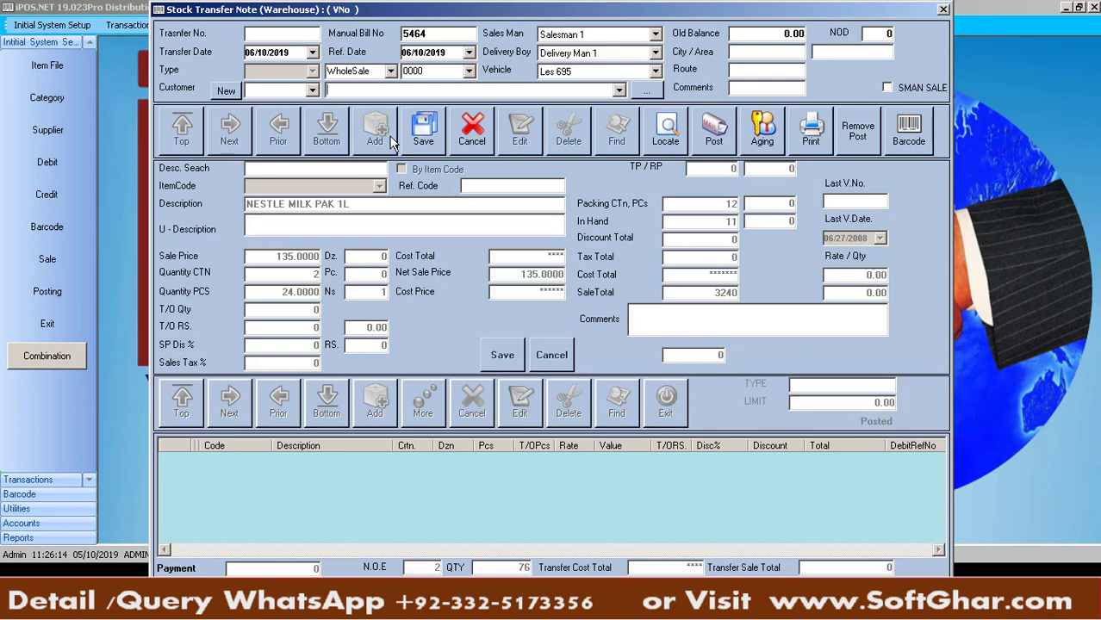
pyautogui.write('b')
pyautogui.press('Return')
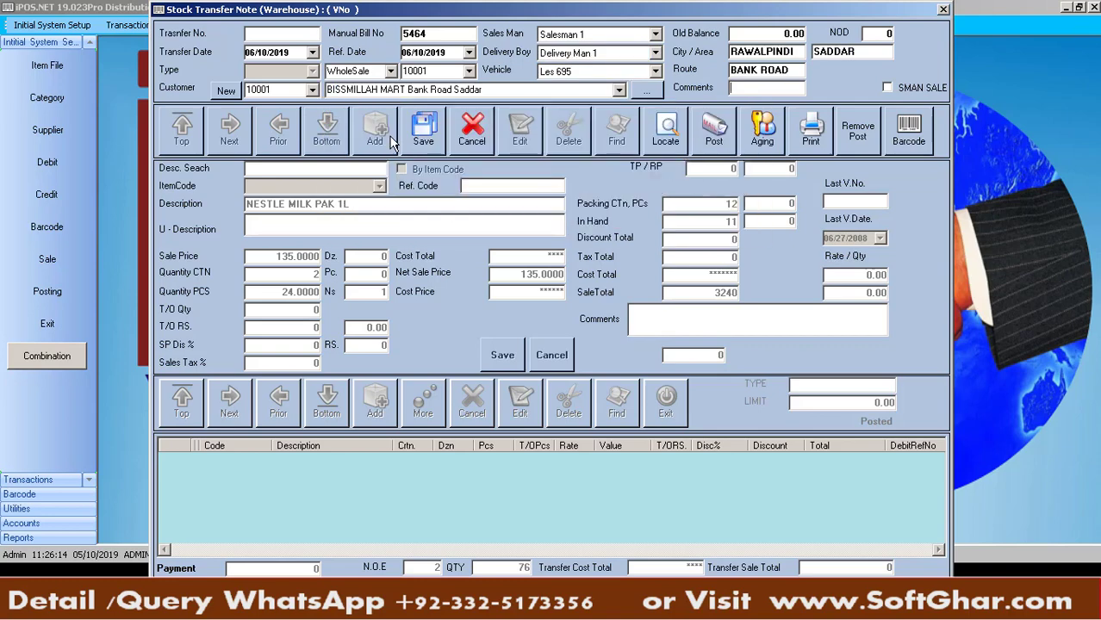
pyautogui.press('Return')
# Add 6 cartons of NESTLE MILK PAK 1L at 135 (9720) and post note 000002
pyautogui.click(392, 142)
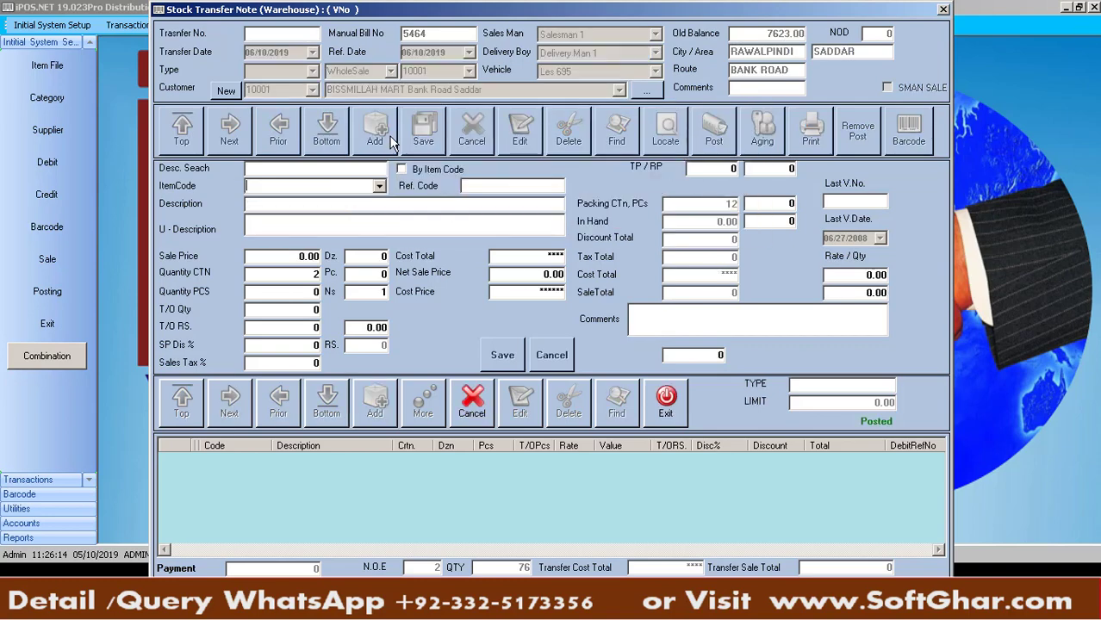
pyautogui.write('NESTLE MILK PAK 1L')
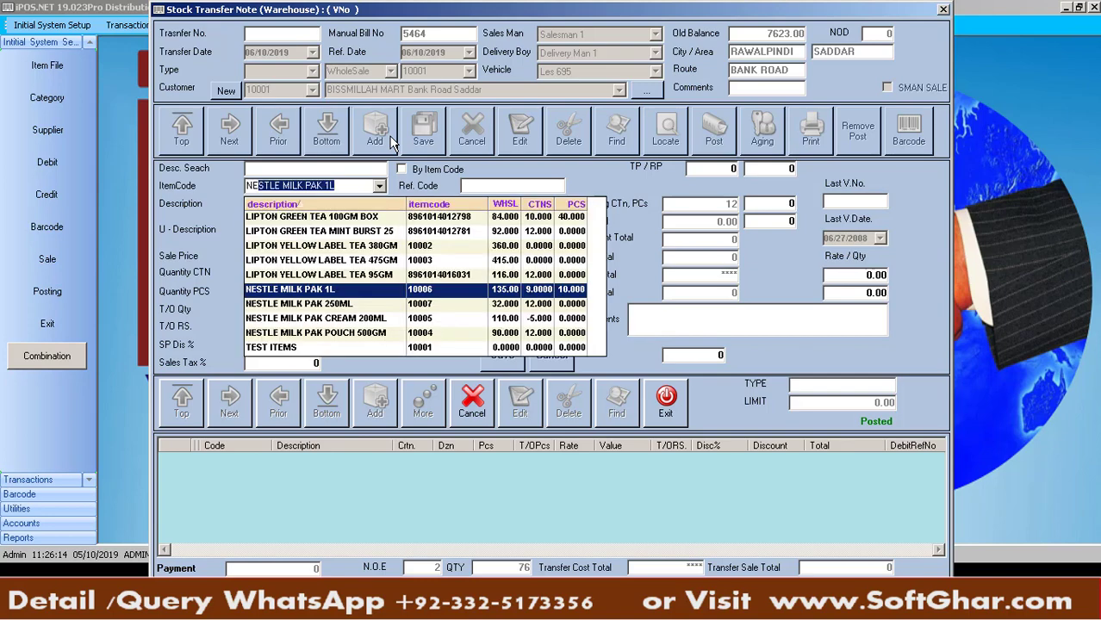
pyautogui.press('Return')
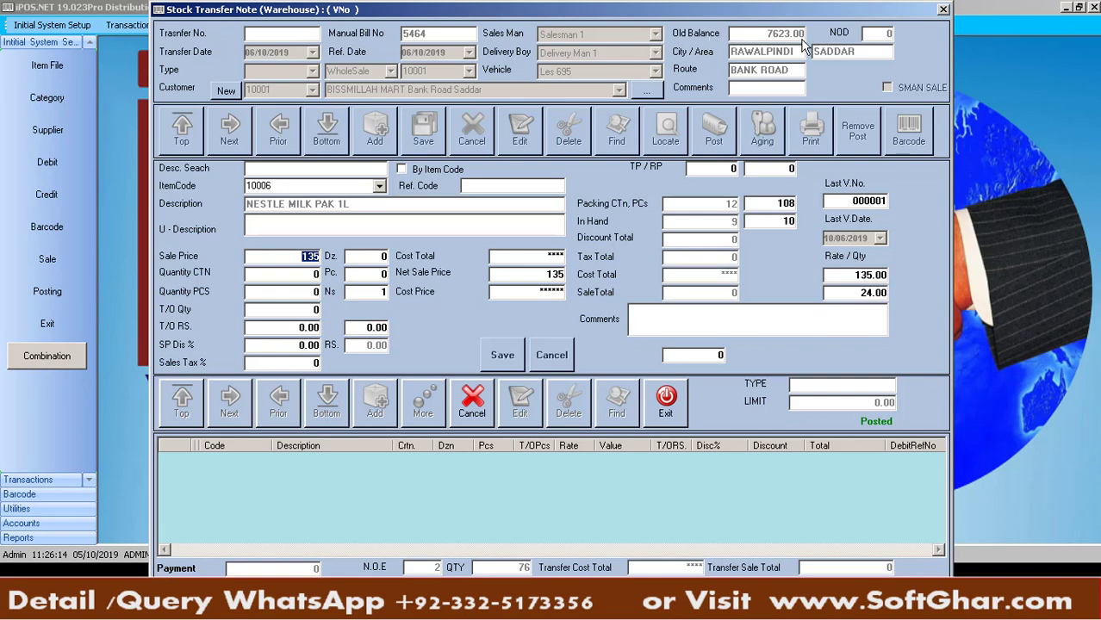
pyautogui.press('Return')
pyautogui.write('6')
pyautogui.press('Return')
pyautogui.press('Return')
pyautogui.press('Return')
pyautogui.press('Return')
pyautogui.press('Return')
pyautogui.press('Return')
pyautogui.press('Return')
pyautogui.press('Return')
pyautogui.press('Return')
pyautogui.press('Return')
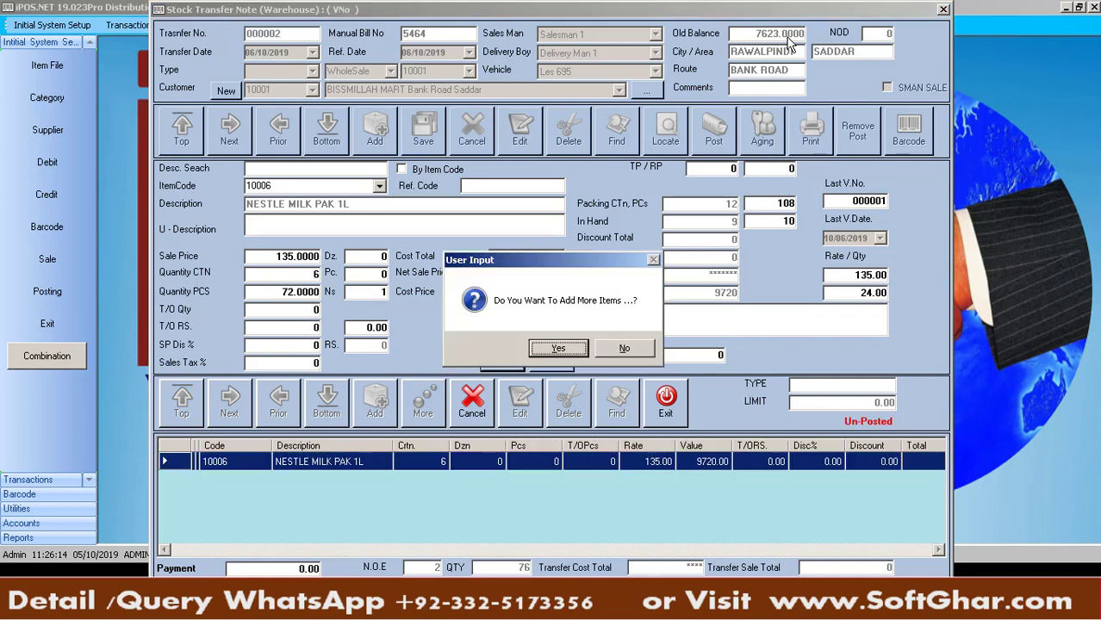
pyautogui.press('Tab')
pyautogui.press('Return')
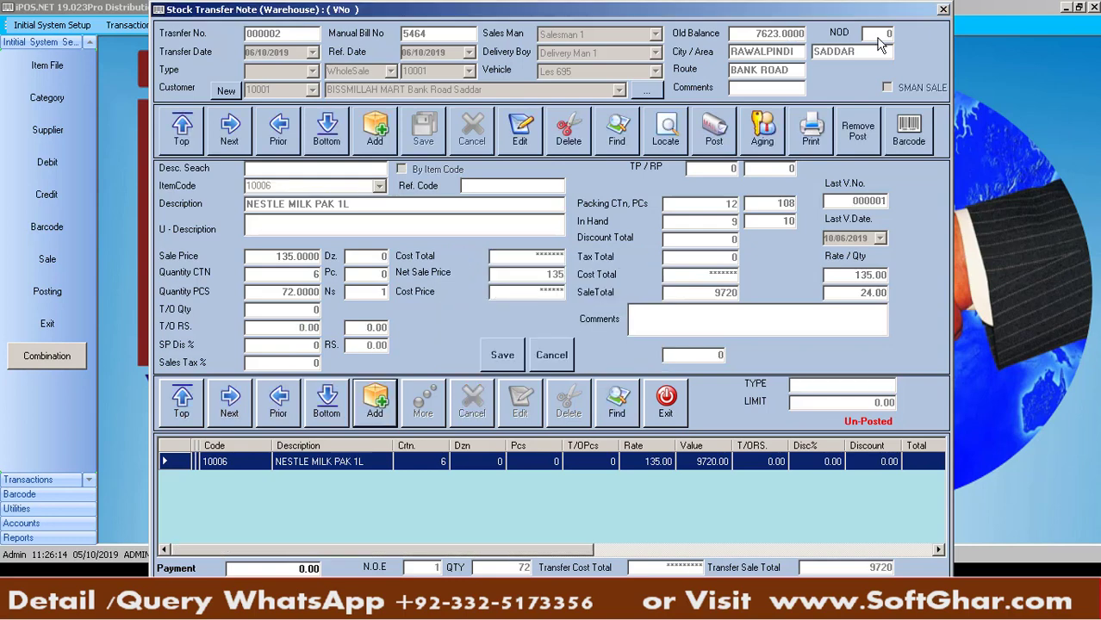
pyautogui.click(726, 134)
pyautogui.press('Return')
pyautogui.click(389, 126)
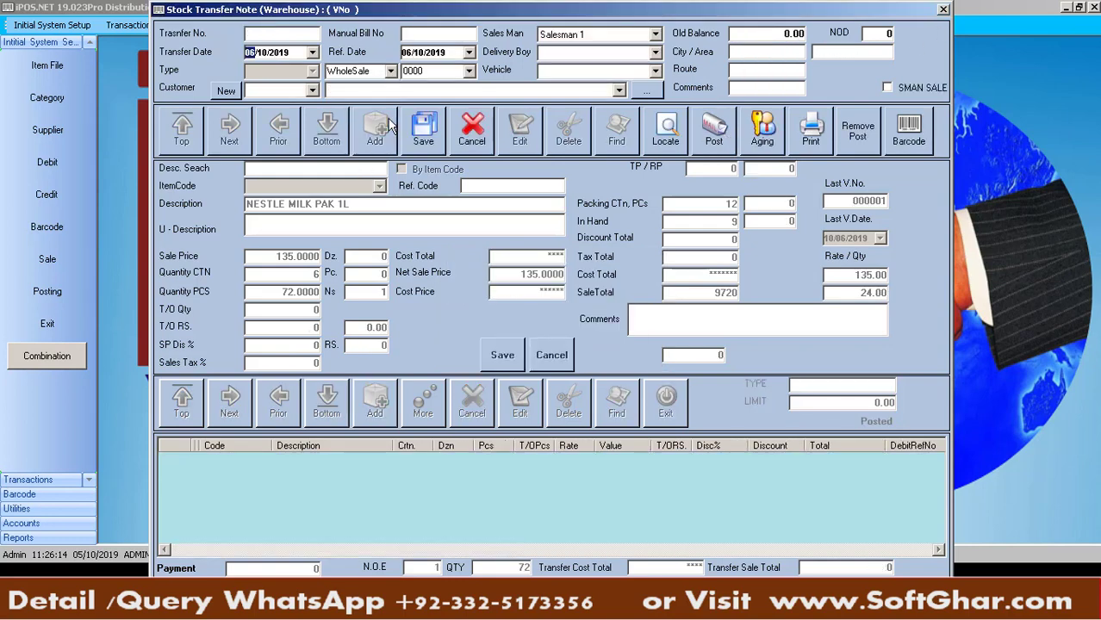
pyautogui.press('Tab')
pyautogui.press('Tab')
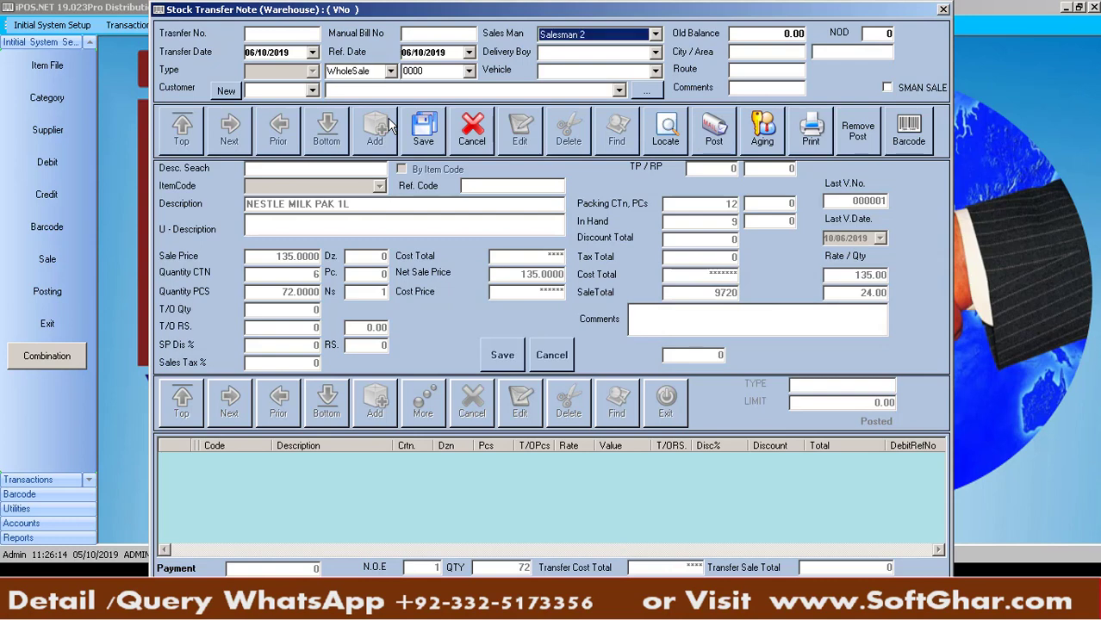
pyautogui.press('Tab')
pyautogui.press('Down')
pyautogui.press('Tab')
pyautogui.press('Down')
pyautogui.press('Tab')
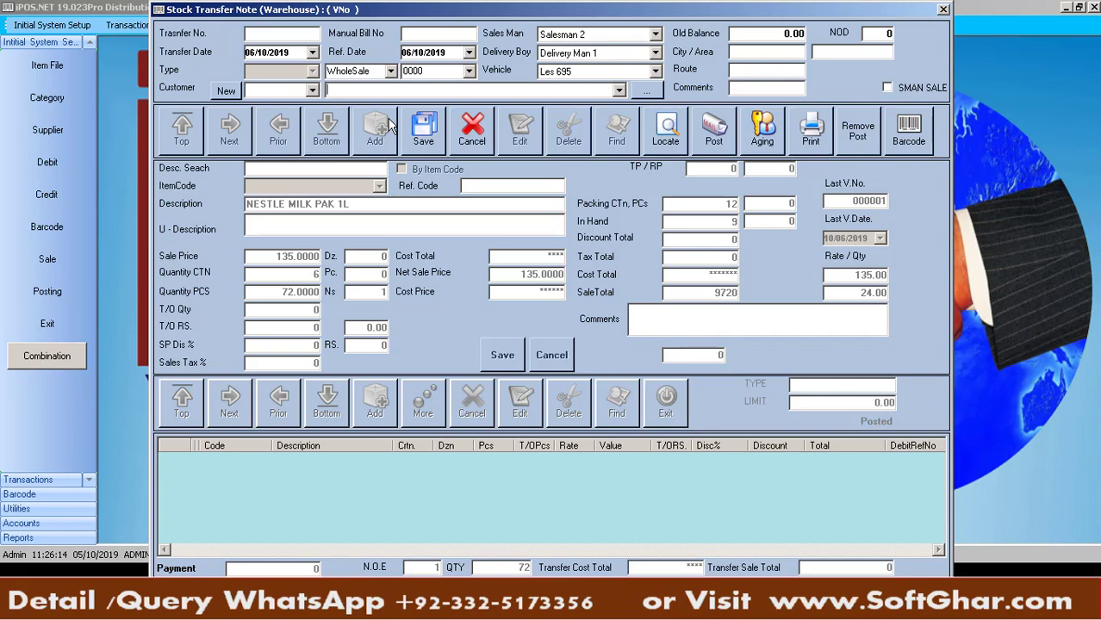
pyautogui.write('s')
pyautogui.press('Down')
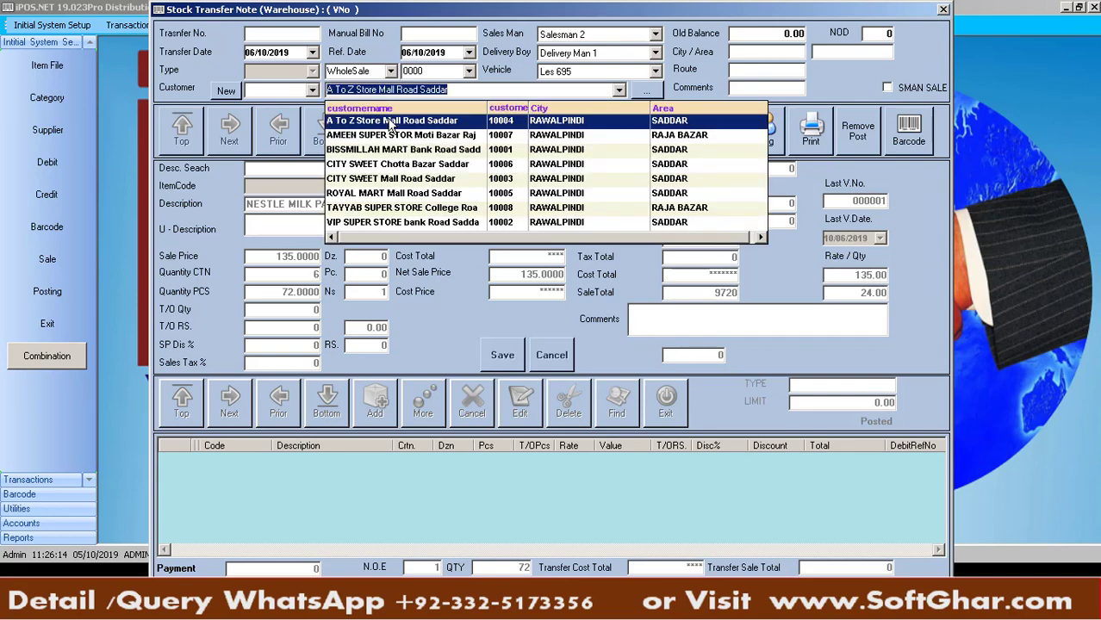
pyautogui.press('Return')
pyautogui.press('Return')
pyautogui.press('Return')
# Add 6 cartons of NESTLE MILK PAK 1L and post transfer 000003
pyautogui.click(390, 126)
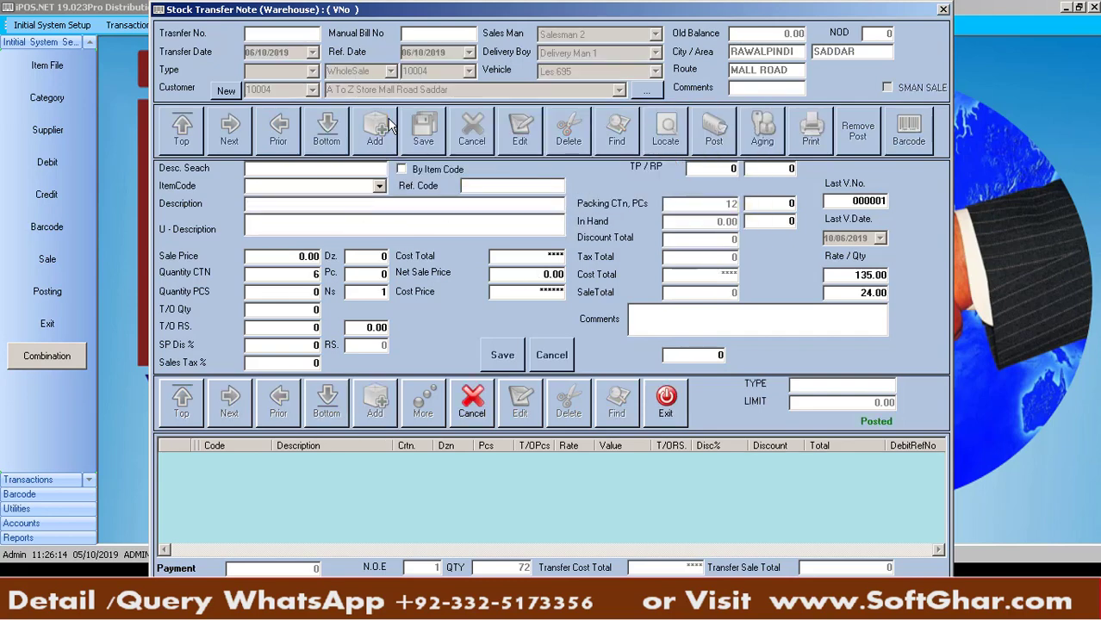
pyautogui.write('n')
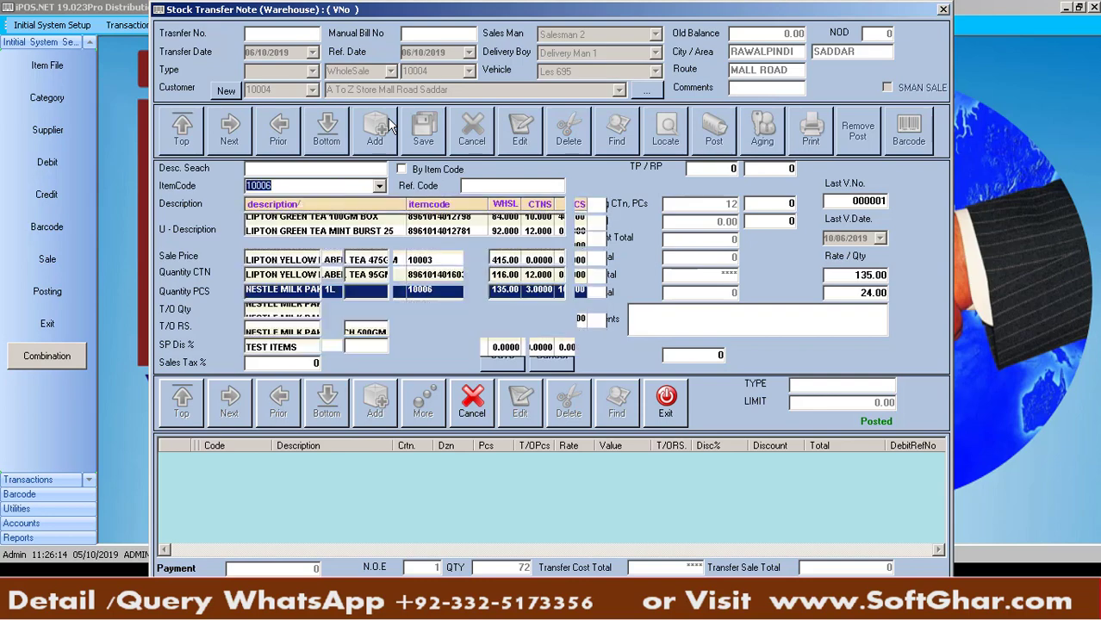
pyautogui.press('Return')
pyautogui.press('Return')
pyautogui.write('6')
pyautogui.press('Return')
pyautogui.press('Return')
pyautogui.press('Return')
pyautogui.press('Return')
pyautogui.press('Return')
pyautogui.press('Return')
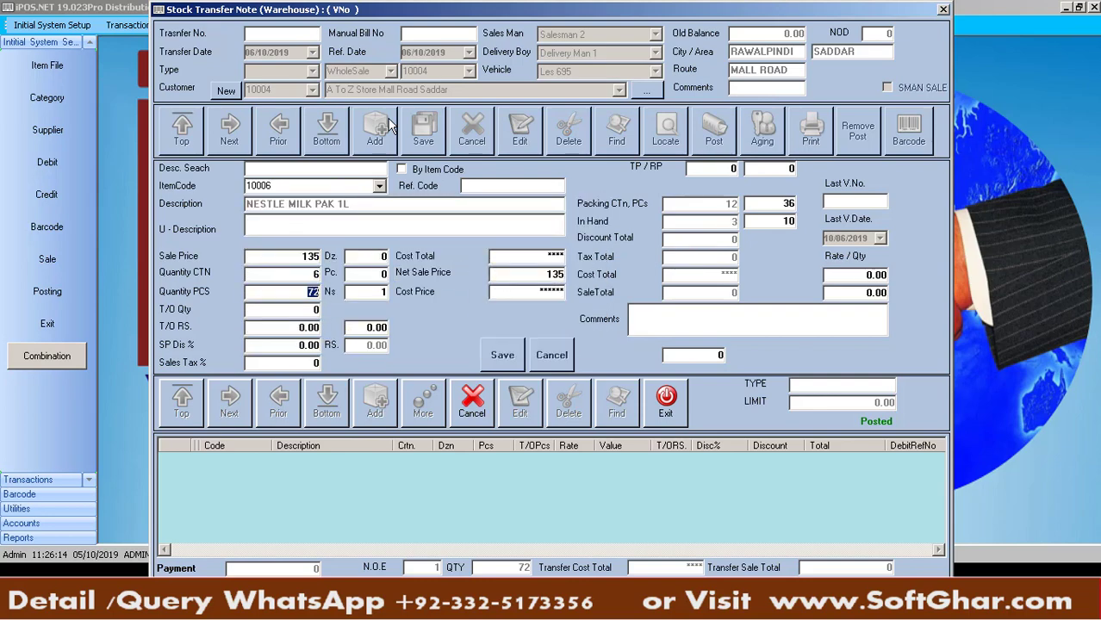
pyautogui.press('Return')
pyautogui.press('Right')
pyautogui.press('Return')
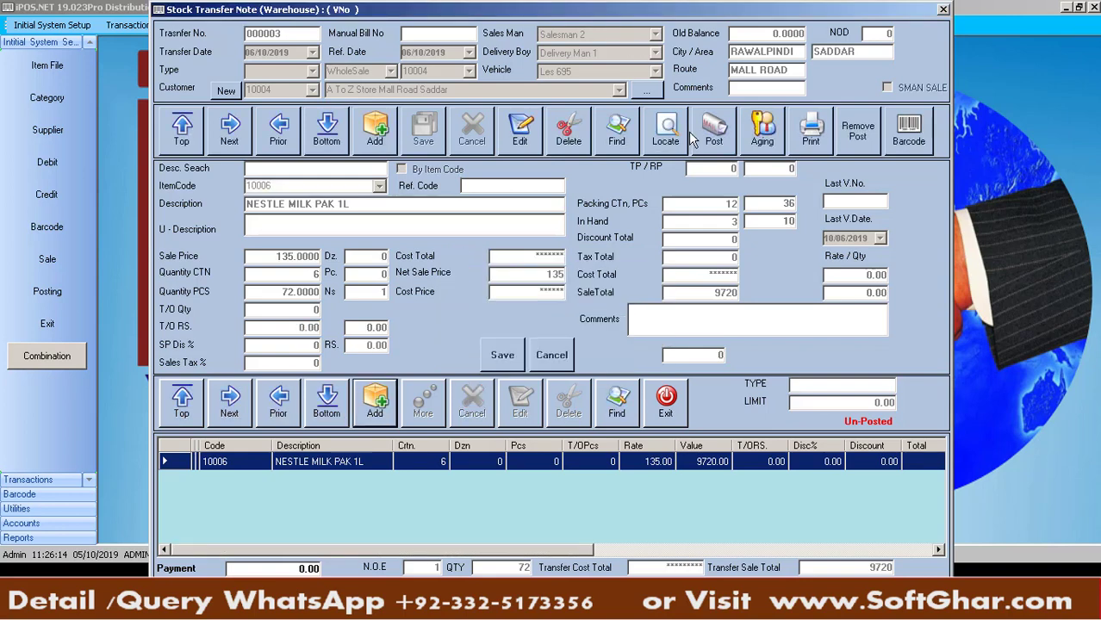
pyautogui.click(705, 140)
pyautogui.press('Return')
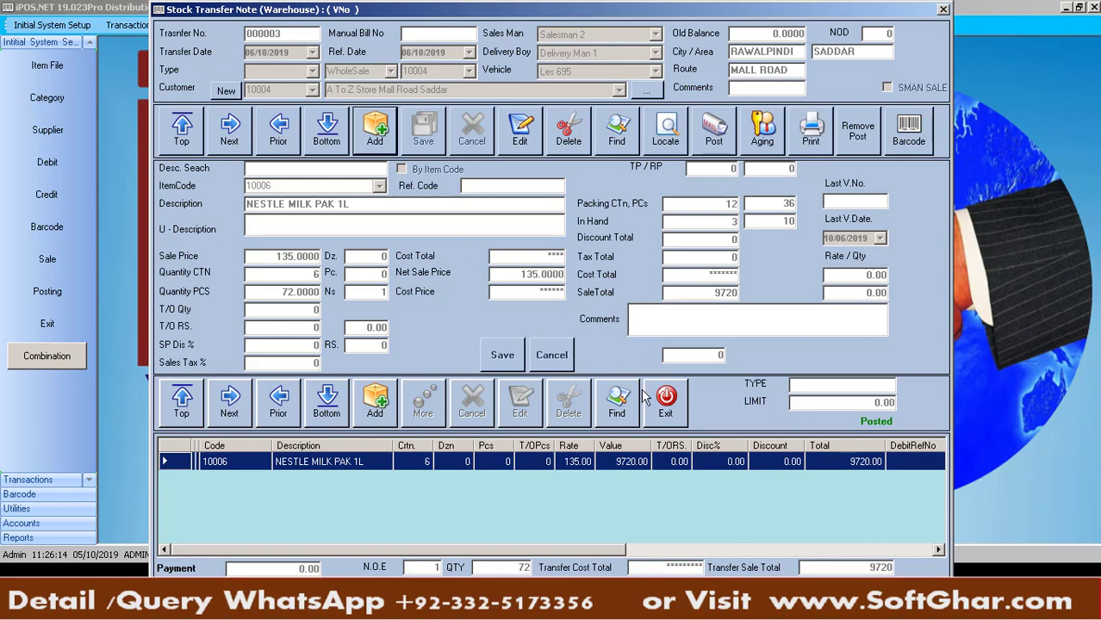
# Step back to transfer 000001 for BISSMILLAH MART and show its LIPTON GREEN TEA 100GM BOX line details
pyautogui.click(283, 146)
pyautogui.click(284, 147)
pyautogui.click(241, 145)
pyautogui.click(279, 142)
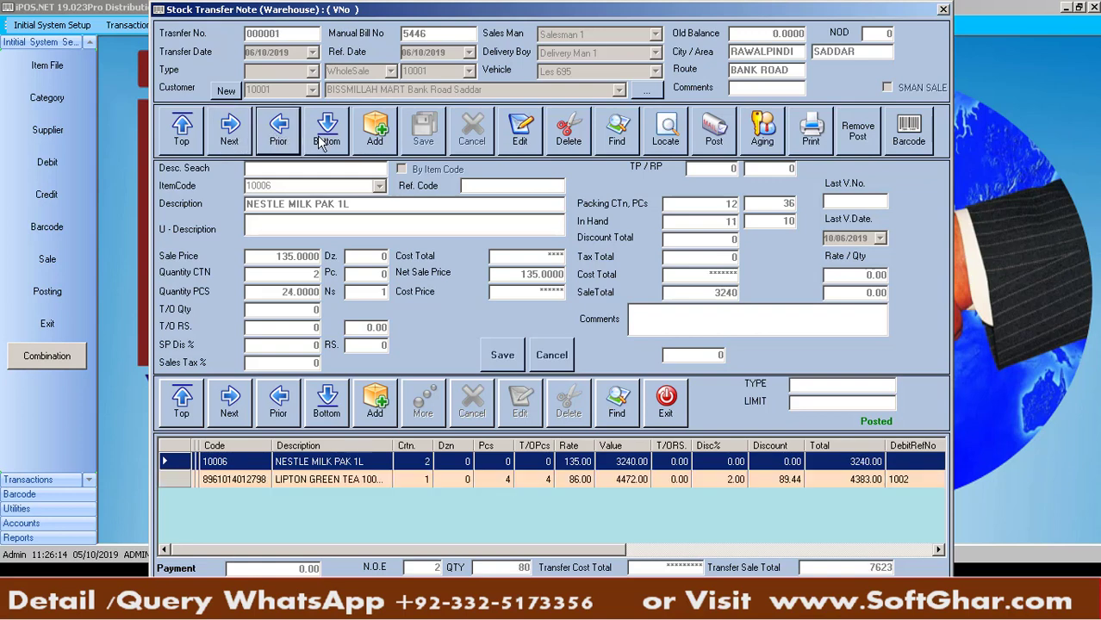
pyautogui.click(633, 485)
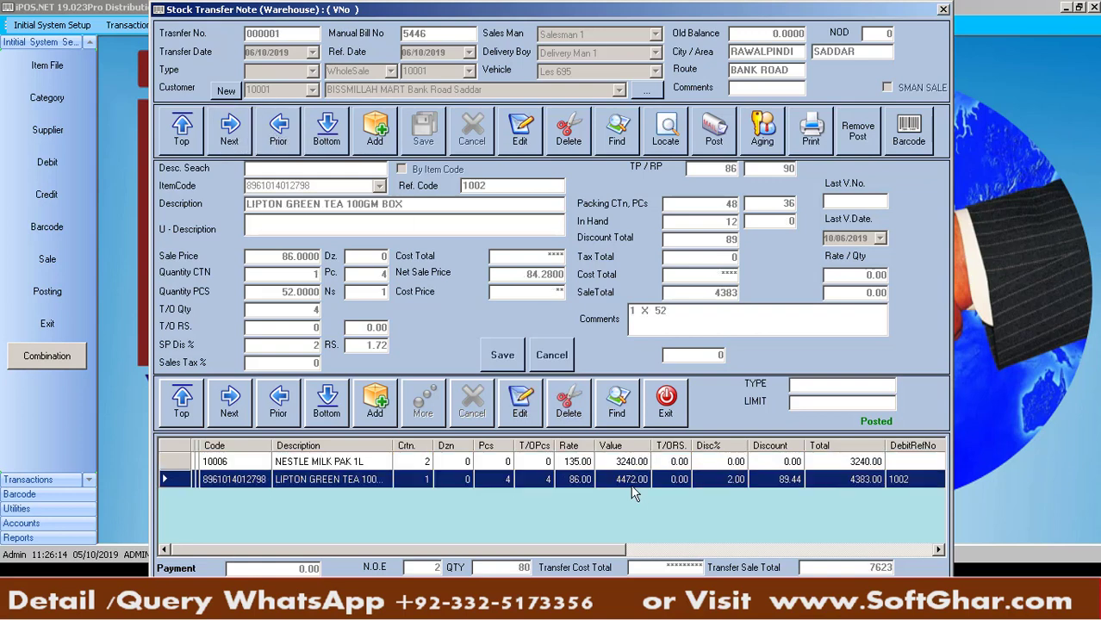
pyautogui.click(525, 409)
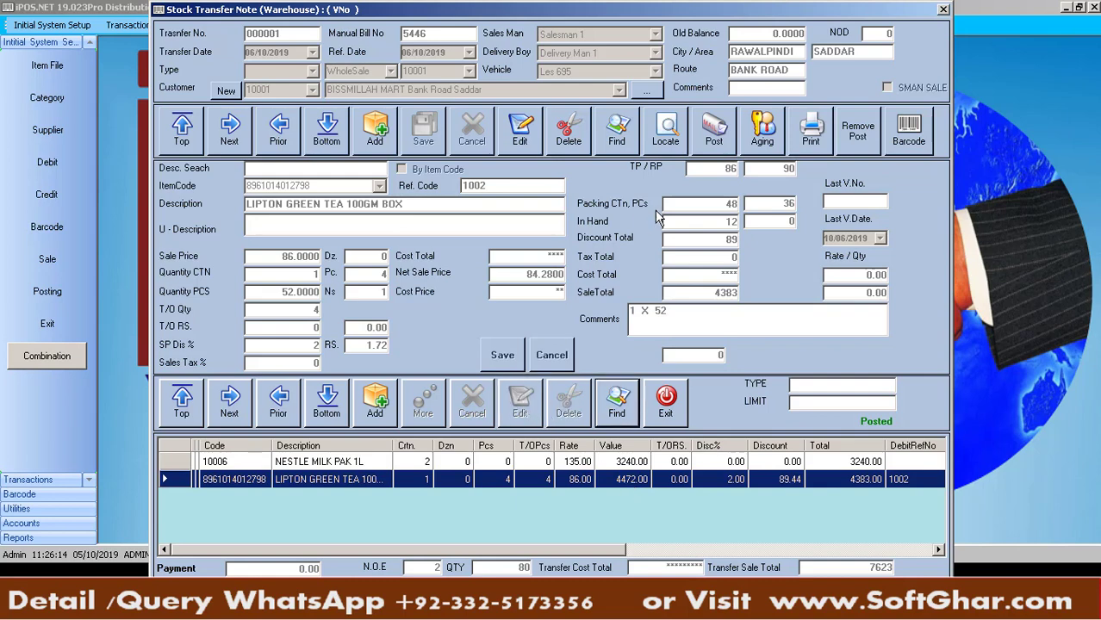
pyautogui.click(619, 147)
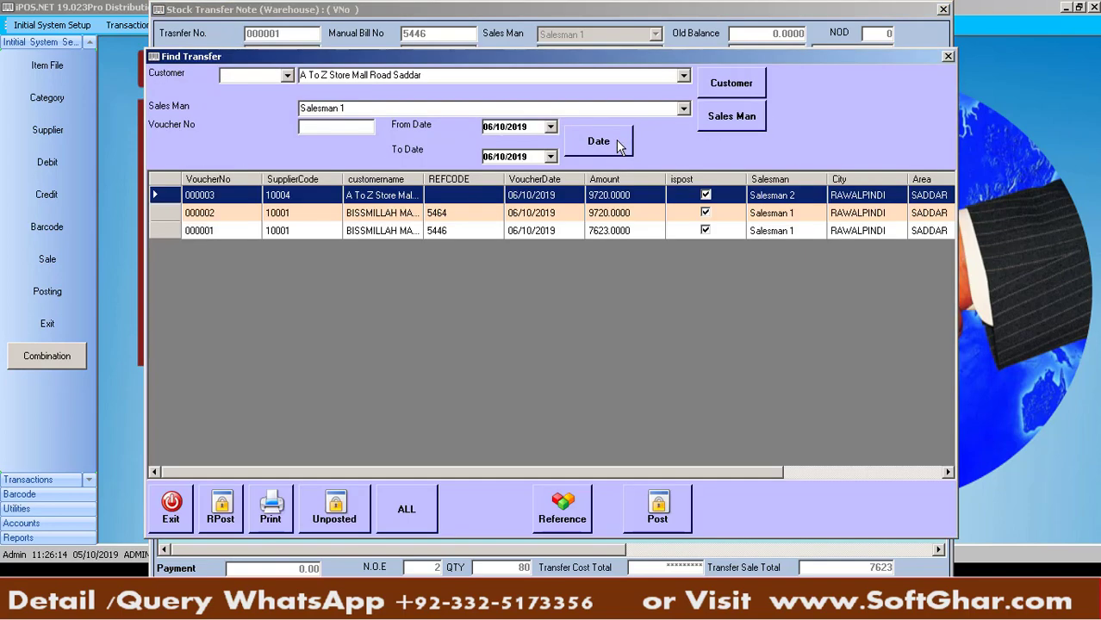
# Filter the saved transfers by customer BISSMILLAH MART Bank Road Saddar
pyautogui.click(426, 217)
pyautogui.click(424, 233)
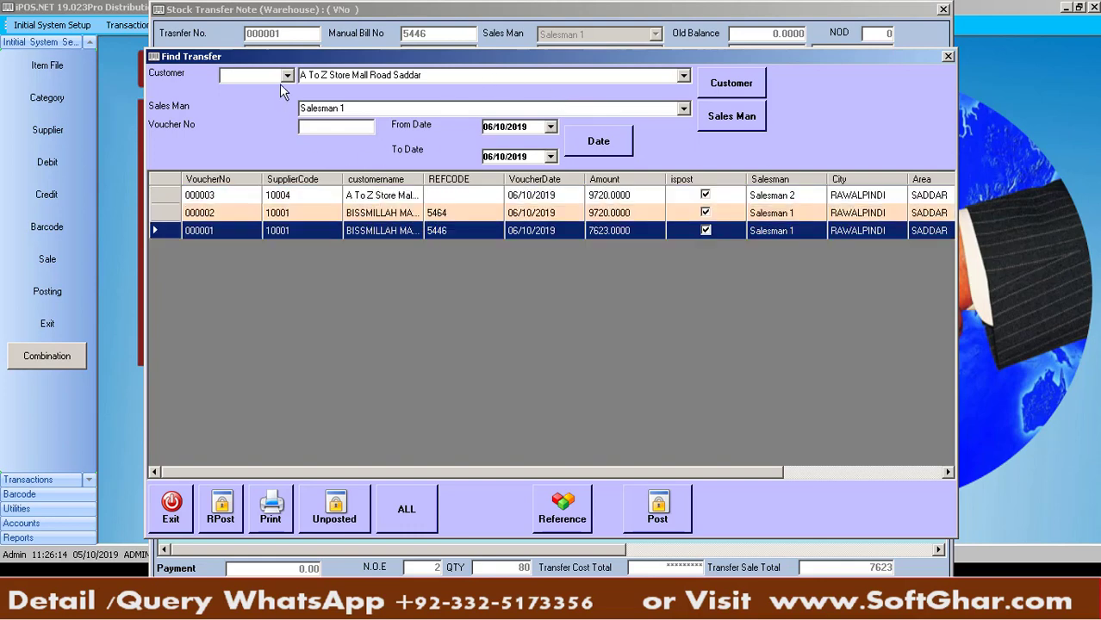
pyautogui.click(752, 84)
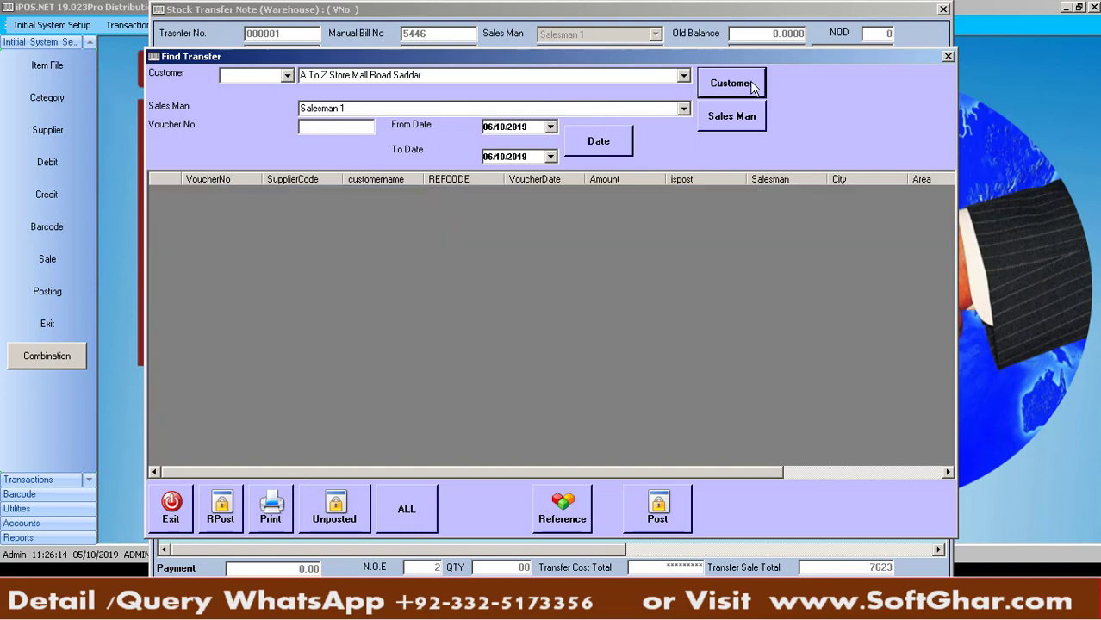
pyautogui.click(288, 78)
pyautogui.click(361, 78)
pyautogui.doubleClick(426, 75)
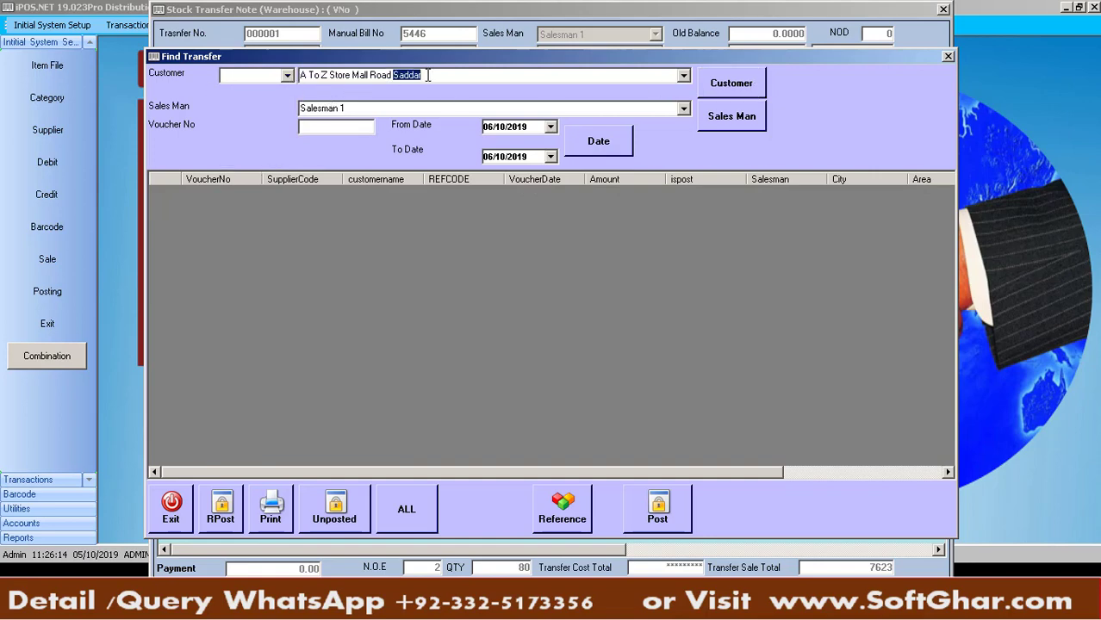
pyautogui.press('BackSpace')
pyautogui.press('BackSpace')
pyautogui.press('BackSpace')
pyautogui.press('BackSpace')
pyautogui.press('BackSpace')
pyautogui.press('BackSpace')
pyautogui.press('BackSpace')
pyautogui.press('BackSpace')
pyautogui.press('BackSpace')
pyautogui.press('BackSpace')
pyautogui.press('BackSpace')
pyautogui.press('BackSpace')
pyautogui.press('BackSpace')
pyautogui.press('BackSpace')
pyautogui.press('BackSpace')
pyautogui.press('BackSpace')
pyautogui.press('BackSpace')
pyautogui.press('BackSpace')
pyautogui.press('BackSpace')
pyautogui.press('BackSpace')
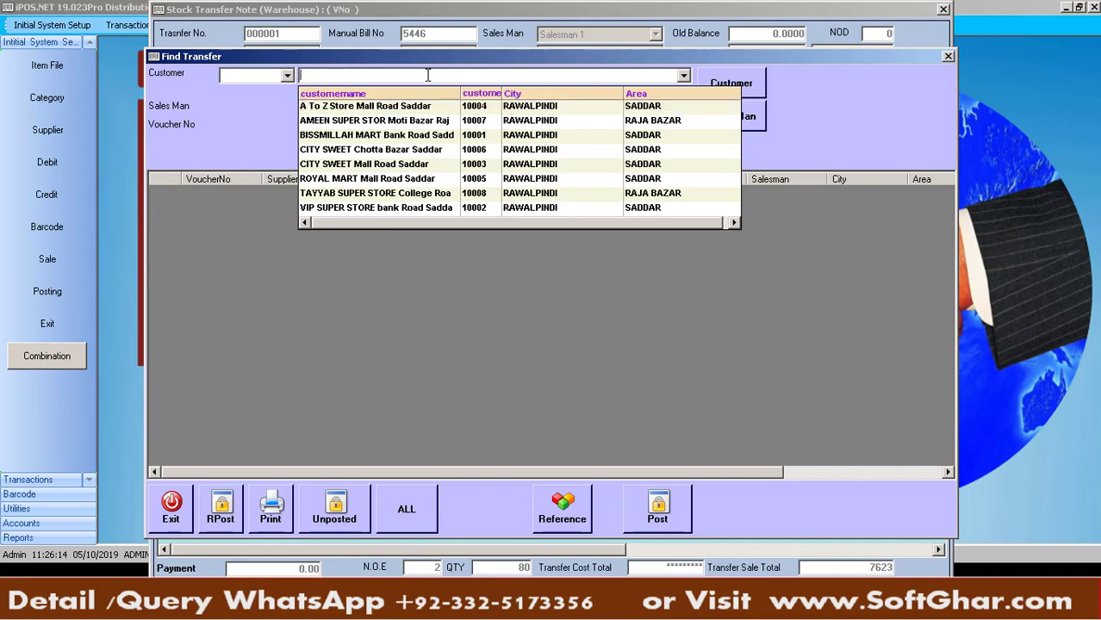
pyautogui.write('B')
pyautogui.press('Return')
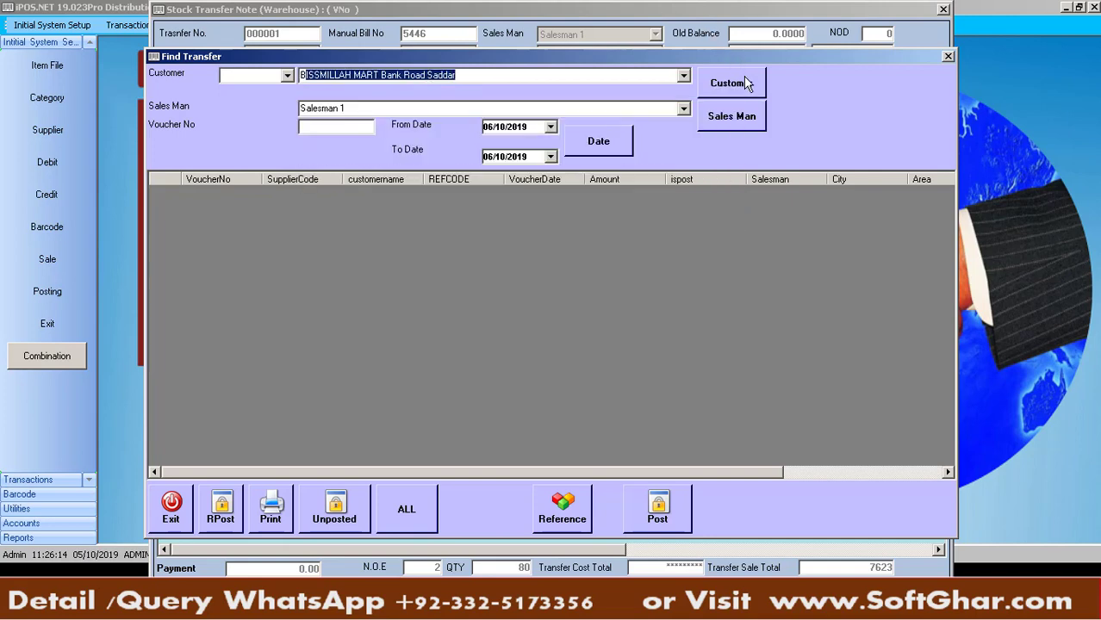
pyautogui.click(746, 83)
# Switch the customer to A To Z Store and filter the transfers by Salesman 2
pyautogui.click(482, 77)
pyautogui.write('A')
pyautogui.press('Return')
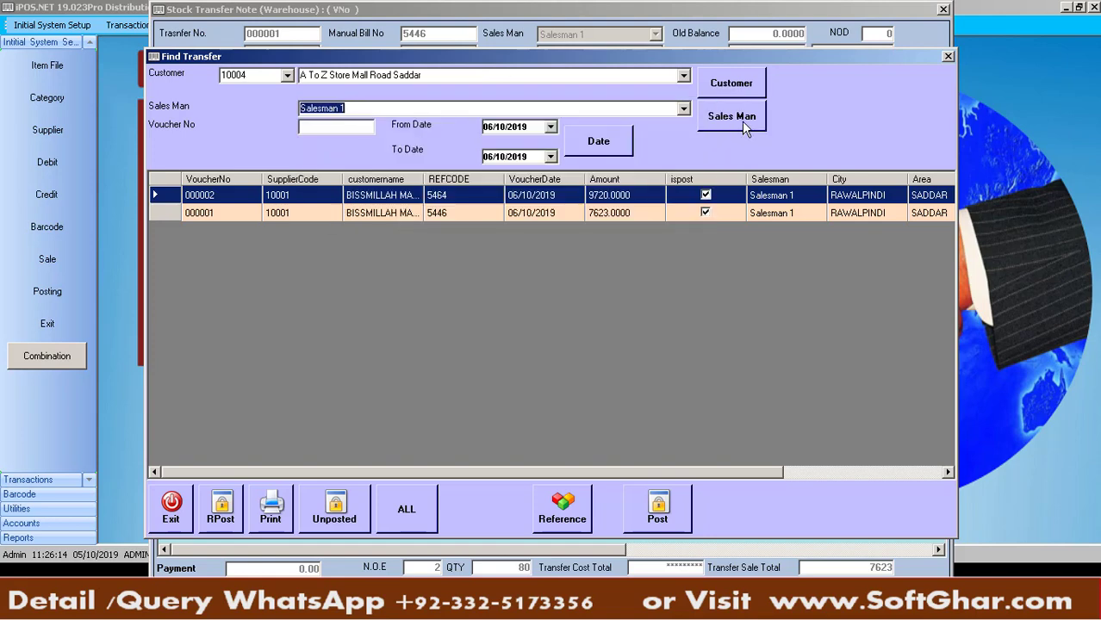
pyautogui.click(737, 121)
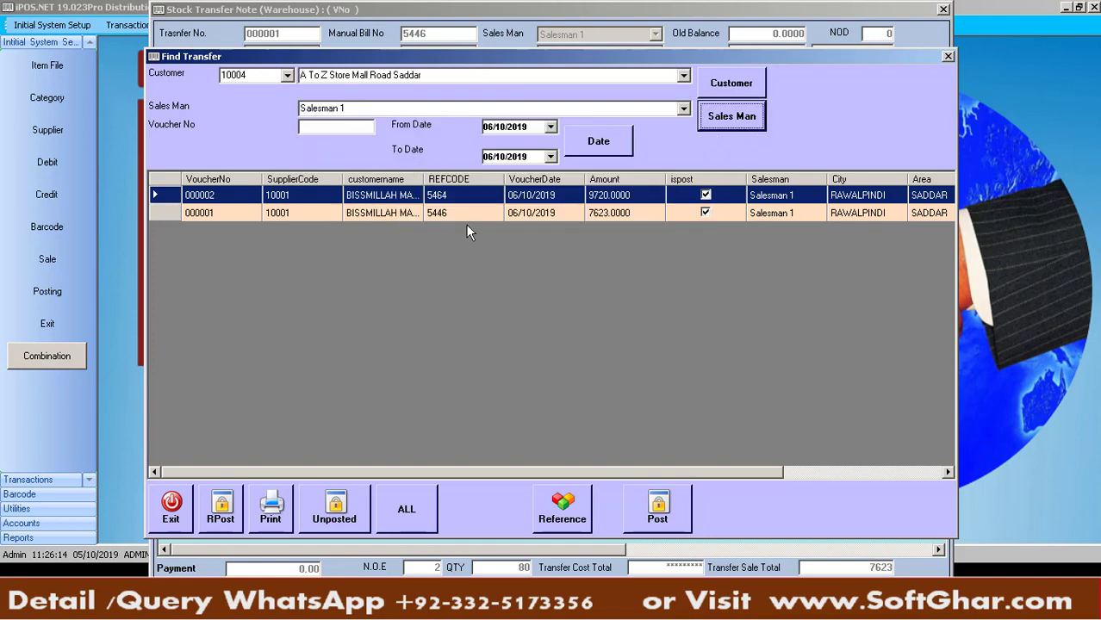
pyautogui.click(366, 108)
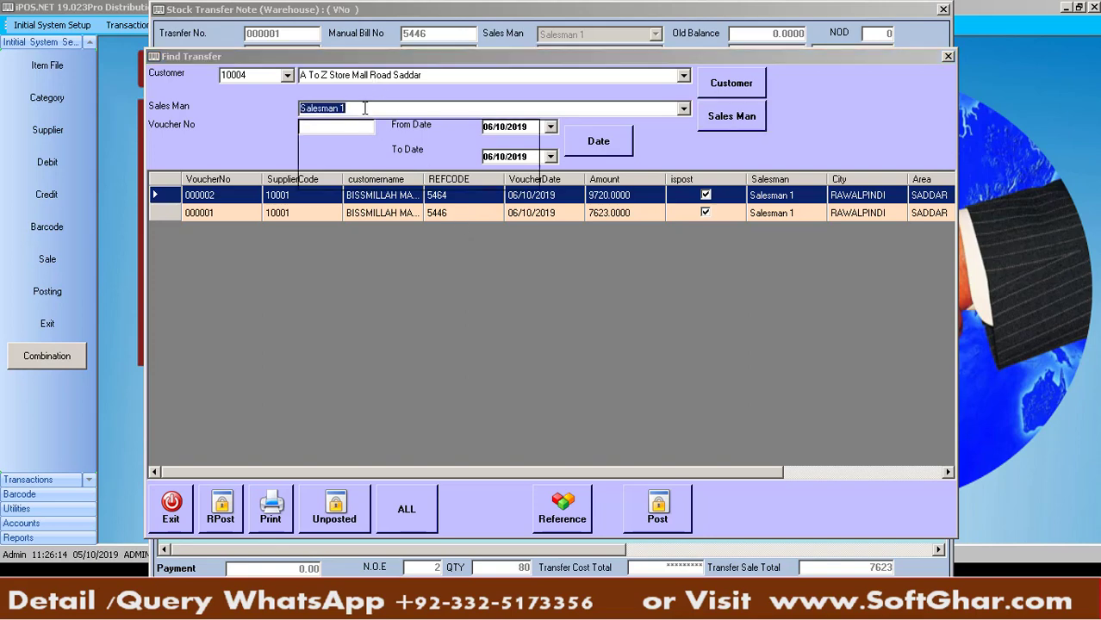
pyautogui.press('BackSpace')
pyautogui.press('Down')
pyautogui.press('Down')
pyautogui.press('Return')
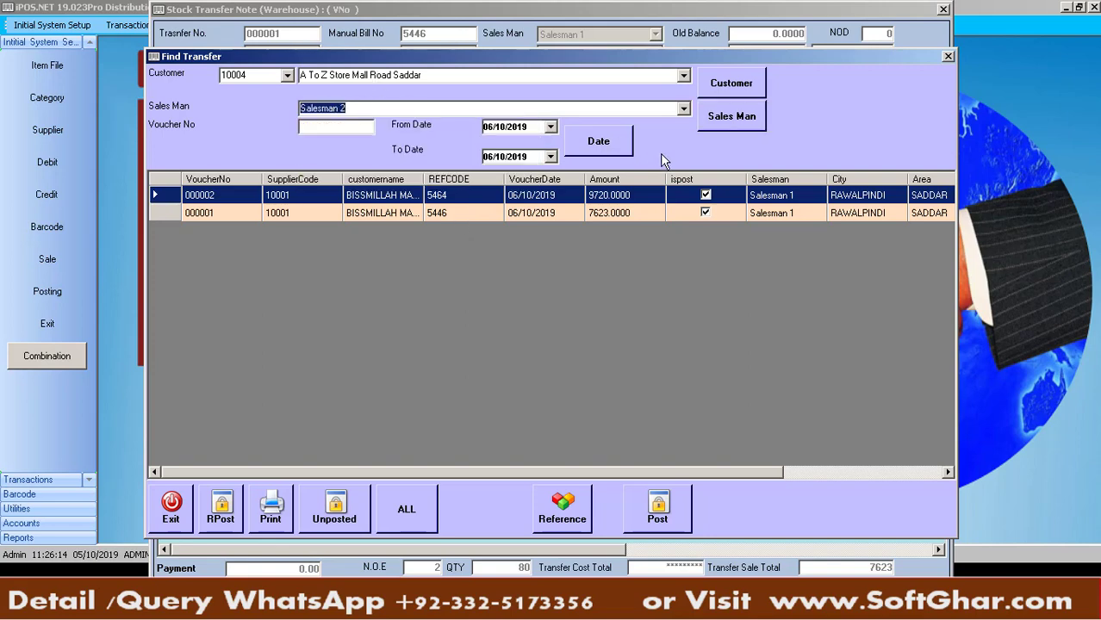
pyautogui.click(722, 126)
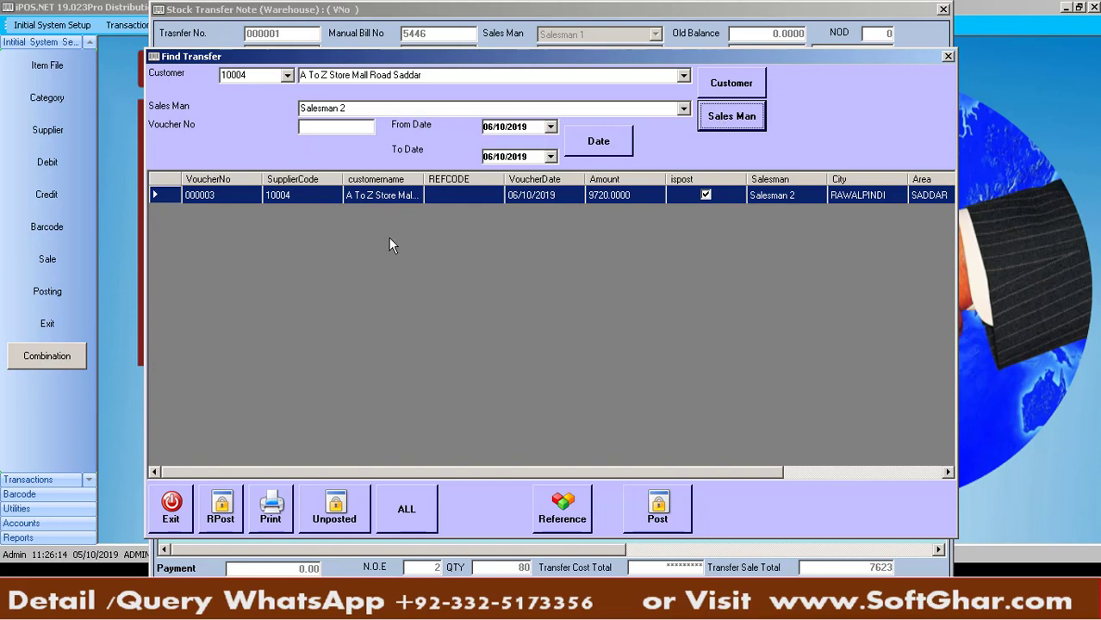
# Narrow the search to voucher 000002 and start removing its posting
pyautogui.click(334, 128)
pyautogui.write('0')
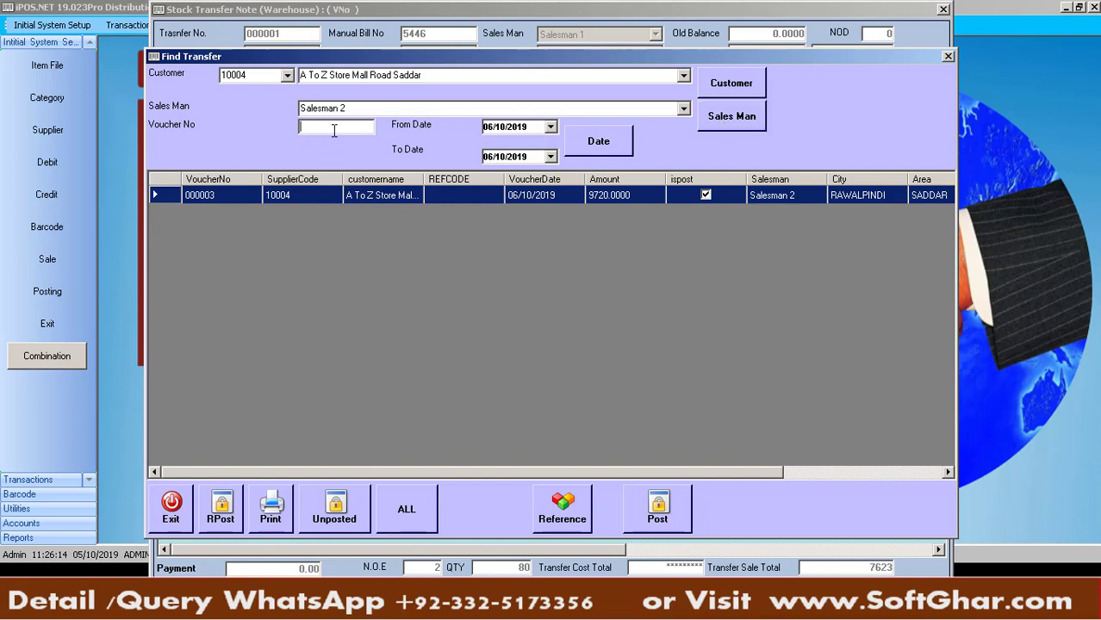
pyautogui.write('00002')
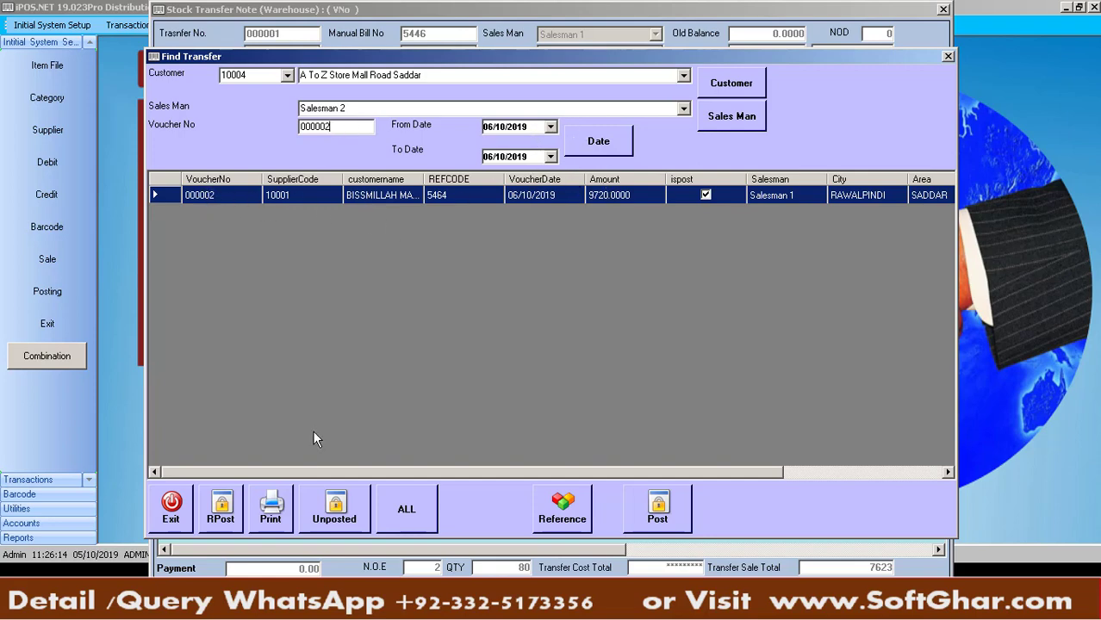
pyautogui.click(223, 510)
# Enter the remove-posting password, then load un-posted transfer 000002 and select its NESTLE MILK PAK 1L line
pyautogui.write('*****')
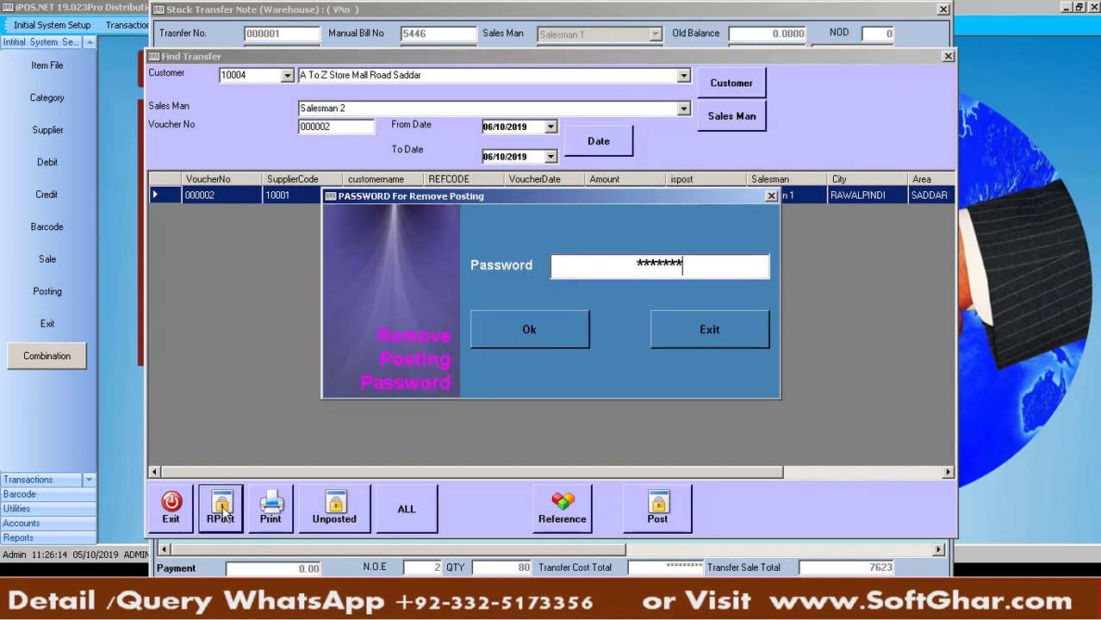
pyautogui.press('Return')
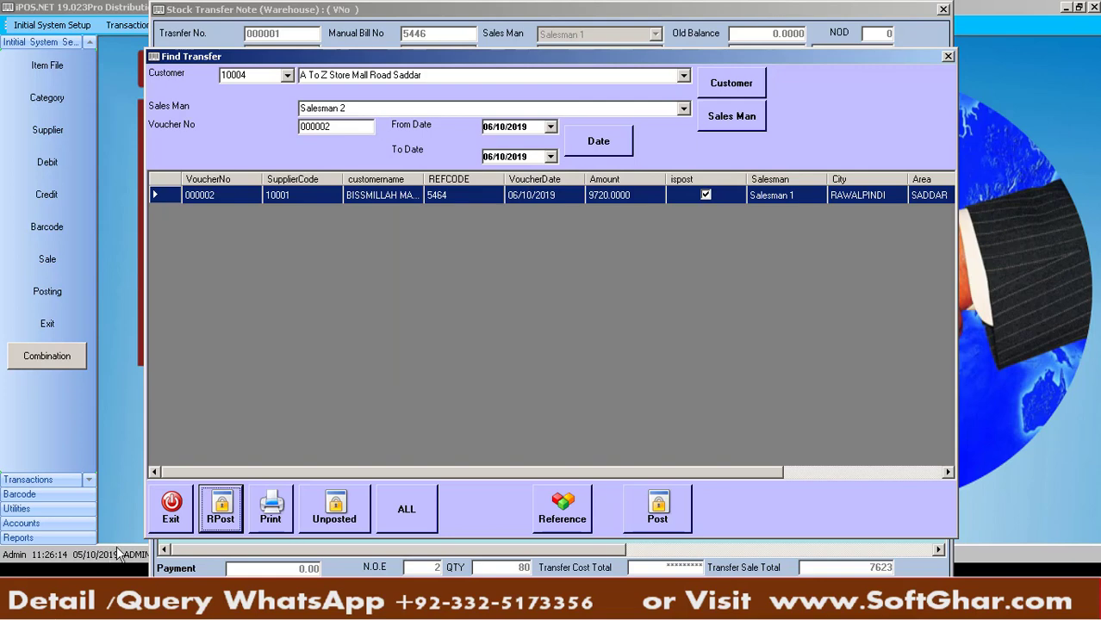
pyautogui.click(187, 496)
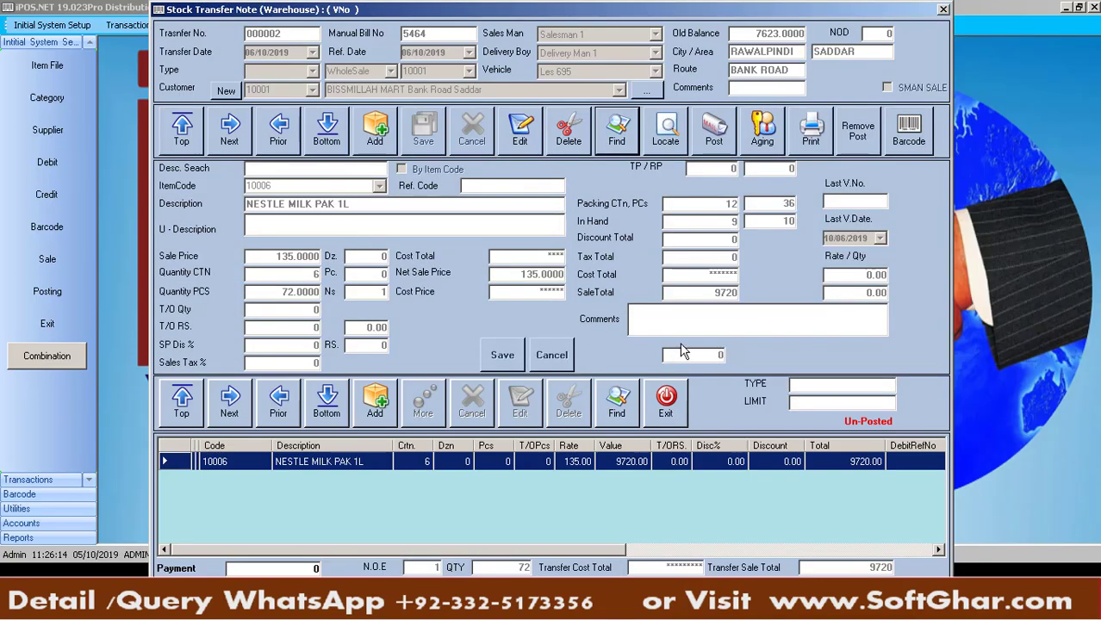
pyautogui.click(650, 457)
# Cut the NESTLE MILK PAK 1L line to 3 cartons, save it, and post transfer 000002 again
pyautogui.click(517, 414)
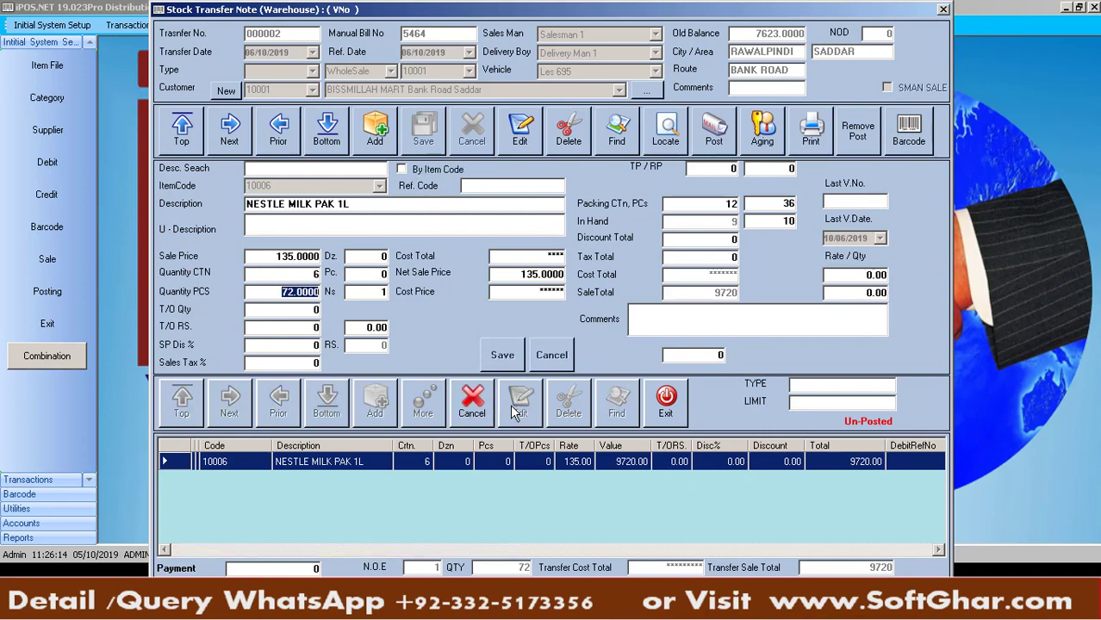
pyautogui.click(301, 272)
pyautogui.write('3')
pyautogui.press('Return')
pyautogui.press('Return')
pyautogui.press('Return')
pyautogui.press('Return')
pyautogui.press('Return')
pyautogui.press('Return')
pyautogui.press('Return')
pyautogui.press('Return')
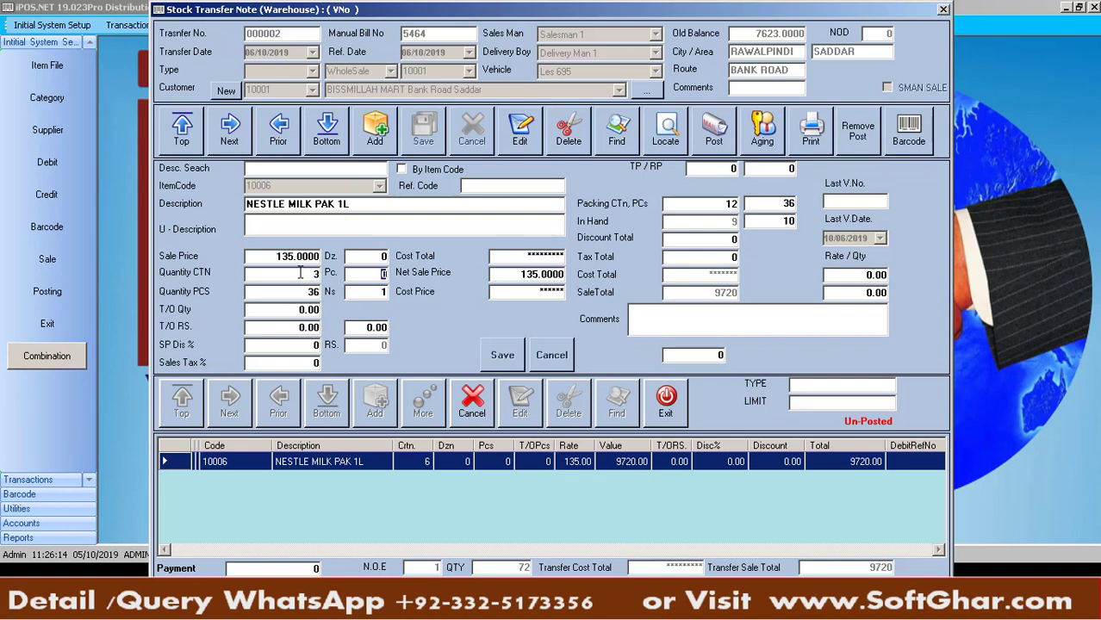
pyautogui.press('Return')
pyautogui.press('Return')
pyautogui.press('Return')
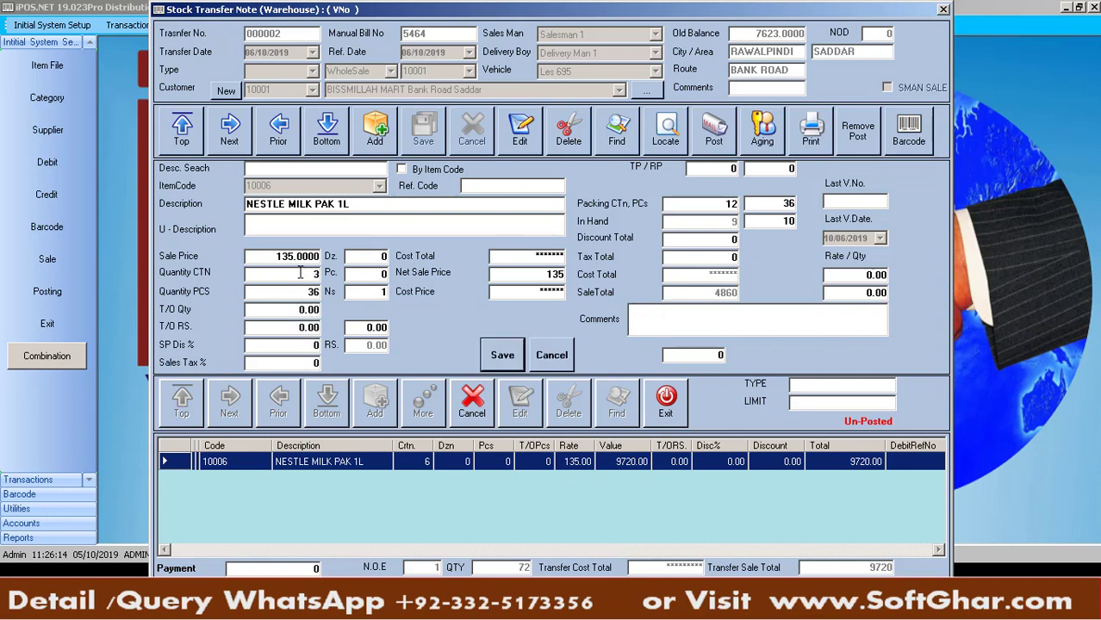
pyautogui.click(698, 155)
pyautogui.press('Return')
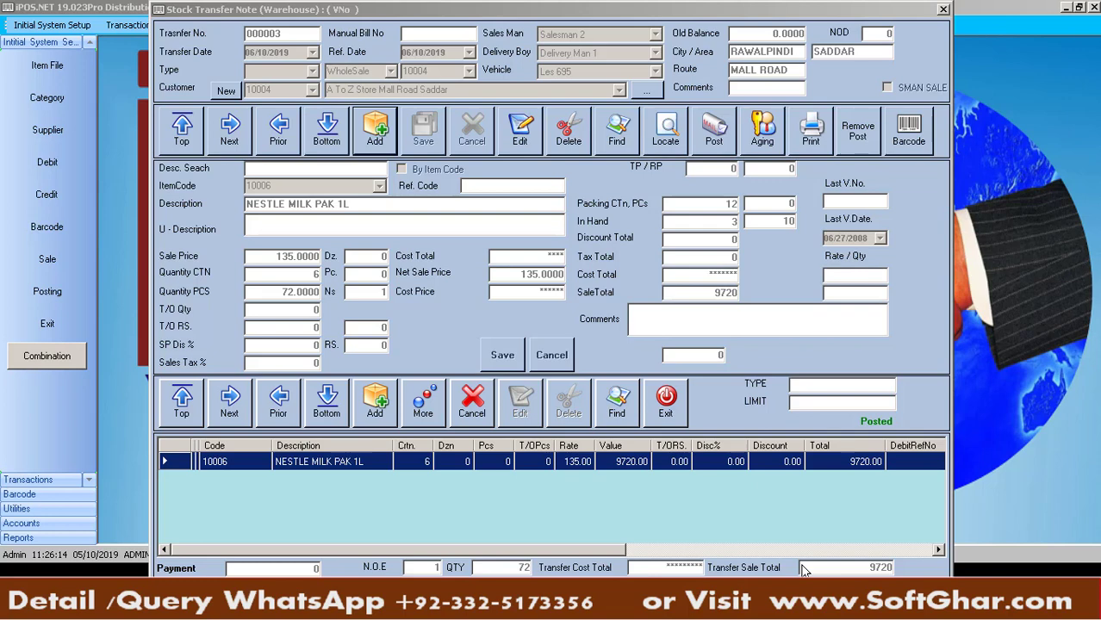
pyautogui.click(812, 136)
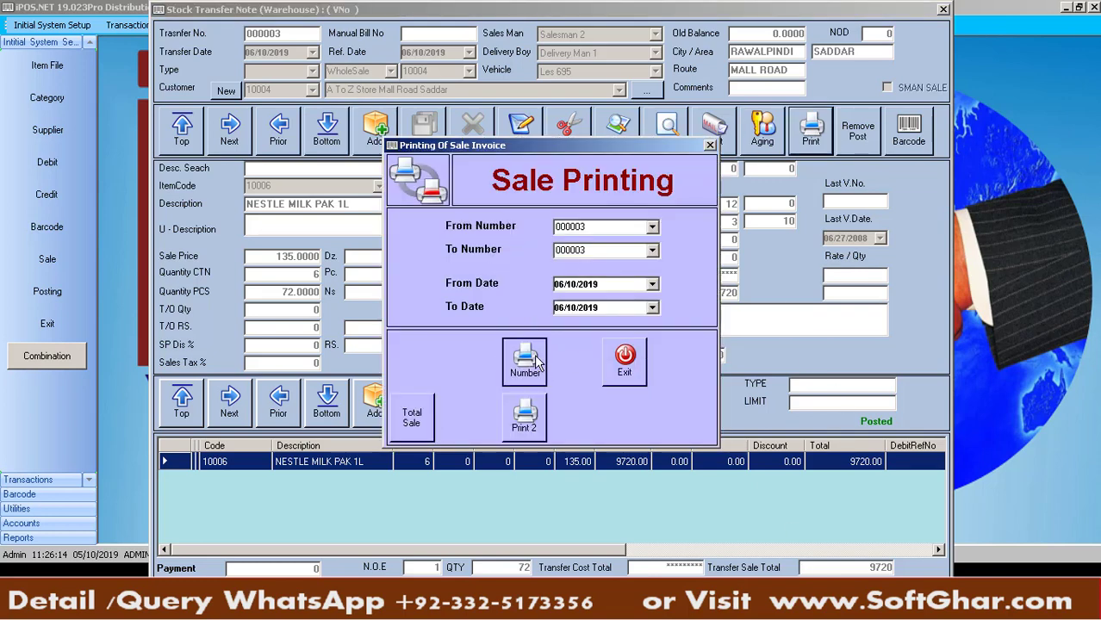
# Preview the estimate report for the chosen voucher number, zoom into the customer details, then close it
pyautogui.click(527, 358)
pyautogui.click(631, 405)
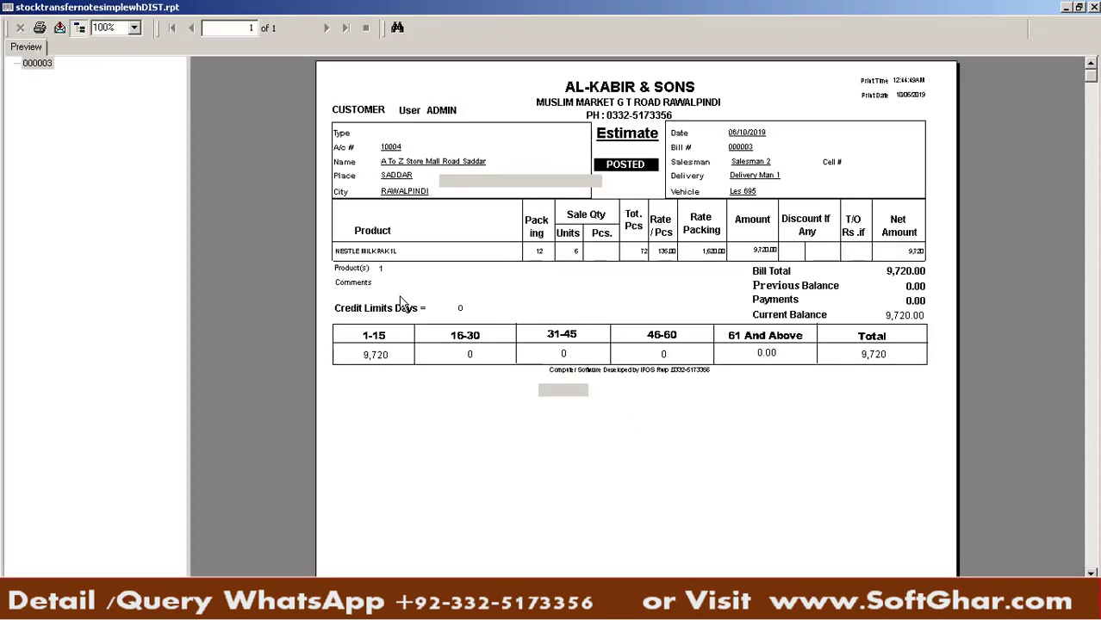
pyautogui.click(476, 178)
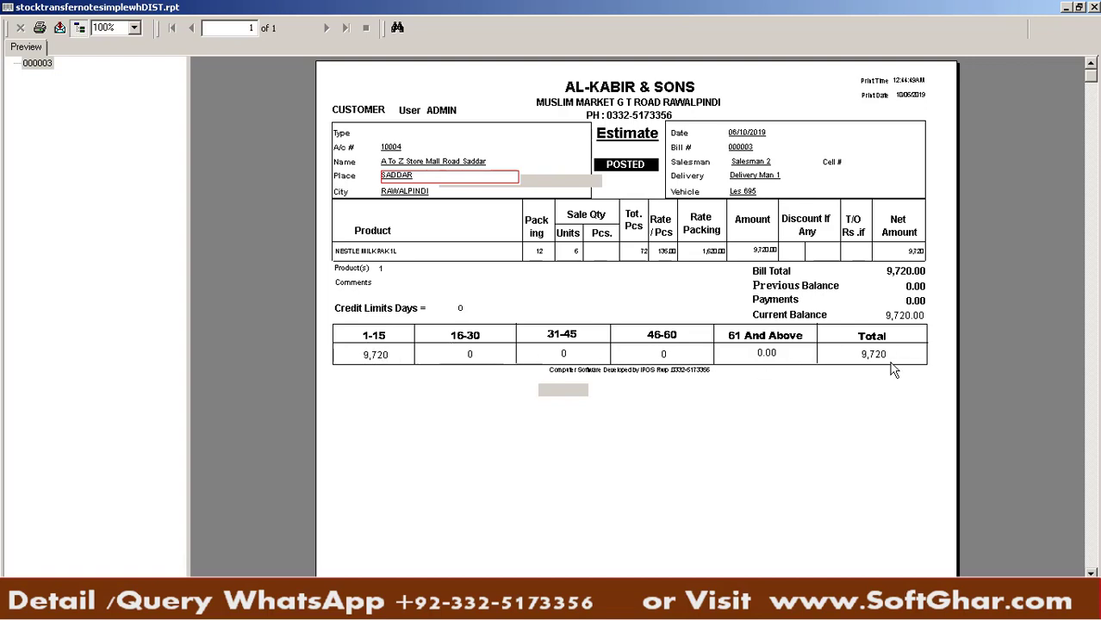
pyautogui.click(1094, 7)
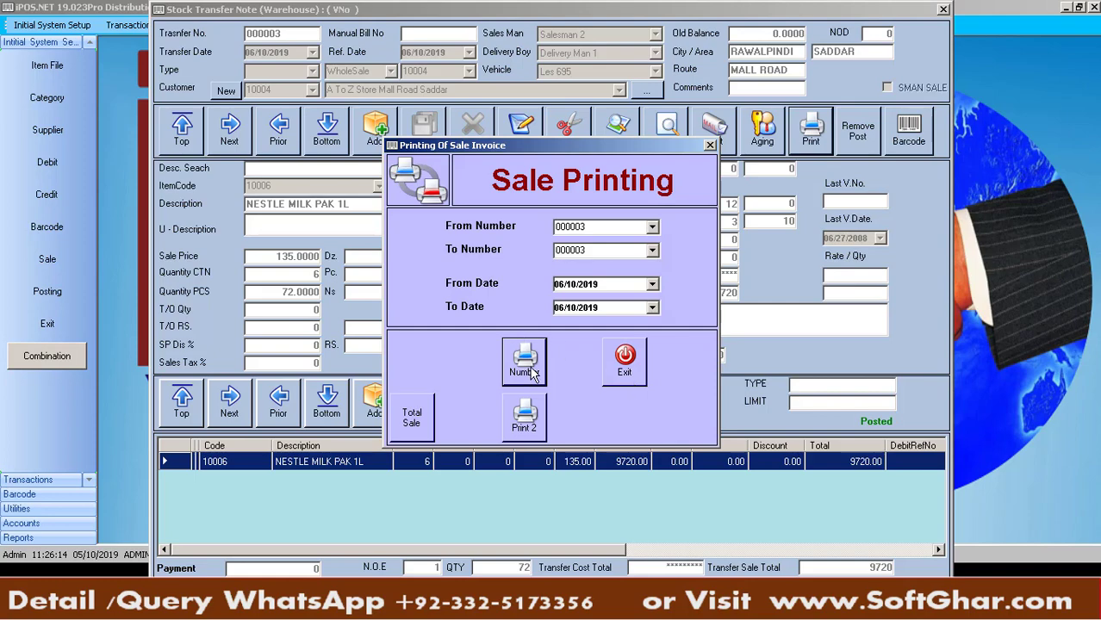
pyautogui.click(532, 371)
pyautogui.click(629, 404)
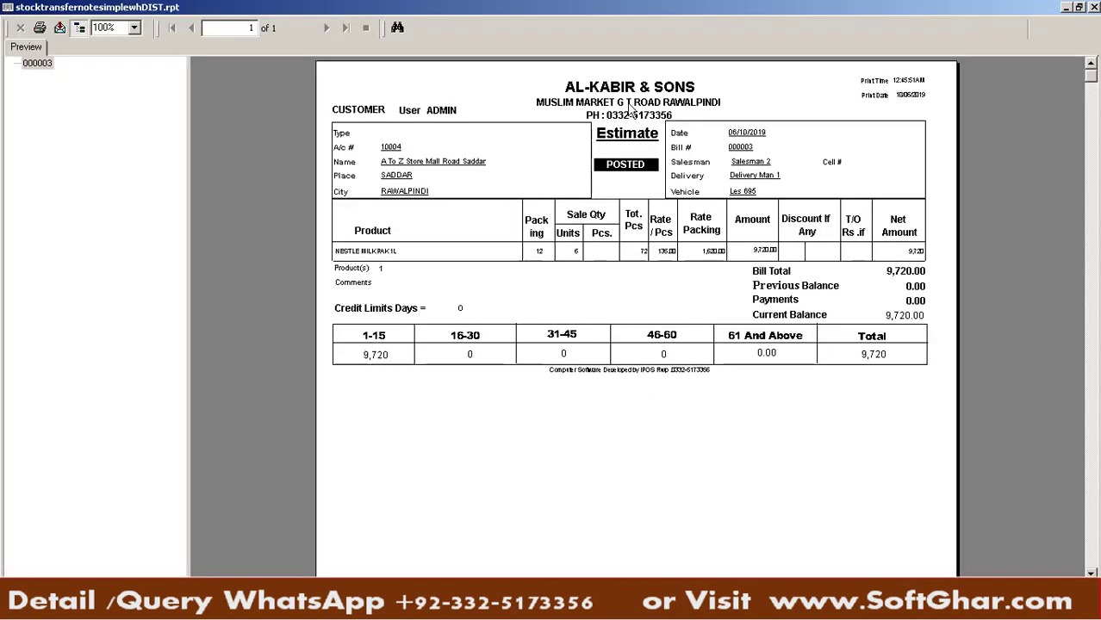
pyautogui.click(1095, 6)
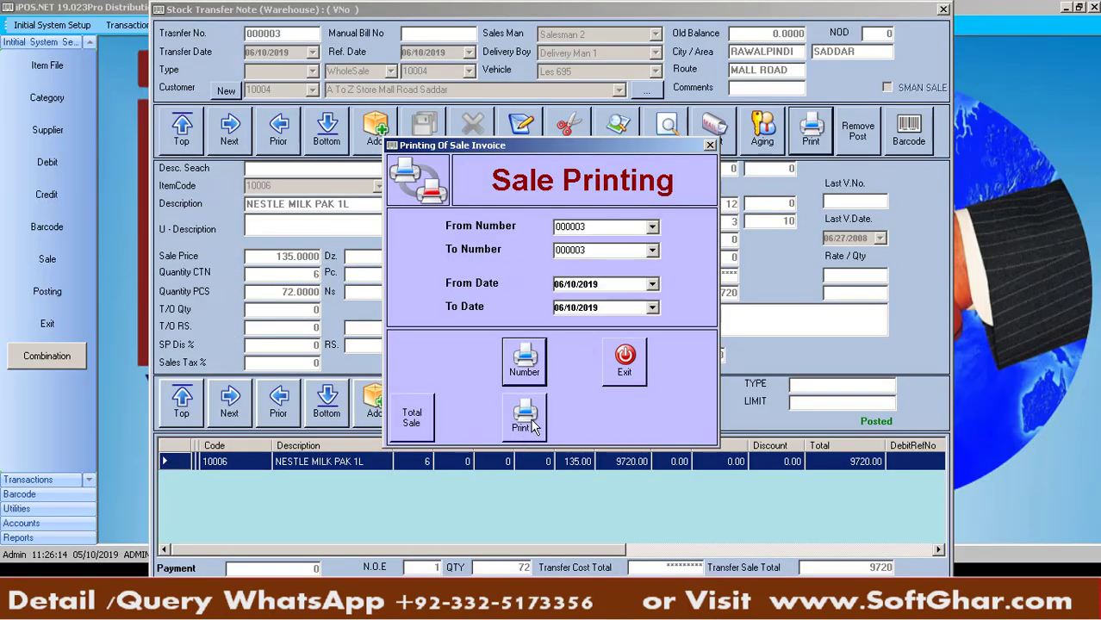
pyautogui.click(525, 416)
pyautogui.click(631, 404)
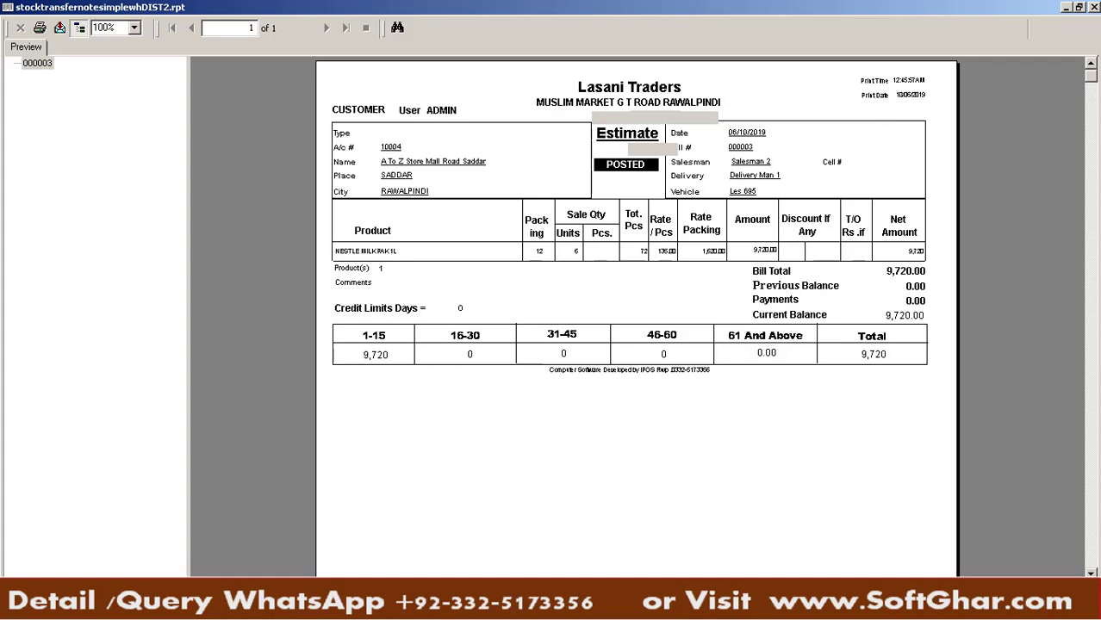
pyautogui.click(1094, 7)
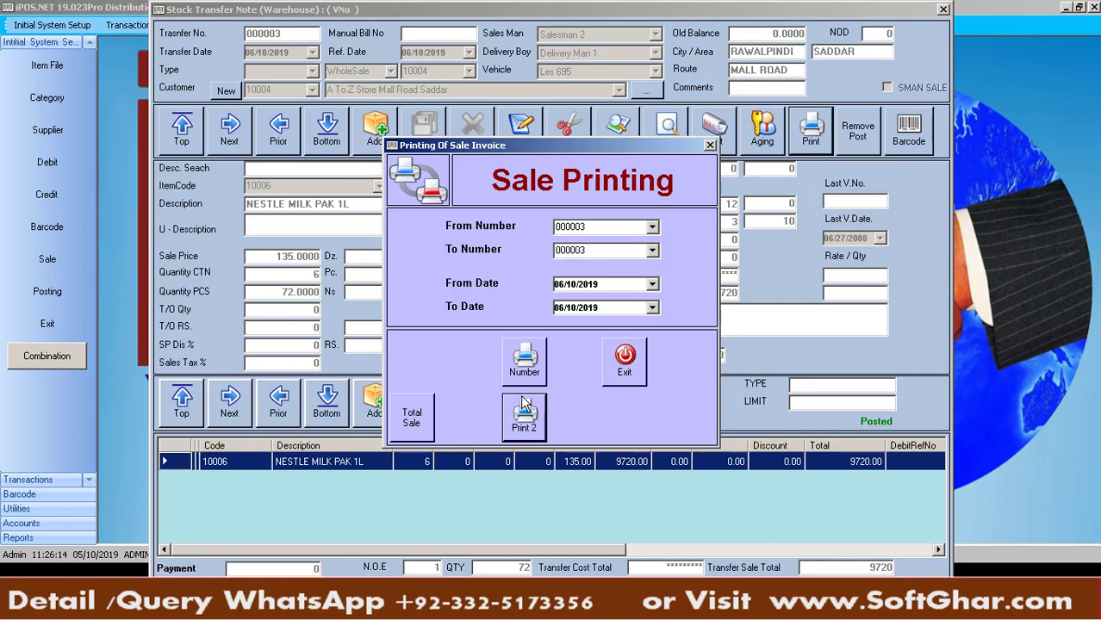
# In the Total Sale & Refund report, filter area SADDAR with codes 000001 to 000003
pyautogui.click(414, 418)
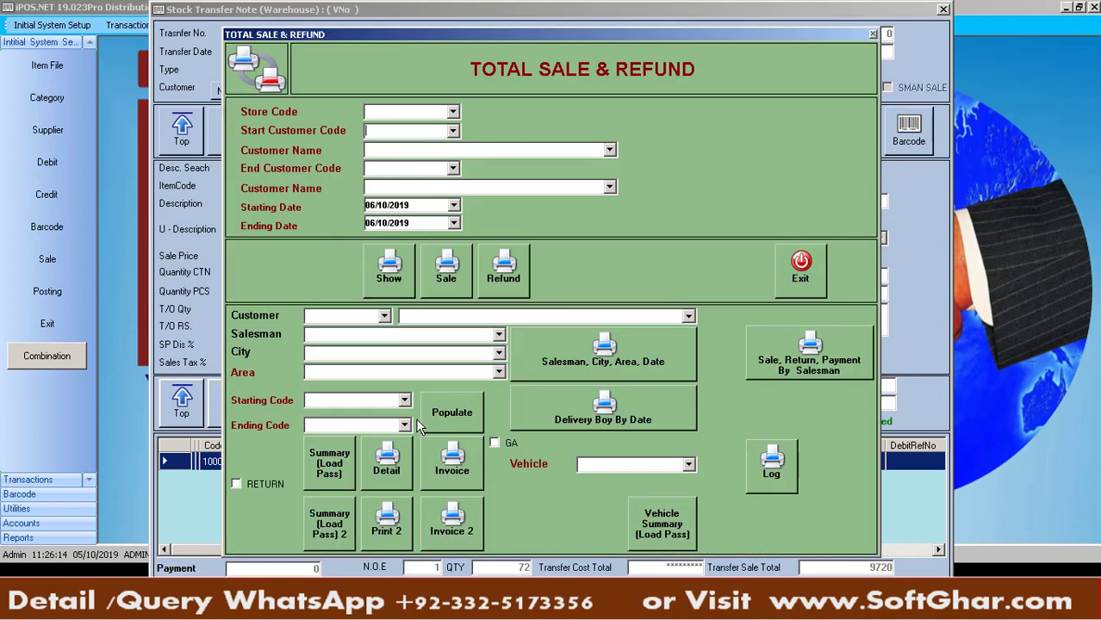
pyautogui.click(500, 372)
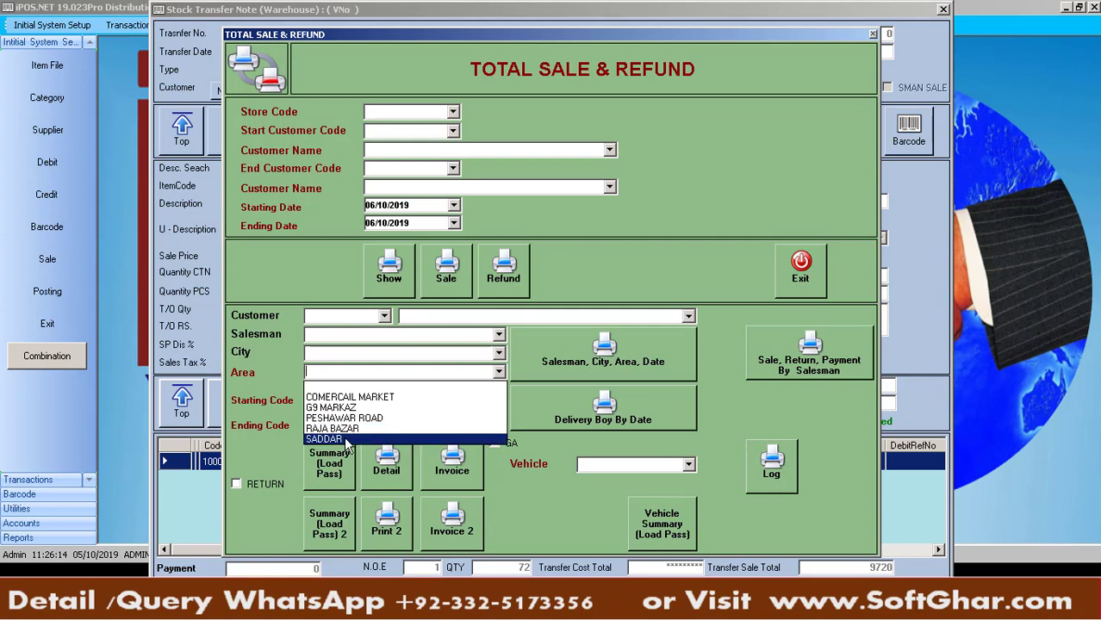
pyautogui.click(346, 440)
pyautogui.click(455, 413)
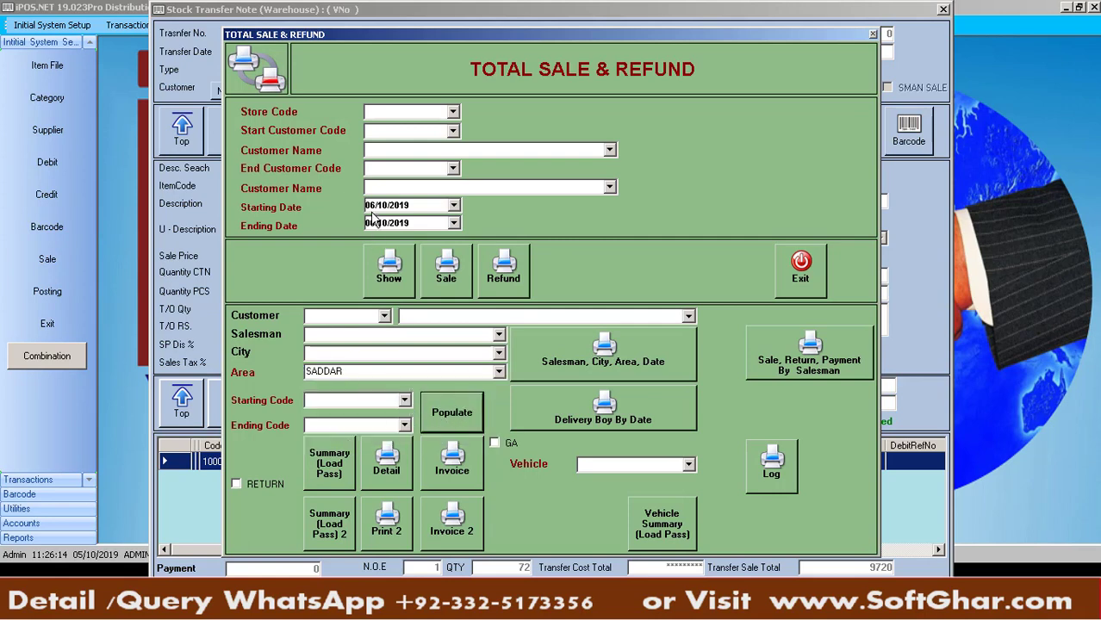
pyautogui.click(403, 400)
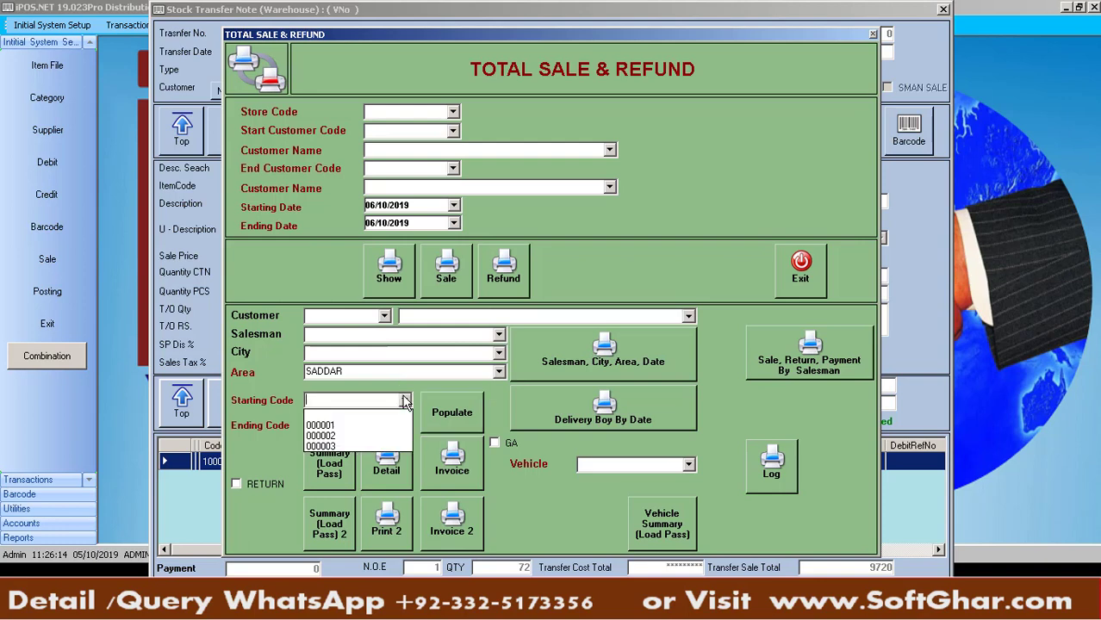
pyautogui.click(346, 424)
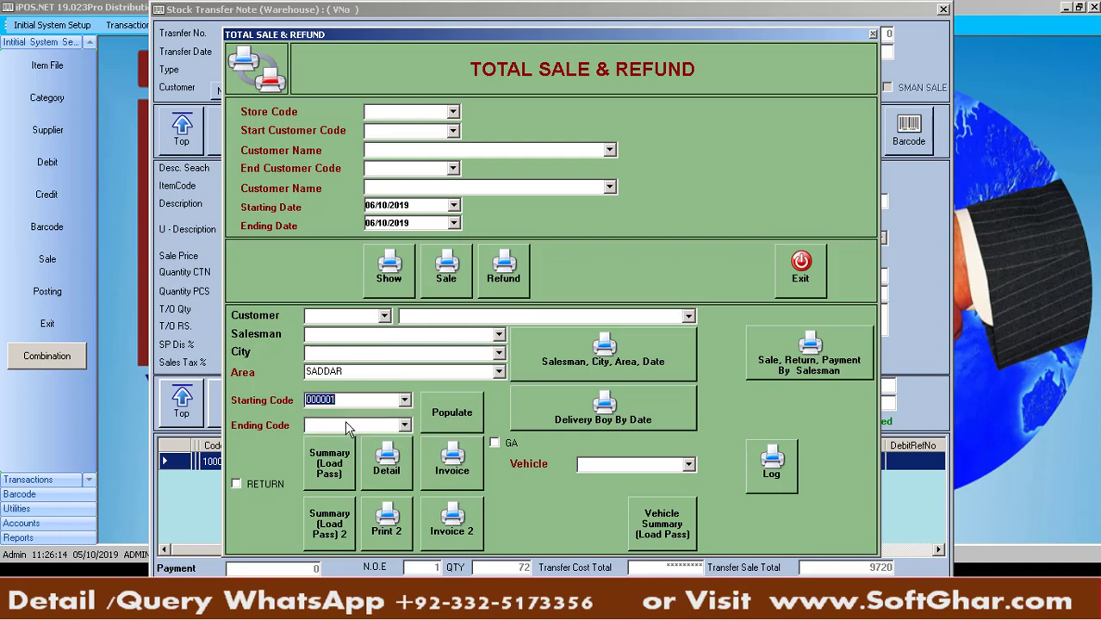
pyautogui.click(404, 426)
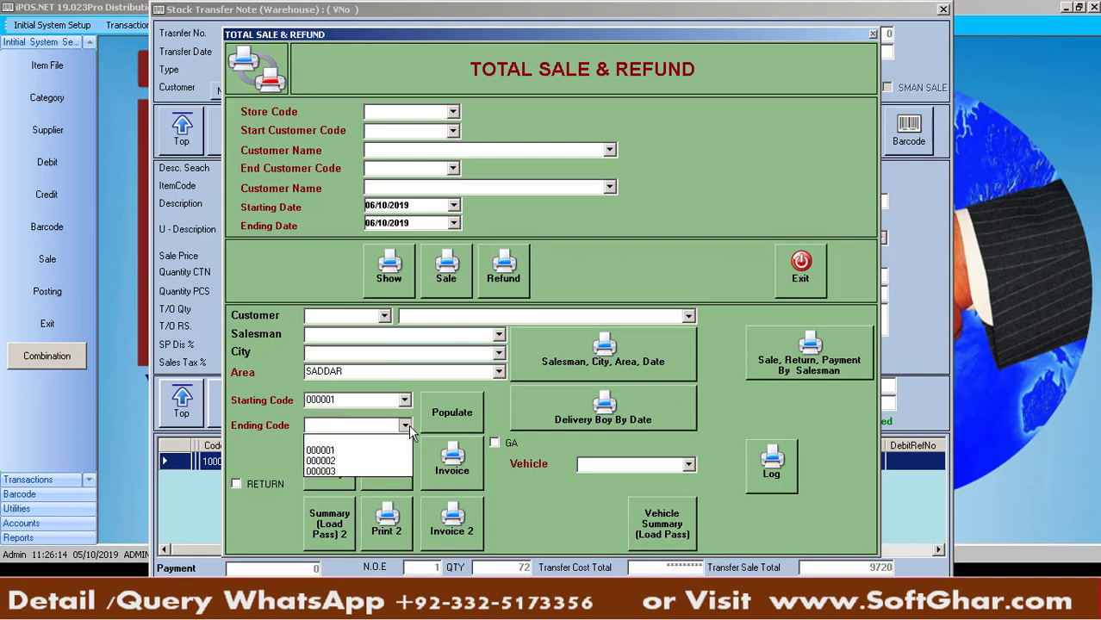
pyautogui.click(338, 472)
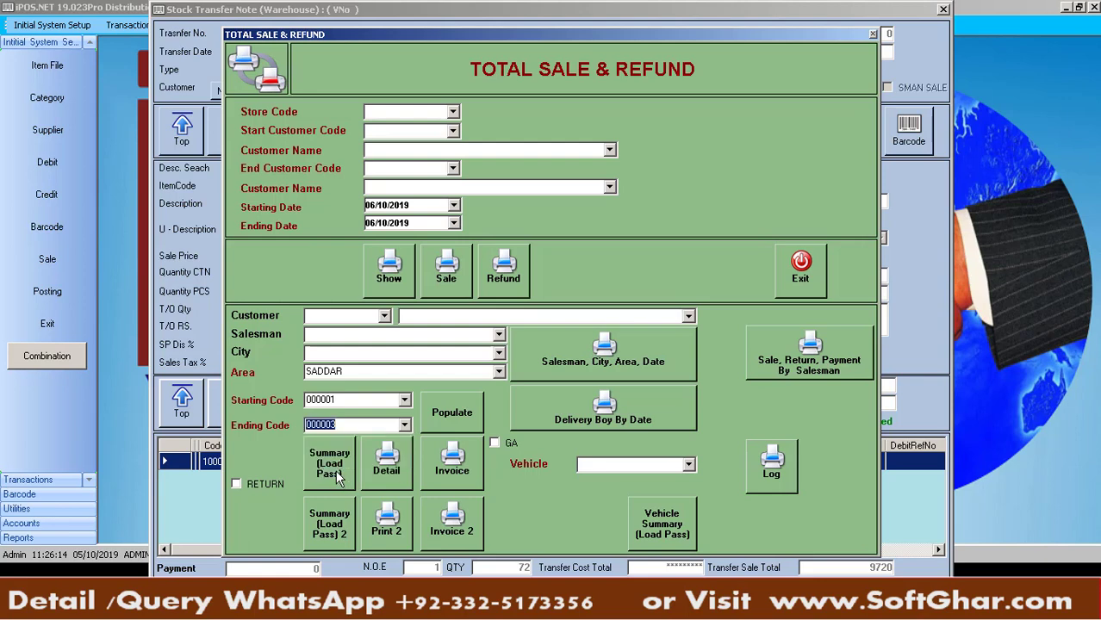
# Filter by Salesman 1 and set the code range from 000001 to 000002
pyautogui.click(499, 341)
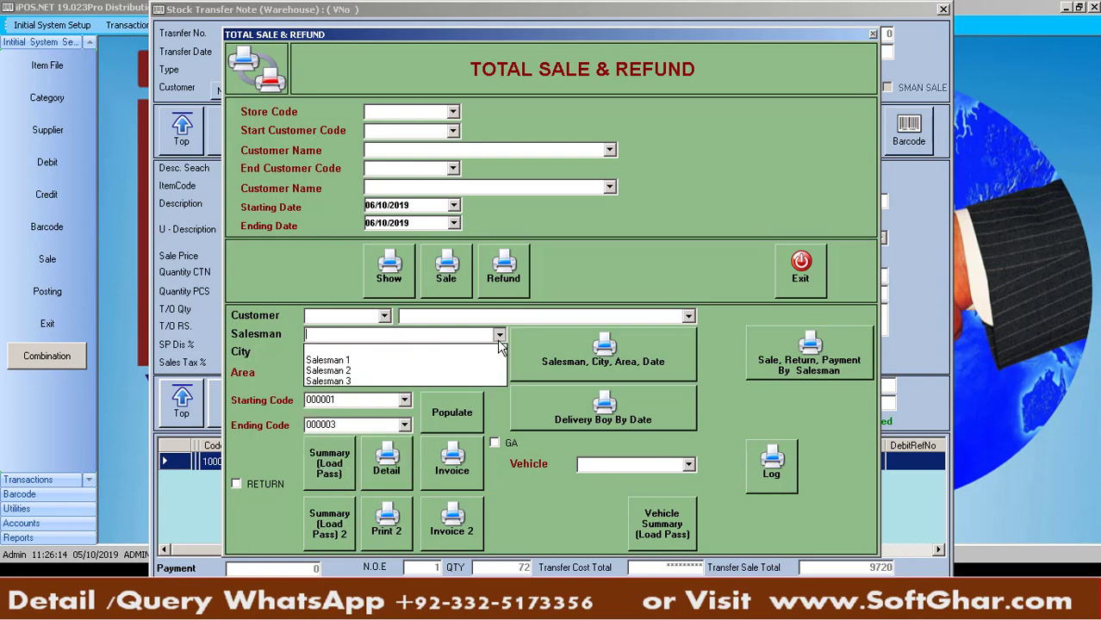
pyautogui.click(390, 360)
pyautogui.click(457, 411)
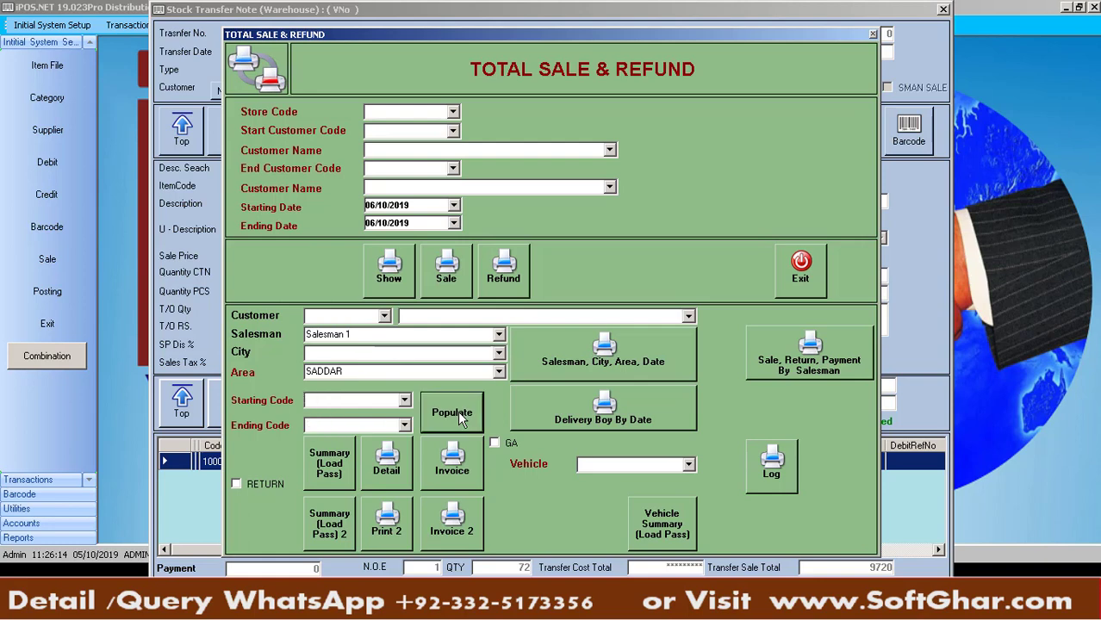
pyautogui.click(404, 402)
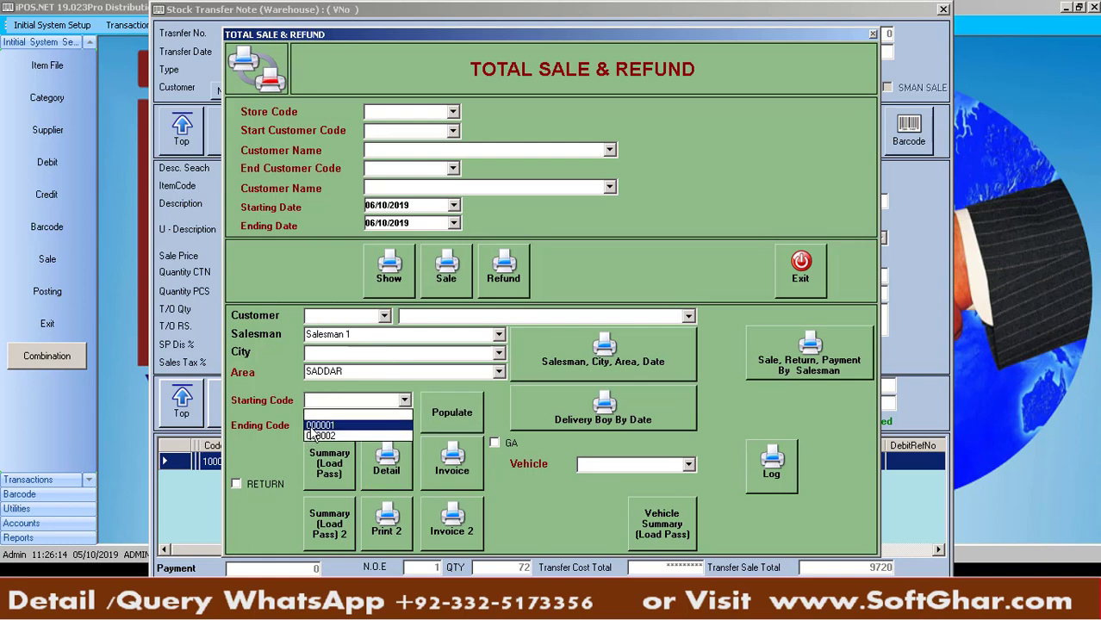
pyautogui.click(317, 418)
pyautogui.click(404, 425)
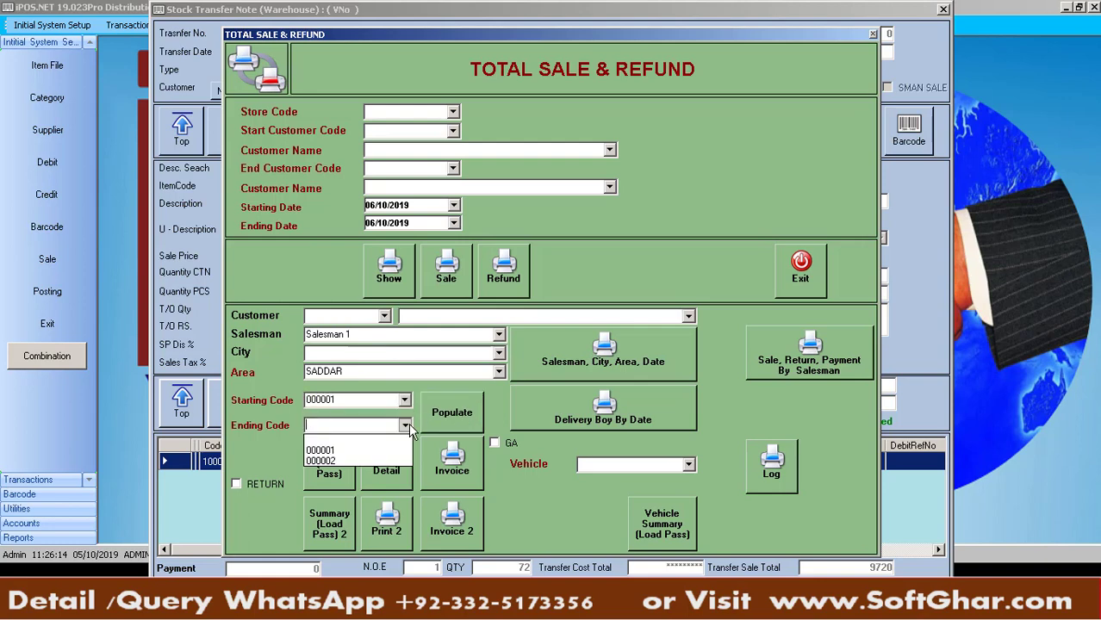
pyautogui.click(344, 452)
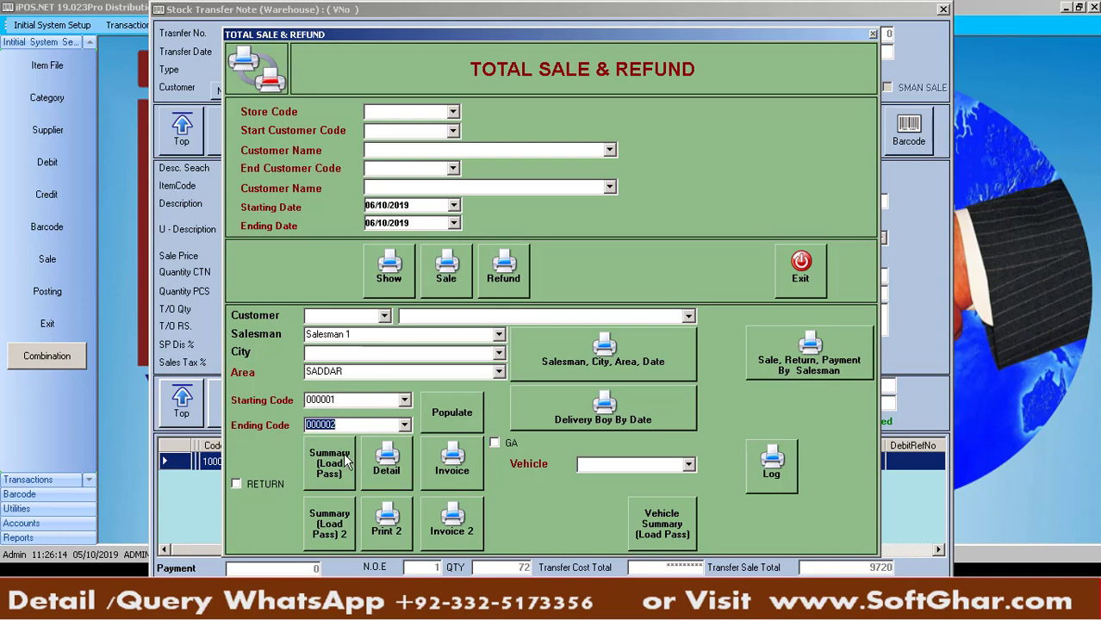
# Check which codes belong to Salesman 2, then switch the filter back to Salesman 1
pyautogui.click(499, 336)
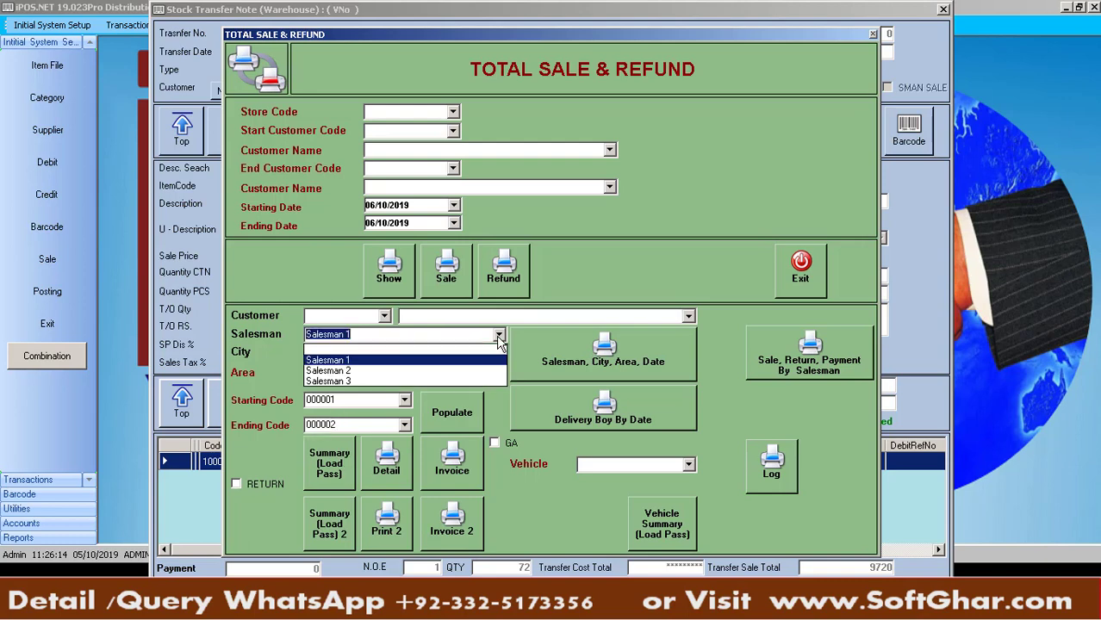
pyautogui.click(405, 371)
pyautogui.click(444, 407)
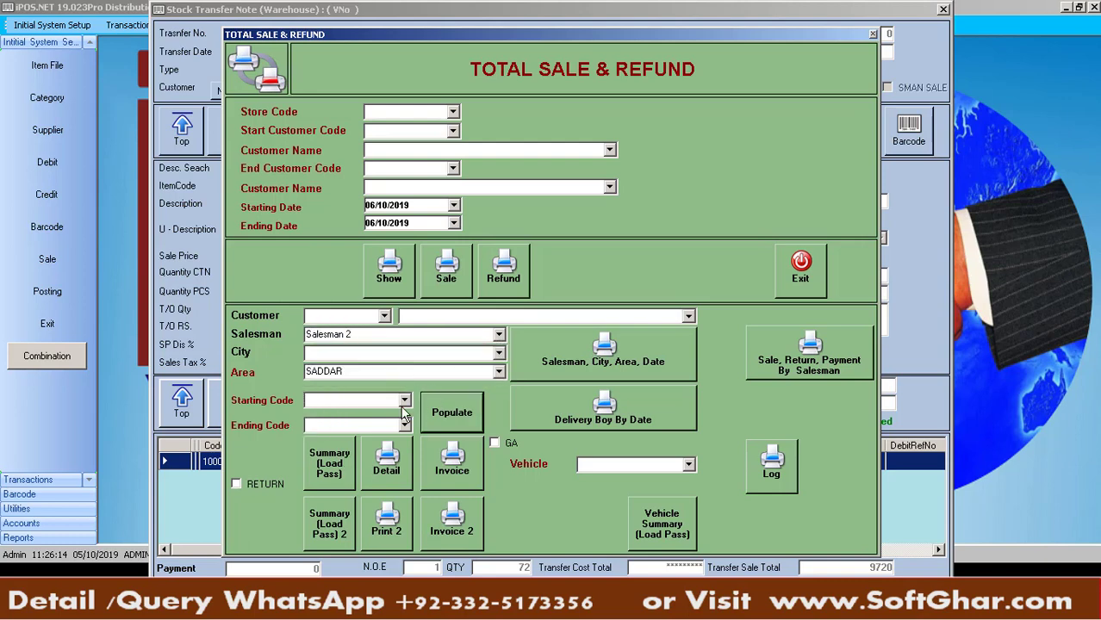
pyautogui.click(404, 400)
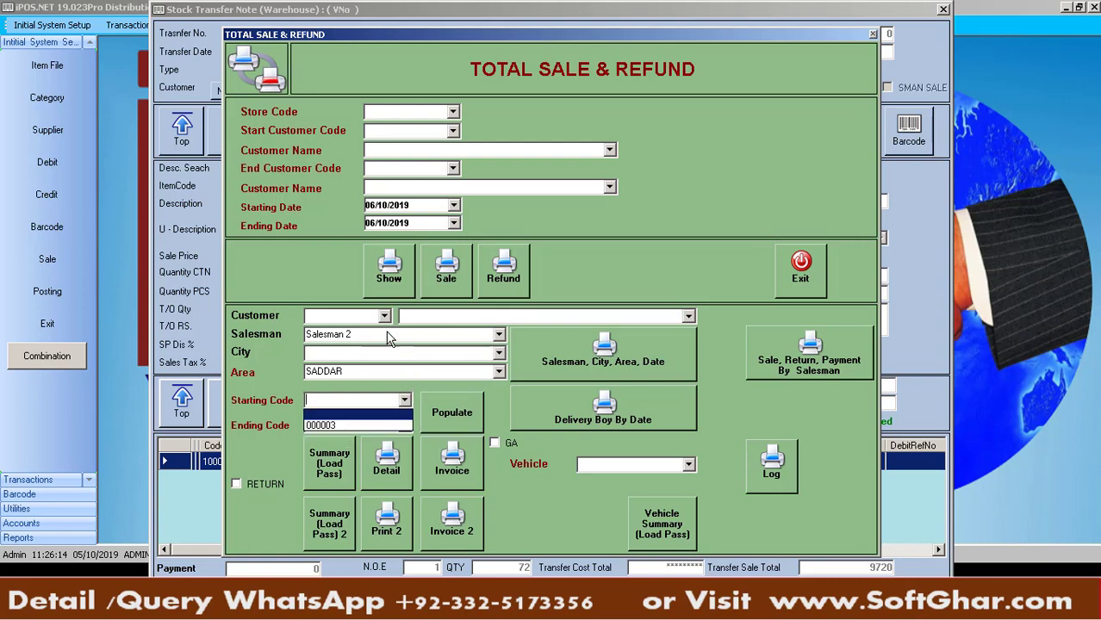
pyautogui.click(497, 339)
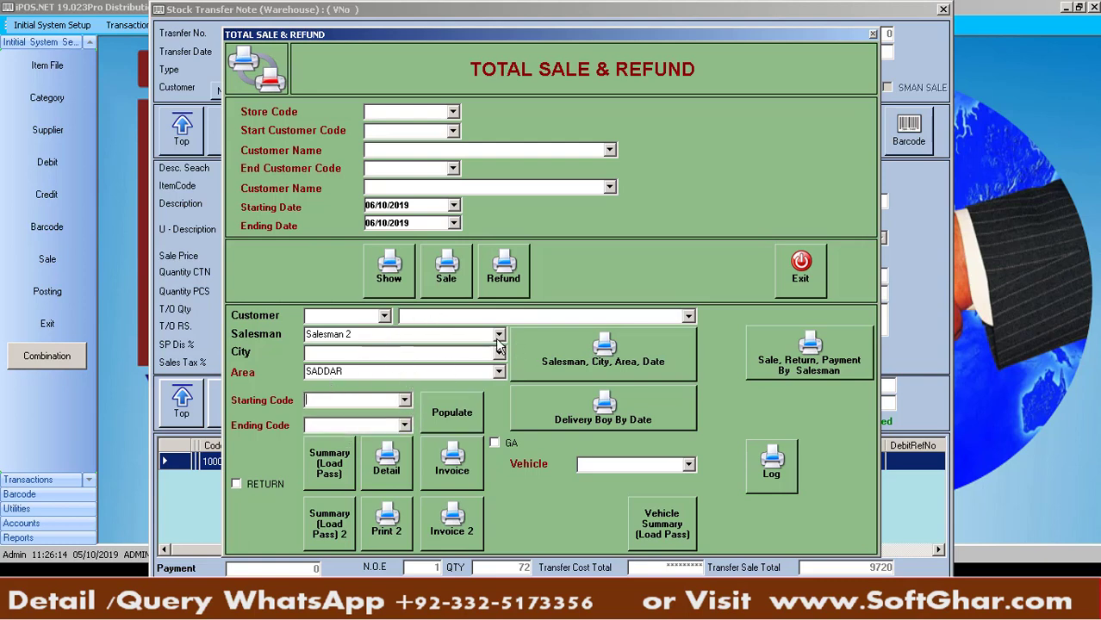
pyautogui.click(499, 337)
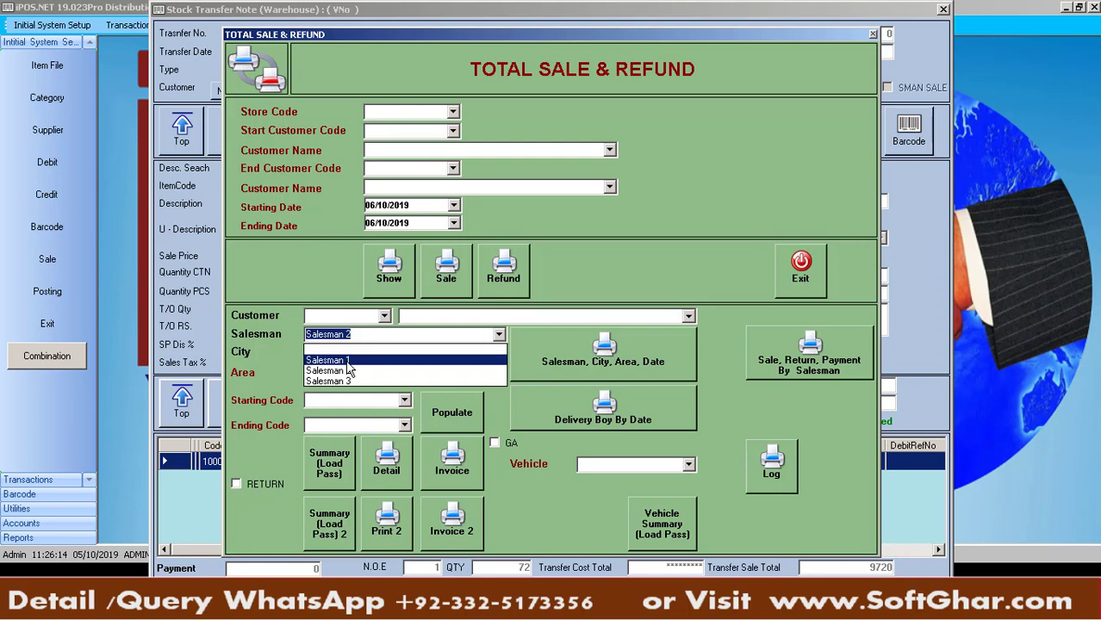
pyautogui.click(327, 360)
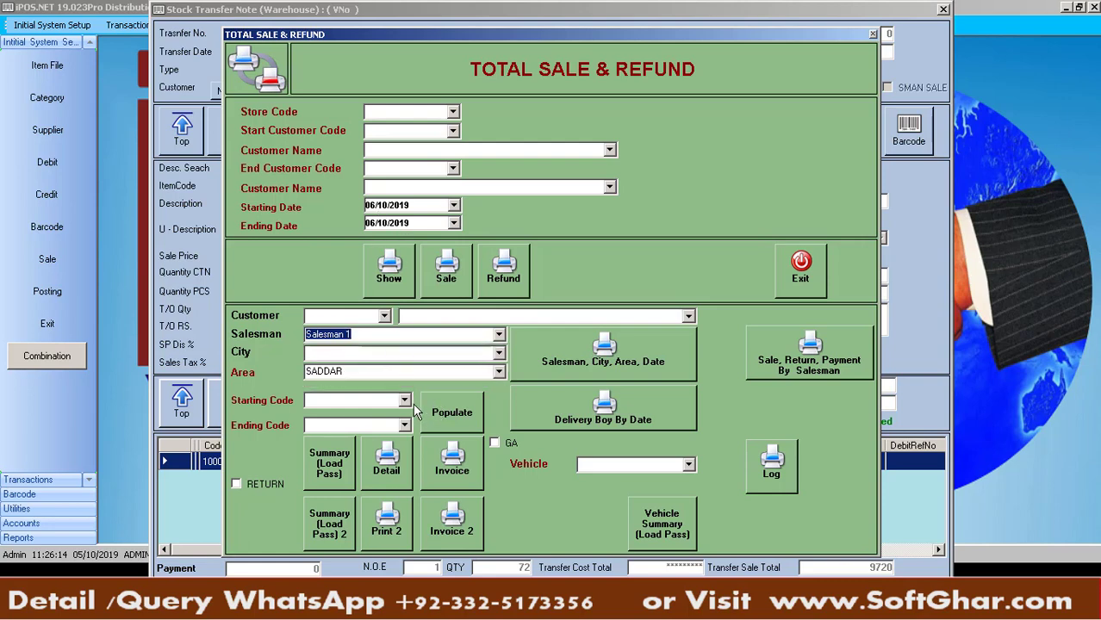
# Replace the area filter with city RAWALPINDI, then clear the city and salesman filters
pyautogui.click(372, 371)
pyautogui.press('BackSpace')
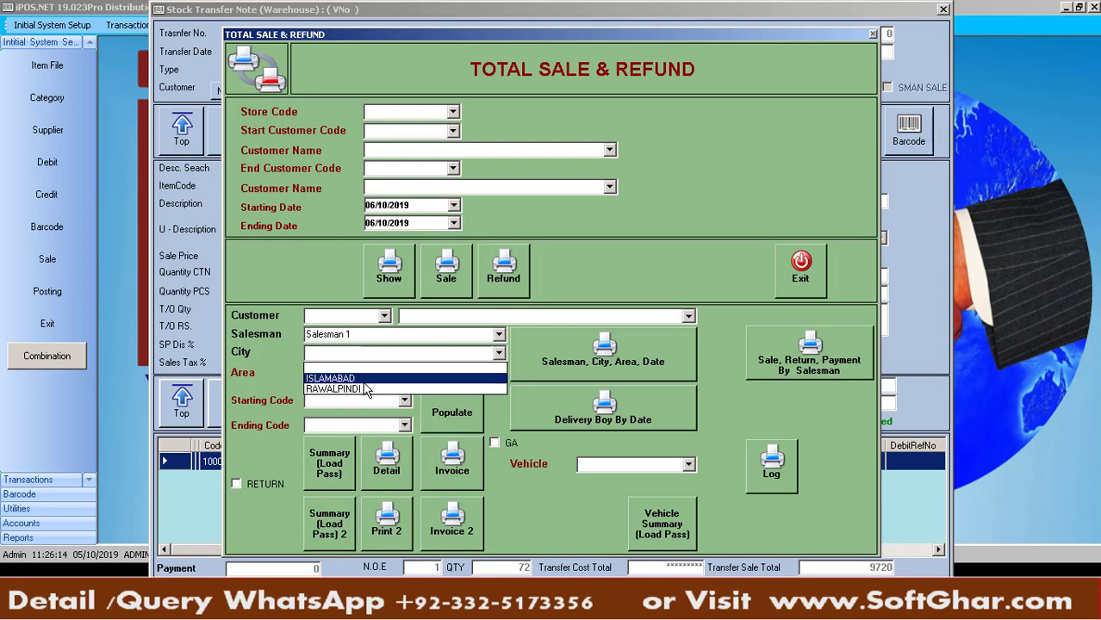
pyautogui.click(341, 389)
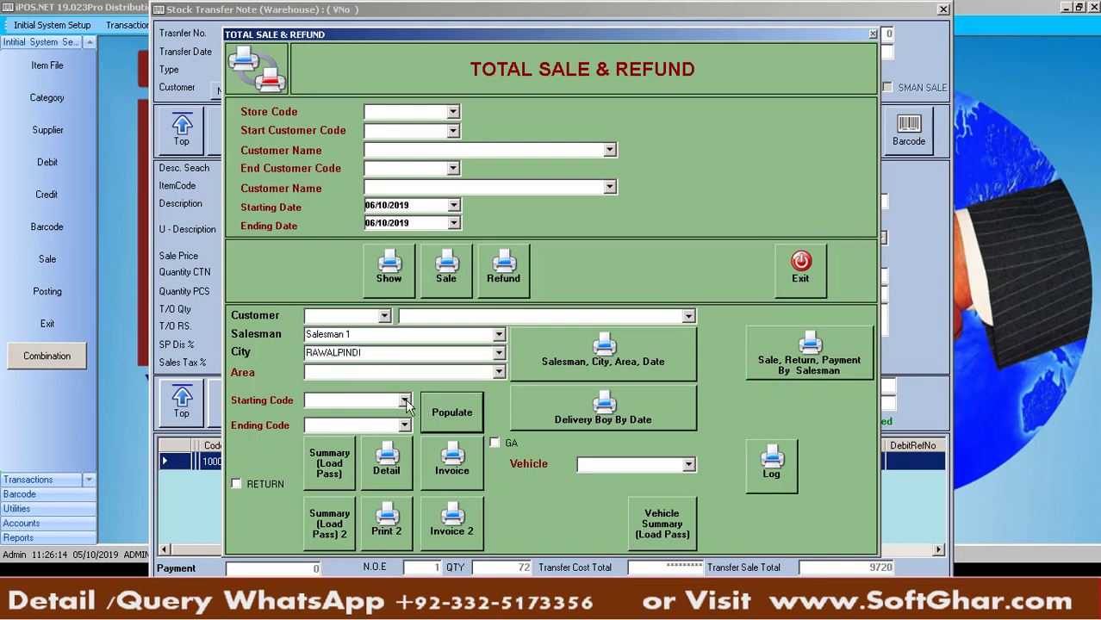
pyautogui.click(404, 401)
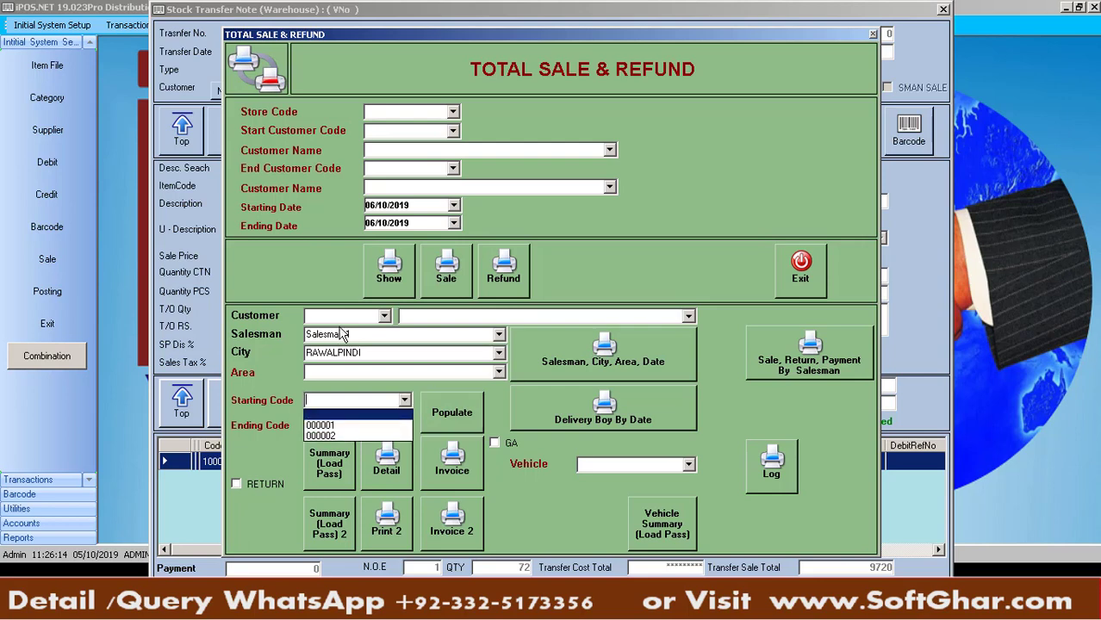
pyautogui.click(377, 354)
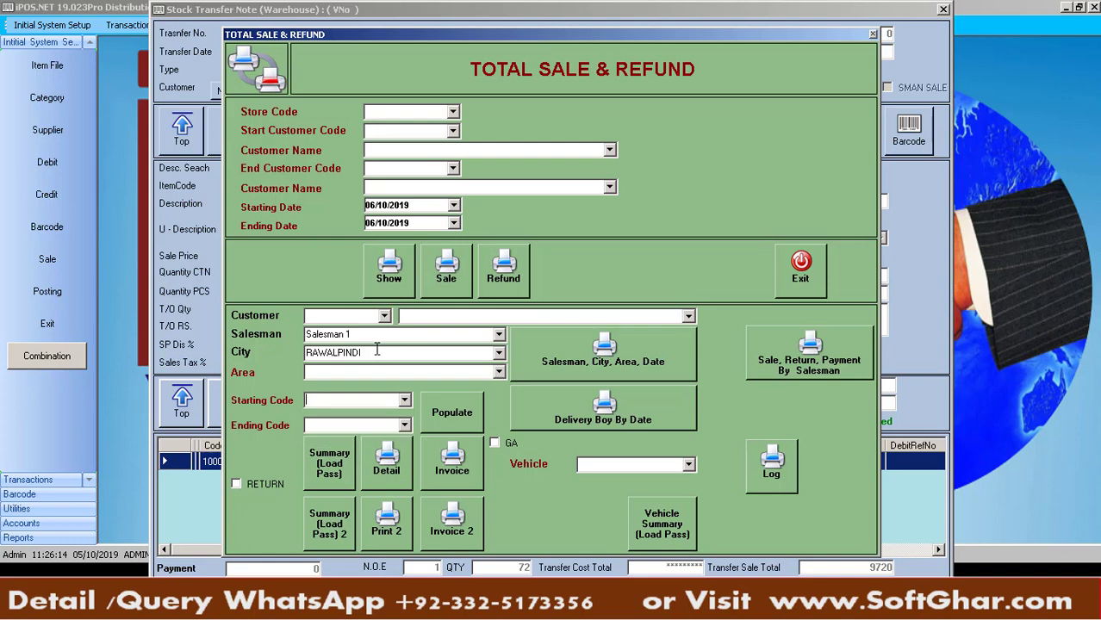
pyautogui.click(377, 354)
pyautogui.press('Delete')
pyautogui.click(368, 332)
pyautogui.press('Delete')
# Set the code range from 000001 to 000003 and print the summary load-pass report
pyautogui.click(405, 400)
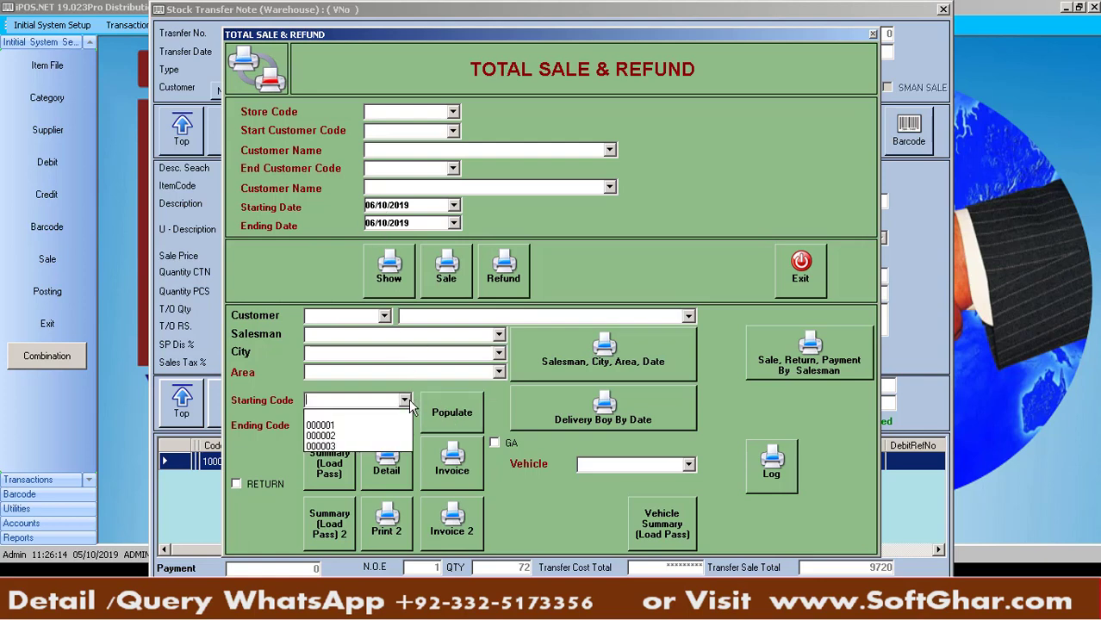
pyautogui.click(354, 426)
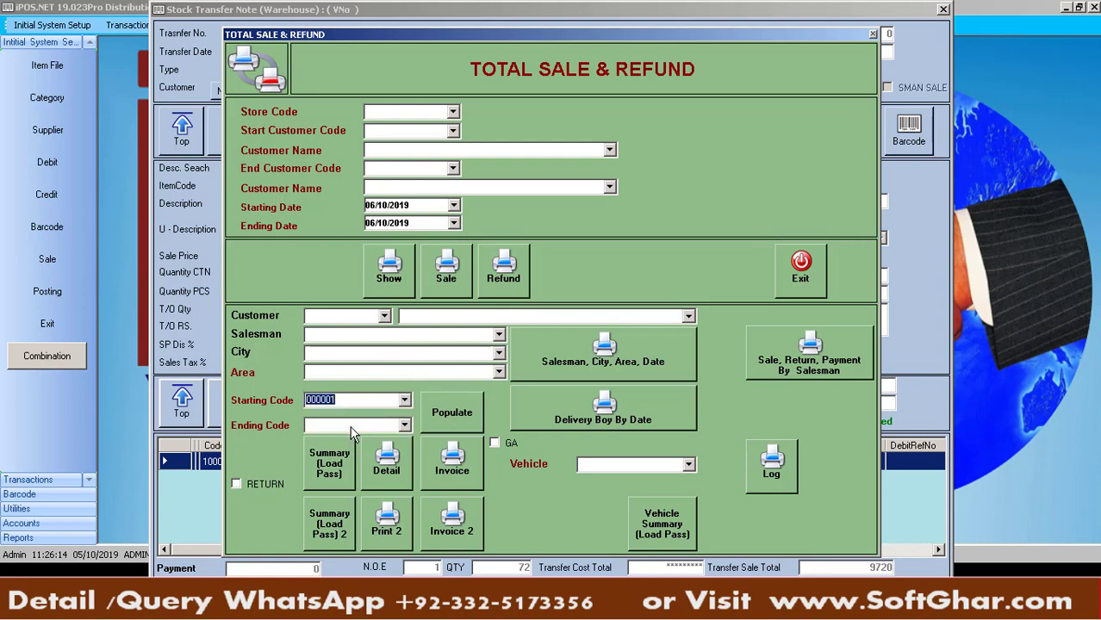
pyautogui.click(405, 425)
pyautogui.click(349, 472)
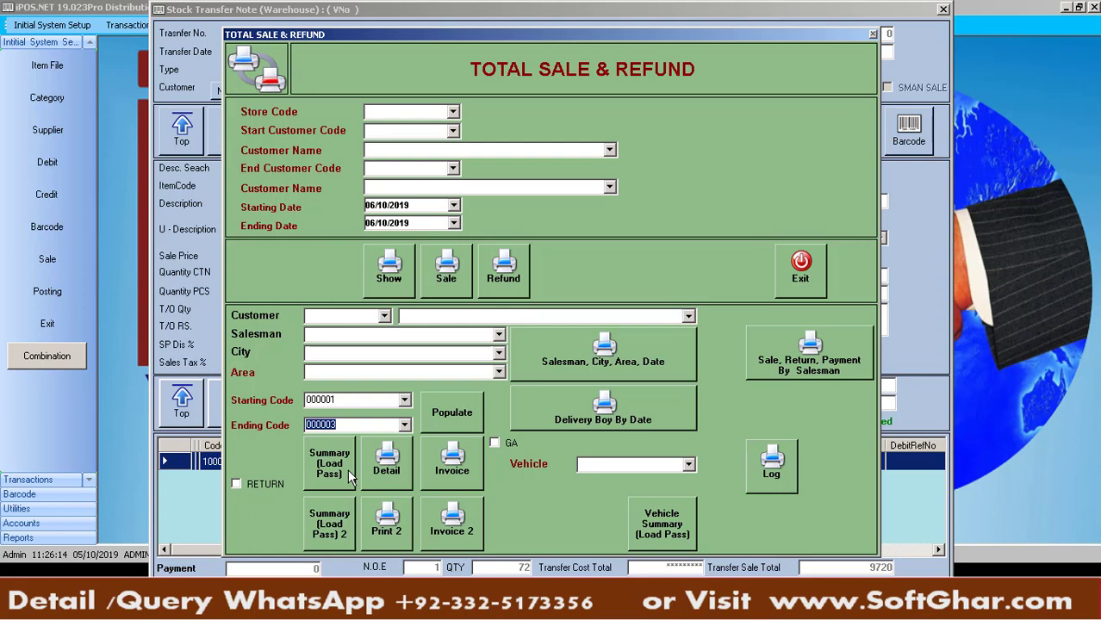
pyautogui.click(348, 473)
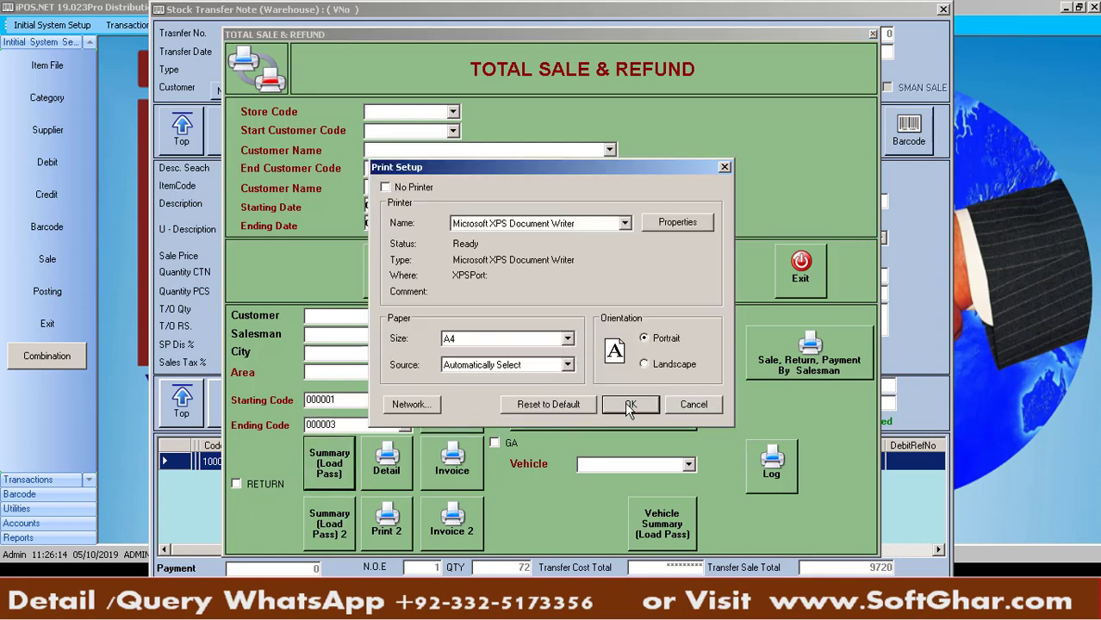
pyautogui.click(630, 405)
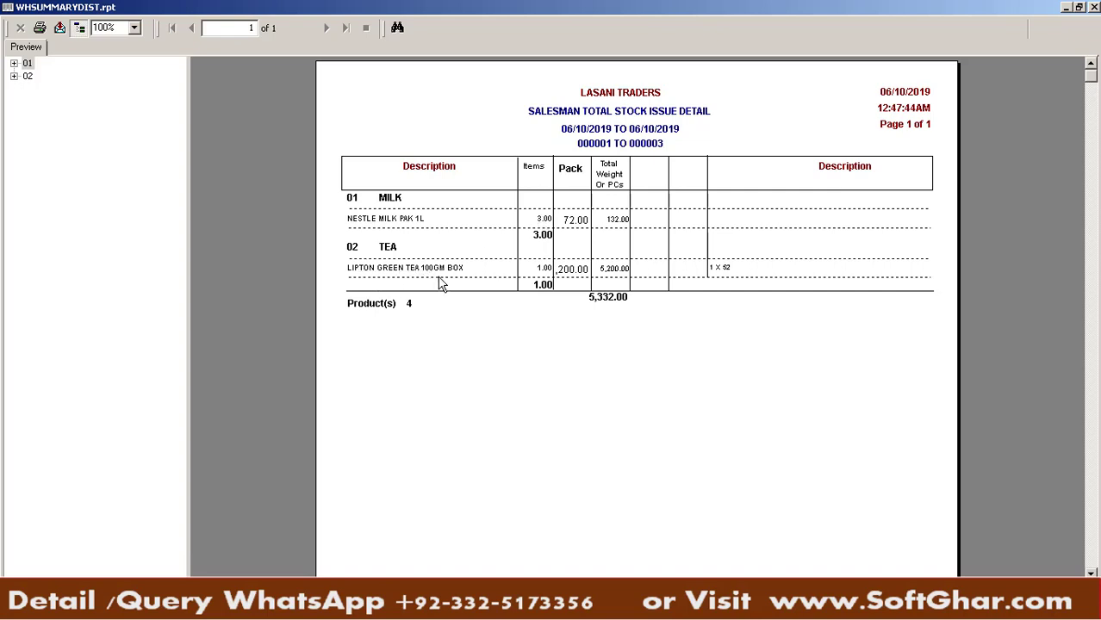
pyautogui.click(545, 269)
pyautogui.click(575, 271)
pyautogui.click(1094, 7)
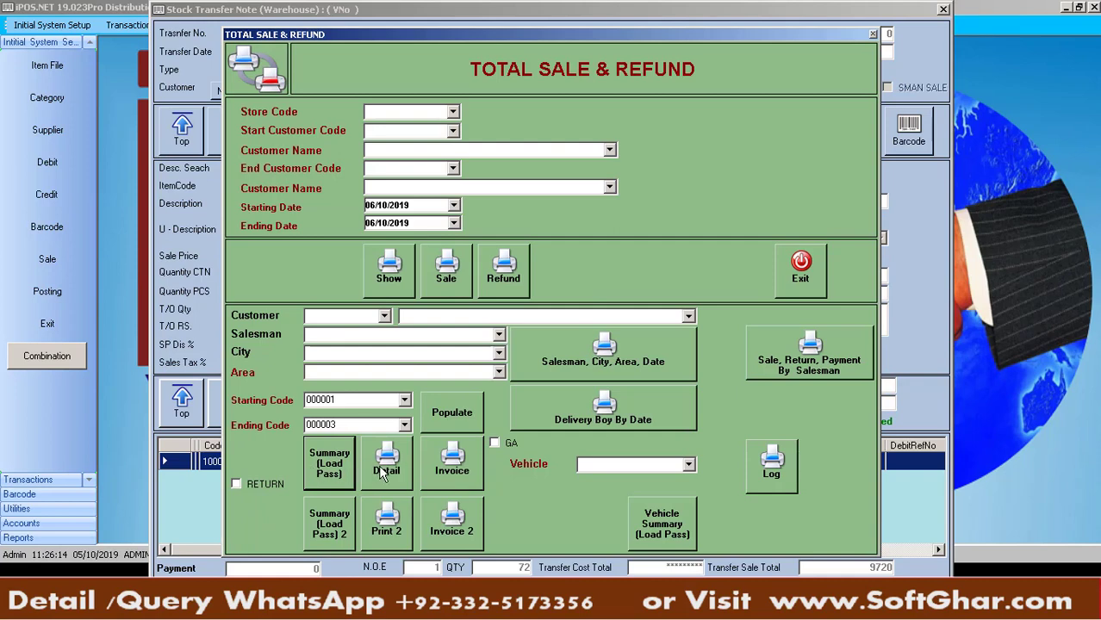
pyautogui.click(378, 465)
pyautogui.click(620, 411)
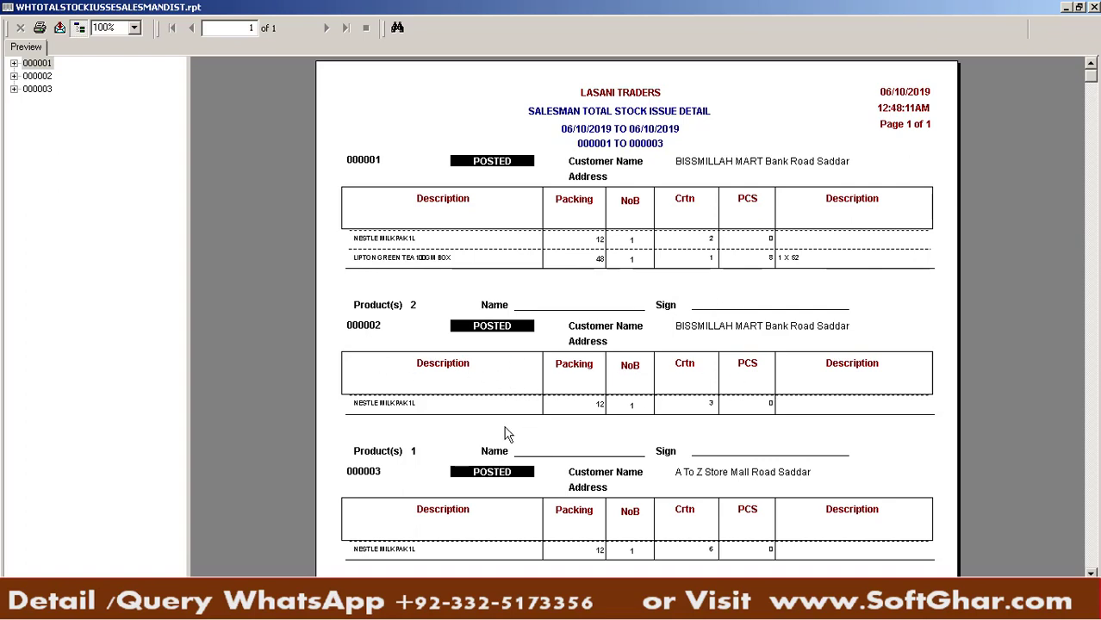
pyautogui.click(1095, 8)
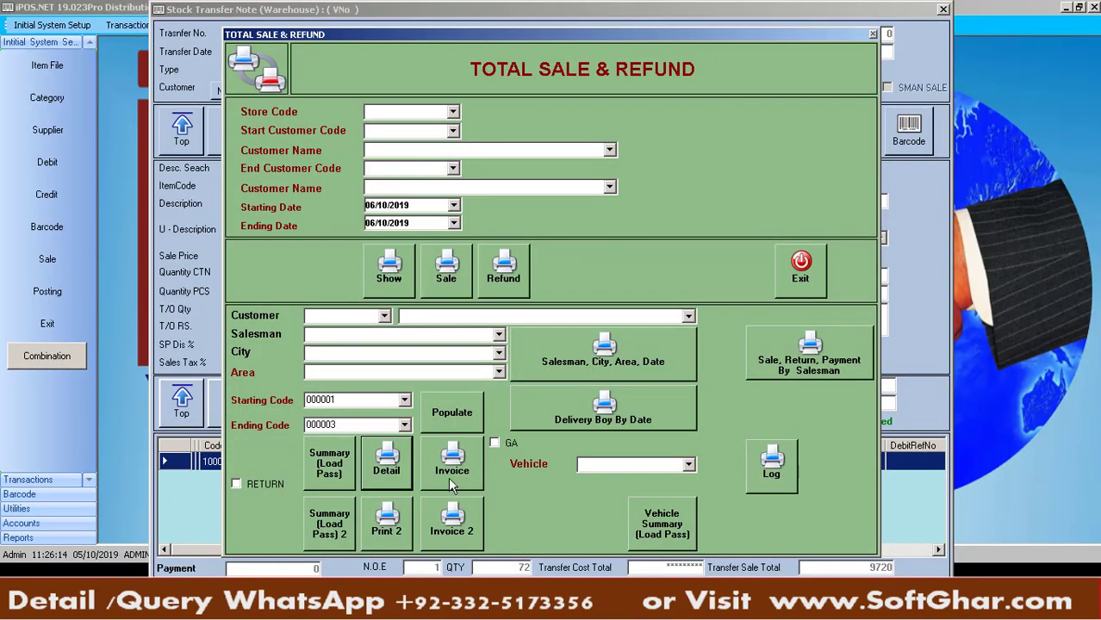
pyautogui.click(446, 480)
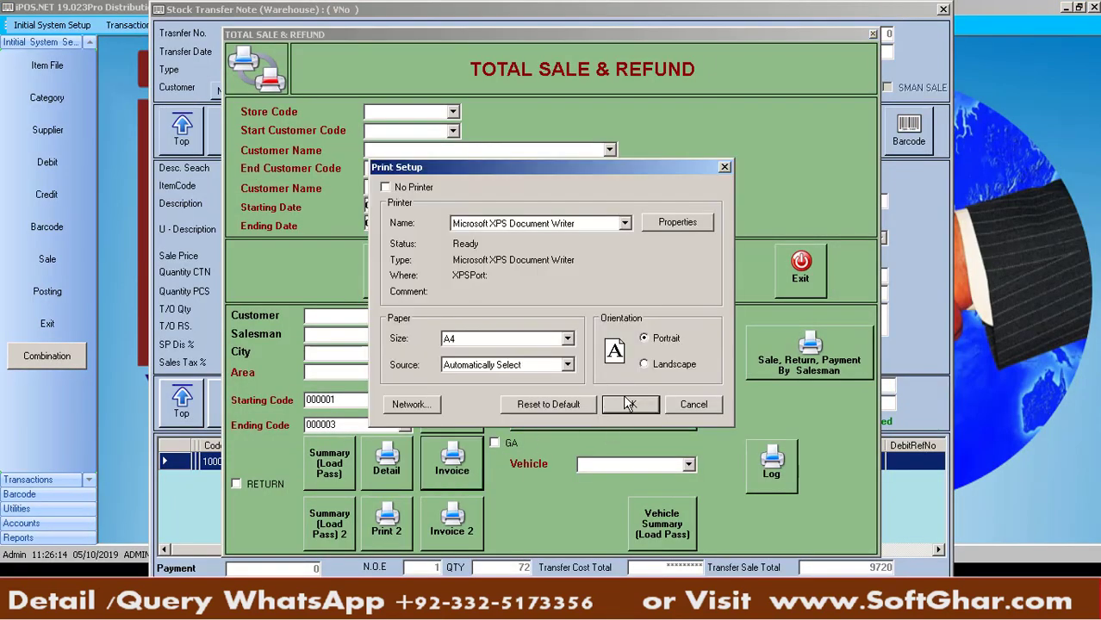
pyautogui.click(631, 406)
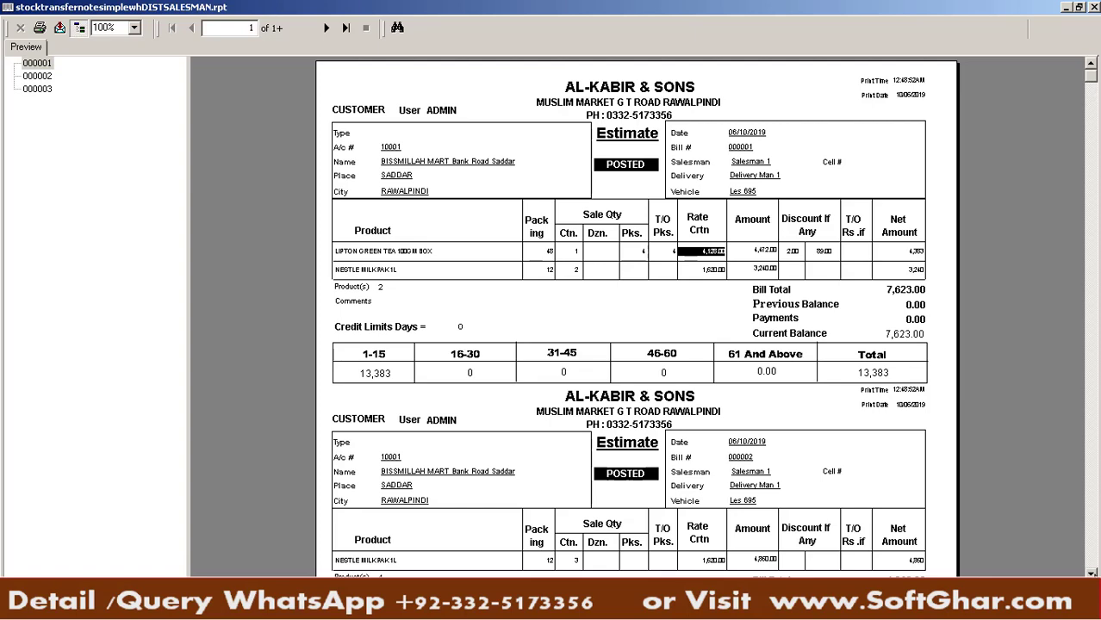
pyautogui.scroll(-3, 861, 469)
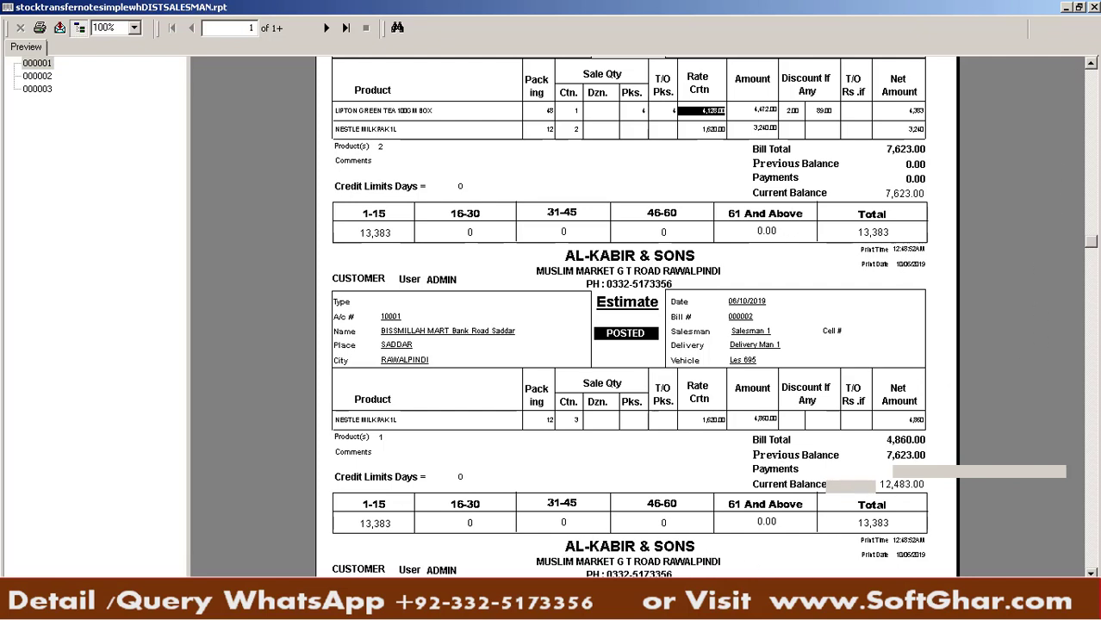
pyautogui.click(900, 541)
pyautogui.click(1095, 7)
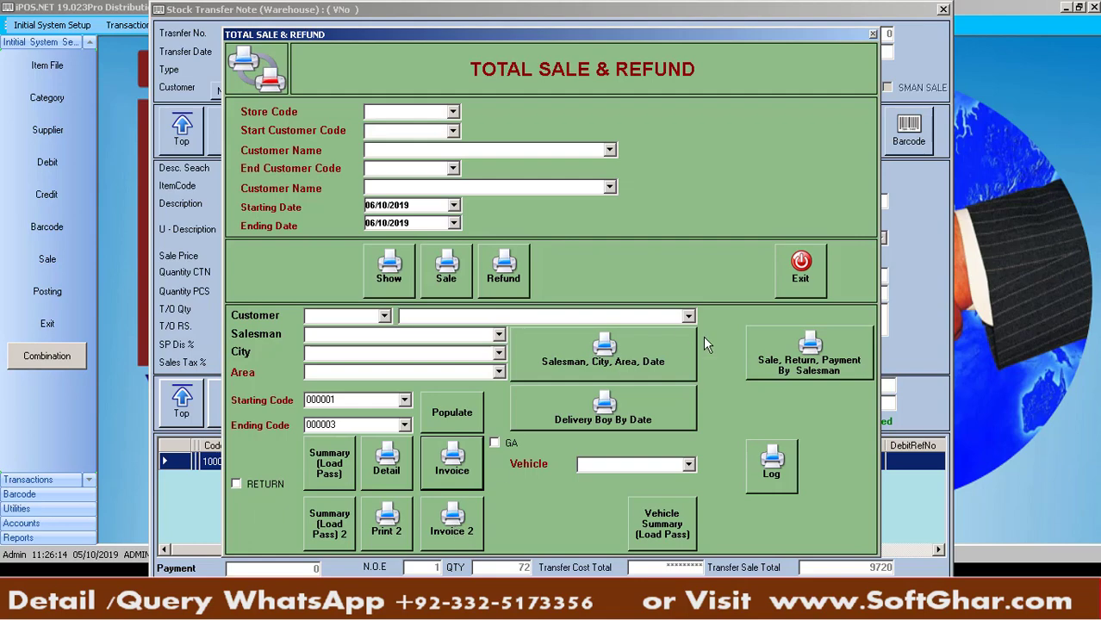
# Close the report dialogs and stock transfer note, then open the Sale Return Voucher form
pyautogui.click(811, 259)
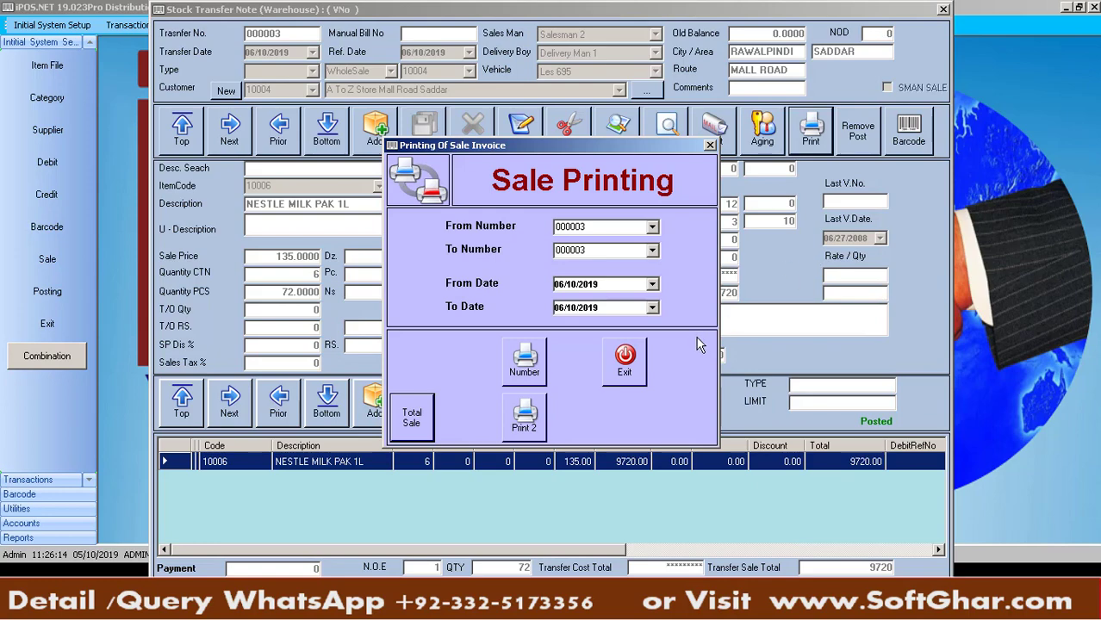
pyautogui.click(636, 376)
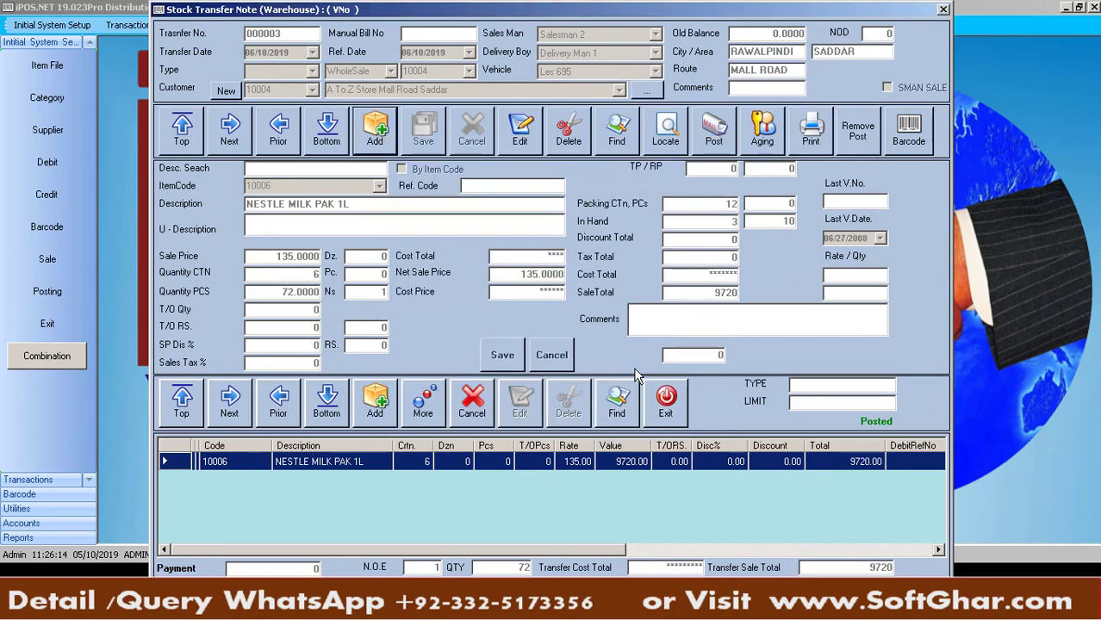
pyautogui.click(666, 401)
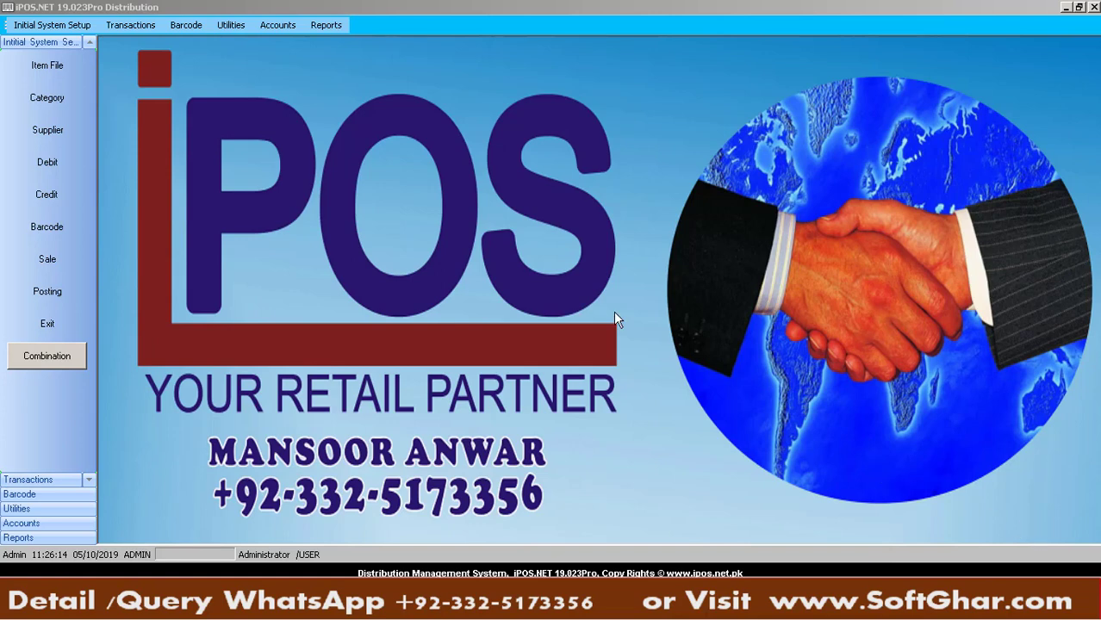
pyautogui.click(130, 25)
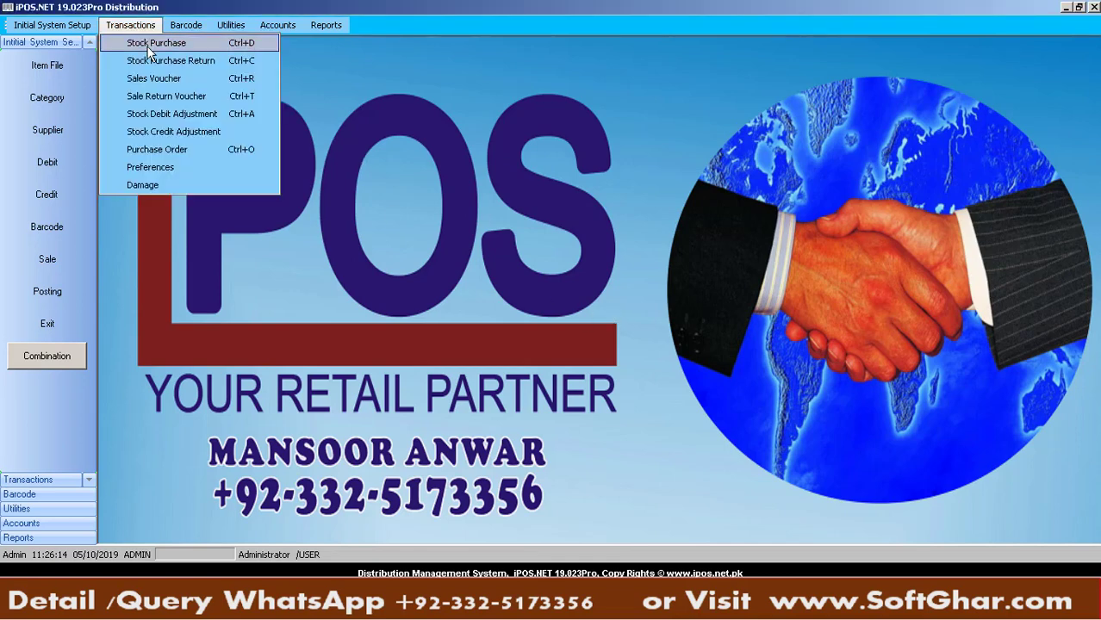
pyautogui.click(168, 98)
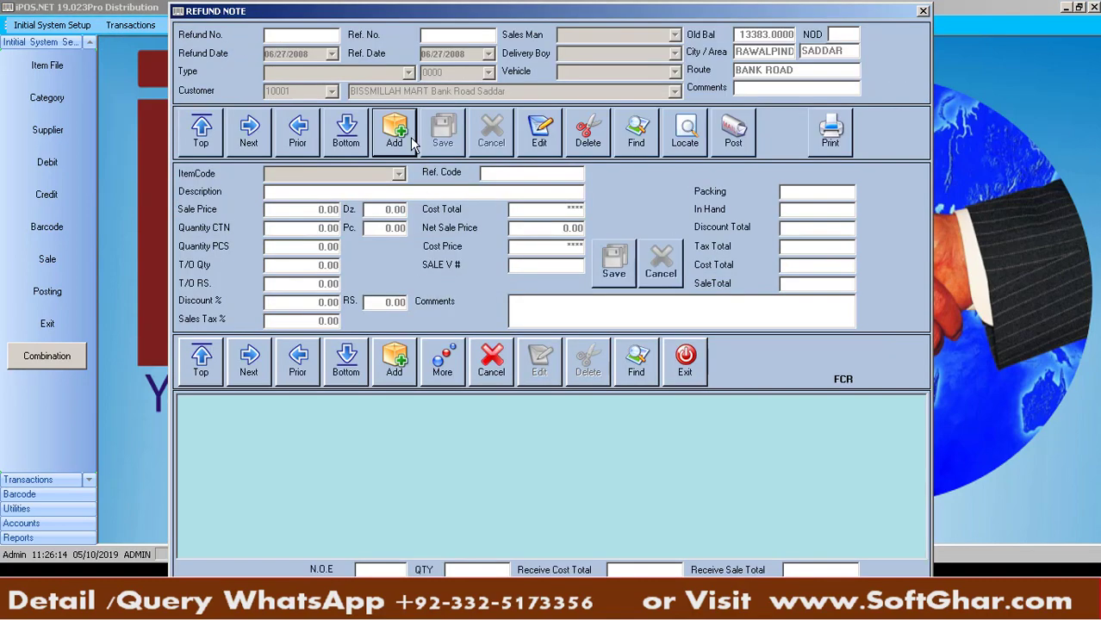
# Start a refund note with Salesman 1, Delivery Man 1, vehicle Les 695 and customer BISSMILLAH MART
pyautogui.click(403, 136)
pyautogui.press('Return')
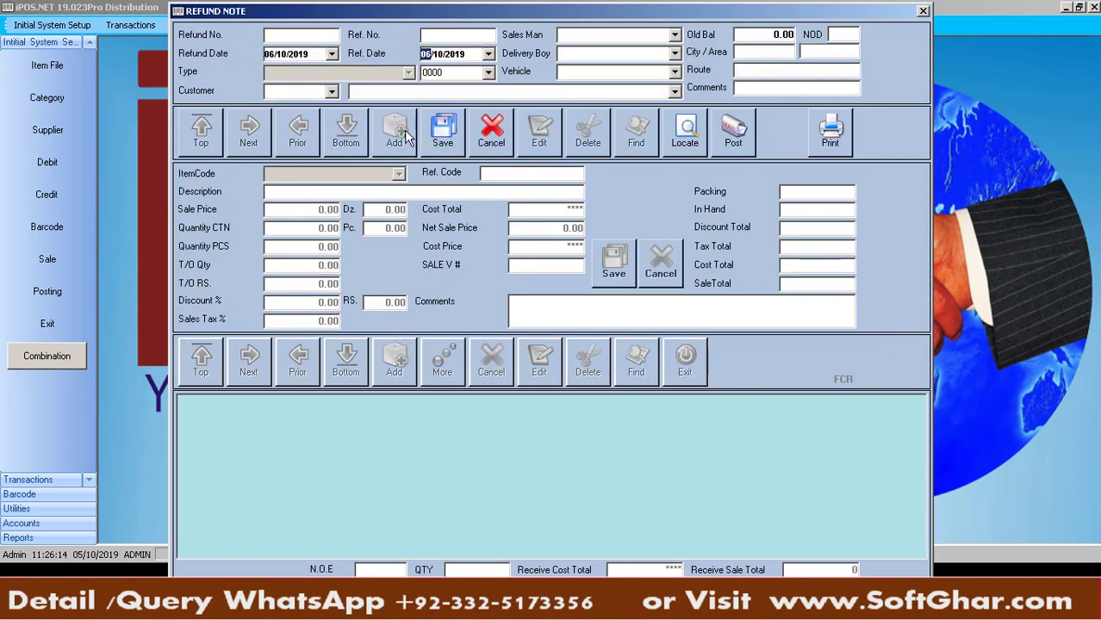
pyautogui.press('Return')
pyautogui.press('Down')
pyautogui.press('Return')
pyautogui.press('Down')
pyautogui.press('Return')
pyautogui.press('Down')
pyautogui.press('Return')
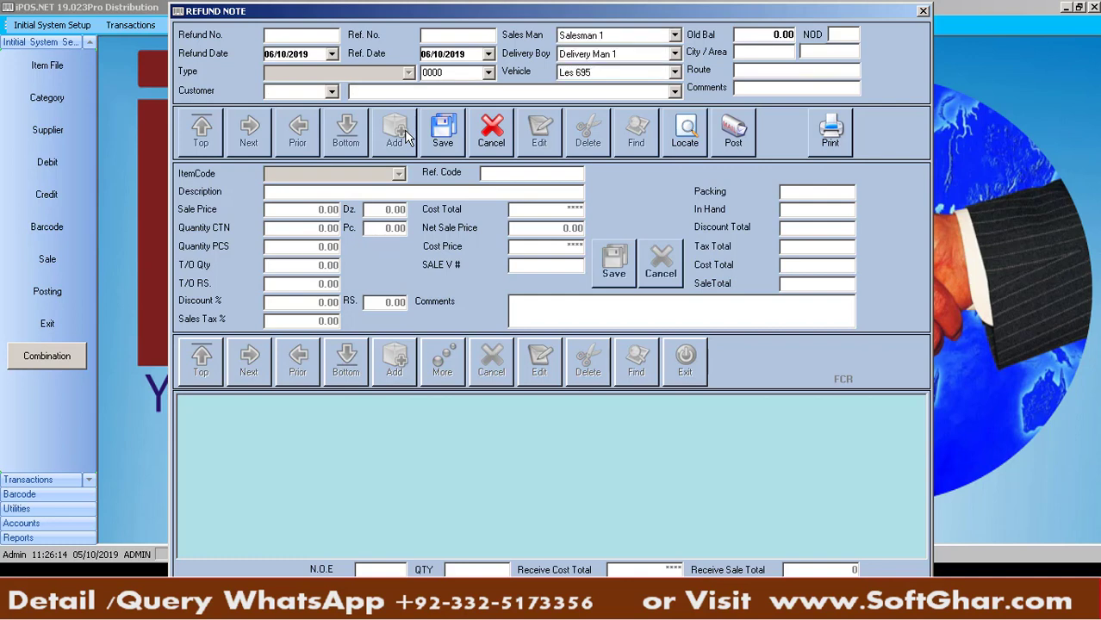
pyautogui.press('Down')
pyautogui.press('Return')
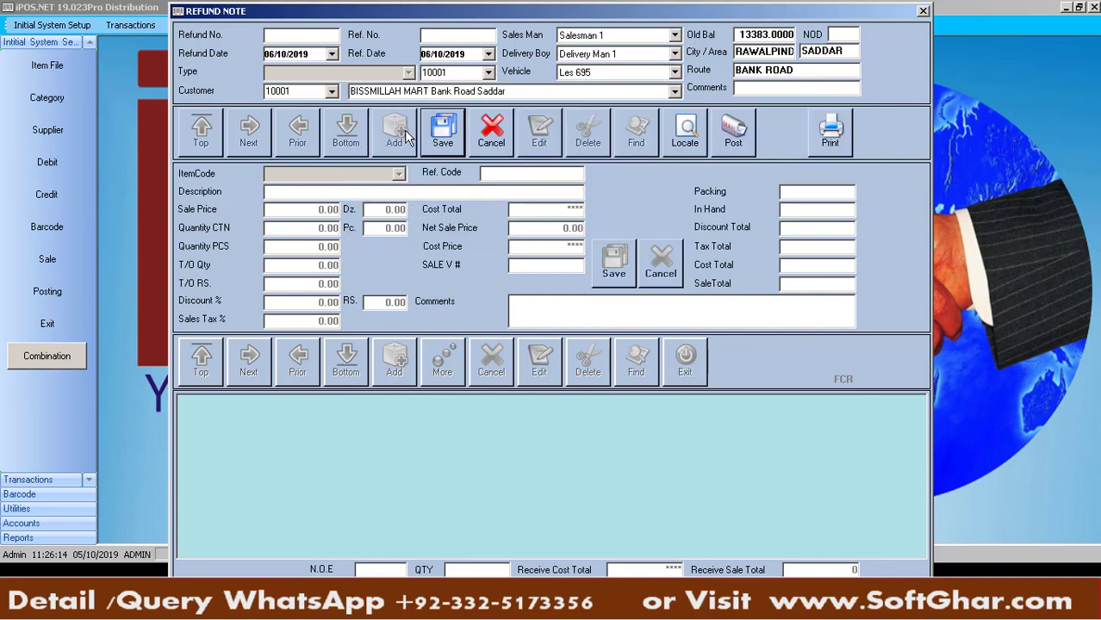
pyautogui.press('Return')
pyautogui.press('Return')
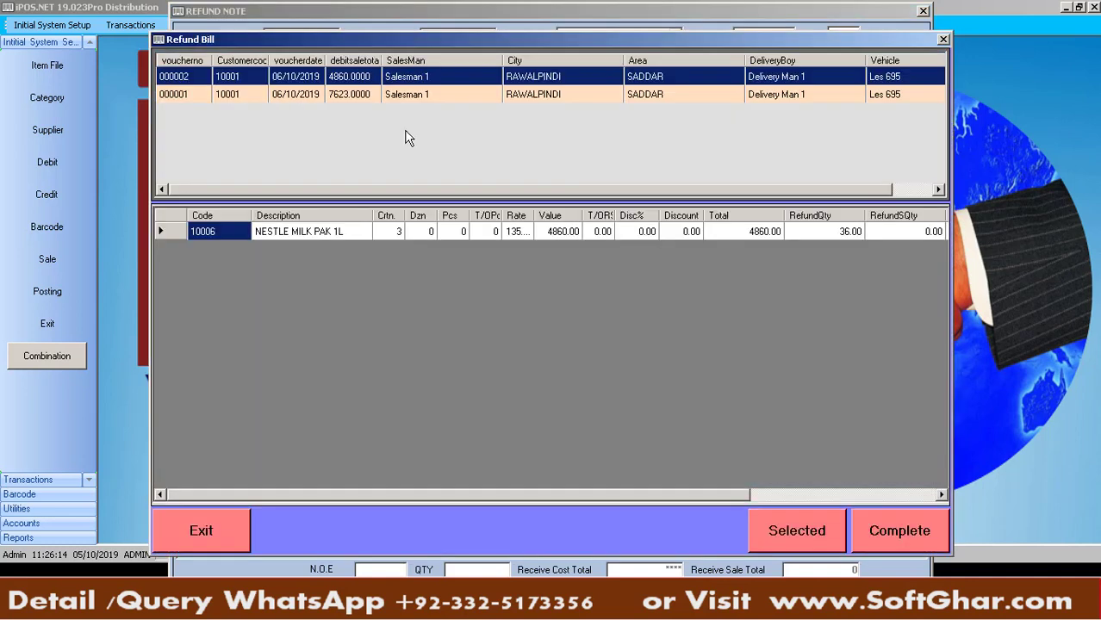
# Bring sale voucher 000001's LIPTON GREEN TEA line into the refund note as a return
pyautogui.click(276, 95)
pyautogui.click(286, 79)
pyautogui.click(289, 99)
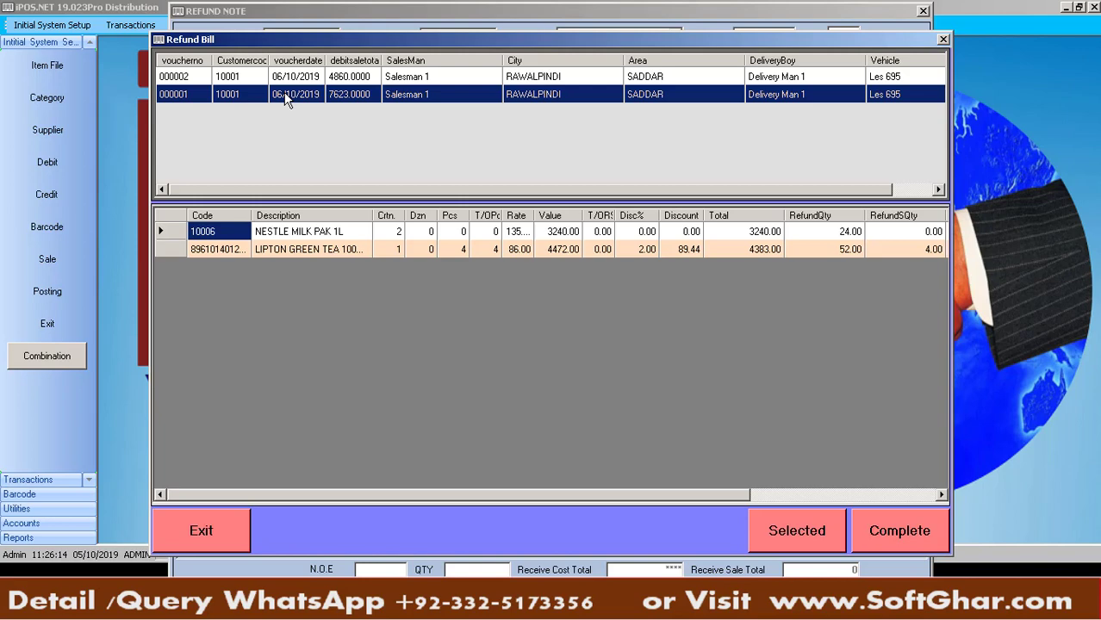
pyautogui.click(299, 79)
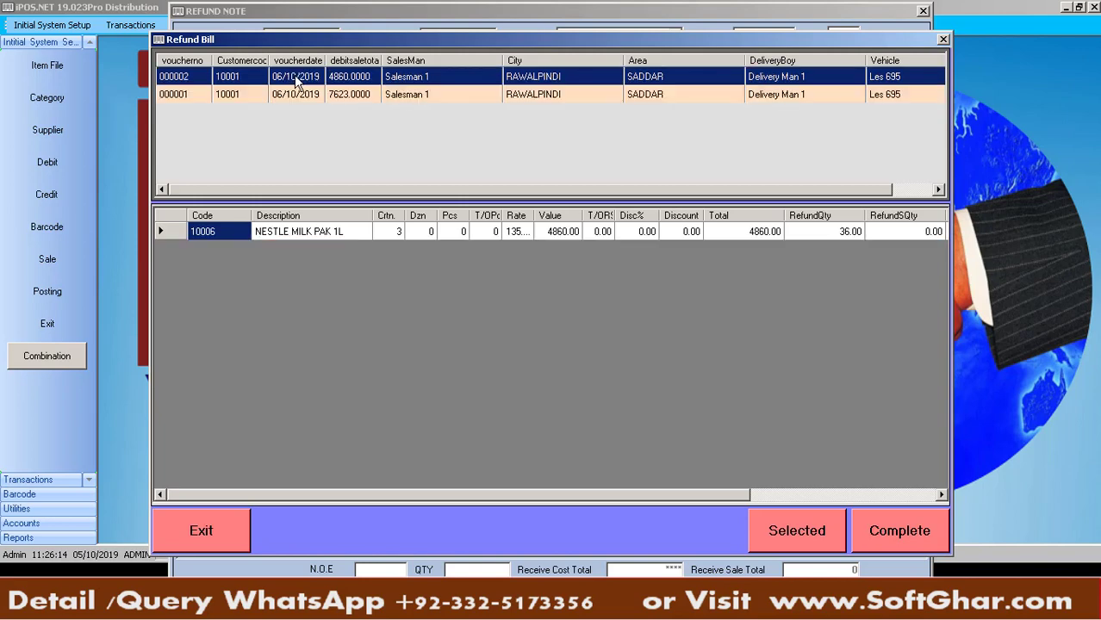
pyautogui.click(301, 98)
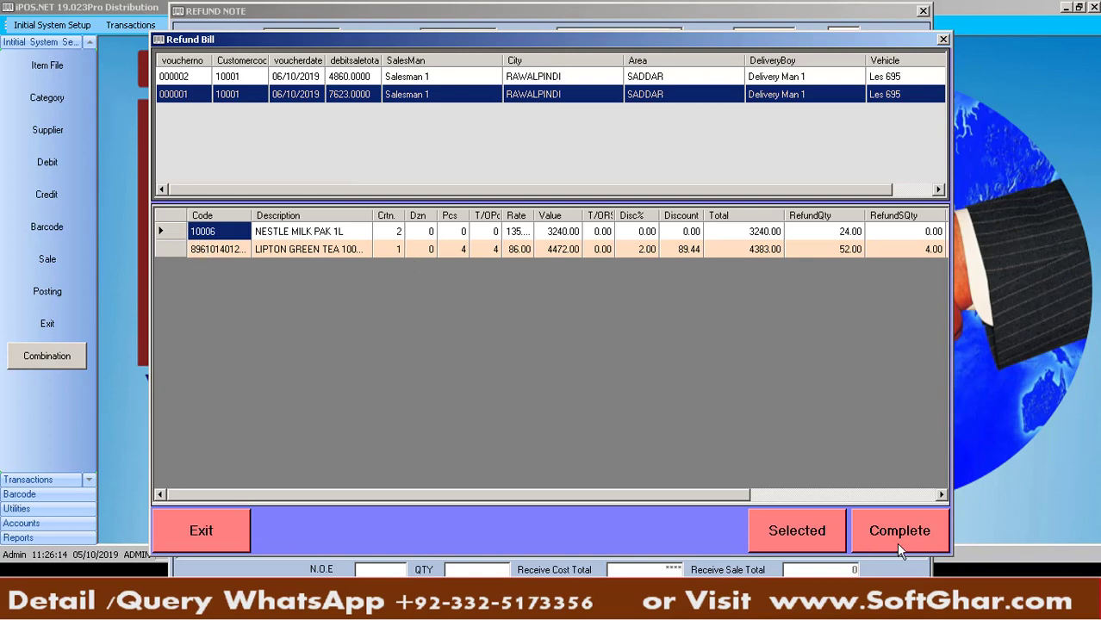
pyautogui.click(172, 249)
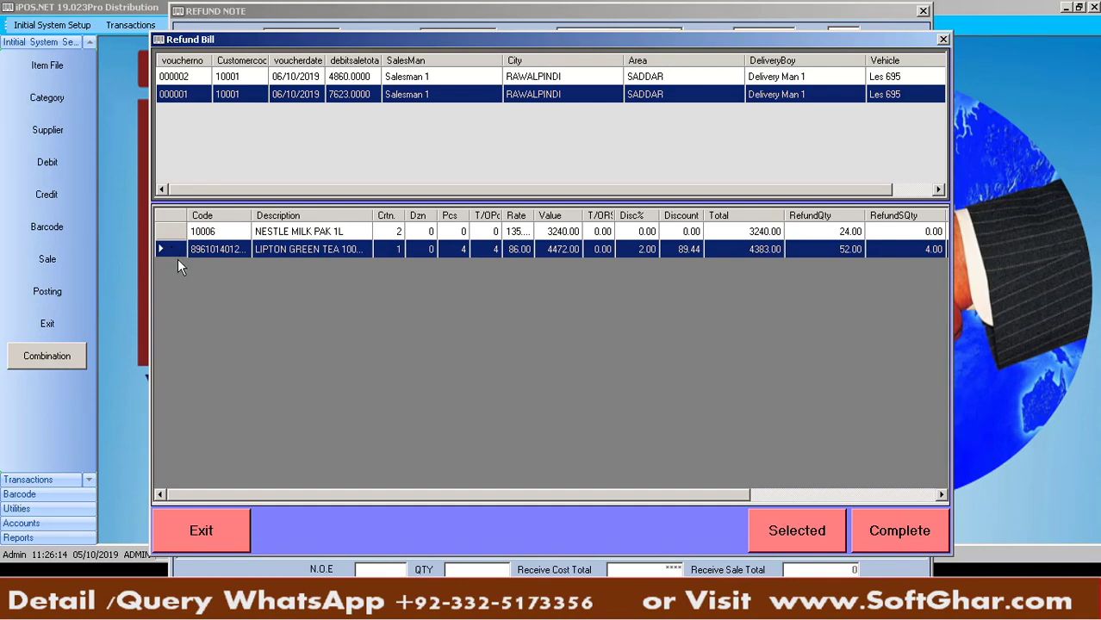
pyautogui.click(172, 238)
pyautogui.click(829, 529)
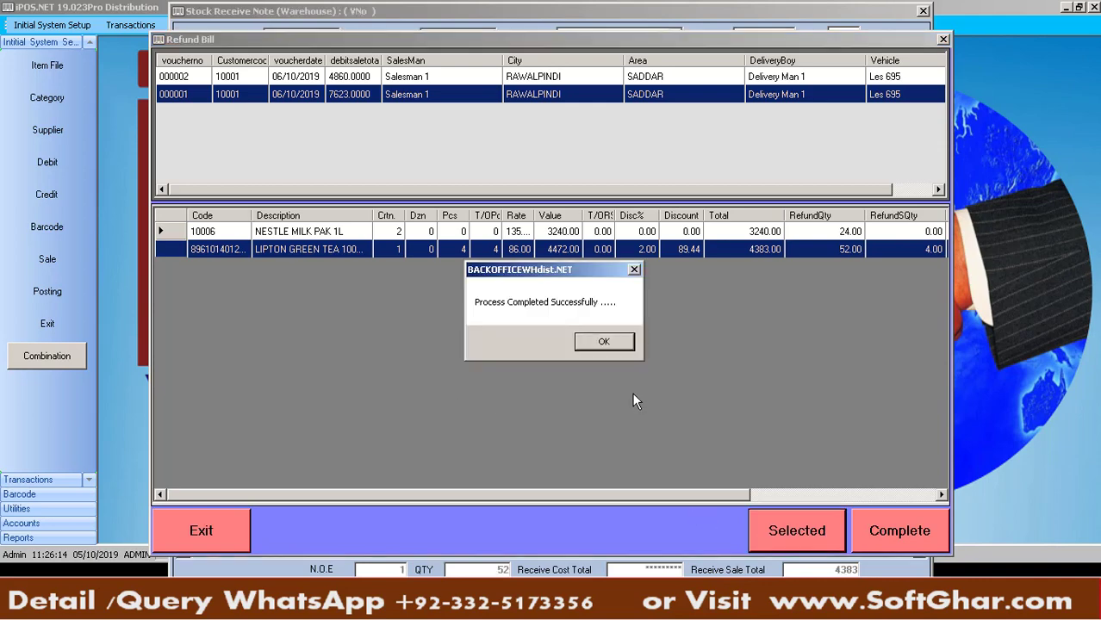
pyautogui.click(605, 342)
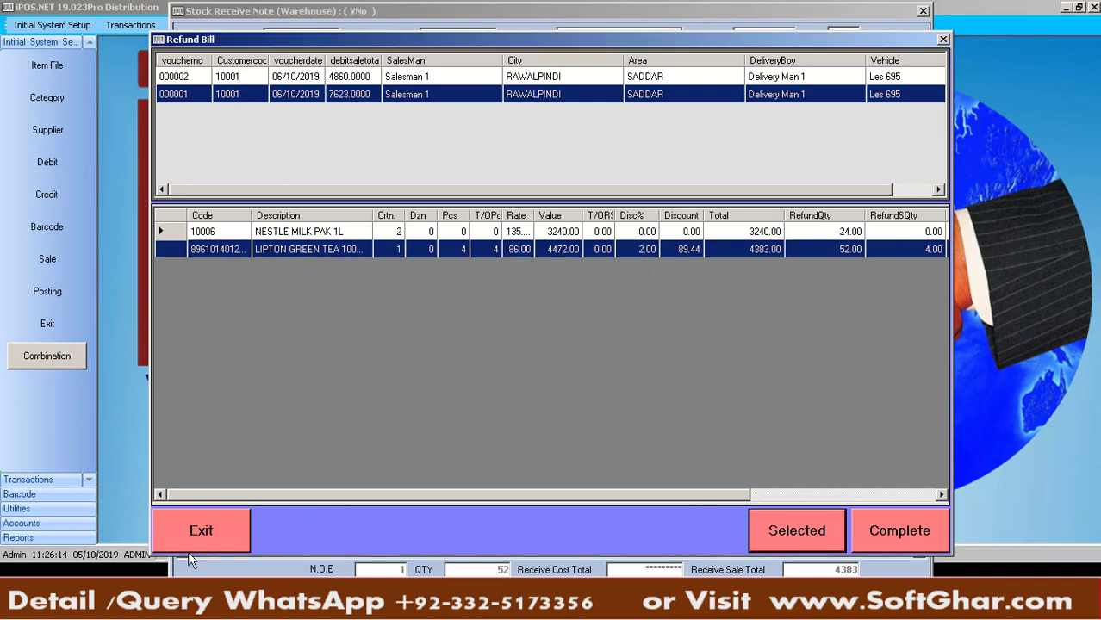
pyautogui.click(189, 552)
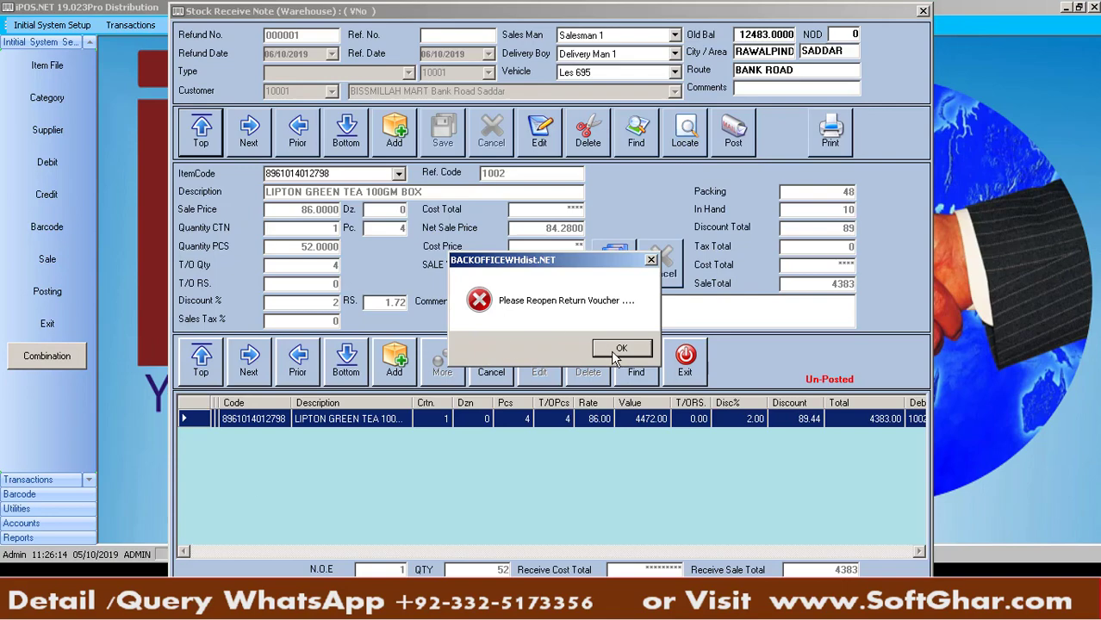
# Reopen the sale return voucher, set LIPTON GREEN TEA to 48 pieces, post and close it
pyautogui.click(617, 349)
pyautogui.click(143, 25)
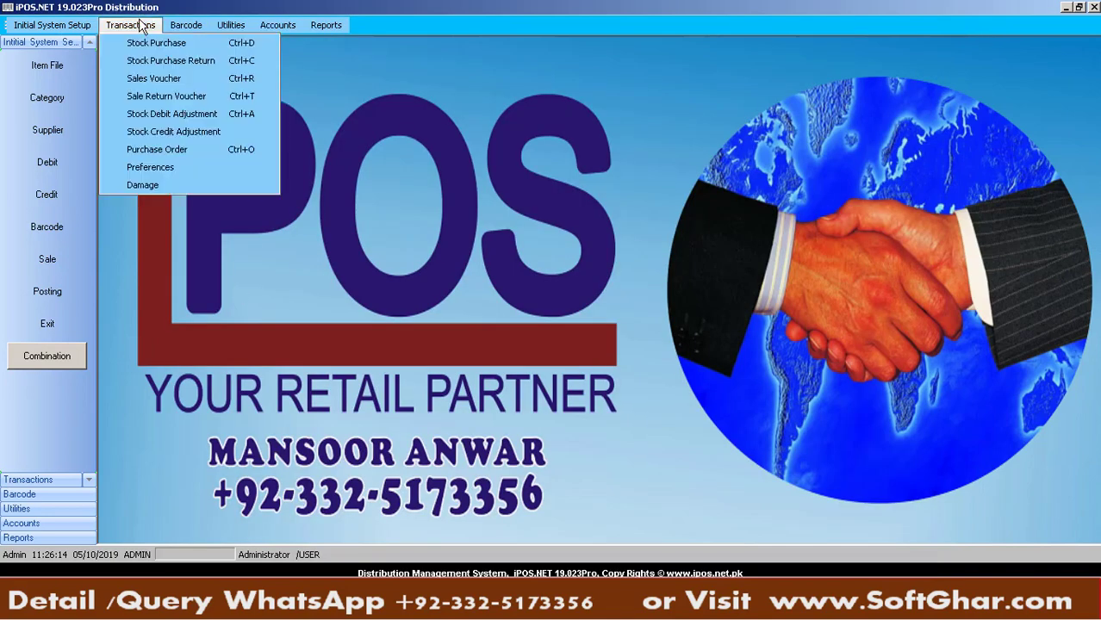
pyautogui.click(173, 93)
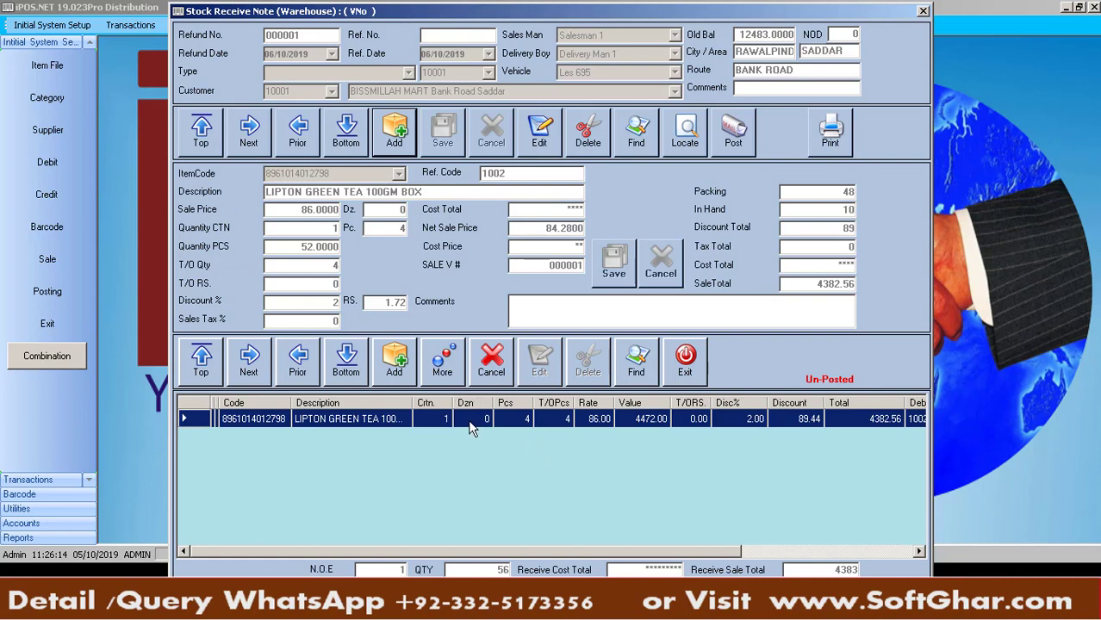
pyautogui.click(472, 429)
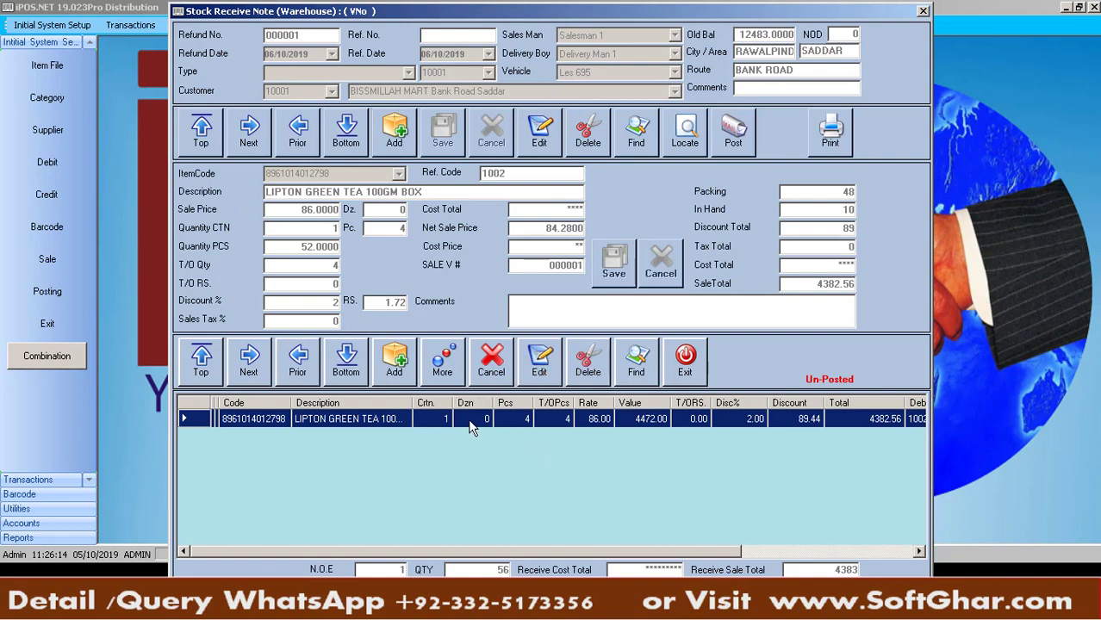
pyautogui.click(541, 368)
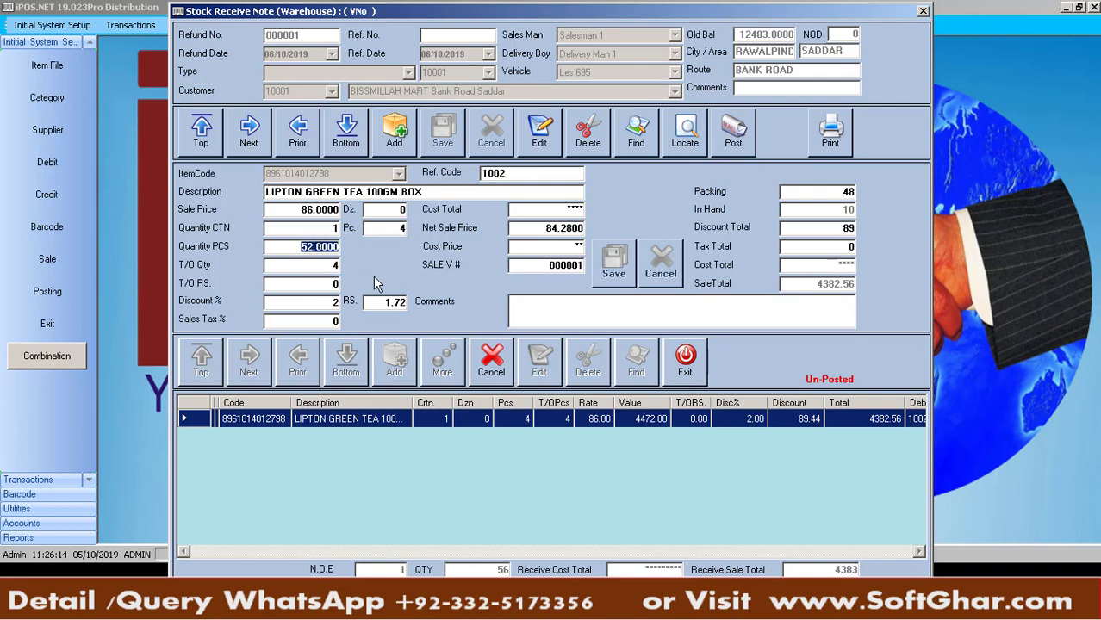
pyautogui.write('48')
pyautogui.press('Return')
pyautogui.press('Return')
pyautogui.press('Return')
pyautogui.press('Return')
pyautogui.press('Return')
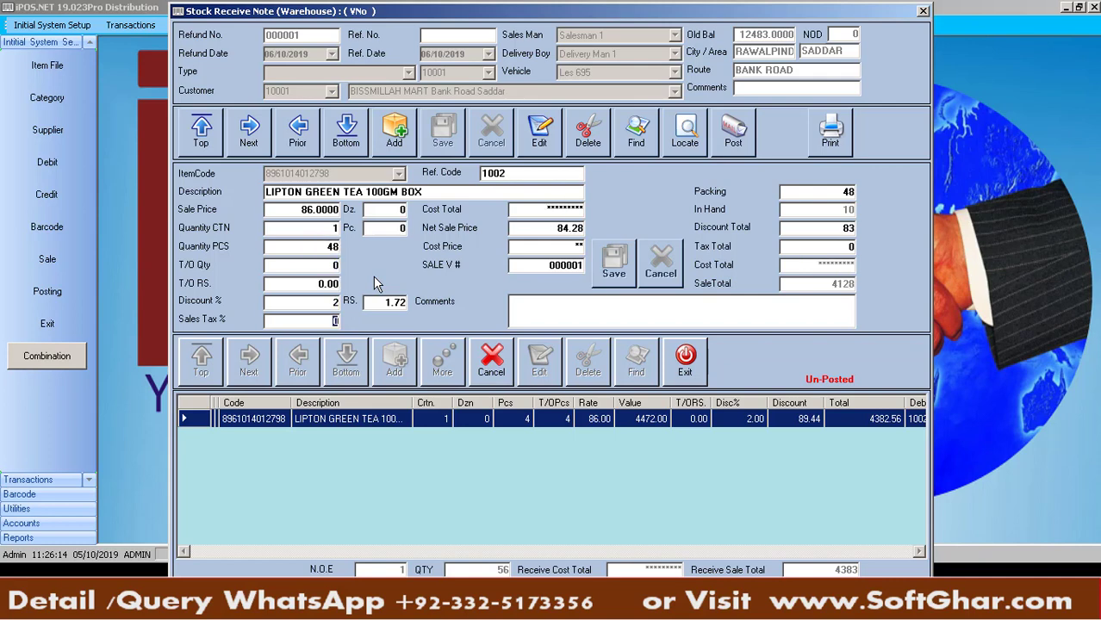
pyautogui.press('Return')
pyautogui.press('Return')
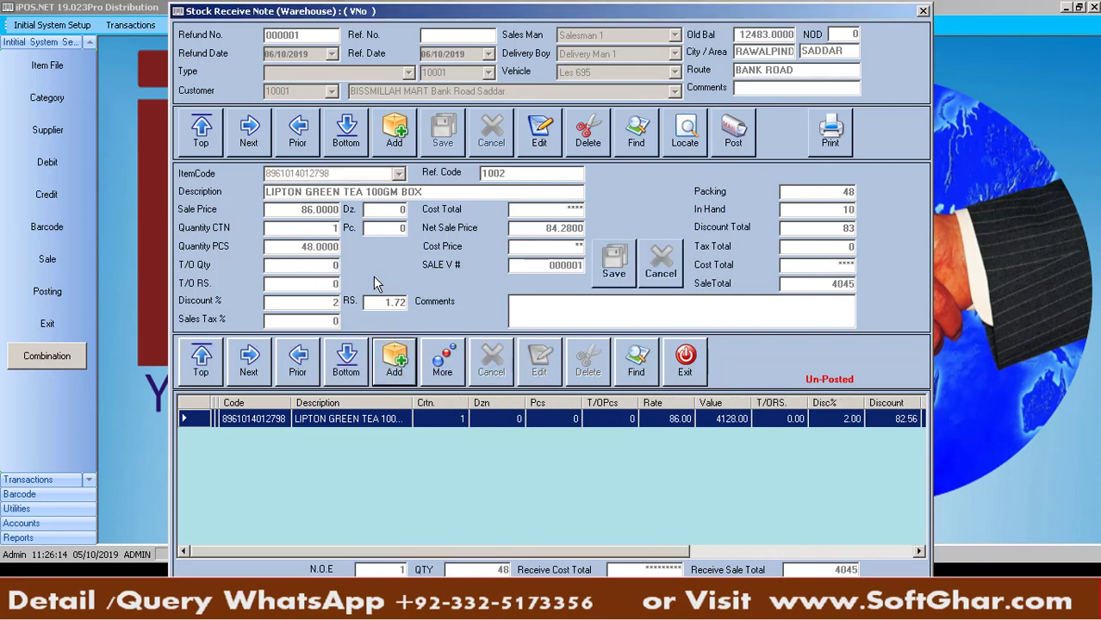
pyautogui.click(734, 138)
pyautogui.click(621, 346)
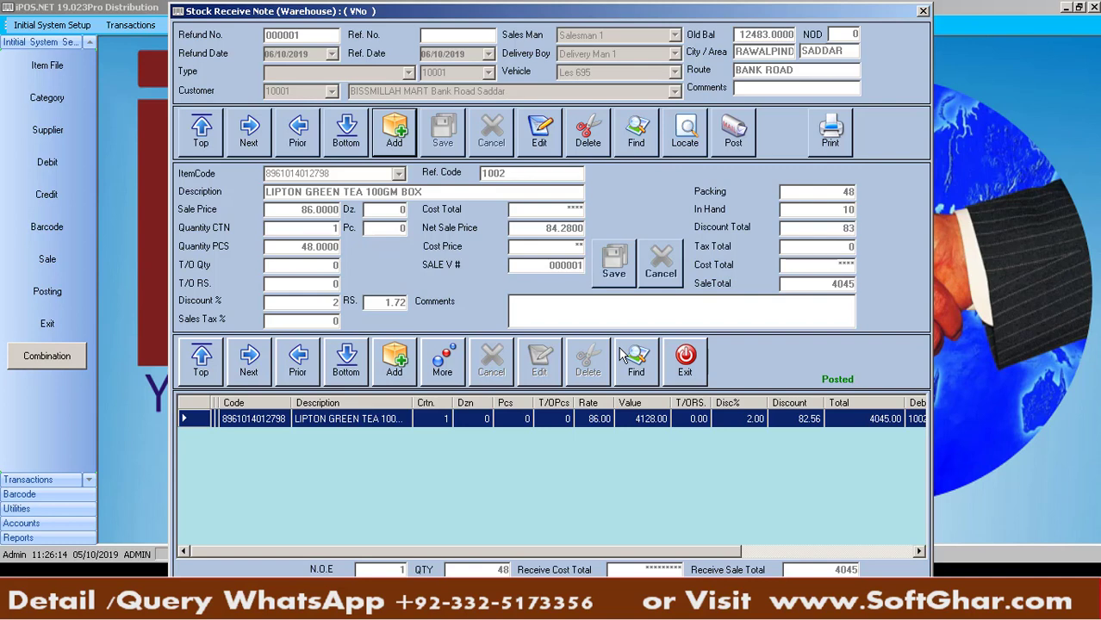
pyautogui.click(694, 375)
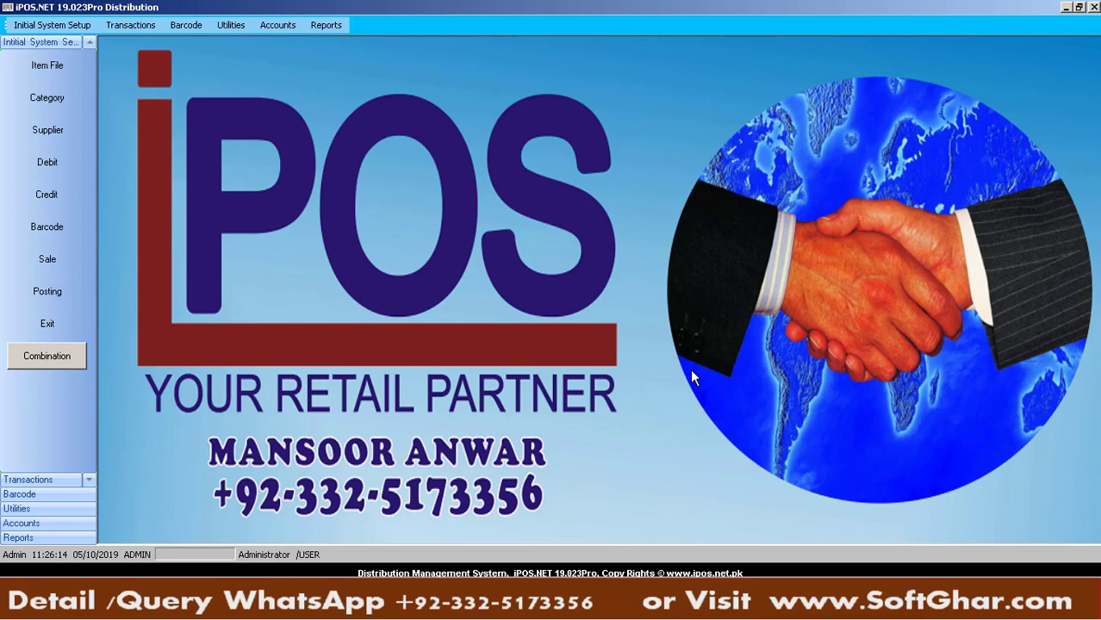
pyautogui.click(145, 27)
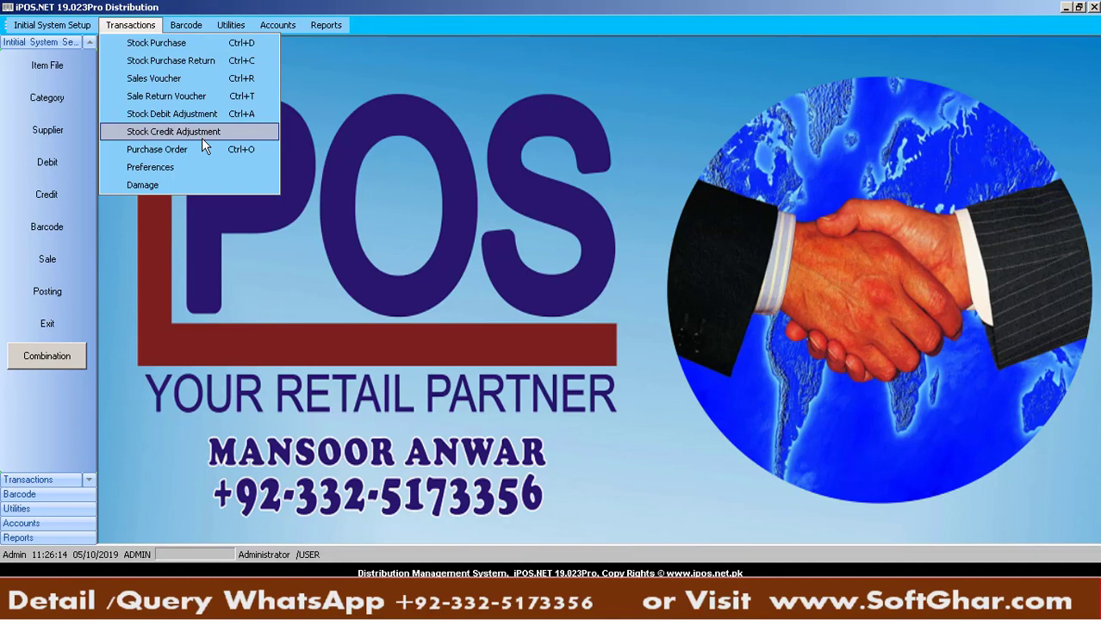
pyautogui.click(180, 62)
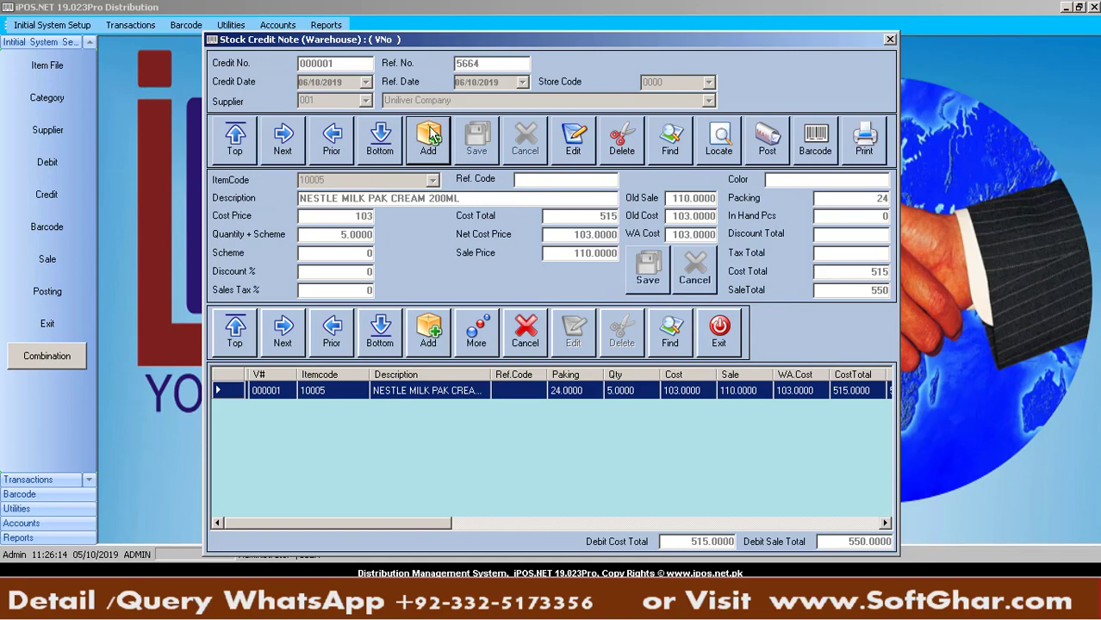
pyautogui.click(724, 349)
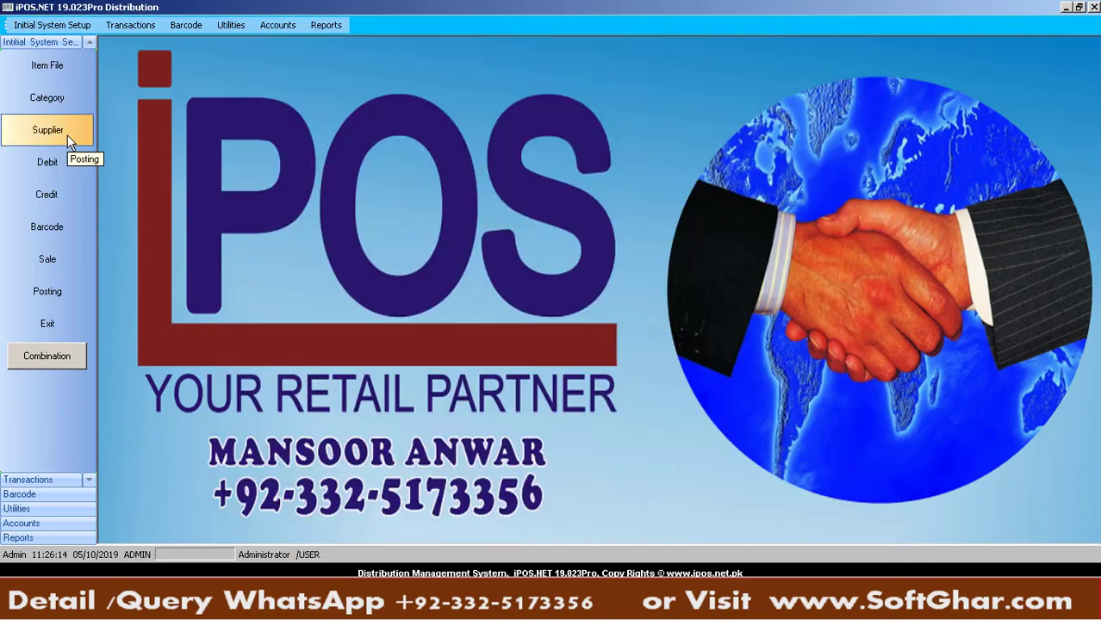
# Create and save supplier 002 named DAMAGES in the supplier records
pyautogui.click(69, 138)
pyautogui.click(468, 341)
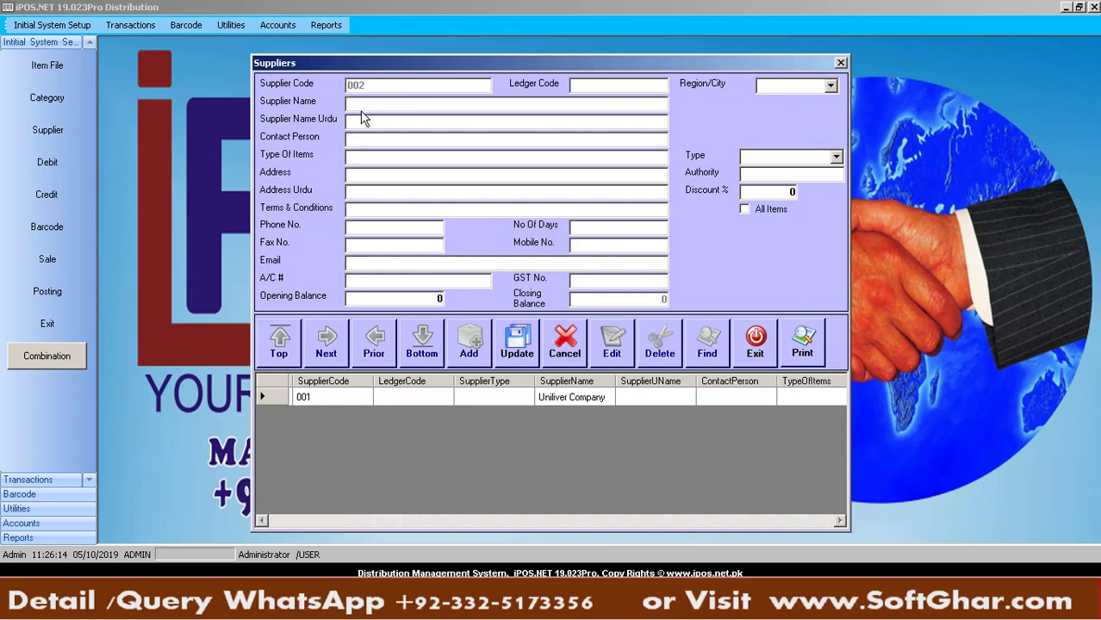
pyautogui.click(363, 105)
pyautogui.write('DAMAGES')
pyautogui.click(526, 345)
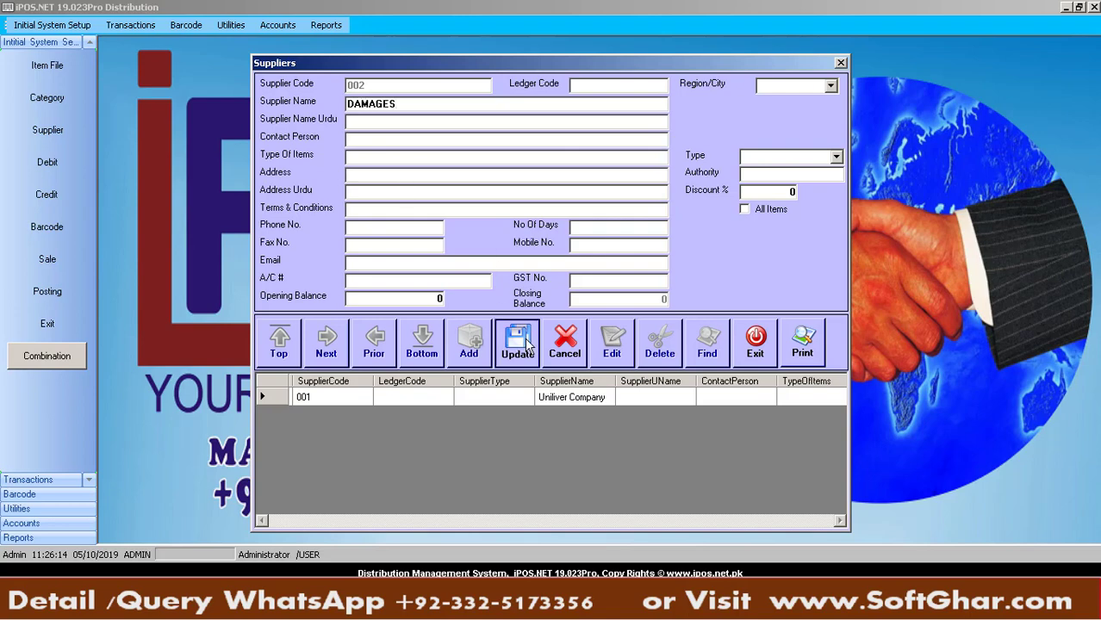
pyautogui.click(585, 342)
pyautogui.click(755, 343)
pyautogui.click(129, 25)
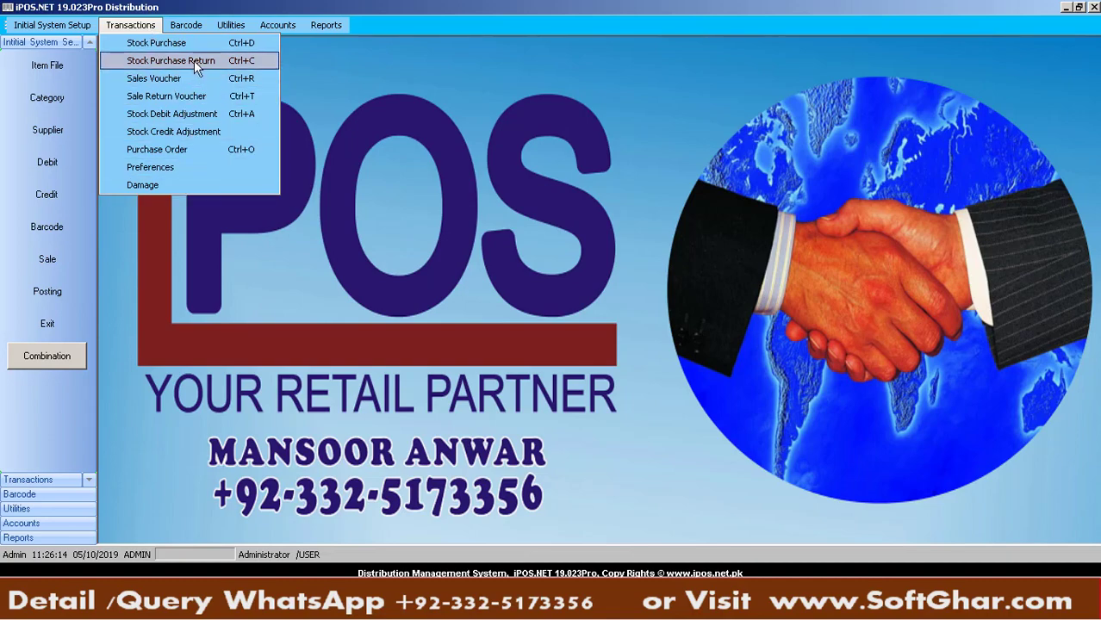
# Open the Damage voucher, close it, then reopen a blank one from Transactions > Damage
pyautogui.click(191, 183)
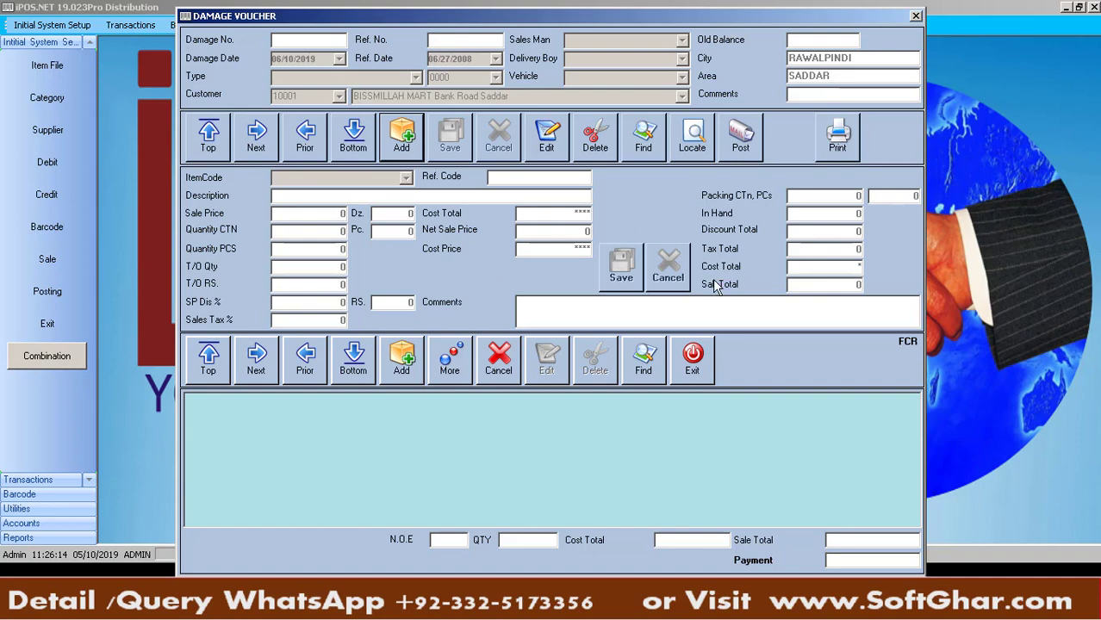
pyautogui.click(695, 359)
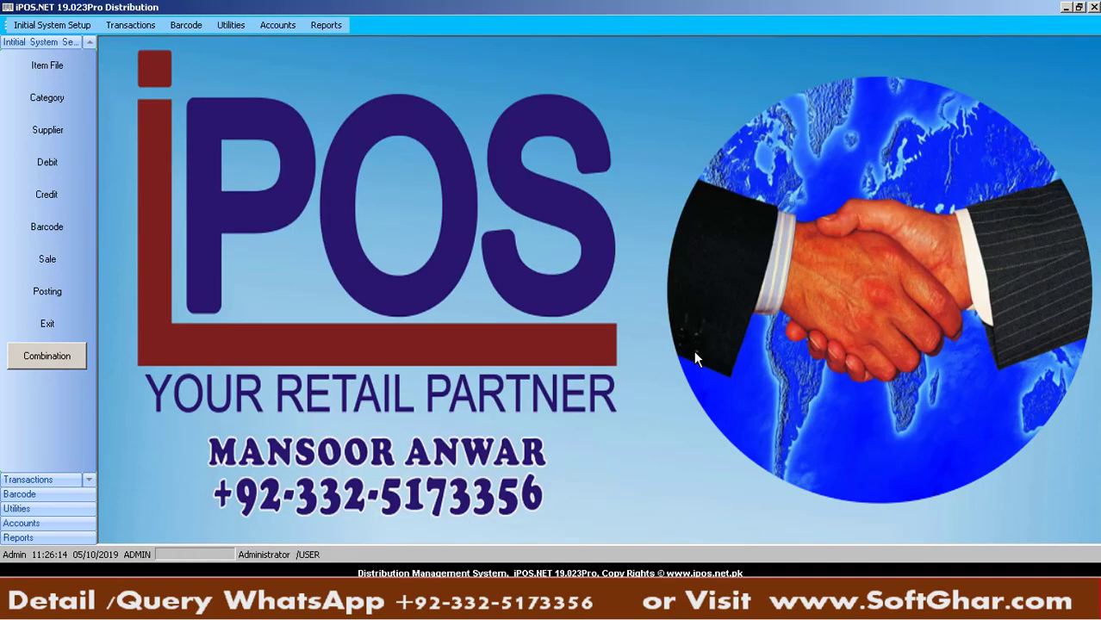
pyautogui.click(145, 26)
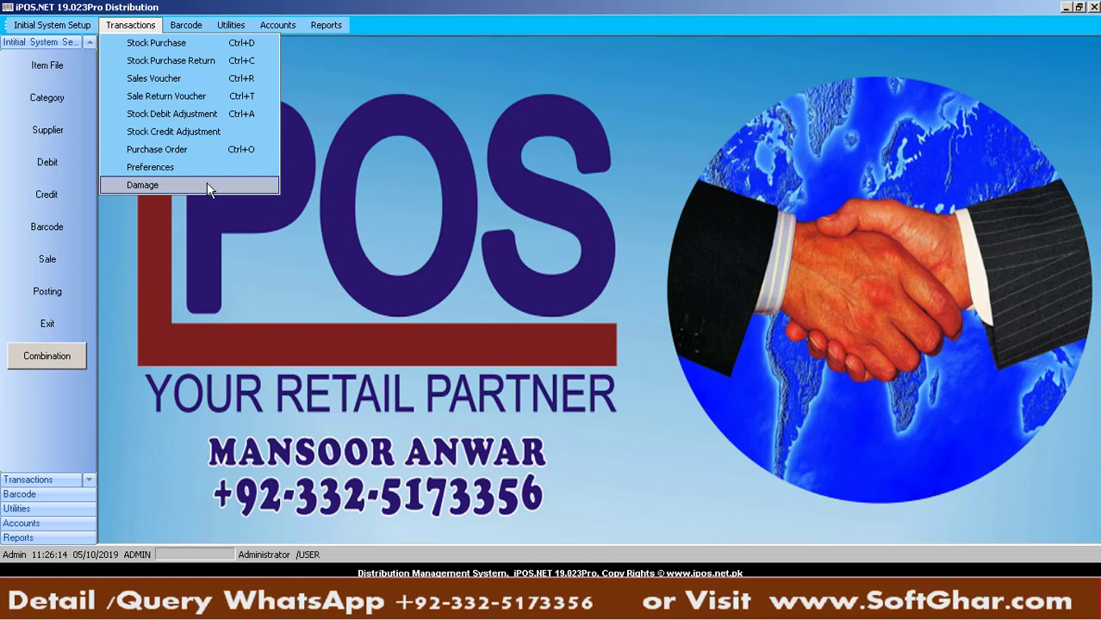
pyautogui.click(207, 185)
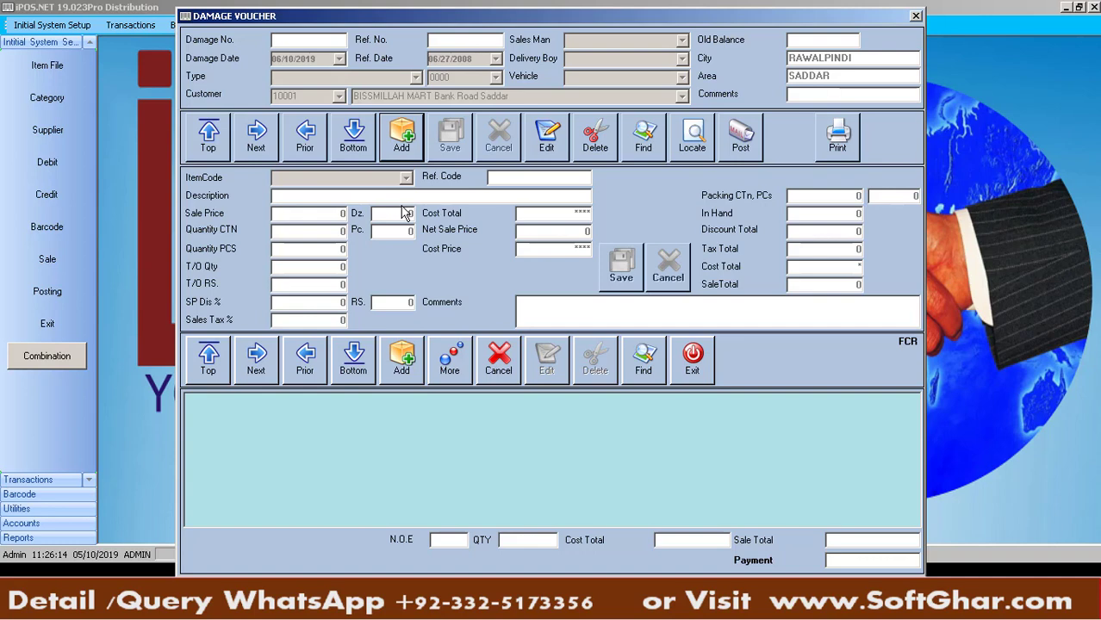
# Add a damage voucher: Salesman 1, vehicle Les 695, Delivery Man 1, customer BISSMILLAH MART
pyautogui.click(399, 145)
pyautogui.press('Tab')
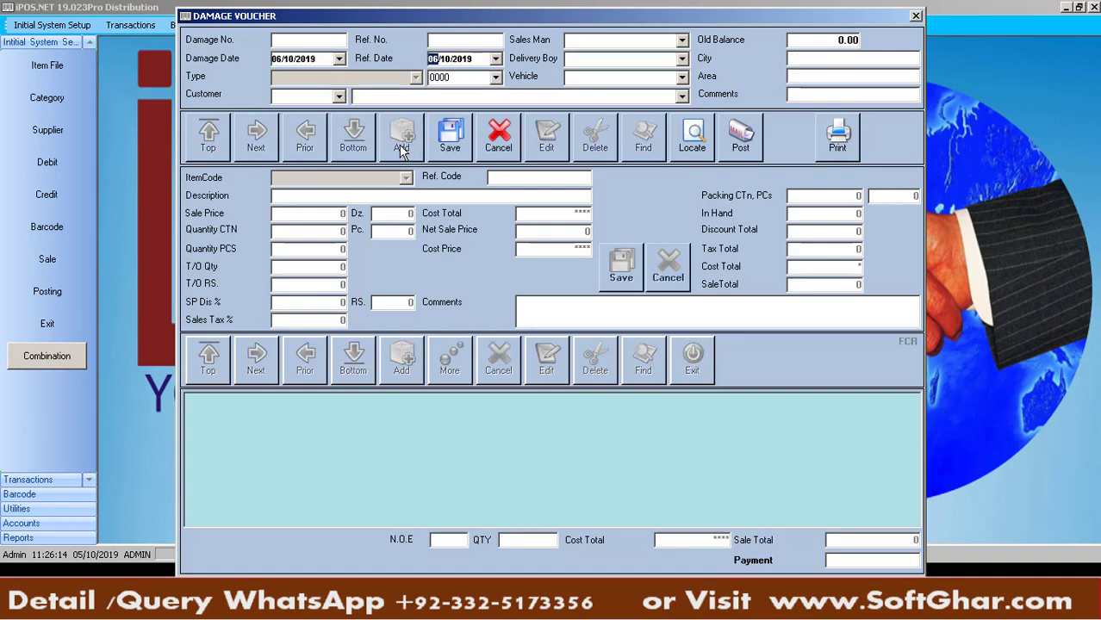
pyautogui.press('Tab')
pyautogui.press('Down')
pyautogui.press('Tab')
pyautogui.press('Tab')
pyautogui.press('Down')
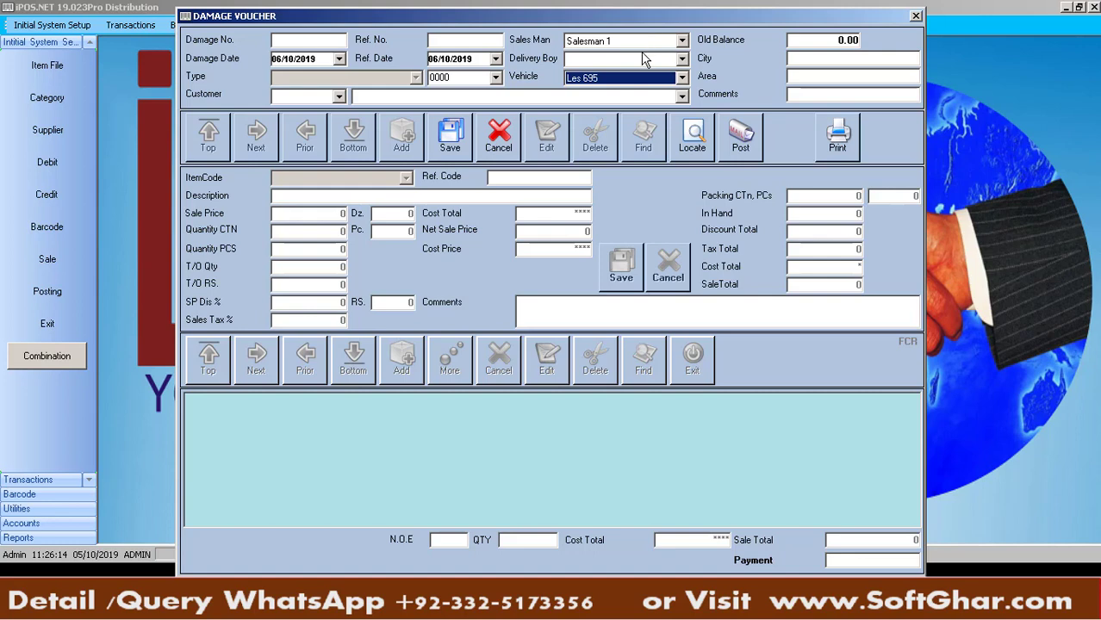
pyautogui.click(645, 59)
pyautogui.click(625, 78)
pyautogui.press('Tab')
pyautogui.press('Tab')
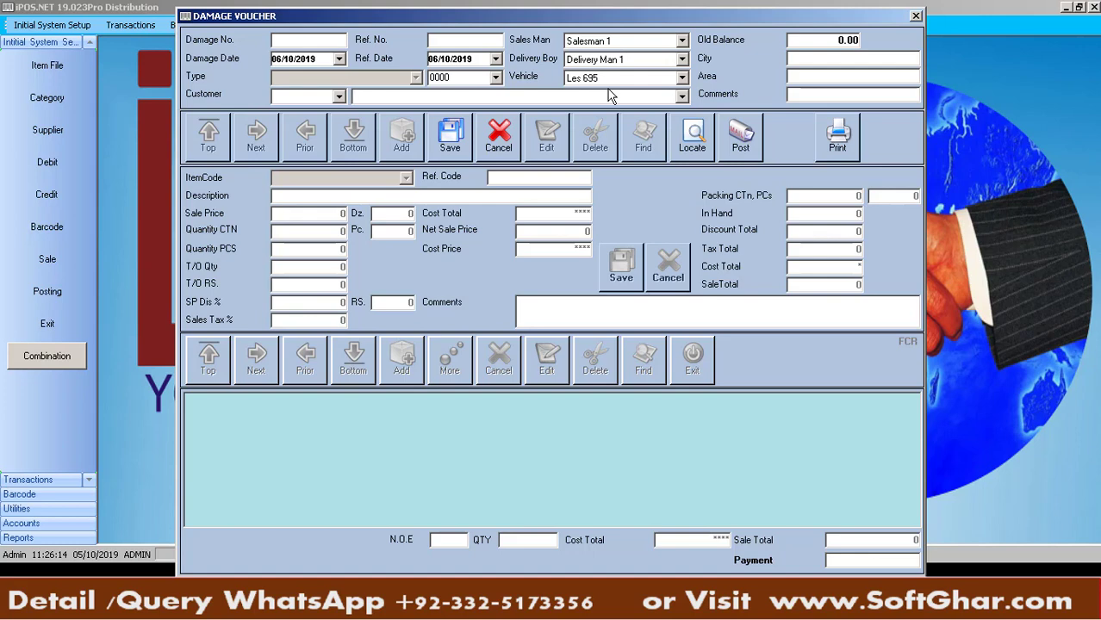
pyautogui.write('b')
pyautogui.press('Return')
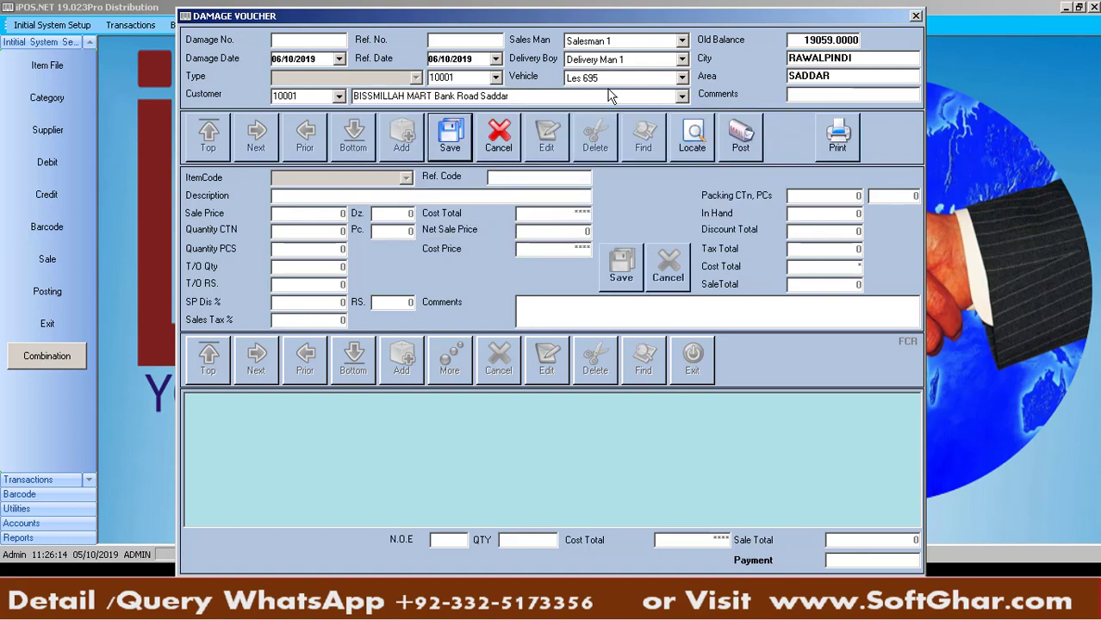
# Save the damage voucher header and decline leaving the voucher
pyautogui.press('Return')
pyautogui.press('Escape')
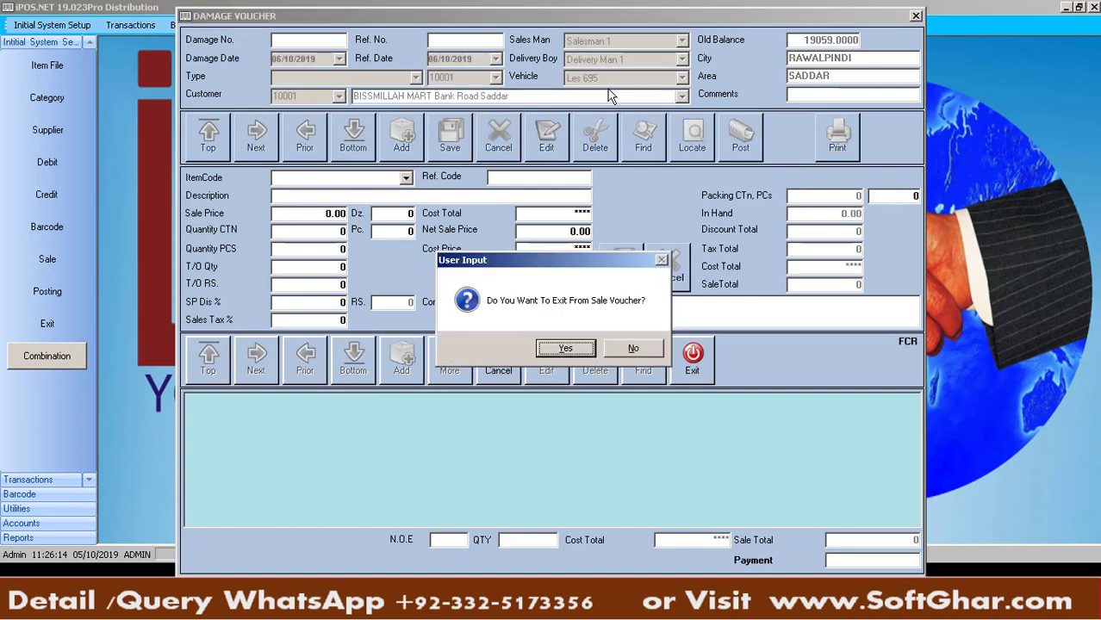
pyautogui.press('Right')
pyautogui.press('Return')
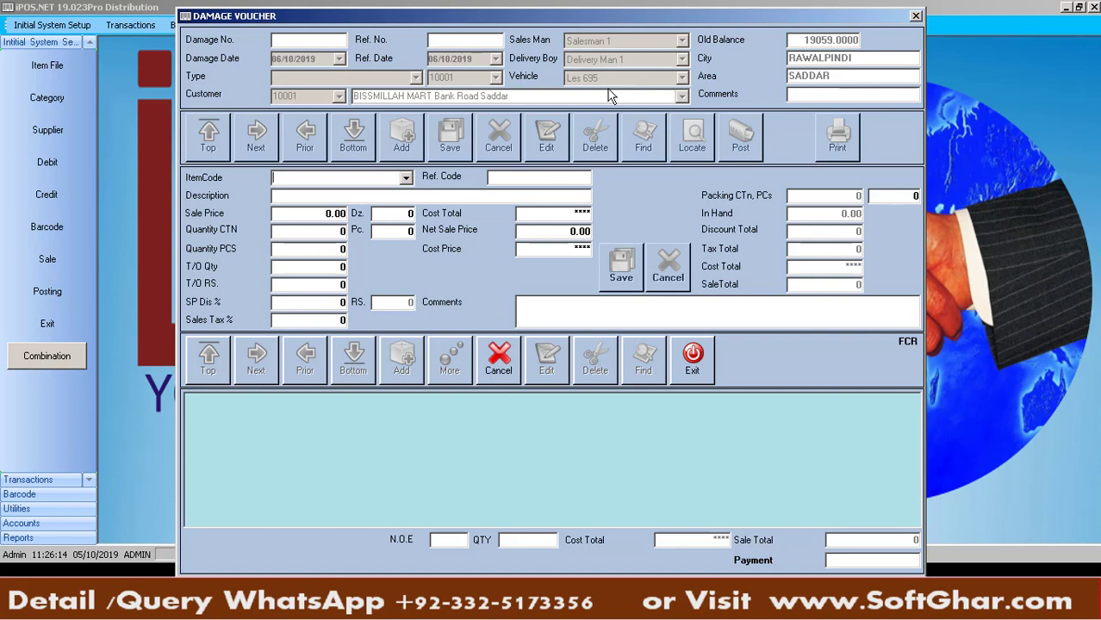
# Add a NESTLE MILK PAK 1L line of 3 pieces at 135 (value 405), no further items
pyautogui.press('Down')
pyautogui.write('NE')
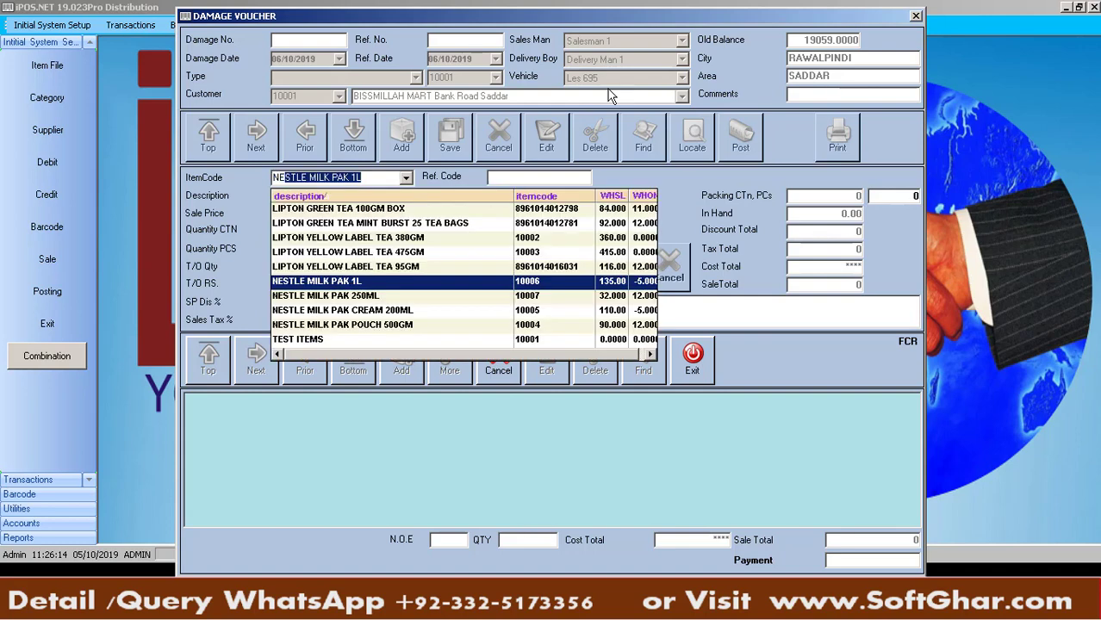
pyautogui.press('Return')
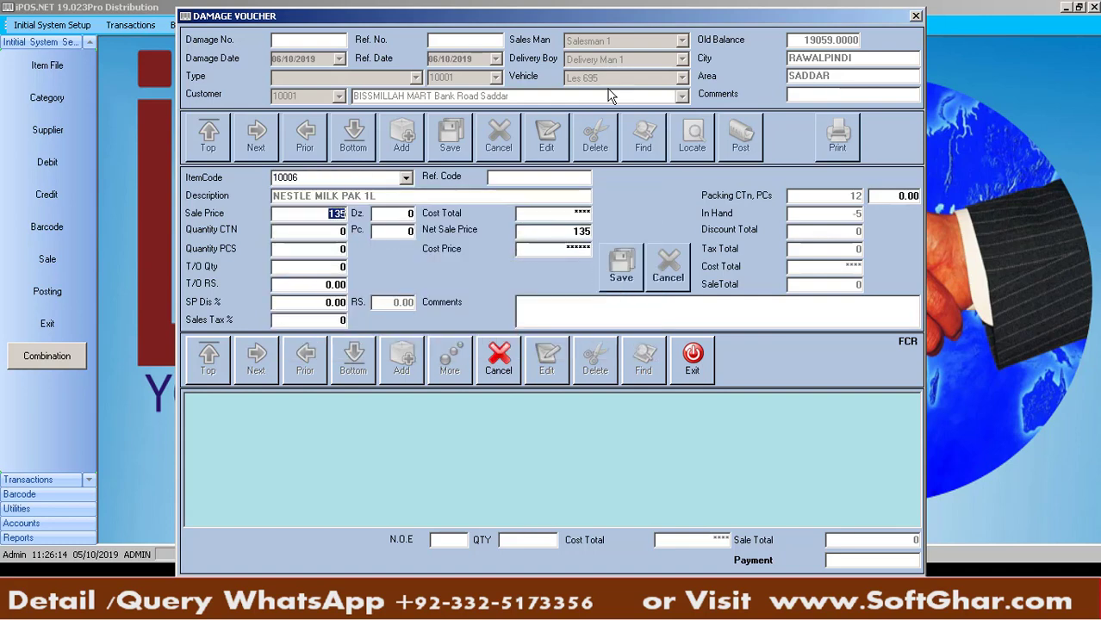
pyautogui.press('Return')
pyautogui.press('Return')
pyautogui.press('Return')
pyautogui.write('3')
pyautogui.press('Return')
pyautogui.press('Return')
pyautogui.press('Return')
pyautogui.press('Return')
pyautogui.press('Return')
pyautogui.press('Return')
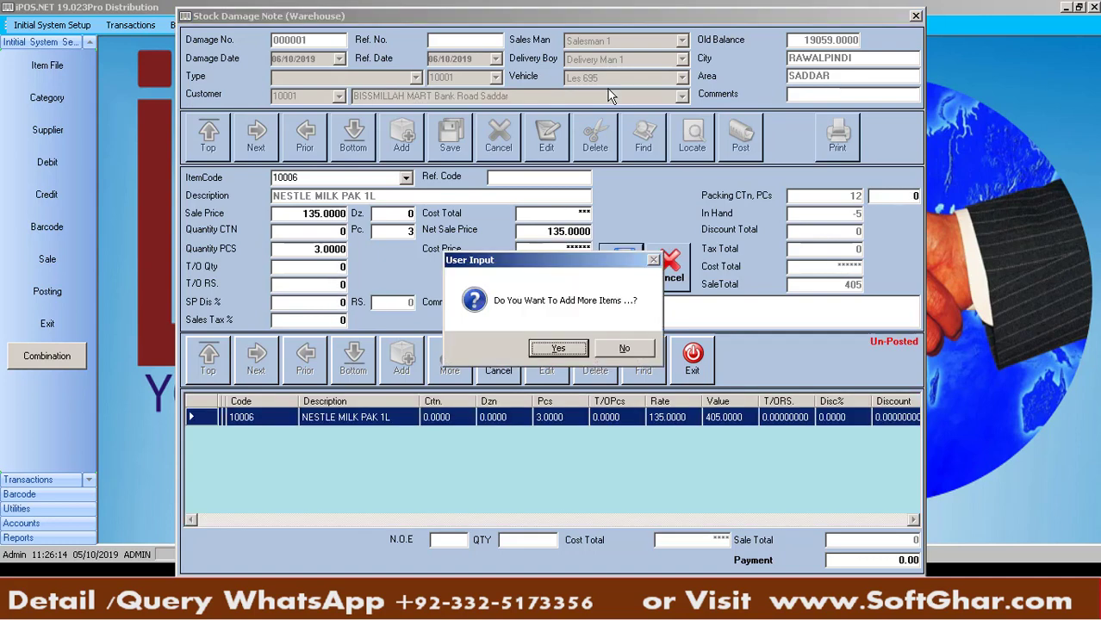
pyautogui.press('Right')
pyautogui.press('Return')
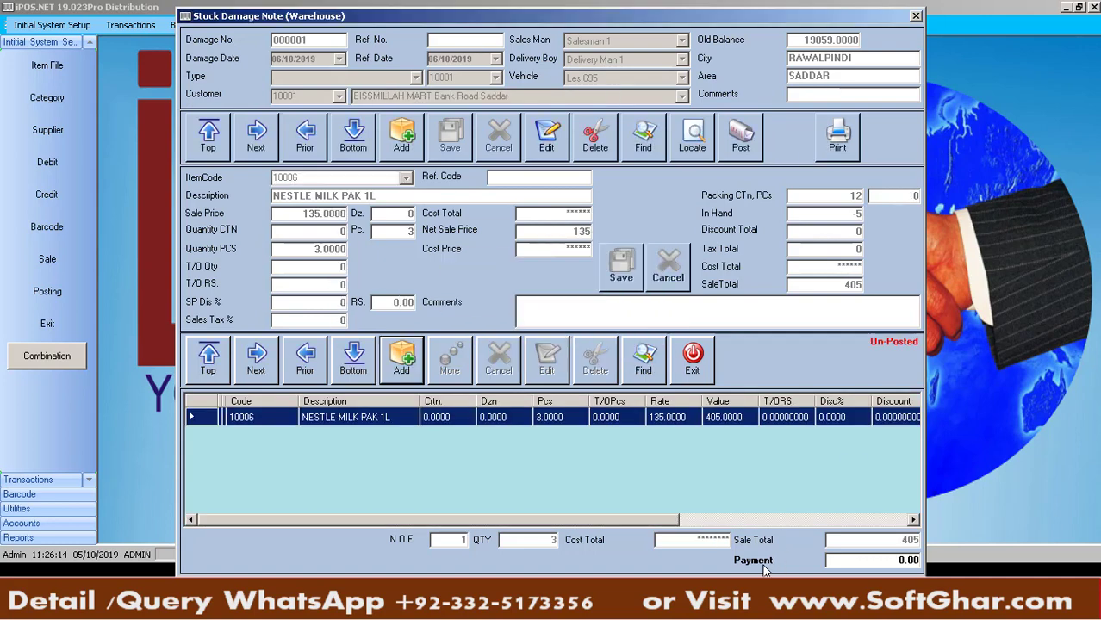
# Post damage note 000001 and preview its Damage report through Print Setup
pyautogui.click(743, 145)
pyautogui.press('Return')
pyautogui.click(837, 148)
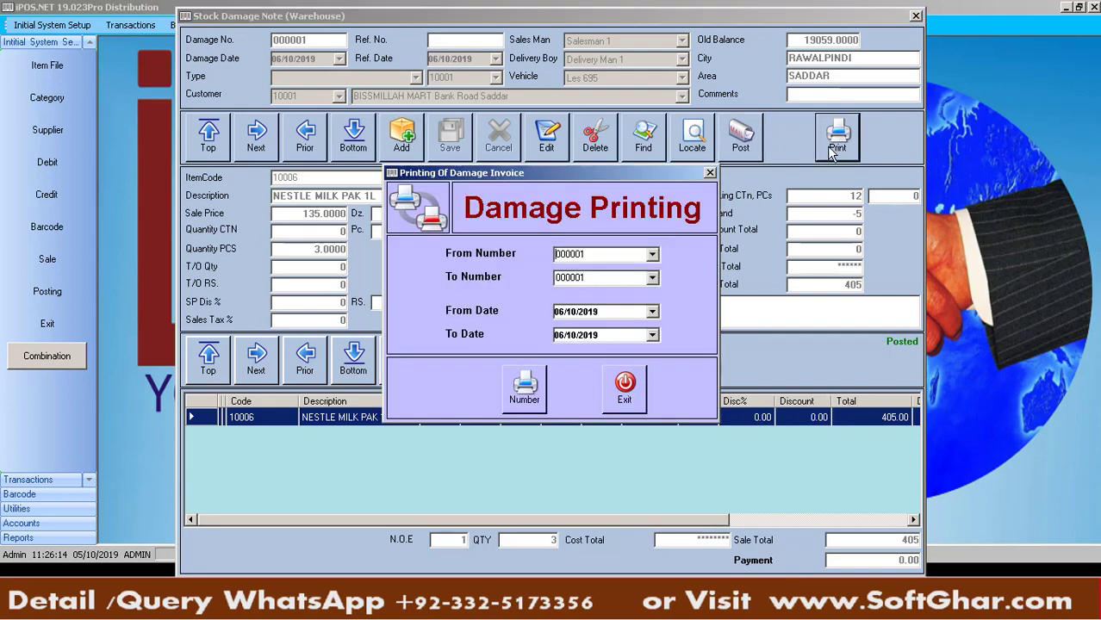
pyautogui.click(524, 401)
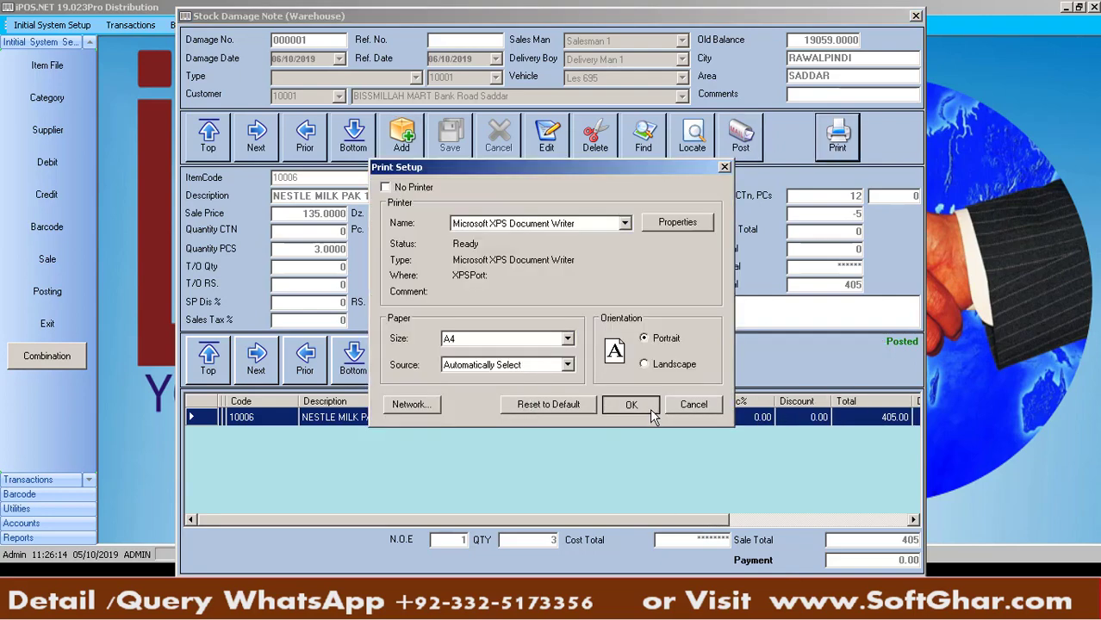
pyautogui.click(650, 408)
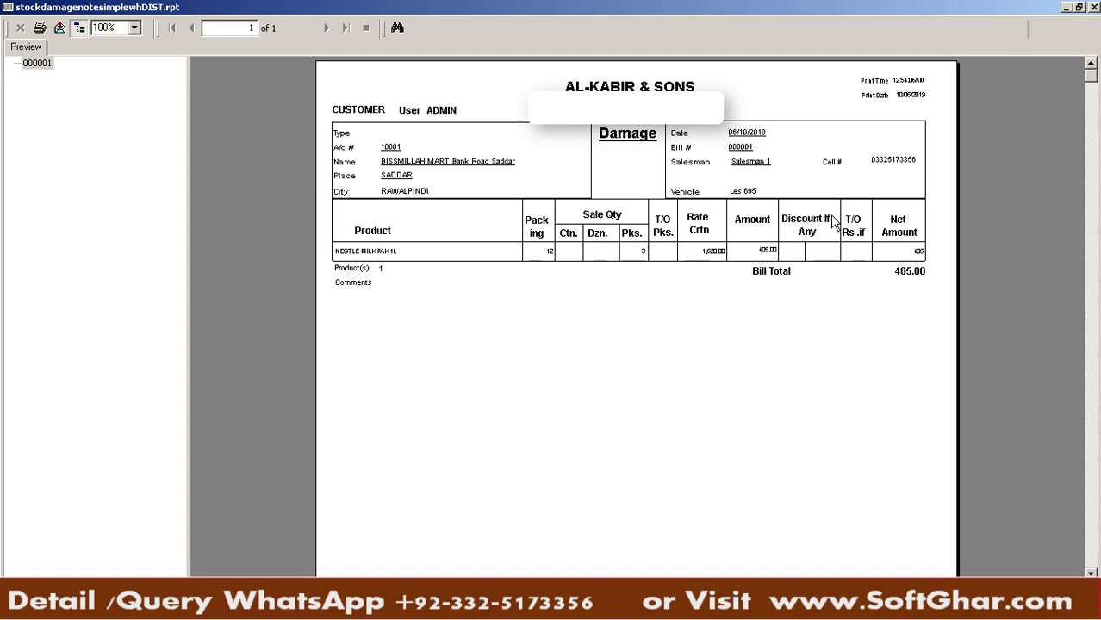
# Close the Damage report preview window
pyautogui.click(1094, 7)
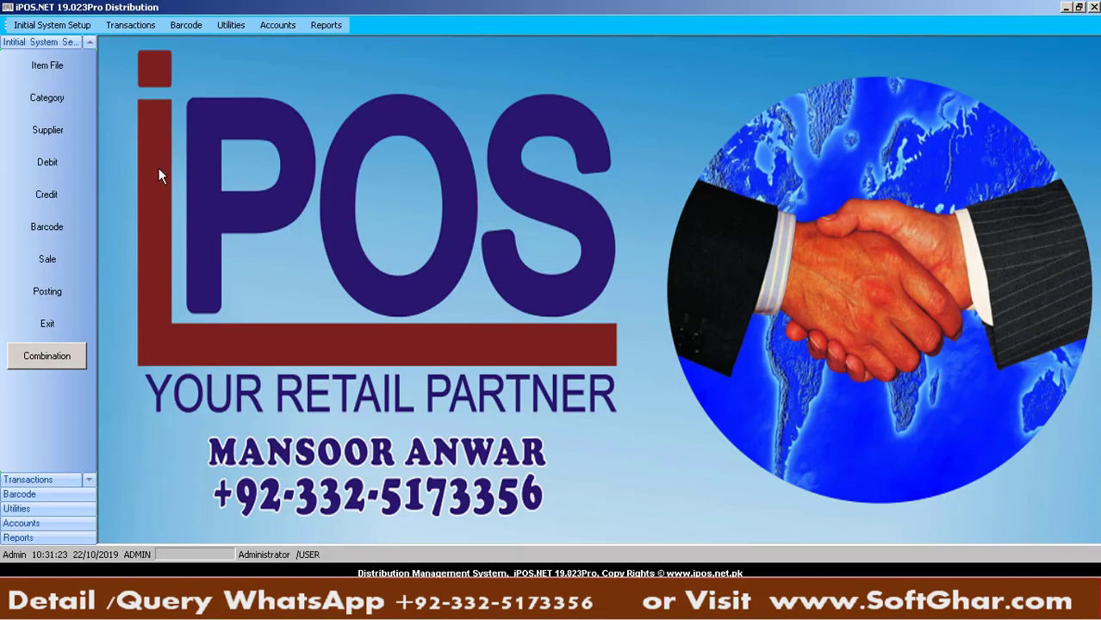
# Open a blank Salesman Issue form from the Transactions menu
pyautogui.click(137, 31)
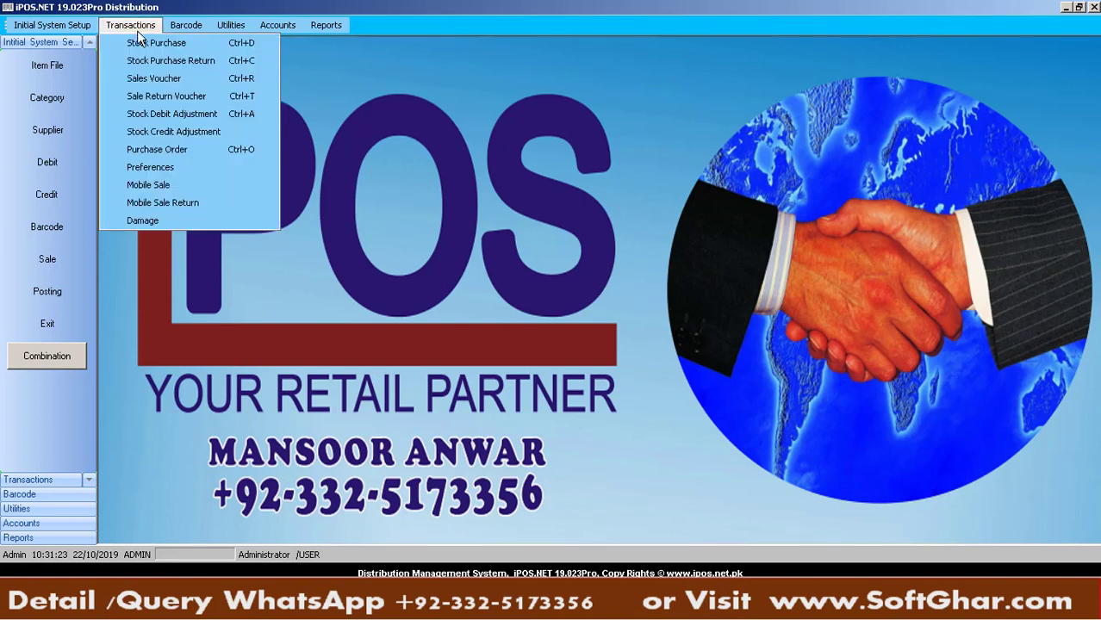
pyautogui.click(192, 185)
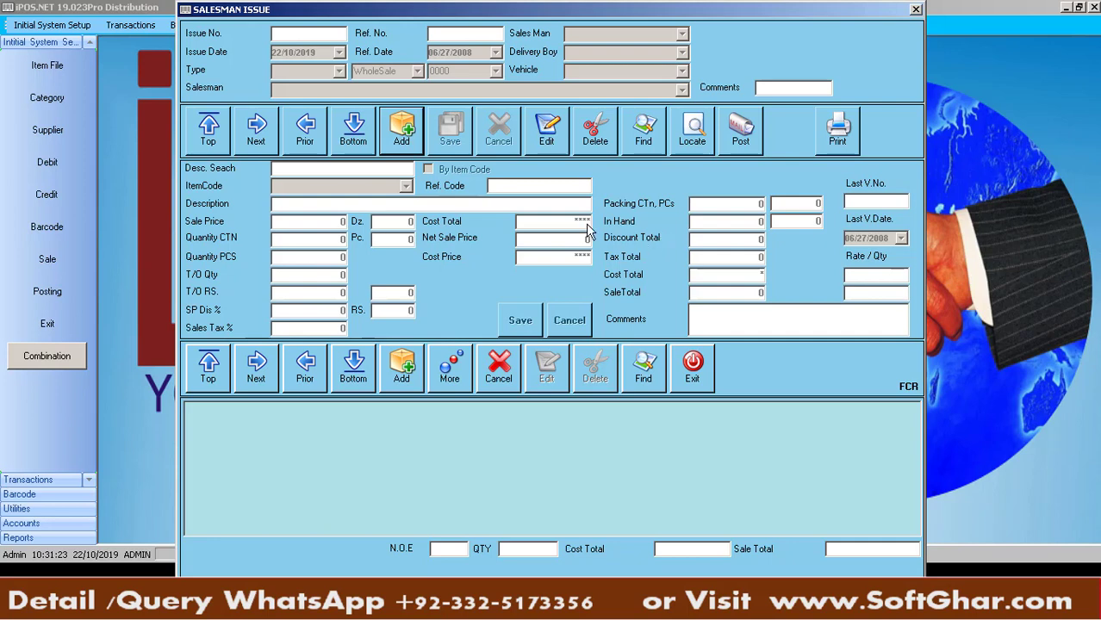
# Create and save an issue header: Ref. No. 6464, MOBILE SALE, Delivery Man 1, vehicle Les 695
pyautogui.click(402, 138)
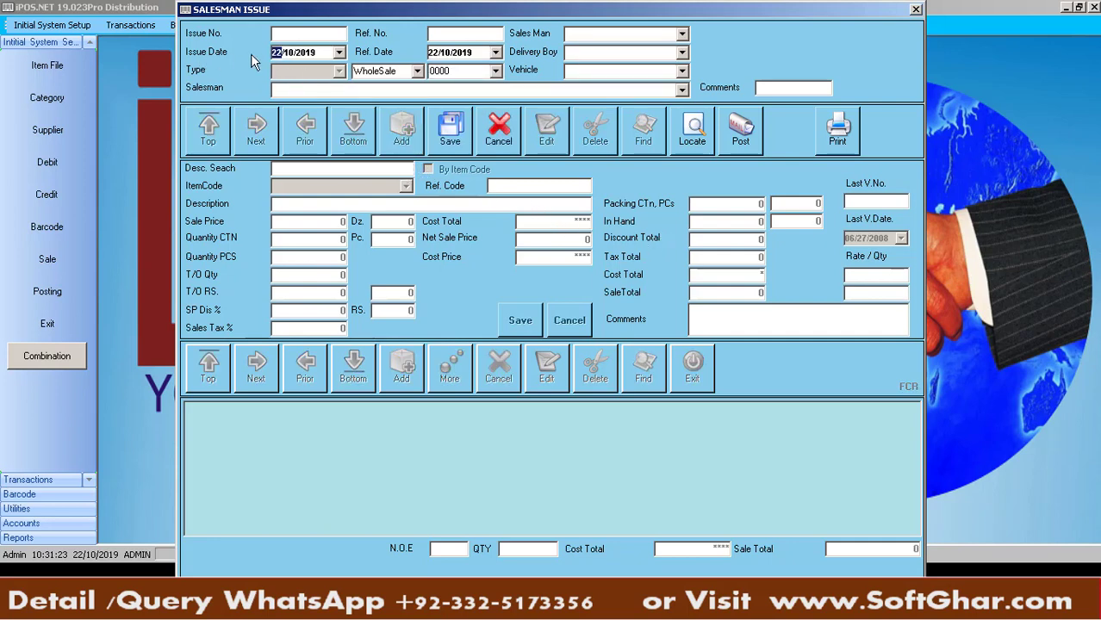
pyautogui.press('Tab')
pyautogui.write('6464')
pyautogui.press('Tab')
pyautogui.press('Tab')
pyautogui.click(681, 34)
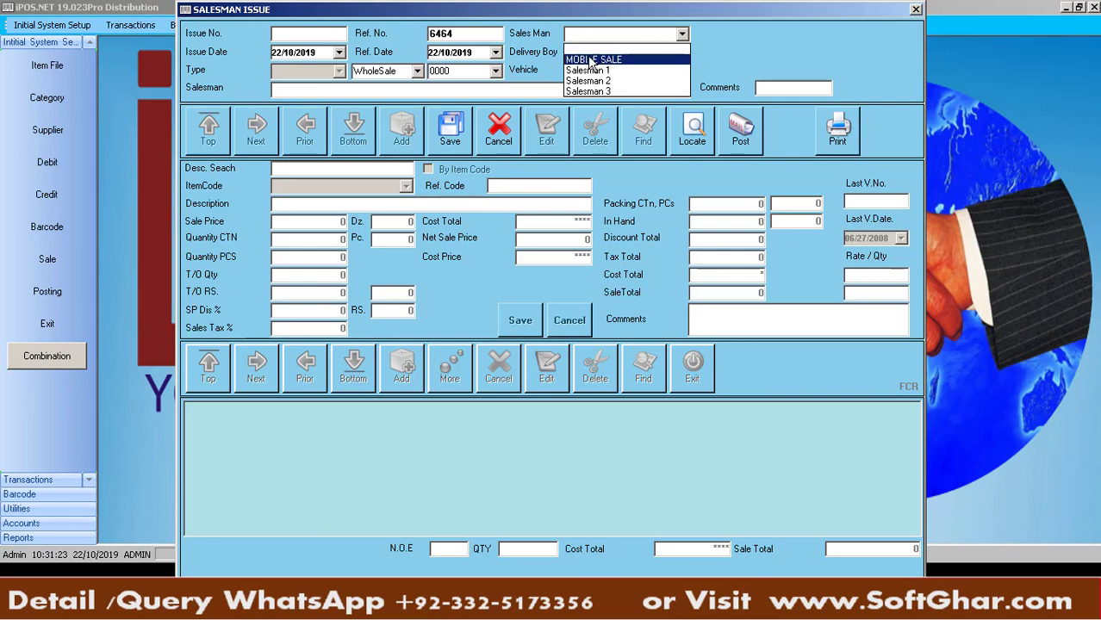
pyautogui.click(592, 60)
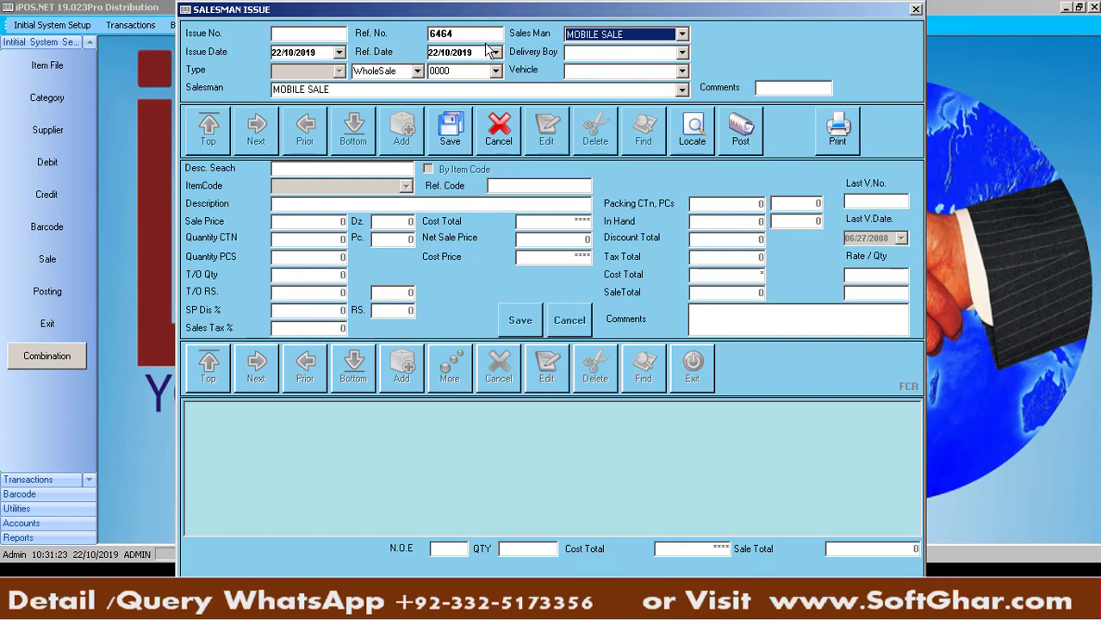
pyautogui.click(681, 52)
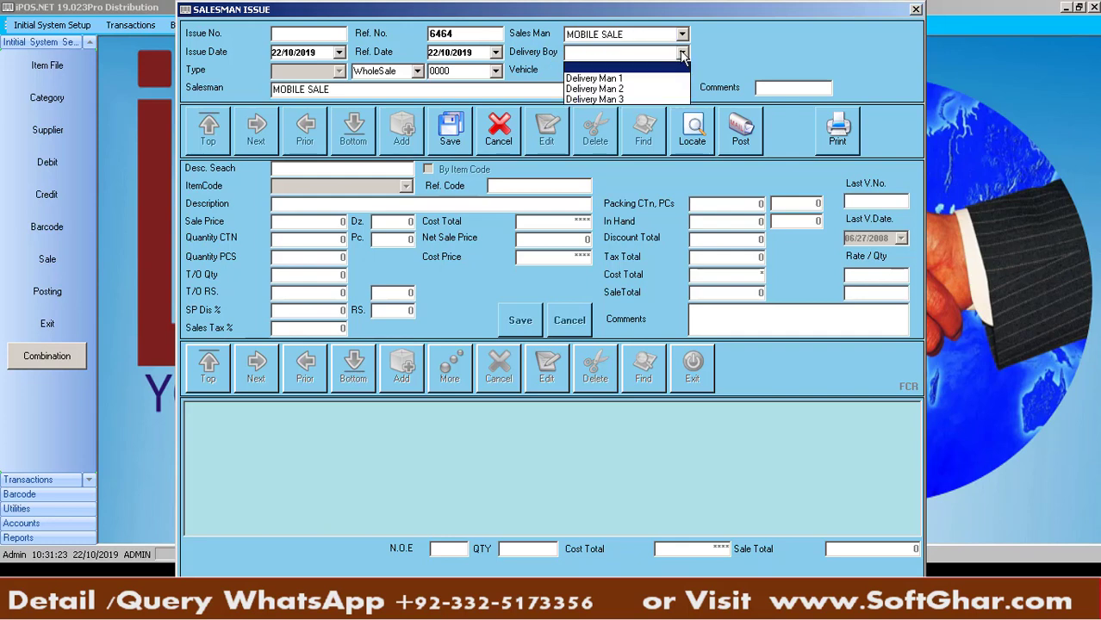
pyautogui.click(622, 78)
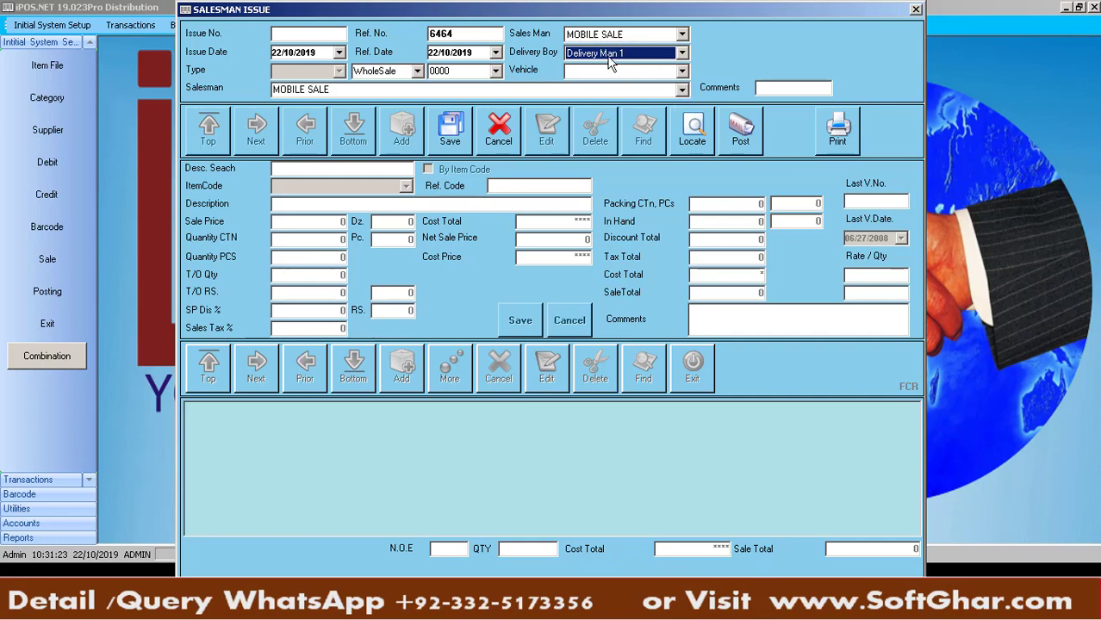
pyautogui.click(681, 71)
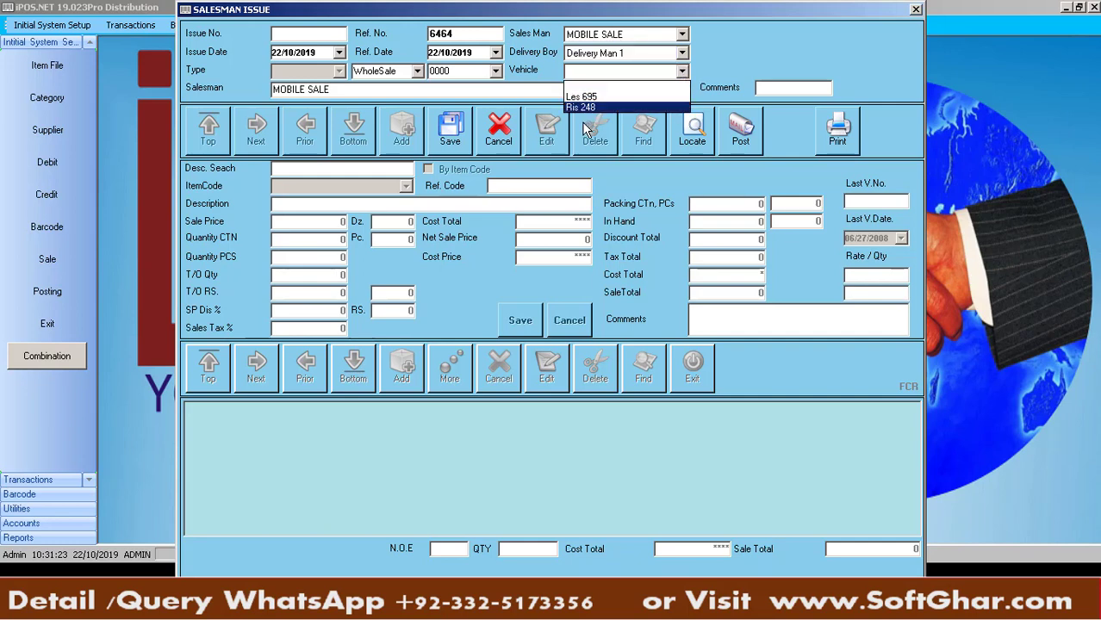
pyautogui.click(598, 97)
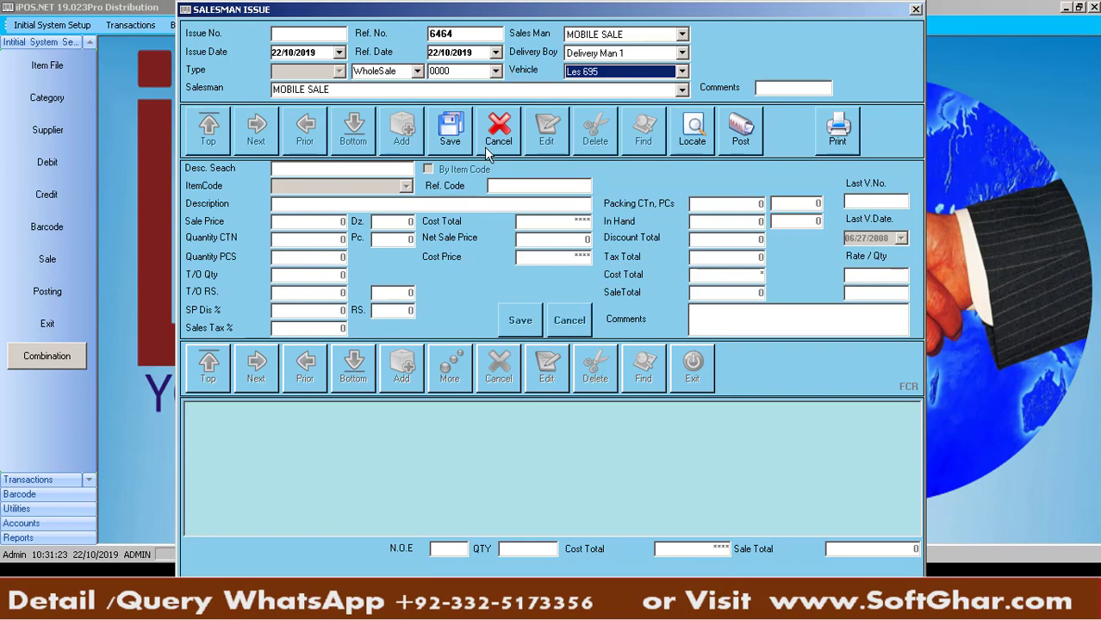
pyautogui.click(447, 135)
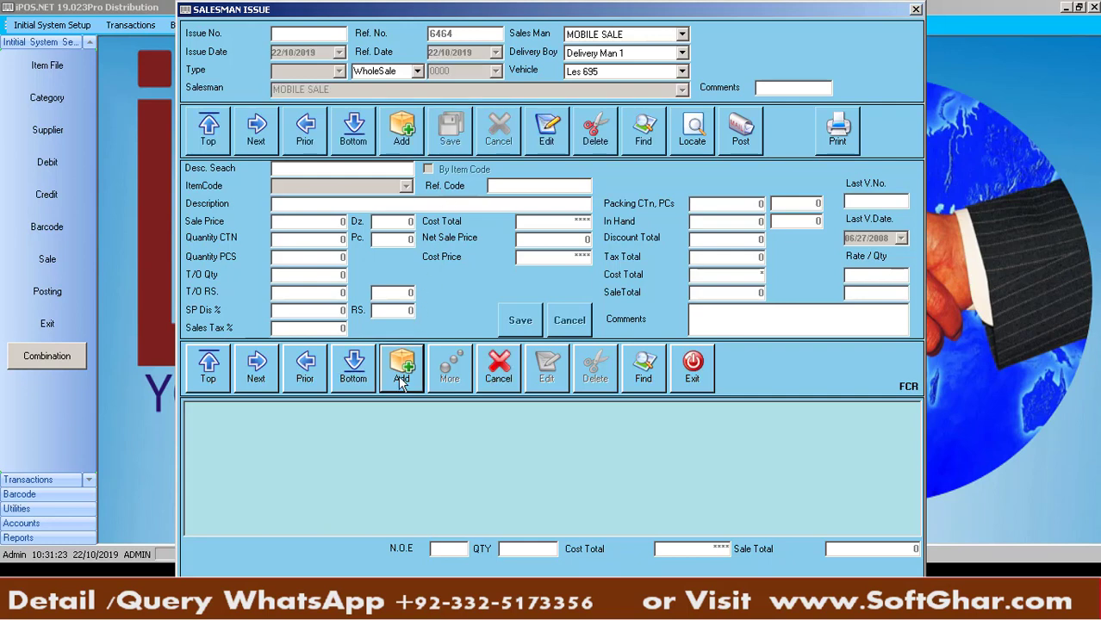
# Add LIPTON GREEN TEA 100GM BOX and LIPTON YELLOW LABEL TEA 95GM lines, 5 cartons each
pyautogui.click(402, 373)
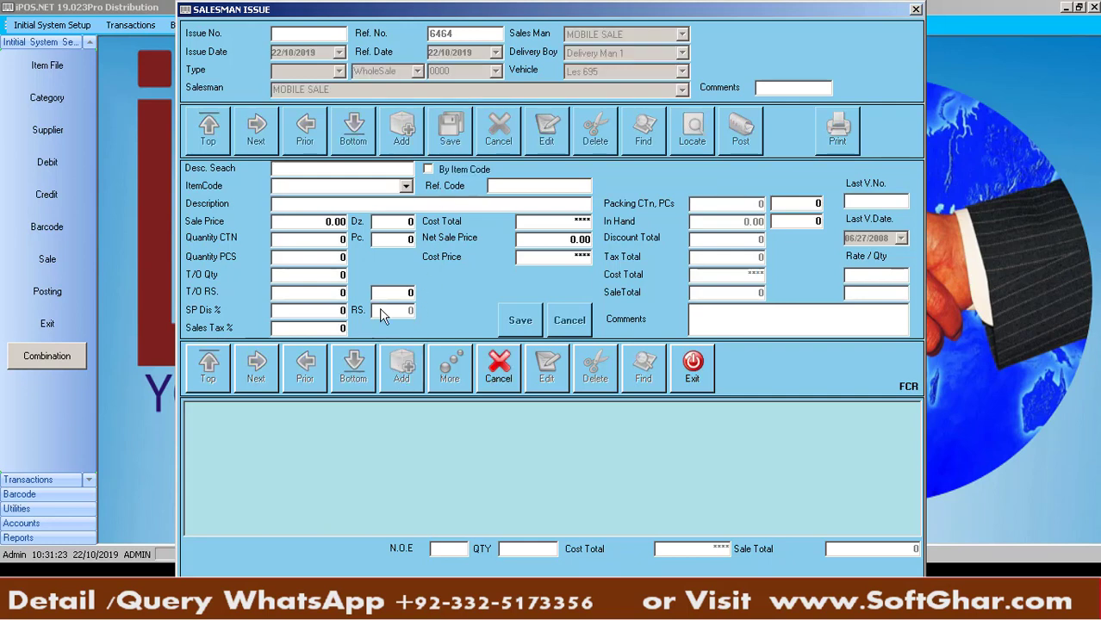
pyautogui.press('Down')
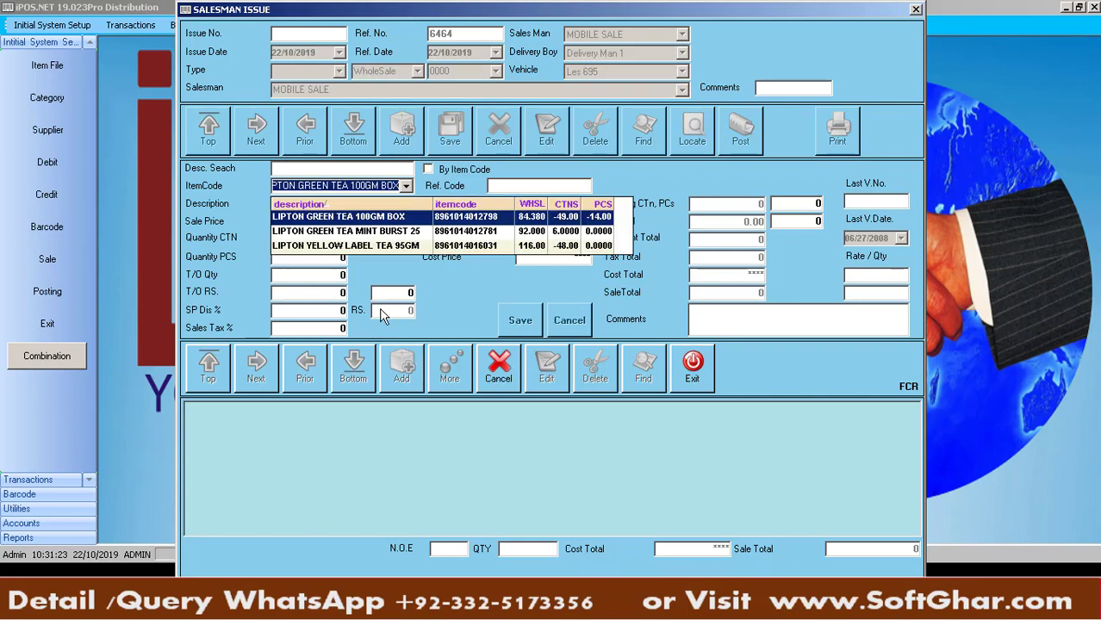
pyautogui.press('Return')
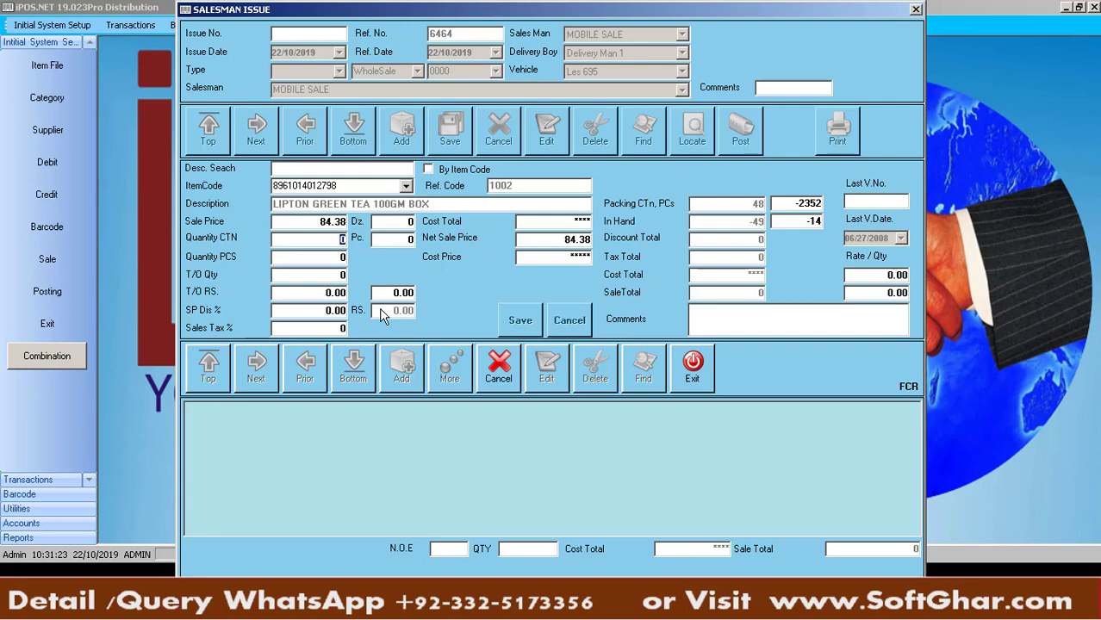
pyautogui.press('Return')
pyautogui.press('Return')
pyautogui.press('Return')
pyautogui.press('Return')
pyautogui.press('Return')
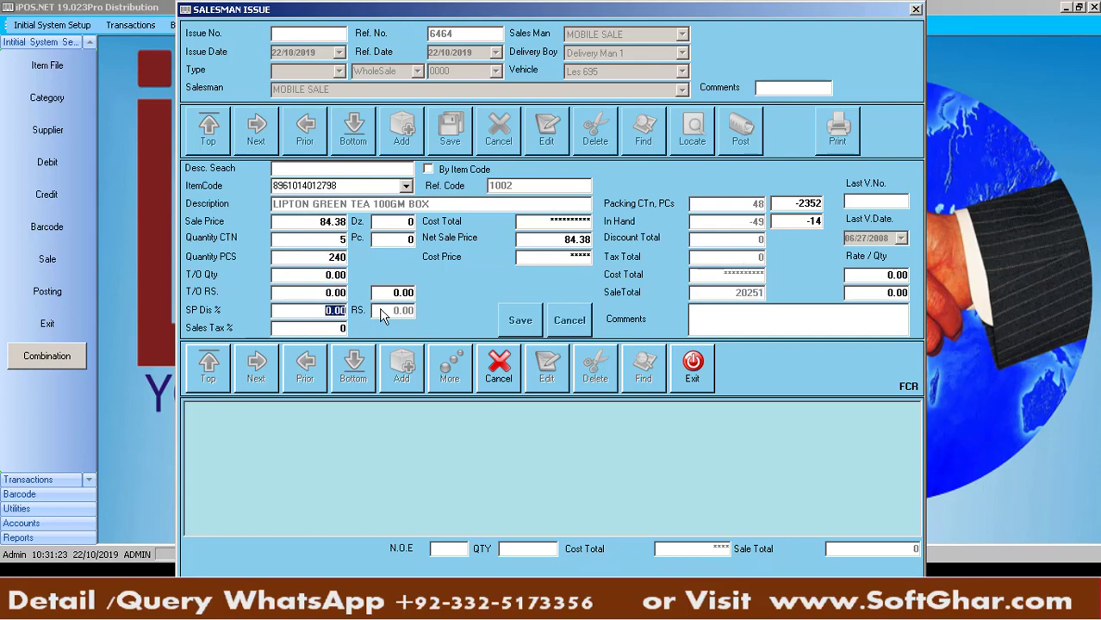
pyautogui.press('Return')
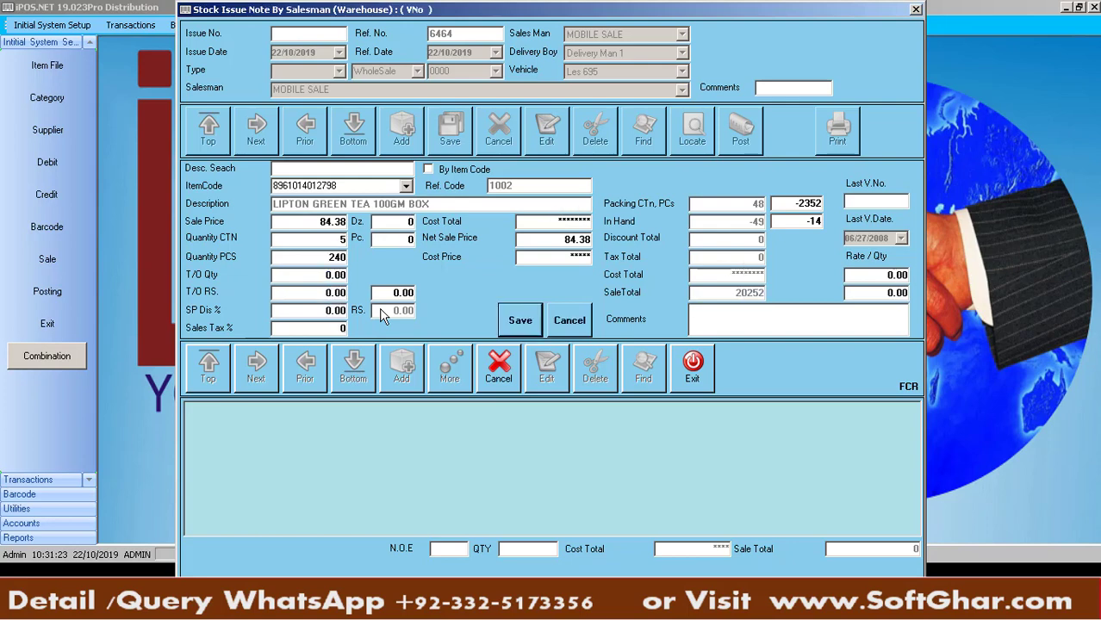
pyautogui.press('Return')
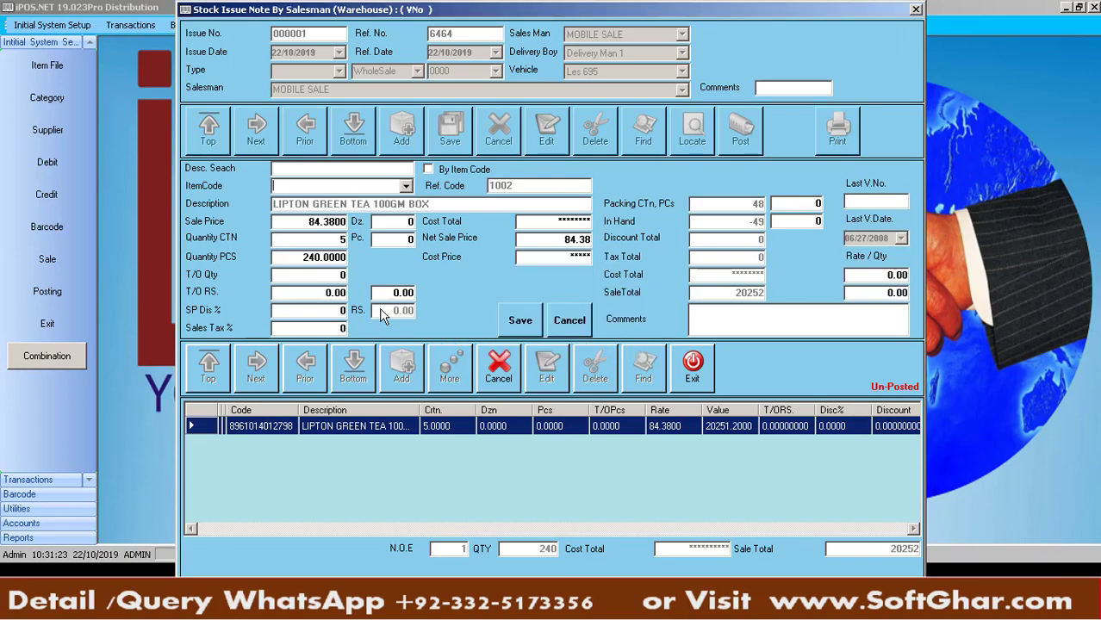
pyautogui.press('Down')
pyautogui.press('Down')
pyautogui.press('Down')
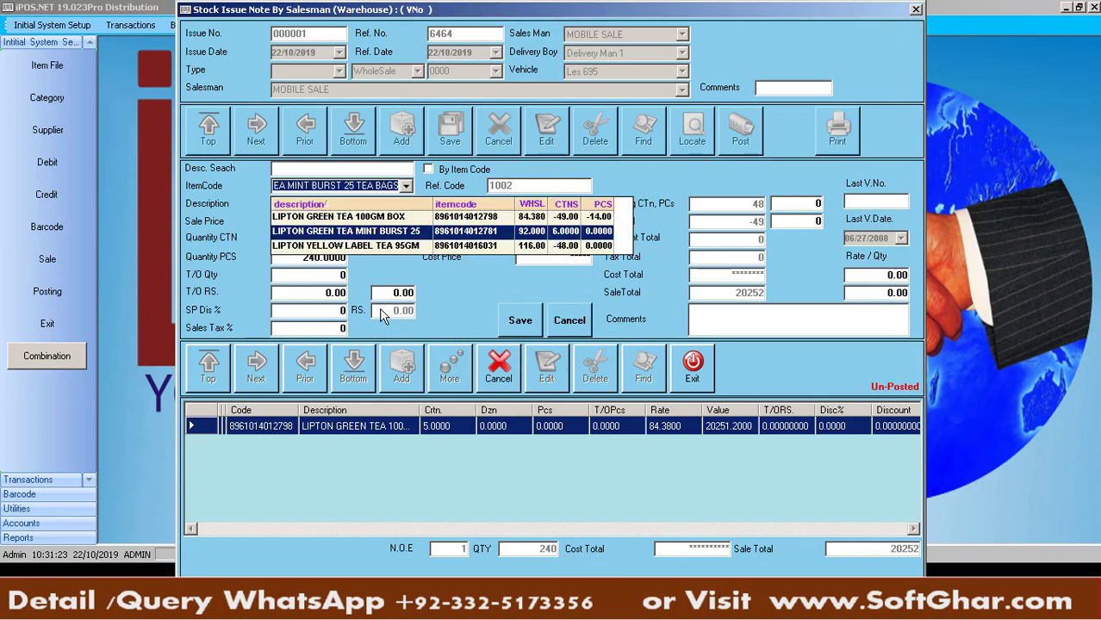
pyautogui.press('Return')
pyautogui.press('Return')
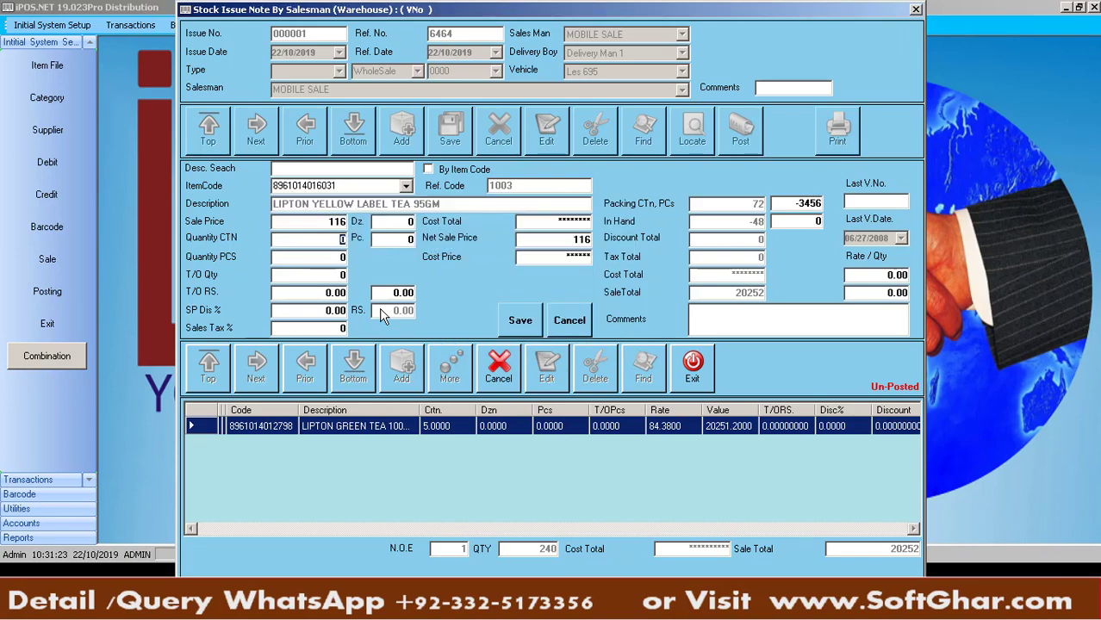
pyautogui.press('Return')
pyautogui.press('Return')
pyautogui.press('Return')
pyautogui.press('Return')
pyautogui.press('Return')
pyautogui.press('Return')
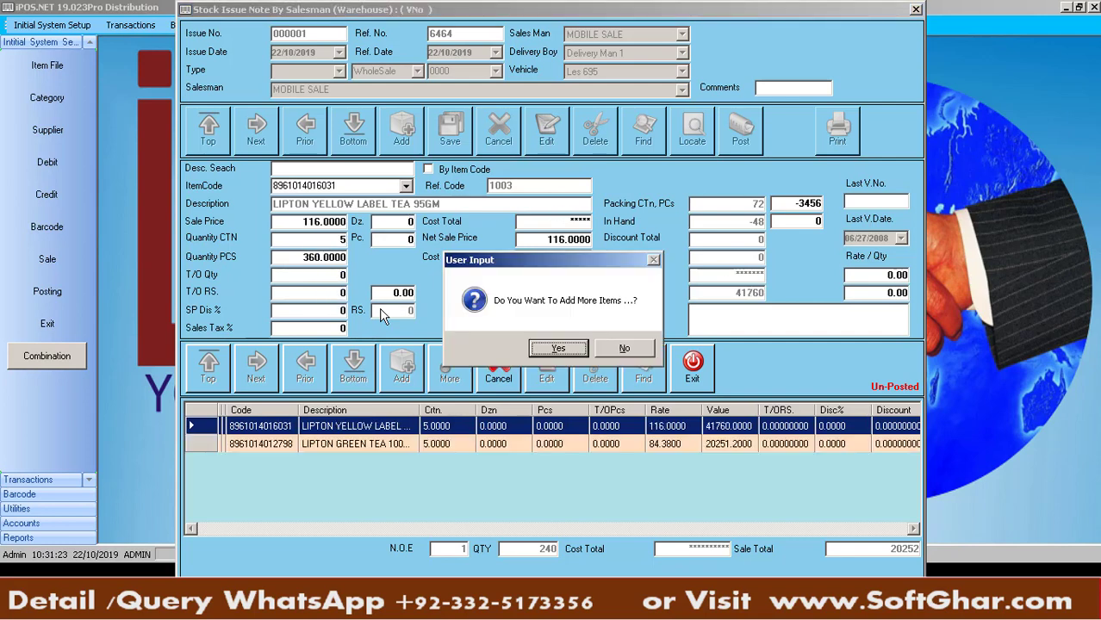
pyautogui.press('Return')
# Add a final 5-carton LIPTON GREEN TEA MINT BURST 25 TEA BAGS line, bringing the total to 84092
pyautogui.write('D')
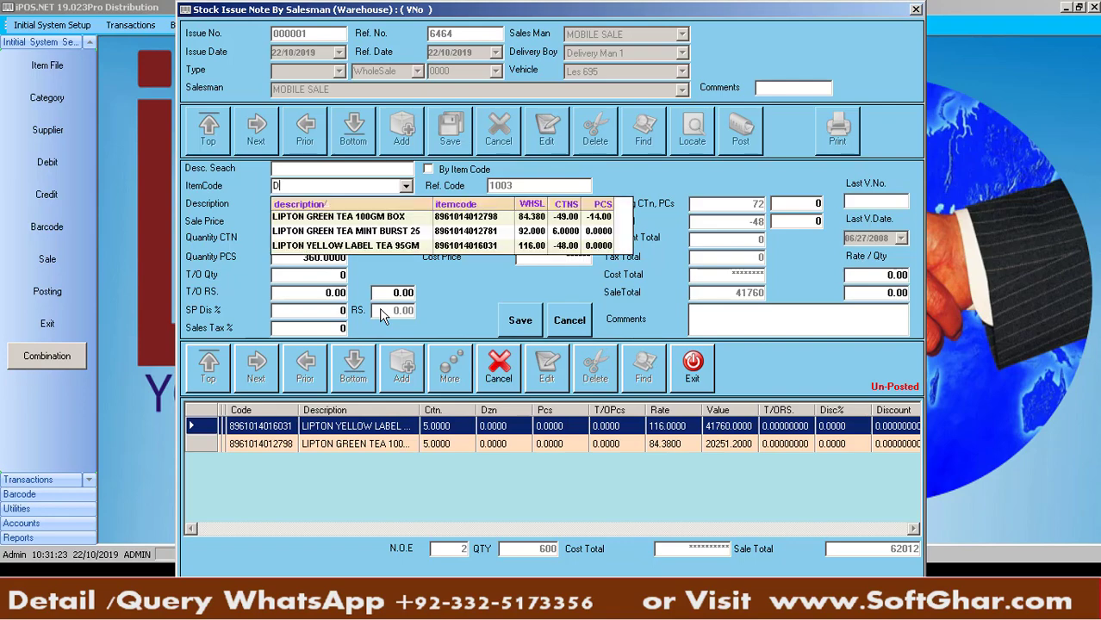
pyautogui.press('Down')
pyautogui.press('Down')
pyautogui.press('Return')
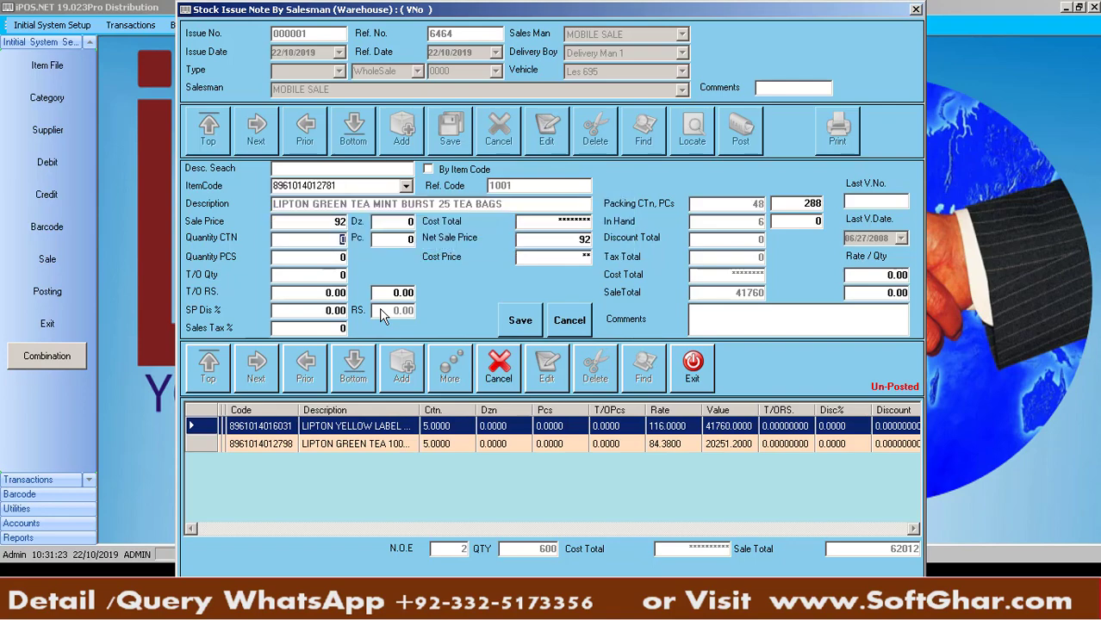
pyautogui.press('Return')
pyautogui.press('Return')
pyautogui.press('Return')
pyautogui.press('Return')
pyautogui.press('Return')
pyautogui.press('Return')
pyautogui.press('Return')
pyautogui.press('Tab')
pyautogui.press('Return')
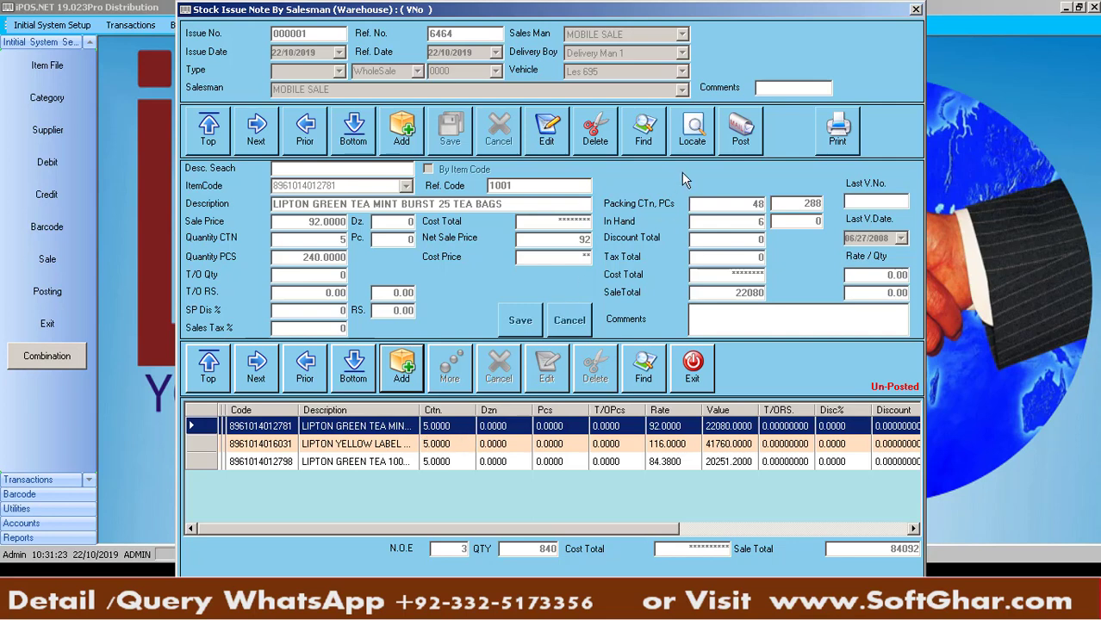
# Post stock issue note 000001, review its tea lines, and bring up SM Printing options
pyautogui.click(743, 131)
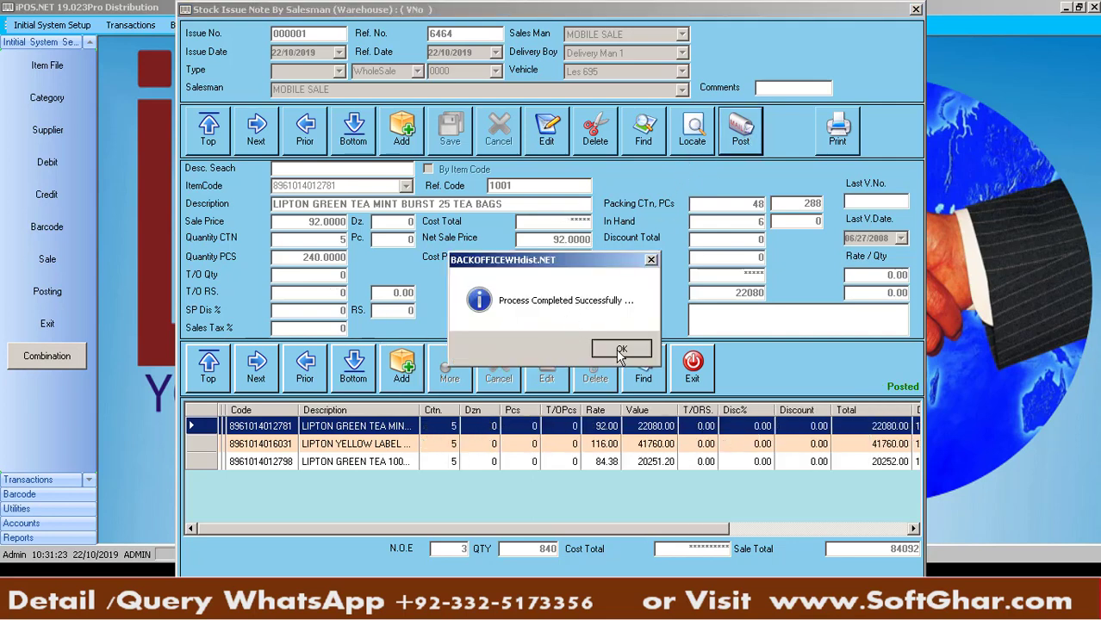
pyautogui.click(622, 352)
pyautogui.click(401, 462)
pyautogui.click(374, 445)
pyautogui.click(374, 428)
pyautogui.click(372, 445)
pyautogui.click(373, 461)
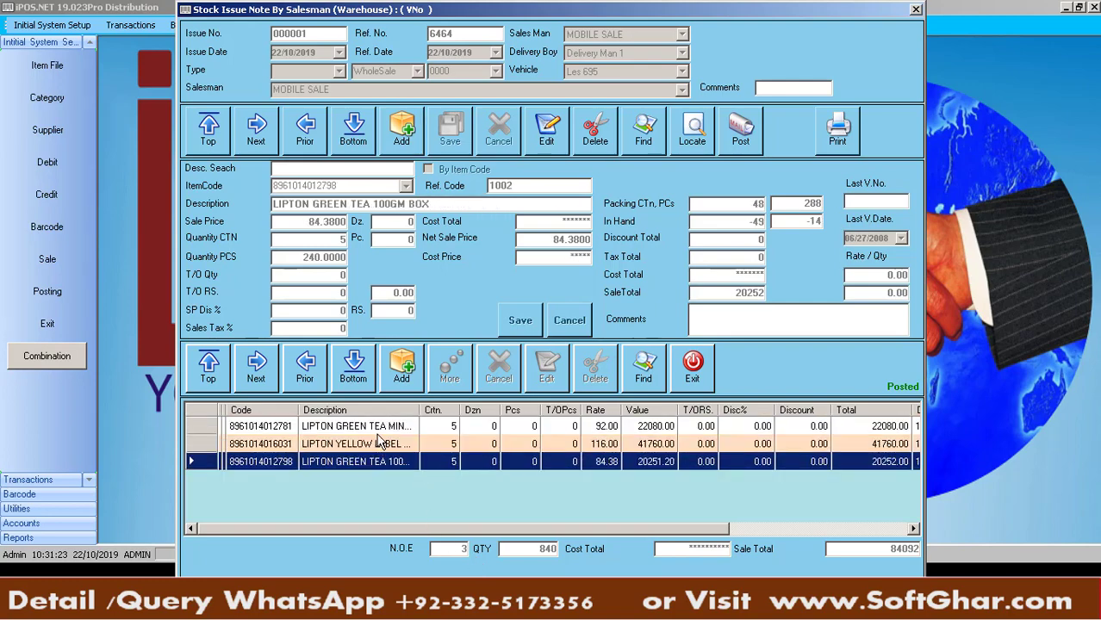
pyautogui.click(379, 428)
pyautogui.click(837, 137)
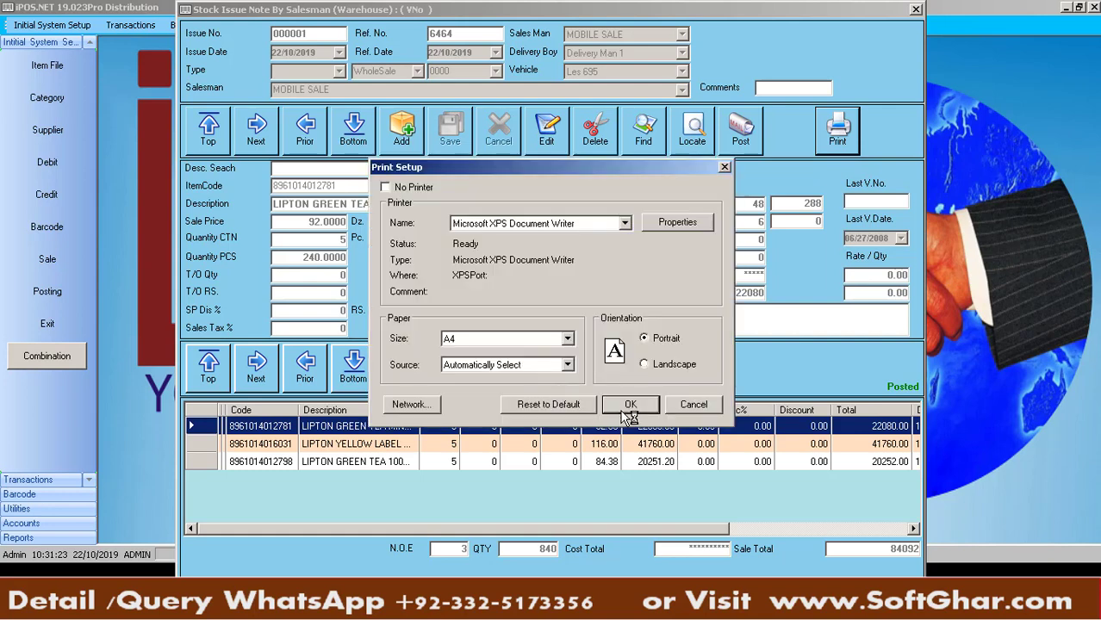
# Preview the Salesman Issue report for bill 000001, check the three 5-carton teas, then close it
pyautogui.click(629, 410)
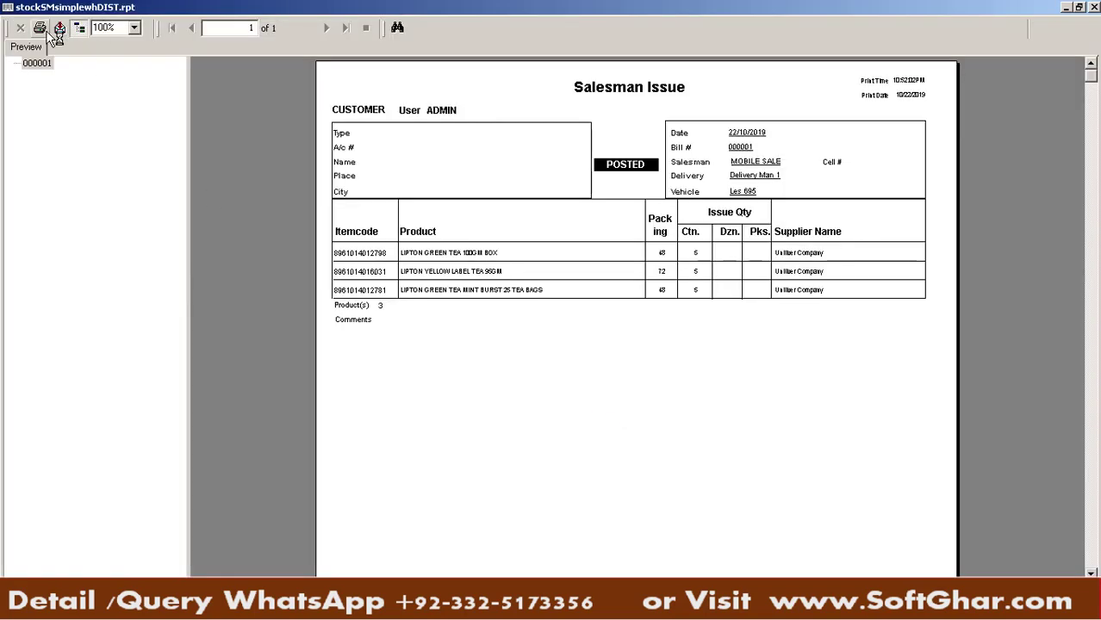
pyautogui.click(428, 256)
pyautogui.click(668, 252)
pyautogui.click(701, 252)
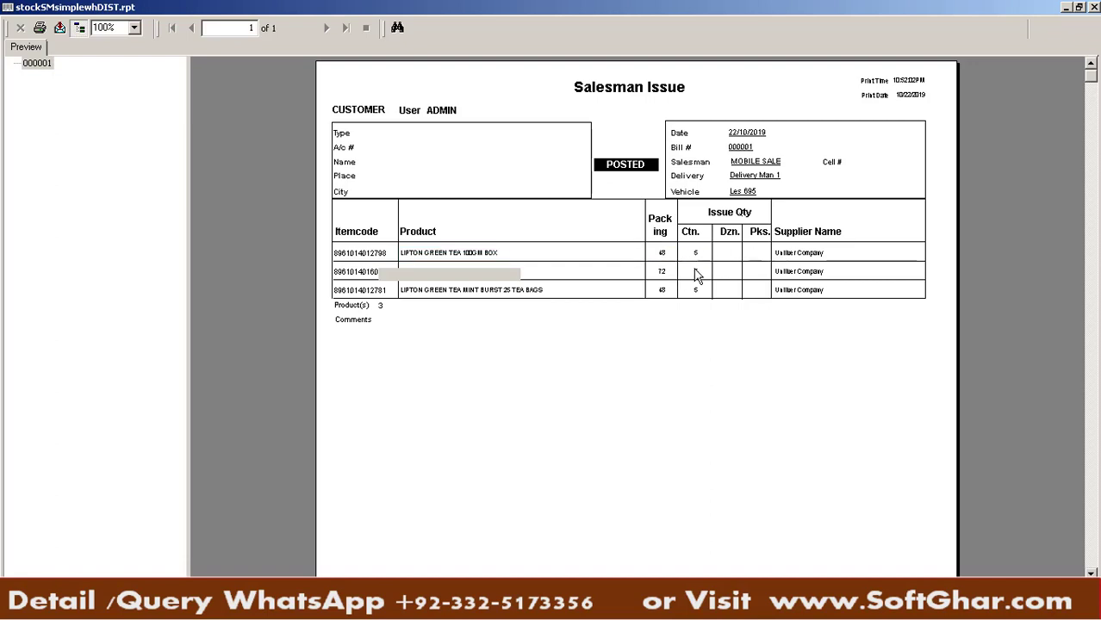
pyautogui.click(694, 291)
pyautogui.scroll(-5, 593, 339)
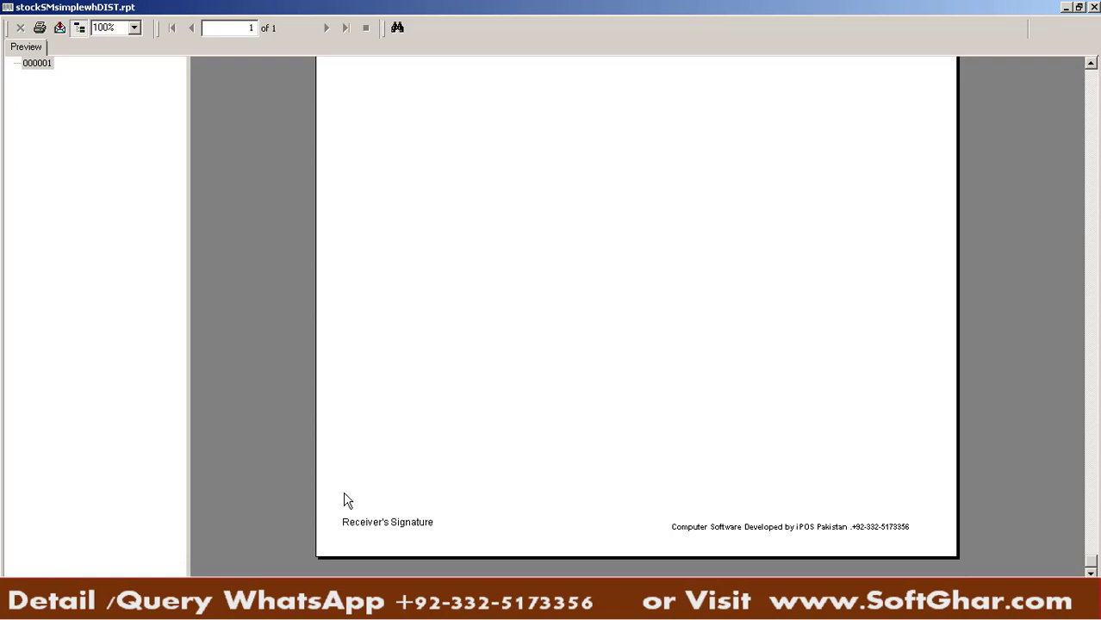
pyautogui.click(1094, 7)
# Exit the SM Printing dialog and the Stock Issue Note form for posted issue 000001
pyautogui.click(619, 387)
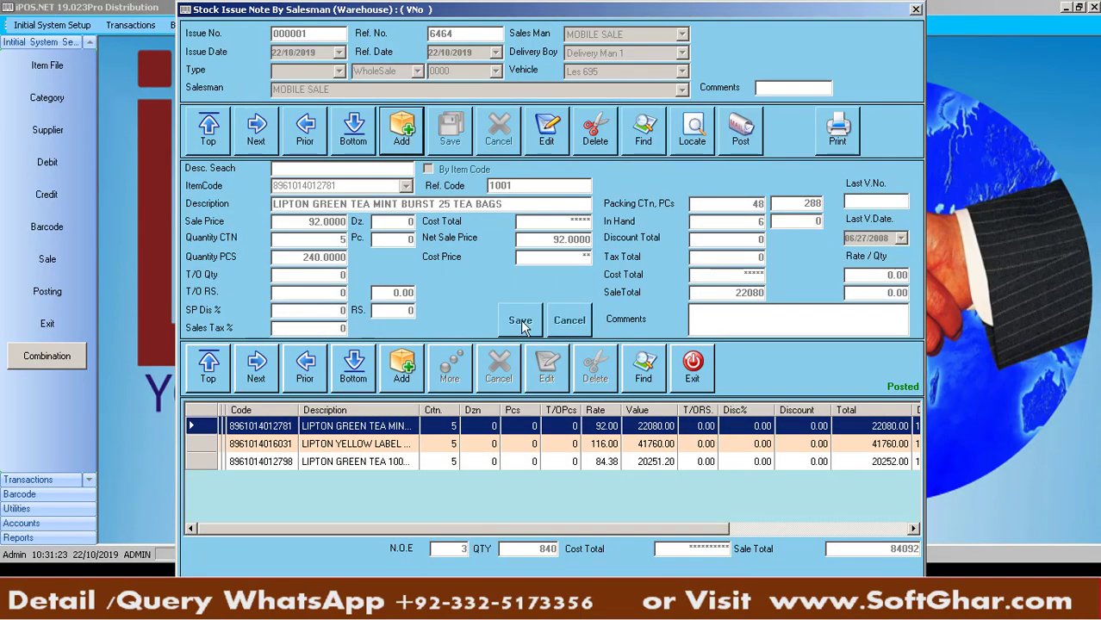
pyautogui.click(694, 367)
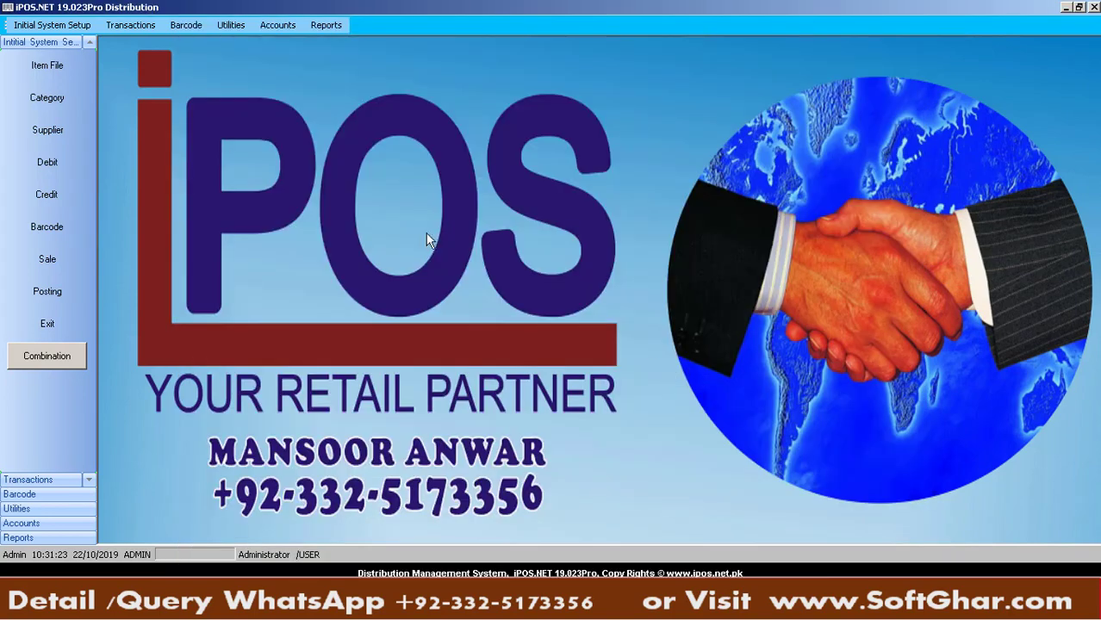
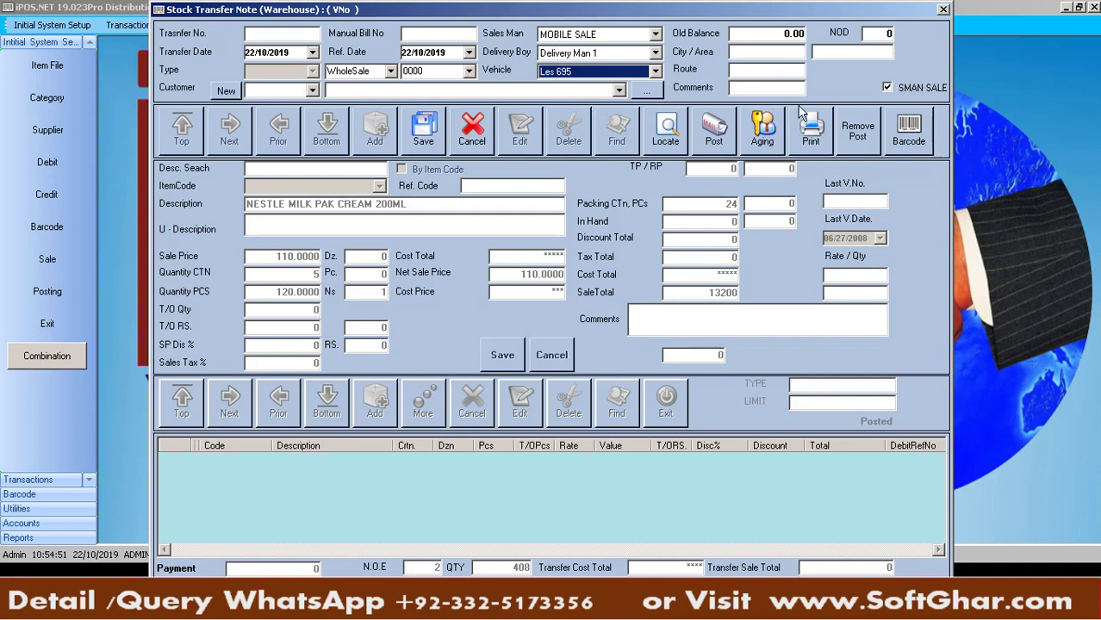
# Set the customer to BISSMILLAH MART and add LIPTON GREEN TEA 100GM BOX at 2 cartons
pyautogui.click(457, 90)
pyautogui.write('BISSMILLAH MART Bank Road Saddar')
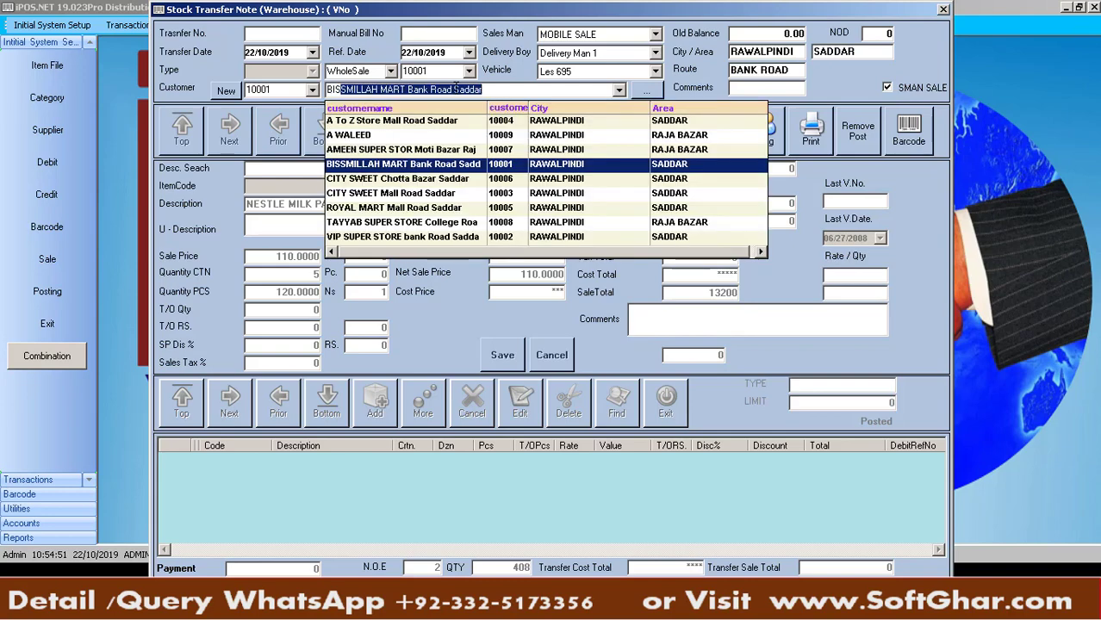
pyautogui.press('Return')
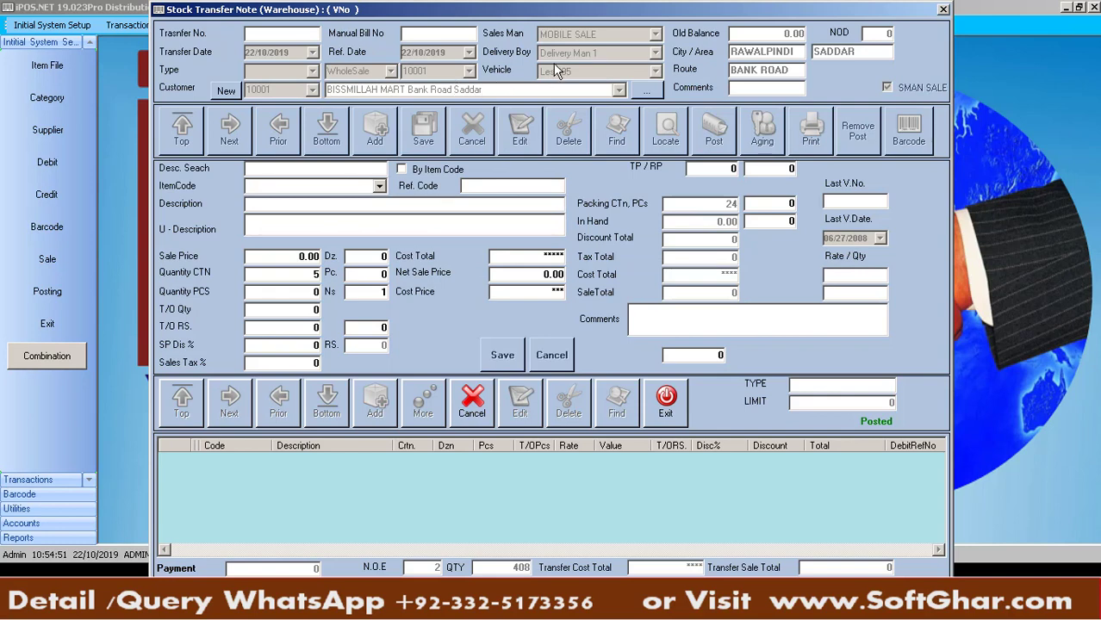
pyautogui.click(353, 185)
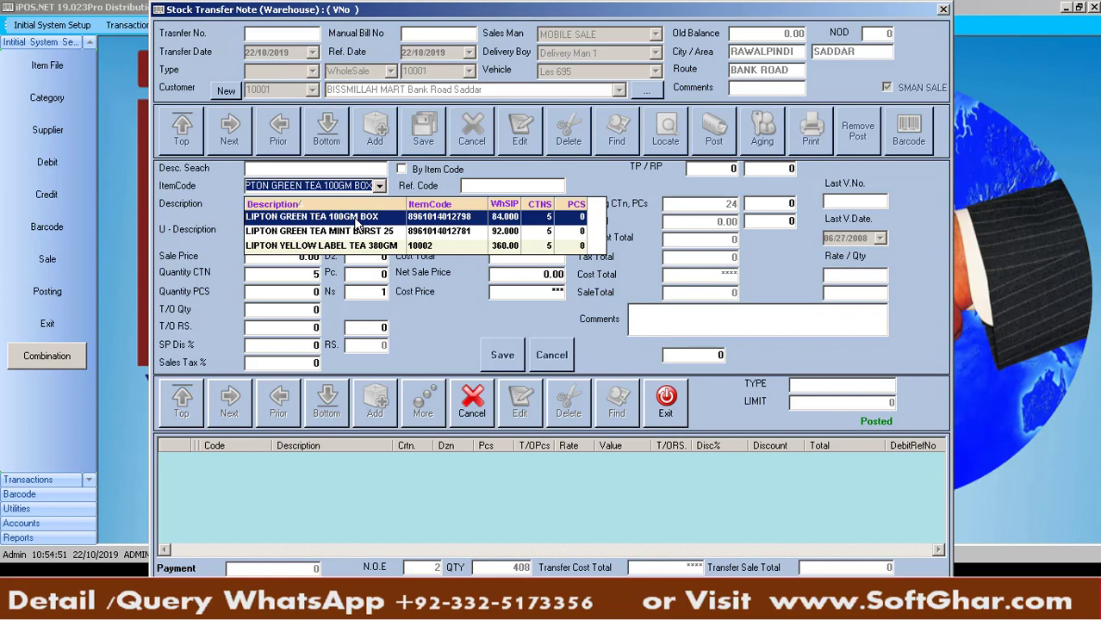
pyautogui.click(355, 222)
pyautogui.write('2')
pyautogui.press('Return')
pyautogui.press('Return')
pyautogui.press('Return')
pyautogui.press('Return')
pyautogui.press('Return')
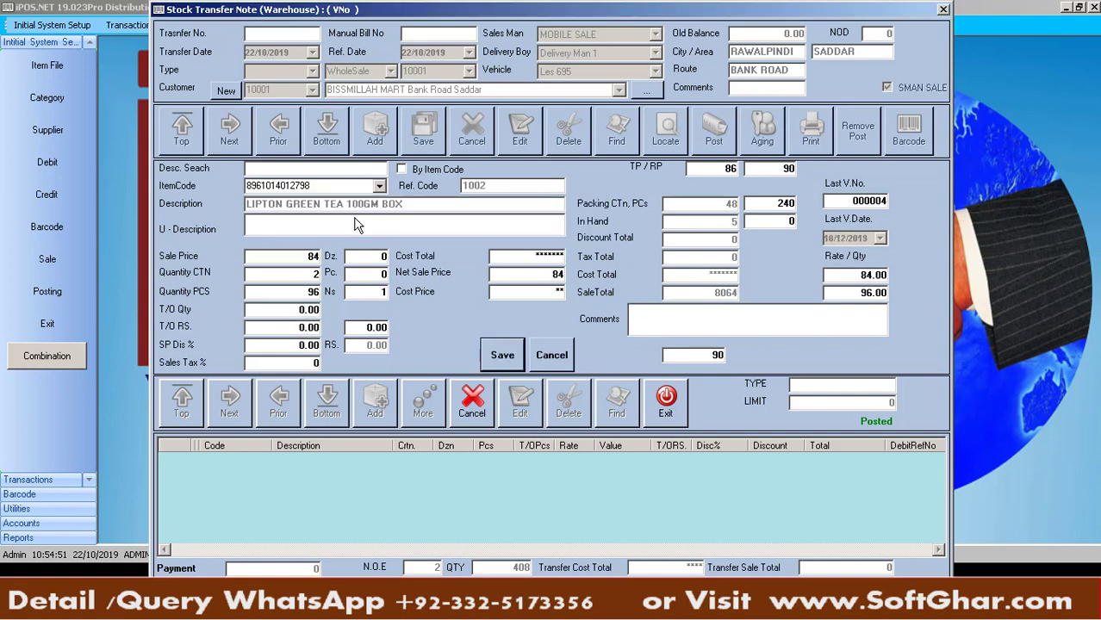
pyautogui.press('Return')
pyautogui.press('Return')
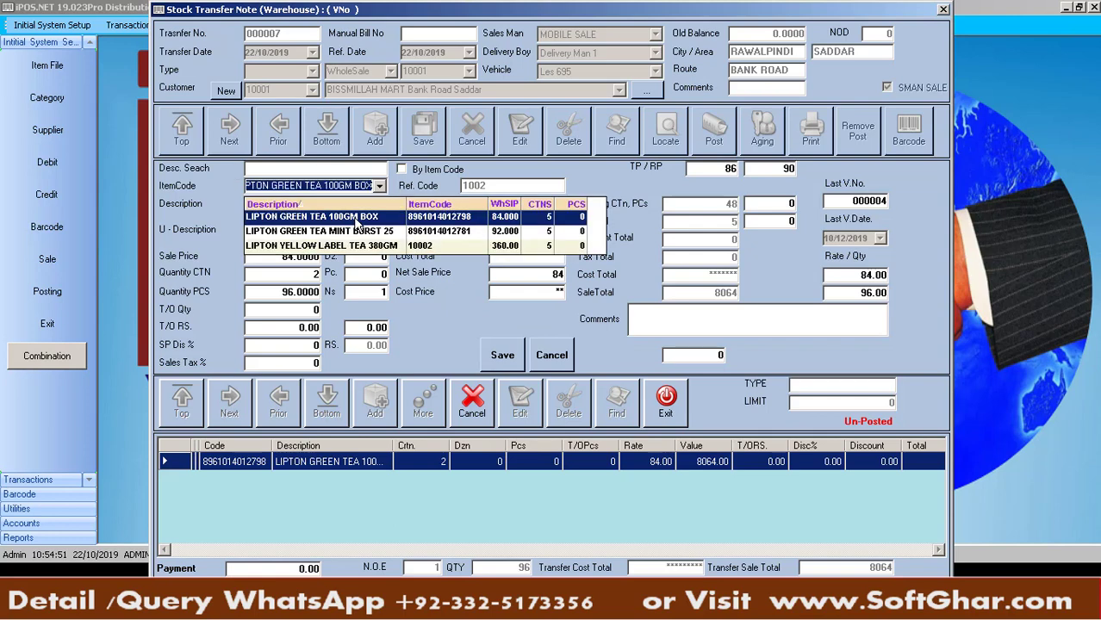
# Add the Lipton mint green tea line and post transfer 000007 totalling 16896
pyautogui.click(356, 228)
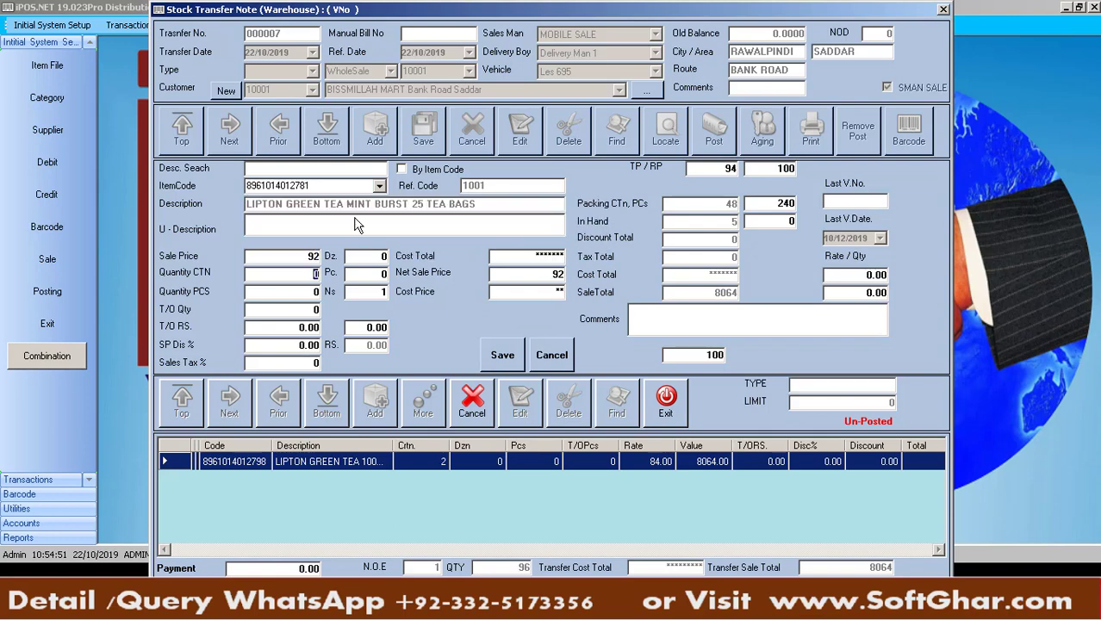
pyautogui.press('Return')
pyautogui.press('Return')
pyautogui.press('Return')
pyautogui.press('Return')
pyautogui.press('Return')
pyautogui.press('Return')
pyautogui.press('Return')
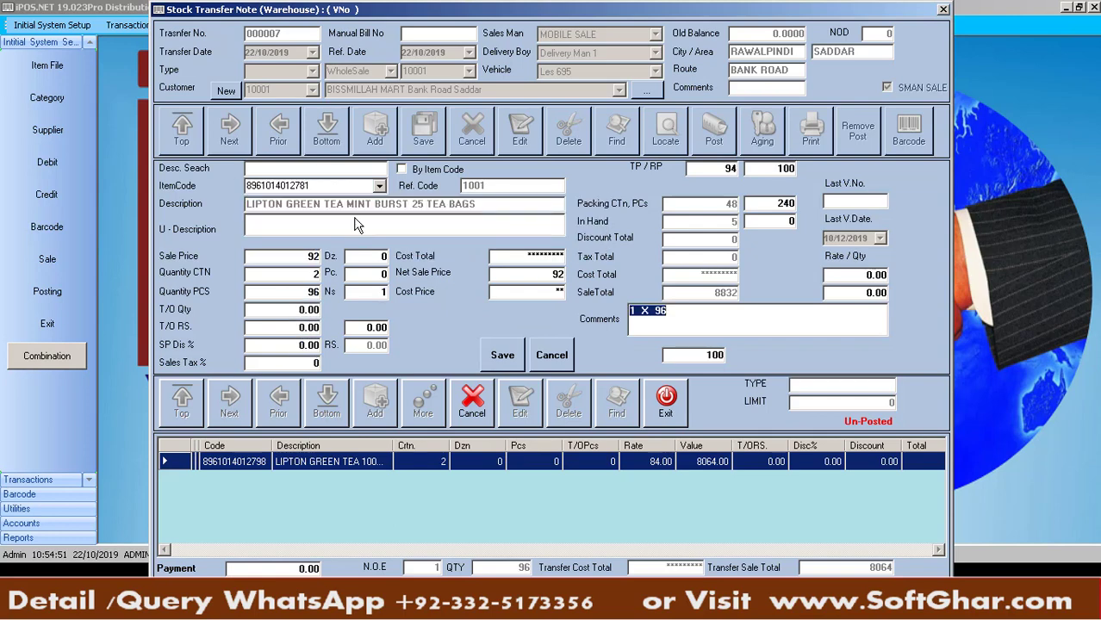
pyautogui.press('Right')
pyautogui.press('Return')
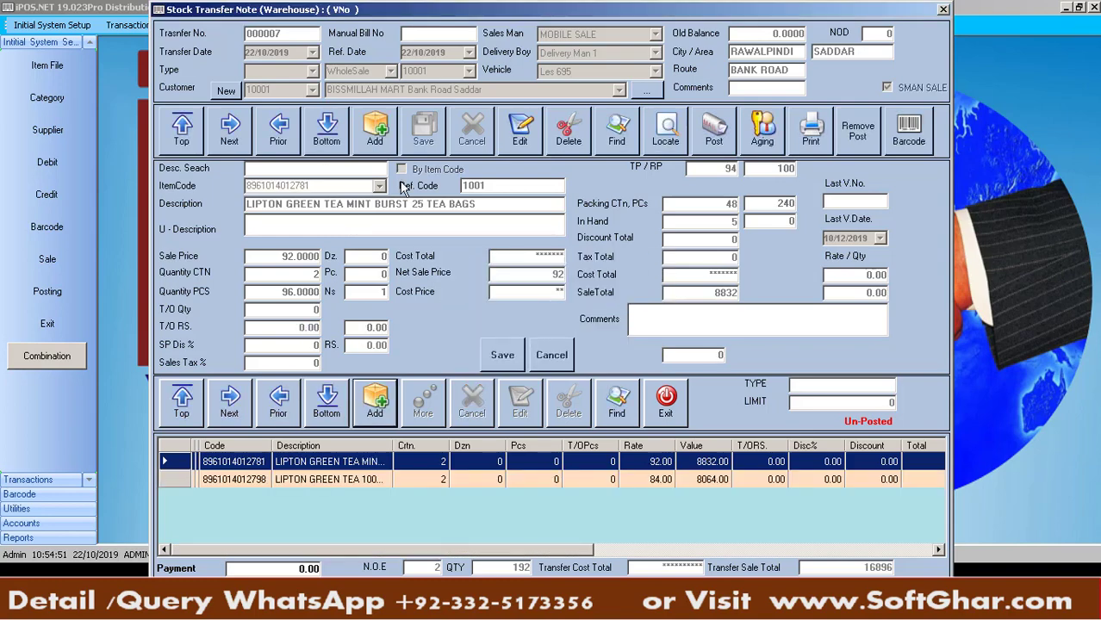
pyautogui.click(721, 146)
pyautogui.press('Return')
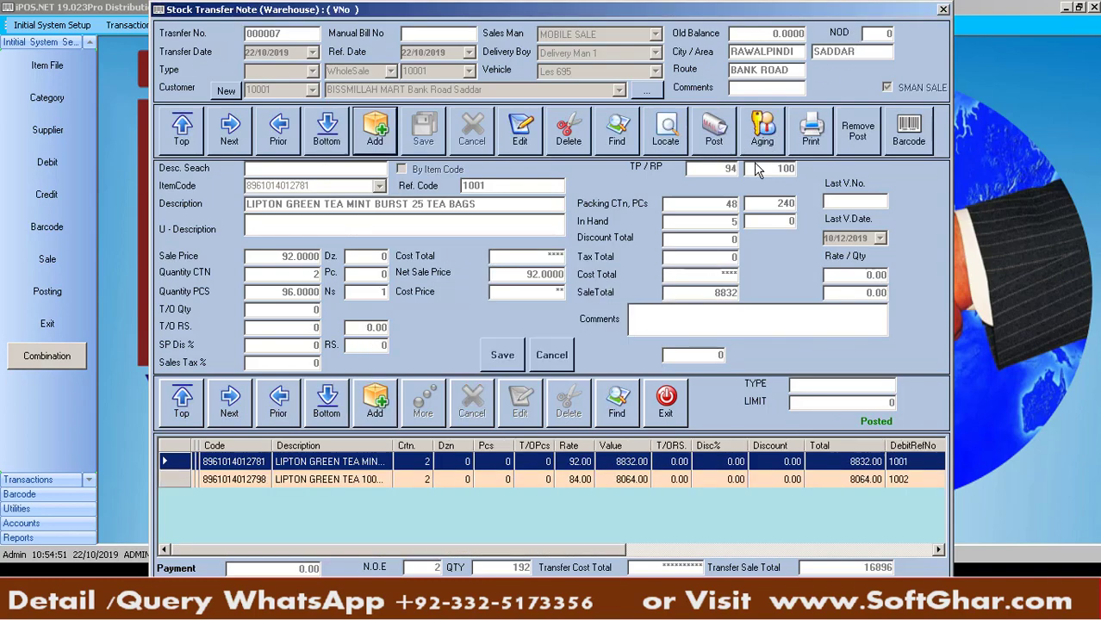
pyautogui.click(380, 138)
pyautogui.press('Return')
pyautogui.press('Return')
pyautogui.press('Return')
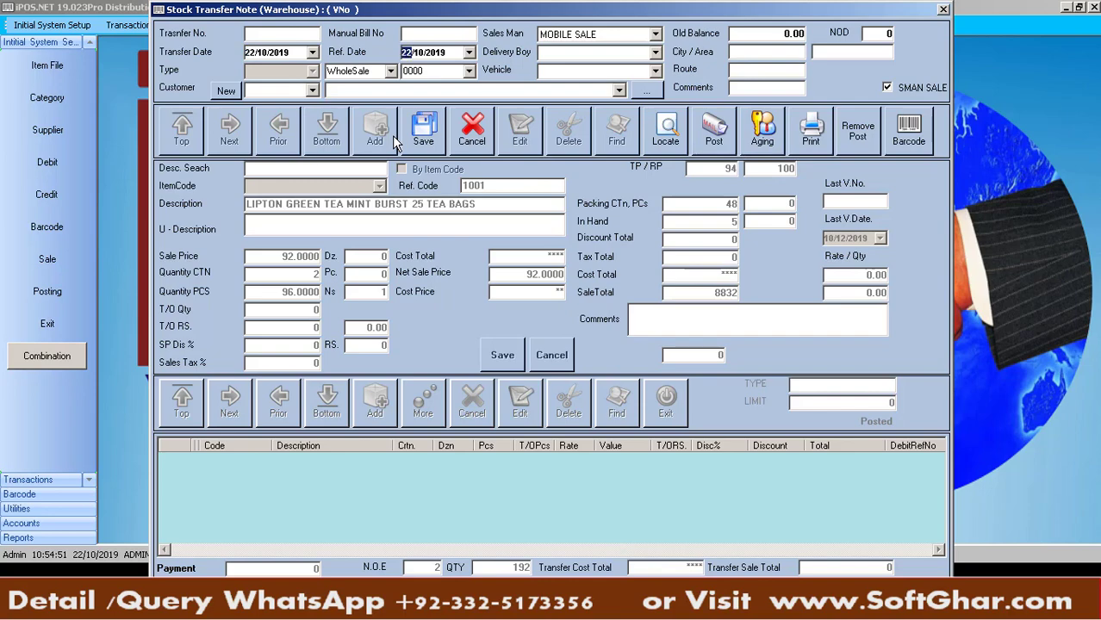
pyautogui.press('Return')
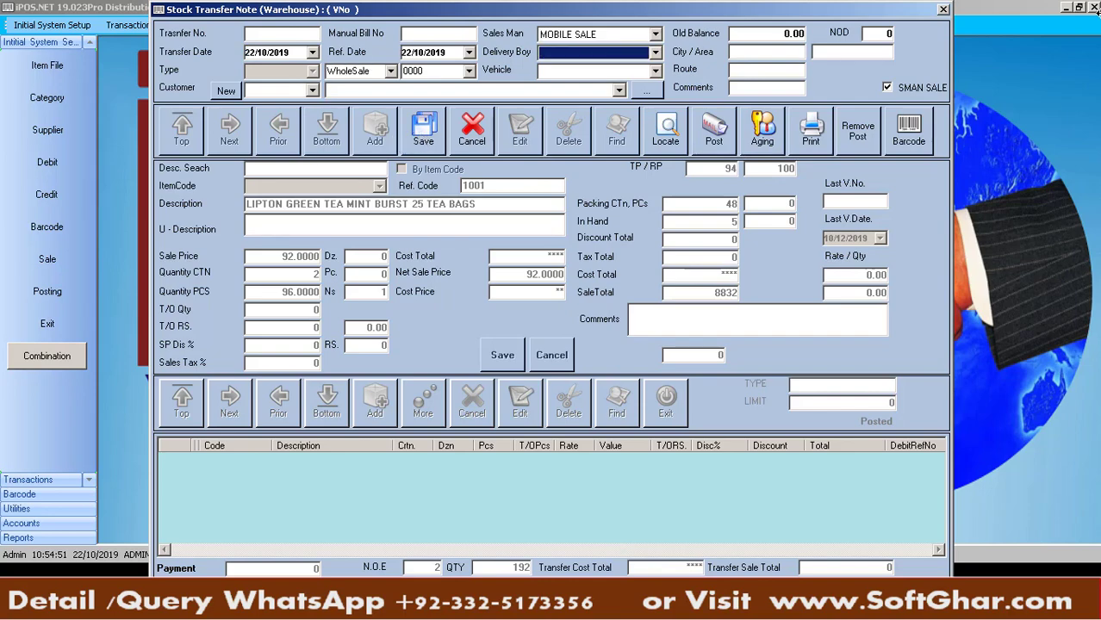
pyautogui.press('Down')
pyautogui.press('Return')
pyautogui.press('Down')
pyautogui.press('Return')
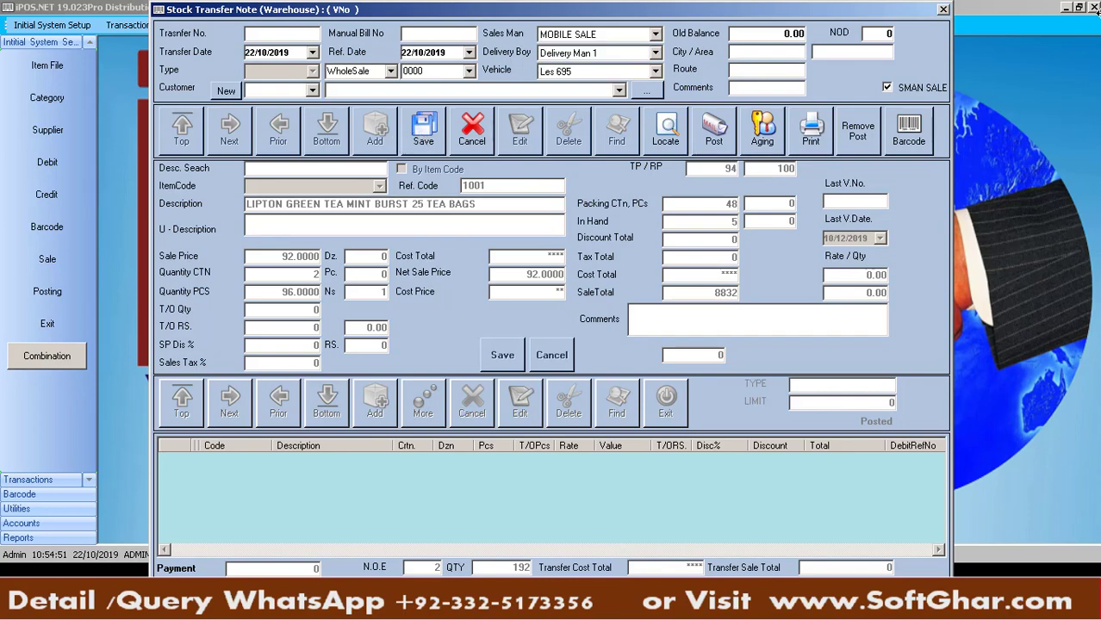
pyautogui.write('CITY SWEET Chotta Bazar Saddar')
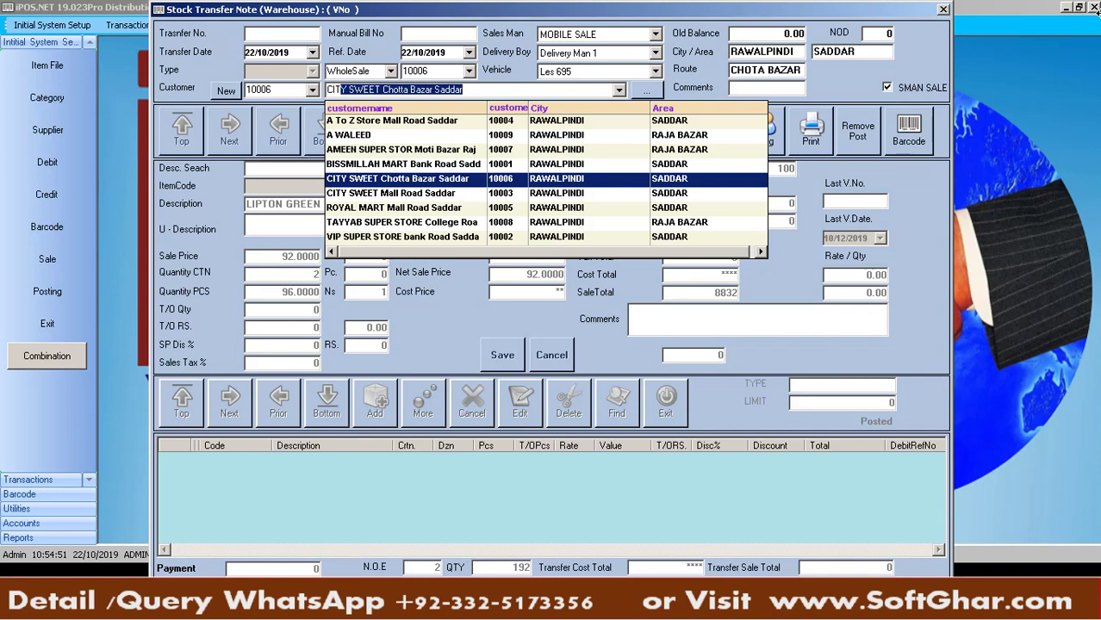
pyautogui.press('Return')
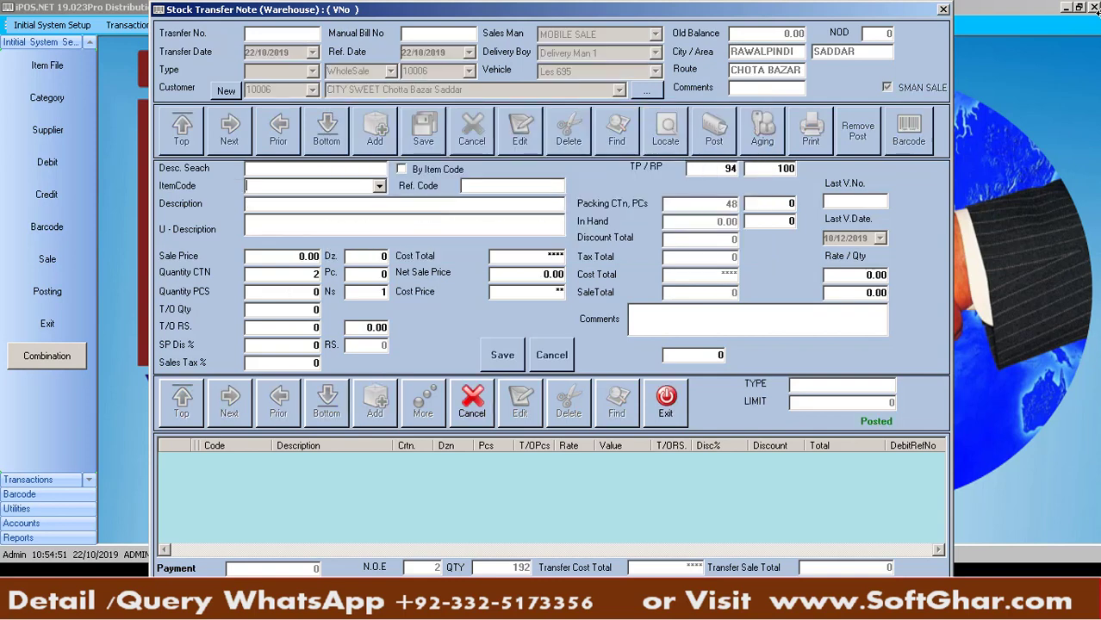
# Add 5 cartons of LIPTON YELLOW LABEL TEA 380GM to the transfer note
pyautogui.press('Down')
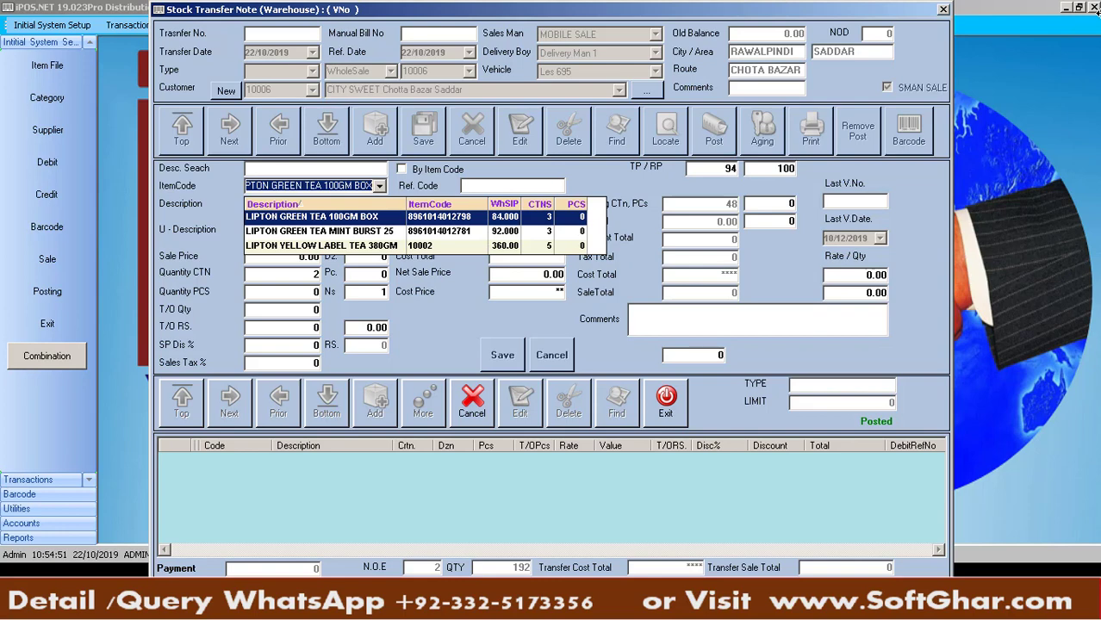
pyautogui.press('Down')
pyautogui.press('Down')
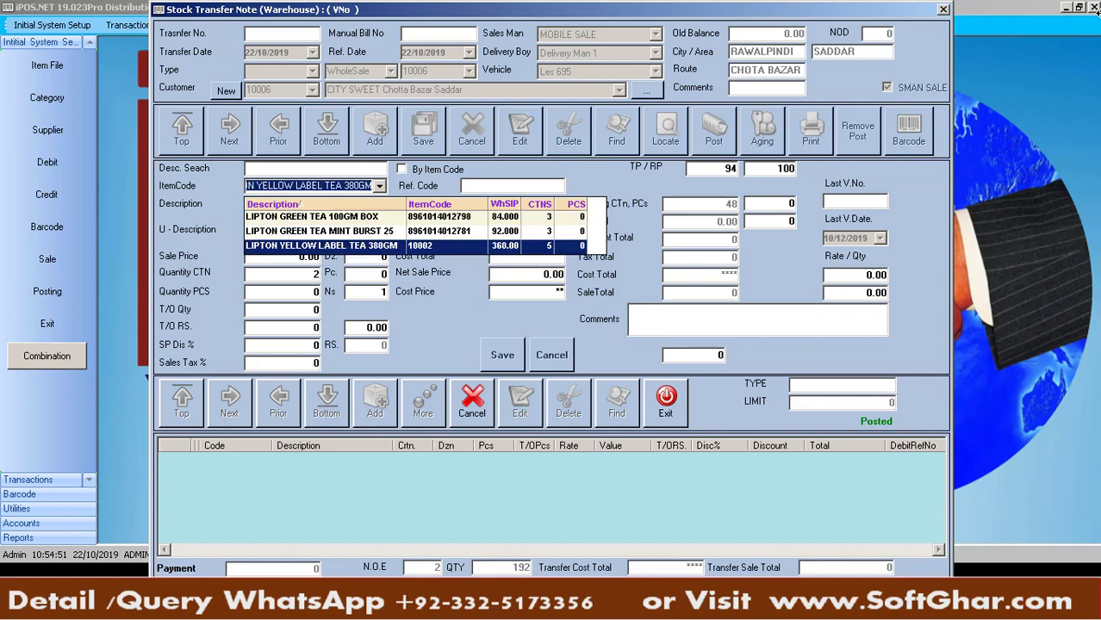
pyautogui.press('Return')
pyautogui.press('Return')
pyautogui.write('5')
pyautogui.press('Return')
pyautogui.press('Return')
pyautogui.press('Return')
pyautogui.press('Return')
pyautogui.press('Return')
pyautogui.press('Return')
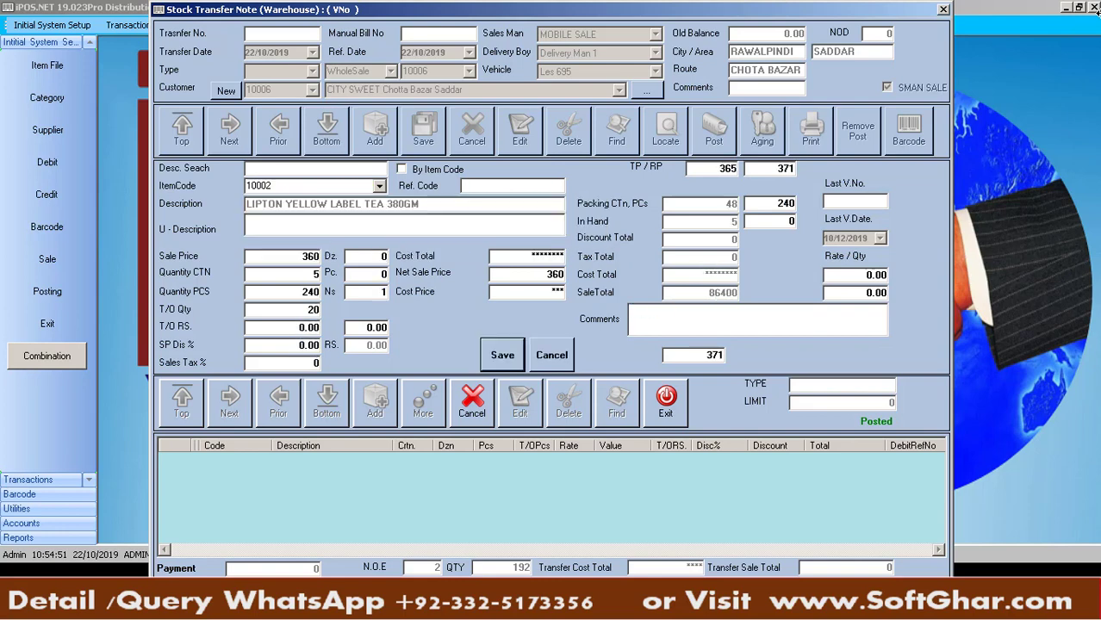
pyautogui.press('Return')
pyautogui.press('Right')
pyautogui.press('Return')
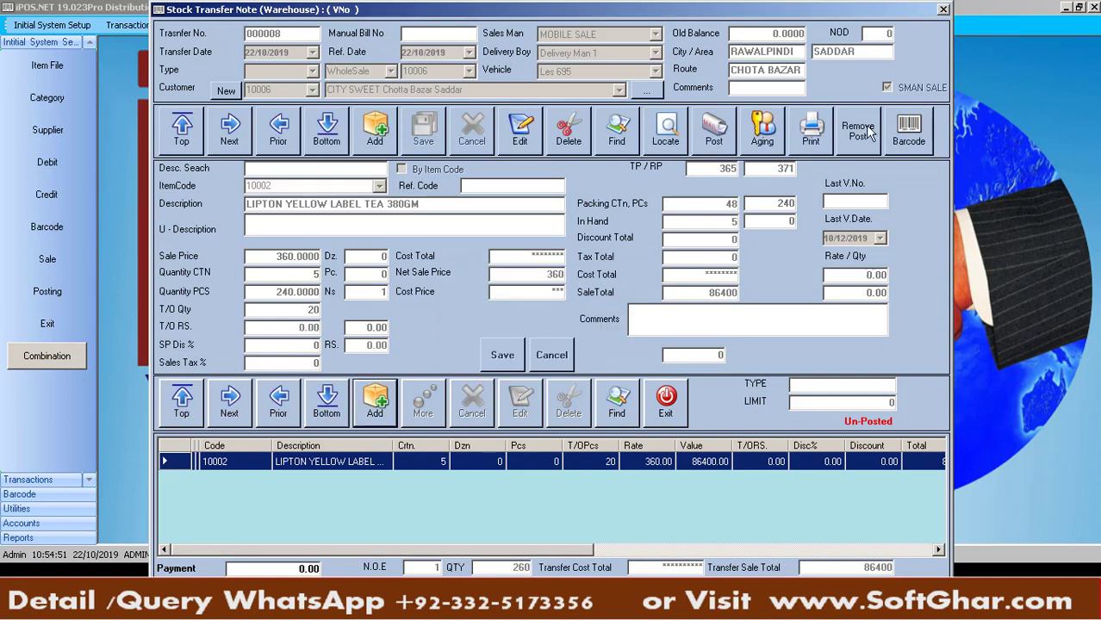
# Post transfer 000008 worth 86400 and begin a new transfer note
pyautogui.click(713, 142)
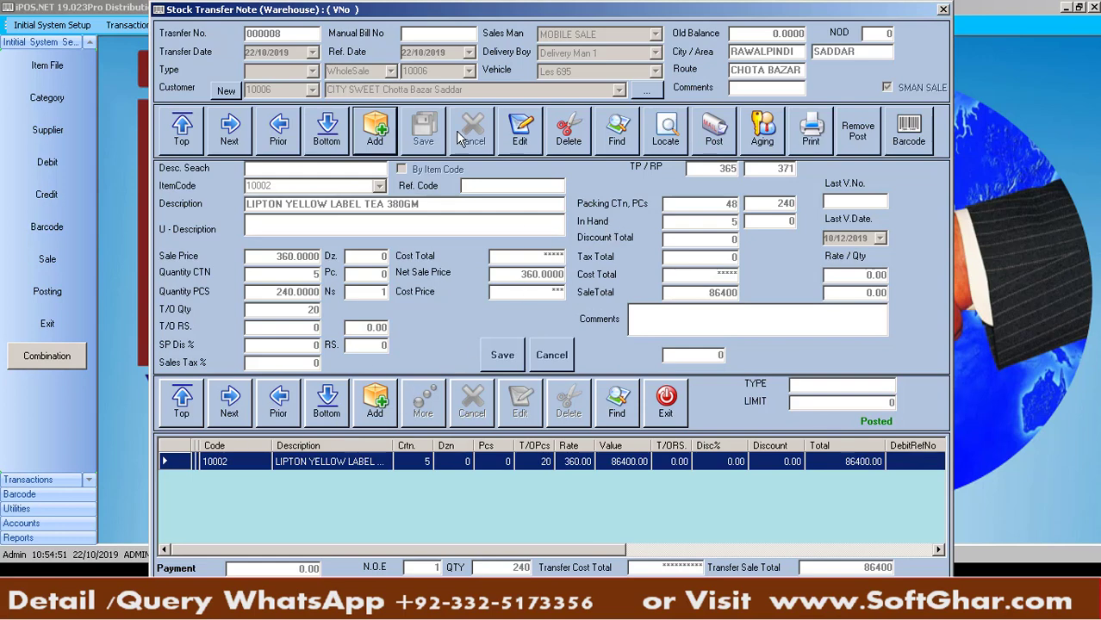
pyautogui.click(385, 138)
pyautogui.press('Tab')
pyautogui.press('Tab')
pyautogui.press('Tab')
# Fill a new note header with Delivery Man 1, vehicle Les 695 and customer AMEEN SUPER STOR
pyautogui.press('Tab')
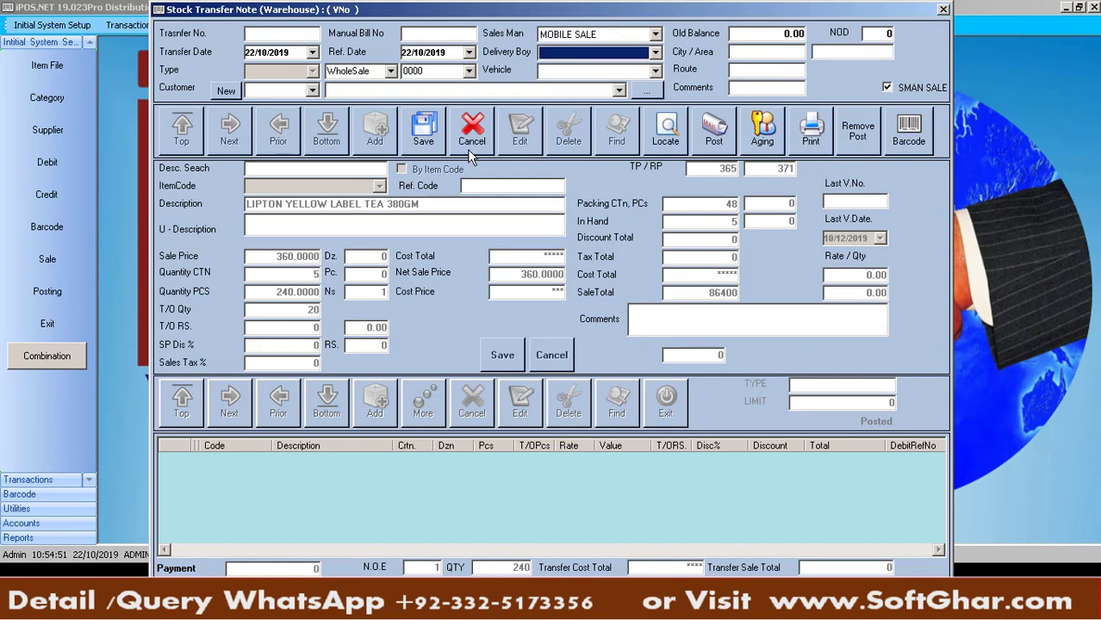
pyautogui.press('Down')
pyautogui.press('Tab')
pyautogui.press('Down')
pyautogui.press('Tab')
pyautogui.press('Down')
pyautogui.press('Up')
pyautogui.press('Up')
pyautogui.press('Return')
pyautogui.press('Return')
pyautogui.press('Tab')
# Pick a Lipton green tea item, then close and reopen the Stock Transfer Note screen
pyautogui.press('Down')
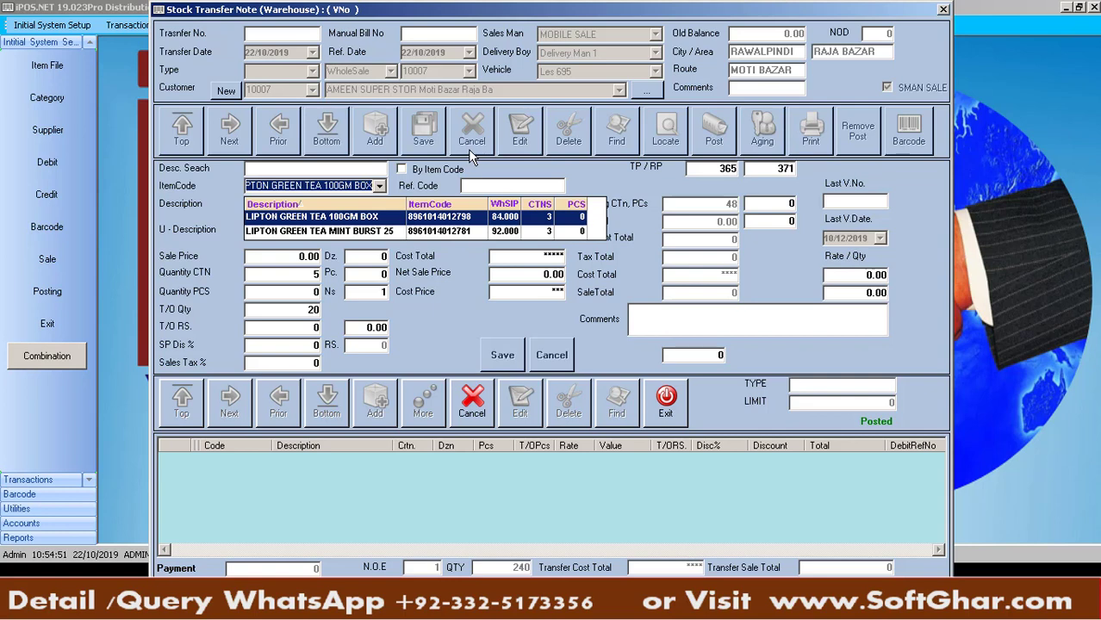
pyautogui.click(491, 293)
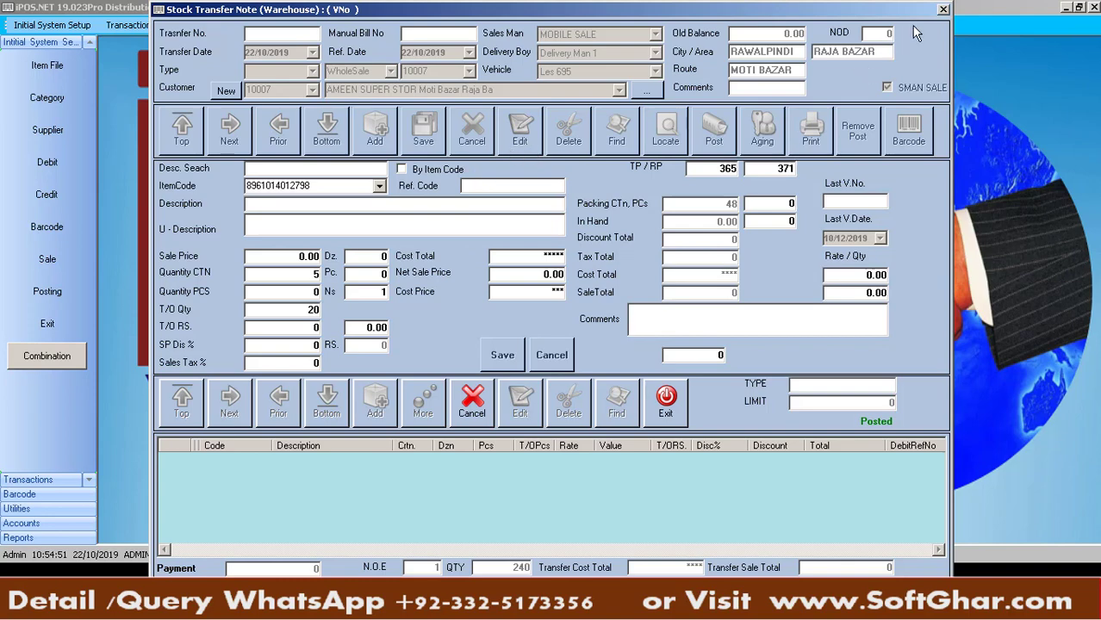
pyautogui.click(943, 8)
pyautogui.click(47, 258)
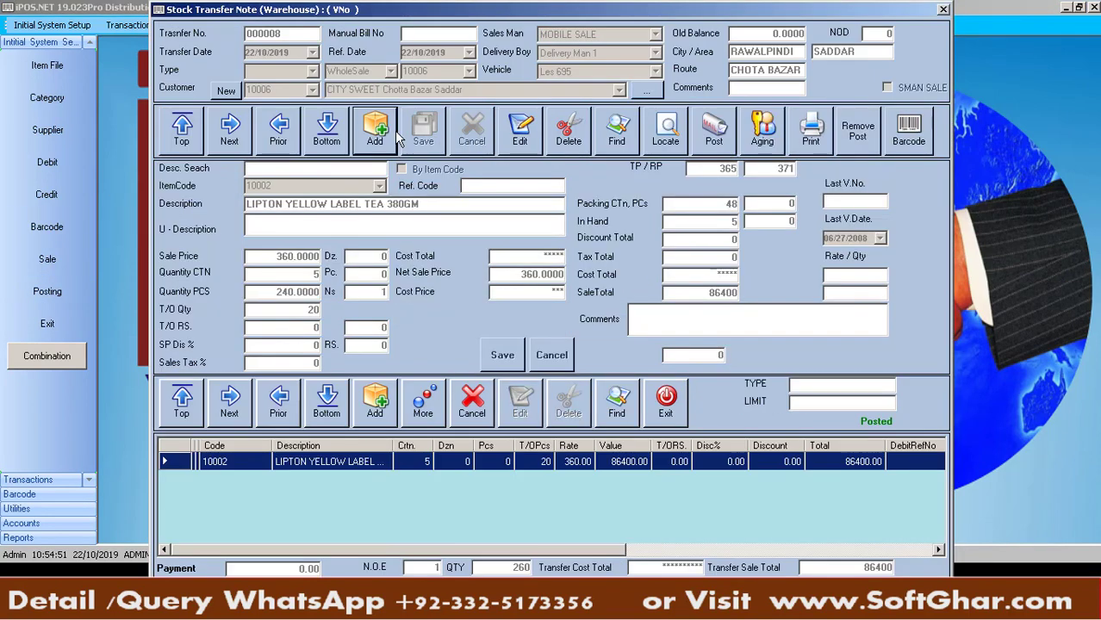
# Set Salesman 1, Delivery Man 1, vehicle Les 695, SMAN SALE off, and customer ROYAL MART
pyautogui.press('Tab')
pyautogui.press('Tab')
pyautogui.press('Tab')
pyautogui.press('Down')
pyautogui.press('Tab')
pyautogui.press('Down')
pyautogui.press('Tab')
pyautogui.press('Down')
pyautogui.click(896, 92)
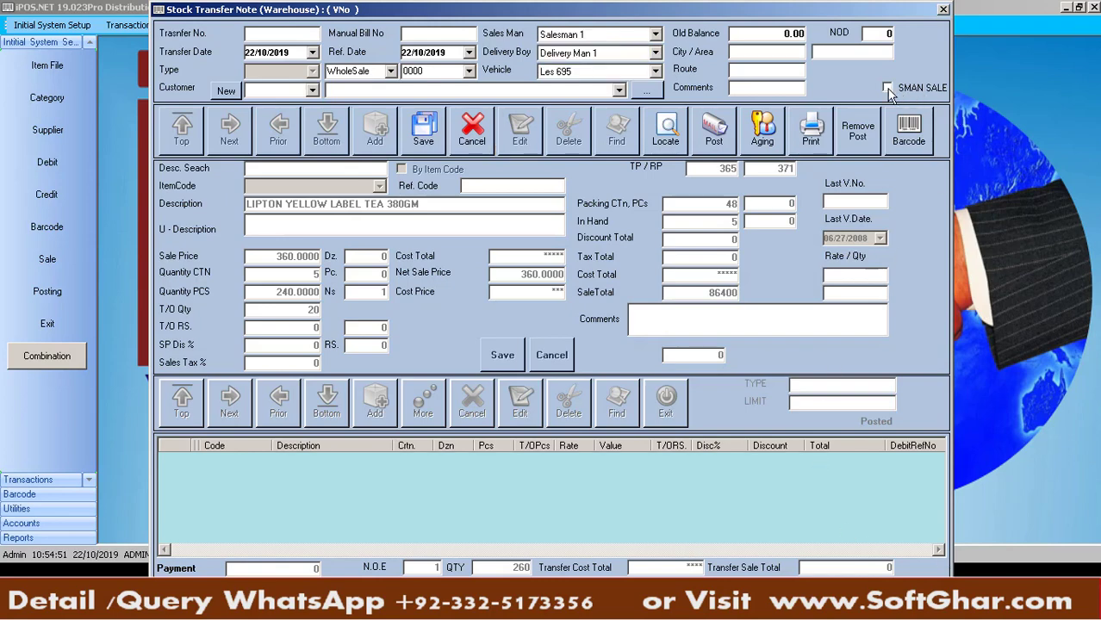
pyautogui.click(371, 95)
pyautogui.press('Down')
pyautogui.press('Down')
pyautogui.press('Down')
pyautogui.press('Down')
pyautogui.press('Down')
pyautogui.press('Down')
pyautogui.press('Down')
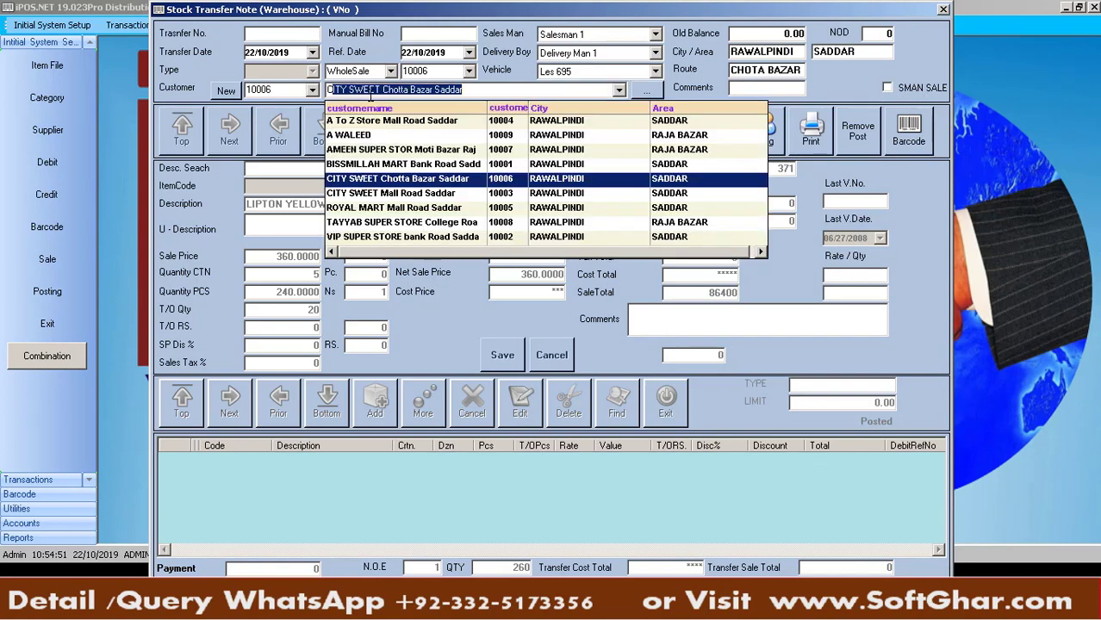
pyautogui.press('Return')
pyautogui.press('Return')
pyautogui.press('Return')
pyautogui.press('Return')
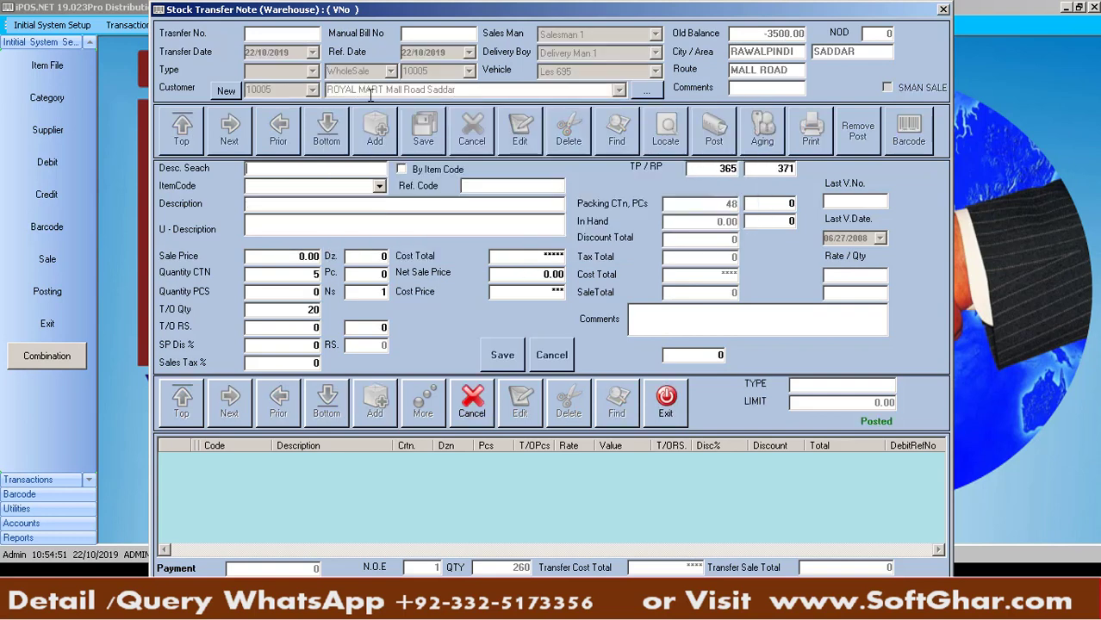
pyautogui.press('Return')
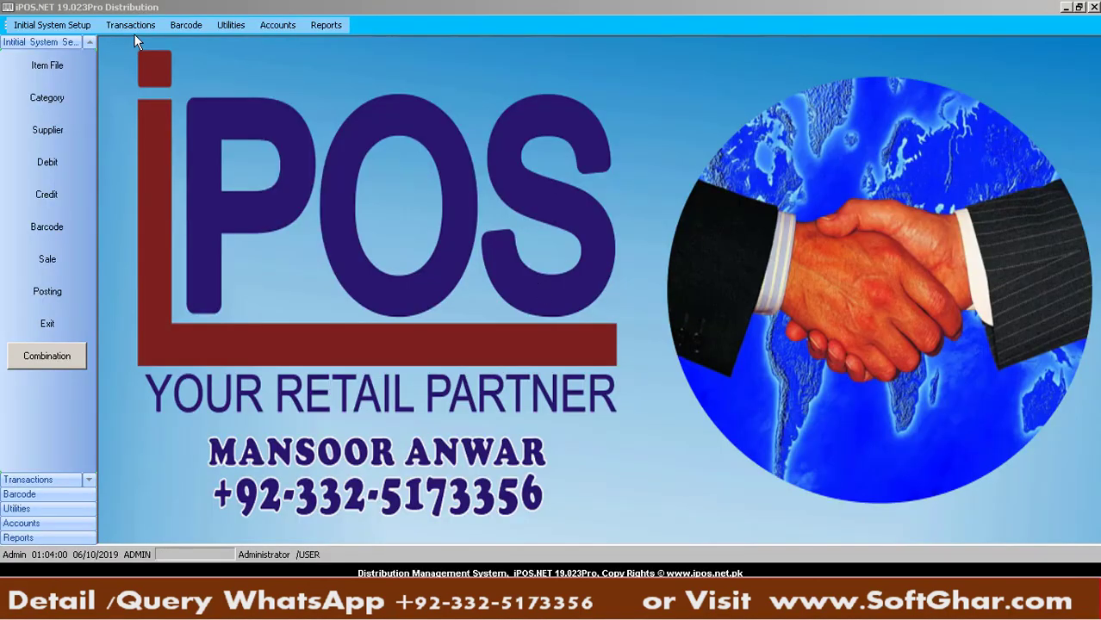
# Start a purchase order with Ref. No. 65646, supplier 001 Unilever Company, and a comment
pyautogui.click(135, 28)
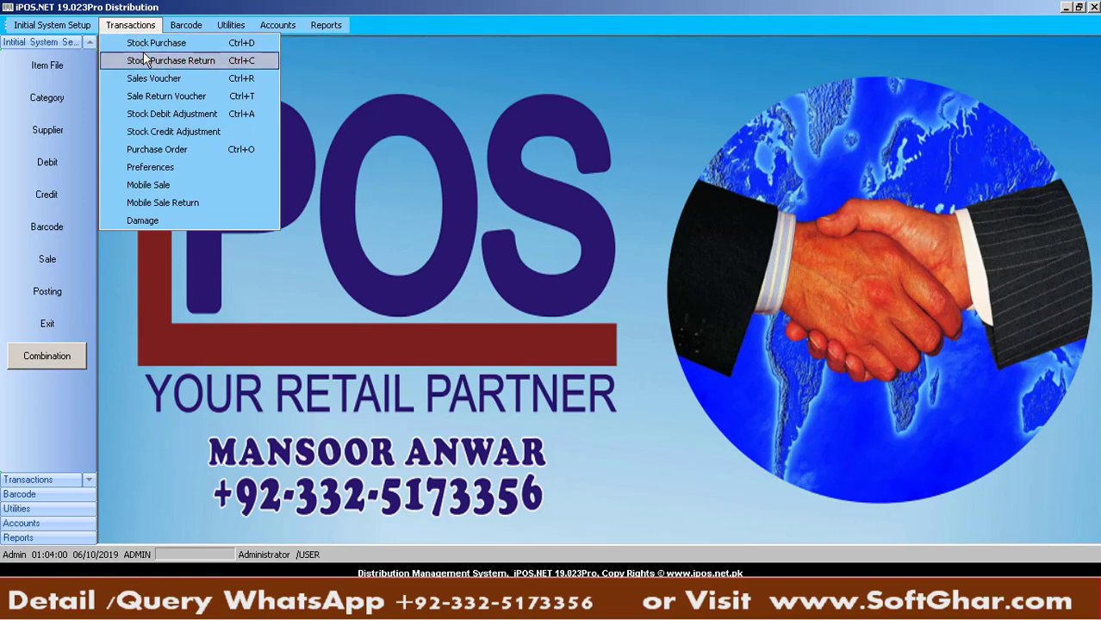
pyautogui.click(137, 25)
pyautogui.click(137, 25)
pyautogui.click(164, 150)
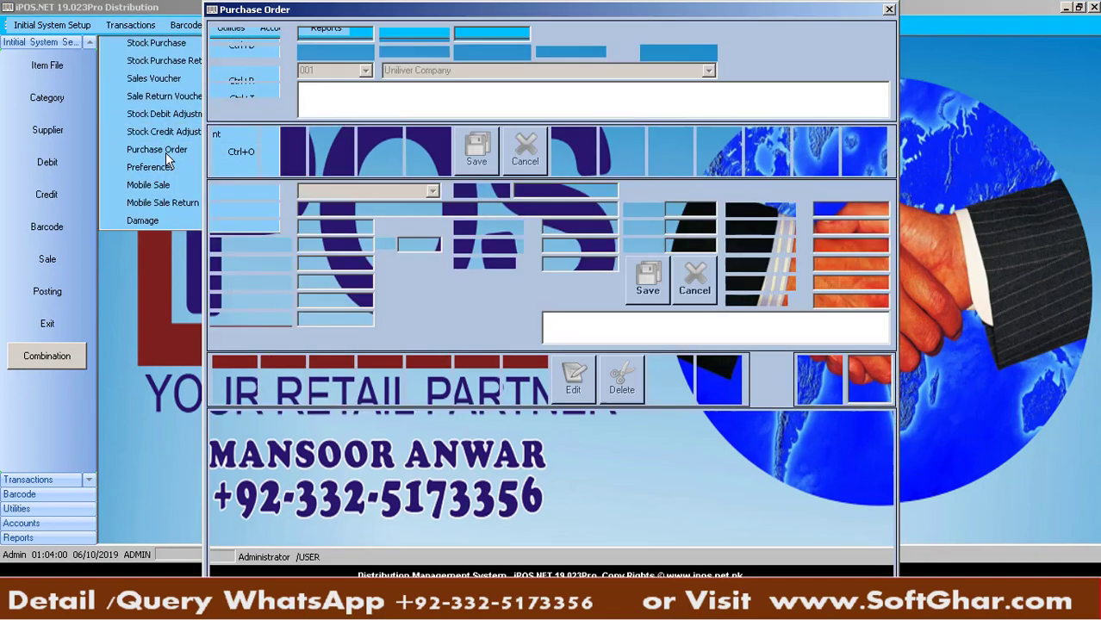
pyautogui.click(429, 160)
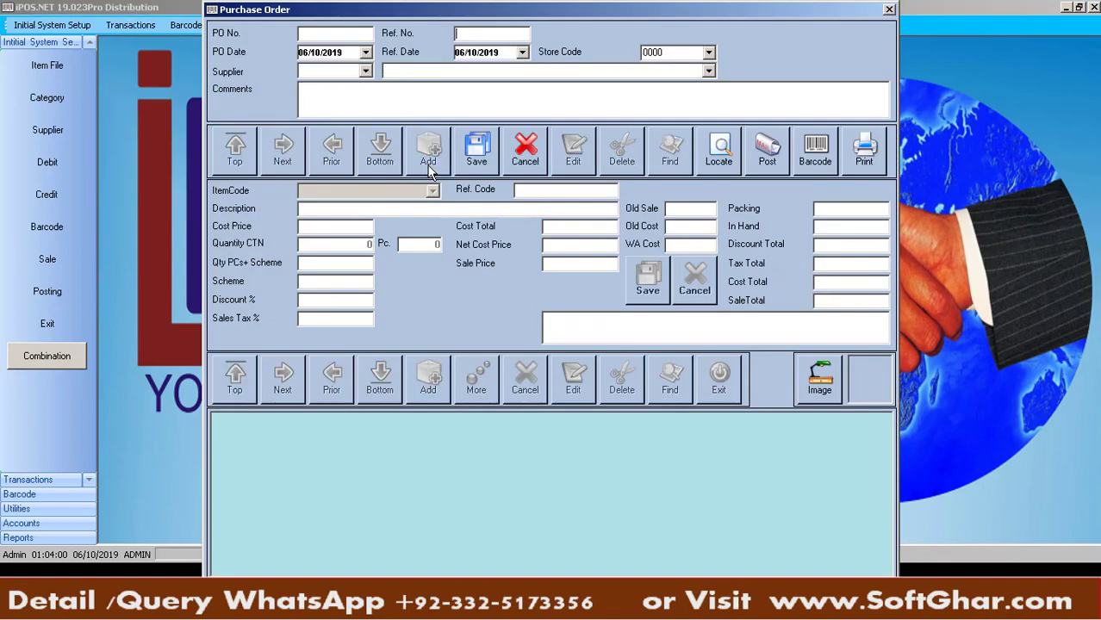
pyautogui.write('65646')
pyautogui.press('Tab')
pyautogui.press('Tab')
pyautogui.press('Tab')
pyautogui.write('001')
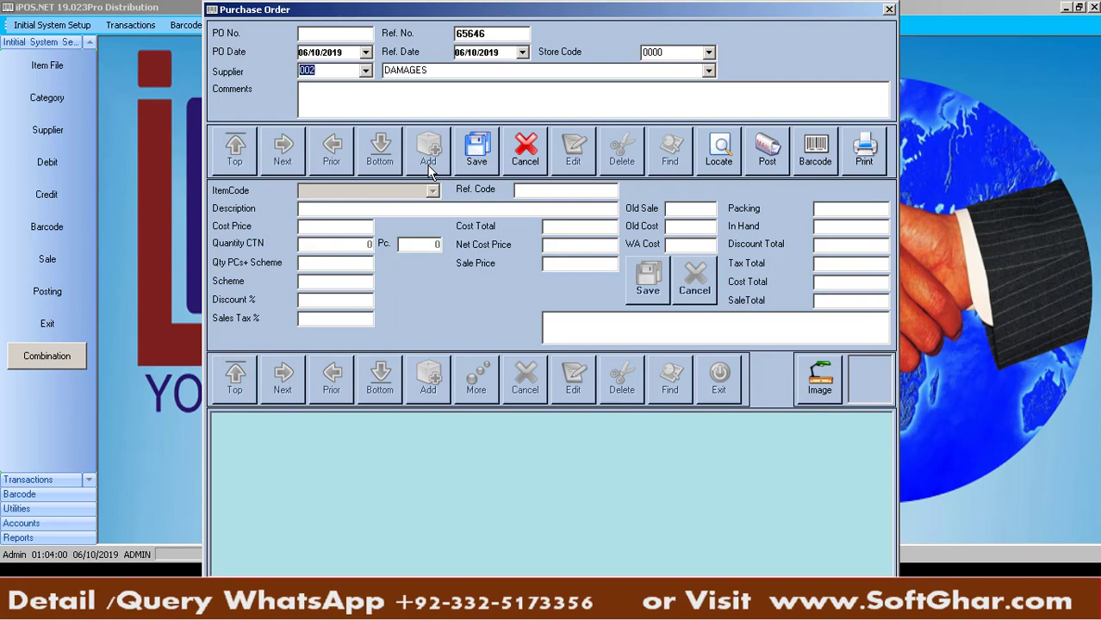
pyautogui.press('Tab')
pyautogui.press('Tab')
pyautogui.write('fsadfkja- skfja-klfj -ljfadfkjaf-ak jas-fj')
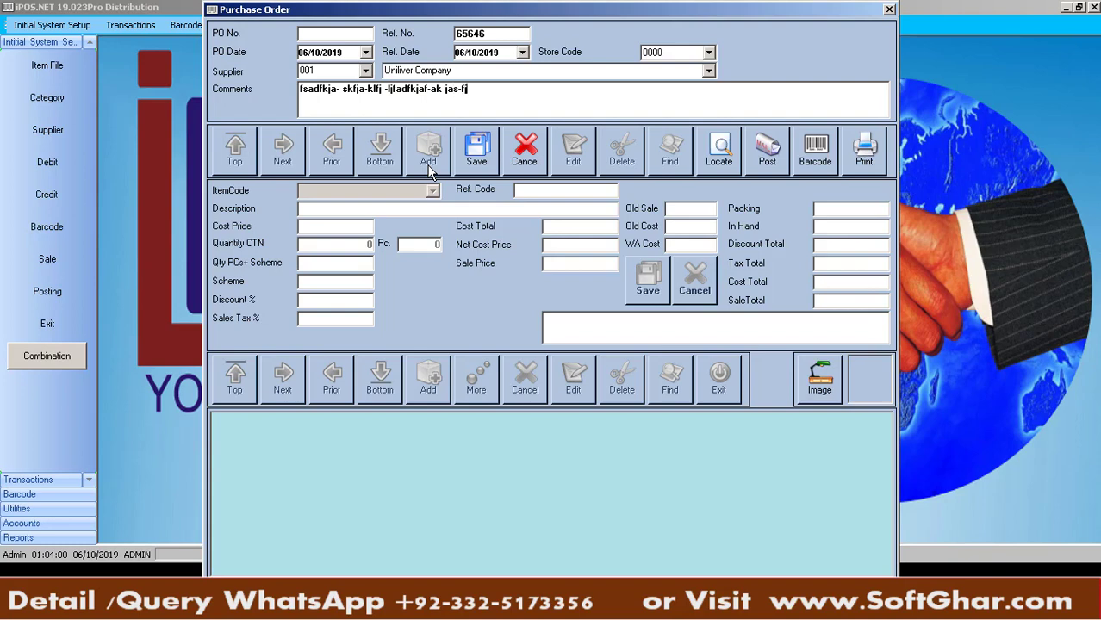
pyautogui.press('Tab')
pyautogui.press('Return')
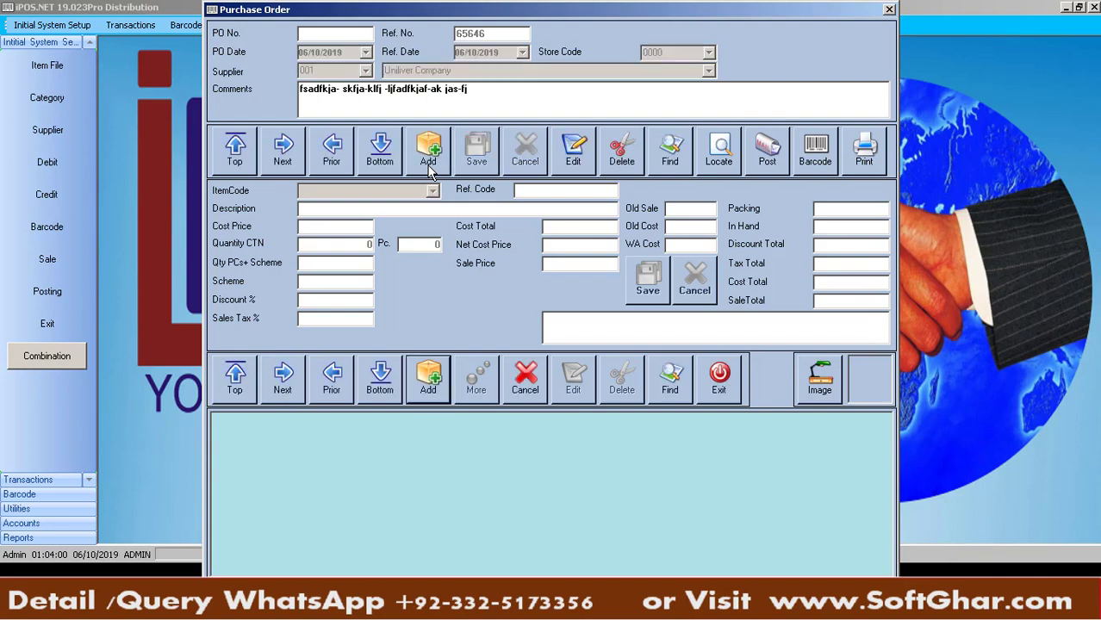
# Add NESTLE MILK PAK 1L at 50 cartons and NESTLE MILK PAK 250ML at 40 cartons
pyautogui.write('ne')
pyautogui.press('Return')
pyautogui.press('Return')
pyautogui.write('50')
pyautogui.press('Return')
pyautogui.press('Return')
pyautogui.press('Return')
pyautogui.press('Return')
pyautogui.press('Return')
pyautogui.press('Return')
pyautogui.press('Return')
pyautogui.press('Return')
pyautogui.press('Return')
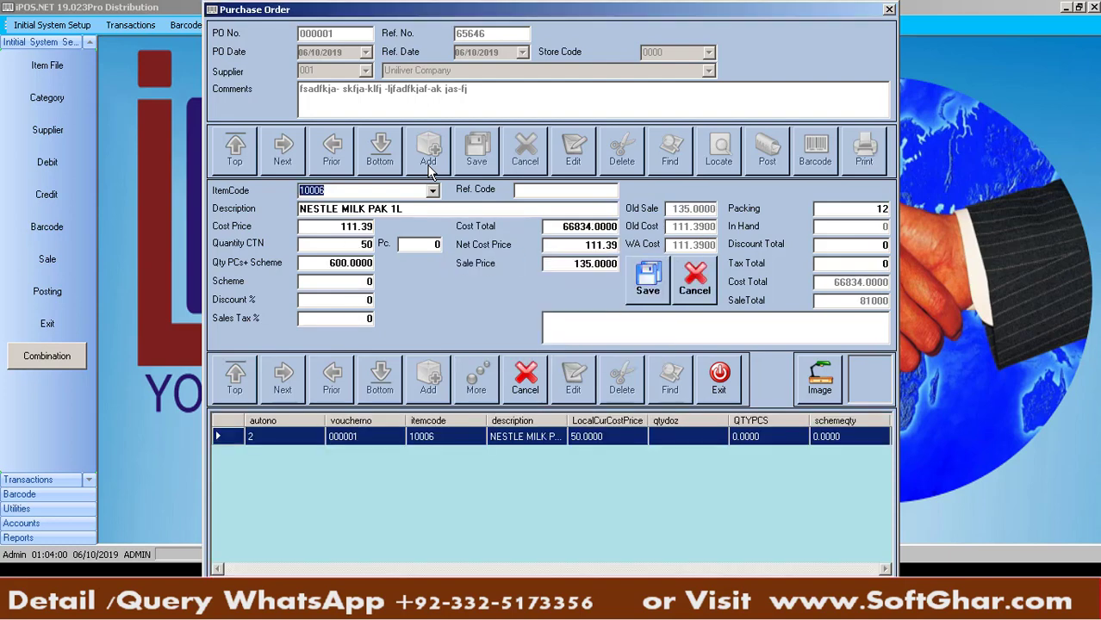
pyautogui.write('ne')
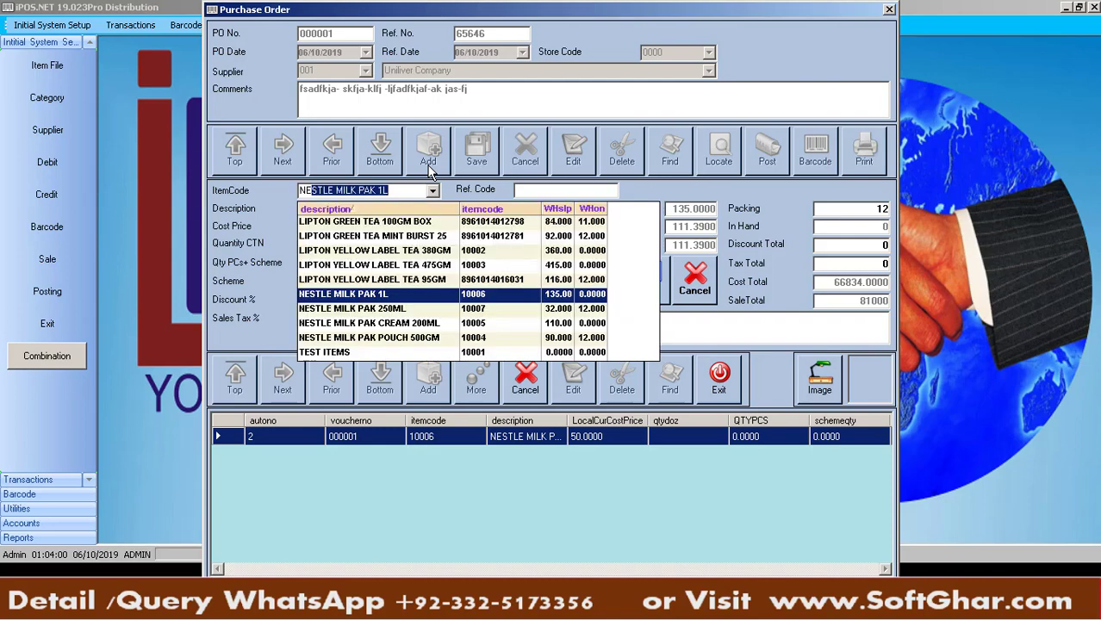
pyautogui.press('Up')
pyautogui.press('Down')
pyautogui.press('Down')
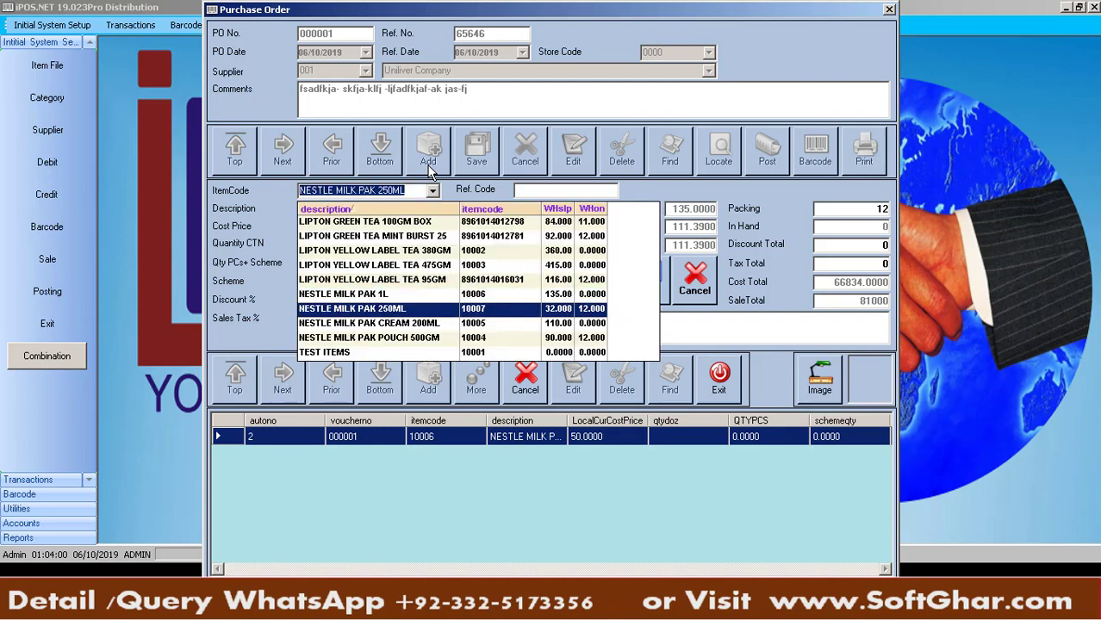
pyautogui.press('Return')
pyautogui.press('Return')
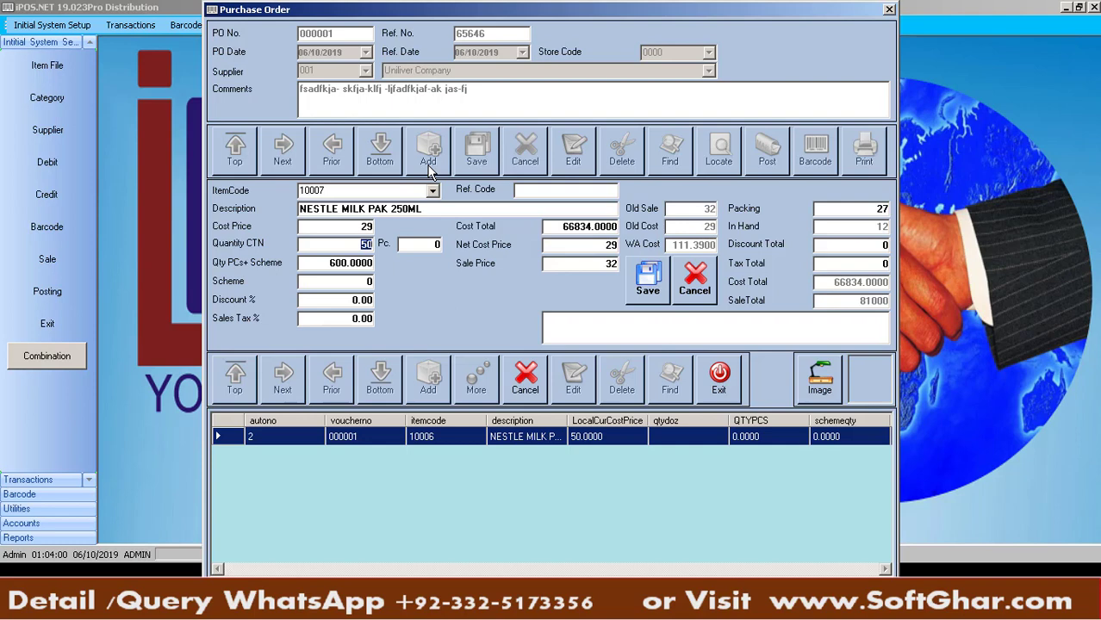
pyautogui.write('40')
pyautogui.press('Return')
pyautogui.press('Return')
pyautogui.press('Return')
pyautogui.press('Return')
pyautogui.press('Return')
pyautogui.press('Return')
pyautogui.press('Return')
pyautogui.press('Return')
pyautogui.press('Return')
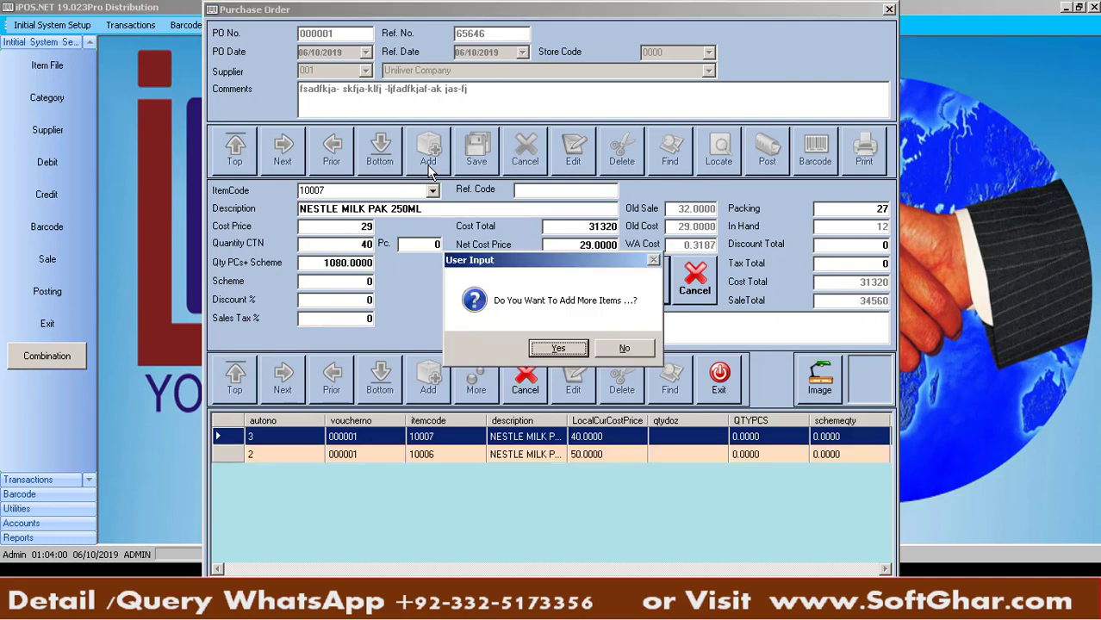
pyautogui.press('Right')
pyautogui.press('Return')
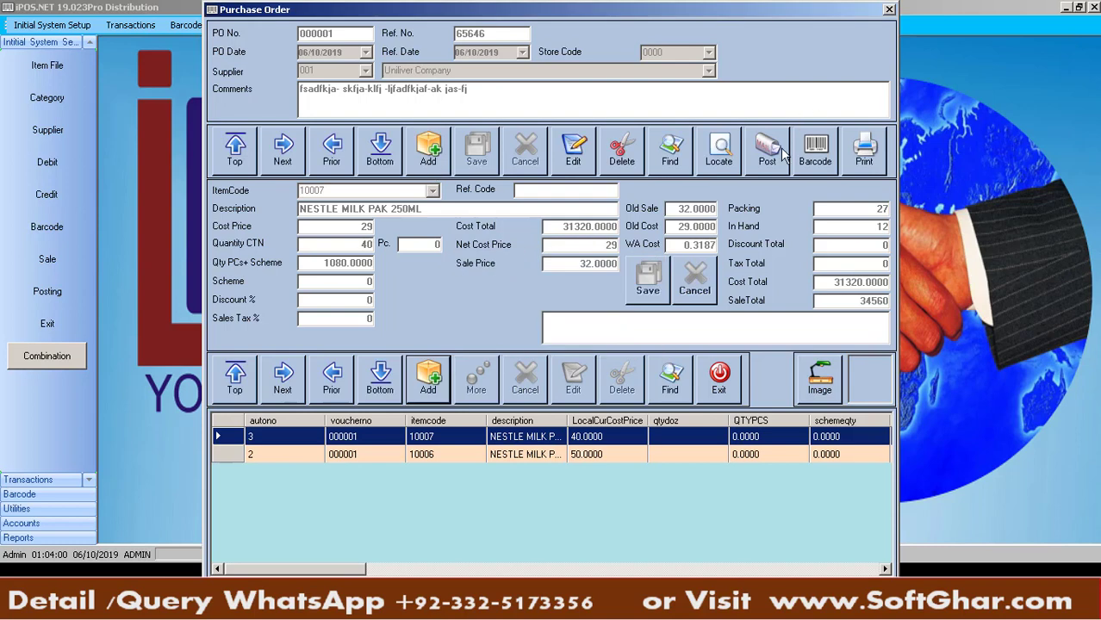
# Post purchase order 000001 and bring up its printing options
pyautogui.click(782, 153)
pyautogui.press('Return')
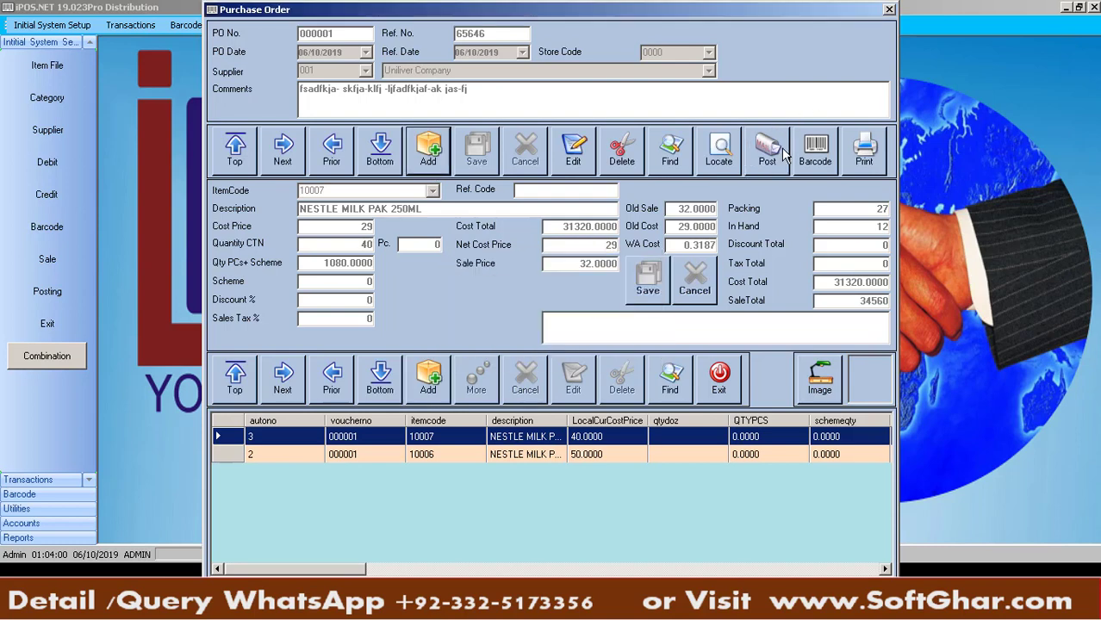
pyautogui.click(877, 151)
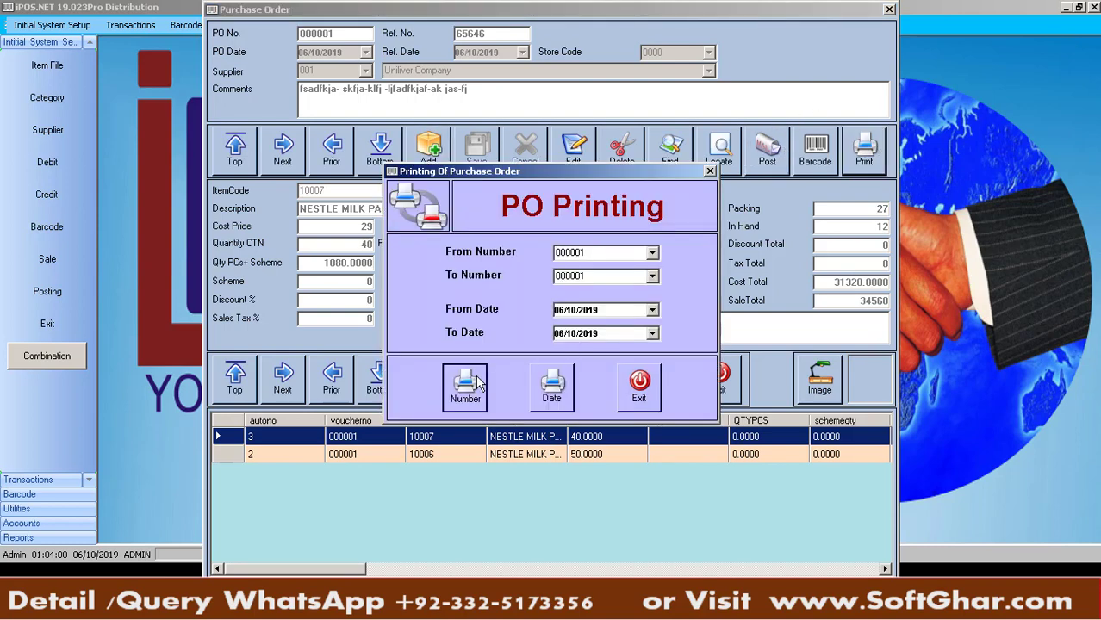
# Preview purchase order 000001 by date (90 cartons, 2 products), then close the preview, printing dialog and form
pyautogui.click(556, 395)
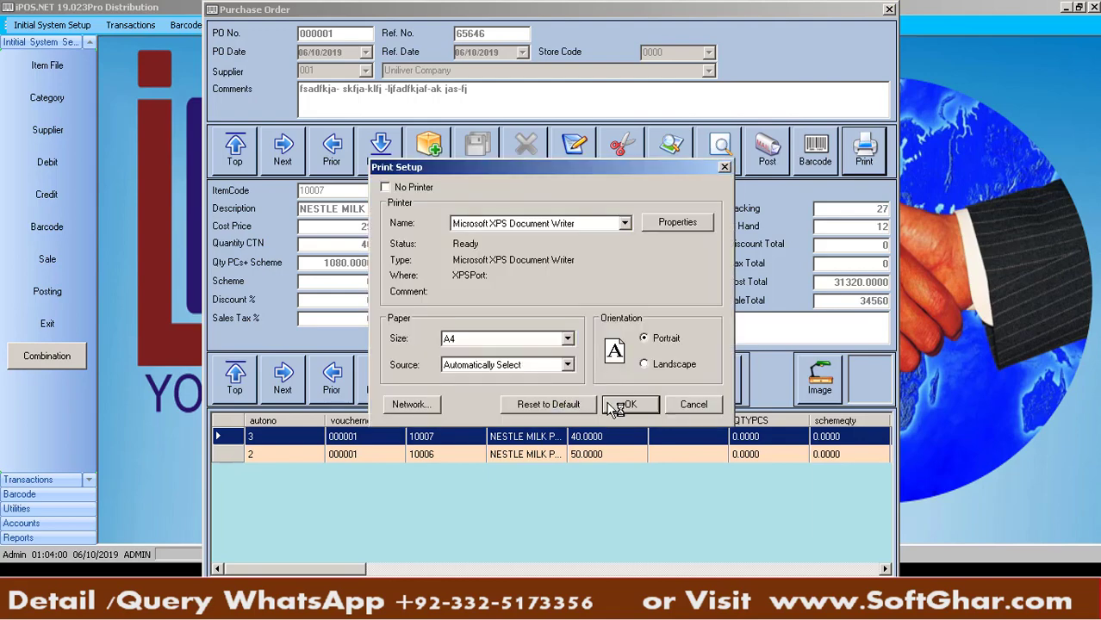
pyautogui.click(609, 403)
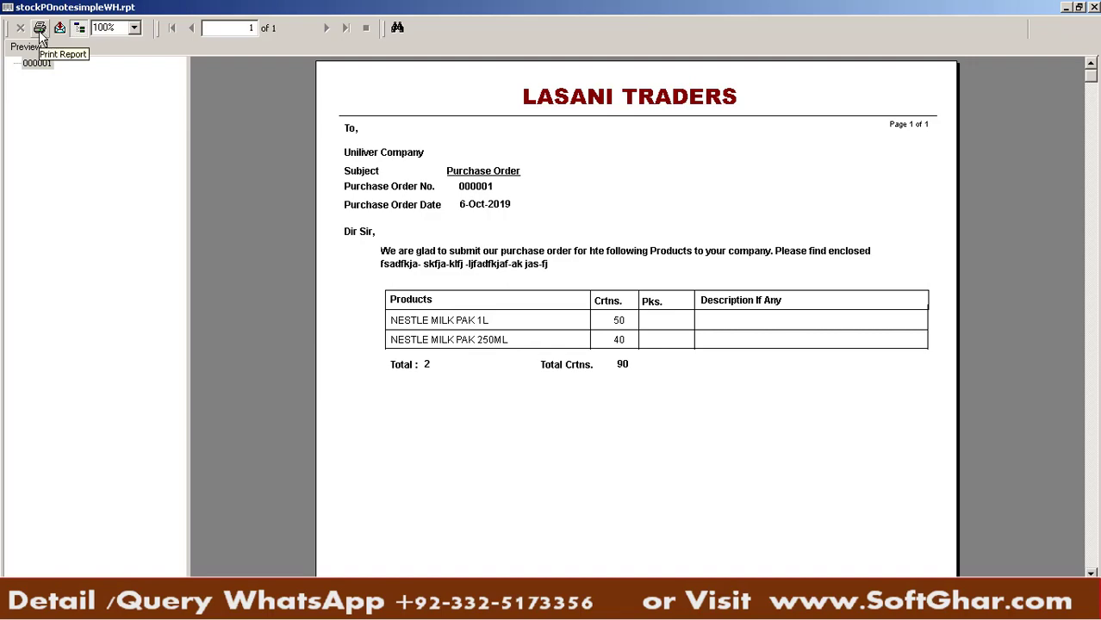
pyautogui.click(1096, 7)
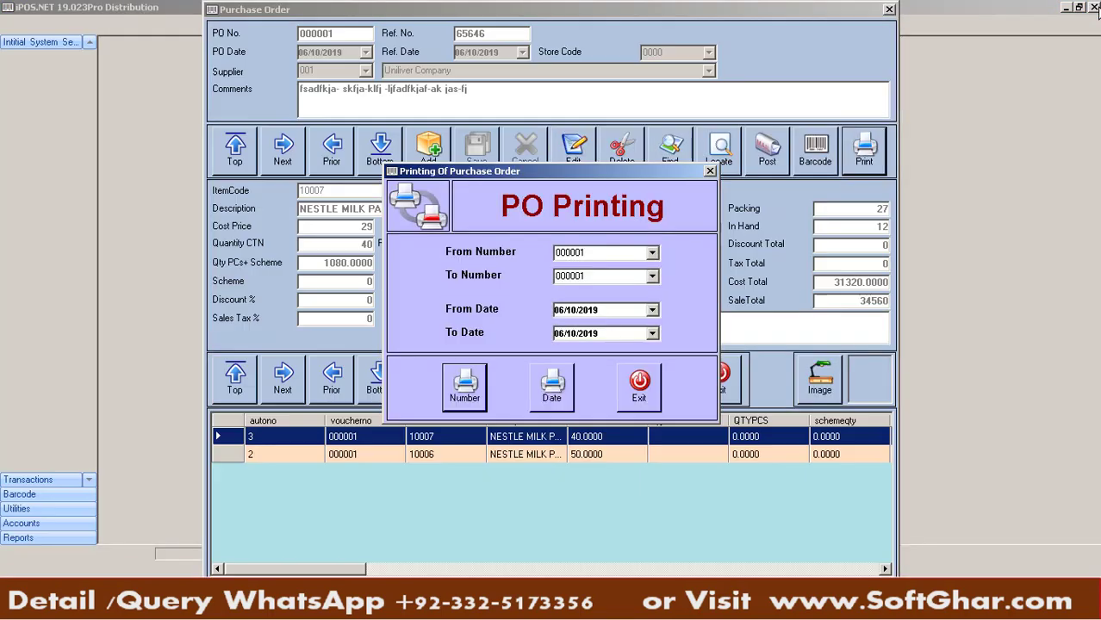
pyautogui.click(637, 398)
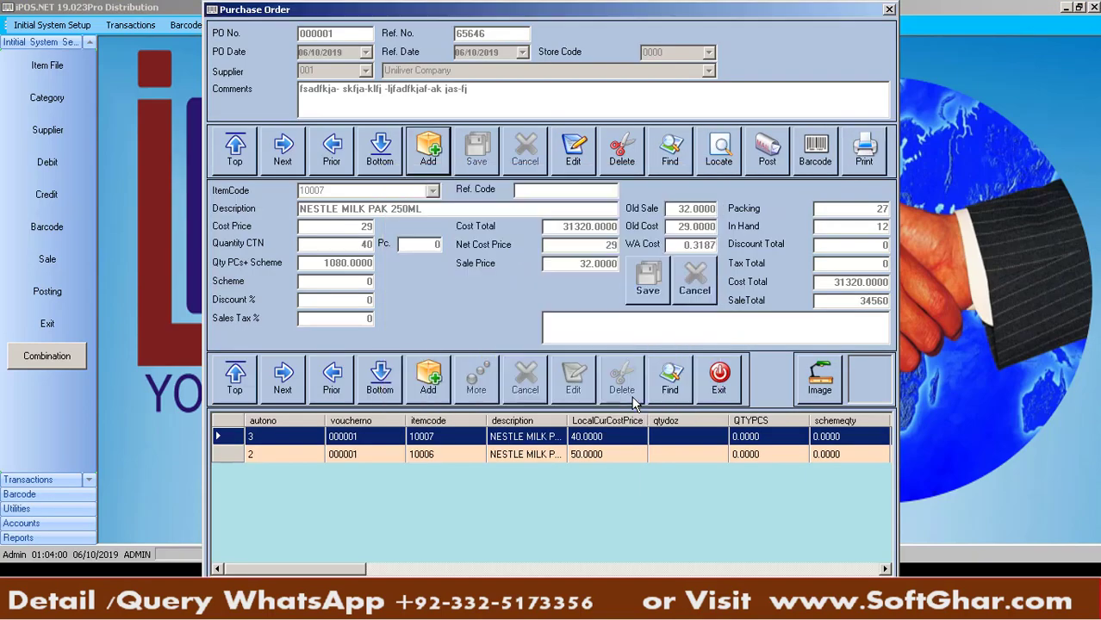
pyautogui.click(729, 381)
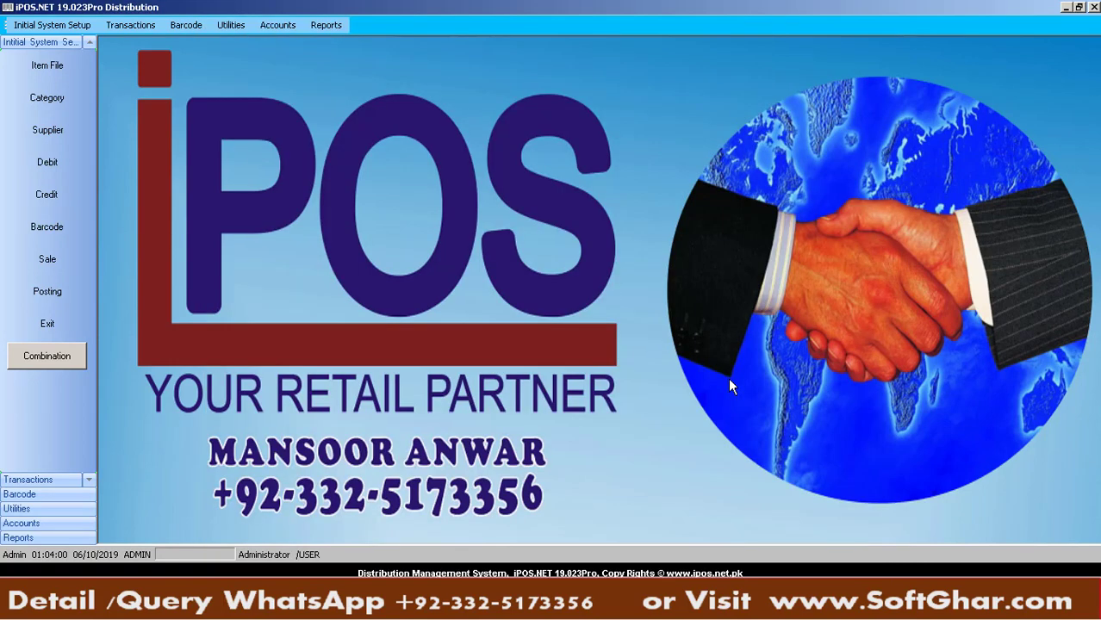
# Bring up the Bank / Cash Codes setup from the Accounts menu
pyautogui.click(139, 25)
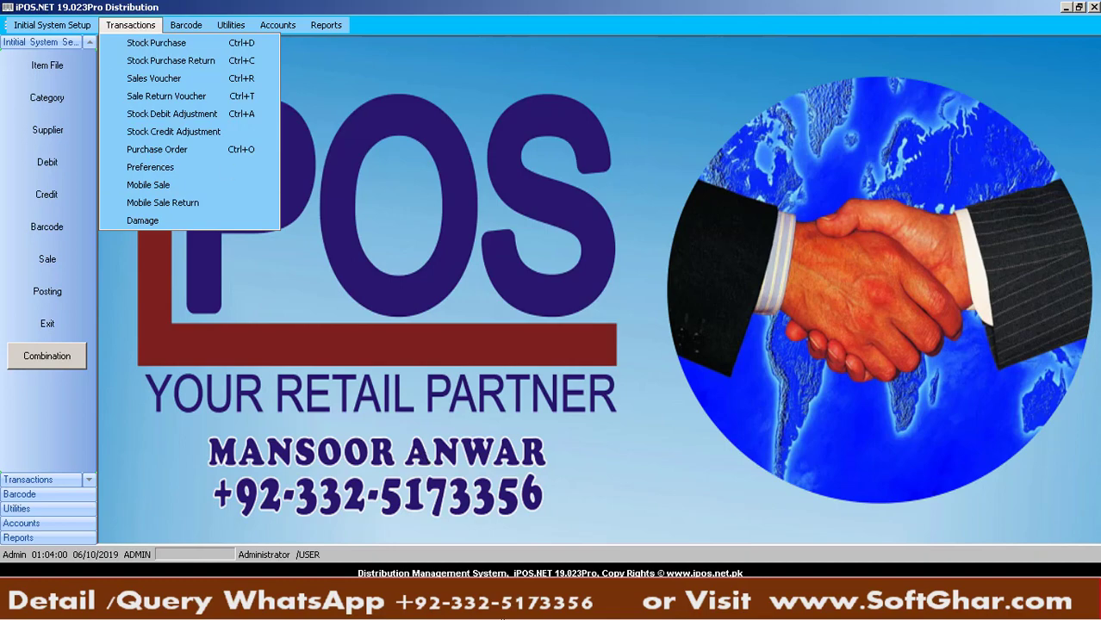
pyautogui.moveTo(502, 618)
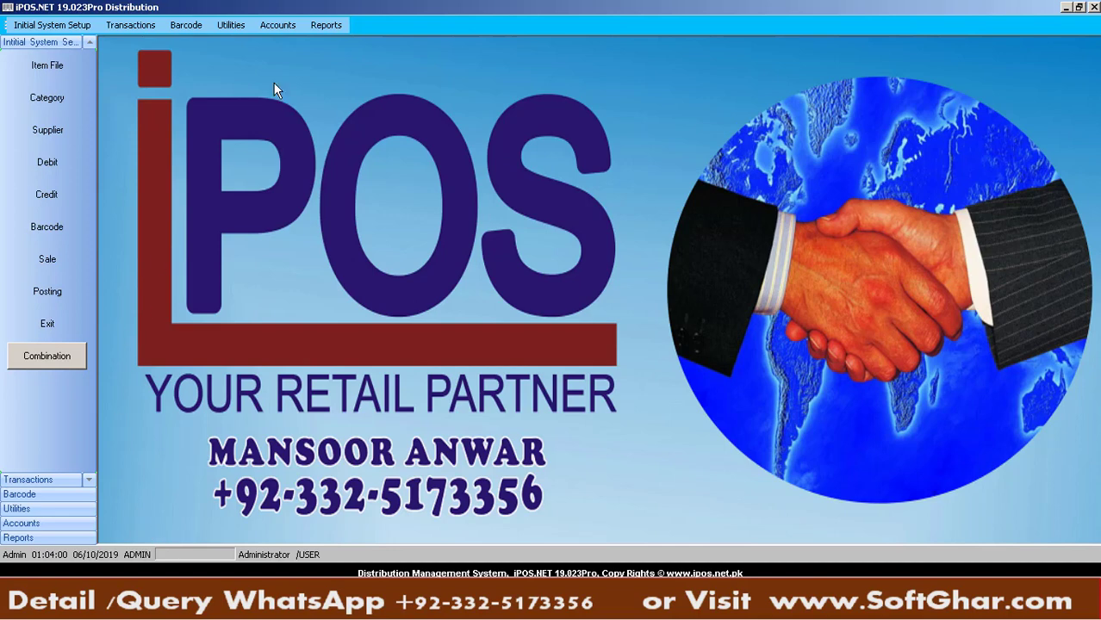
pyautogui.click(280, 25)
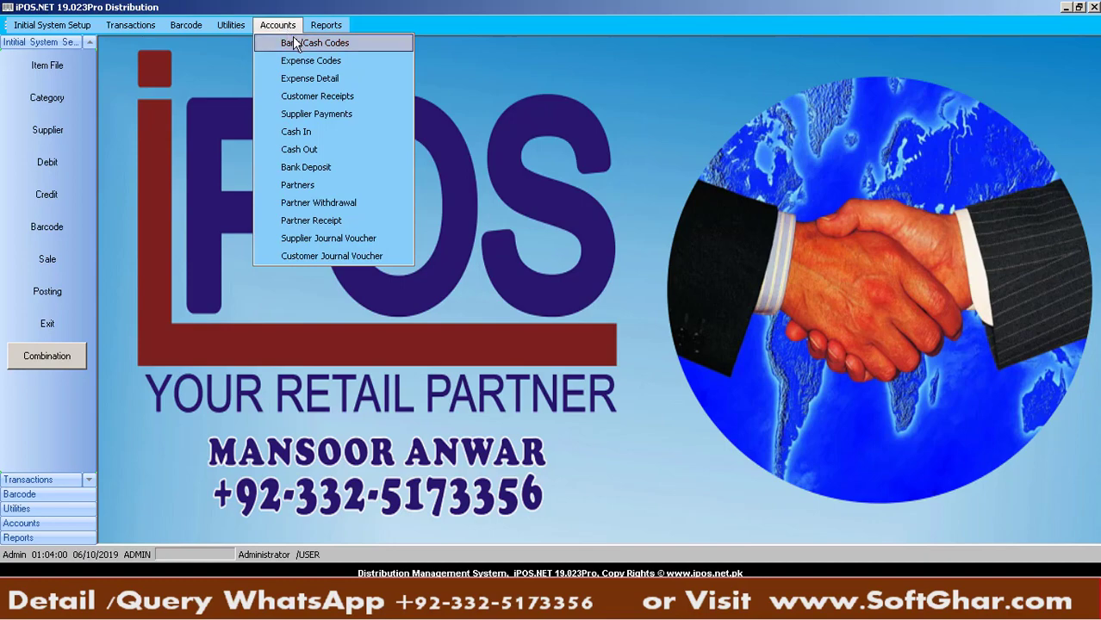
pyautogui.click(294, 39)
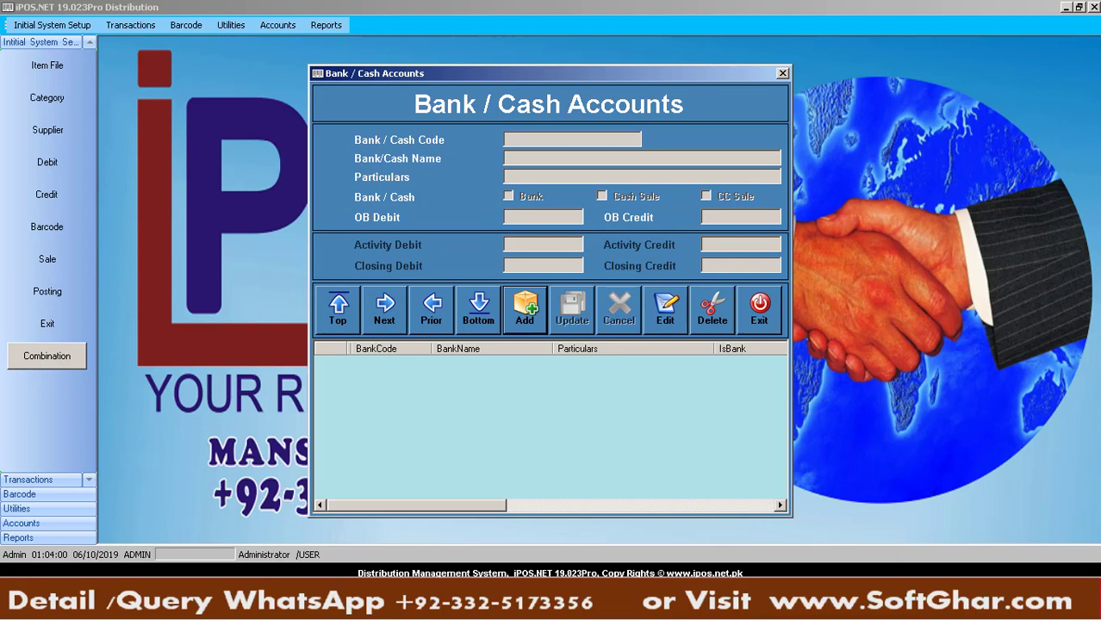
# Review the Meezan Bank Murree Road and MCB Bank Cantt Branch entries on Excel's Cash & Banks sheet
pyautogui.hotkey('alt', 'Tab')
pyautogui.click(515, 557)
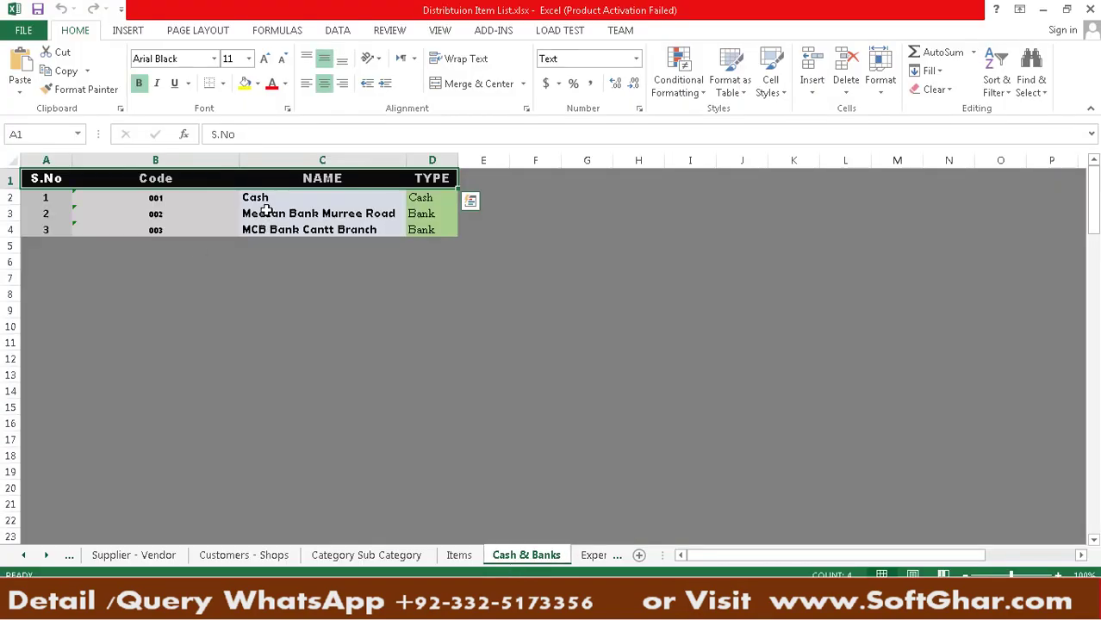
pyautogui.click(266, 213)
pyautogui.click(274, 231)
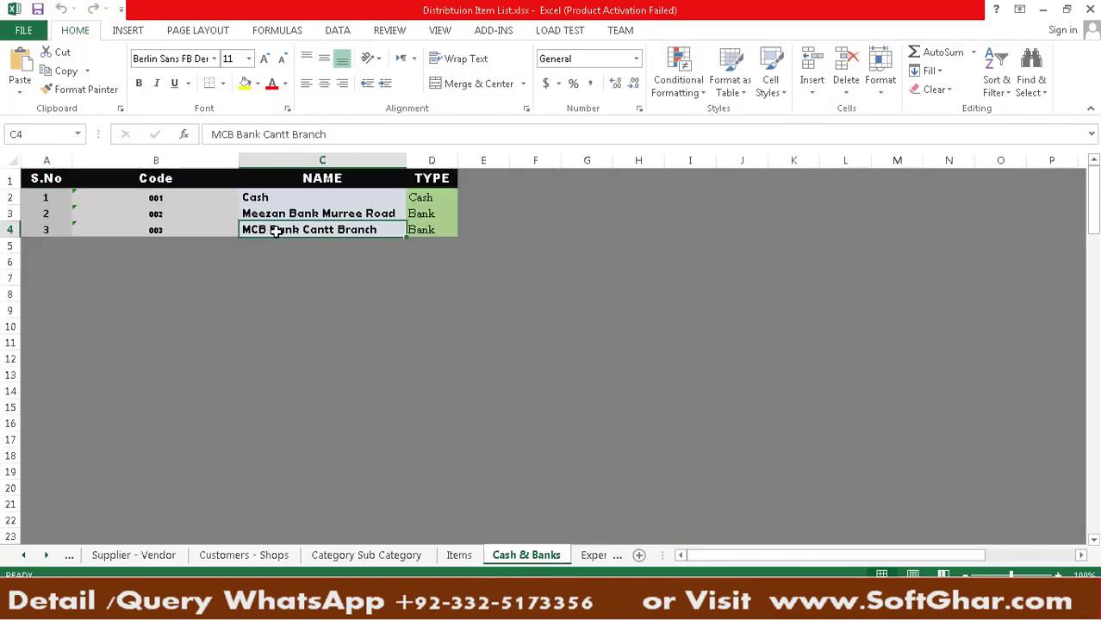
pyautogui.hotkey('alt', 'Tab')
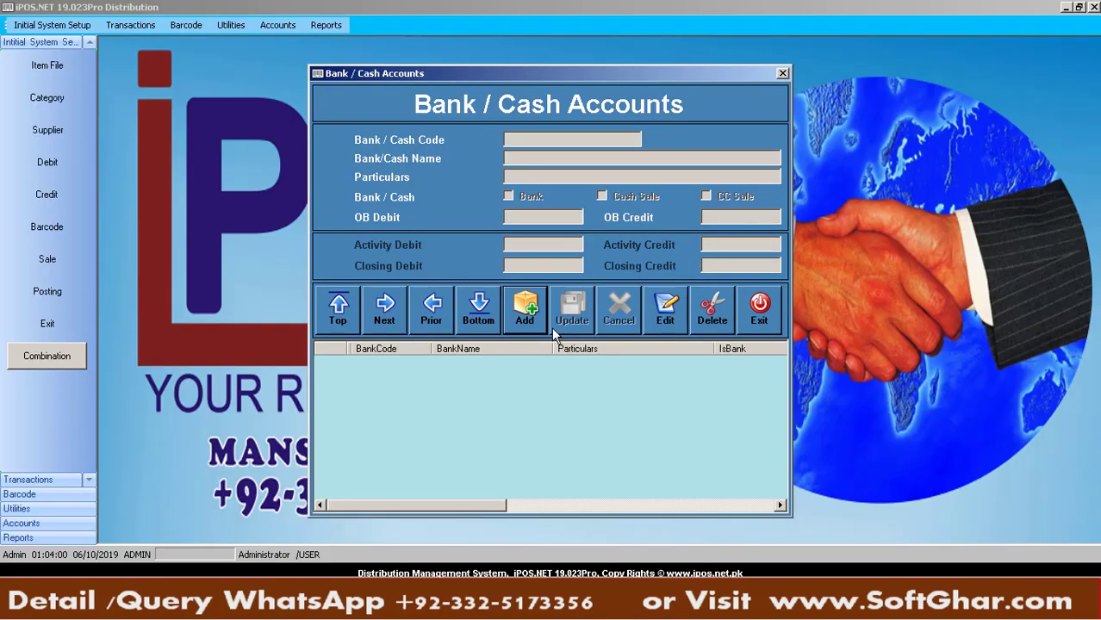
# Save accounts 001 CASH and 002 MEEZAN BANK
pyautogui.click(526, 308)
pyautogui.write('001')
pyautogui.press('Return')
pyautogui.write('CASH')
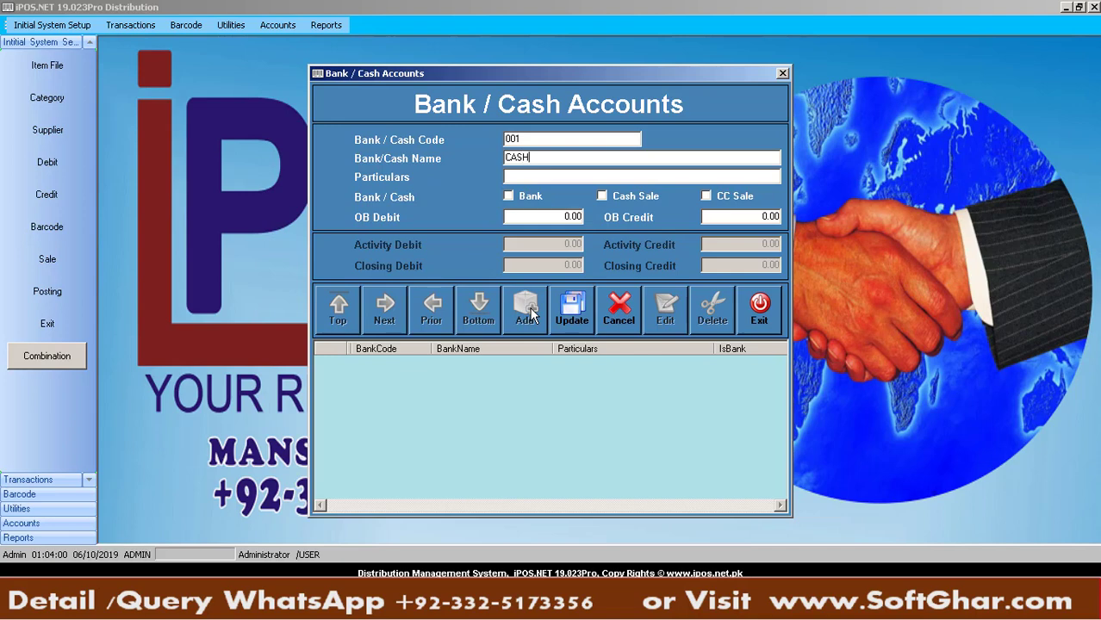
pyautogui.click(558, 292)
pyautogui.press('Return')
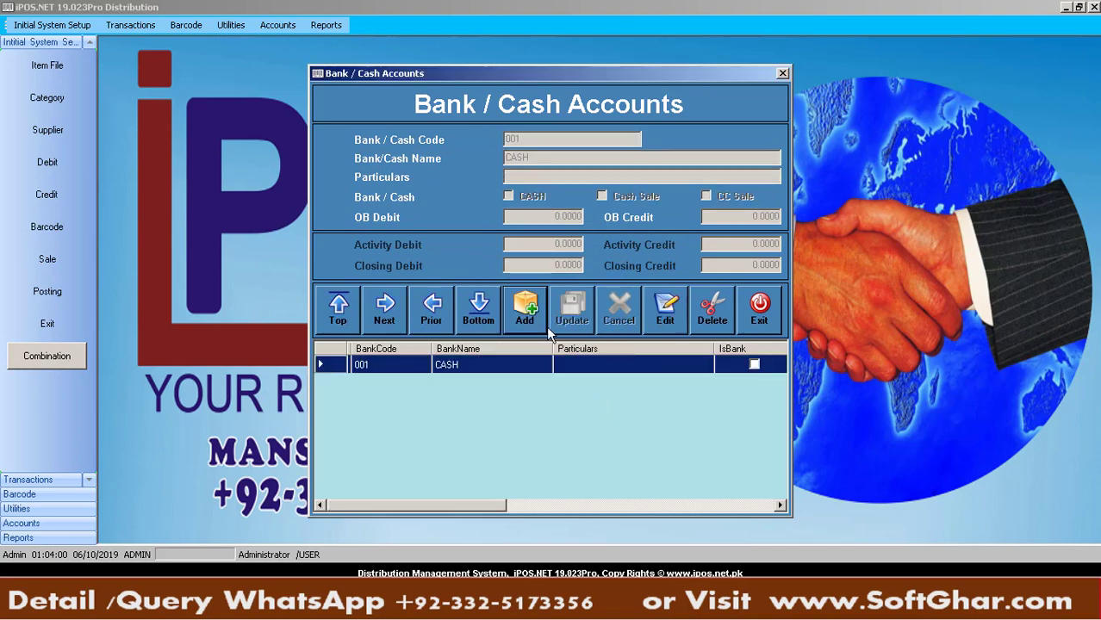
pyautogui.click(526, 309)
pyautogui.write('002')
pyautogui.press('Return')
pyautogui.write('MEEZ')
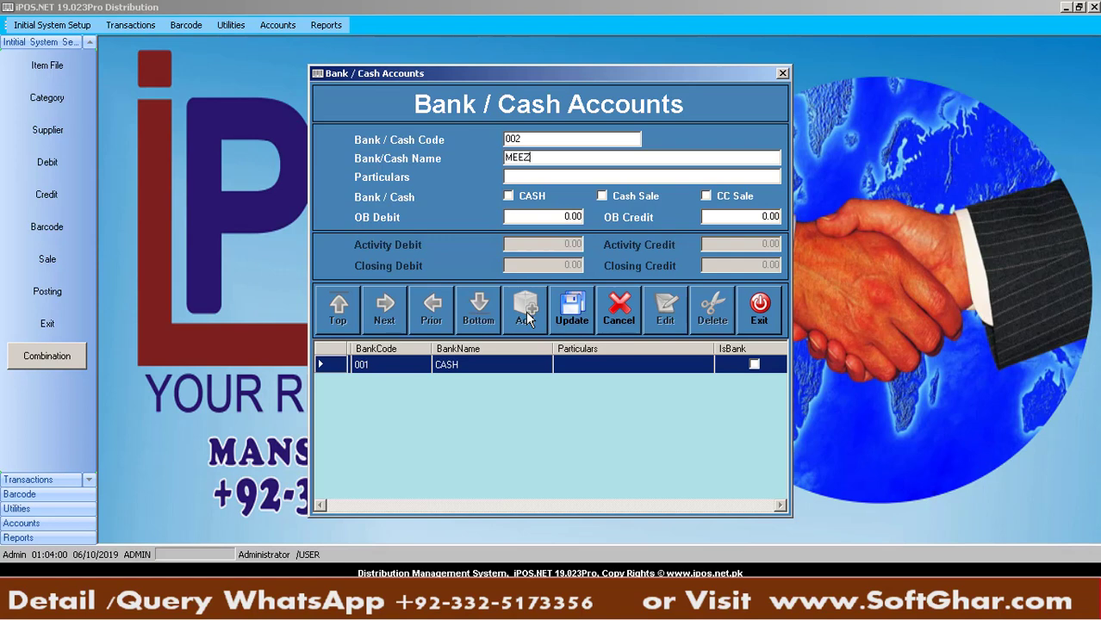
pyautogui.write('AN BANK')
pyautogui.click(574, 314)
pyautogui.press('Return')
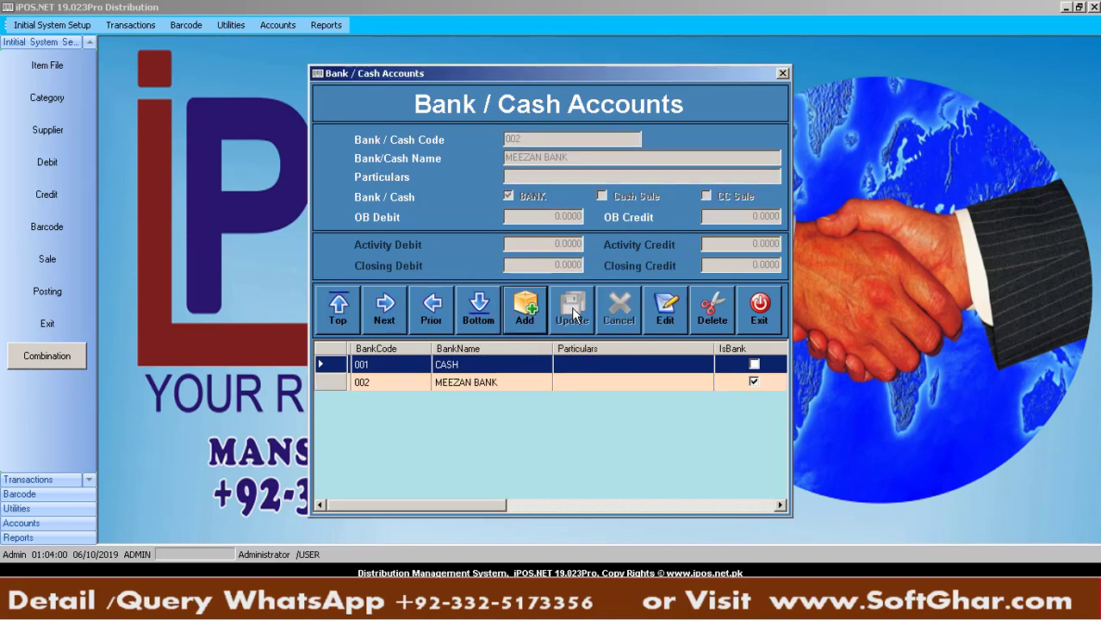
# Save 003 MCB BANK marked as a bank, then close the Bank / Cash window
pyautogui.click(543, 306)
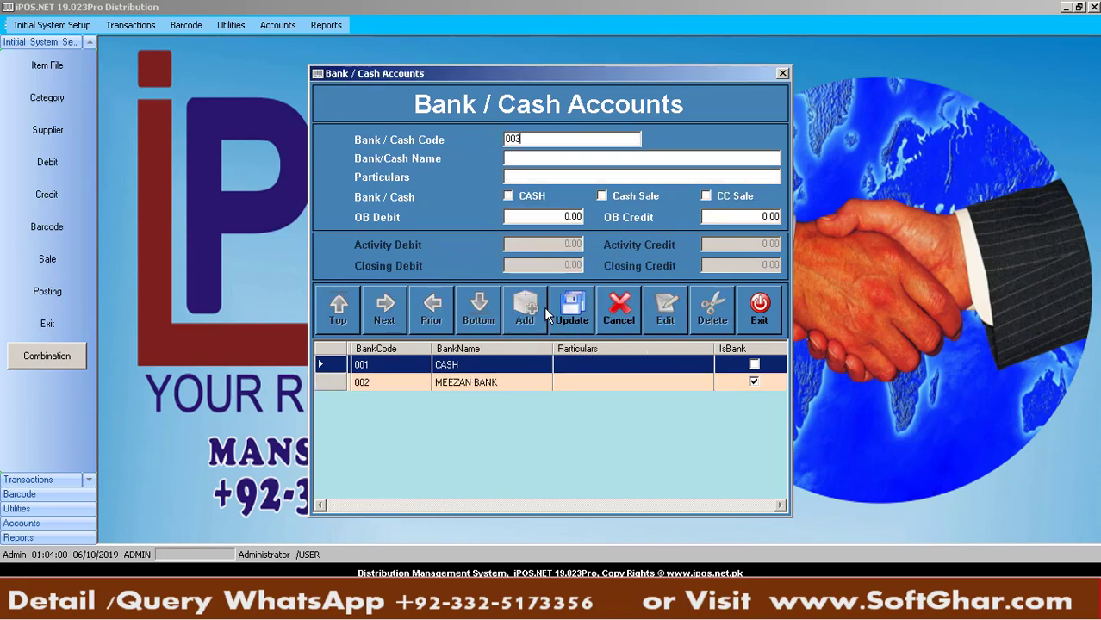
pyautogui.press('Tab')
pyautogui.write('MCB BANK')
pyautogui.click(520, 195)
pyautogui.click(571, 309)
pyautogui.press('Return')
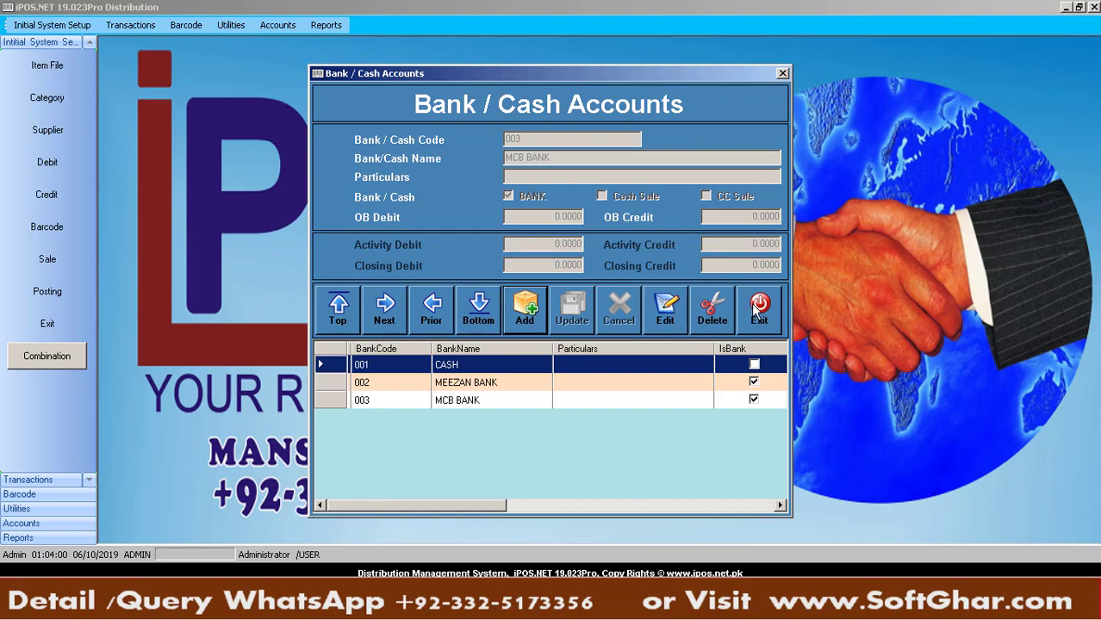
pyautogui.click(756, 309)
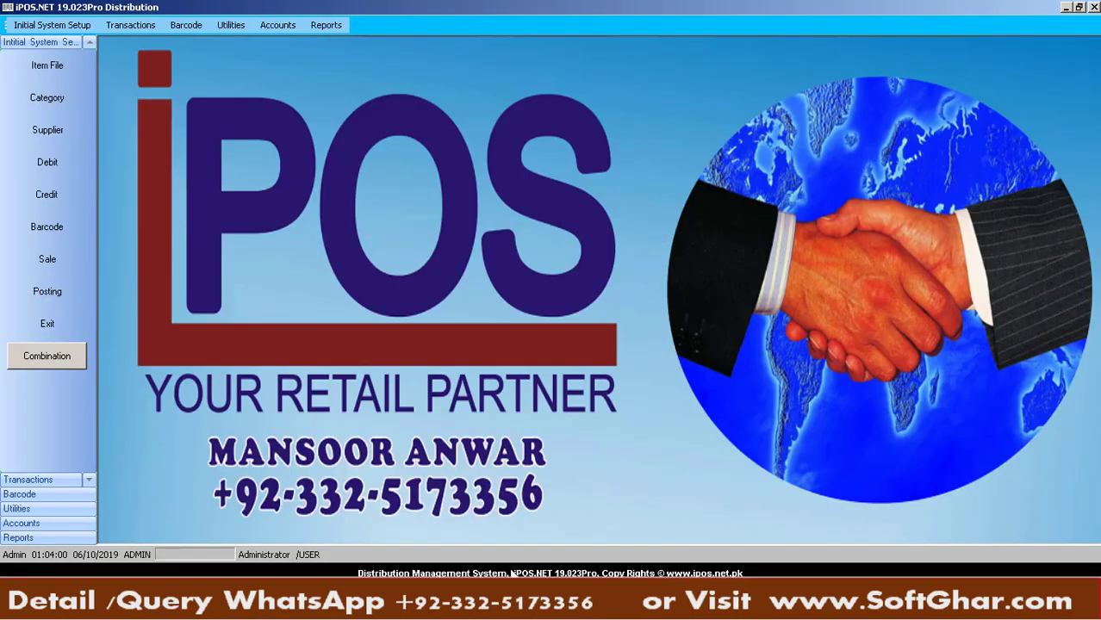
pyautogui.click(272, 25)
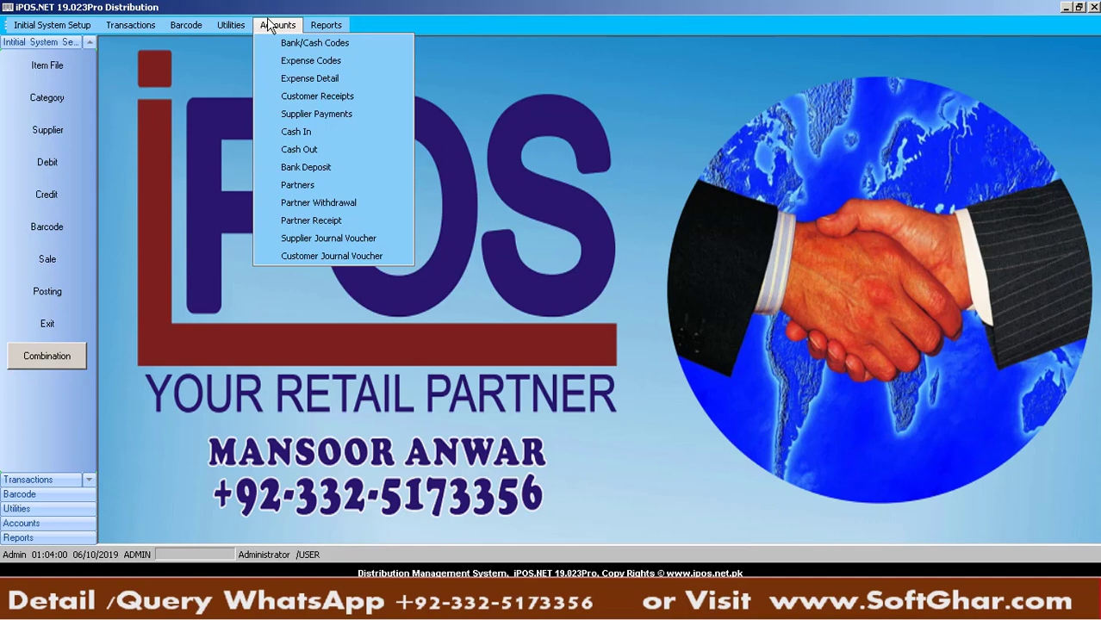
# Add expense code 001 TEA in group G and save it
pyautogui.click(296, 60)
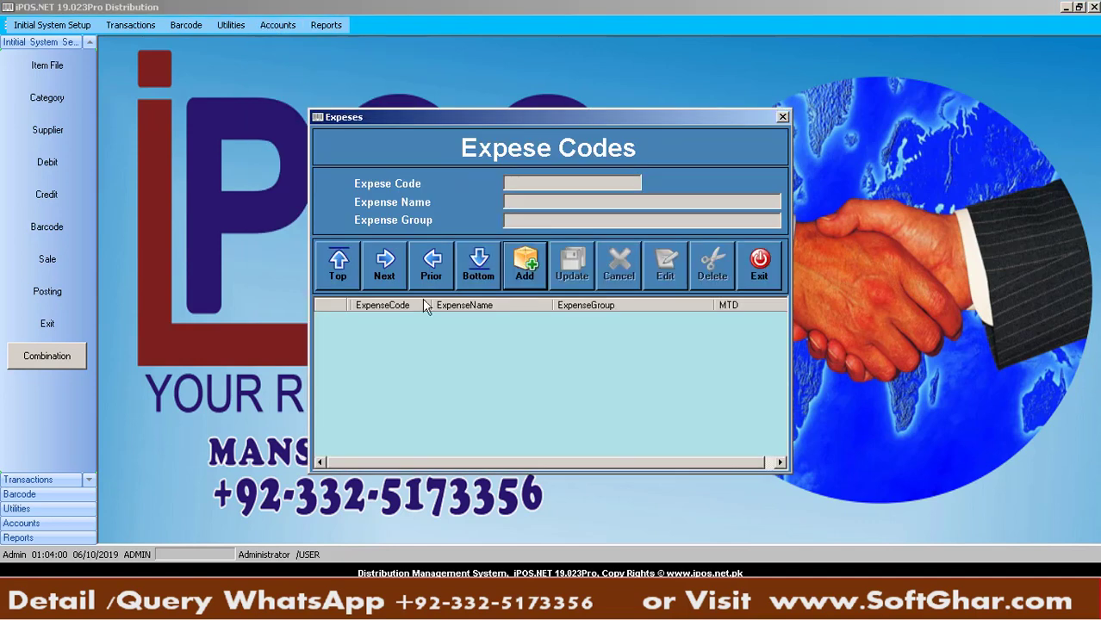
pyautogui.click(507, 266)
pyautogui.write('001')
pyautogui.press('Return')
pyautogui.write('TEA')
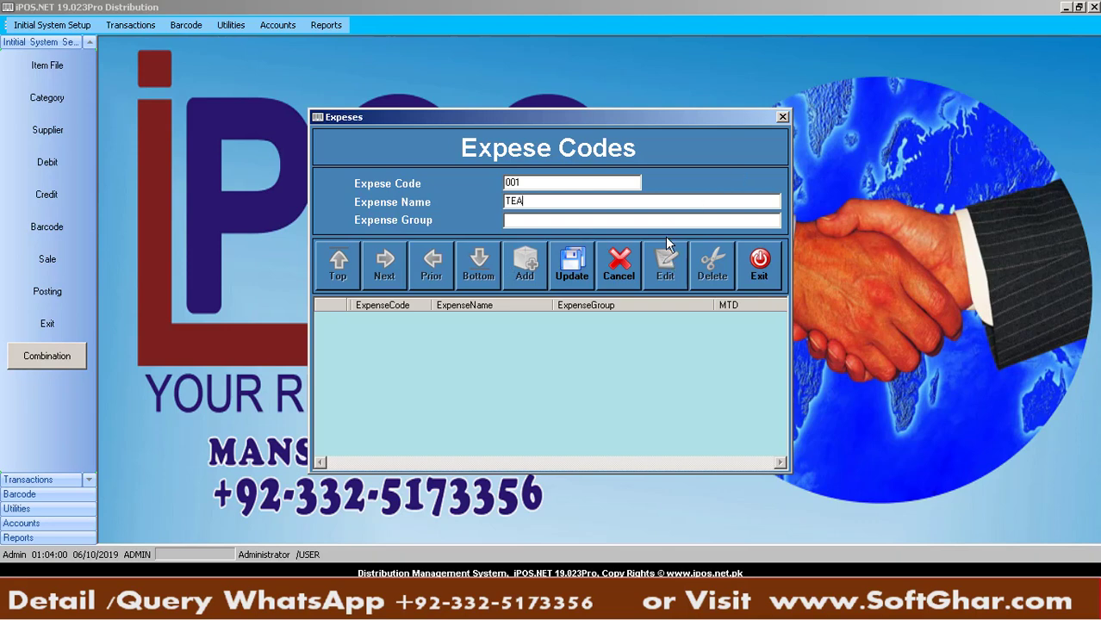
pyautogui.write('G')
pyautogui.press('Return')
pyautogui.click(647, 206)
pyautogui.press('BackSpace')
pyautogui.click(586, 225)
pyautogui.write('G')
pyautogui.click(582, 268)
pyautogui.press('Return')
# Add expense code 002 ELECTRIC BILL in group U and save it
pyautogui.click(450, 600)
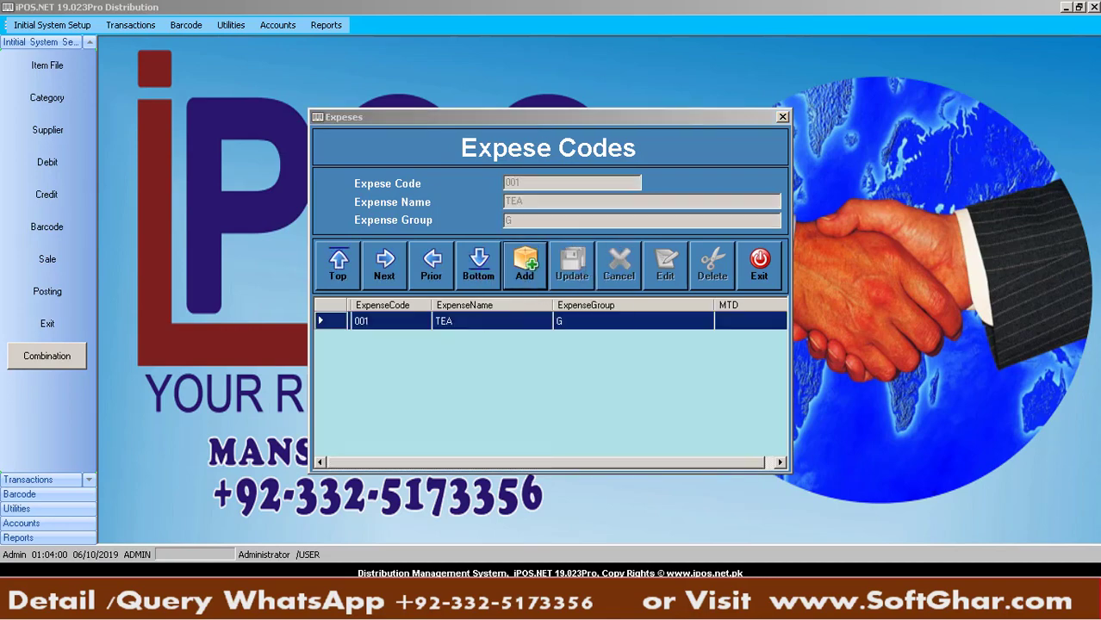
pyautogui.click(450, 601)
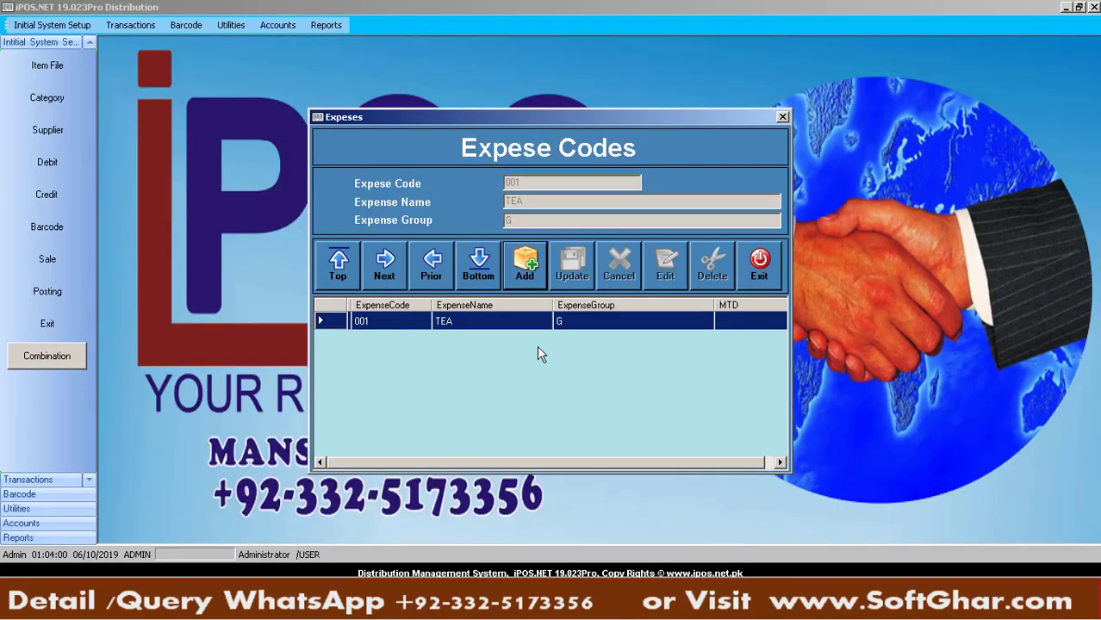
pyautogui.click(538, 265)
pyautogui.write('002')
pyautogui.press('Return')
pyautogui.write('E')
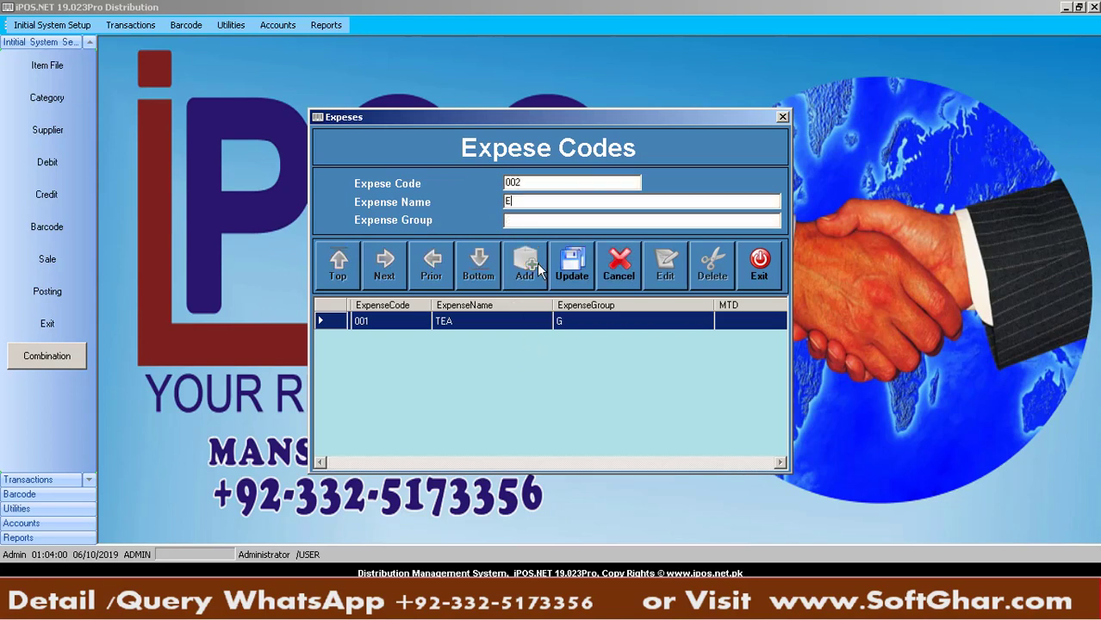
pyautogui.write('LECTRIC BILL')
pyautogui.press('Return')
pyautogui.write('U')
pyautogui.click(573, 266)
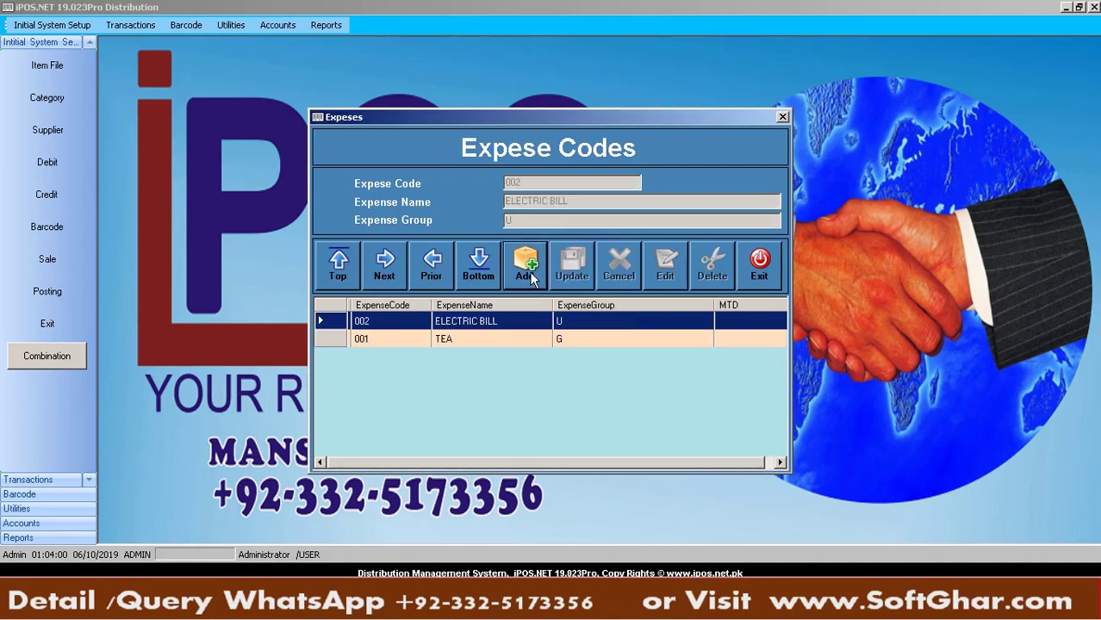
pyautogui.click(430, 605)
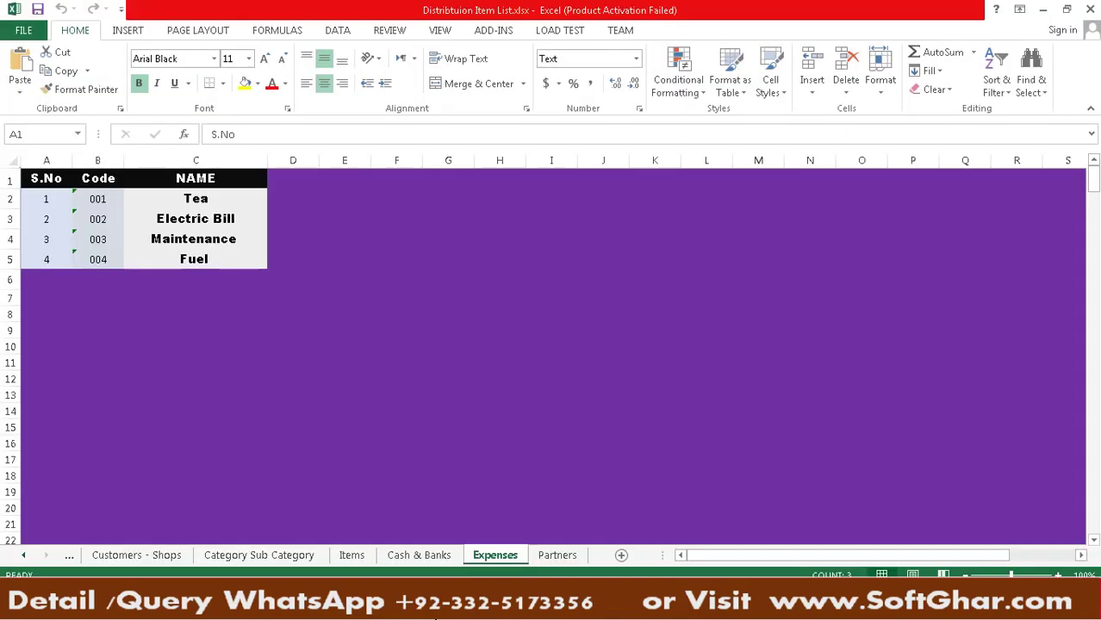
pyautogui.click(435, 617)
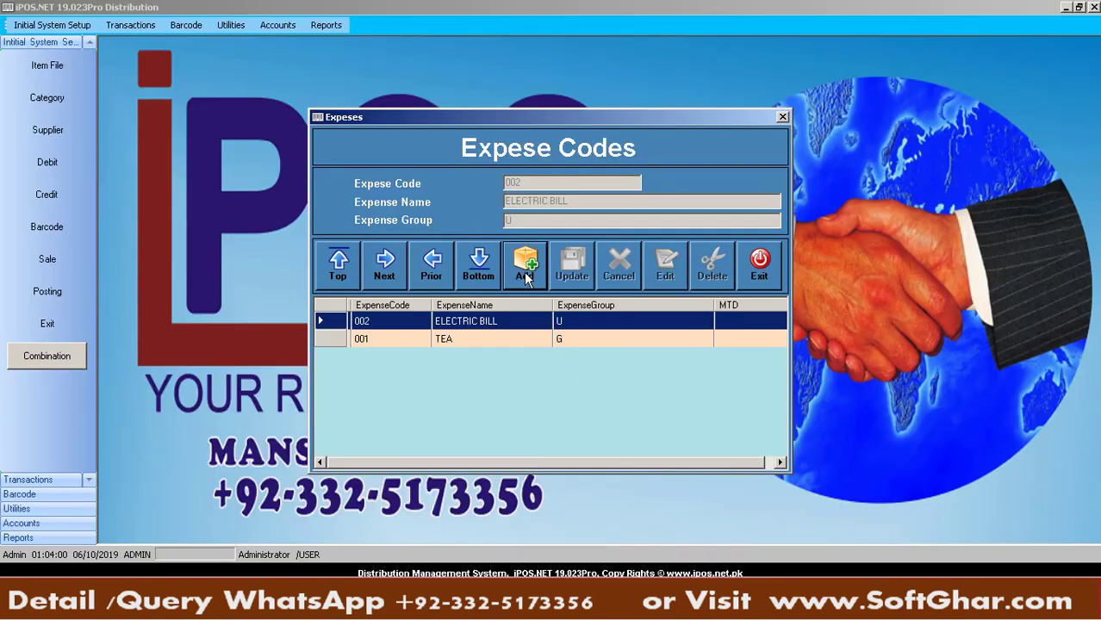
# Add expense code 003 MAINTENANCE in group M and save it
pyautogui.click(525, 276)
pyautogui.write('003')
pyautogui.press('Return')
pyautogui.write('MAIN')
pyautogui.press('BackSpace')
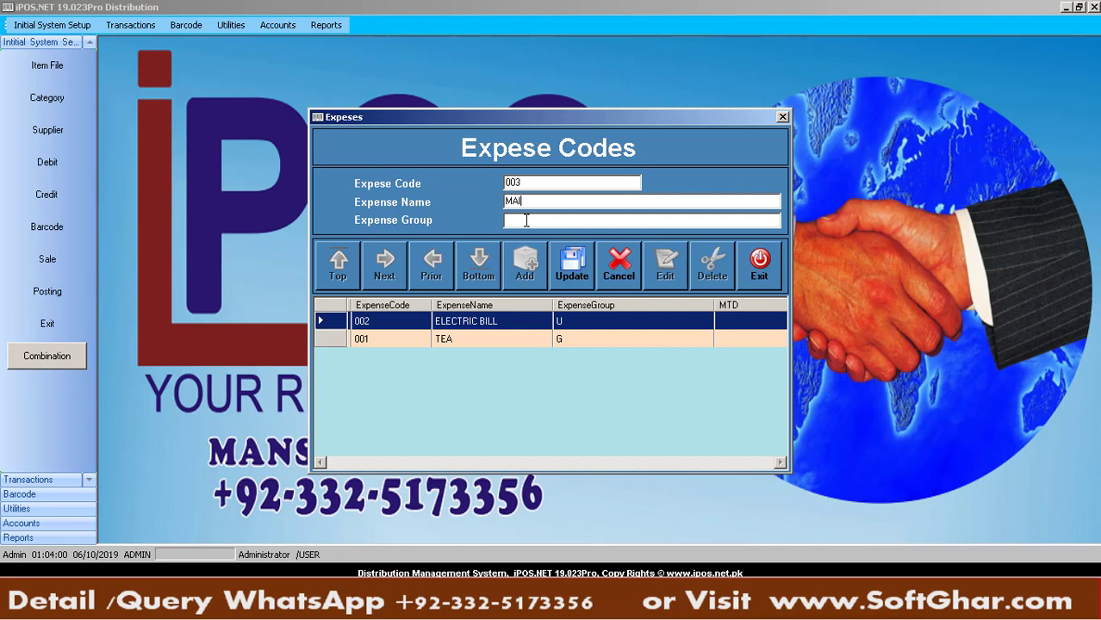
pyautogui.write('NTENANCE')
pyautogui.press('Return')
pyautogui.write('M')
pyautogui.press('Return')
# Add expense code 004 FUEL in group S, then close the Expense Codes window
pyautogui.press('Return')
pyautogui.write('004')
pyautogui.press('Return')
pyautogui.write('FUEL')
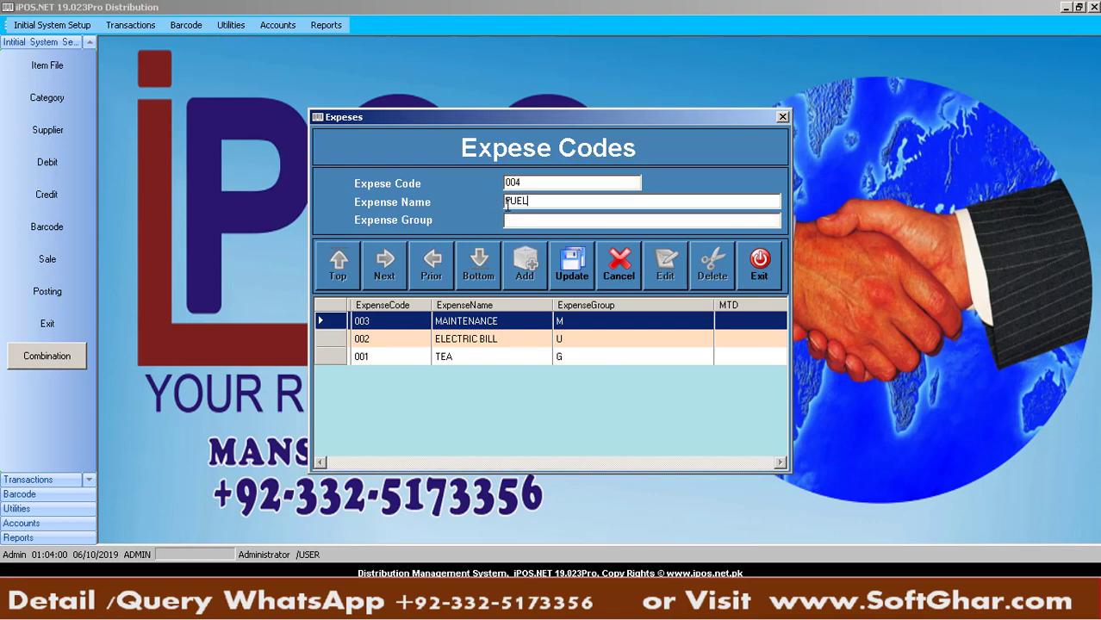
pyautogui.press('Return')
pyautogui.write('S')
pyautogui.press('Return')
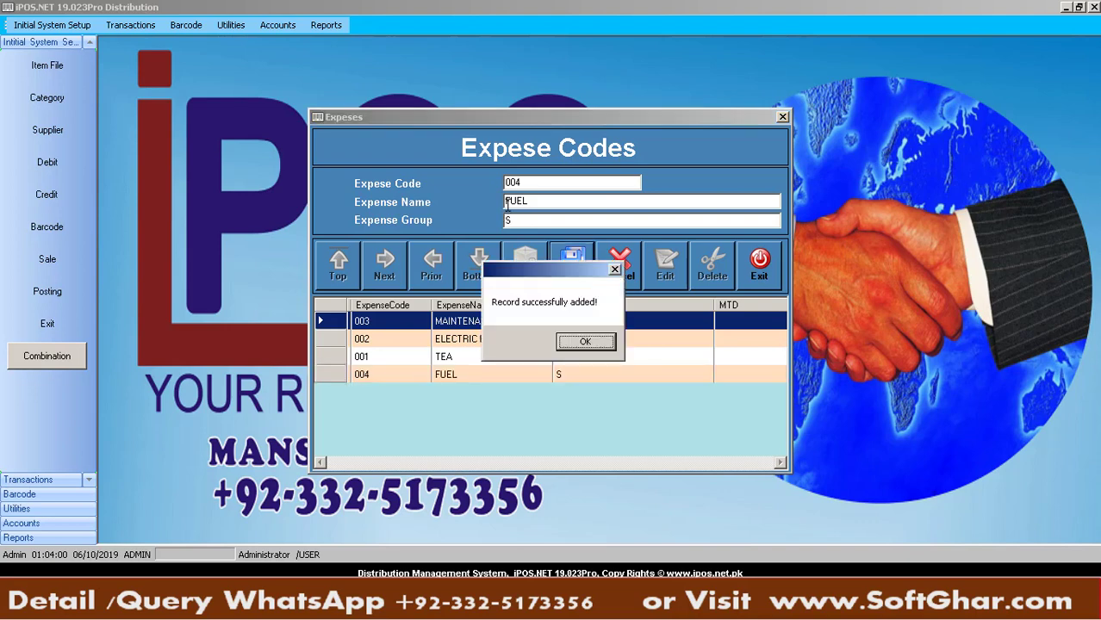
pyautogui.press('Return')
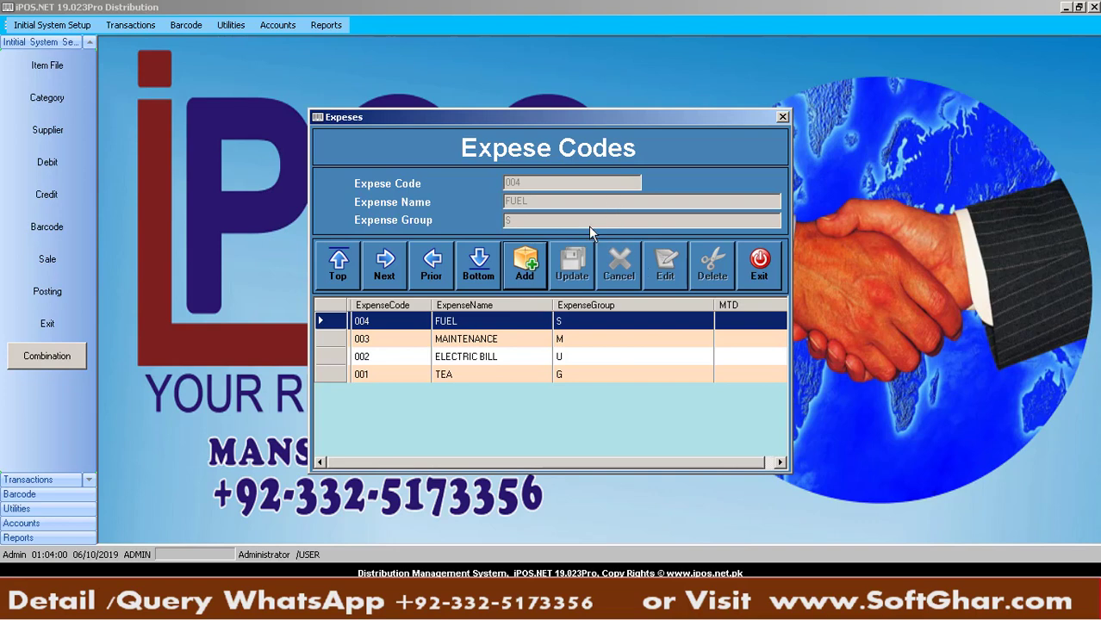
pyautogui.click(753, 277)
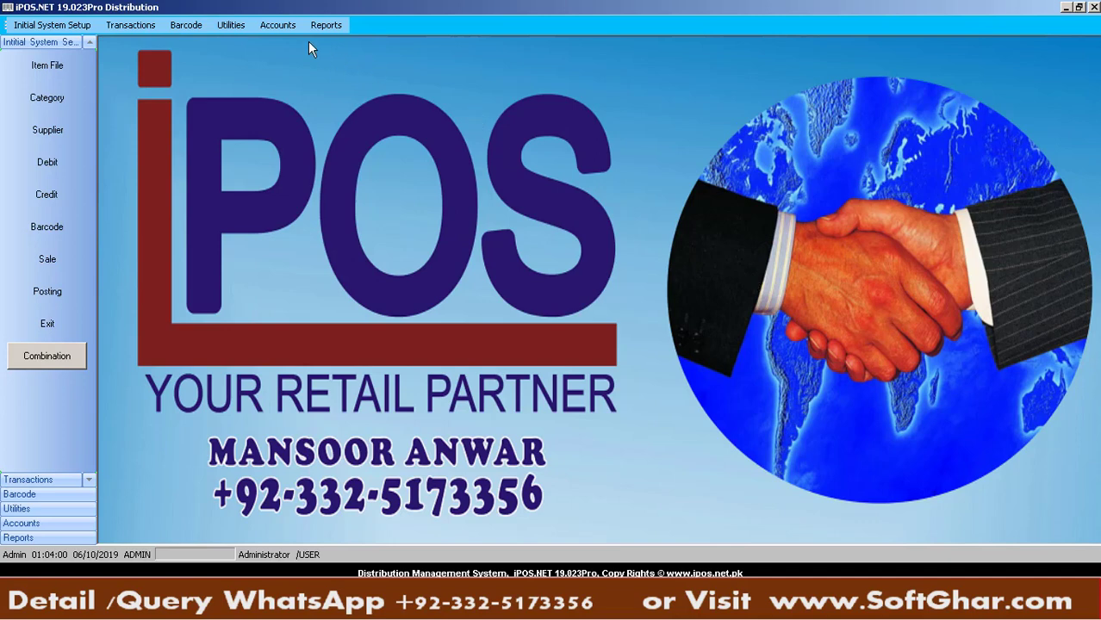
# Start a new Expense Detail voucher for store 0000 with expense ELECTRIC BILL
pyautogui.click(274, 30)
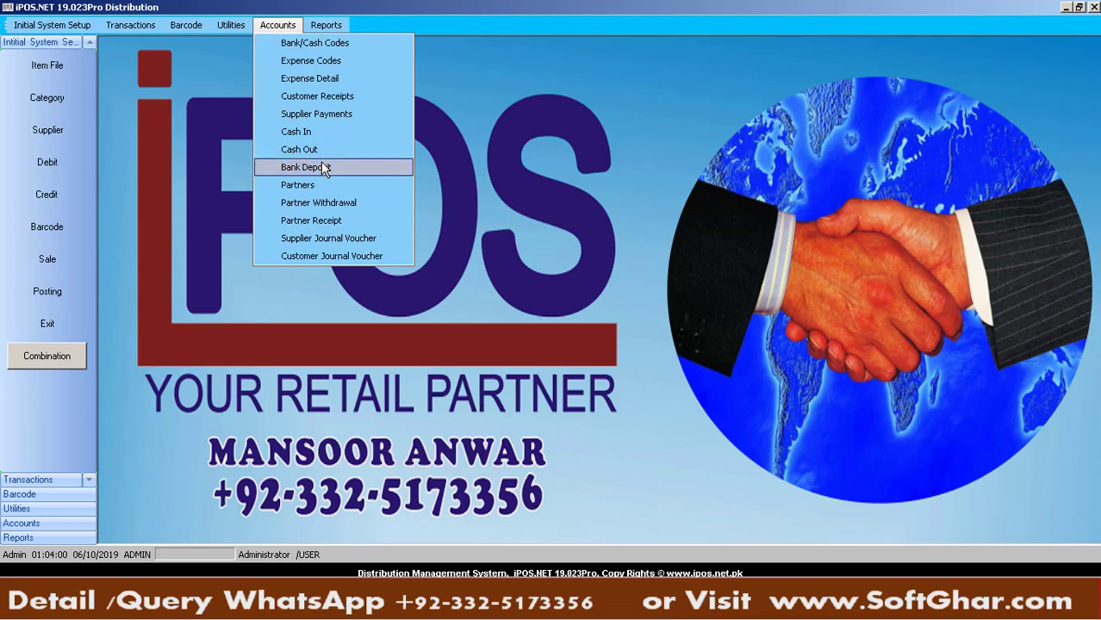
pyautogui.click(333, 80)
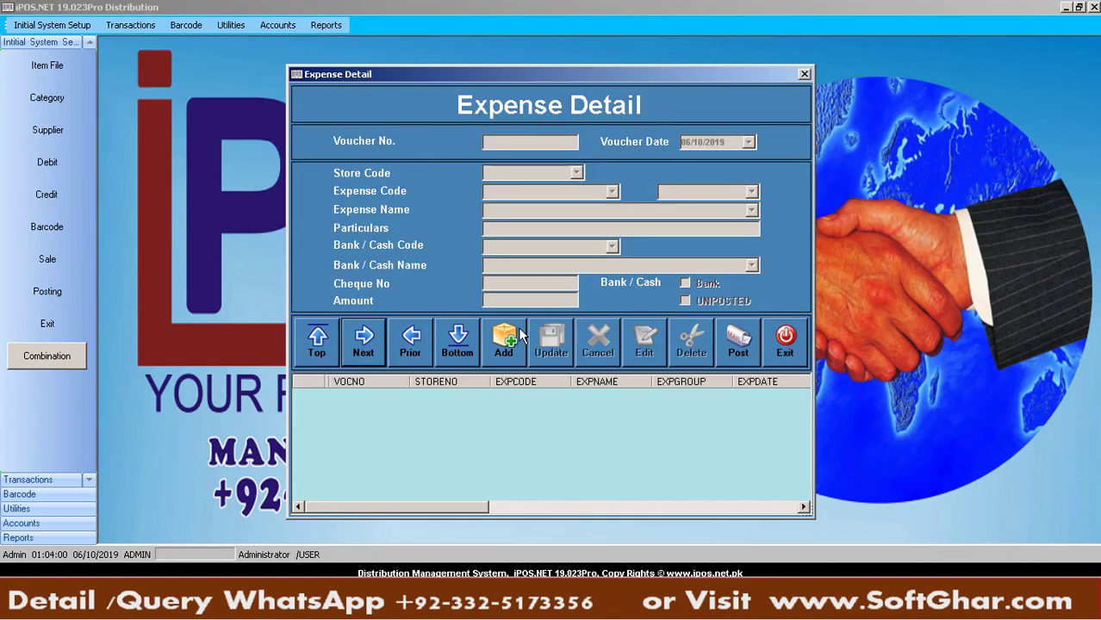
pyautogui.click(515, 342)
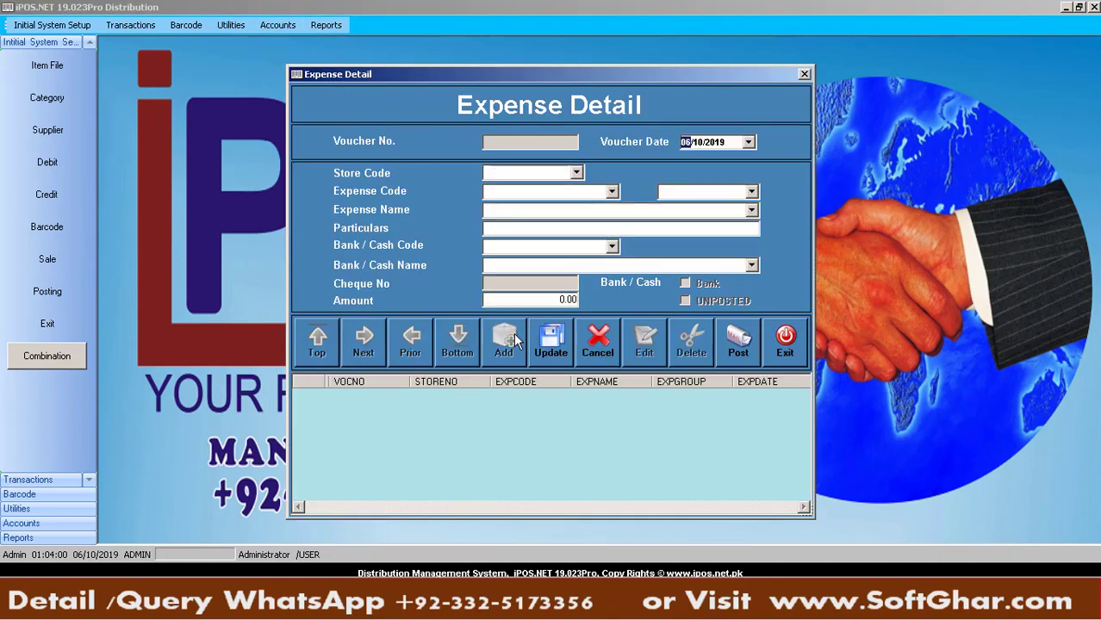
pyautogui.press('Return')
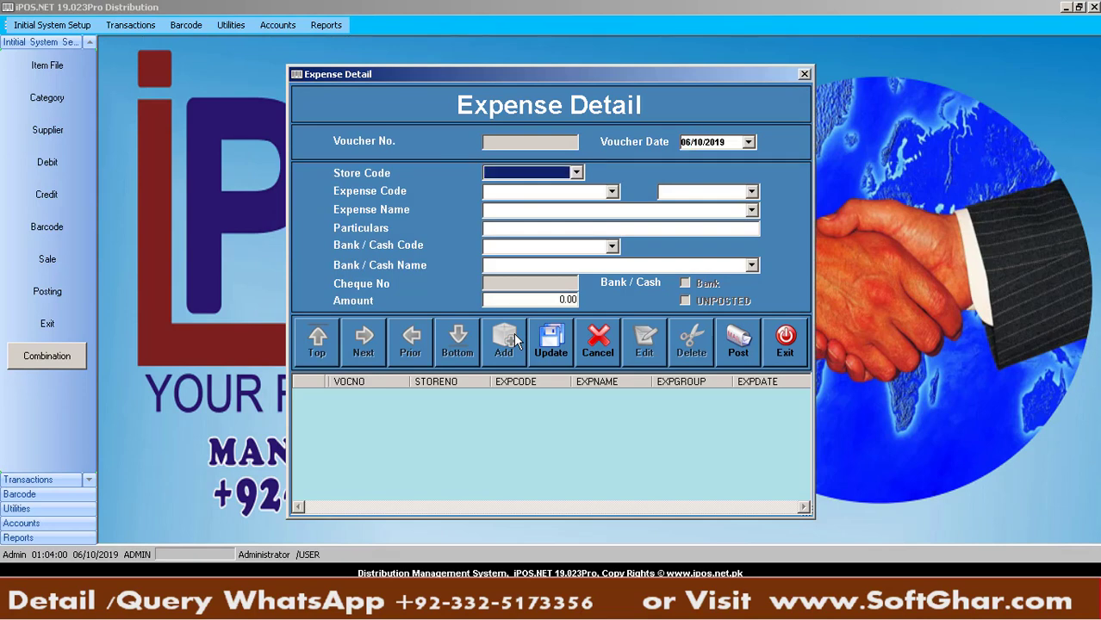
pyautogui.press('Down')
pyautogui.press('Return')
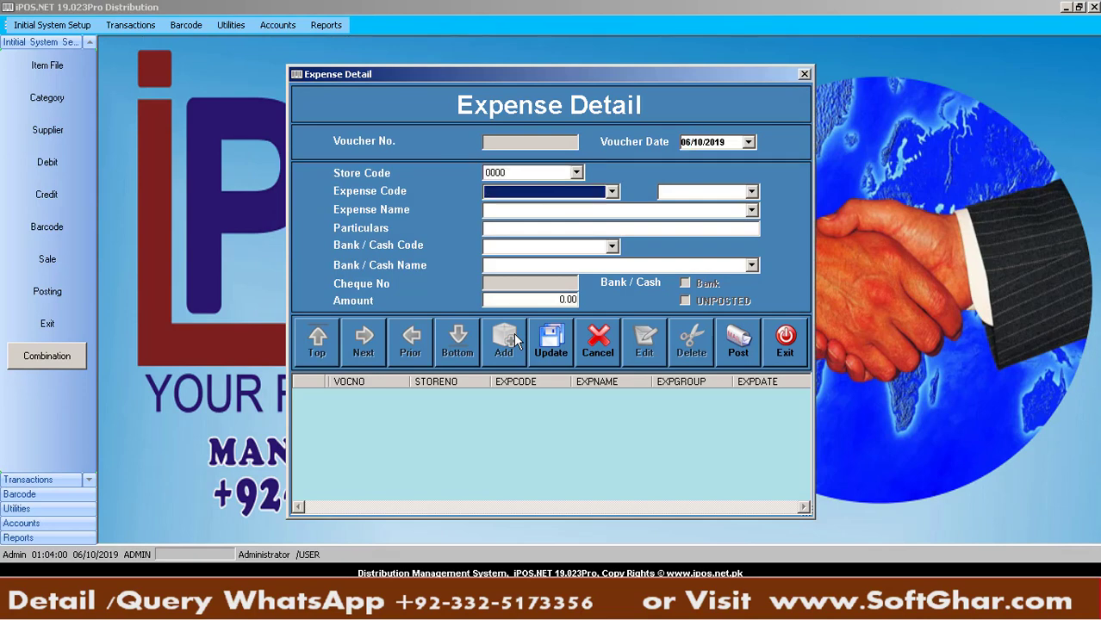
pyautogui.press('Down')
pyautogui.click(617, 194)
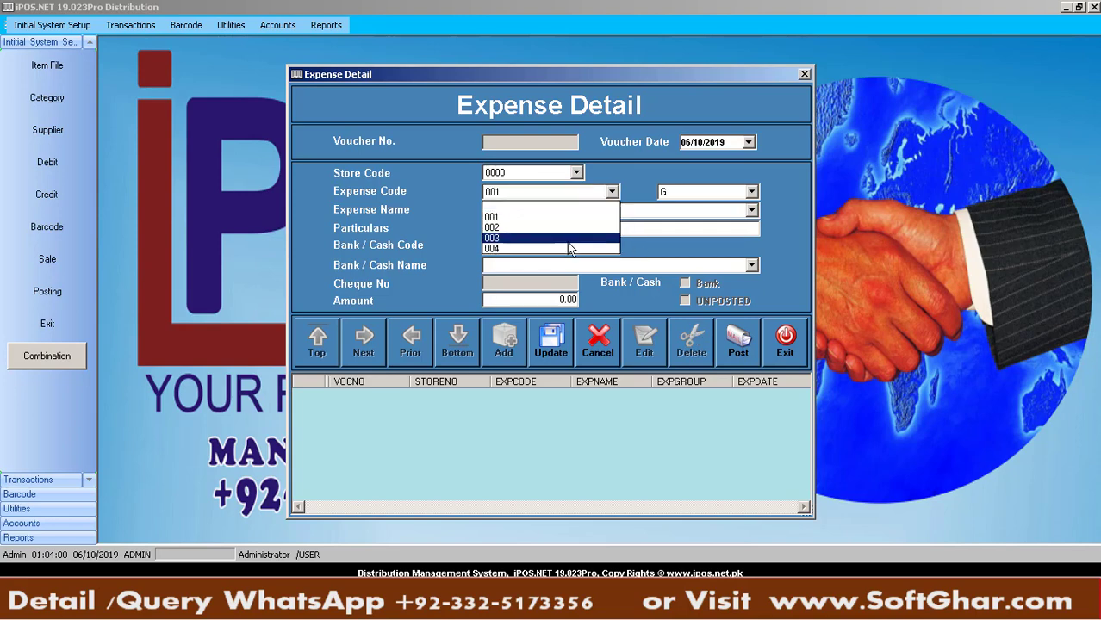
pyautogui.click(754, 212)
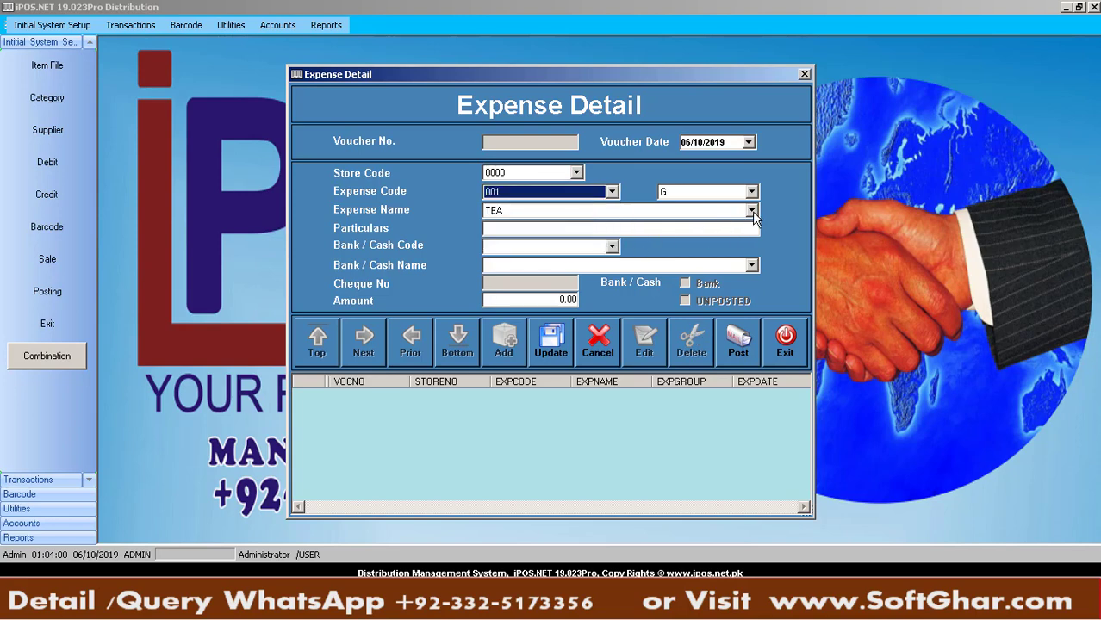
pyautogui.click(752, 211)
pyautogui.click(562, 247)
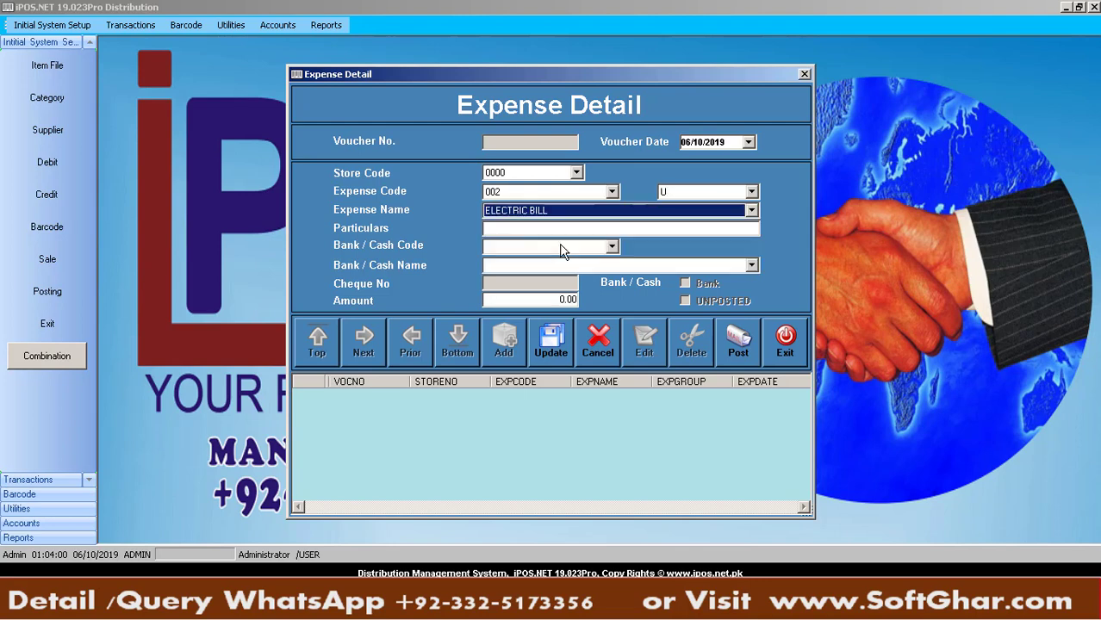
# Enter particulars 'month of august 2019', cash code 001 and amount 17500, and save
pyautogui.write('month of aug')
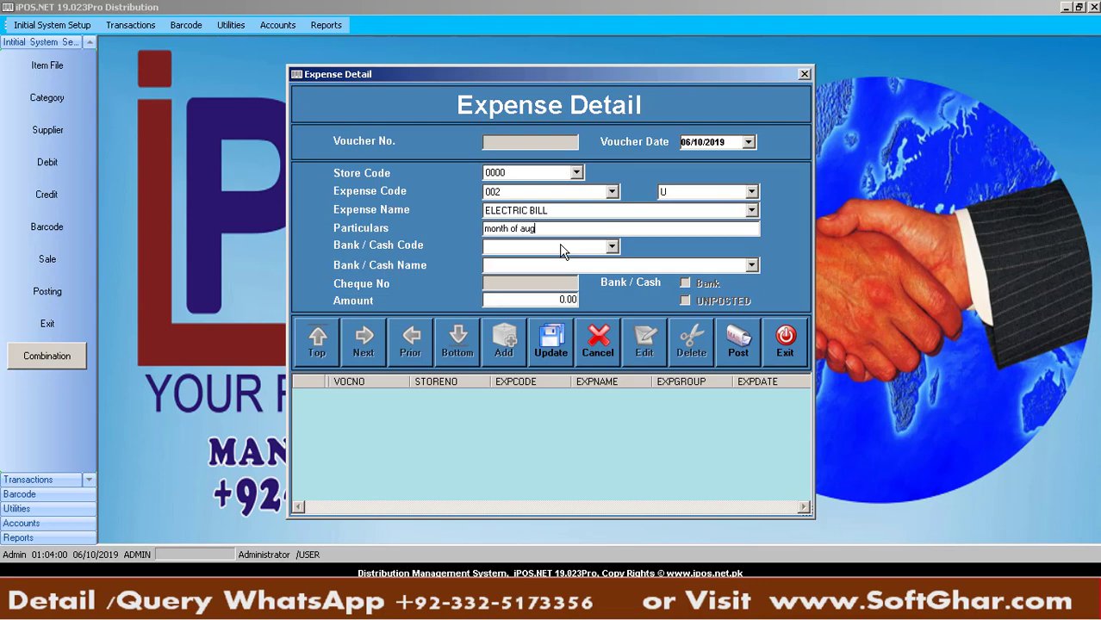
pyautogui.write('ust 2019')
pyautogui.press('Return')
pyautogui.write('002')
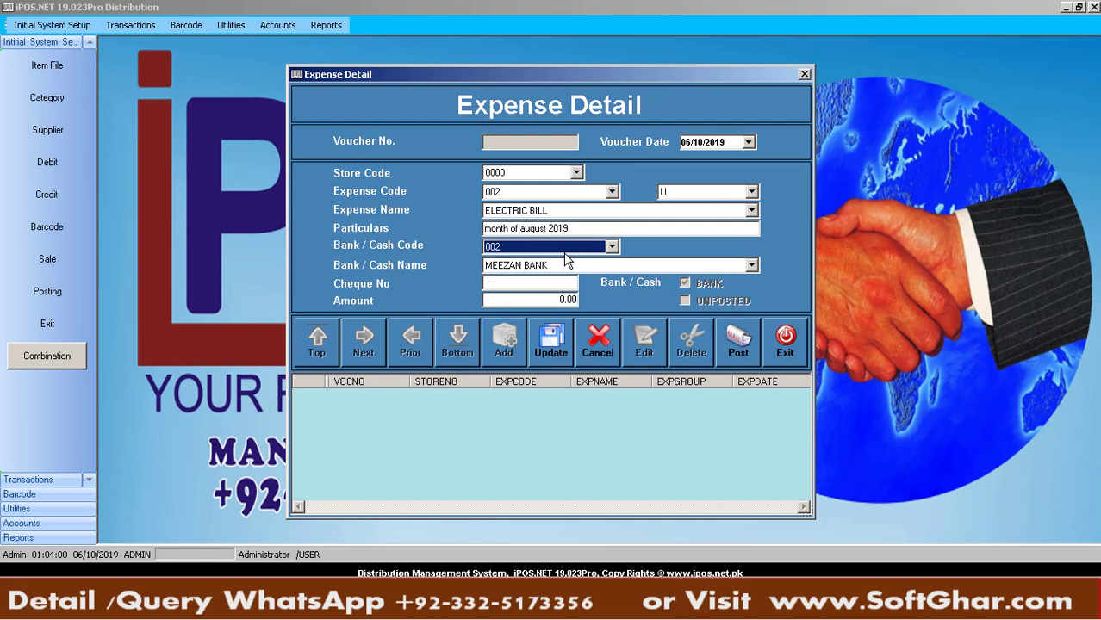
pyautogui.press('Up')
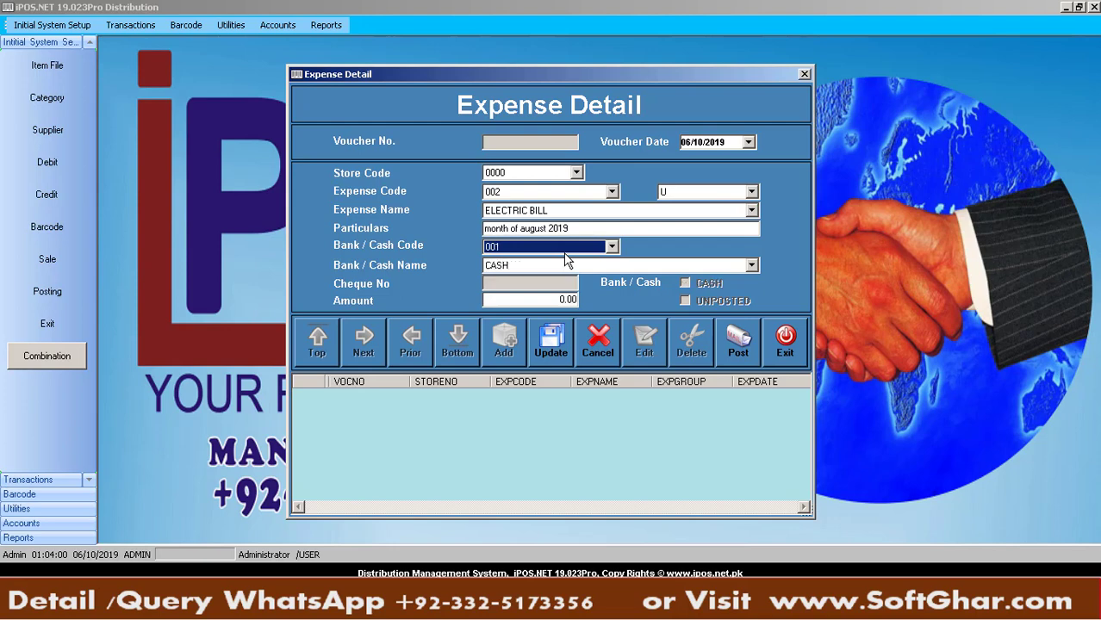
pyautogui.press('Return')
pyautogui.press('Return')
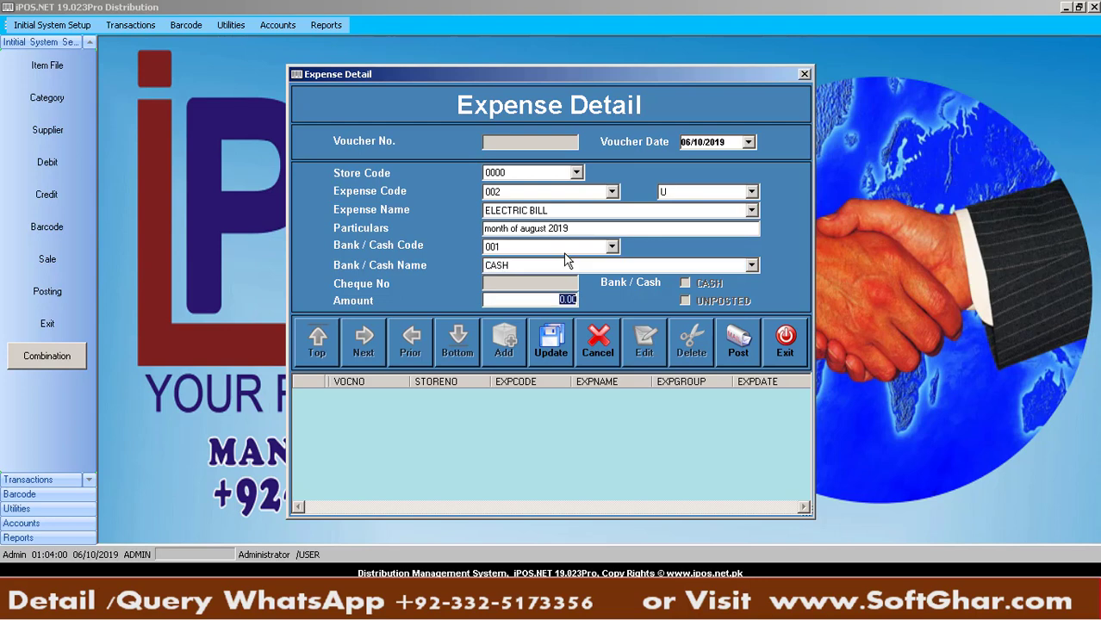
pyautogui.write('17500')
pyautogui.press('Return')
# Add a TEA expense voucher (code 001) of 300 with particulars 'company guest'
pyautogui.press('Return')
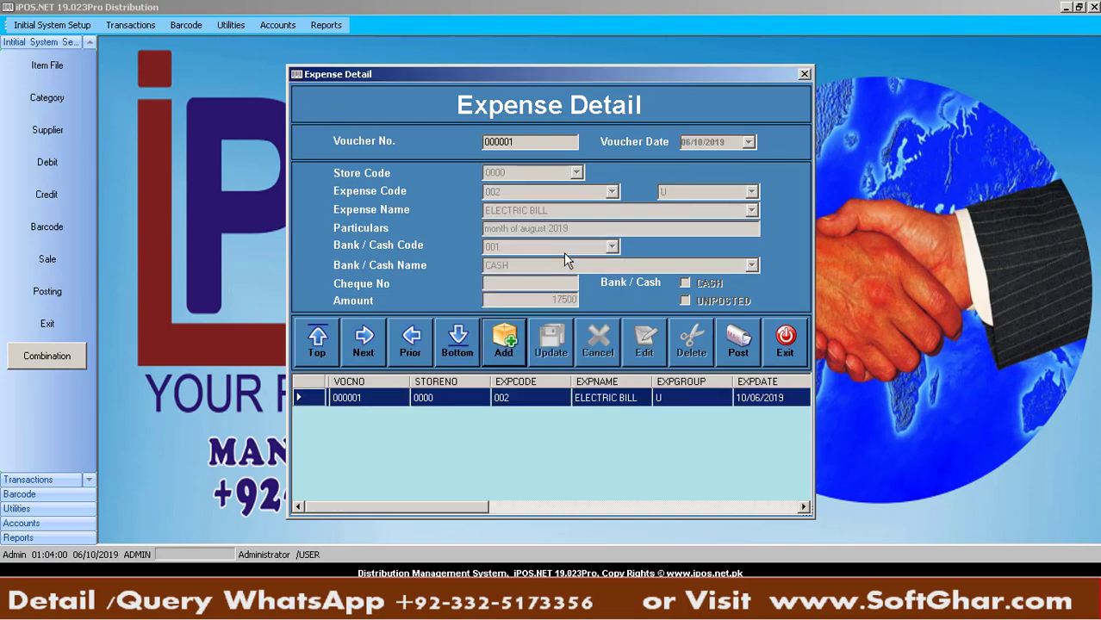
pyautogui.press('Return')
pyautogui.press('Return')
pyautogui.write('001')
pyautogui.press('Return')
pyautogui.press('Return')
pyautogui.press('Return')
pyautogui.write('001')
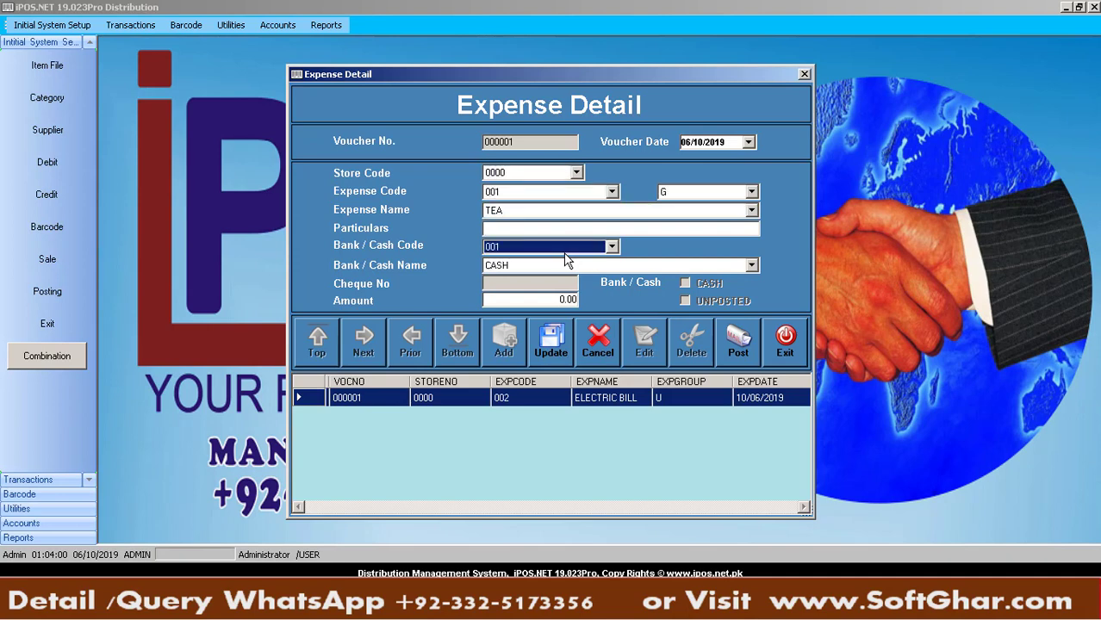
pyautogui.press('Return')
pyautogui.press('Return')
pyautogui.write('300')
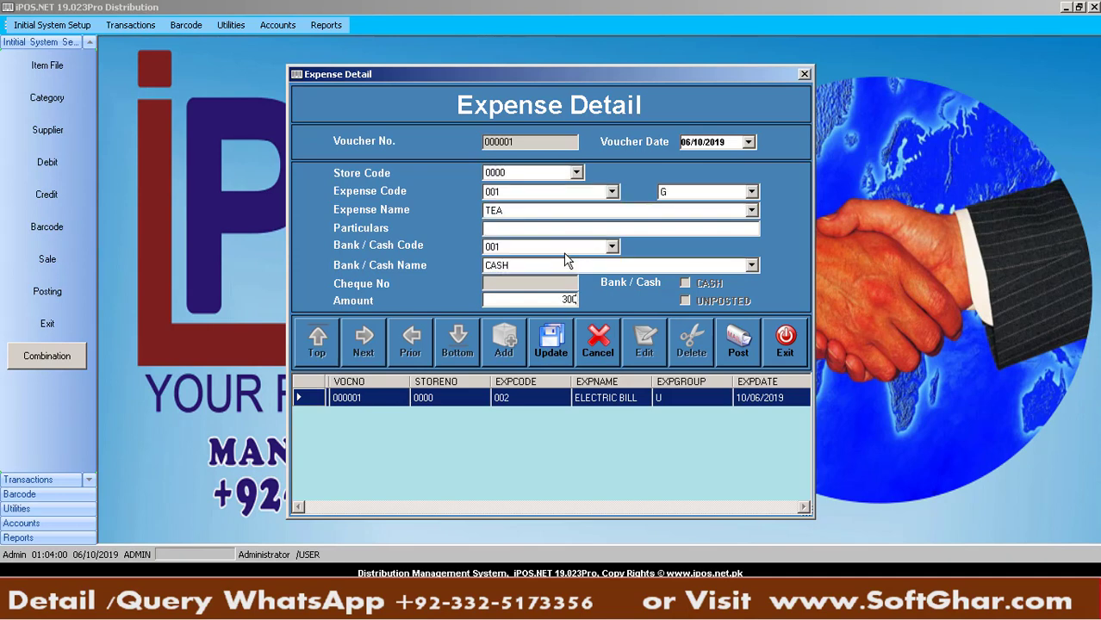
pyautogui.click(517, 230)
pyautogui.write('company guest')
pyautogui.press('Return')
pyautogui.press('Return')
pyautogui.press('Return')
pyautogui.press('Return')
pyautogui.press('Return')
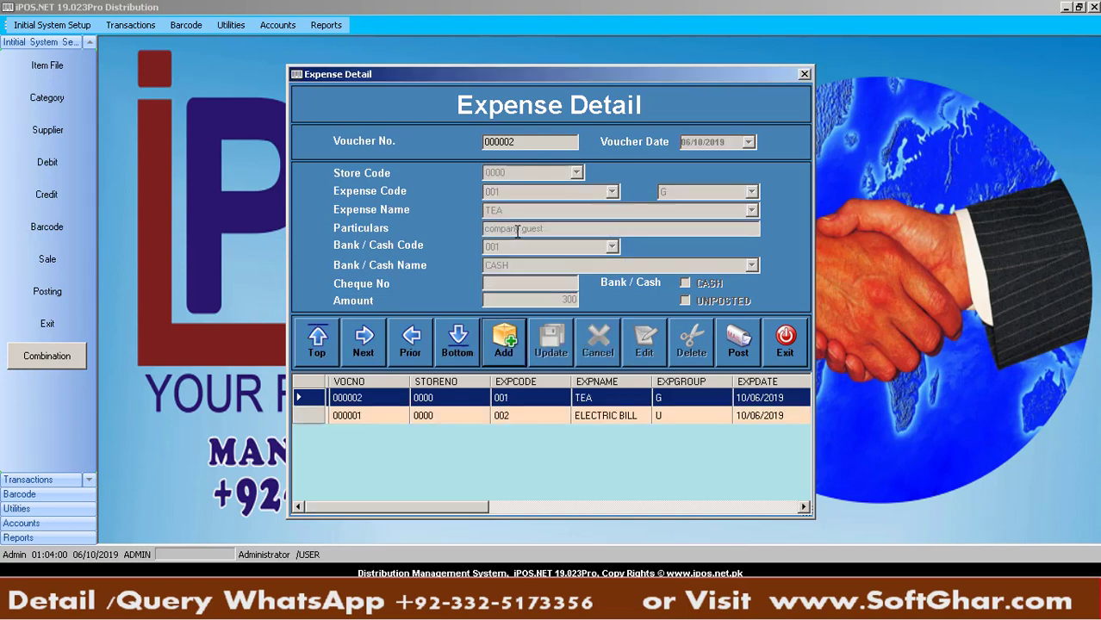
pyautogui.click(624, 416)
# Load TEA voucher 000002 and unpost it by entering the unpost password
pyautogui.click(623, 398)
pyautogui.click(622, 417)
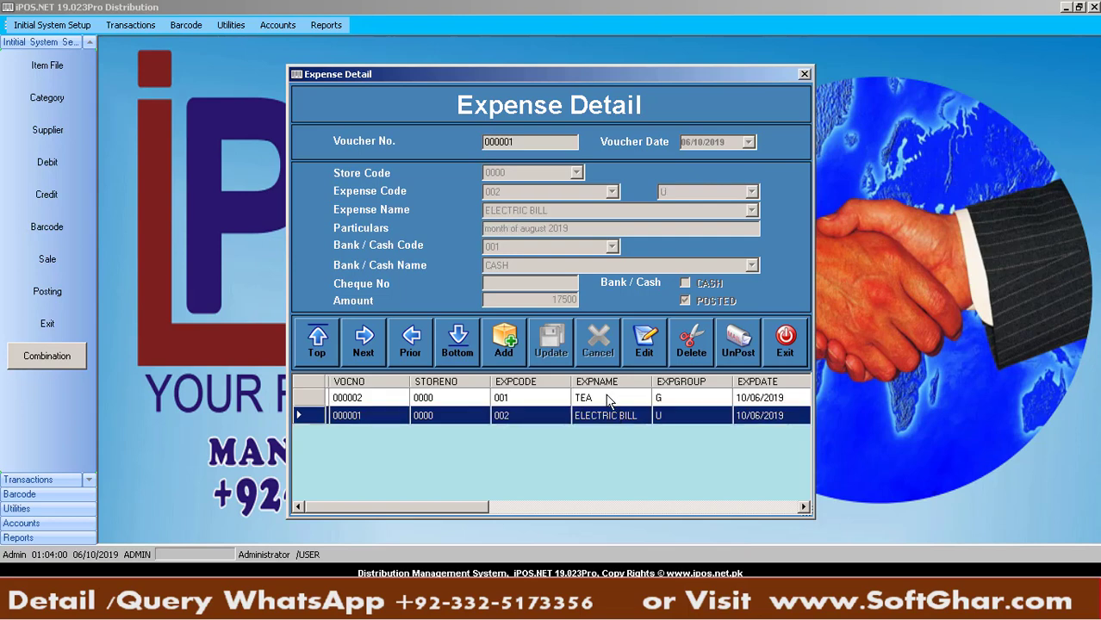
pyautogui.click(609, 398)
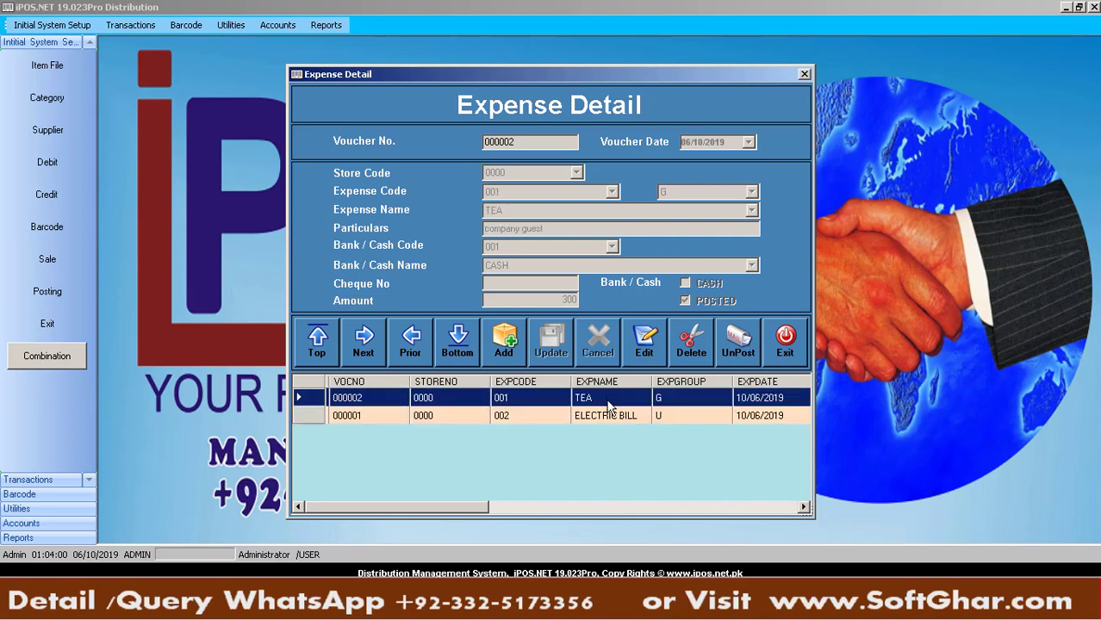
pyautogui.click(645, 353)
pyautogui.click(621, 348)
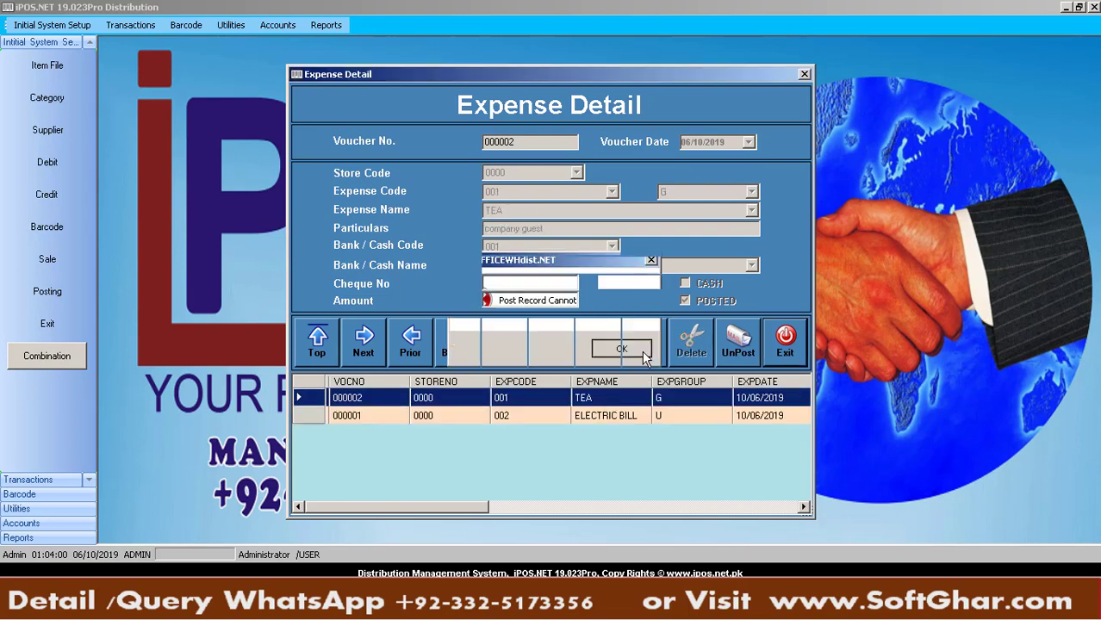
pyautogui.click(723, 351)
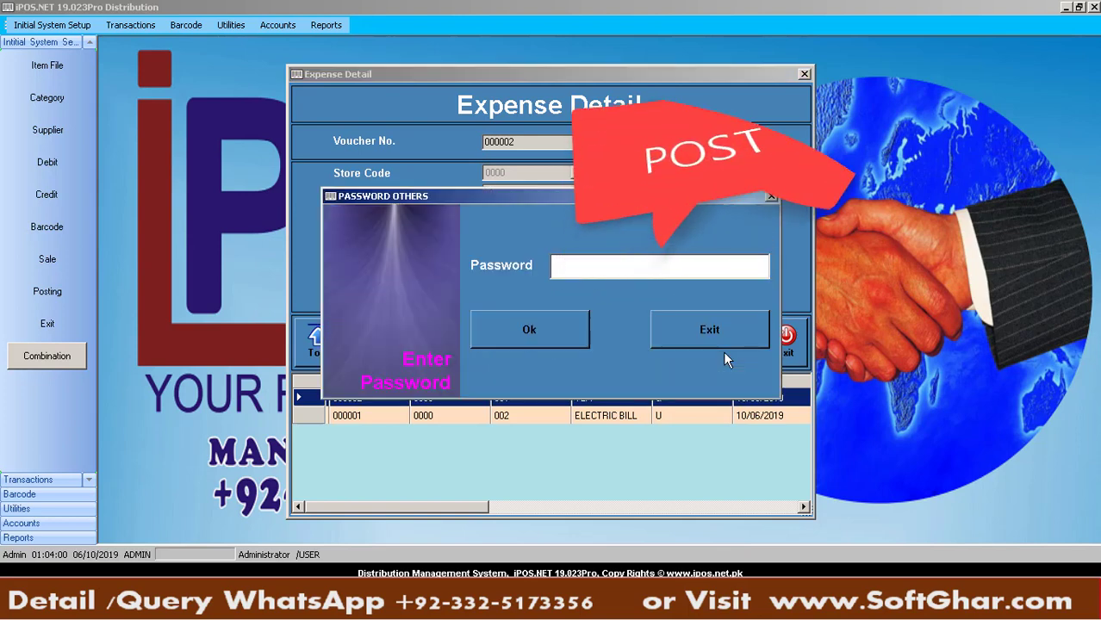
pyautogui.write('*****')
pyautogui.press('Return')
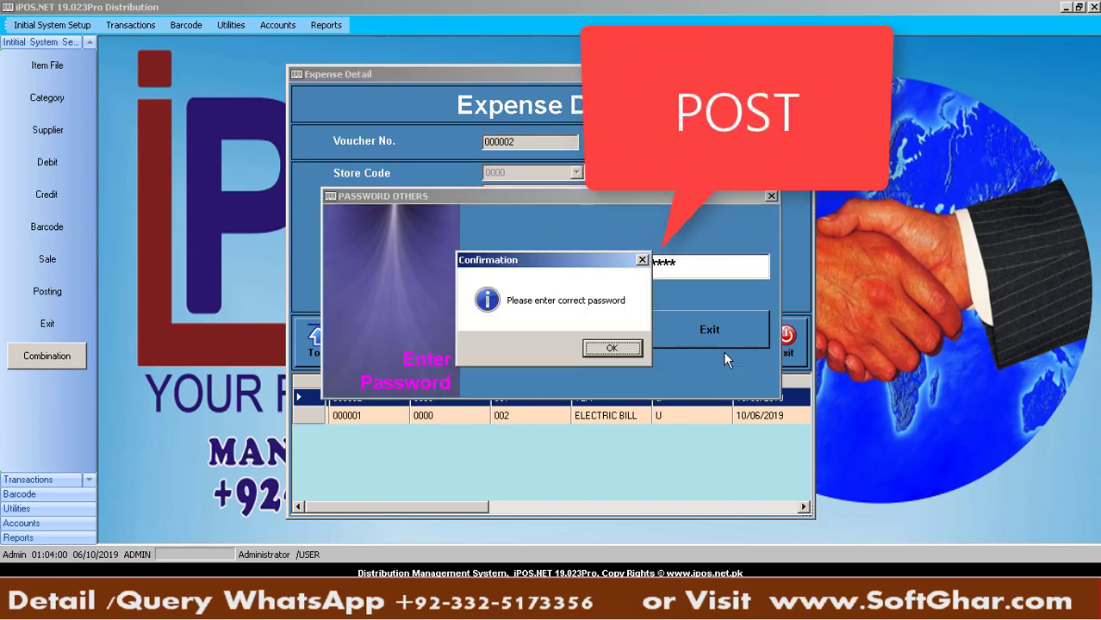
pyautogui.press('Return')
pyautogui.click(729, 263)
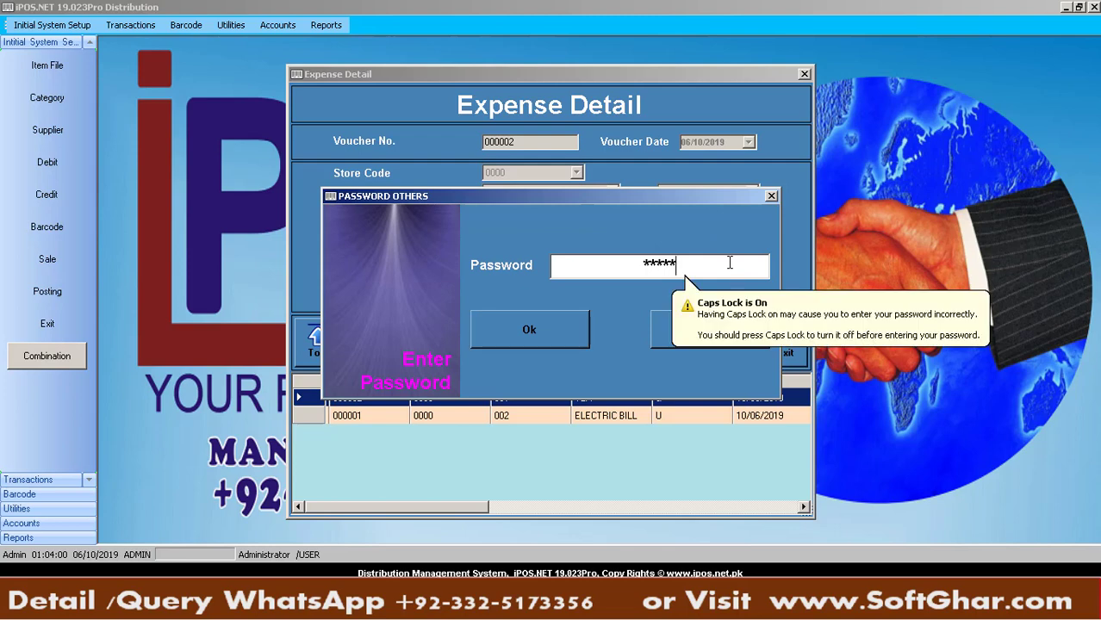
pyautogui.press('Return')
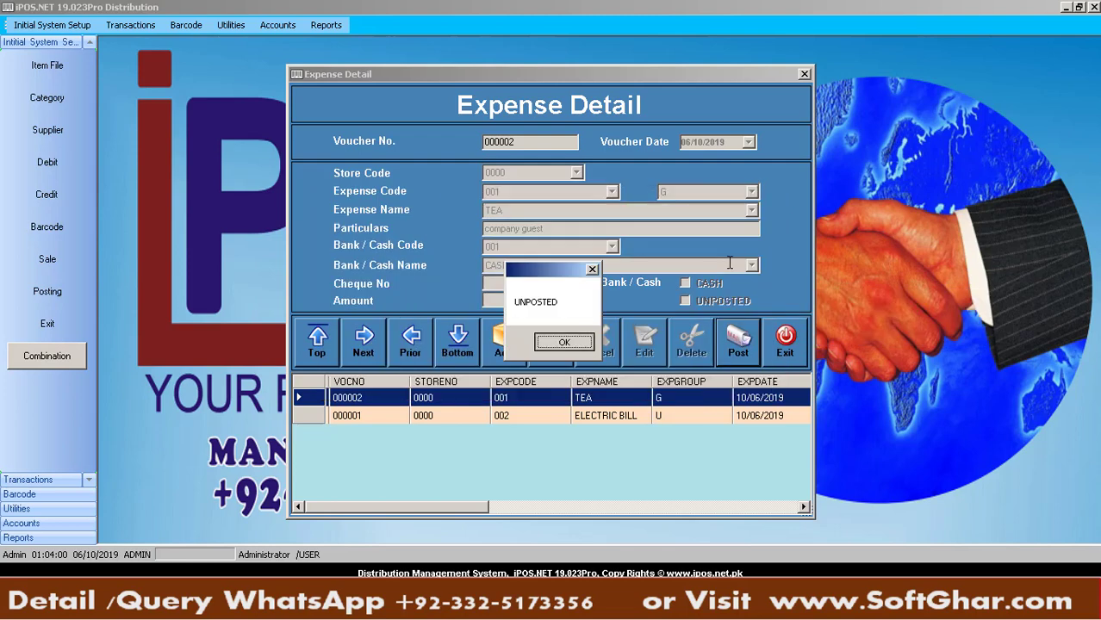
pyautogui.press('Return')
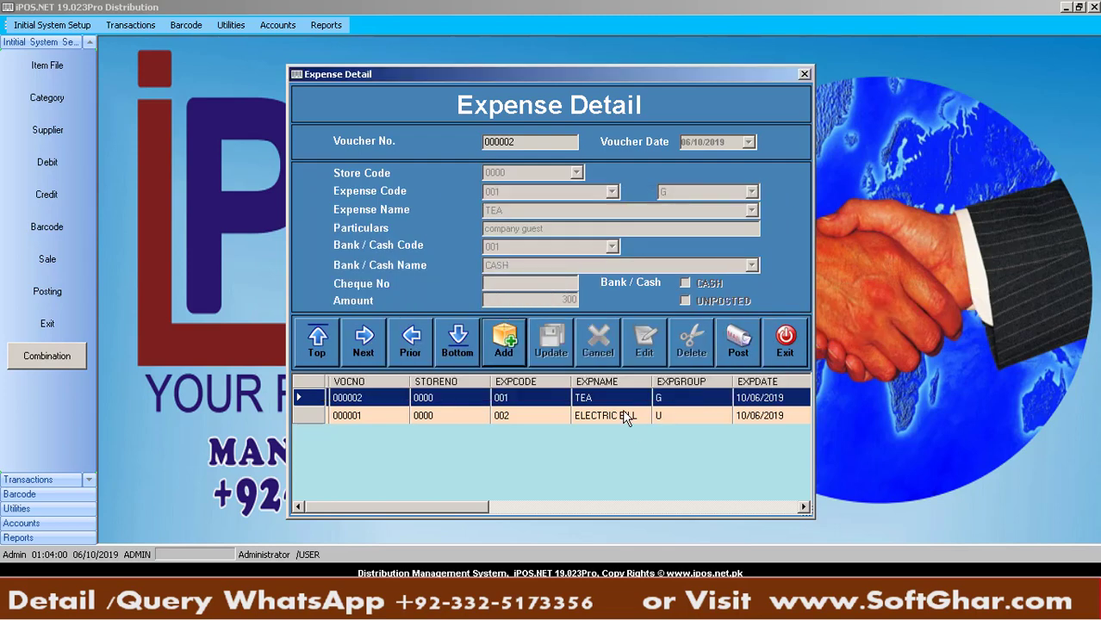
# Change the TEA voucher amount to 1300, save, and close Expense Detail
pyautogui.click(647, 344)
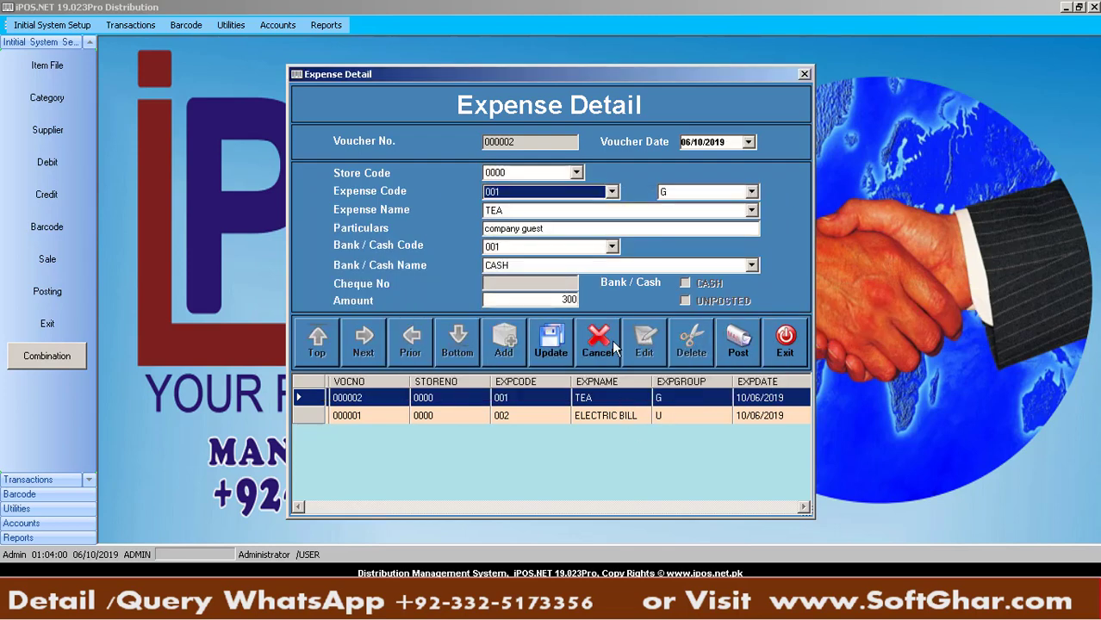
pyautogui.click(564, 301)
pyautogui.write('1')
pyautogui.press('Return')
pyautogui.press('Return')
pyautogui.press('Return')
pyautogui.click(789, 349)
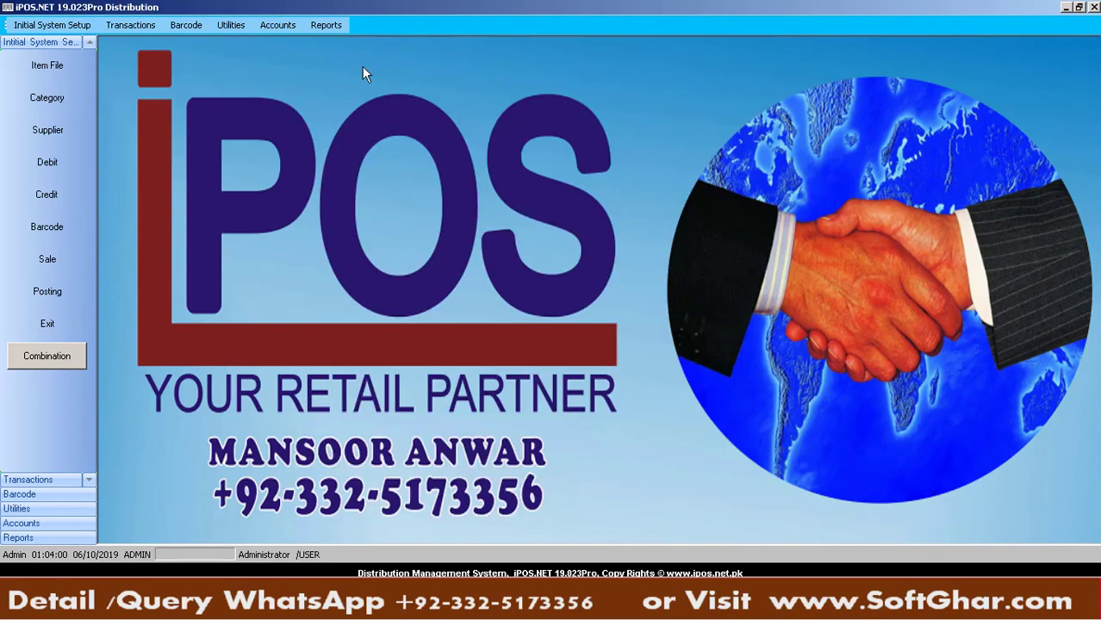
# Open Customer Receipts (Bank / Cash Receipt From Customer) from the Accounts menu
pyautogui.click(290, 24)
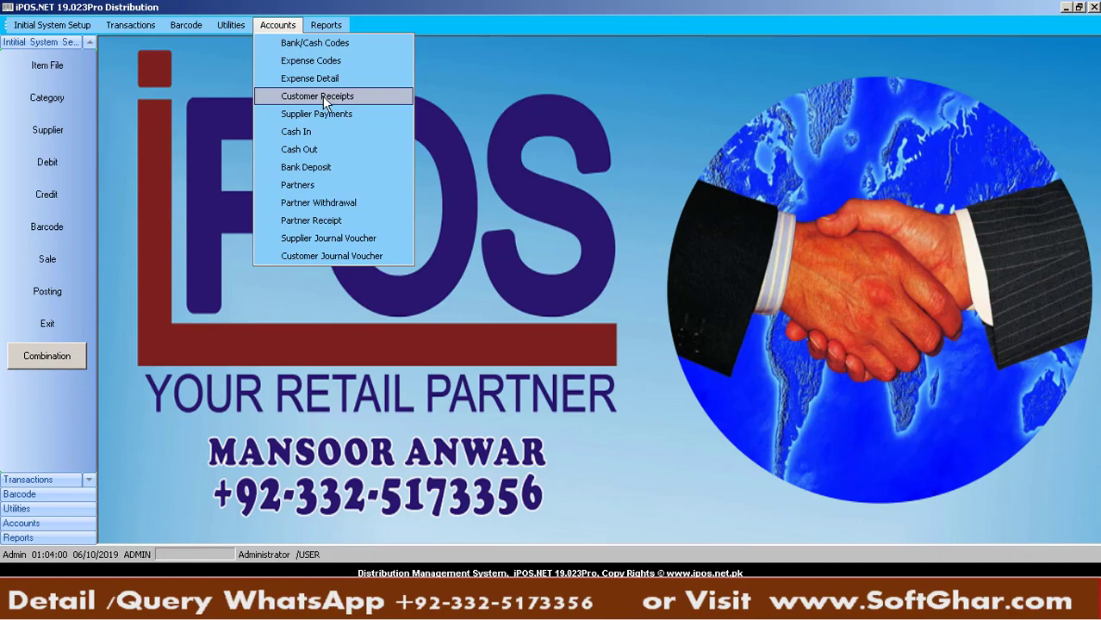
pyautogui.click(322, 96)
# Start voucher 000001 for Salesman 1 and record a 600 cash receipt from A To Z Store
pyautogui.click(412, 384)
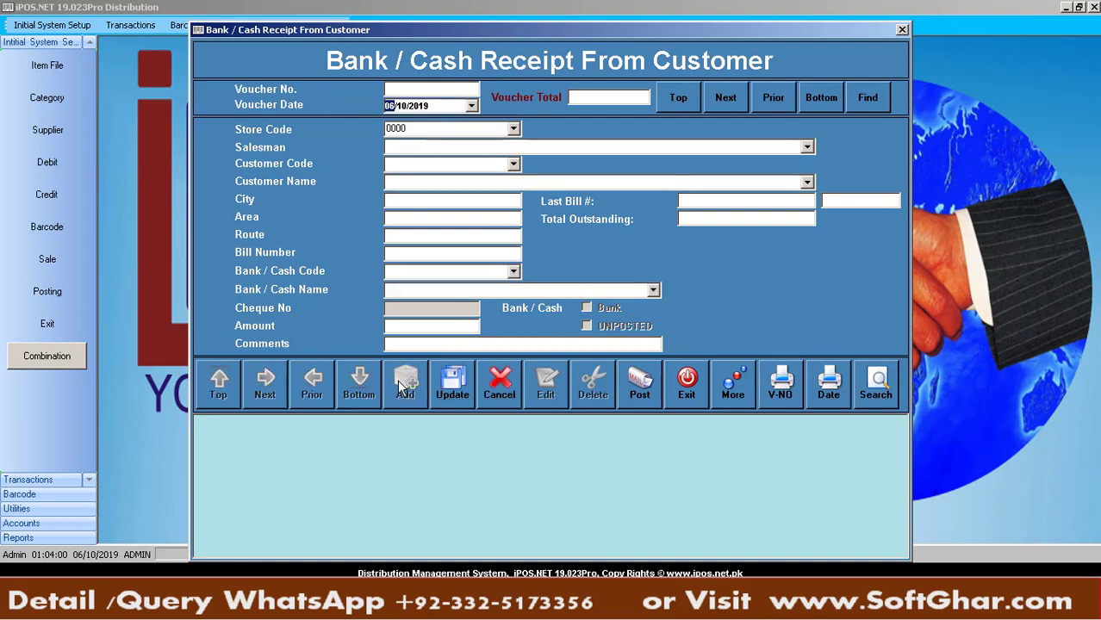
pyautogui.press('Return')
pyautogui.write('Salesman 1')
pyautogui.press('Return')
pyautogui.write('0')
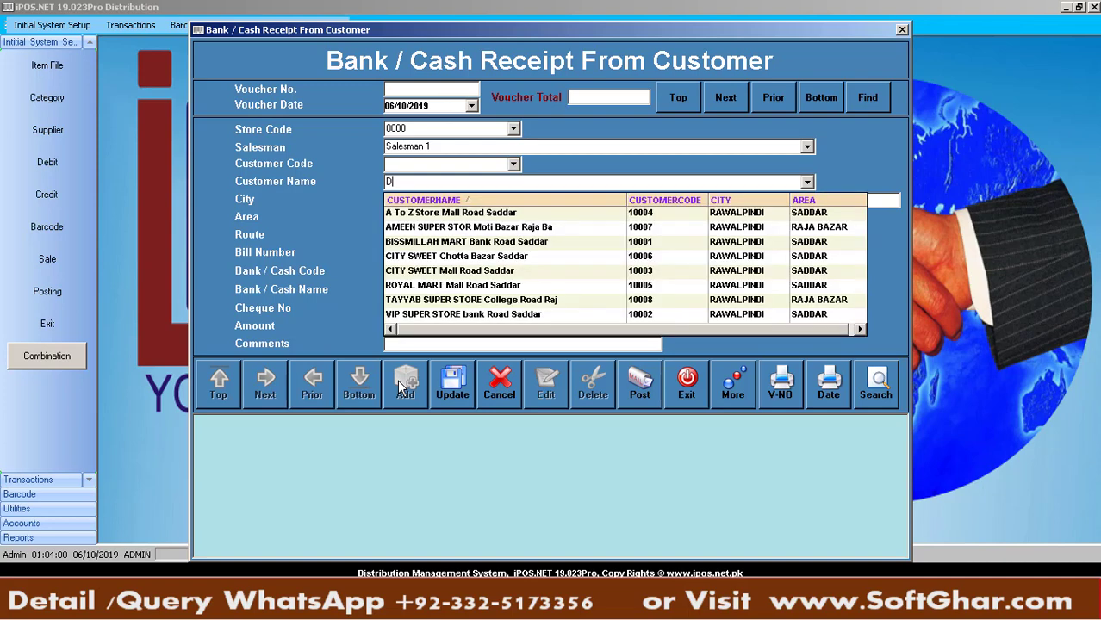
pyautogui.press('Down')
pyautogui.press('Return')
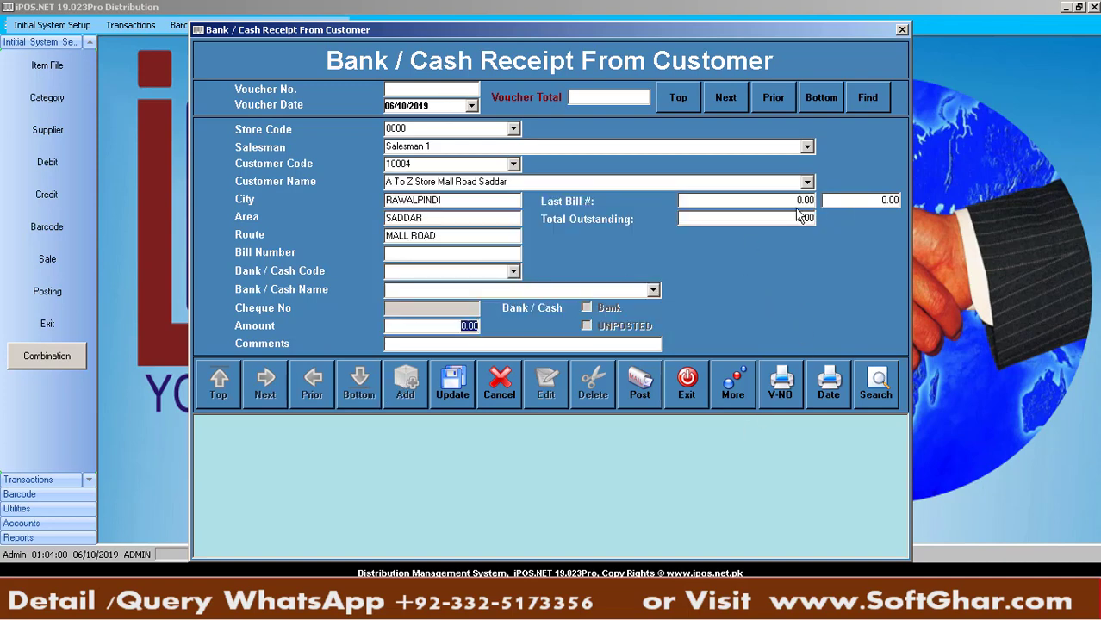
pyautogui.click(514, 274)
pyautogui.click(439, 299)
pyautogui.press('Return')
pyautogui.press('Return')
pyautogui.write('6')
pyautogui.write('00')
pyautogui.write('cash payment')
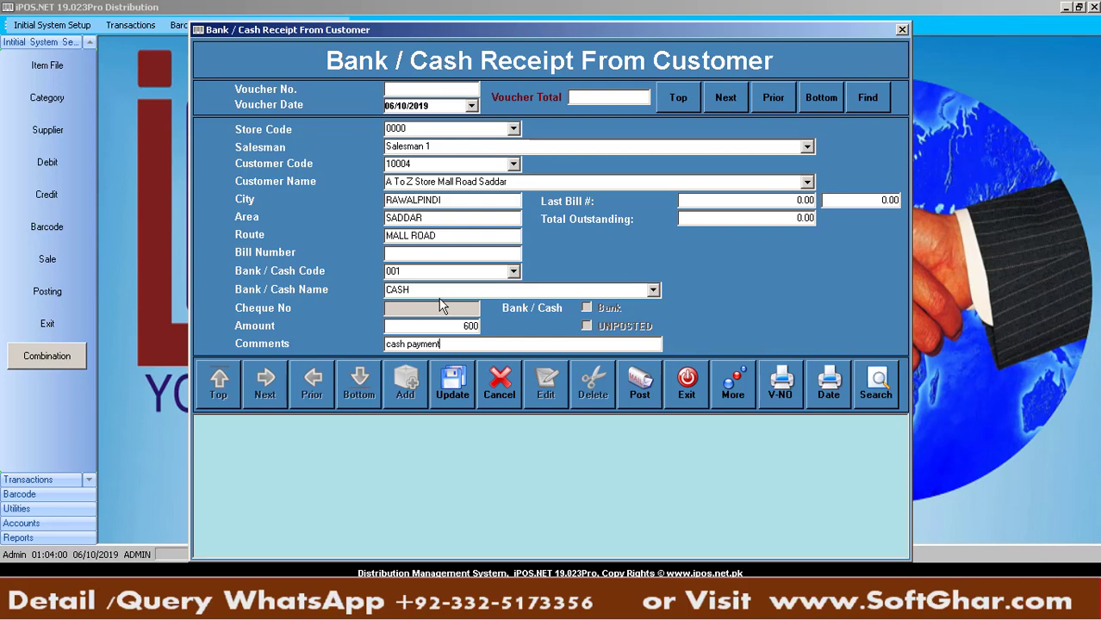
pyautogui.press('Return')
# Record cash receipts of 5000 from BISSMILLAH MART and 600 from CITY SWEET
pyautogui.write('b')
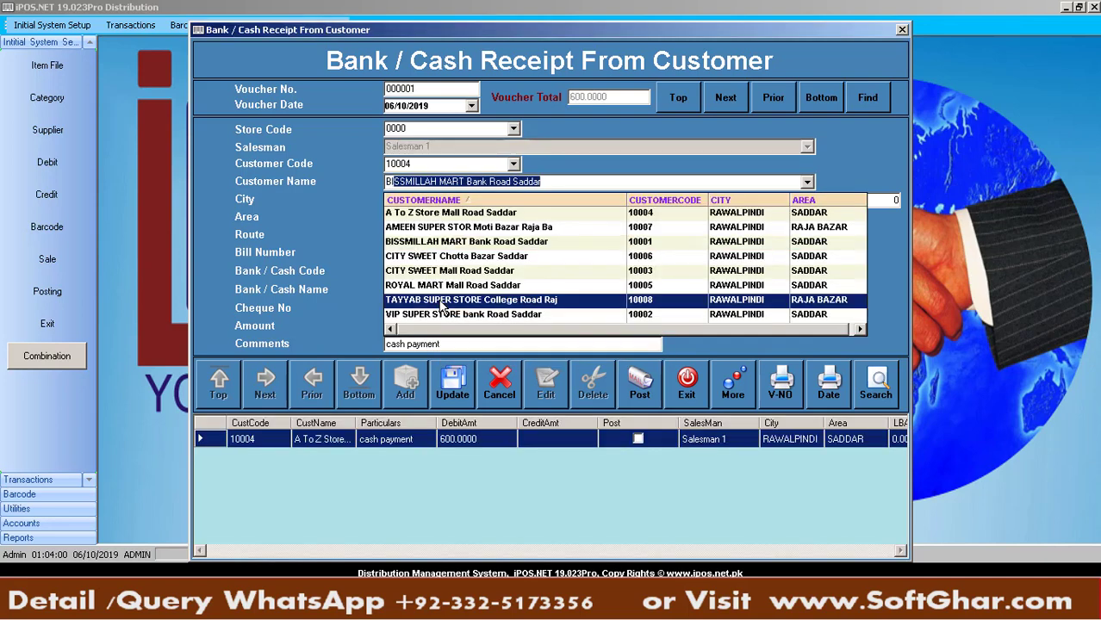
pyautogui.press('Return')
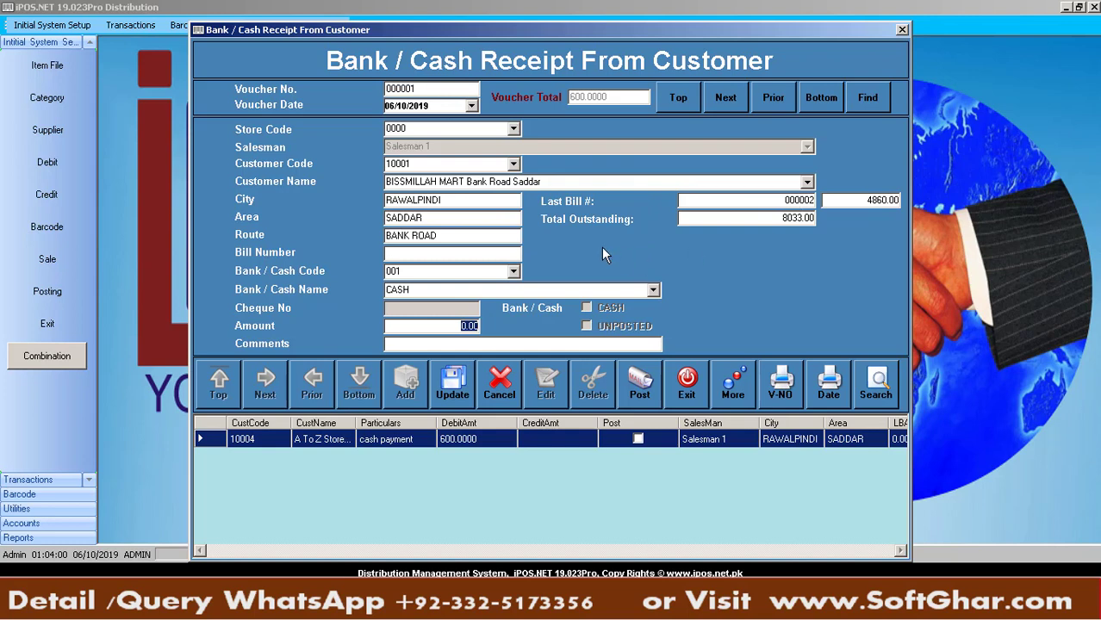
pyautogui.click(871, 200)
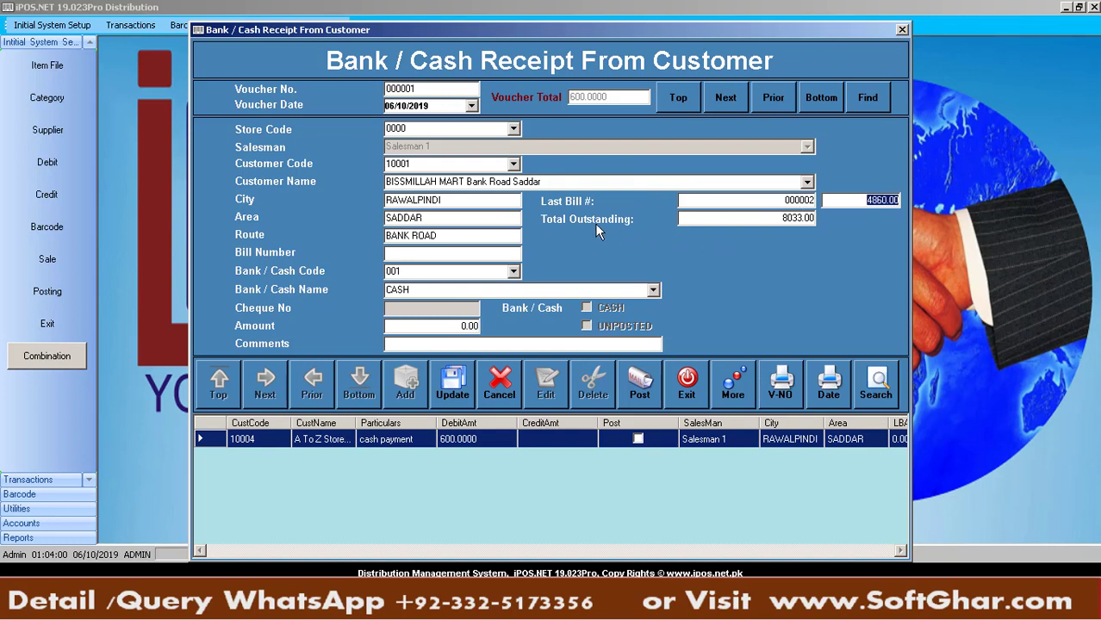
pyautogui.click(514, 271)
pyautogui.press('Return')
pyautogui.press('Return')
pyautogui.press('Return')
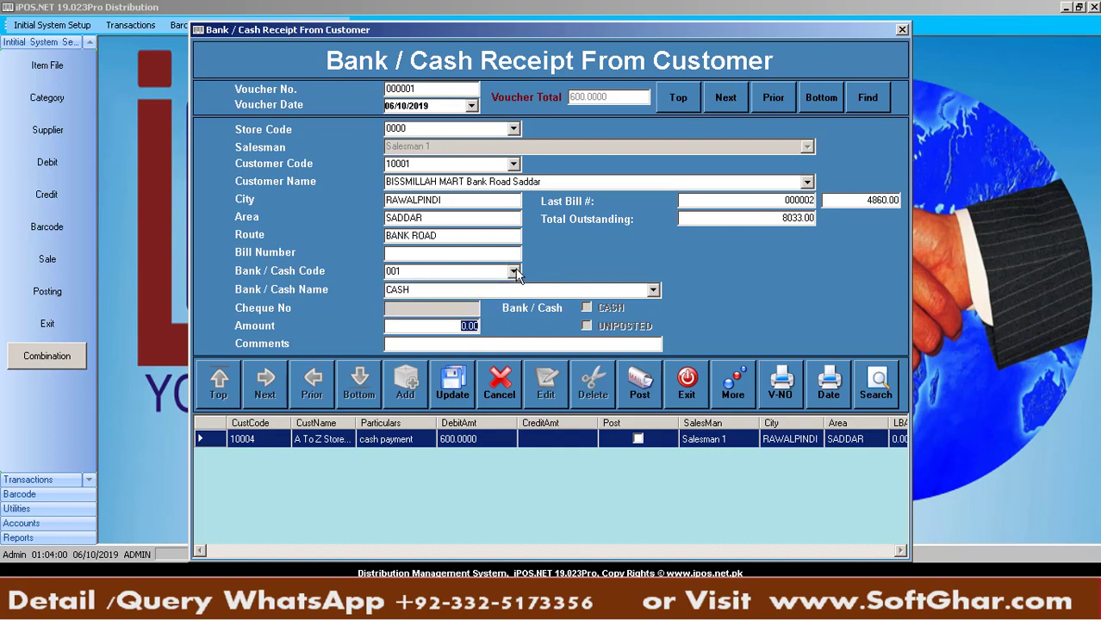
pyautogui.write('5000')
pyautogui.press('Return')
pyautogui.press('Return')
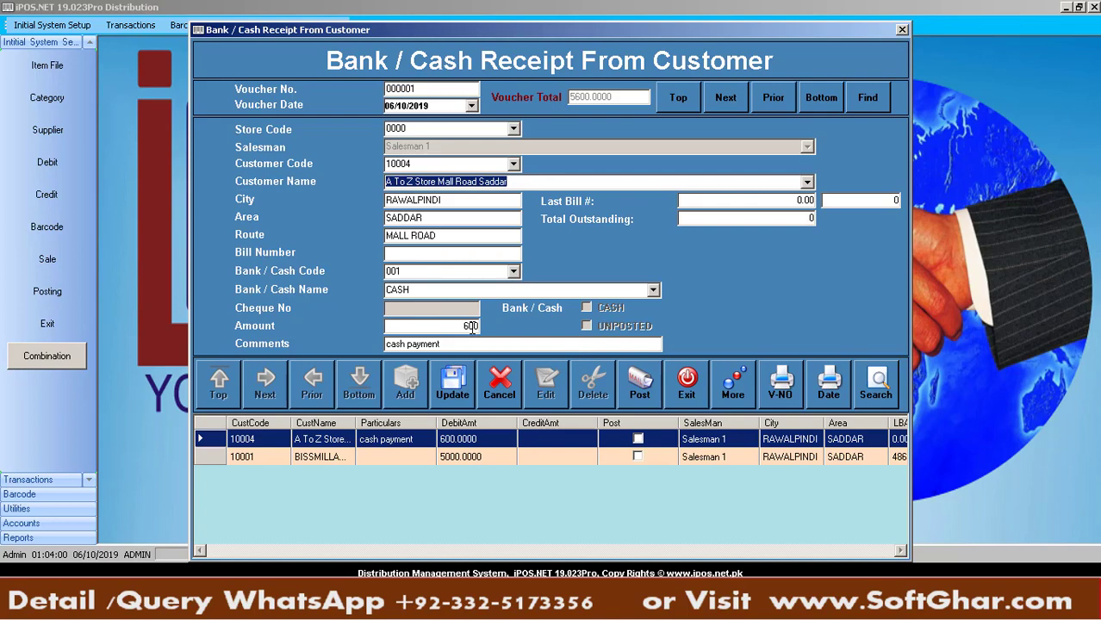
pyautogui.write('c')
pyautogui.press('Return')
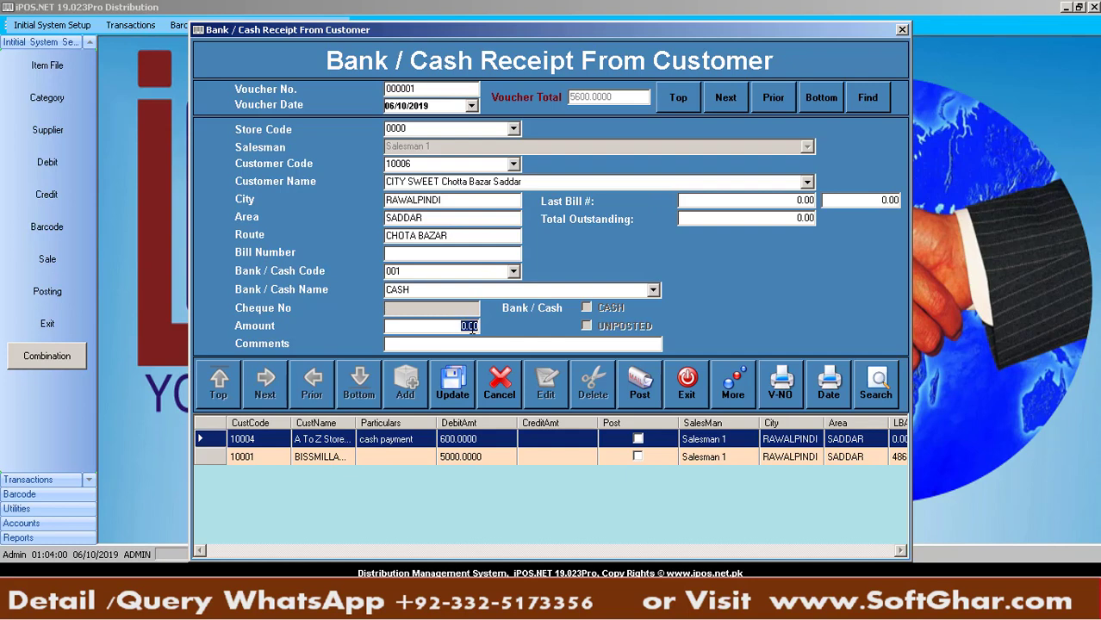
pyautogui.write('600')
pyautogui.press('Return')
pyautogui.press('Return')
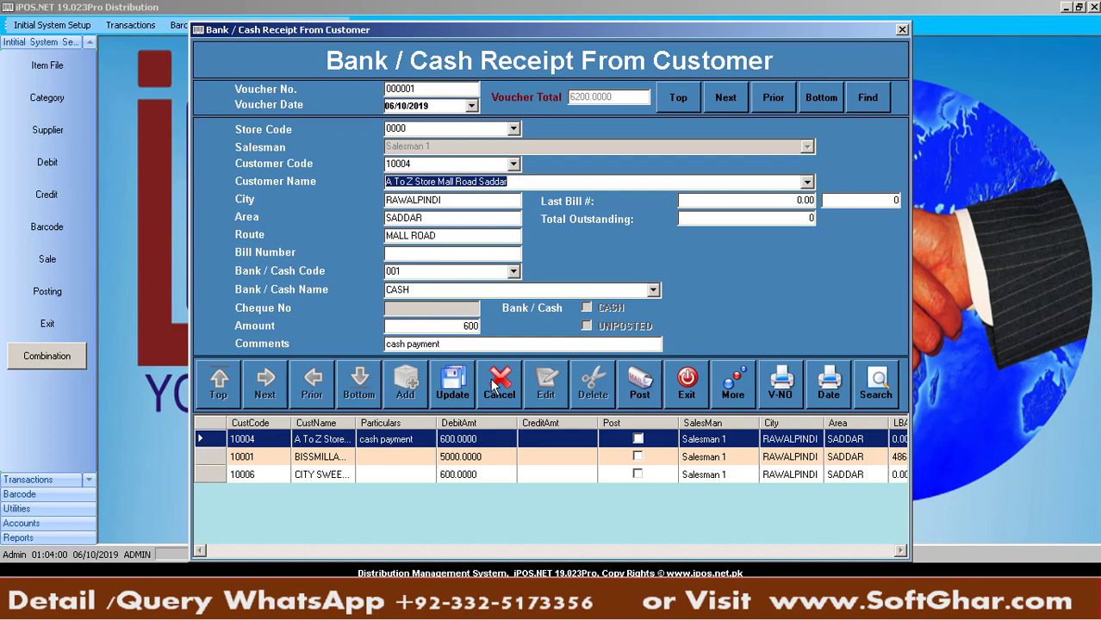
pyautogui.click(493, 380)
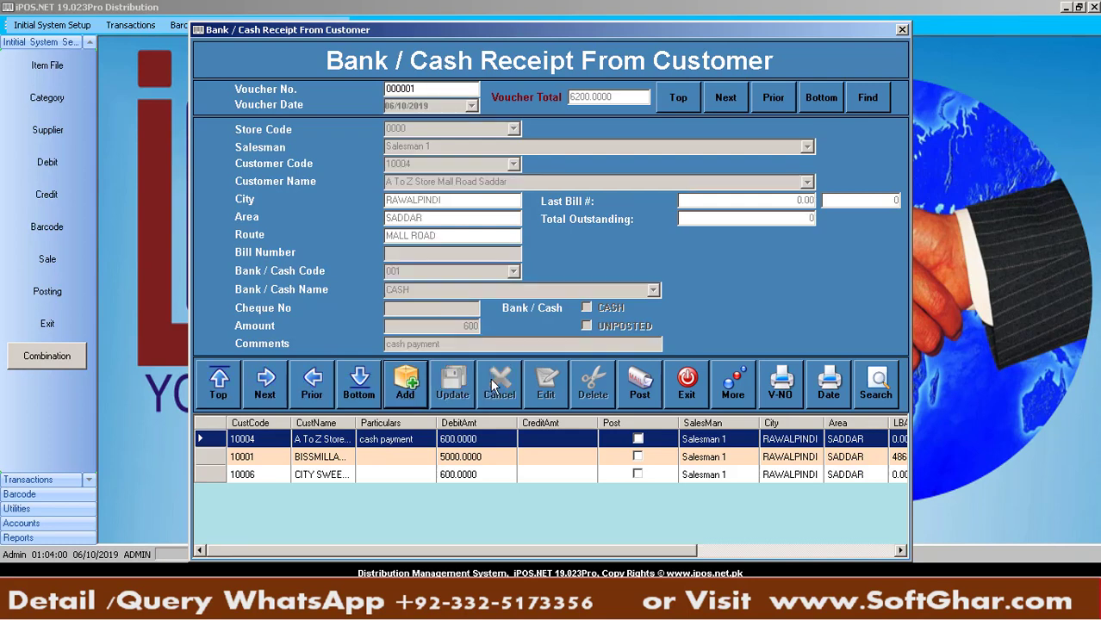
# Post voucher 000001 and review its receipts for customers 10004, 10001 and 10006
pyautogui.click(649, 388)
pyautogui.press('Return')
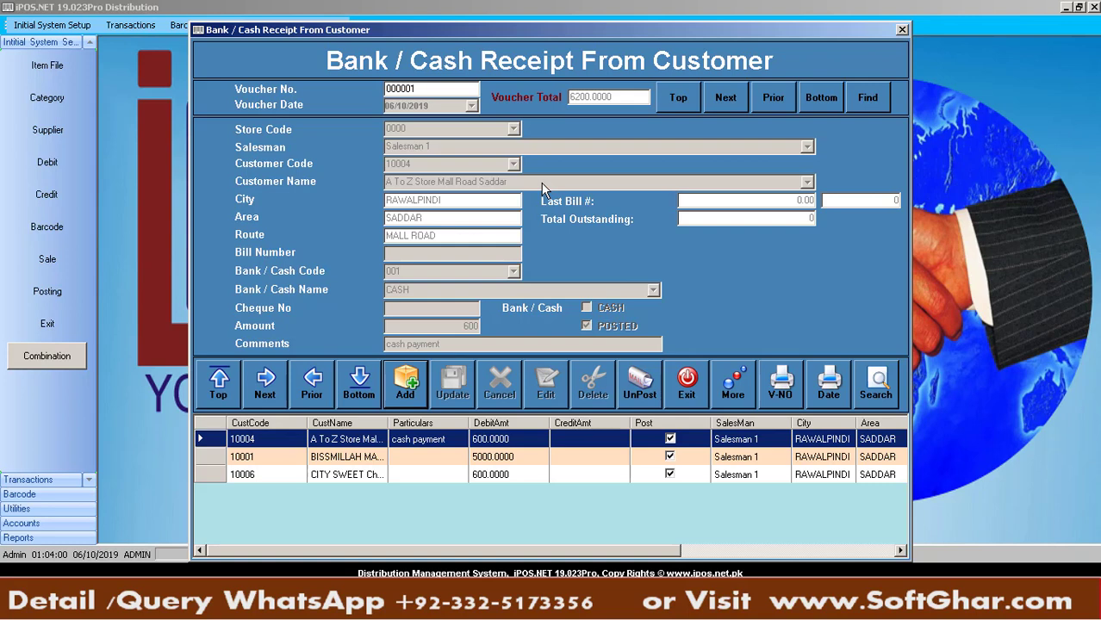
pyautogui.click(476, 473)
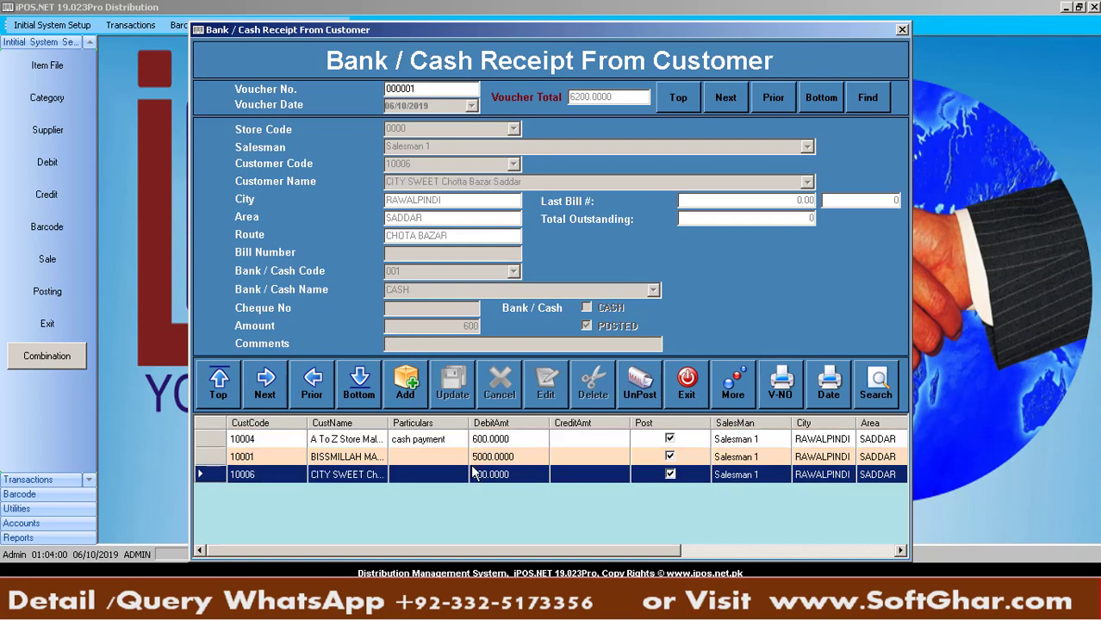
pyautogui.click(507, 462)
pyautogui.click(494, 440)
pyautogui.click(493, 458)
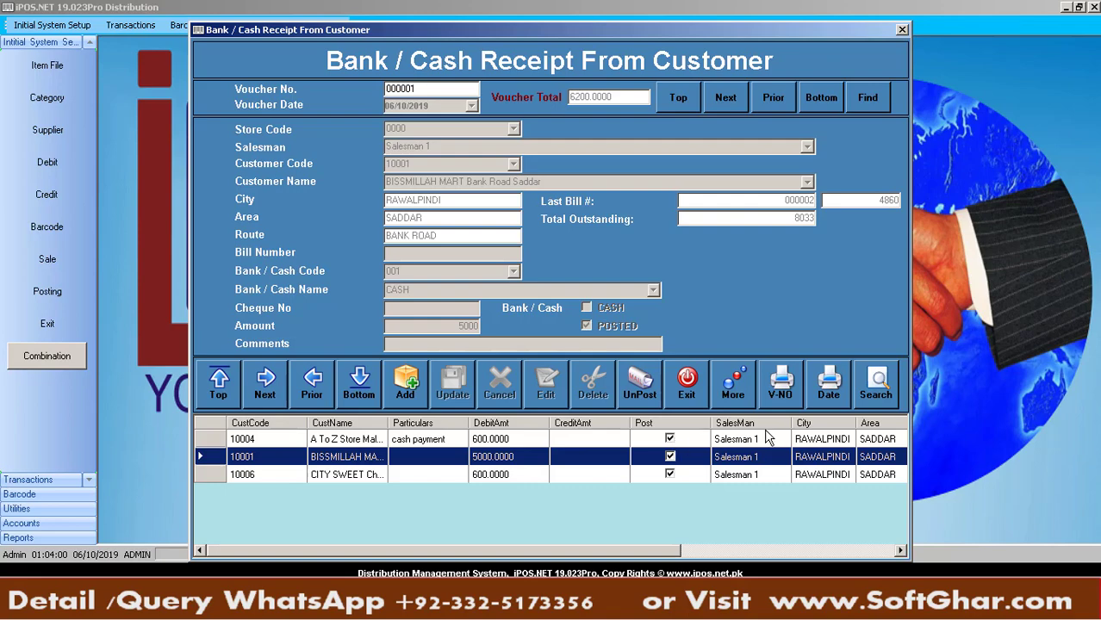
# Preview the voucher's Salesman Recovery report (6,200 total), then start a blank receipt voucher
pyautogui.click(774, 395)
pyautogui.click(649, 401)
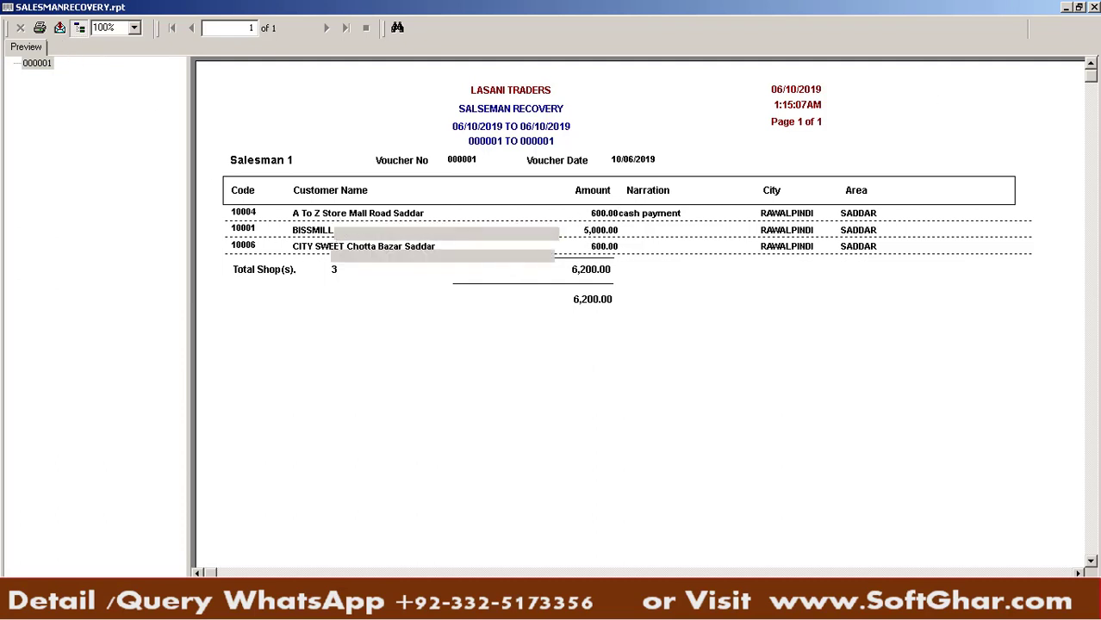
pyautogui.click(1095, 7)
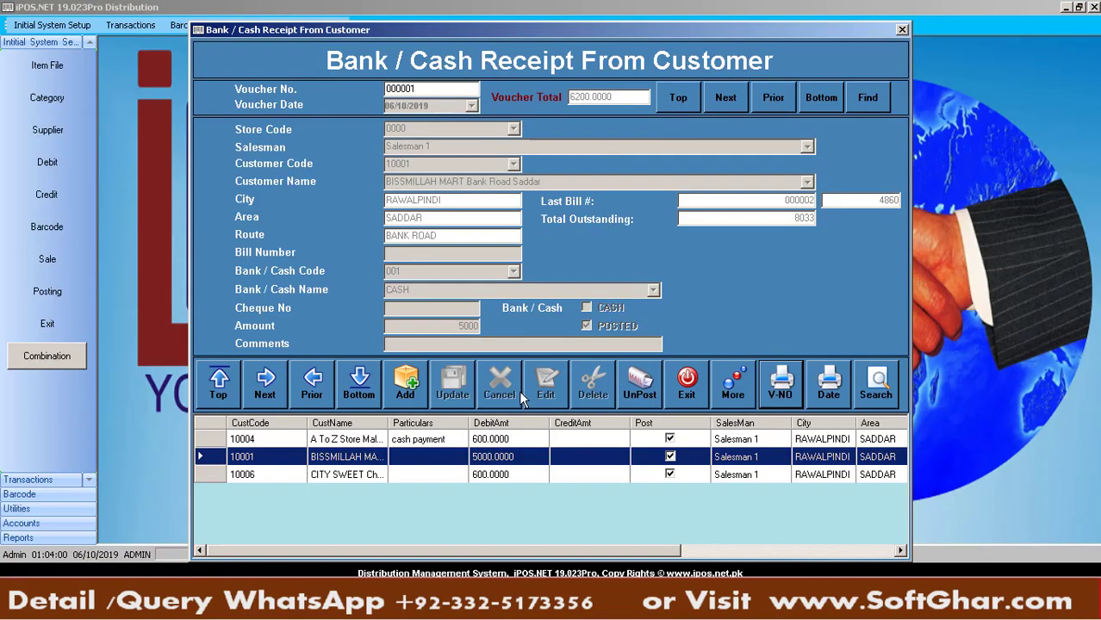
pyautogui.click(406, 395)
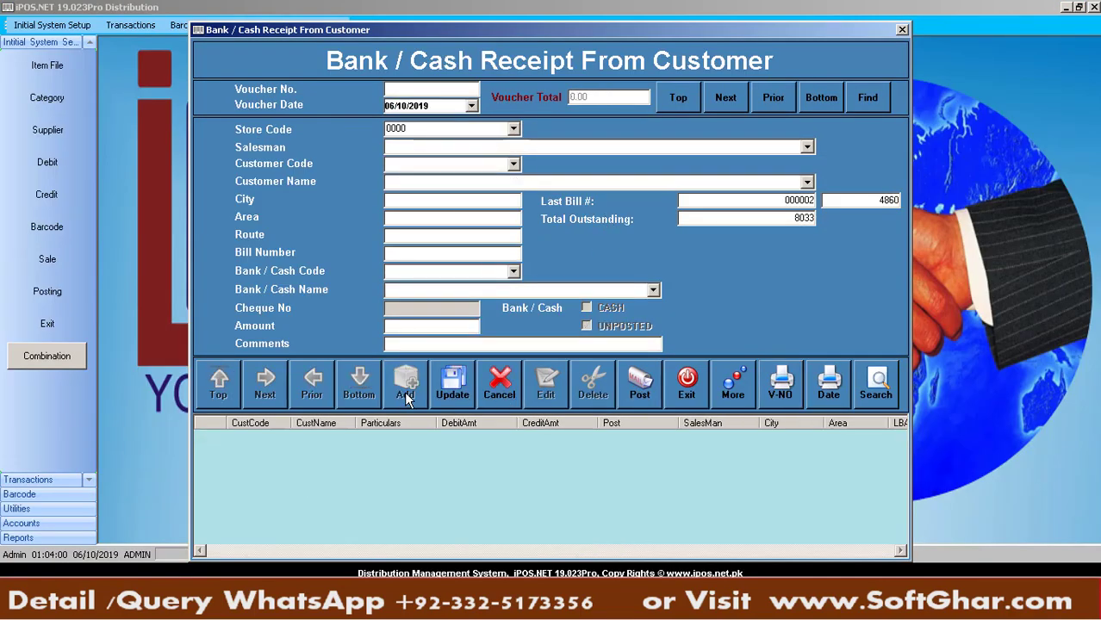
# Enter a 4000 cash receipt (code 001) from A To Z Store Mall Road Saddar under Salesman 2, with comments
pyautogui.write('s')
pyautogui.press('Down')
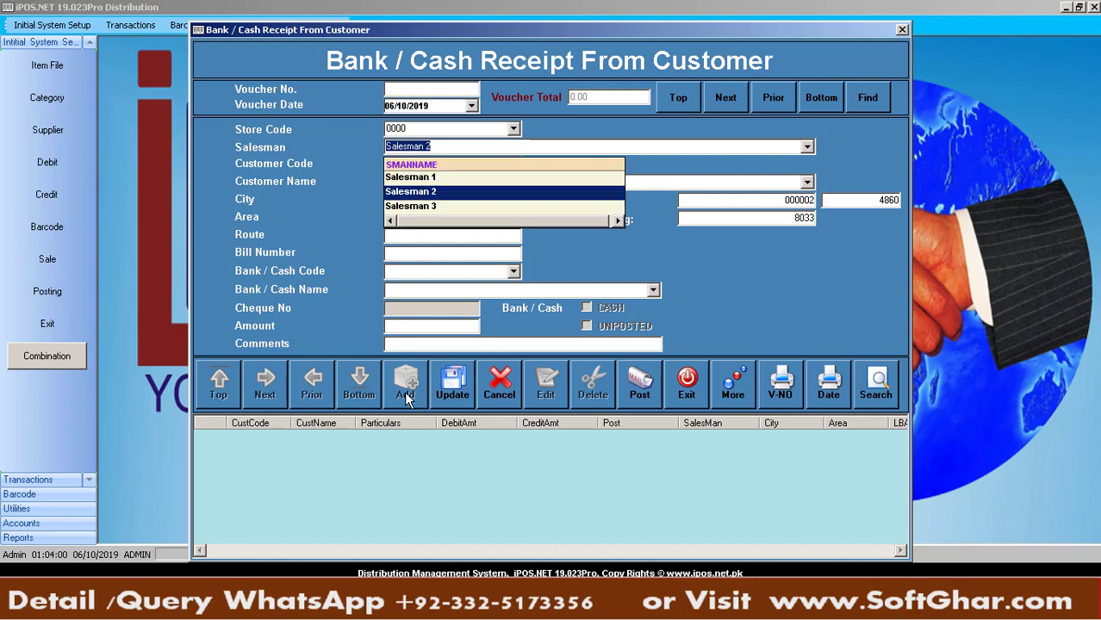
pyautogui.press('Return')
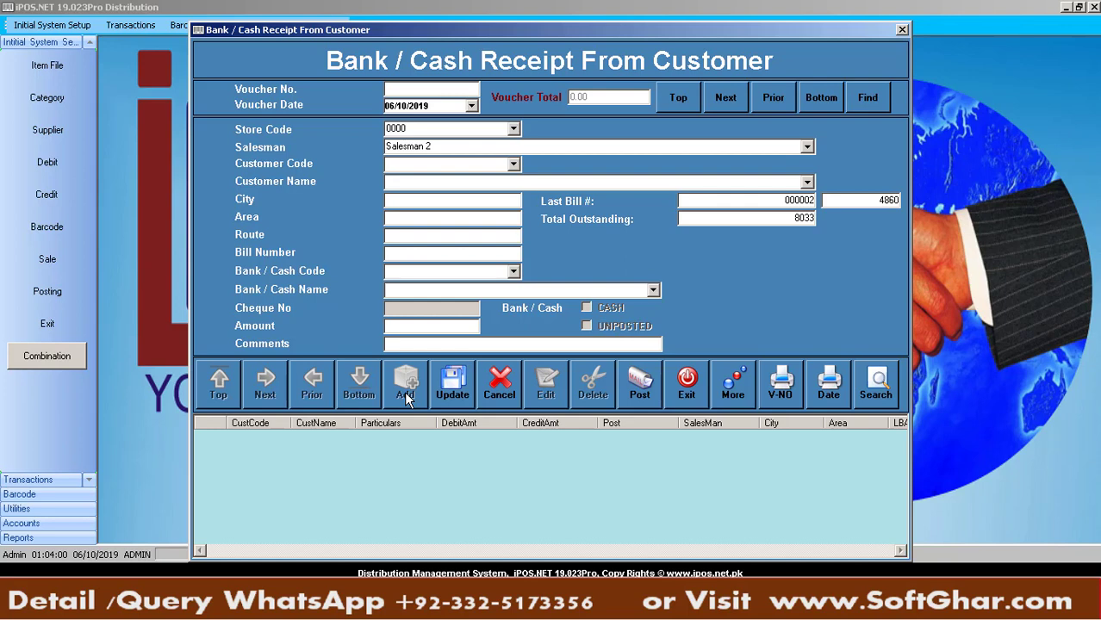
pyautogui.write('A')
pyautogui.press('Return')
pyautogui.press('Return')
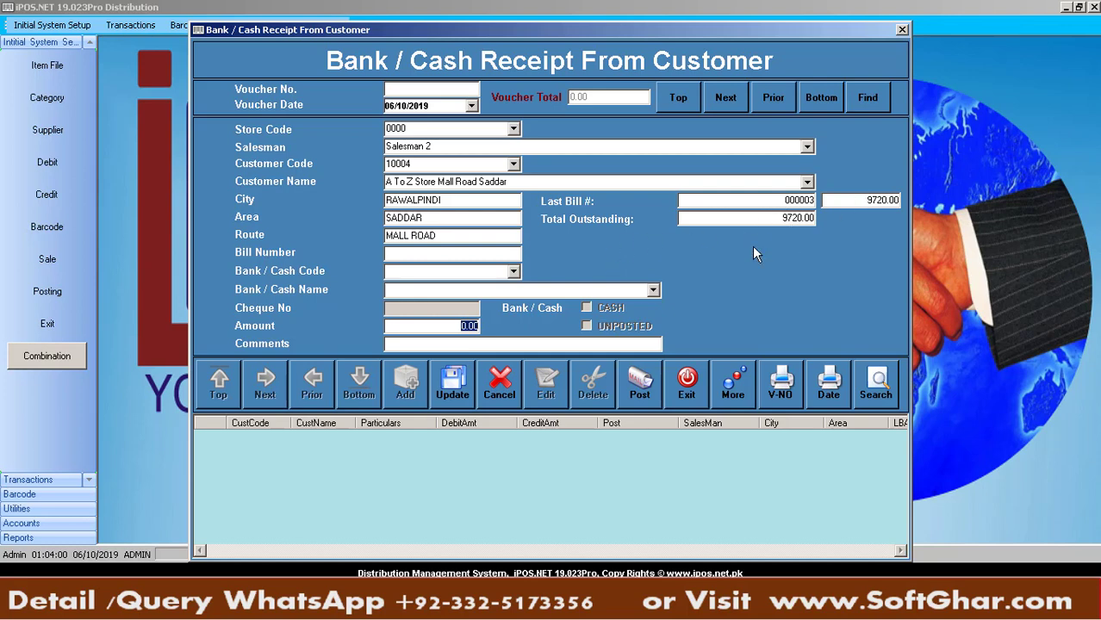
pyautogui.write('4000')
pyautogui.press('Return')
pyautogui.press('Return')
pyautogui.press('Return')
pyautogui.press('Down')
pyautogui.press('Return')
pyautogui.press('Return')
pyautogui.write('fadfasdfasf')
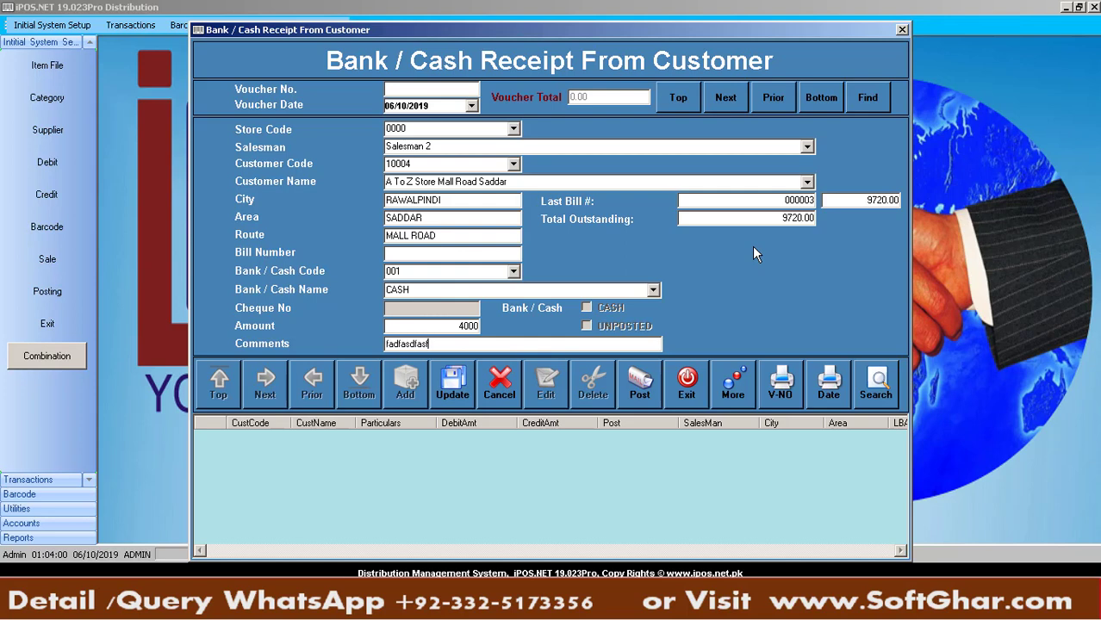
pyautogui.press('Return')
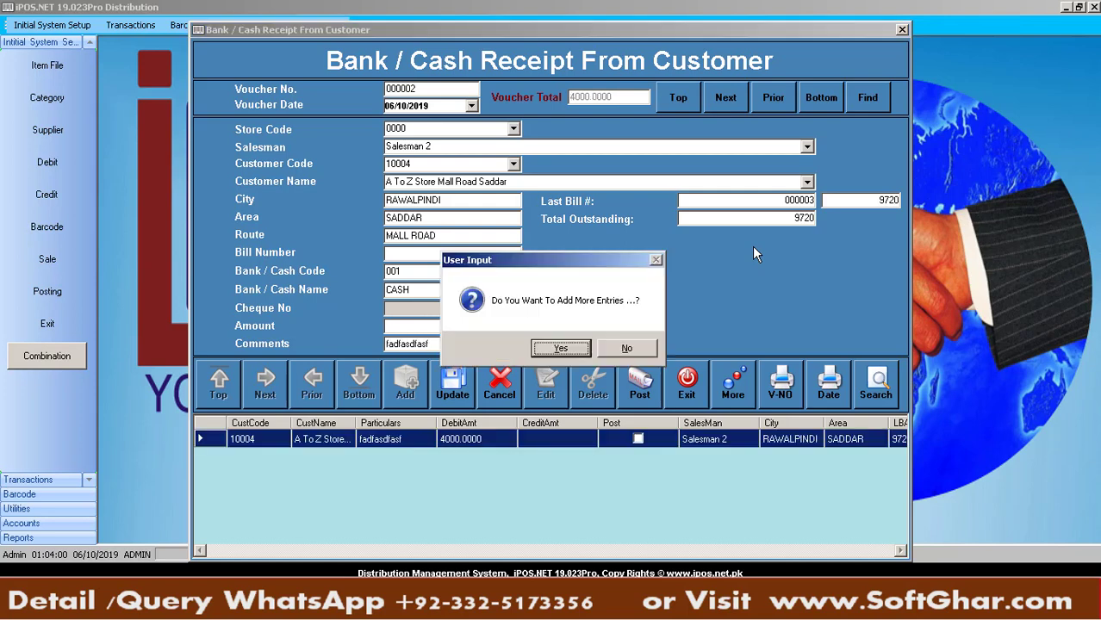
# Decline adding more entries and post receipt voucher 000002
pyautogui.press('Tab')
pyautogui.press('Return')
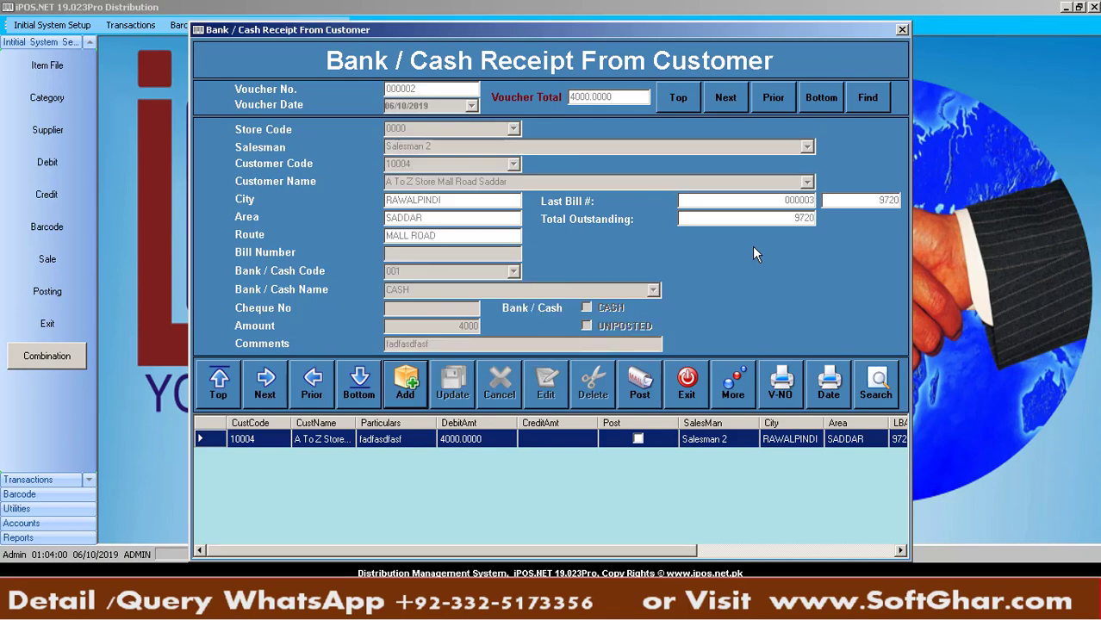
pyautogui.click(646, 387)
pyautogui.press('Return')
# Reopen Customer Receipts and browse back and forth between vouchers 000001 and 000002
pyautogui.click(686, 385)
pyautogui.click(279, 25)
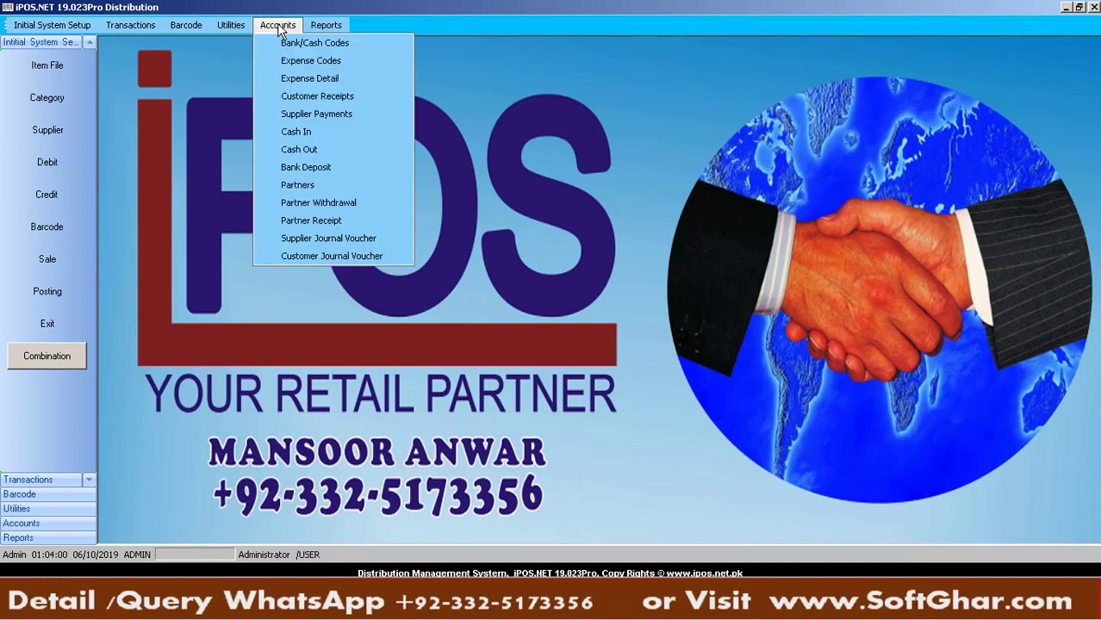
pyautogui.click(319, 98)
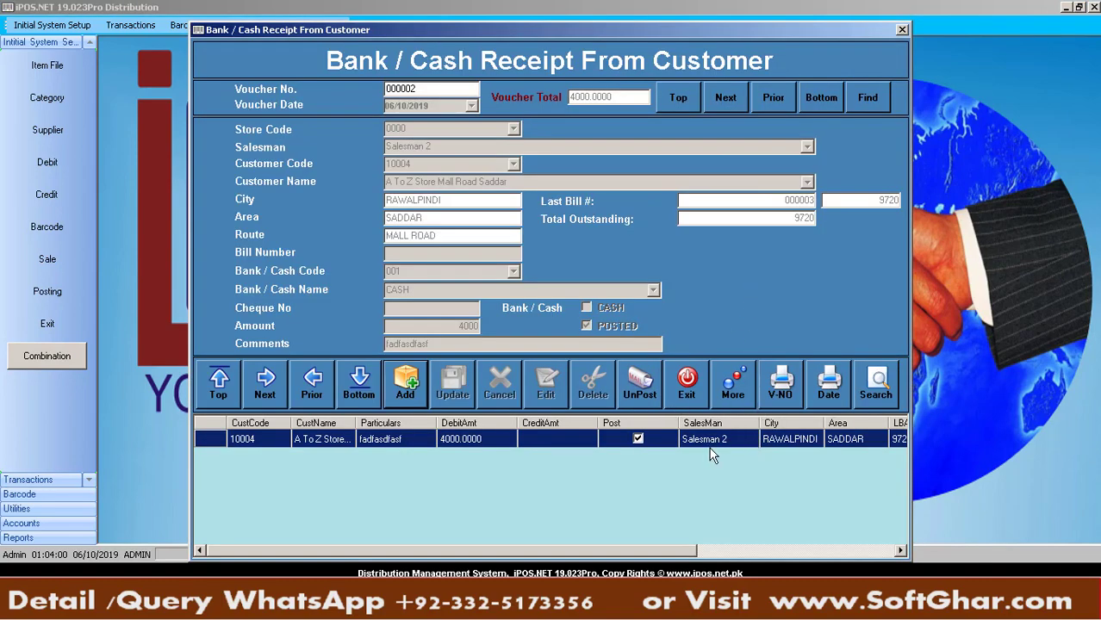
pyautogui.click(321, 387)
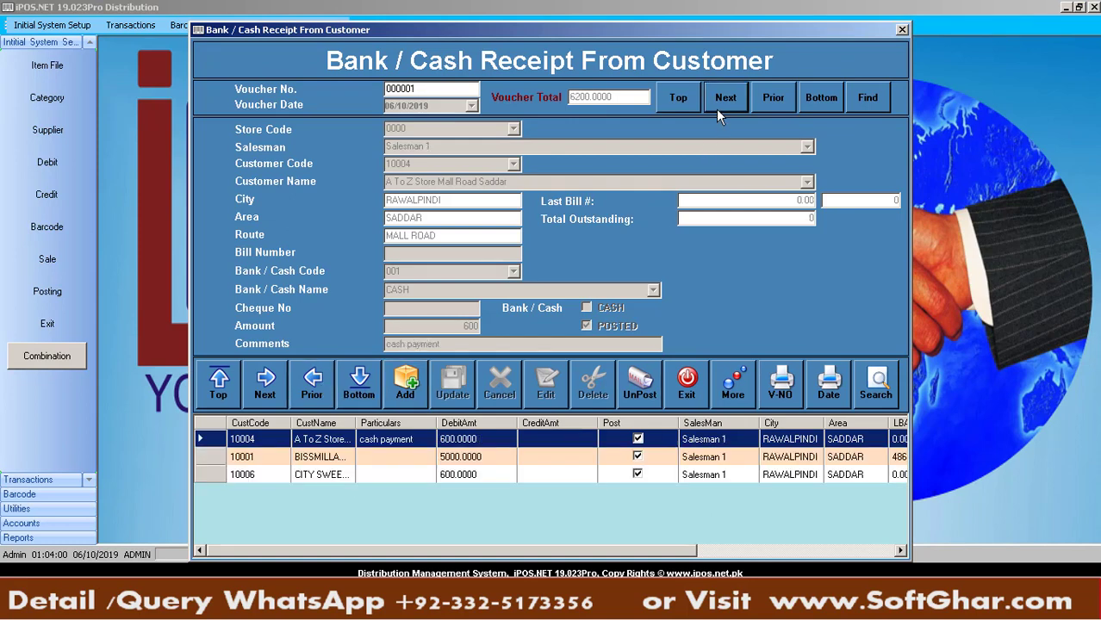
pyautogui.click(677, 108)
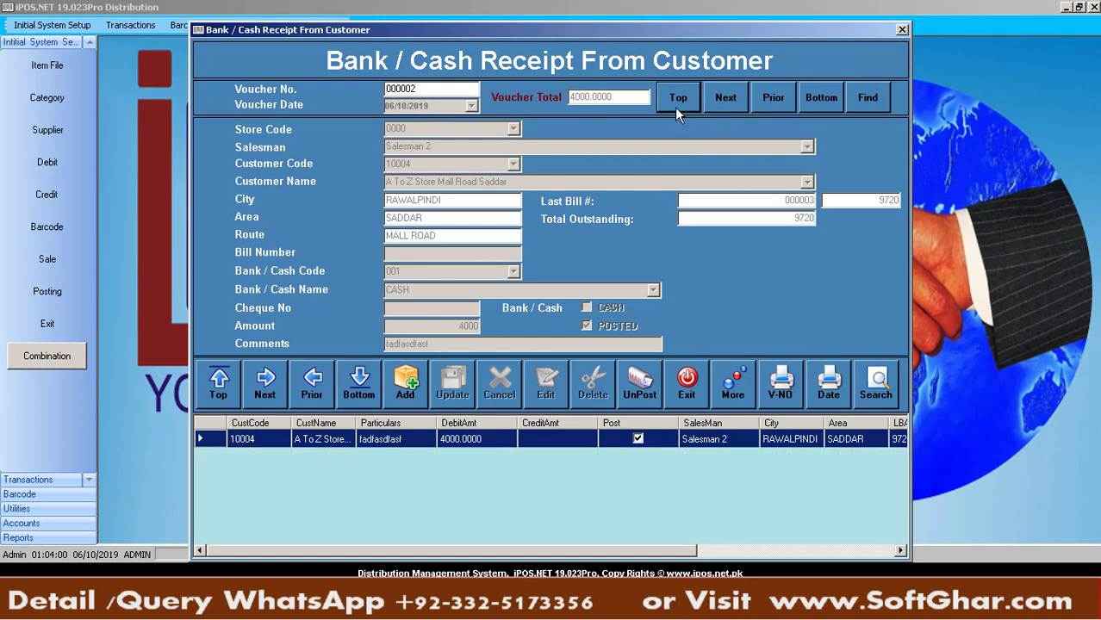
pyautogui.click(762, 96)
pyautogui.click(720, 103)
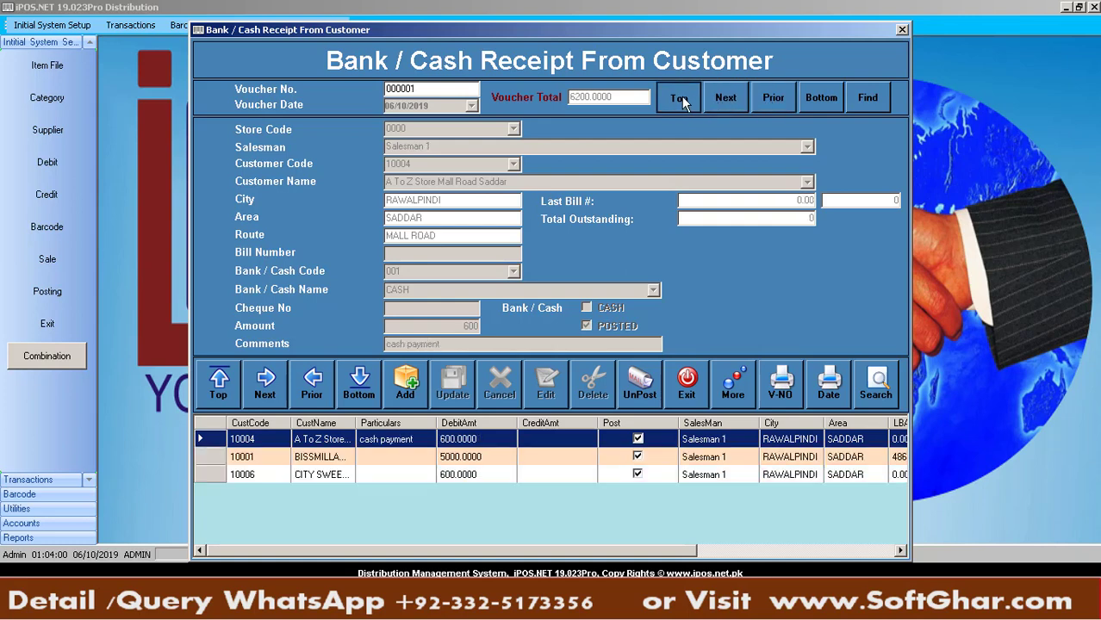
pyautogui.click(681, 96)
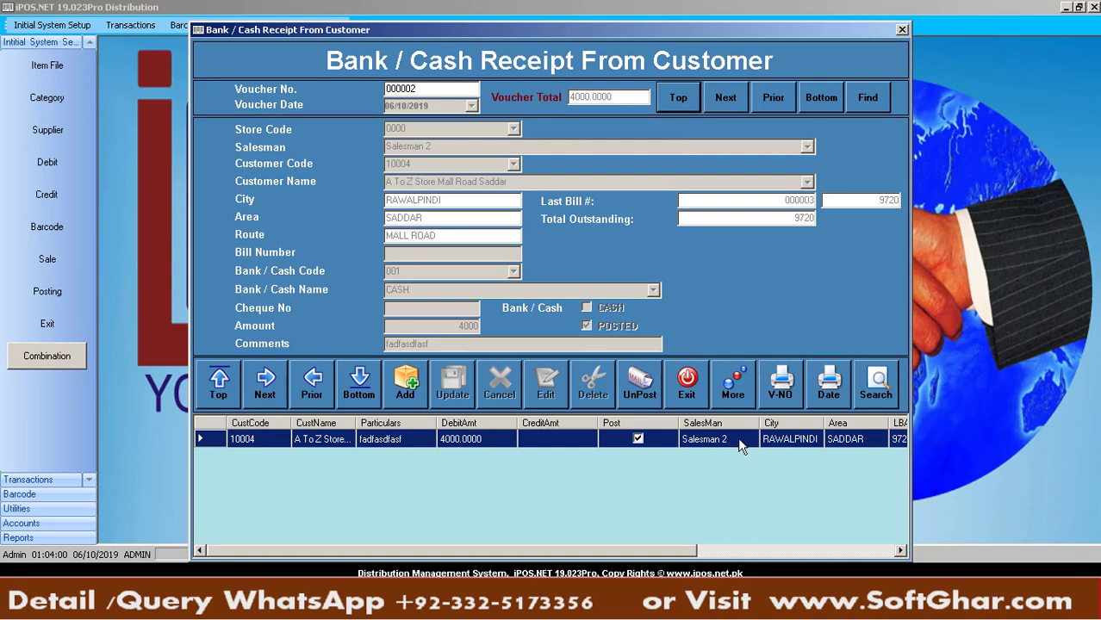
# Unpost voucher 000002 with the password and change its amount from 4000 to 1400
pyautogui.click(630, 387)
pyautogui.write('****')
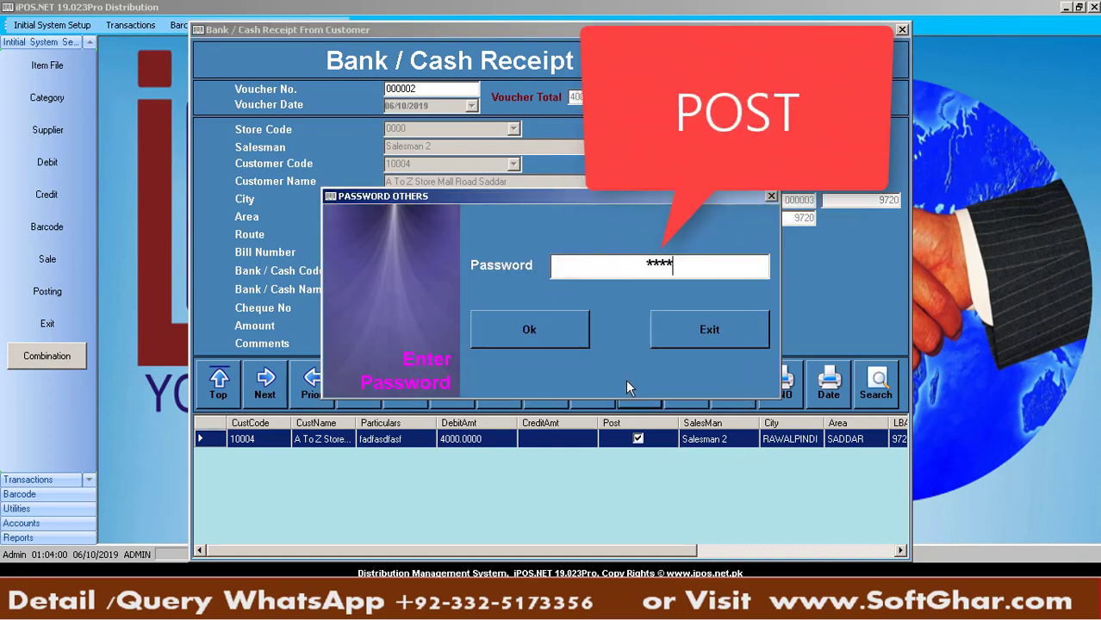
pyautogui.press('Return')
pyautogui.press('Return')
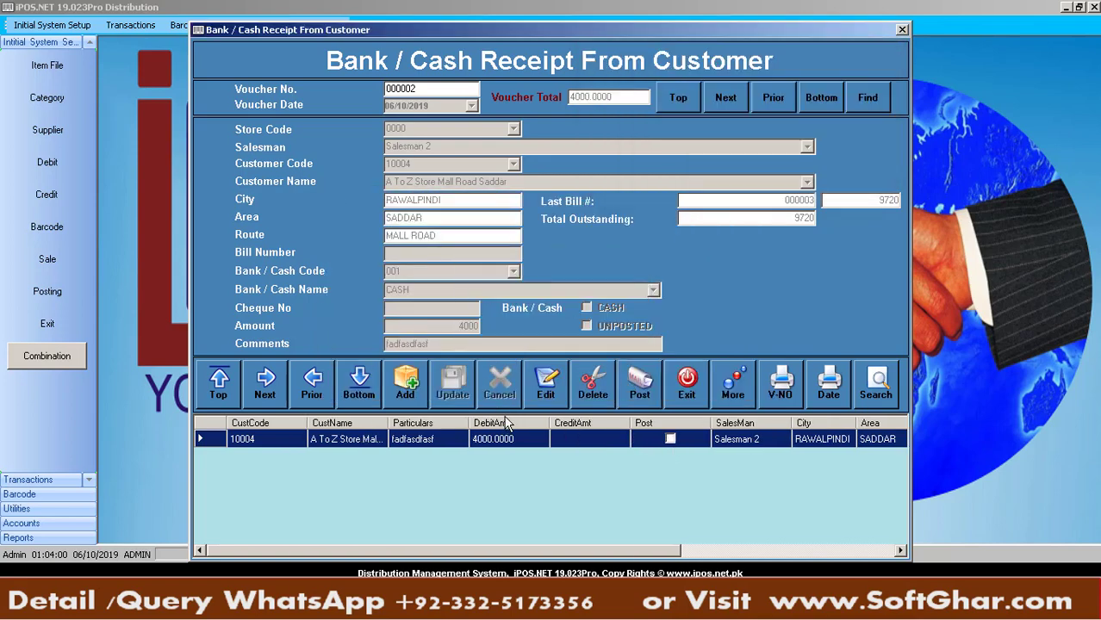
pyautogui.click(556, 386)
pyautogui.click(457, 329)
pyautogui.write('1')
pyautogui.press('Delete')
pyautogui.press('Tab')
pyautogui.press('Tab')
pyautogui.press('Return')
pyautogui.press('Return')
pyautogui.click(660, 342)
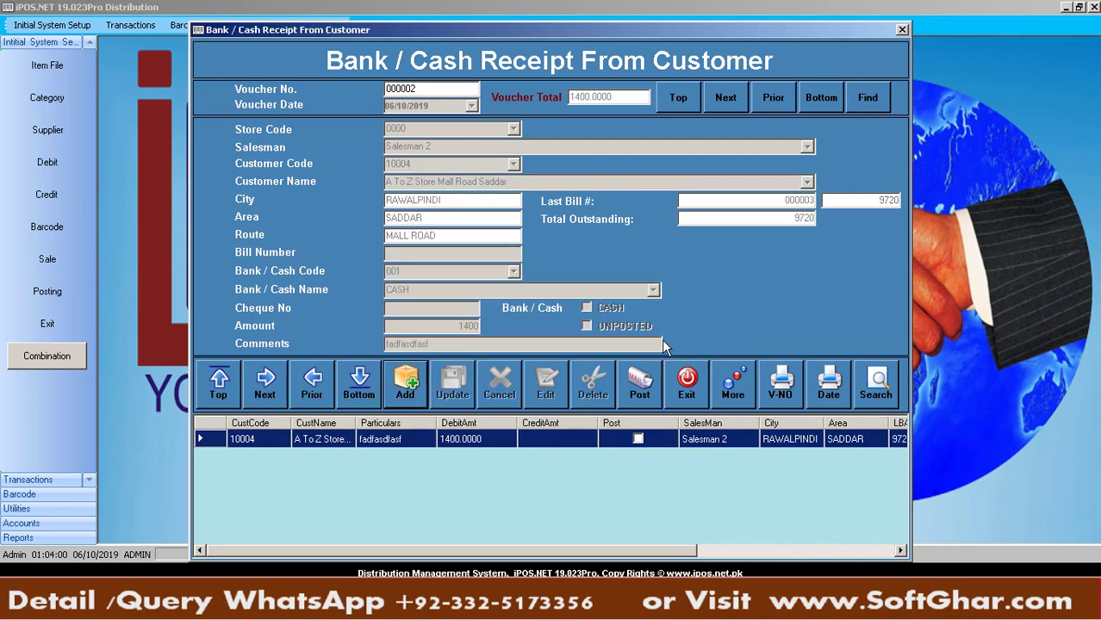
# Post the corrected voucher 000002 and close the customer receipt form
pyautogui.click(644, 386)
pyautogui.press('Return')
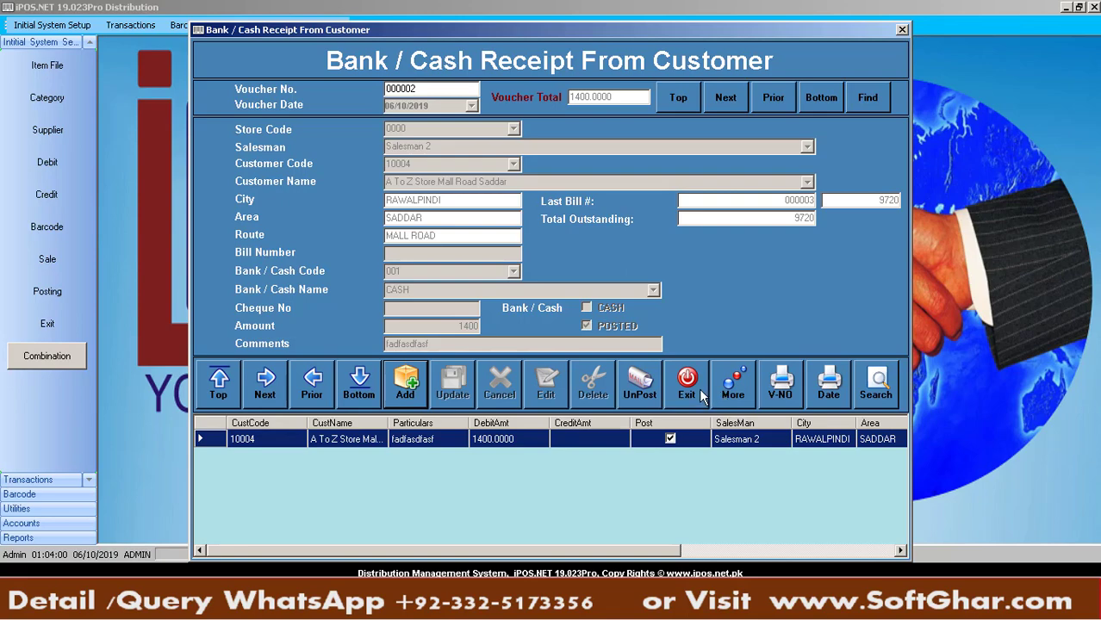
pyautogui.click(687, 384)
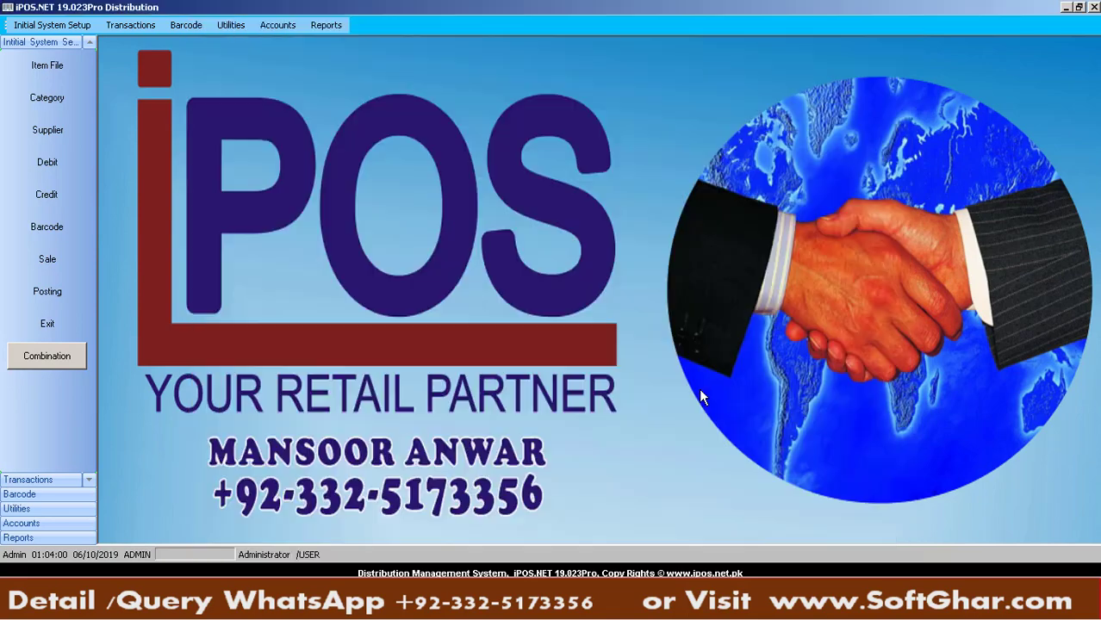
pyautogui.click(278, 25)
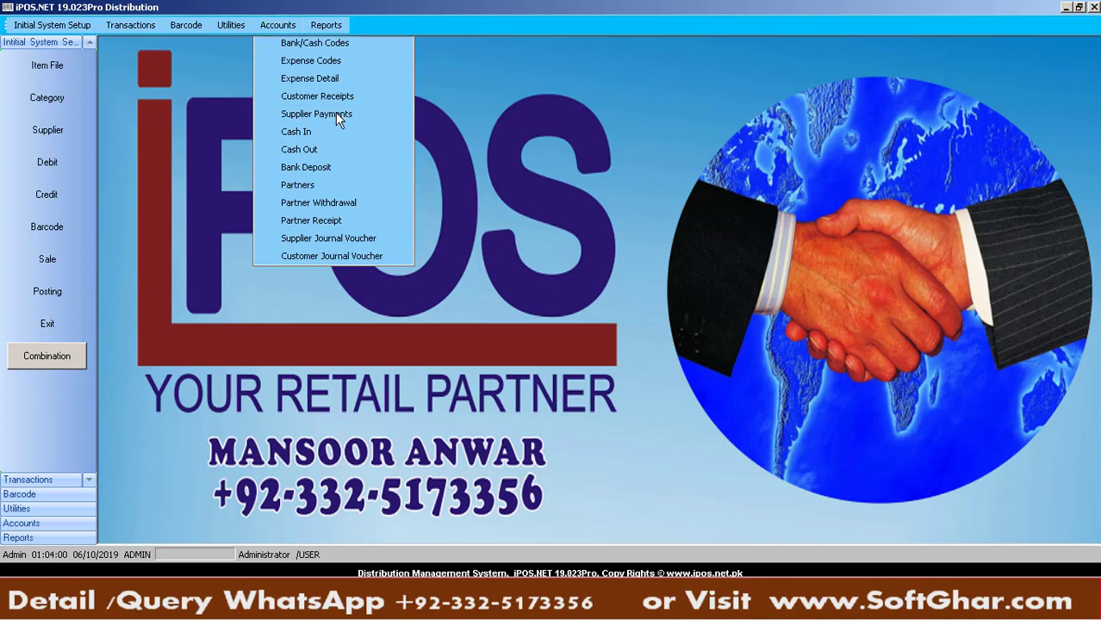
# Start a supplier payment with cashier ABC, supplier 001 Unilever Company and code 001 CASH
pyautogui.click(338, 116)
pyautogui.click(430, 384)
pyautogui.press('Return')
pyautogui.write('ABC')
pyautogui.press('Return')
pyautogui.write('001')
pyautogui.press('Return')
pyautogui.press('Return')
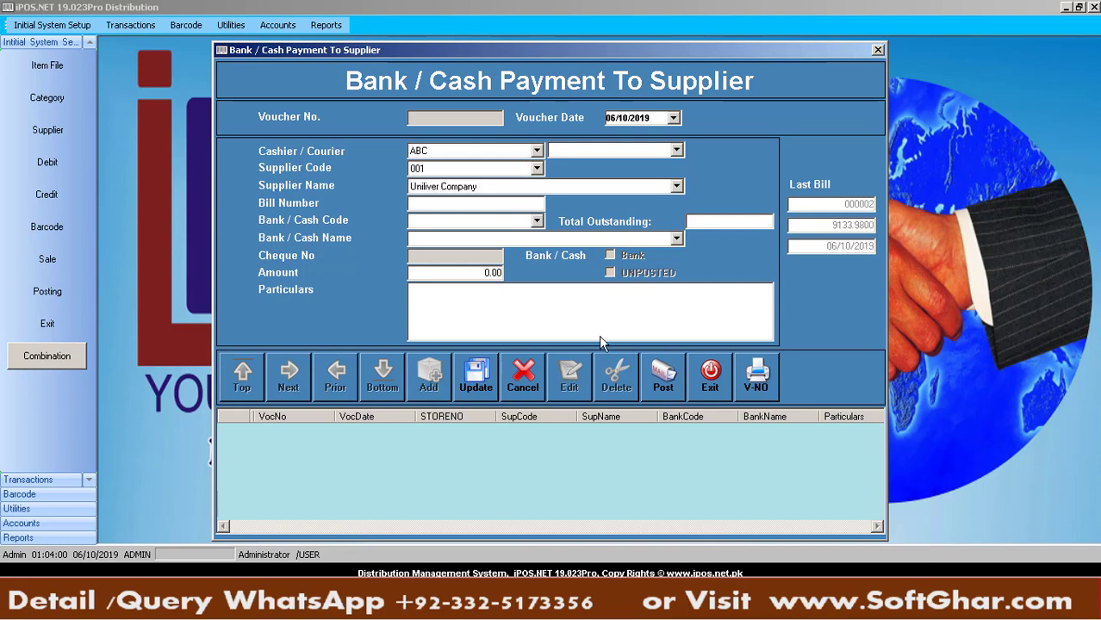
pyautogui.press('Return')
pyautogui.write('001')
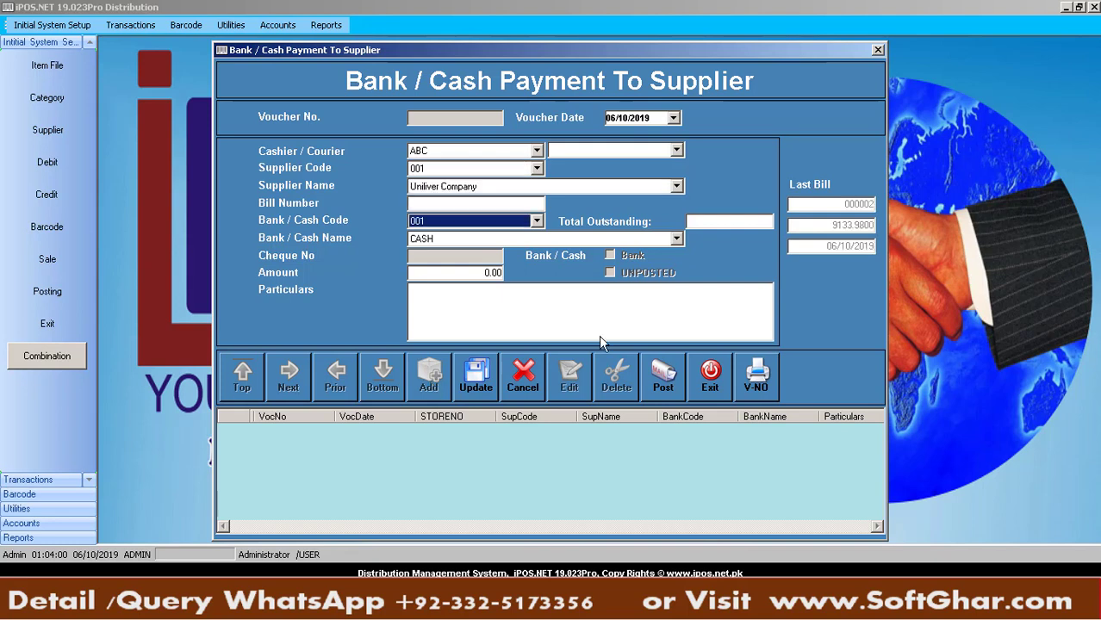
pyautogui.press('Return')
pyautogui.press('Return')
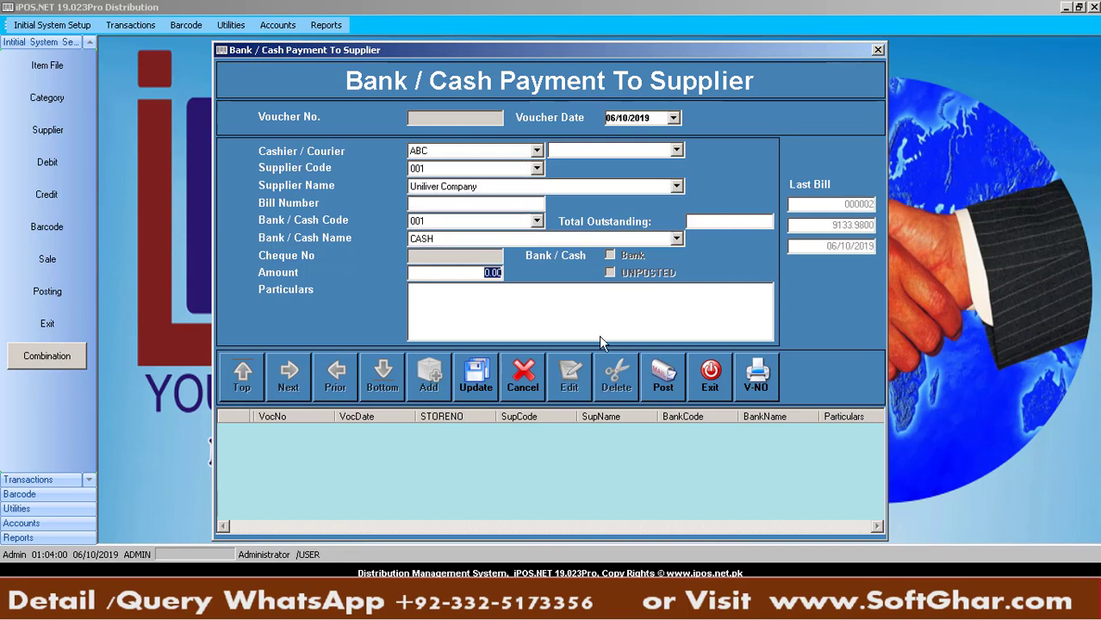
# Enter a 50000 amount with particulars and save supplier payment voucher 000001
pyautogui.write('5000')
pyautogui.write('0')
pyautogui.press('Tab')
pyautogui.write('fsafasj-fsa-ldkj fas-dlkfja sl-kjfasl-dk jf')
pyautogui.press('Tab')
pyautogui.press('Return')
pyautogui.press('Return')
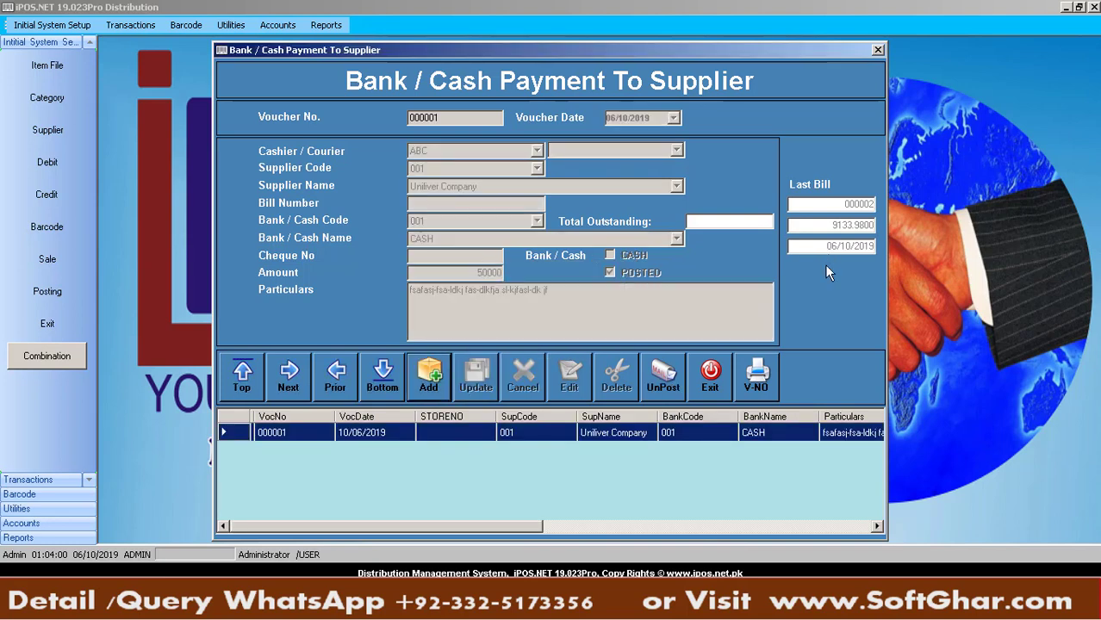
# Preview voucher 000001 as the SUPPLIERPAYMENT.rpt letter, then close the preview and form
pyautogui.click(754, 379)
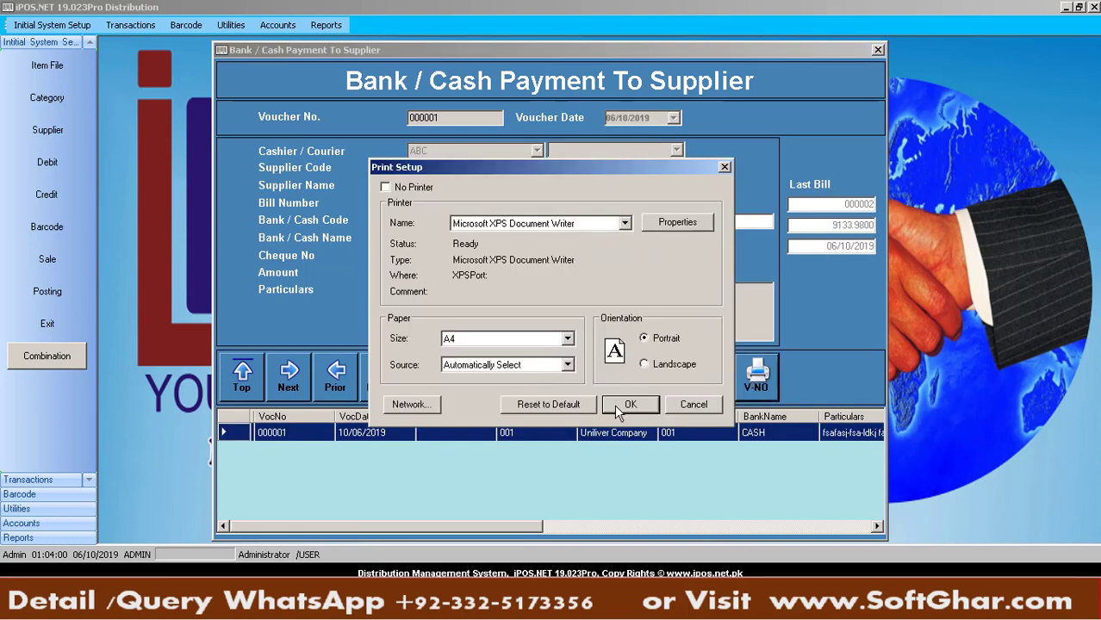
pyautogui.click(614, 404)
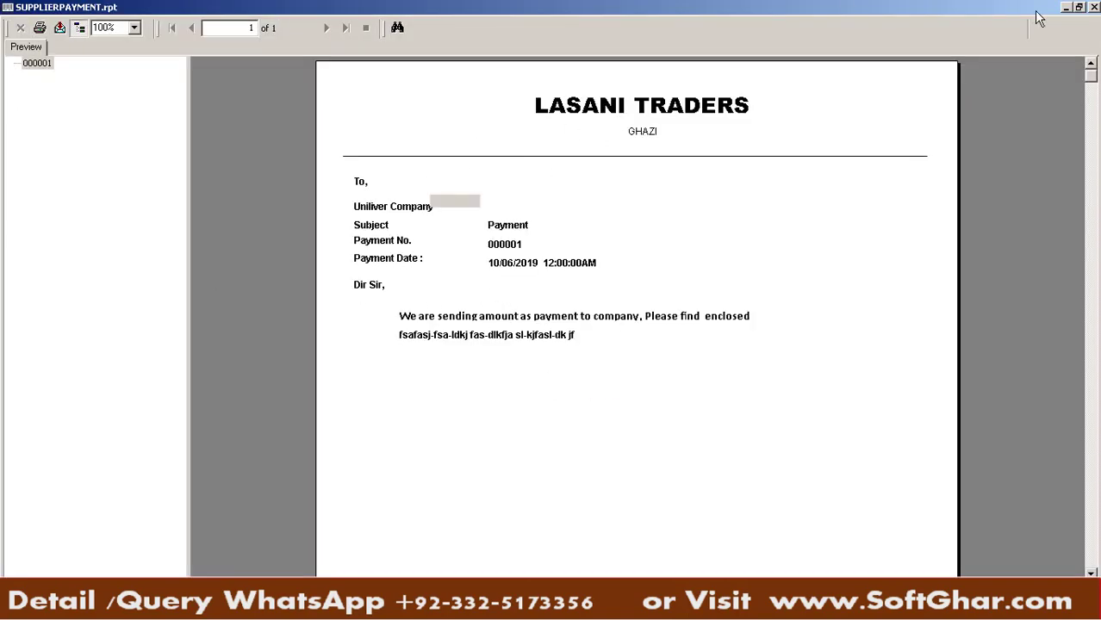
pyautogui.click(1094, 6)
pyautogui.click(697, 363)
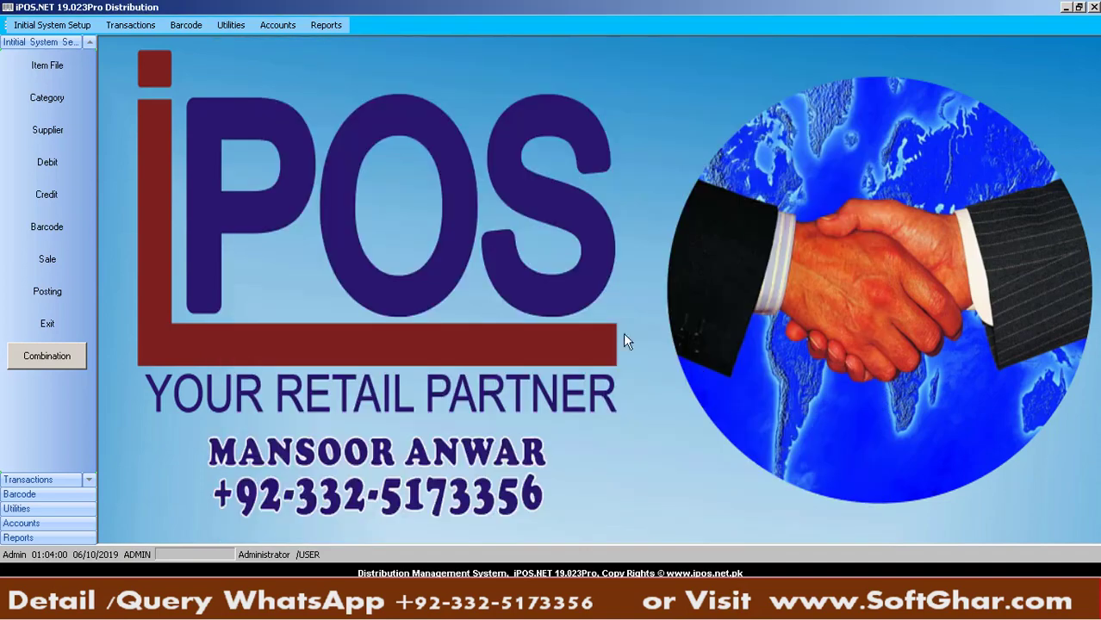
# Open the Accounts menu listing the voucher types, including Cash In
pyautogui.click(281, 25)
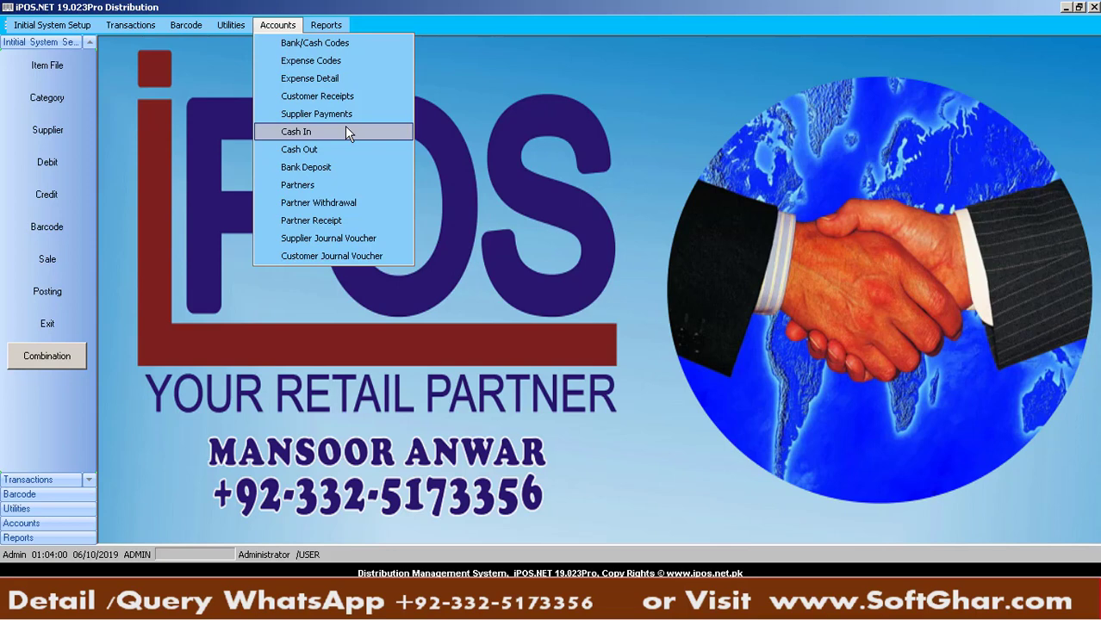
# Start a cash-in voucher with store code 0000 and the 001 CASH account
pyautogui.click(346, 132)
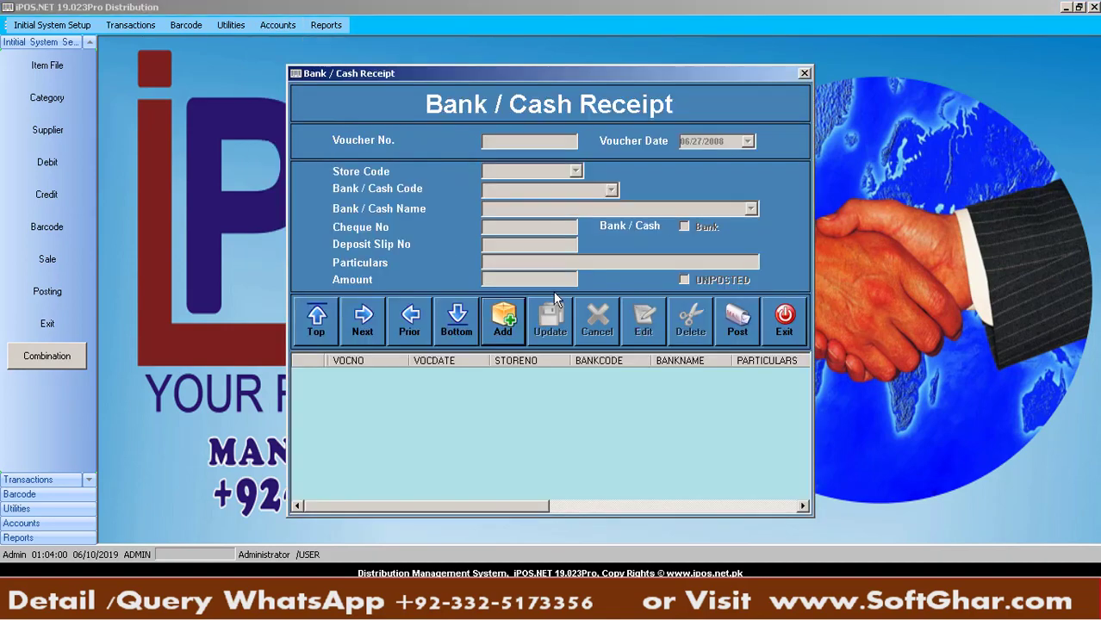
pyautogui.press('Tab')
pyautogui.press('Down')
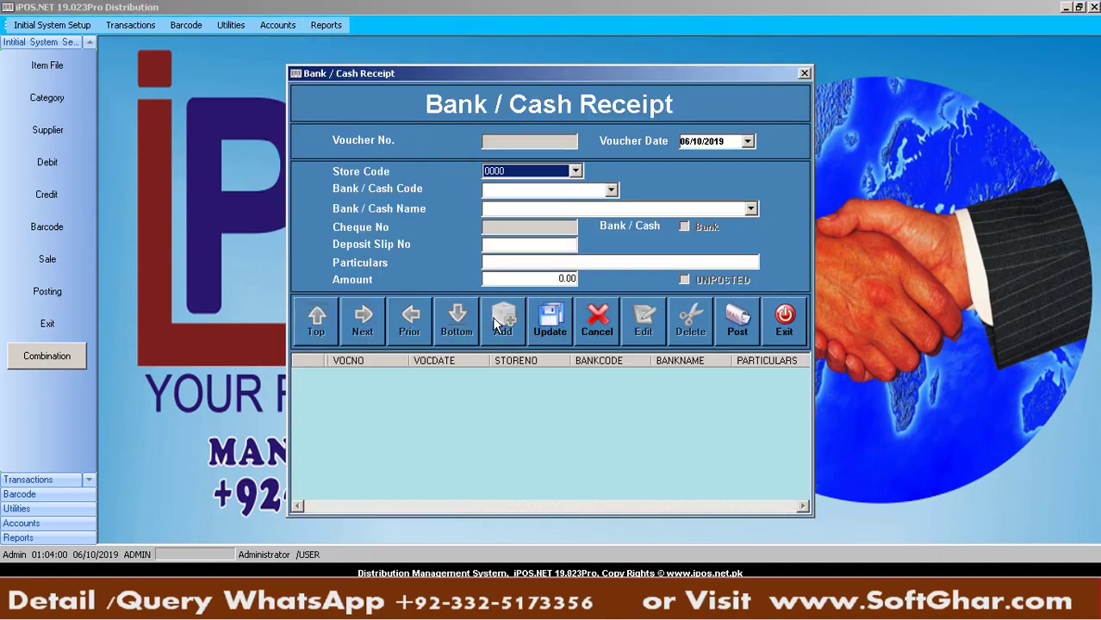
pyautogui.press('Tab')
pyautogui.press('Down')
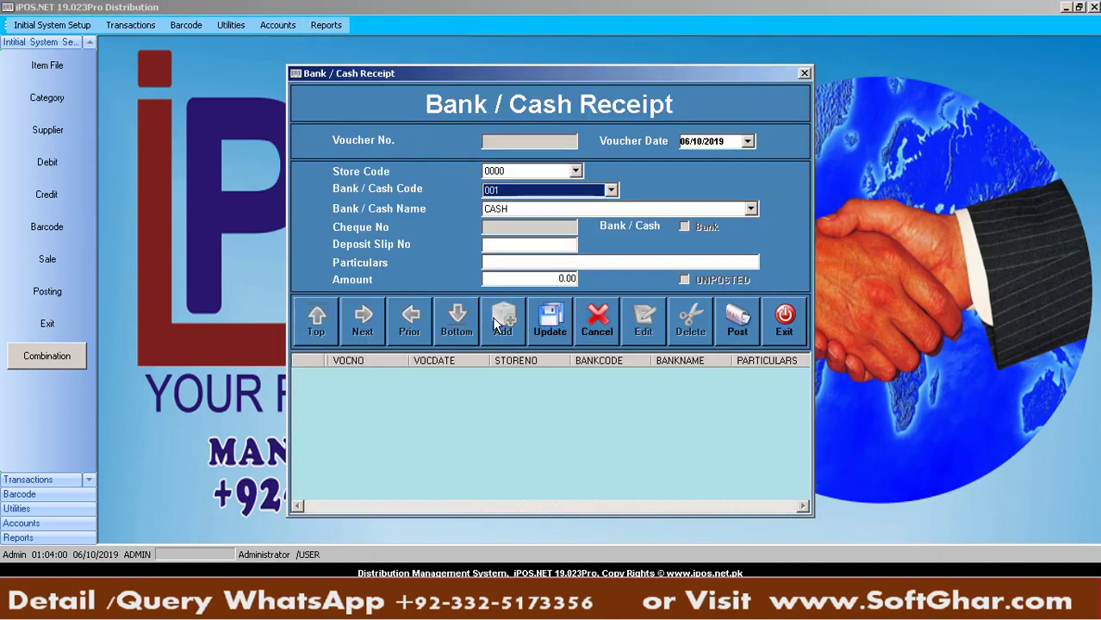
pyautogui.press('Tab')
pyautogui.press('Tab')
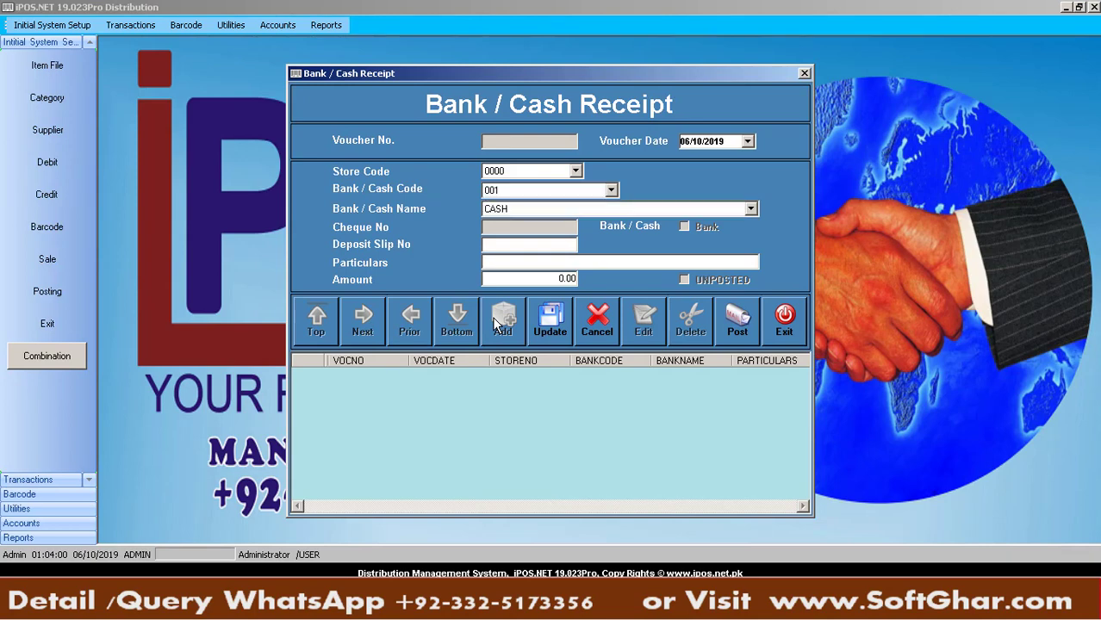
# Enter particulars 'yearly committee' and amount 15000, save voucher 000001, and close the form
pyautogui.write('ho')
pyautogui.press('BackSpace')
pyautogui.press('BackSpace')
pyautogui.write('yearly committee')
pyautogui.press('Tab')
pyautogui.write('150000')
pyautogui.press('Tab')
pyautogui.press('Return')
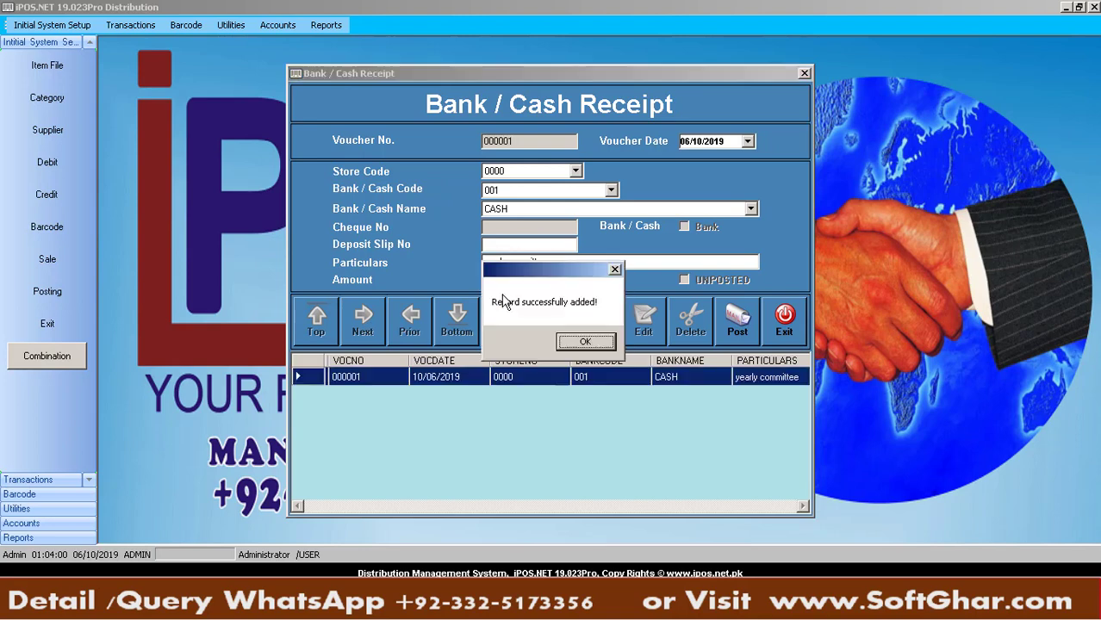
pyautogui.press('Return')
pyautogui.click(786, 327)
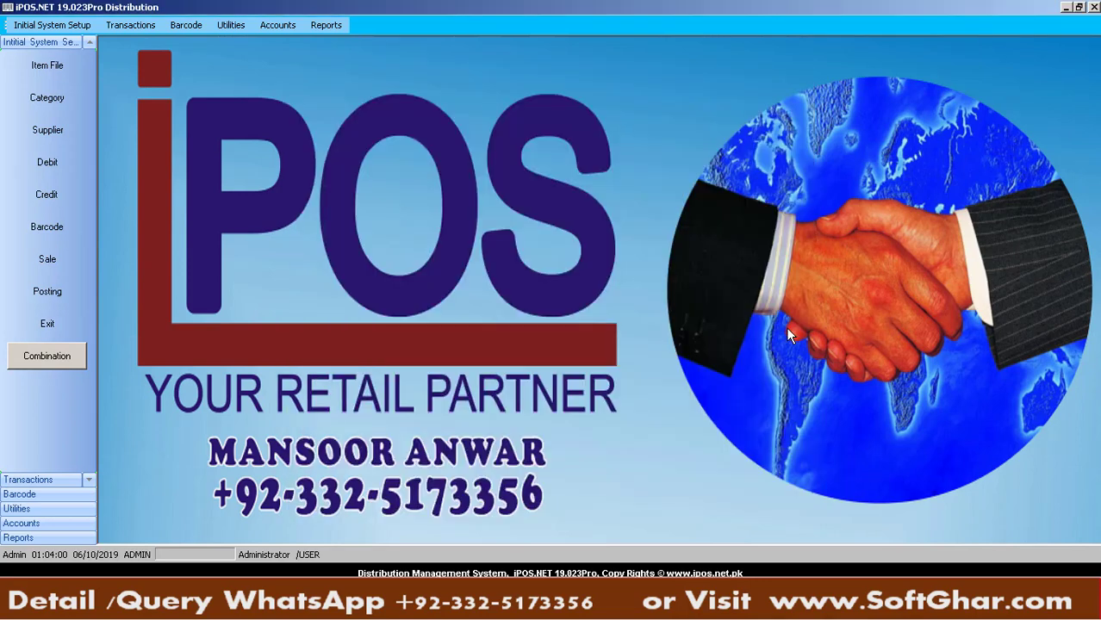
# Start a new bank deposit from CASH to MEEZAN BANK (code 002)
pyautogui.click(275, 25)
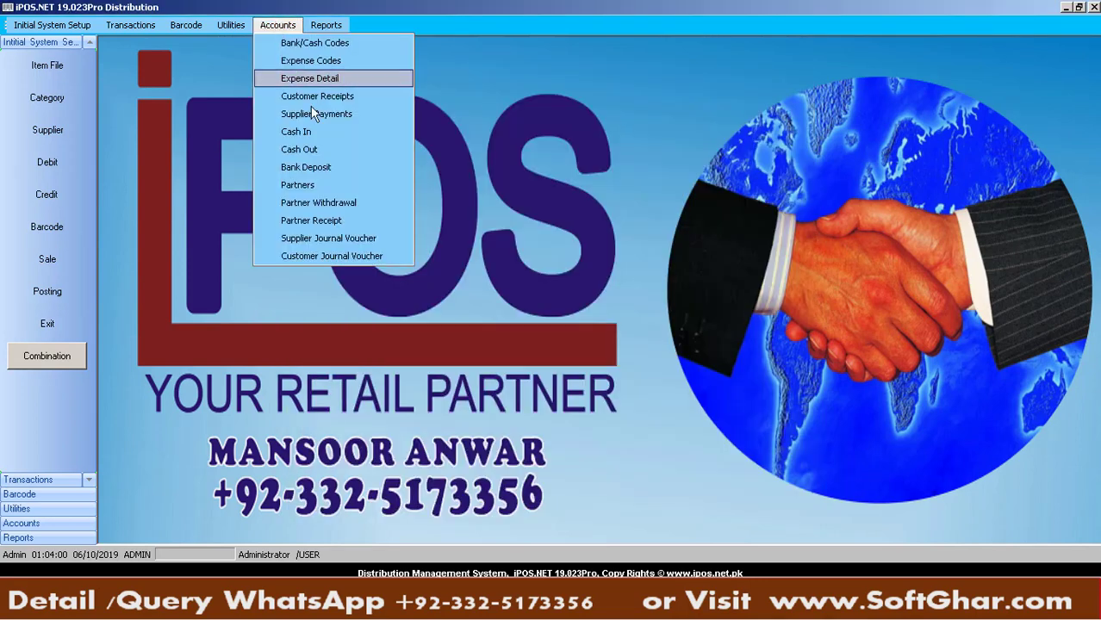
pyautogui.click(323, 168)
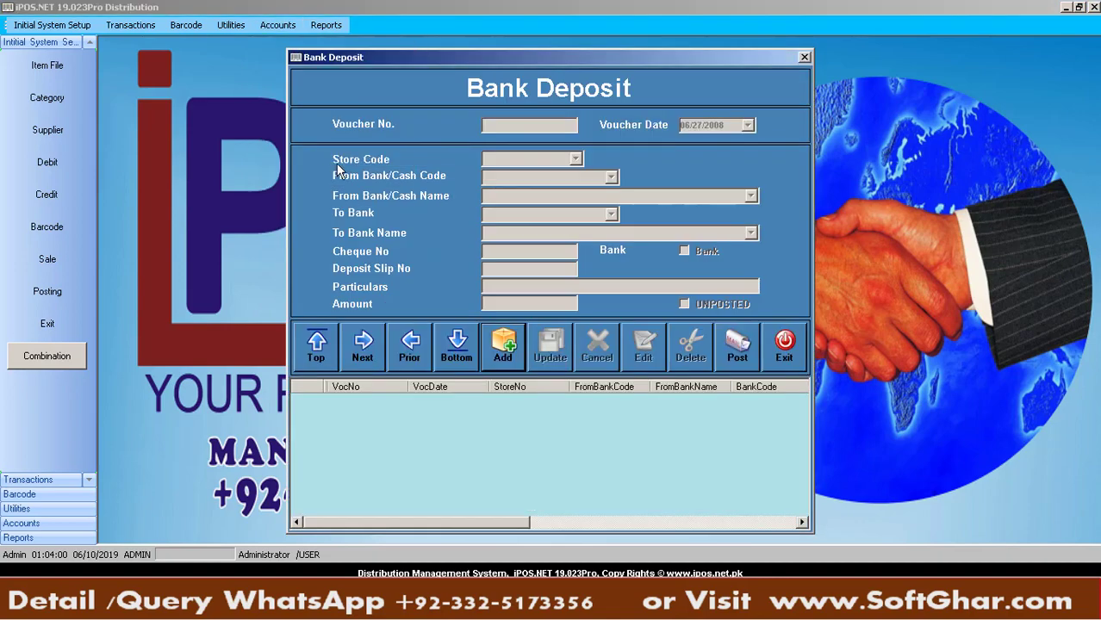
pyautogui.click(519, 349)
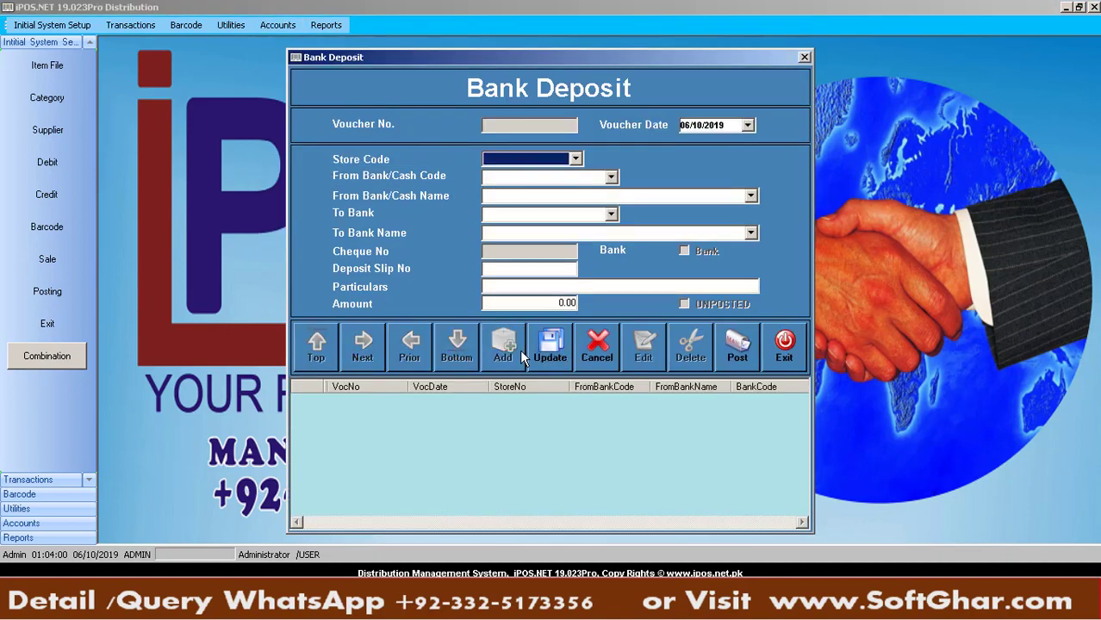
pyautogui.press('Tab')
pyautogui.press('Tab')
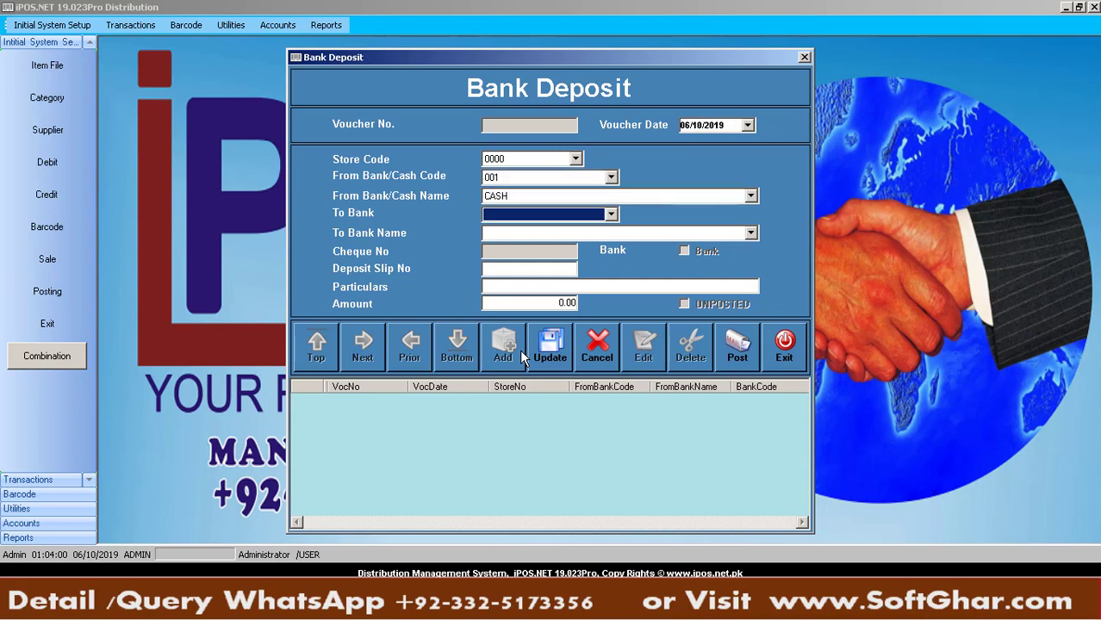
pyautogui.press('Down')
pyautogui.press('Tab')
pyautogui.press('Tab')
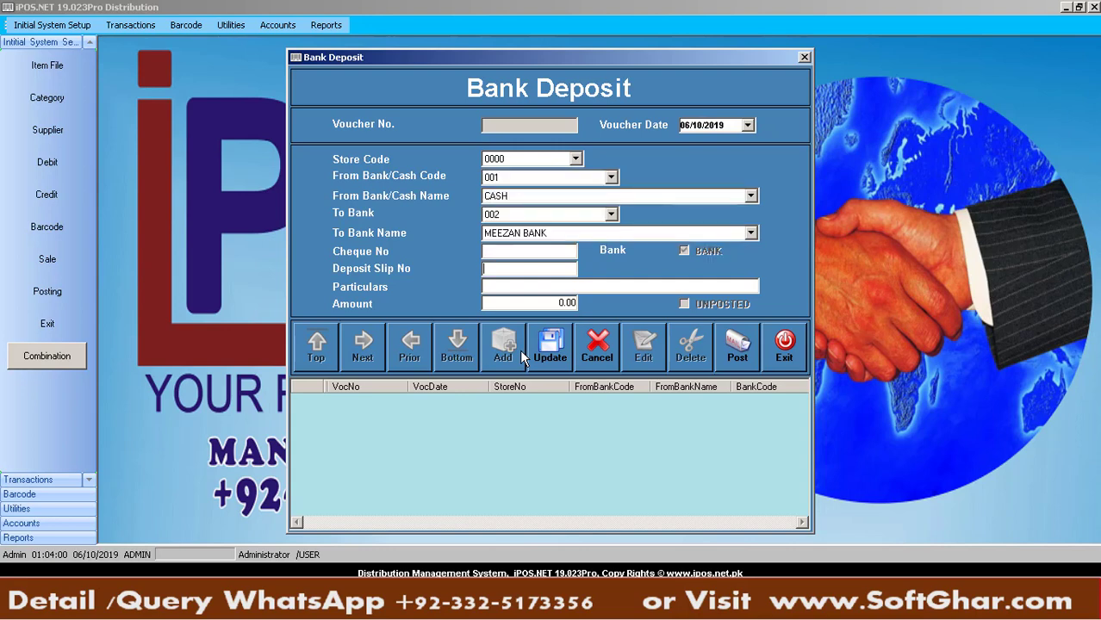
# Fill in the deposit slip number, particulars and 60000 amount, save, and close the form
pyautogui.write('DFASDF')
pyautogui.press('Tab')
pyautogui.write('dfasfasfas')
pyautogui.press('Tab')
pyautogui.write('60000')
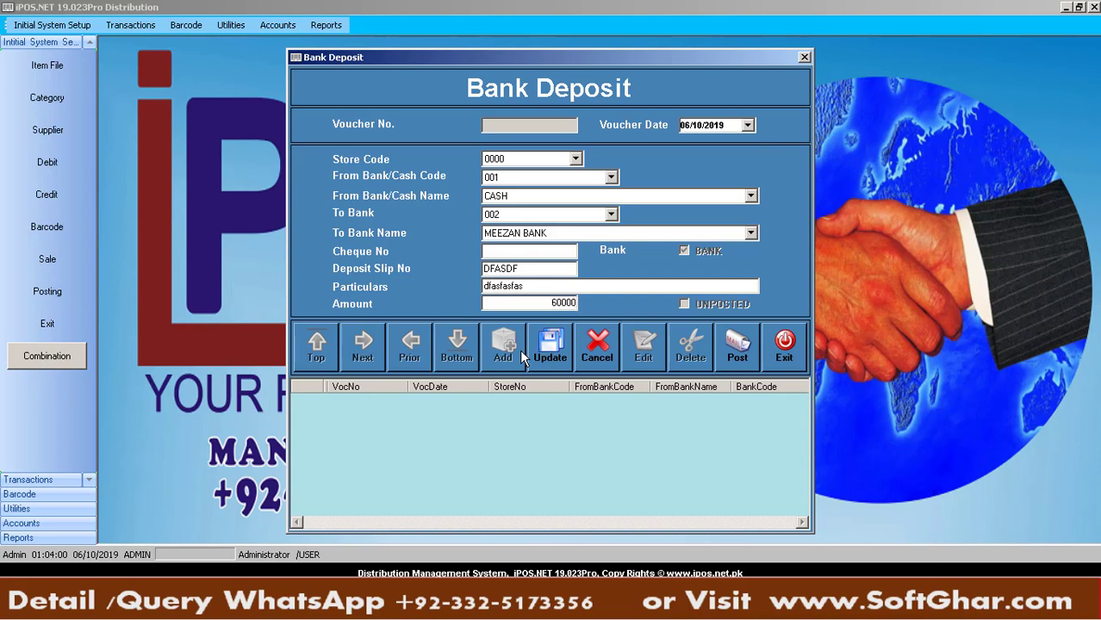
pyautogui.press('Tab')
pyautogui.press('Return')
pyautogui.press('Return')
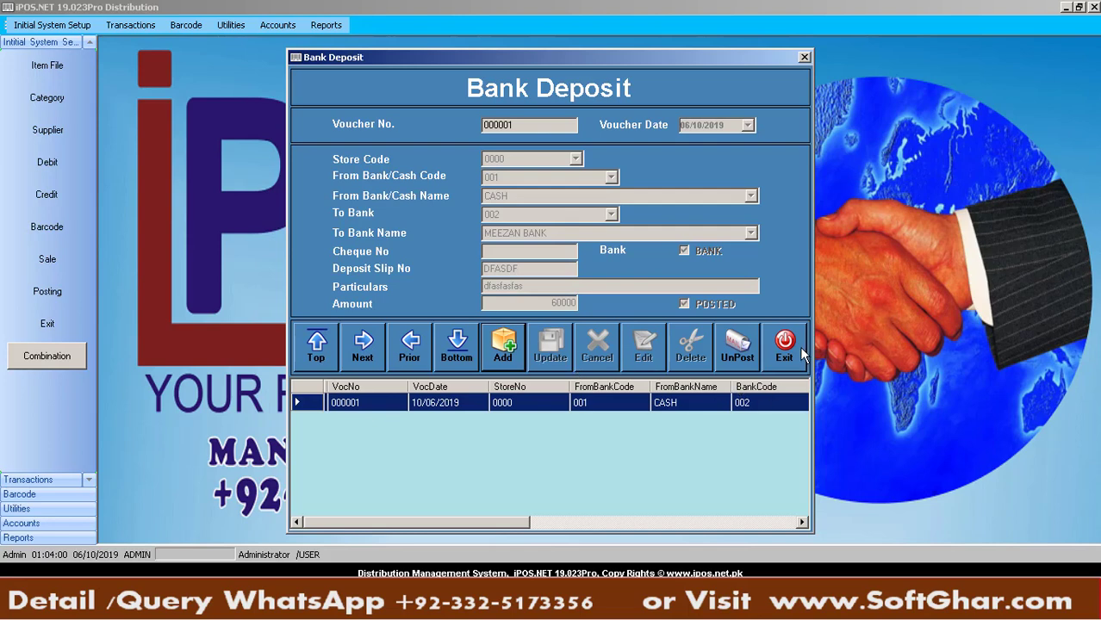
pyautogui.click(800, 351)
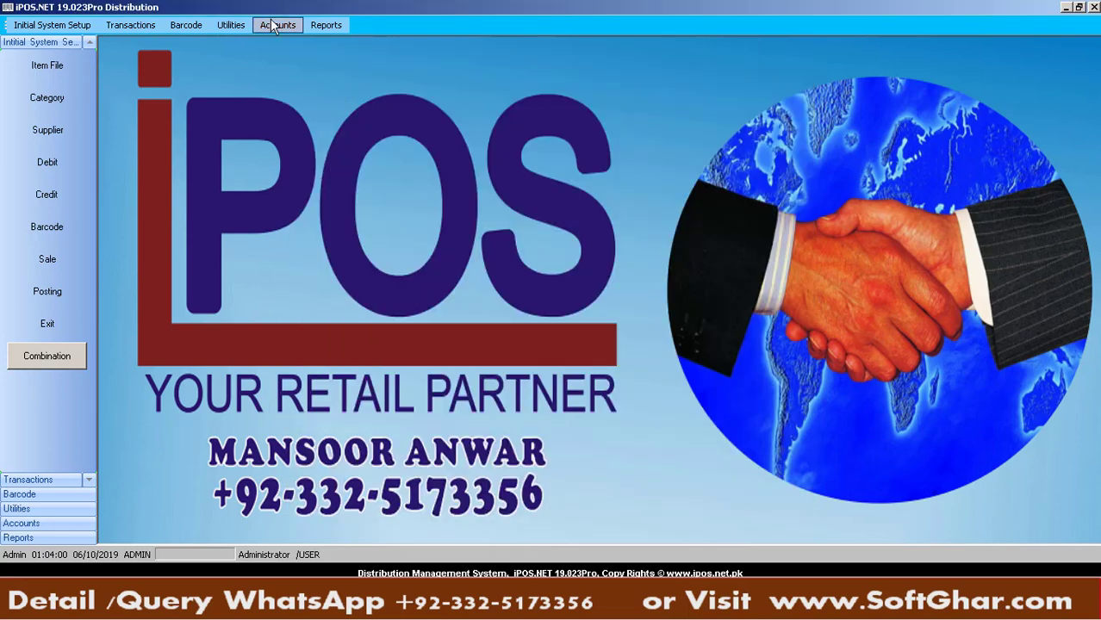
# Open Partners and add partner code 001, typing in the partner's name
pyautogui.click(274, 25)
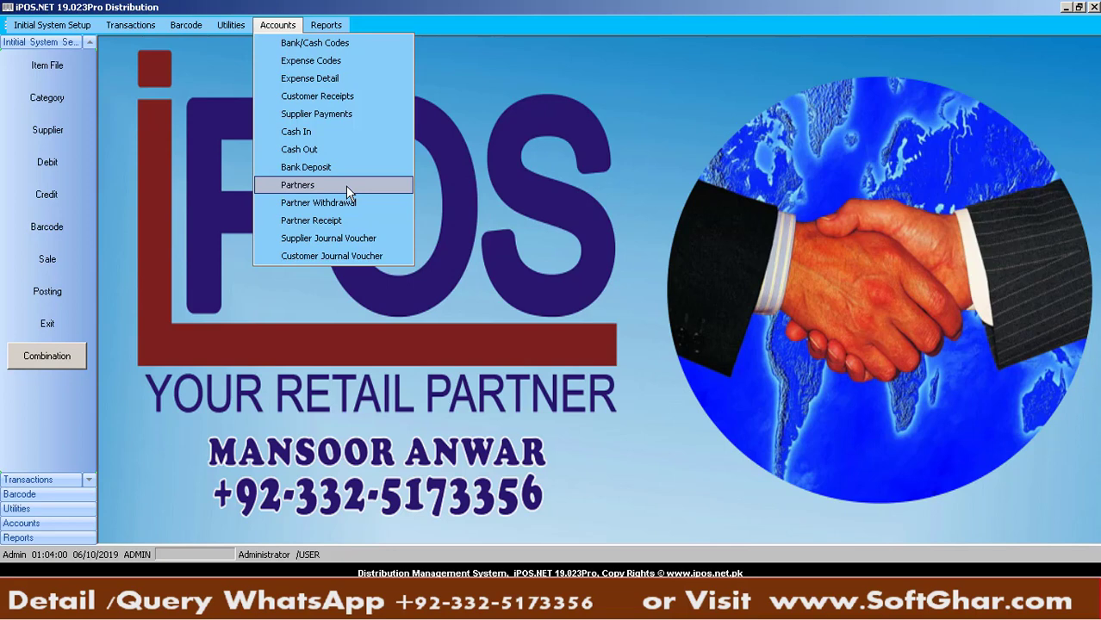
pyautogui.click(348, 188)
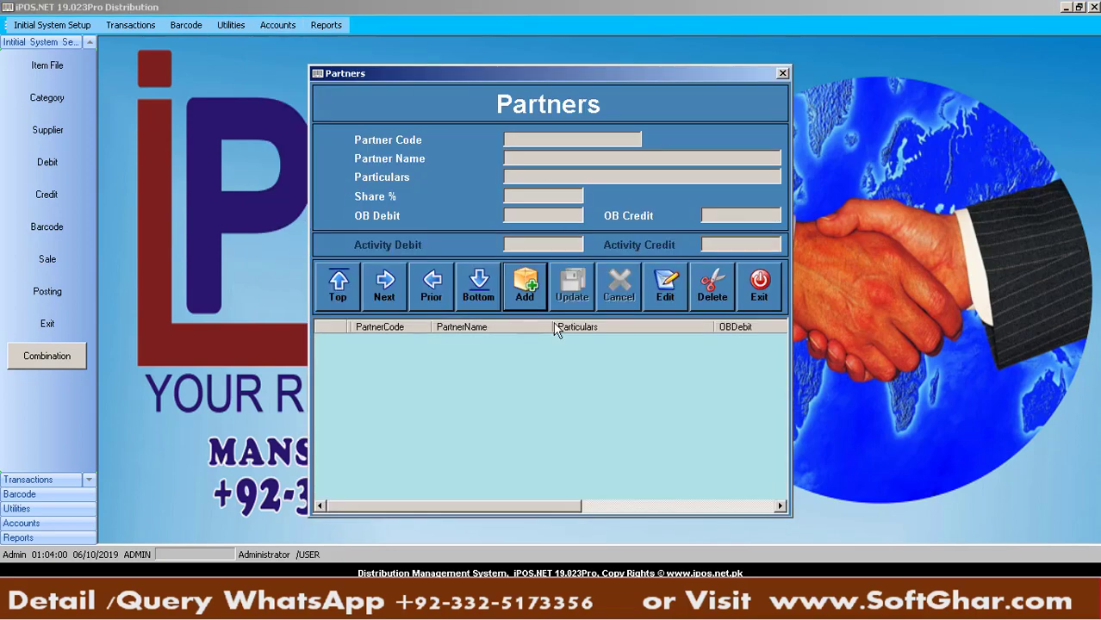
pyautogui.click(531, 299)
pyautogui.write('001')
pyautogui.press('Return')
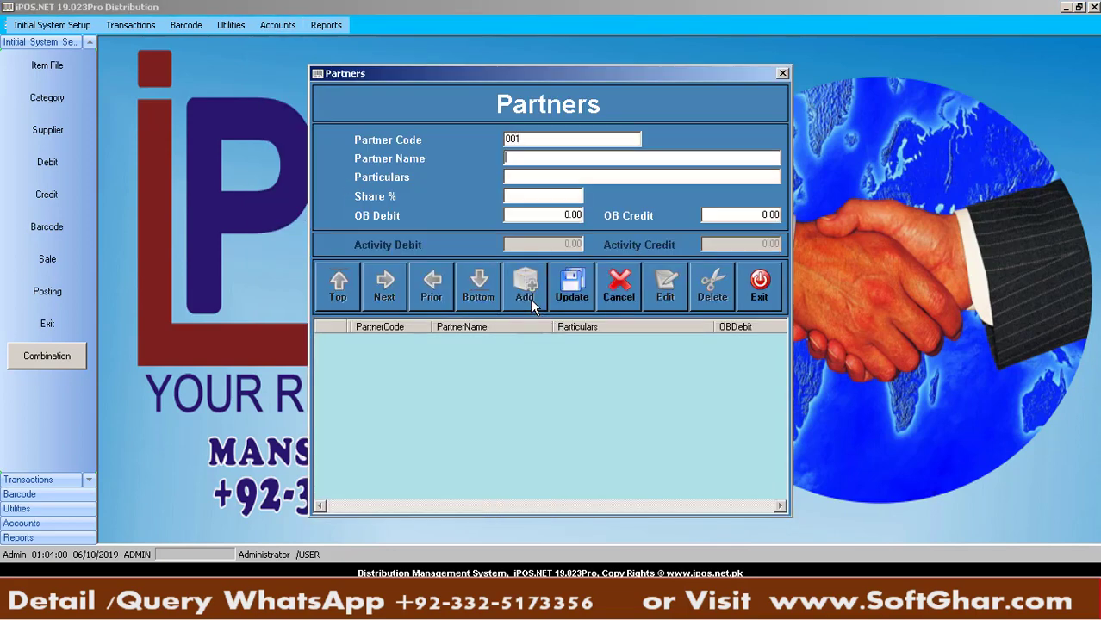
pyautogui.write('WAHEED SB')
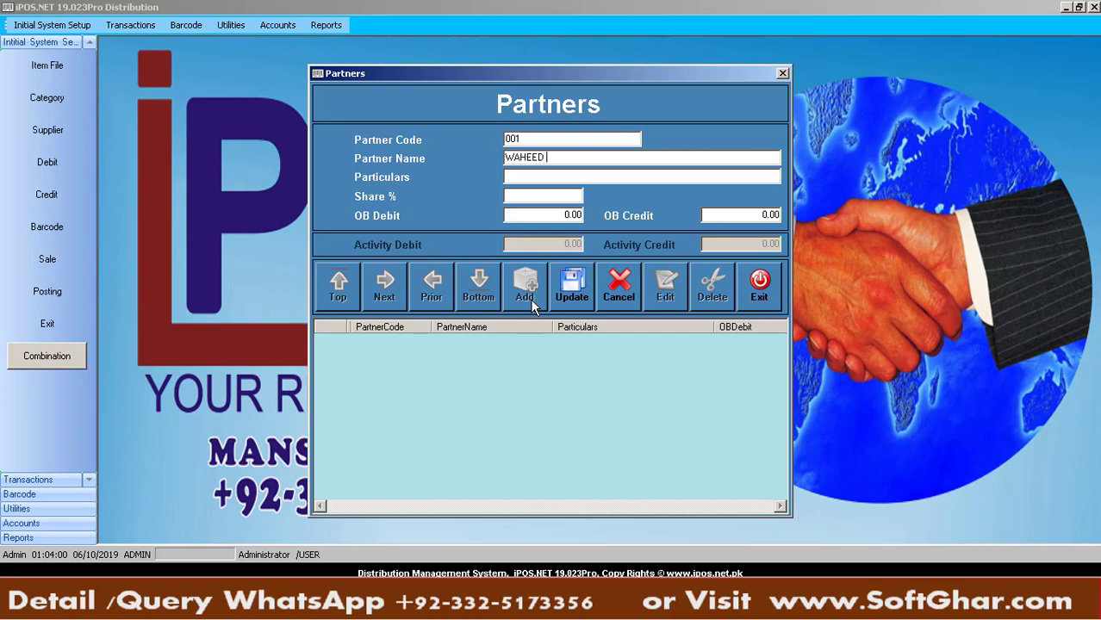